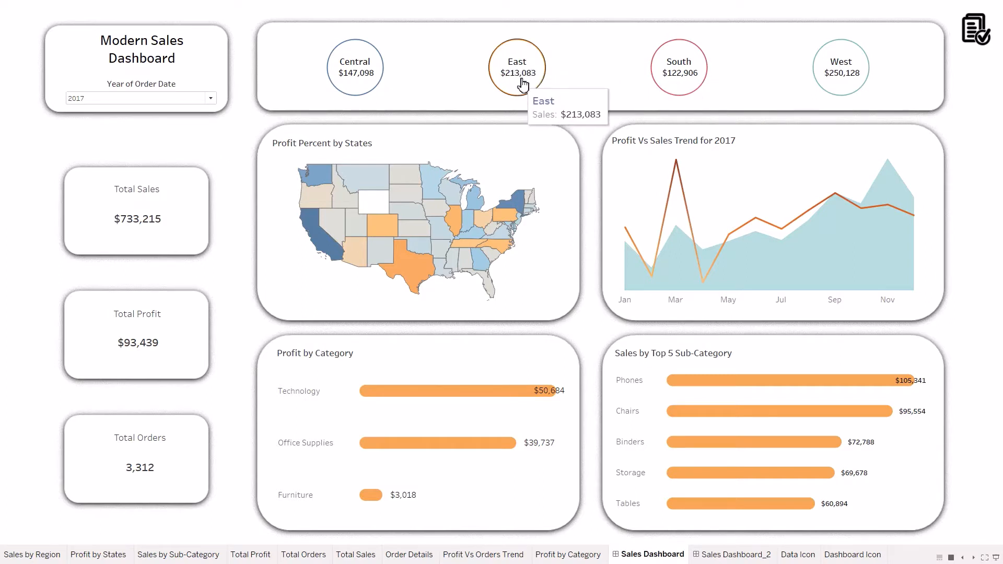
Filter the sales dashboard to the East region, review its order details, and return to the main dashboard.
{"action": "left_click", "coordinate": [522, 83]}
{"action": "left_click", "coordinate": [522, 83]}
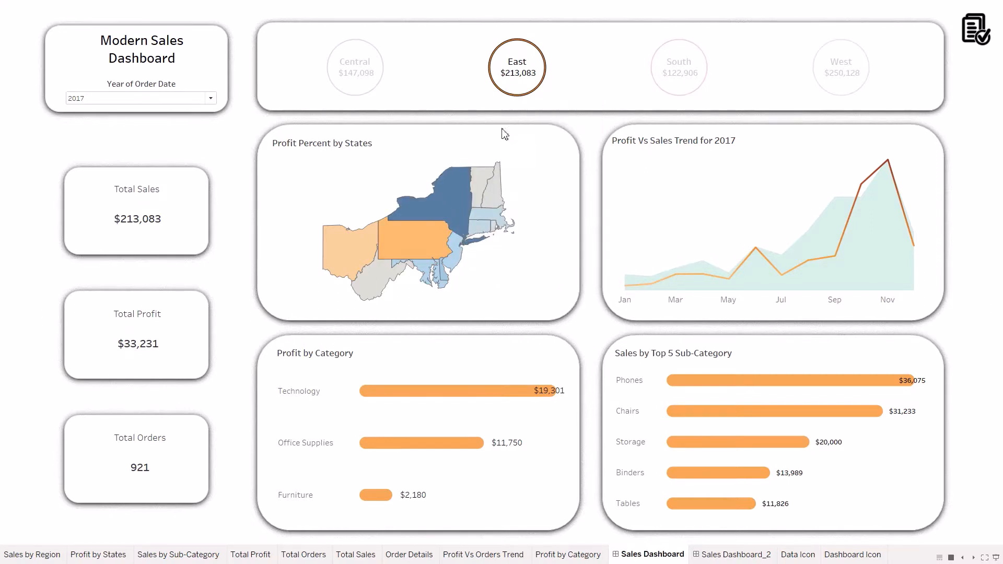
{"action": "left_click", "coordinate": [981, 46]}
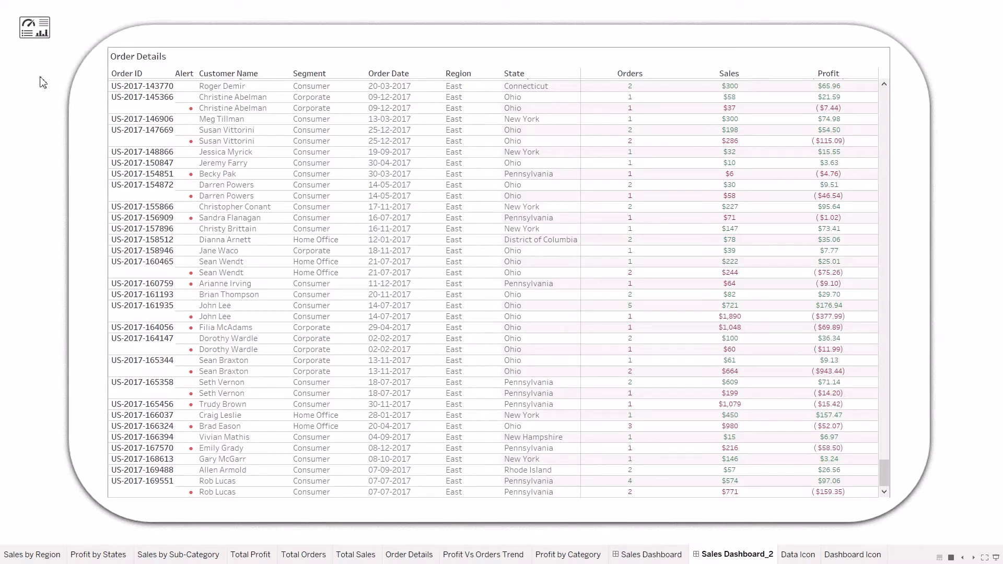
{"action": "left_click", "coordinate": [35, 29]}
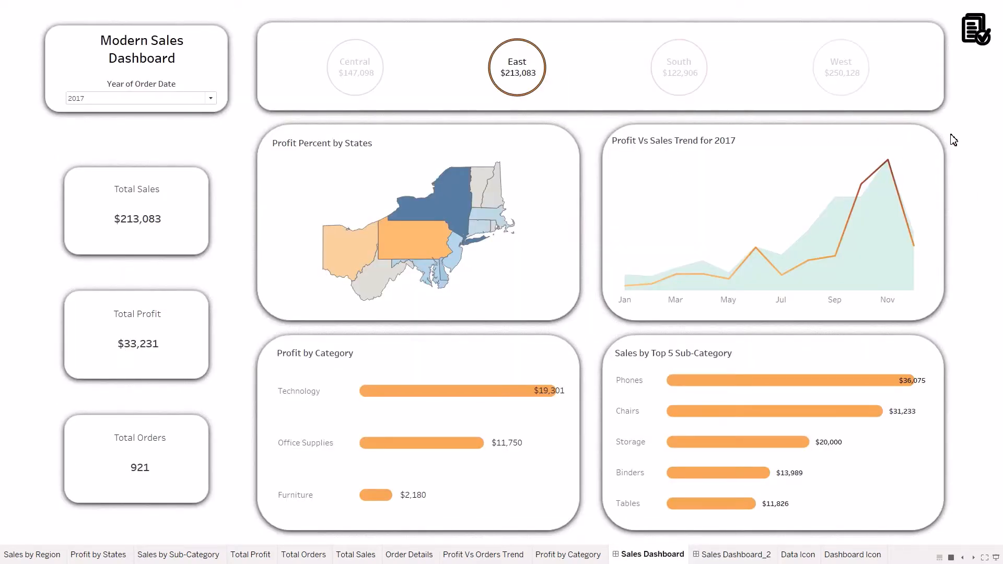
Narrow the dashboard to New York on the state map, review its order details, and return to the main dashboard.
{"action": "mouse_move", "coordinate": [477, 189]}
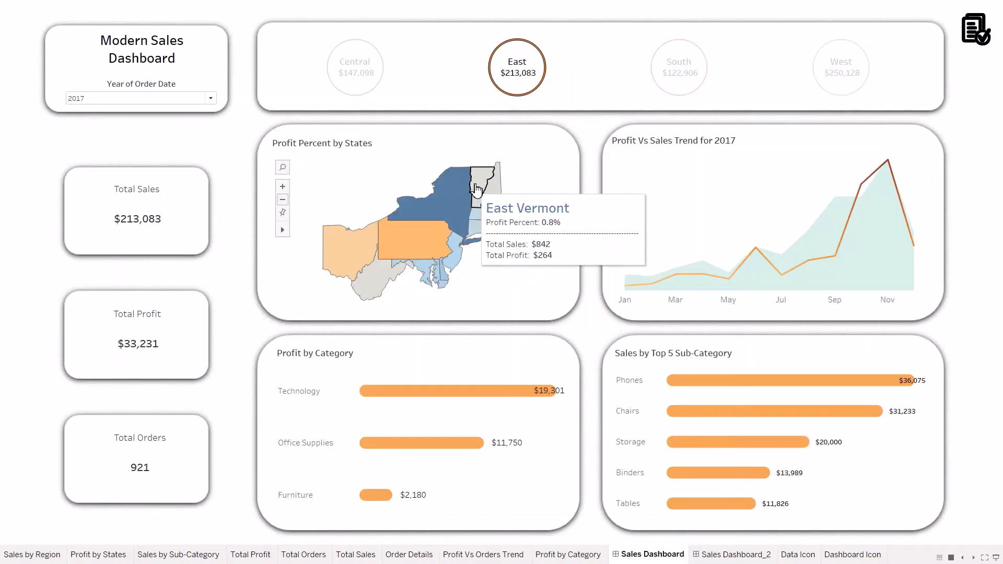
{"action": "left_click", "coordinate": [459, 211]}
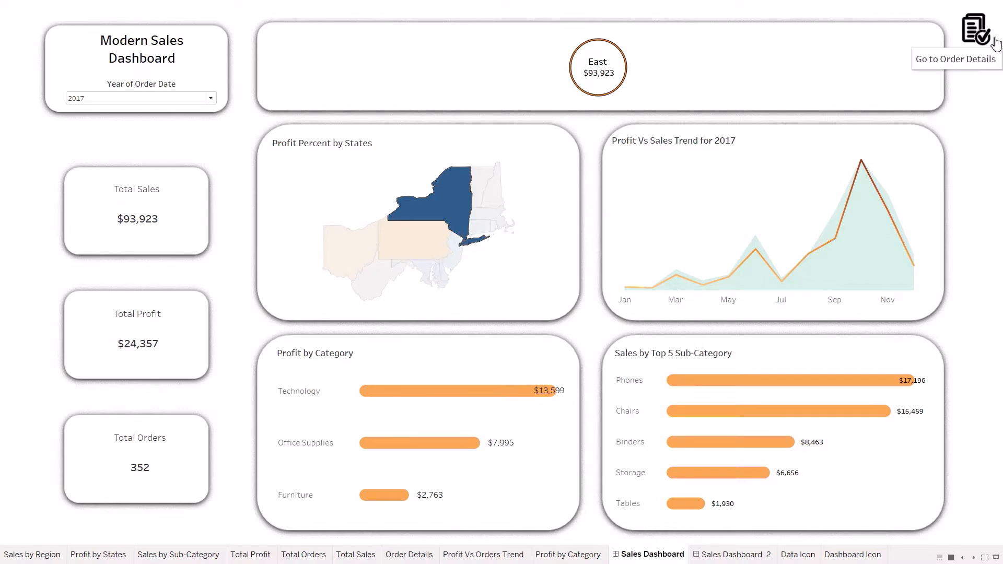
{"action": "left_click", "coordinate": [979, 36]}
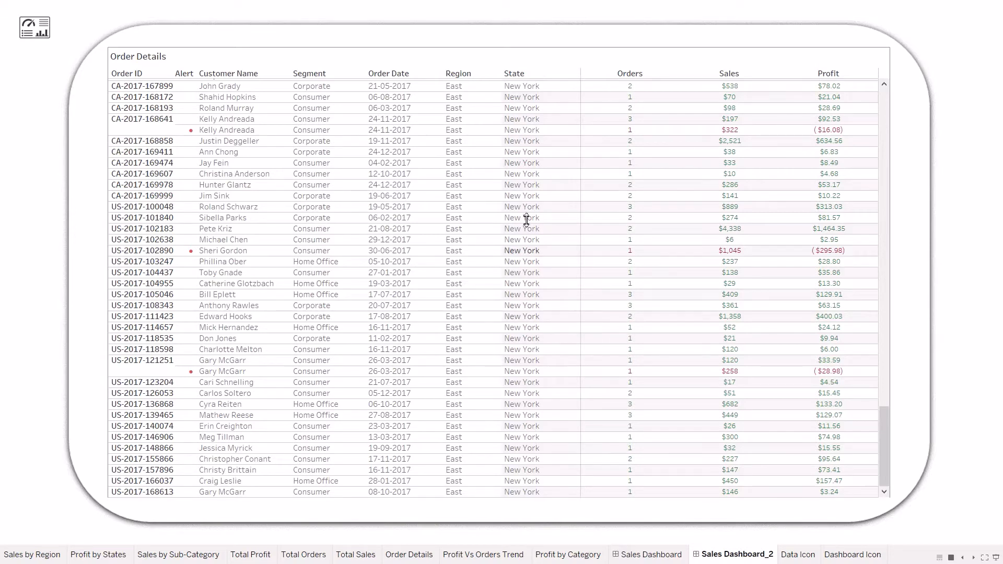
{"action": "left_click", "coordinate": [39, 33]}
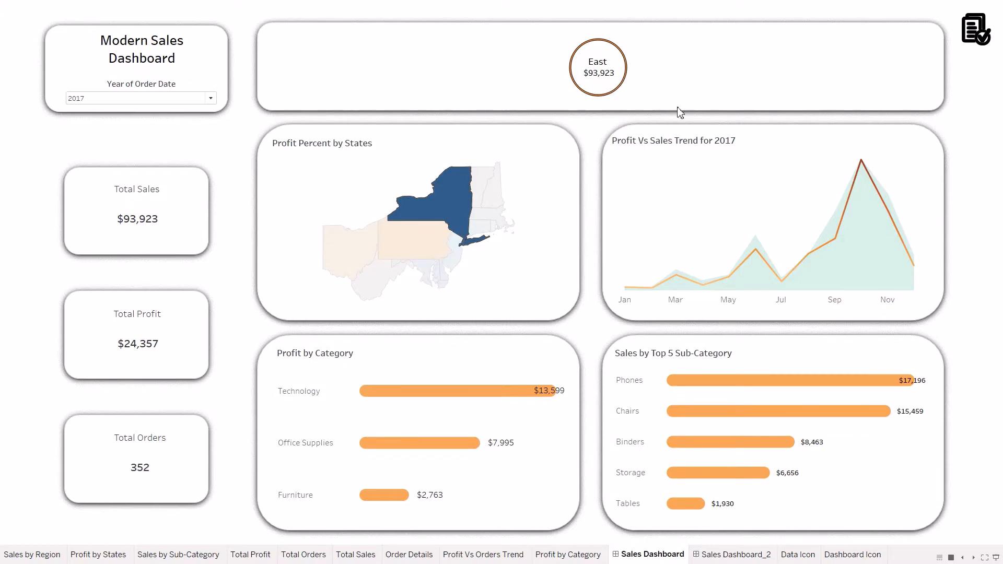
Clear the New York and East selections on the dashboard.
{"action": "mouse_move", "coordinate": [460, 201]}
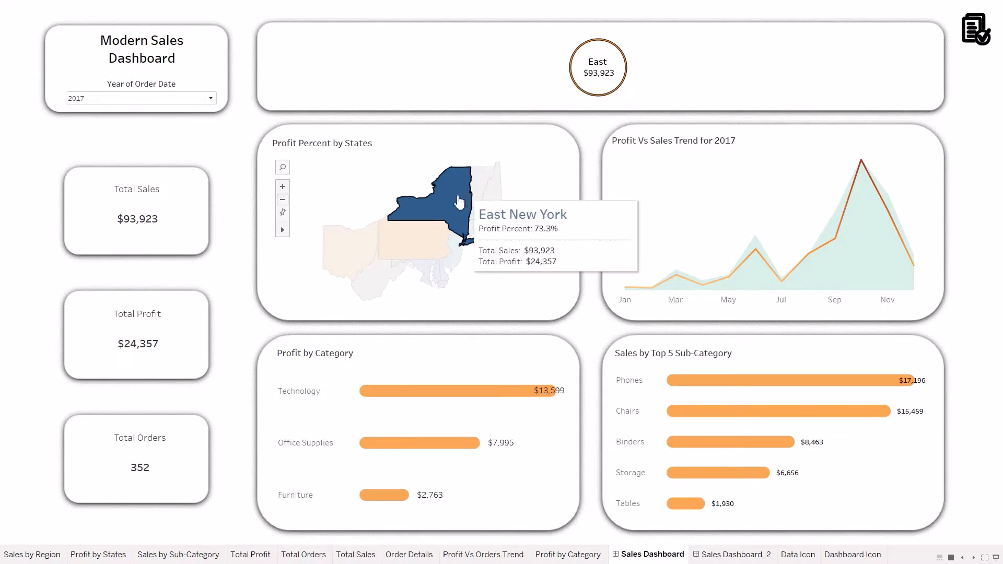
{"action": "left_click", "coordinate": [493, 267]}
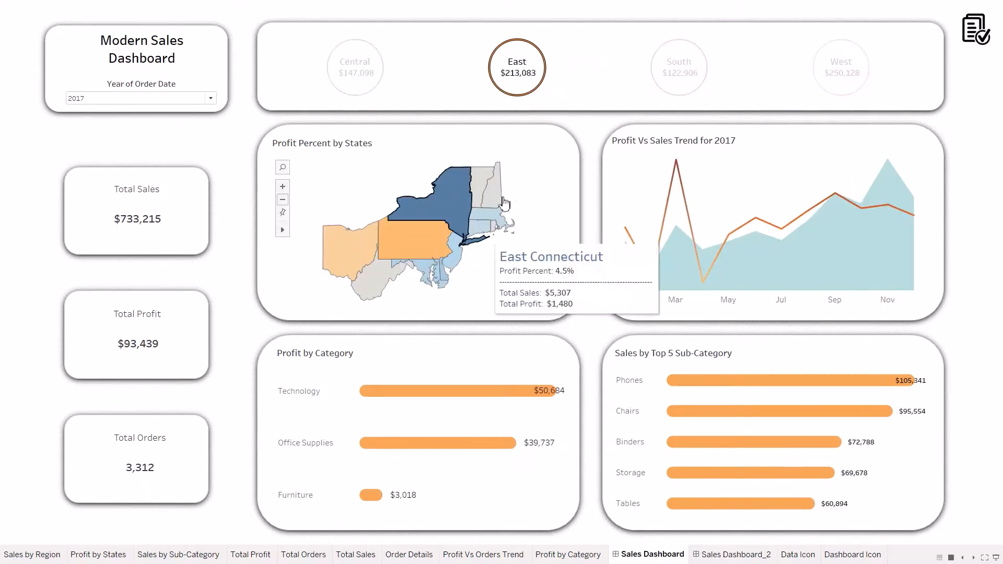
{"action": "left_click", "coordinate": [522, 98]}
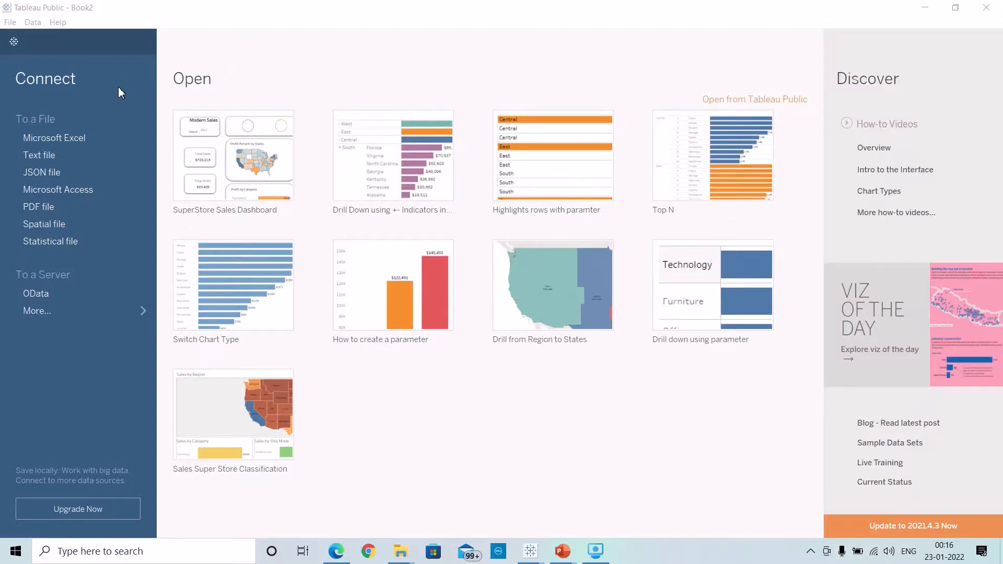
Connect to the Excel workbook Sample - Superstore (1) from the Downloads folder.
{"action": "left_click", "coordinate": [54, 137]}
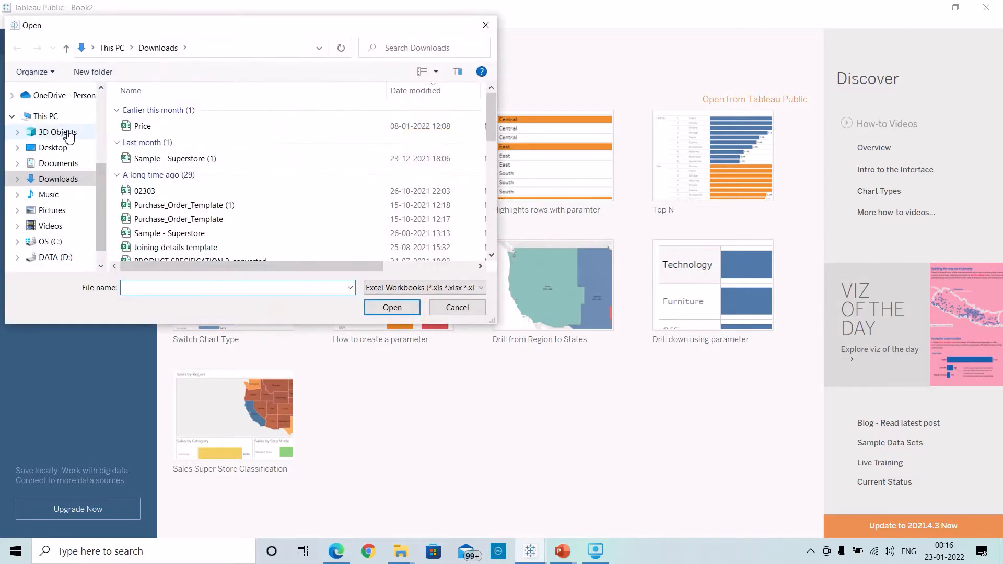
{"action": "left_click_drag", "start_coordinate": [139, 29], "coordinate": [251, 30]}
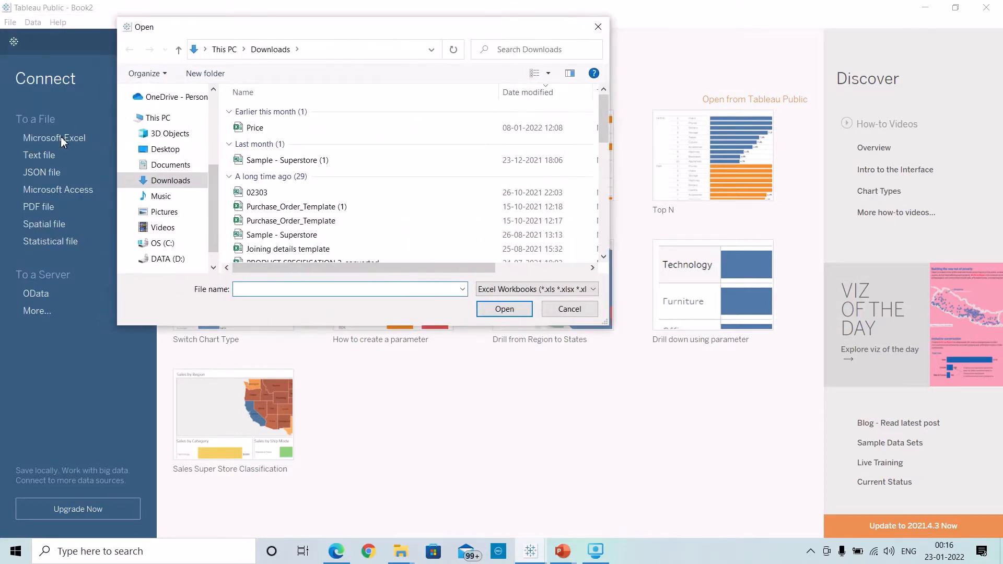
{"action": "left_click", "coordinate": [282, 162]}
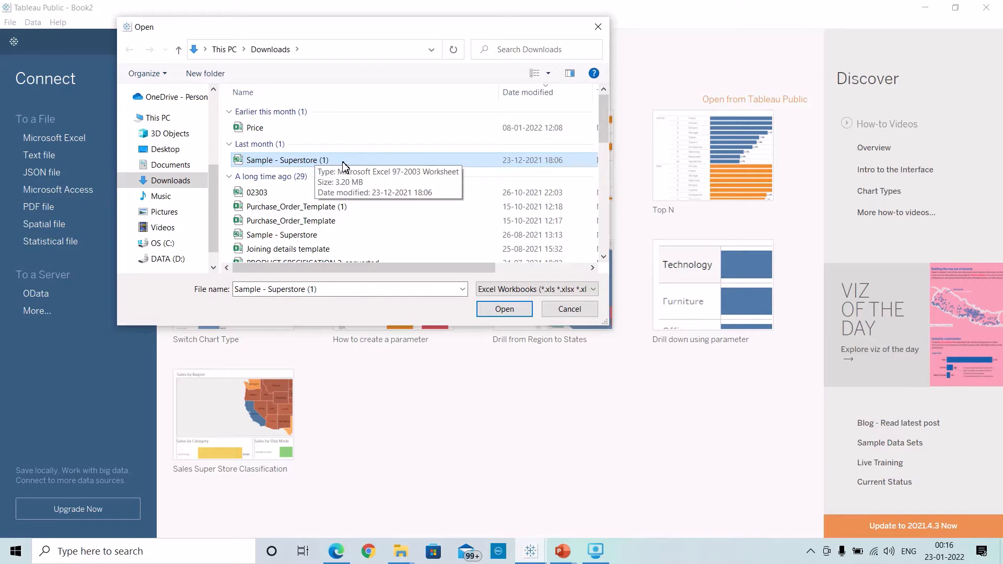
{"action": "left_click", "coordinate": [499, 309]}
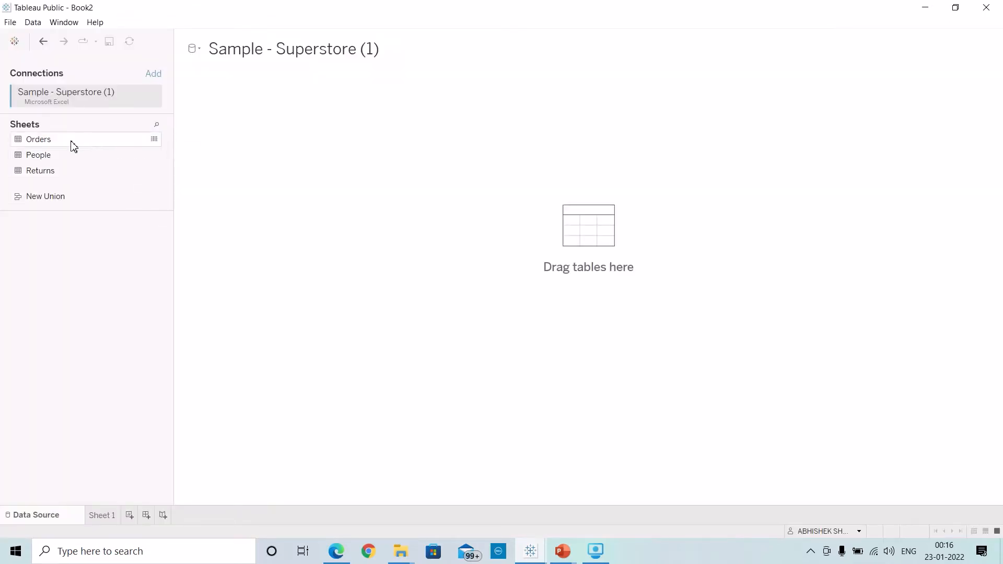
Add the Orders table to the data model and relate the People and Returns tables to it.
{"action": "left_click_drag", "start_coordinate": [61, 141], "coordinate": [260, 106]}
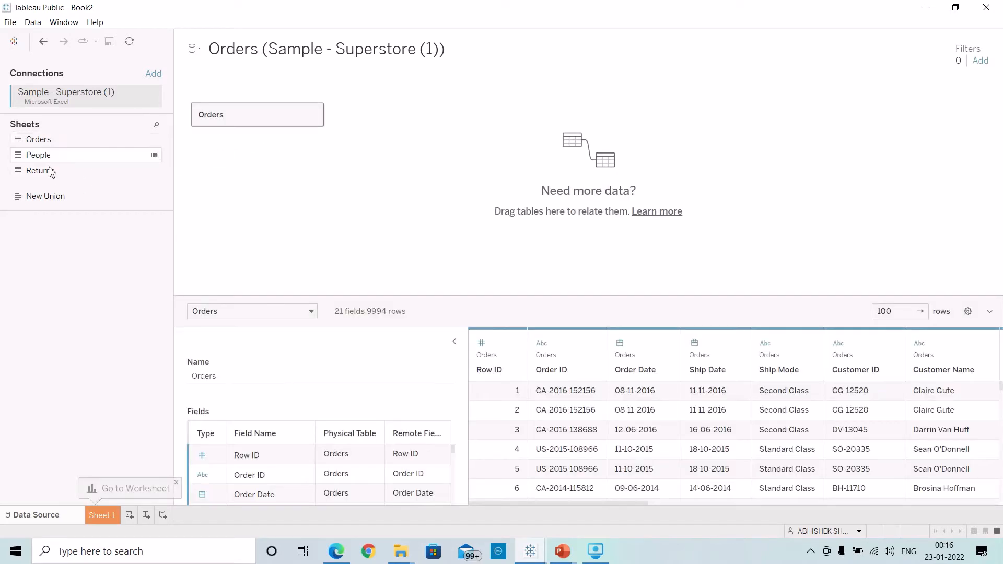
{"action": "left_click_drag", "start_coordinate": [56, 162], "coordinate": [408, 133]}
{"action": "left_click_drag", "start_coordinate": [41, 170], "coordinate": [401, 165]}
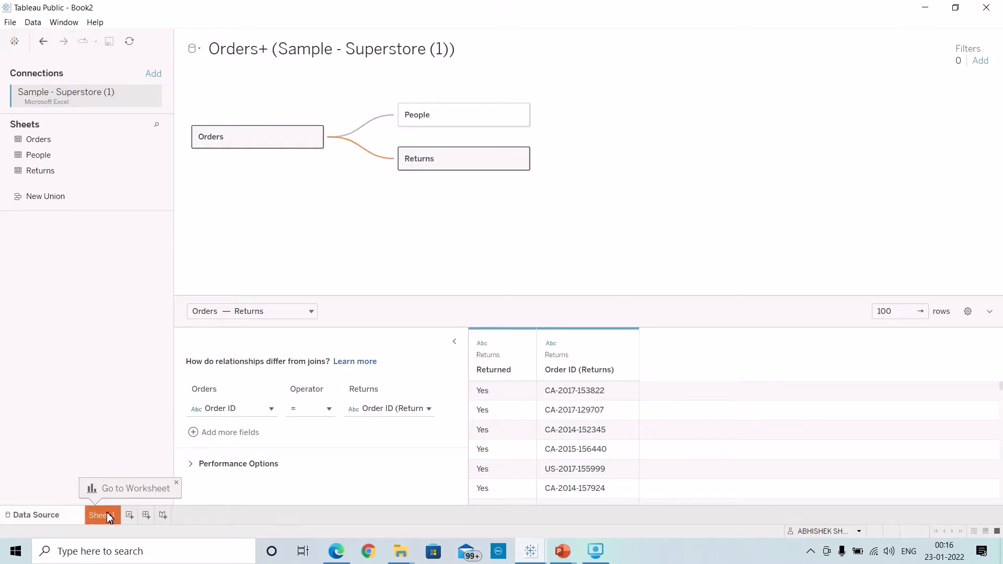
Open Sheet 1, widen the data pane slightly, and look through the available fields.
{"action": "left_click", "coordinate": [108, 484]}
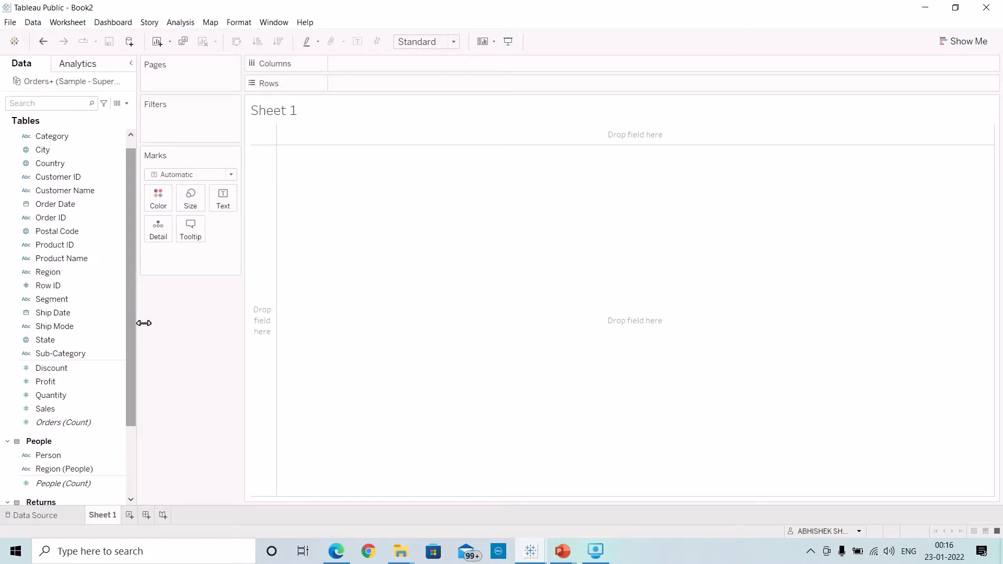
{"action": "left_click_drag", "start_coordinate": [139, 322], "coordinate": [152, 323]}
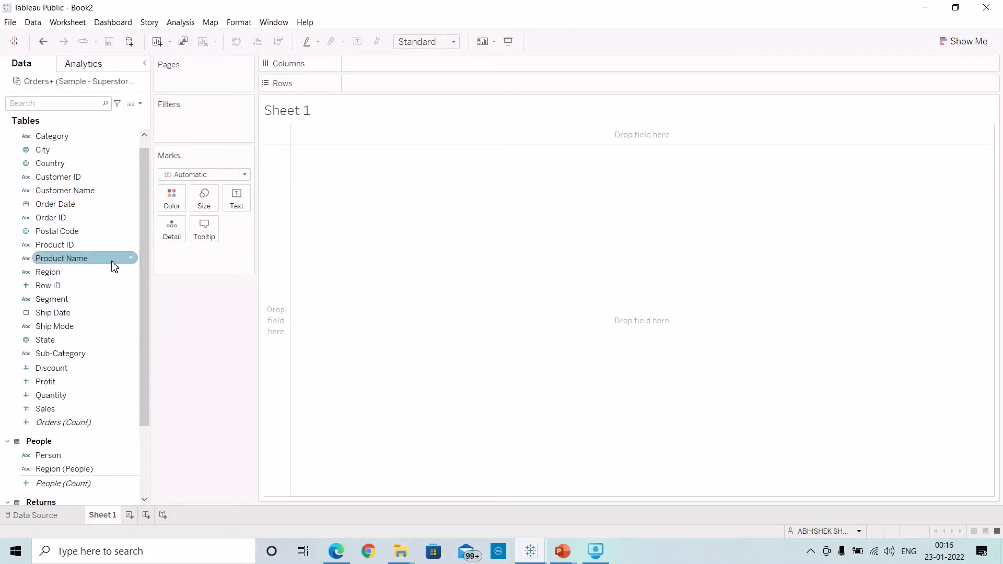
{"action": "scroll", "coordinate": [111, 256], "scroll_direction": "up", "scroll_amount": 2}
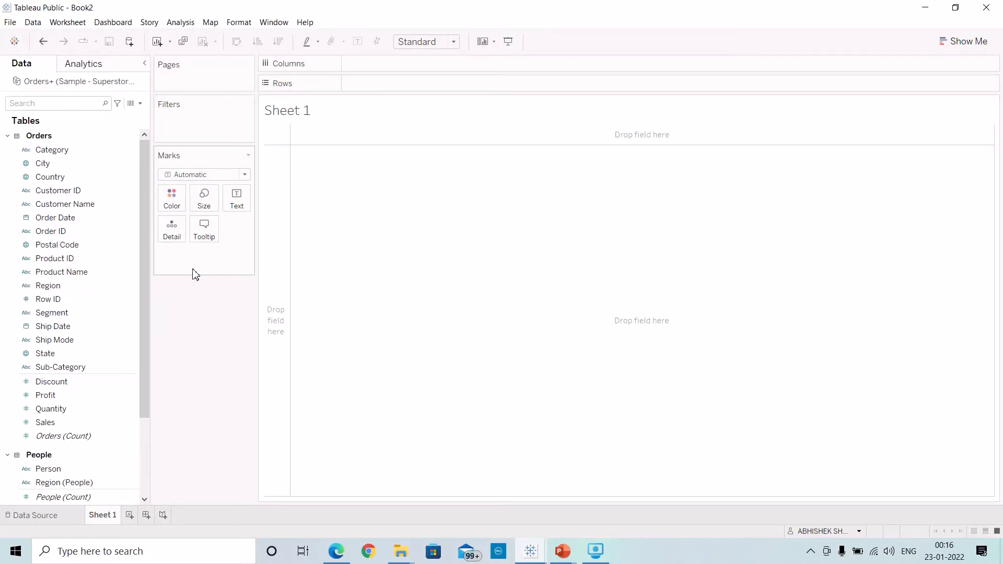
{"action": "scroll", "coordinate": [68, 261], "scroll_direction": "down", "scroll_amount": 3}
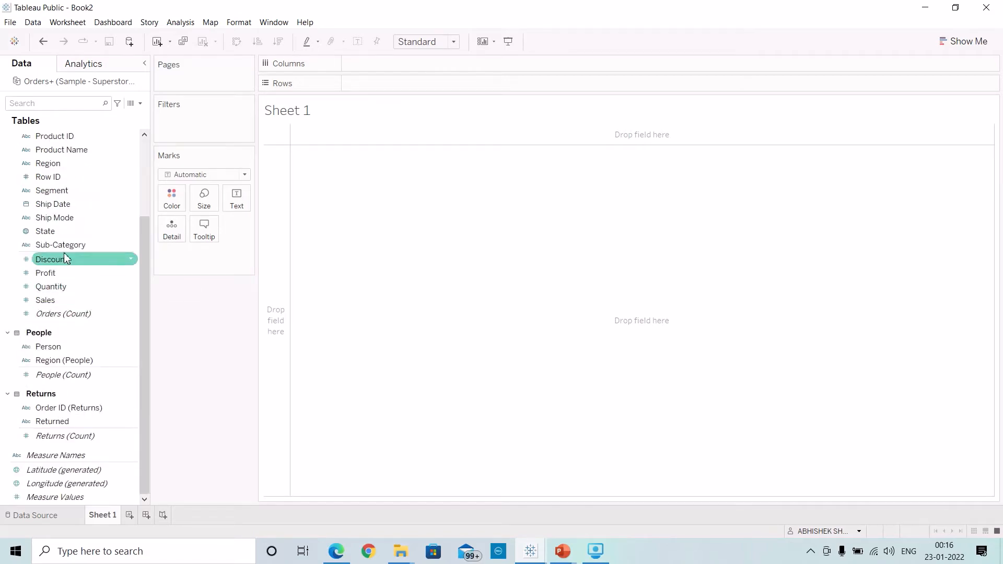
{"action": "scroll", "coordinate": [64, 258], "scroll_direction": "up", "scroll_amount": 3}
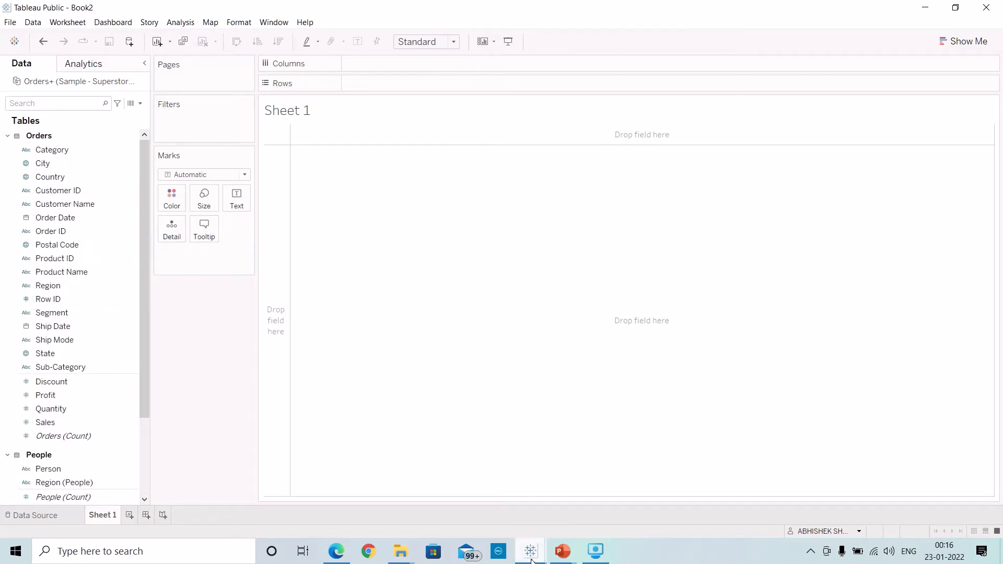
Check the regional sales circles in the SuperStore Sales Dashboard workbook, then return to Book2.
{"action": "mouse_move", "coordinate": [530, 551]}
{"action": "left_click", "coordinate": [387, 463]}
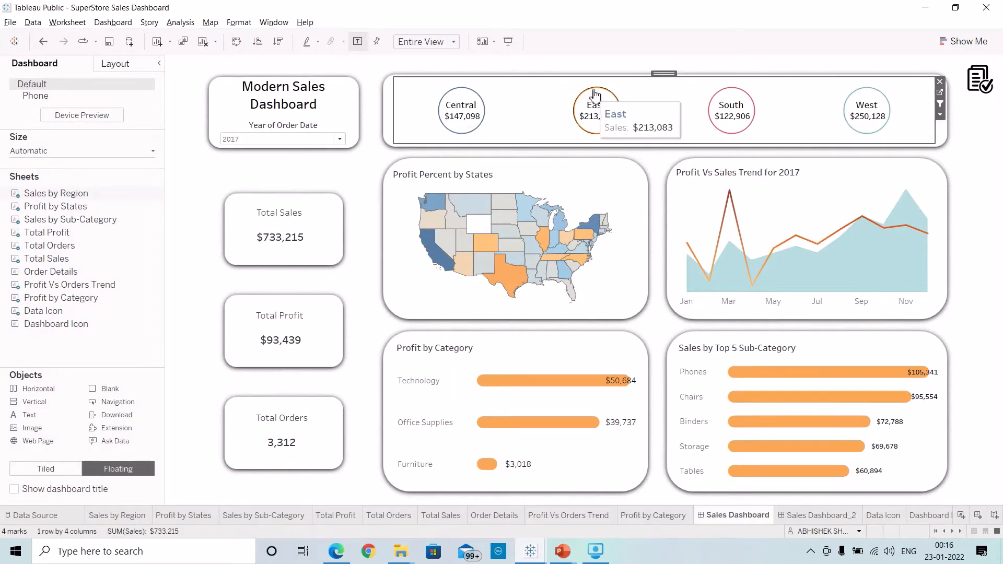
{"action": "mouse_move", "coordinate": [757, 110]}
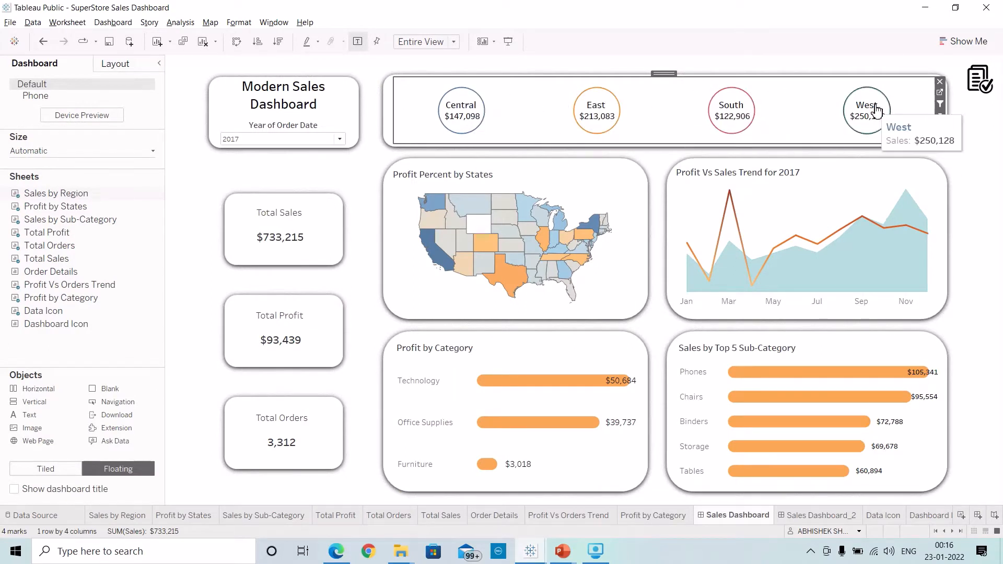
{"action": "left_click", "coordinate": [925, 8]}
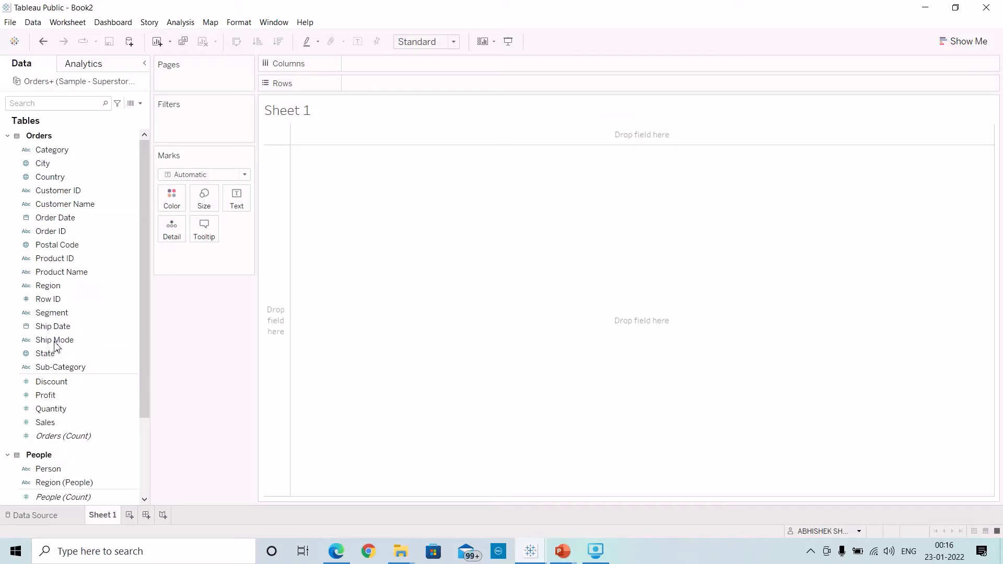
Lay out Region across the columns of Sheet 1 and hide the field labels for columns.
{"action": "left_click", "coordinate": [68, 287]}
{"action": "left_click_drag", "start_coordinate": [136, 272], "coordinate": [401, 65]}
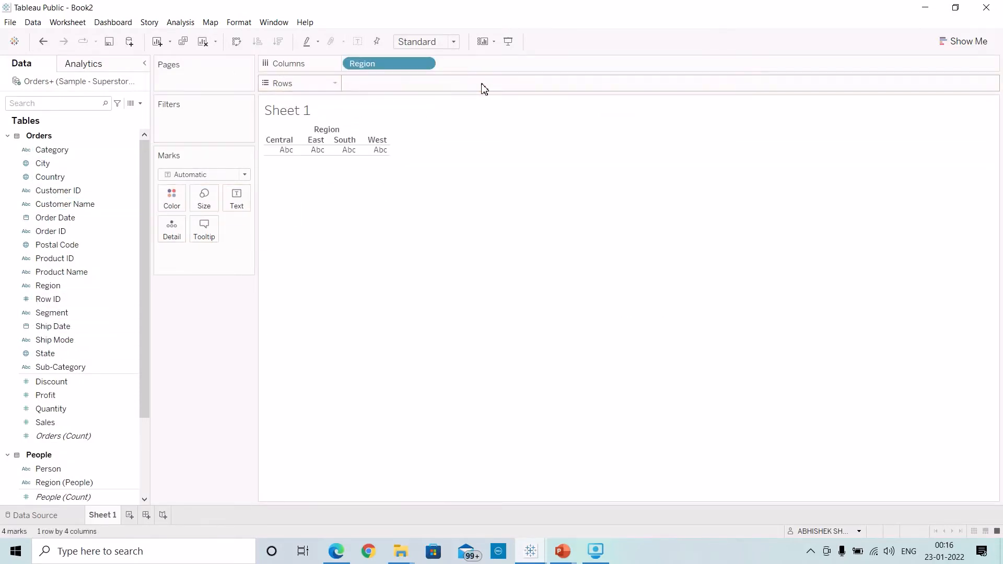
{"action": "right_click", "coordinate": [329, 135]}
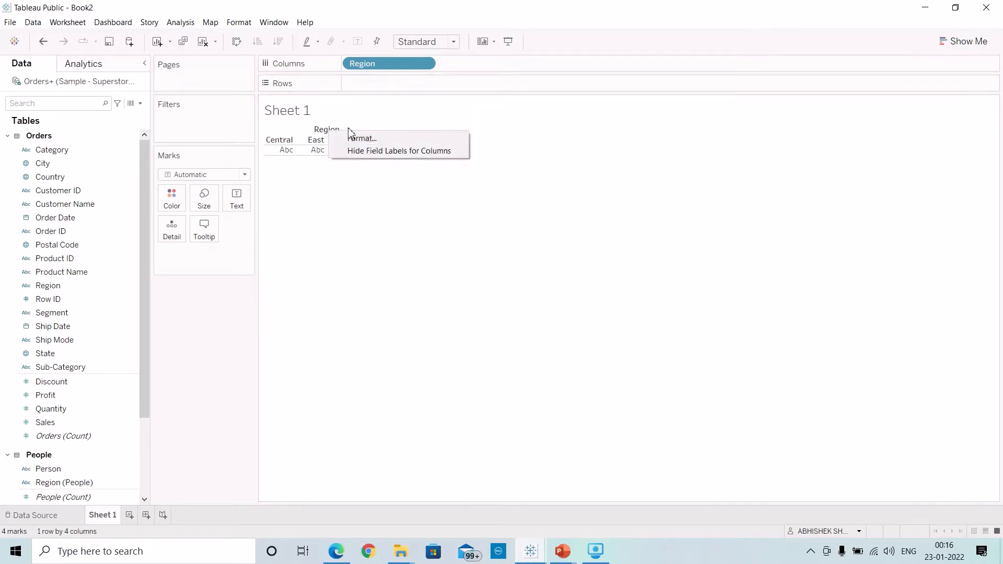
{"action": "left_click", "coordinate": [358, 152]}
Fit the sheet to Entire View and show Sales as text values for each region.
{"action": "left_click", "coordinate": [453, 42]}
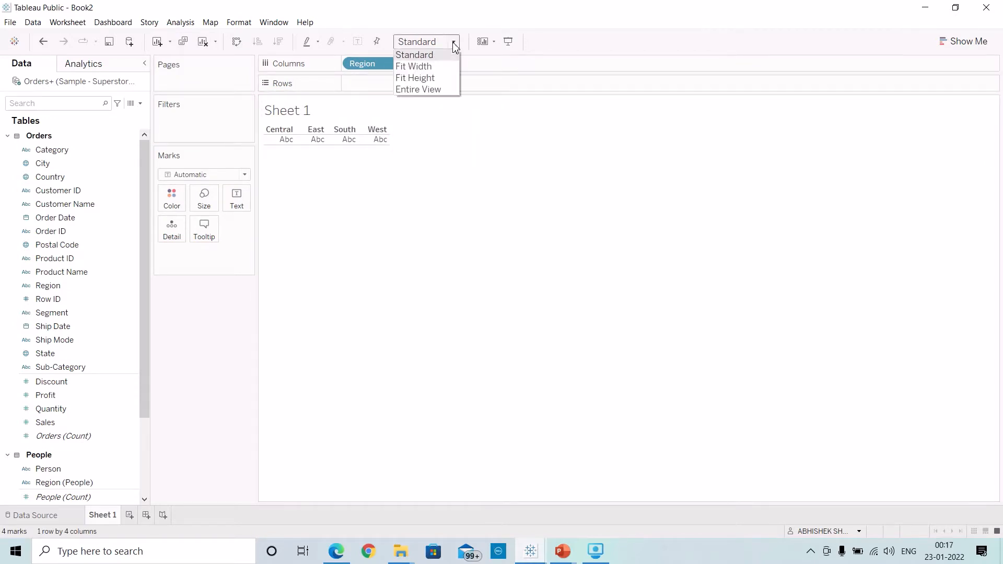
{"action": "left_click", "coordinate": [443, 91]}
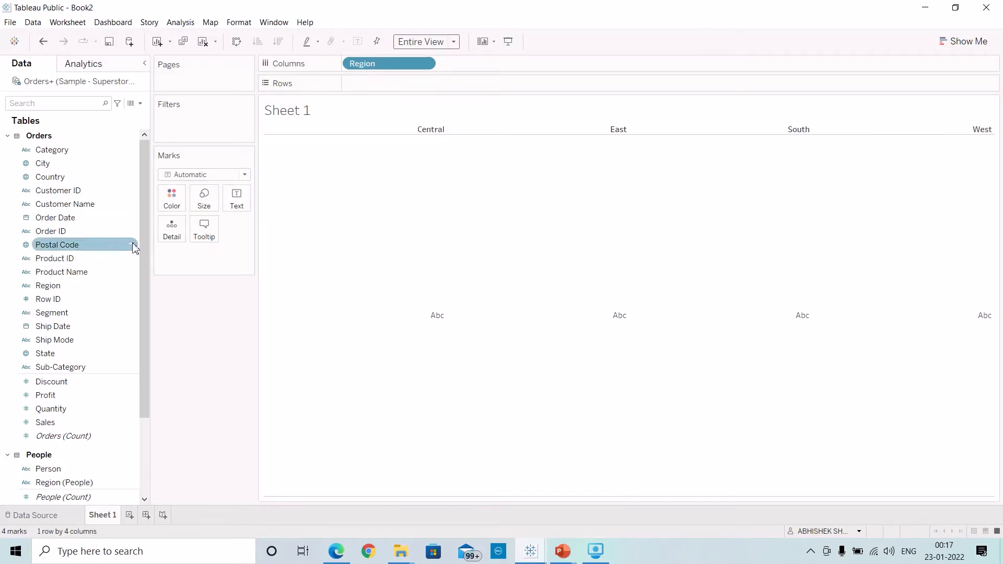
{"action": "scroll", "coordinate": [140, 258], "scroll_direction": "down", "scroll_amount": 3}
{"action": "left_click_drag", "start_coordinate": [58, 329], "coordinate": [381, 294]}
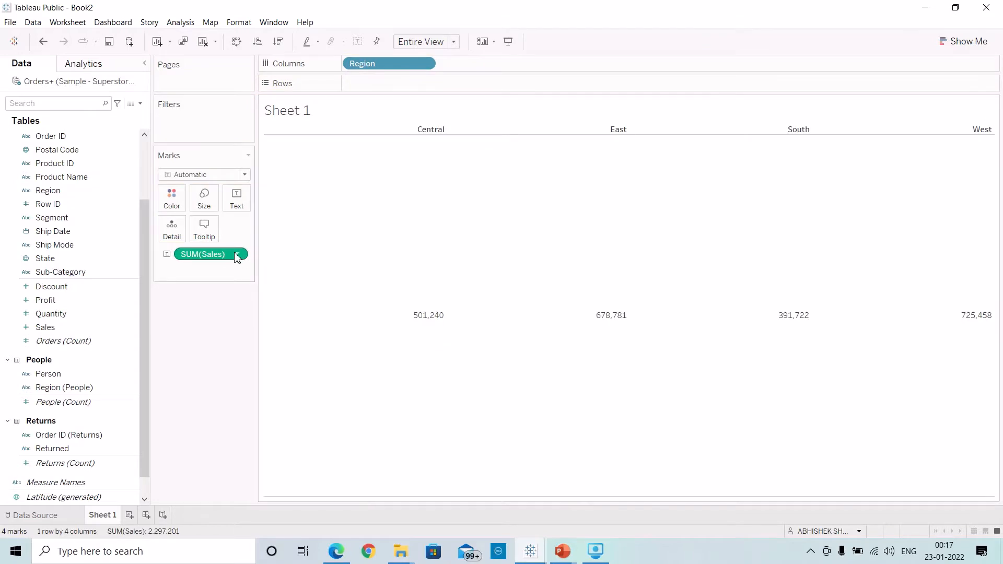
Format the SUM(Sales) values as custom currency with 0 decimal places and a $ prefix.
{"action": "left_click", "coordinate": [240, 255]}
{"action": "left_click", "coordinate": [219, 312]}
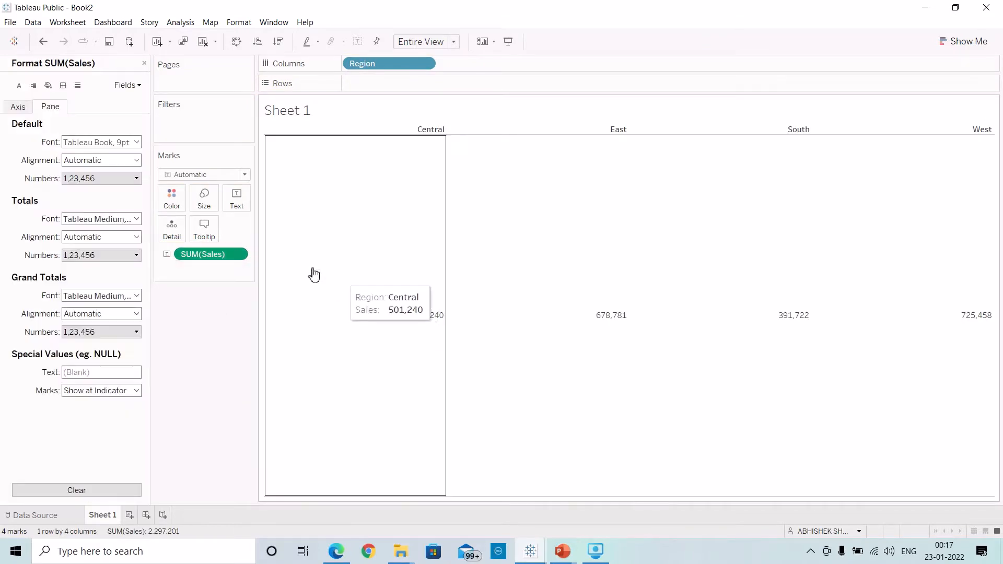
{"action": "left_click", "coordinate": [111, 179]}
{"action": "left_click", "coordinate": [101, 233]}
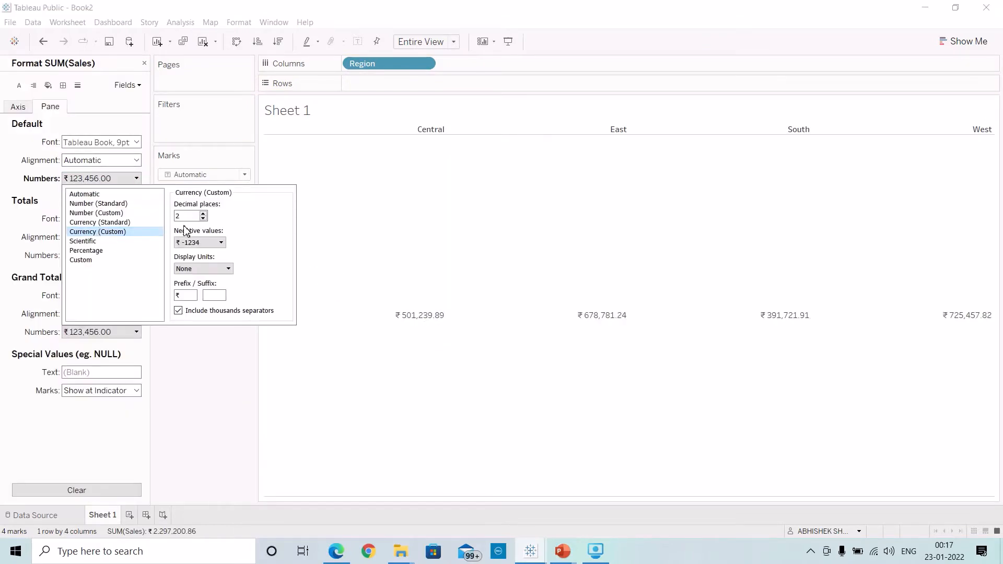
{"action": "double_click", "coordinate": [187, 296]}
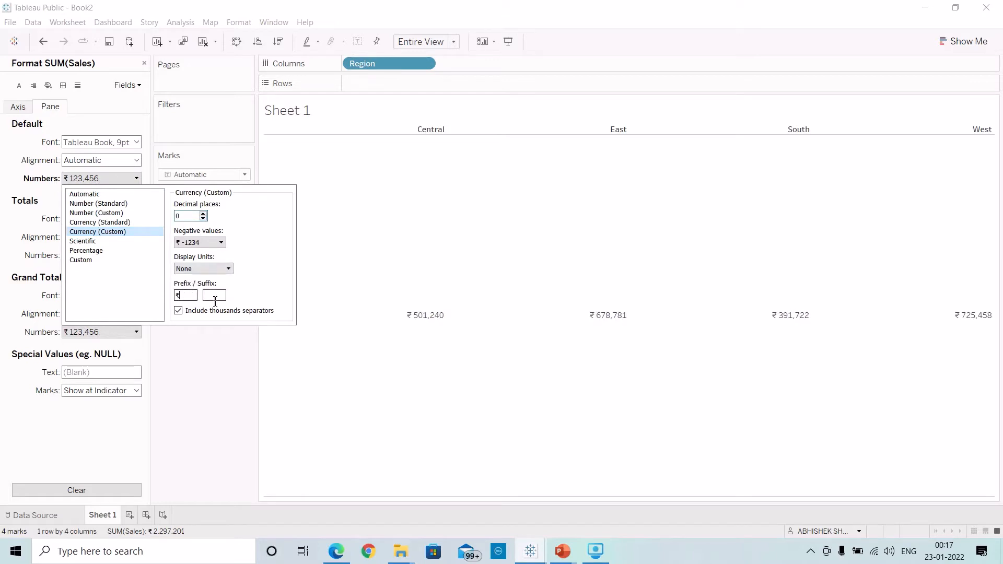
{"action": "type", "text": "$"}
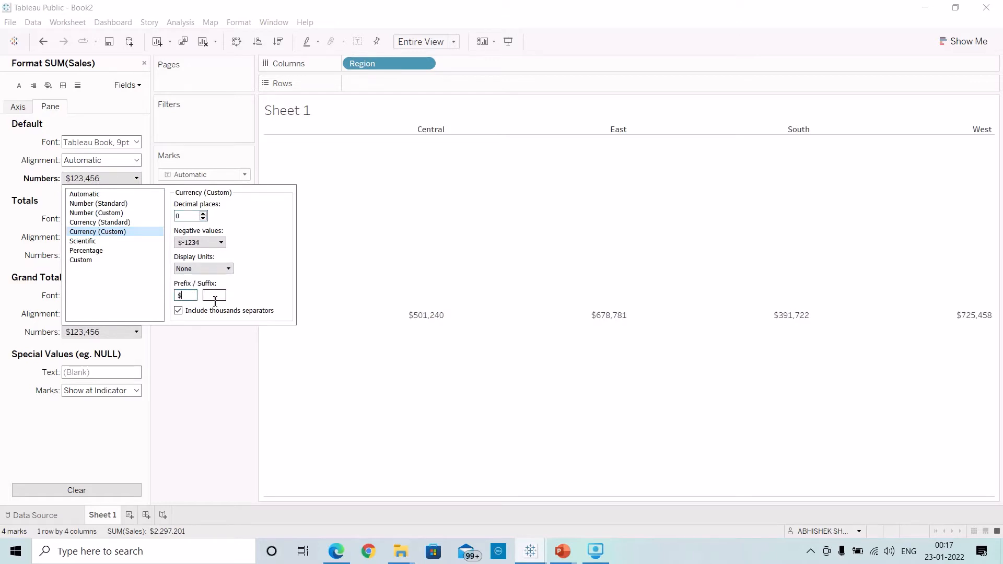
{"action": "left_click", "coordinate": [204, 340]}
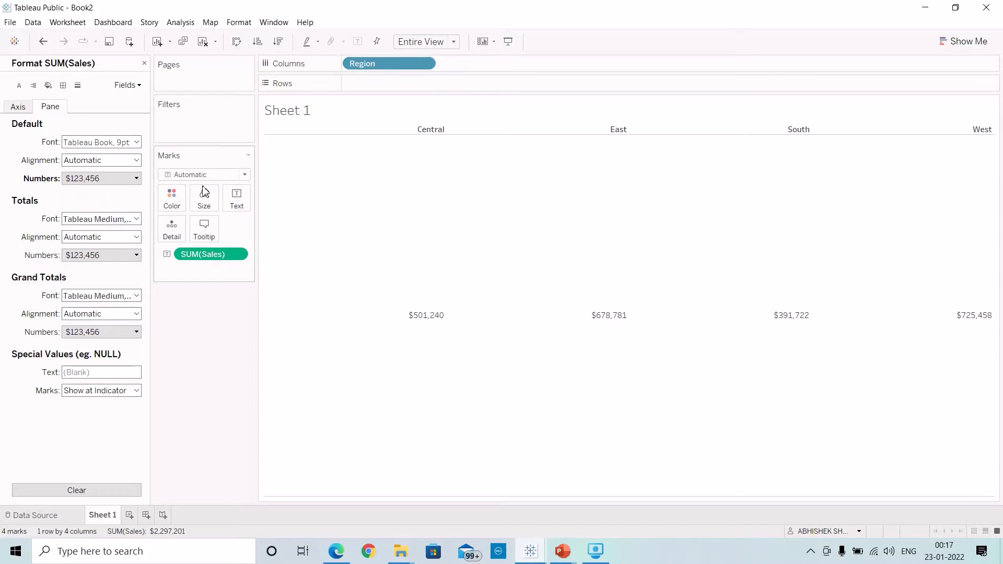
Set the default font size of the SUM(Sales) values to 10 and close the formatting pane.
{"action": "left_click", "coordinate": [137, 142]}
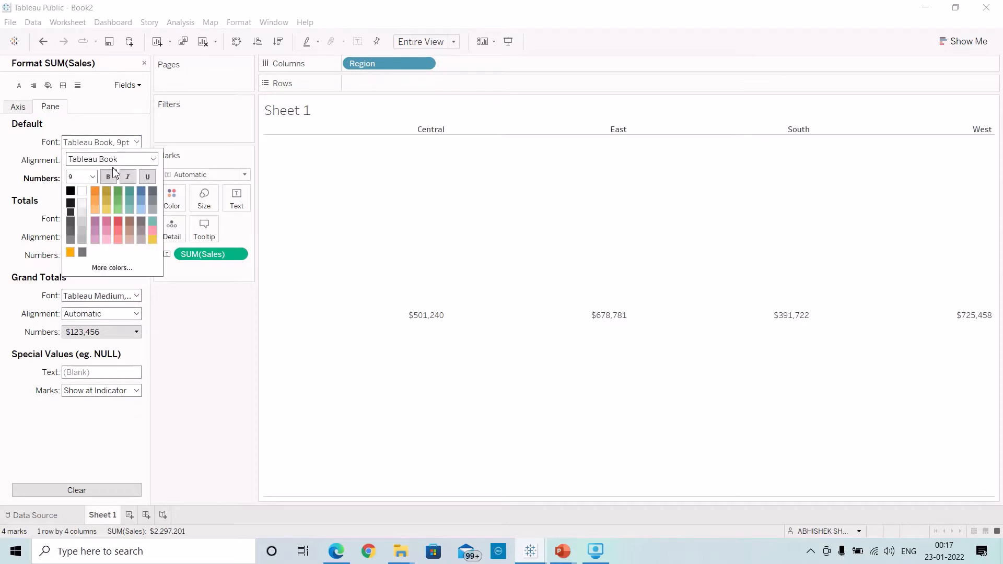
{"action": "left_click", "coordinate": [92, 177]}
{"action": "left_click", "coordinate": [80, 205]}
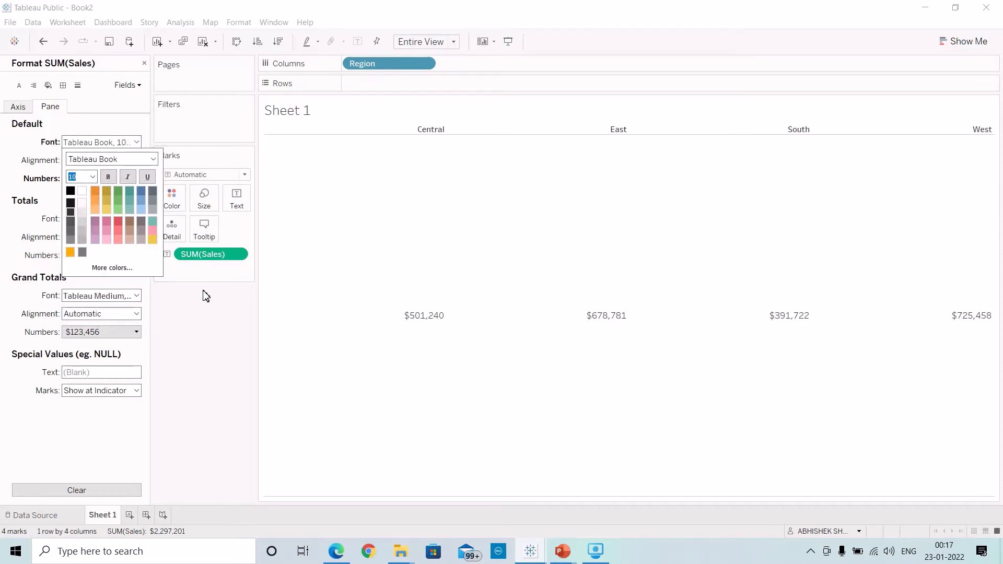
{"action": "left_click", "coordinate": [201, 311]}
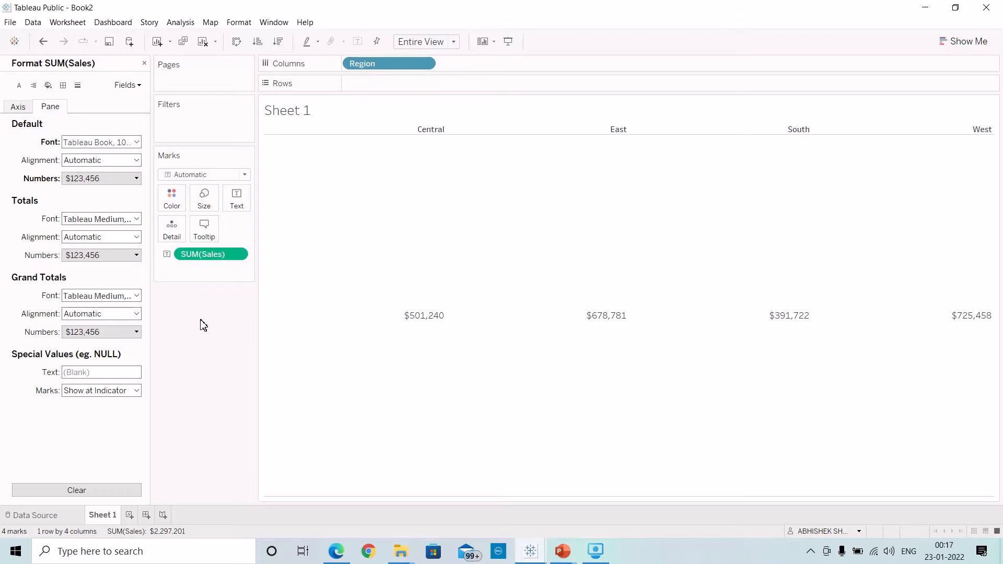
{"action": "left_click", "coordinate": [144, 63]}
Change the mark type to Shape, keeping the open circle as the shape for each region.
{"action": "left_click", "coordinate": [247, 176]}
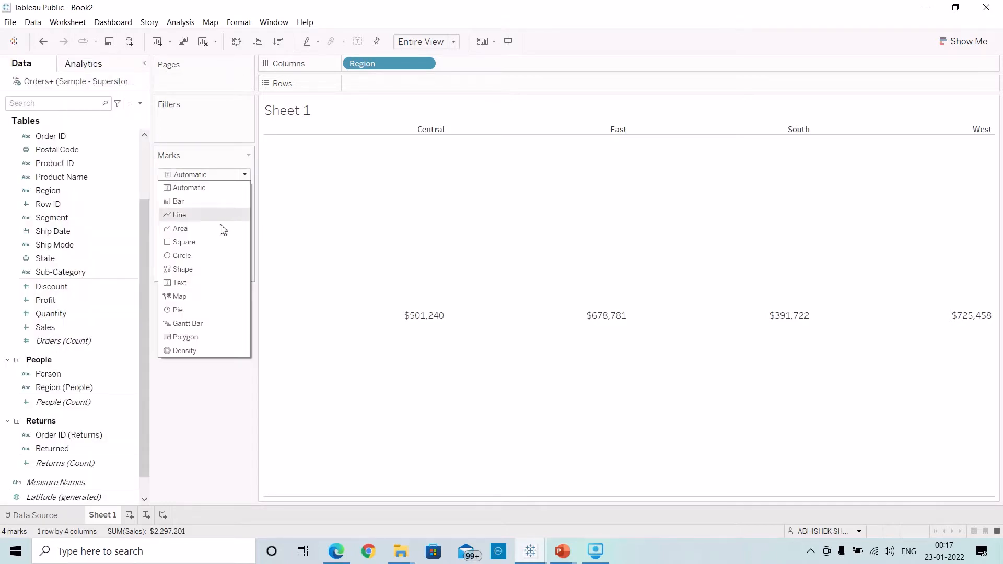
{"action": "left_click", "coordinate": [197, 268]}
{"action": "left_click", "coordinate": [240, 177]}
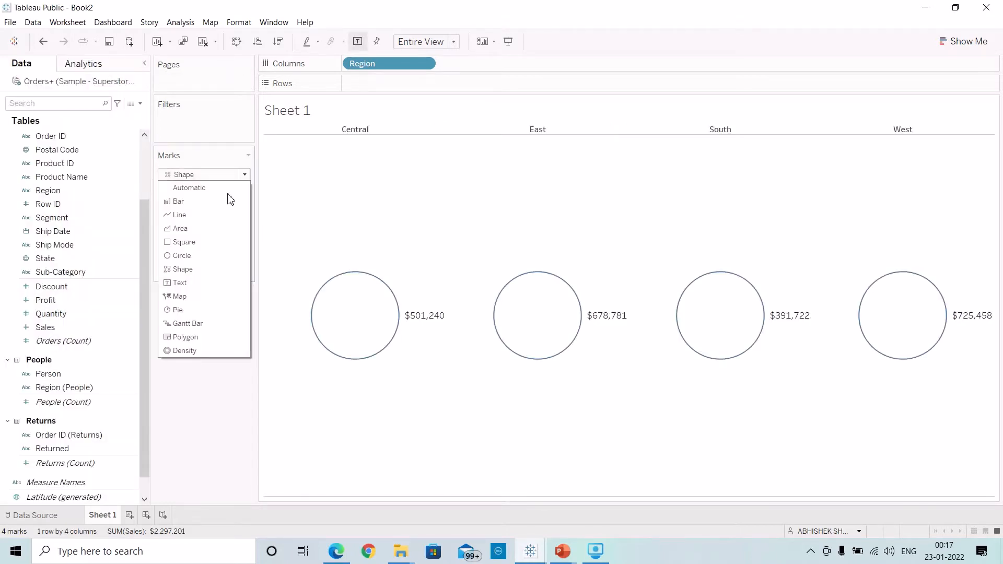
{"action": "left_click", "coordinate": [191, 270]}
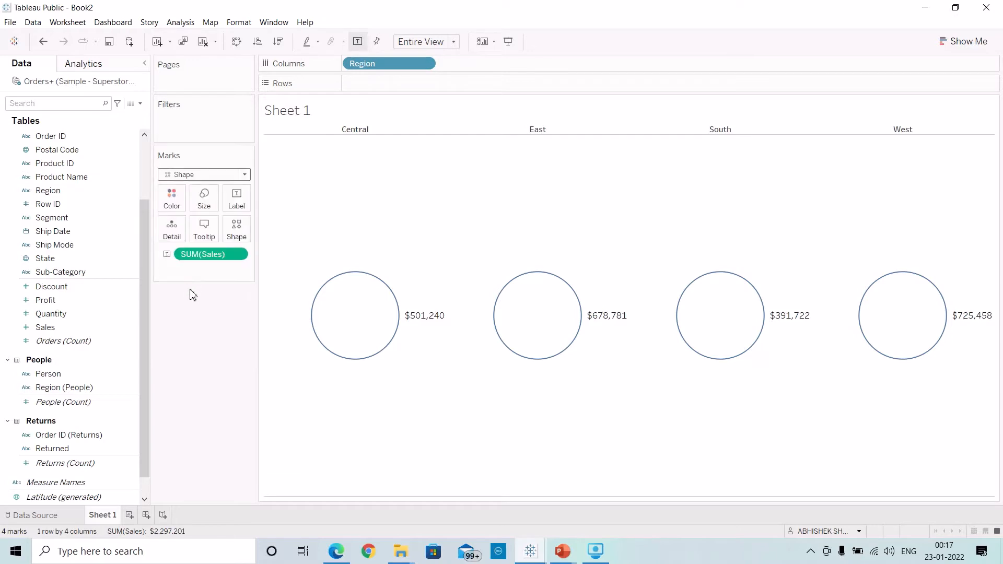
{"action": "left_click", "coordinate": [249, 231]}
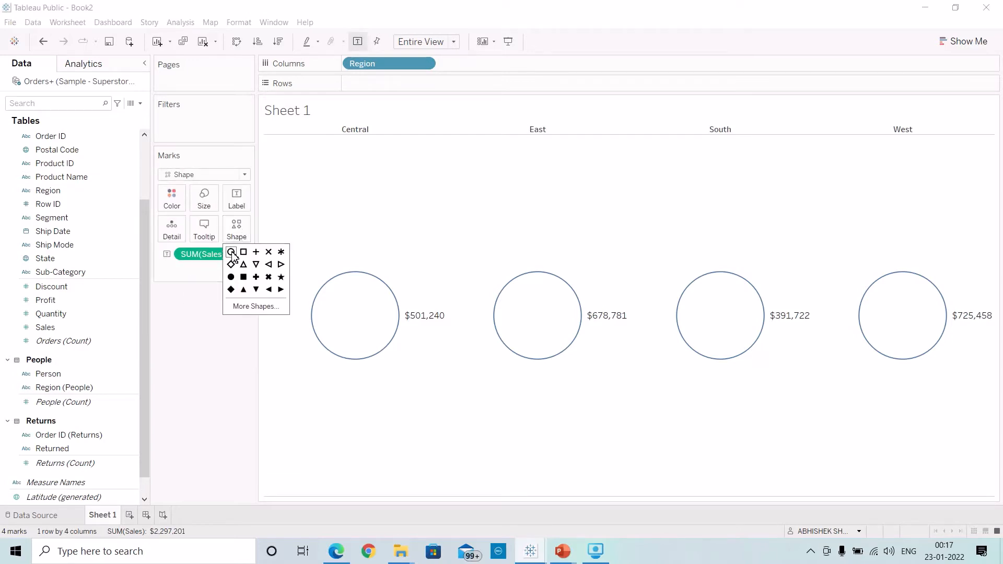
{"action": "left_click", "coordinate": [215, 301]}
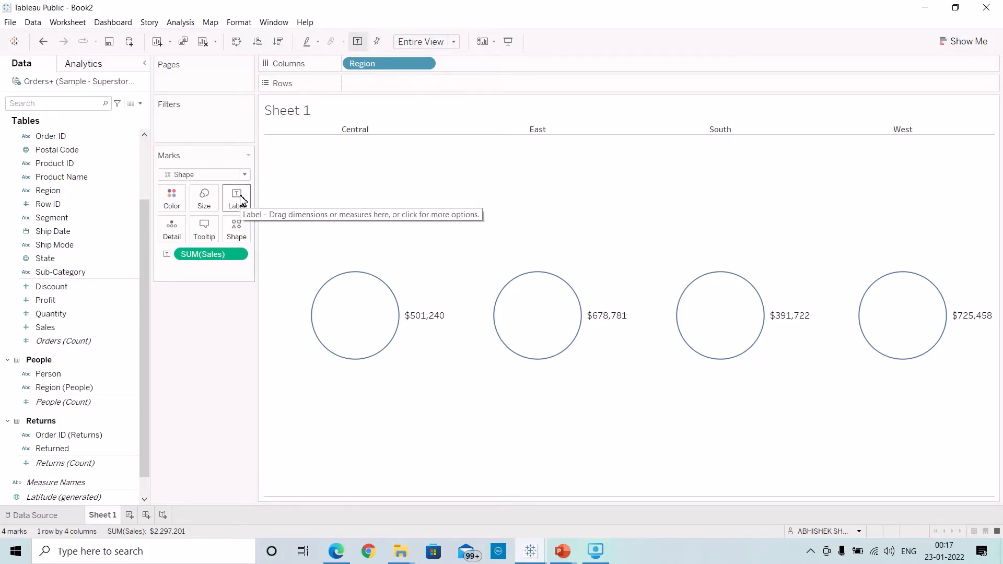
Enlarge the region circles moderately, leaving clear gaps between neighbouring circles.
{"action": "left_click", "coordinate": [214, 197]}
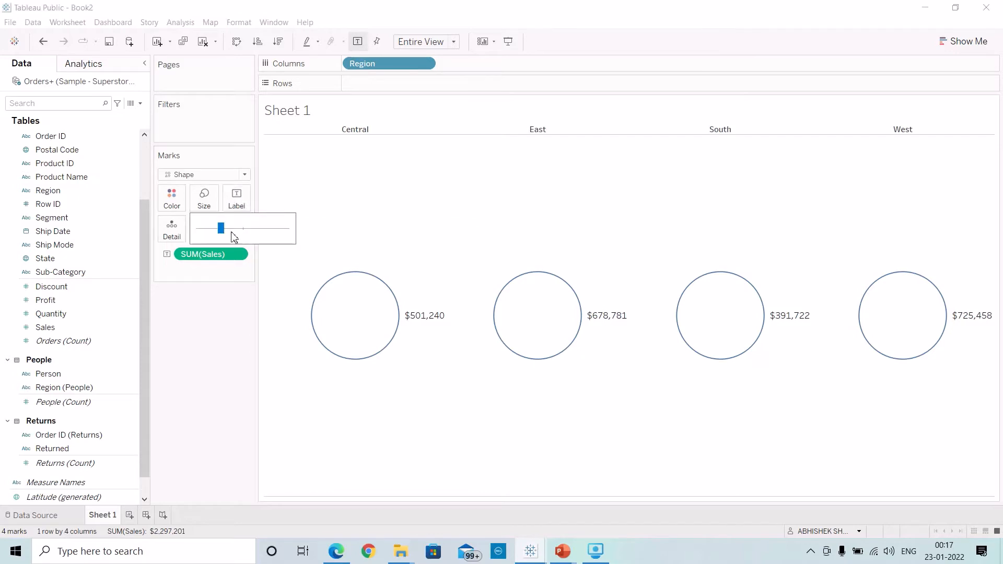
{"action": "left_click", "coordinate": [243, 228]}
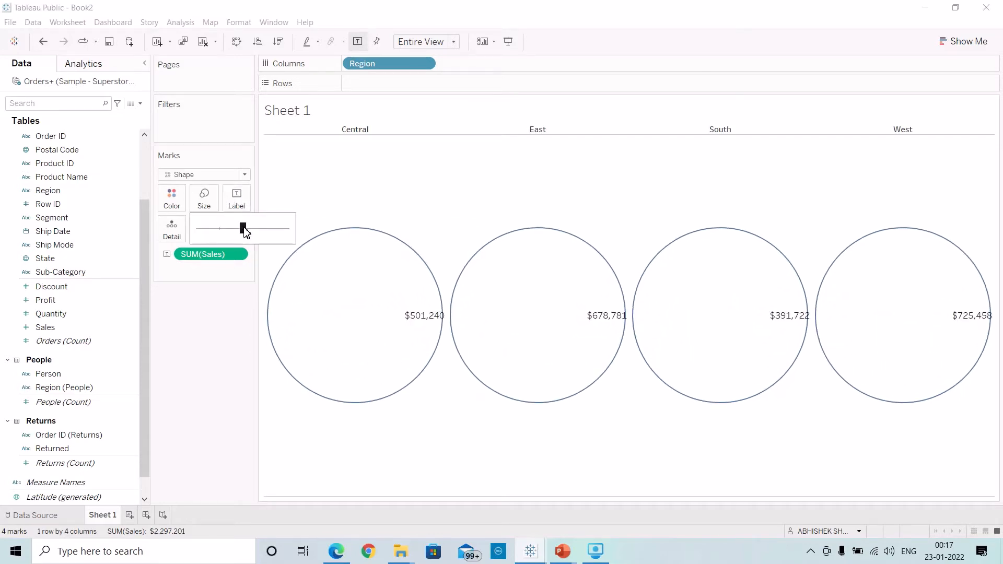
{"action": "left_click_drag", "start_coordinate": [246, 232], "coordinate": [238, 233]}
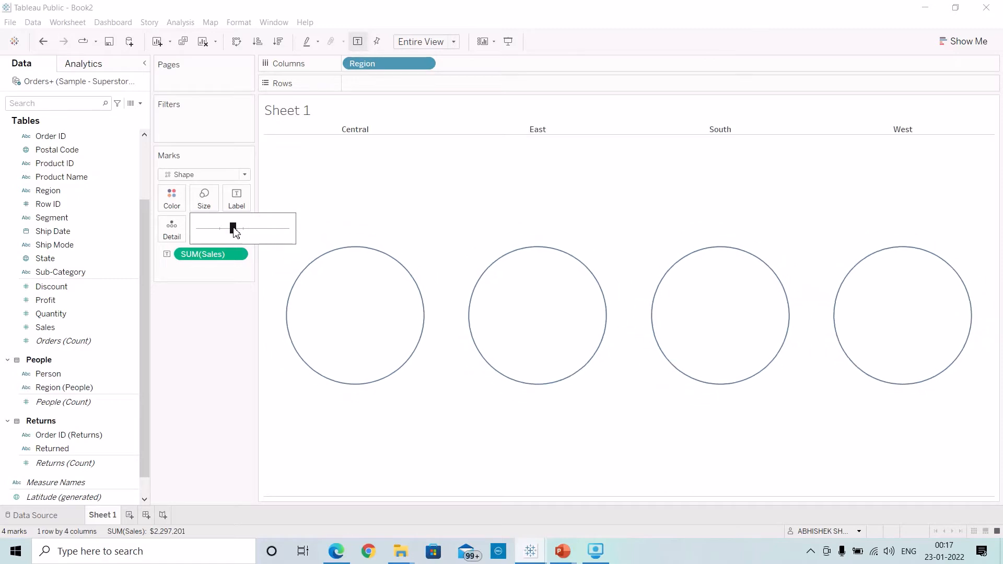
{"action": "left_click", "coordinate": [233, 229]}
{"action": "left_click", "coordinate": [232, 229]}
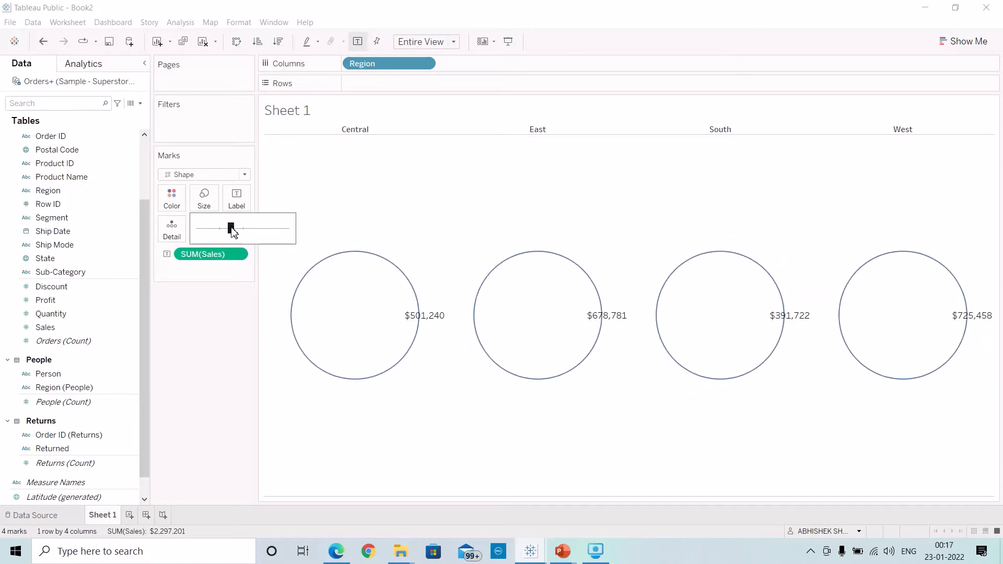
Set the horizontal alignment of the mark labels to Center so the sales values sit inside the circles.
{"action": "left_click", "coordinate": [237, 199]}
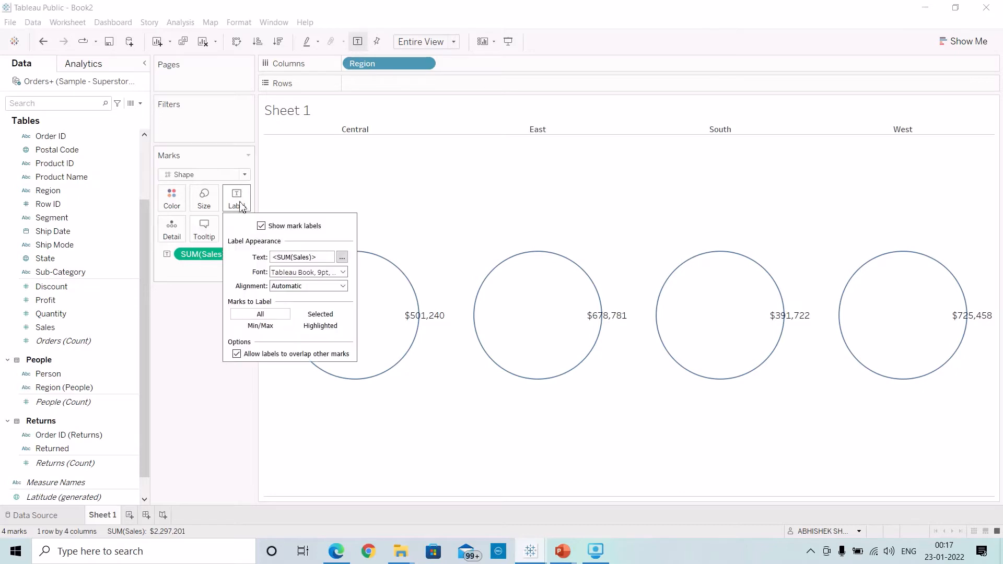
{"action": "left_click", "coordinate": [340, 286]}
{"action": "left_click", "coordinate": [302, 332]}
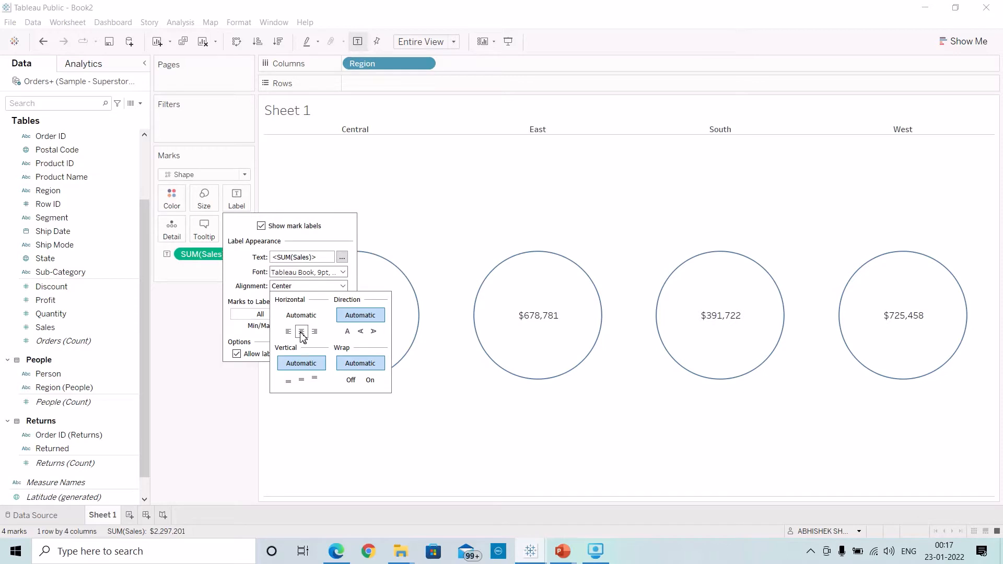
{"action": "left_click", "coordinate": [191, 308]}
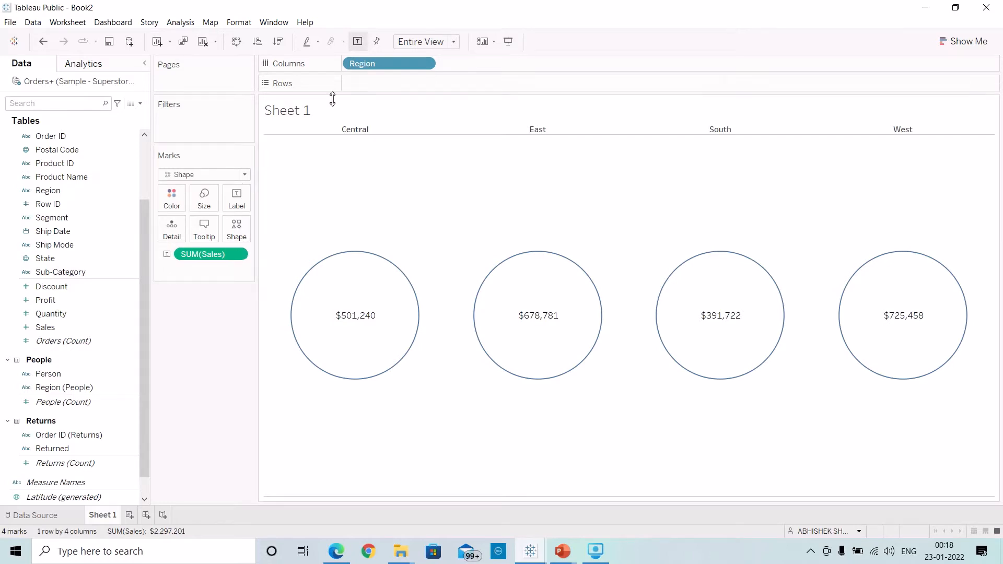
Add a copy of Region to the mark labels and place <Region> on a centered line above <SUM(Sales)>.
{"action": "left_click_drag", "start_coordinate": [380, 61], "coordinate": [238, 203]}
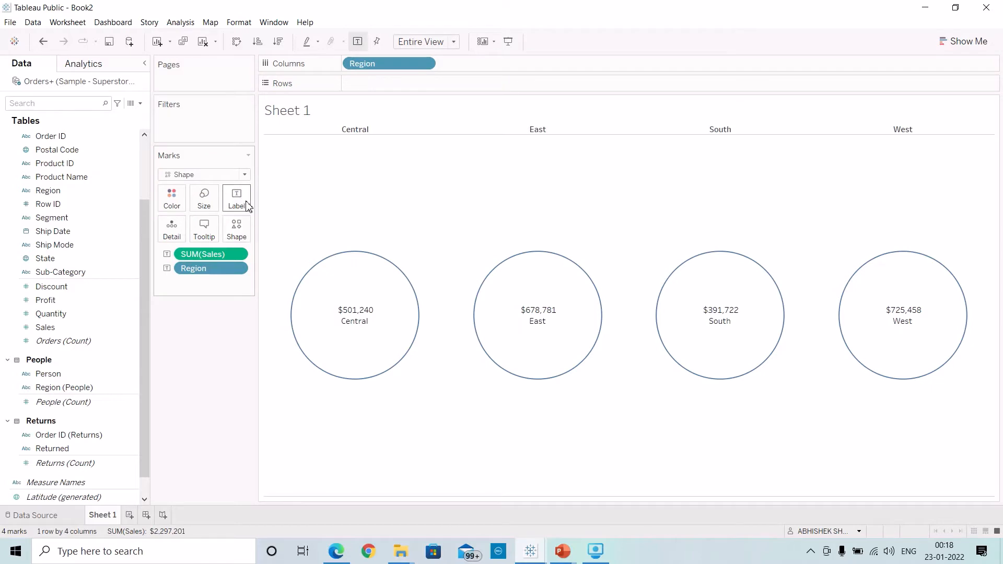
{"action": "left_click", "coordinate": [246, 206]}
{"action": "left_click", "coordinate": [342, 257]}
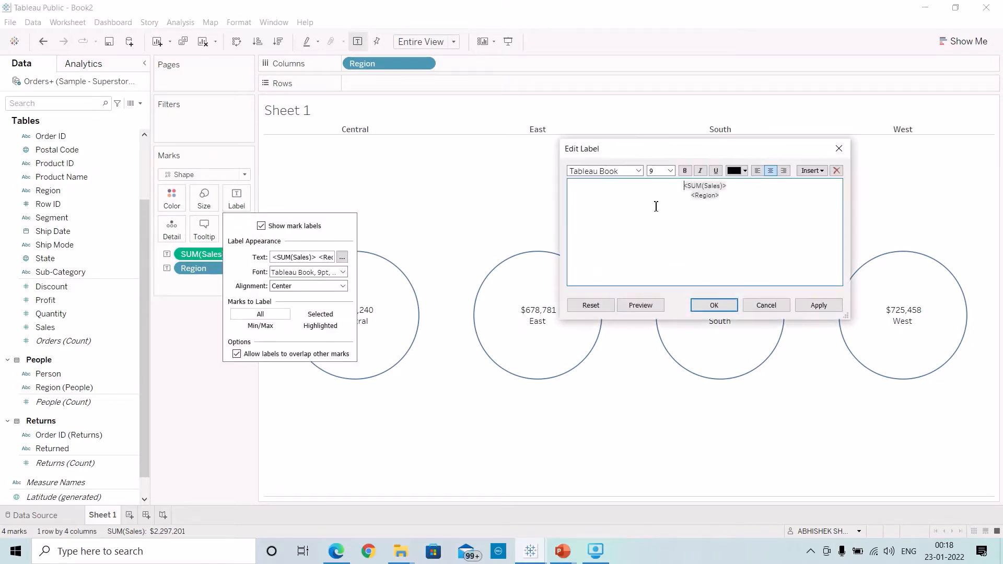
{"action": "left_click_drag", "start_coordinate": [729, 204], "coordinate": [689, 202]}
{"action": "key", "text": "ctrl+c"}
{"action": "key", "text": "BackSpace"}
{"action": "key", "text": "Return"}
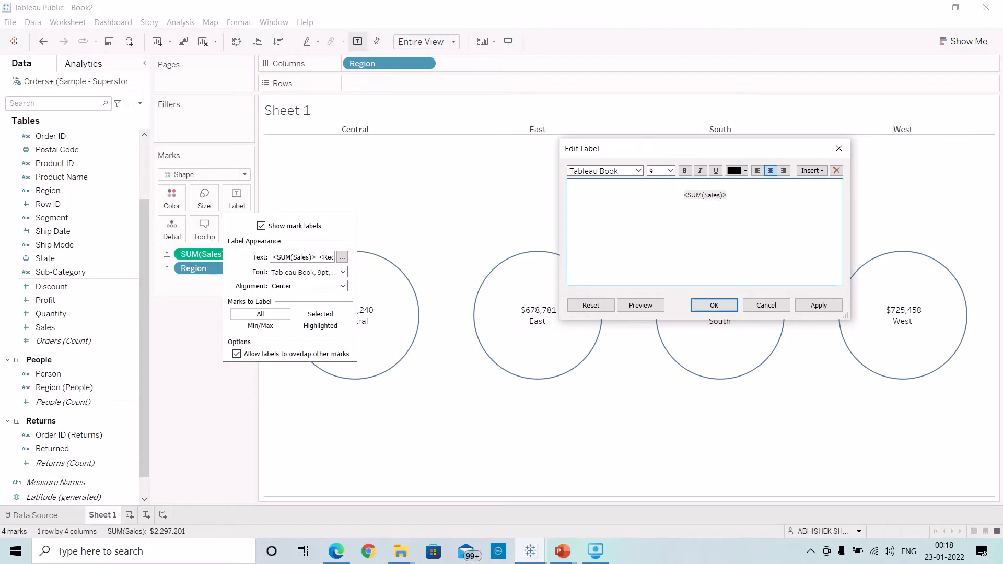
{"action": "key", "text": "ctrl+v"}
{"action": "double_click", "coordinate": [582, 192]}
{"action": "left_click", "coordinate": [770, 171]}
{"action": "left_click", "coordinate": [739, 199]}
{"action": "left_click", "coordinate": [817, 303]}
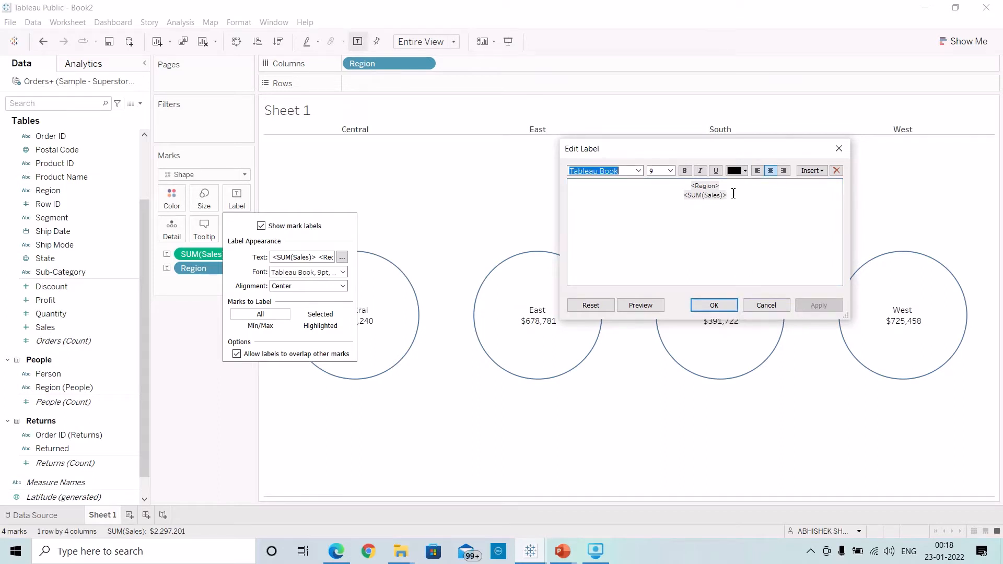
Make the <Region> line of the mark label bold and apply the label changes.
{"action": "double_click", "coordinate": [695, 188]}
{"action": "key", "text": "ctrl+b"}
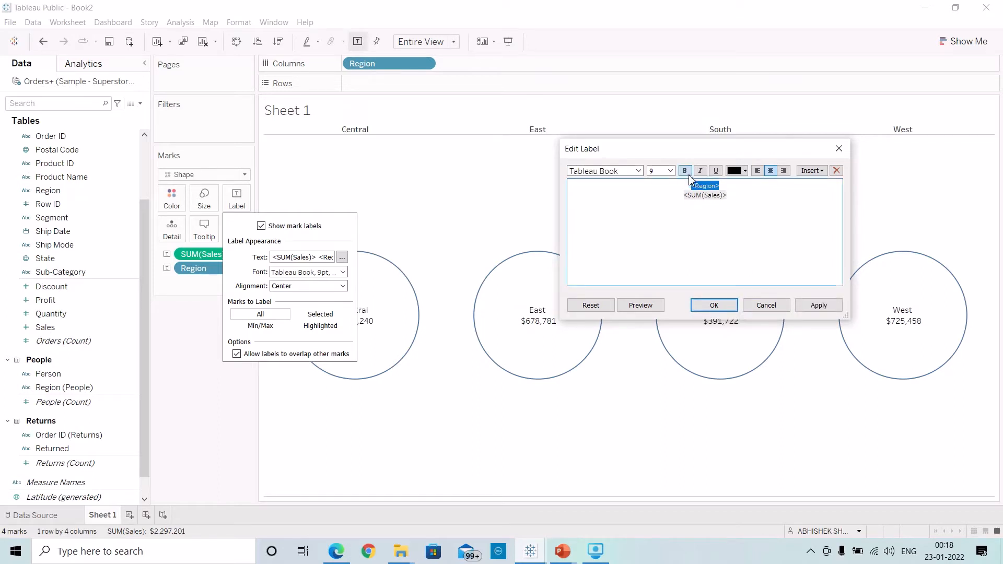
{"action": "left_click", "coordinate": [818, 305]}
{"action": "left_click", "coordinate": [735, 307]}
{"action": "left_click", "coordinate": [209, 393]}
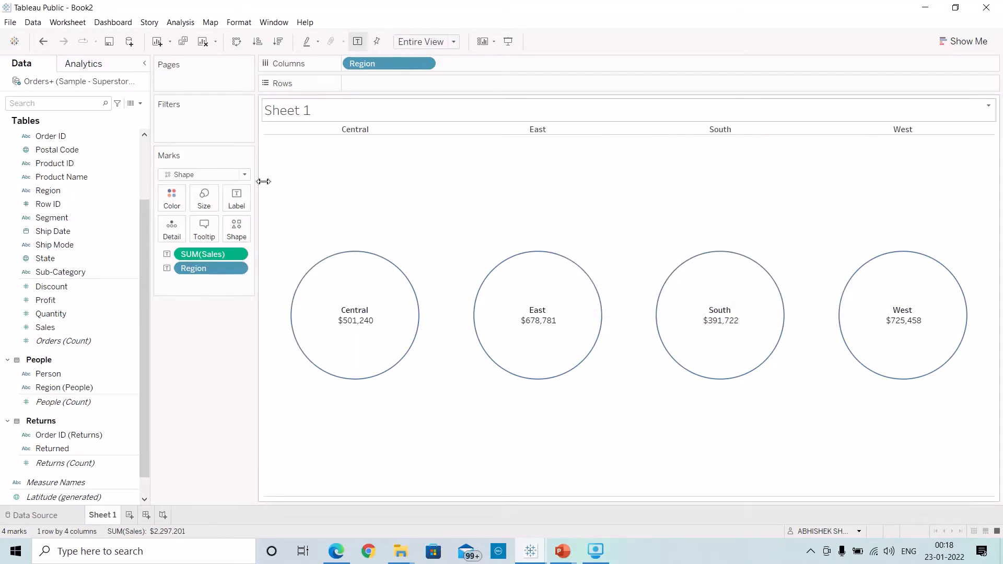
Color the circles by Region, keeping Region on the labels, and hide the color legend card.
{"action": "left_click_drag", "start_coordinate": [204, 272], "coordinate": [178, 201]}
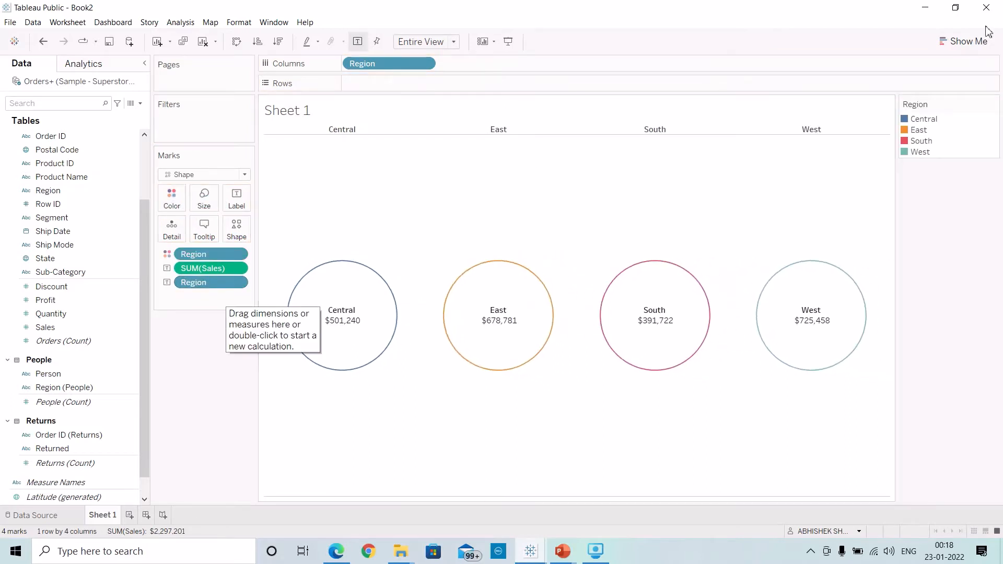
{"action": "left_click", "coordinate": [995, 105]}
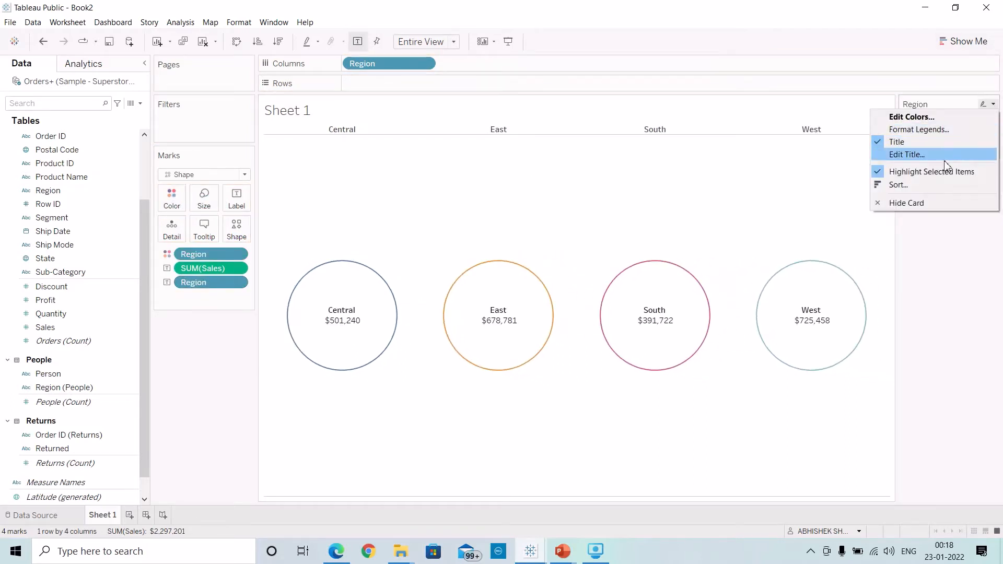
{"action": "left_click", "coordinate": [939, 204]}
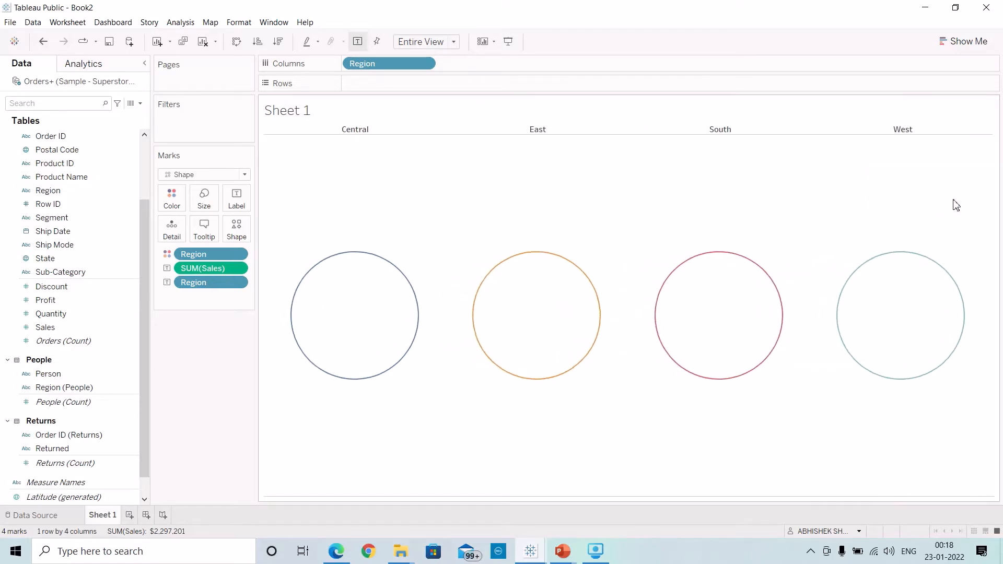
Hide the region column headers above the circles and clear the Central selection.
{"action": "left_click", "coordinate": [348, 135]}
{"action": "right_click", "coordinate": [344, 130]}
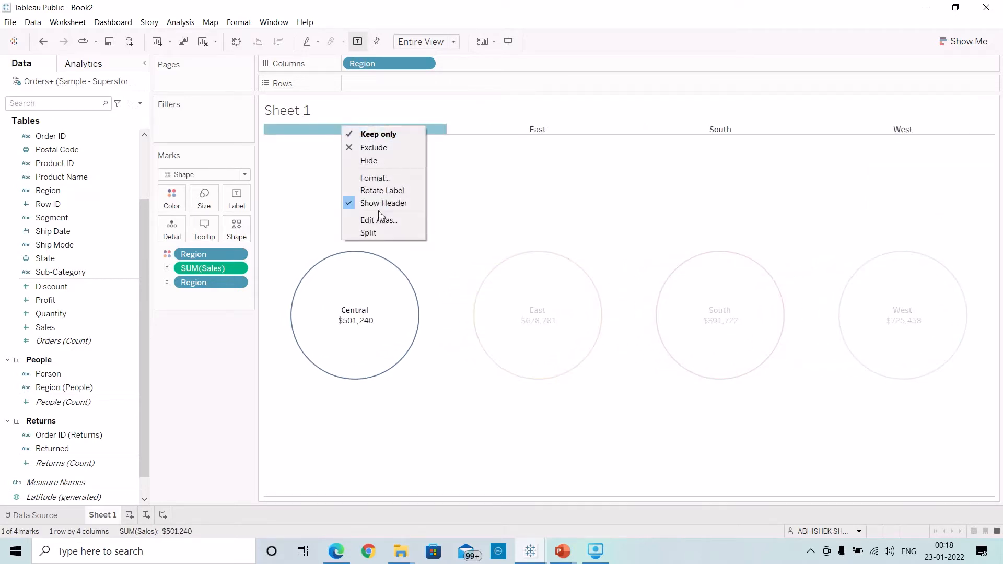
{"action": "left_click", "coordinate": [382, 212]}
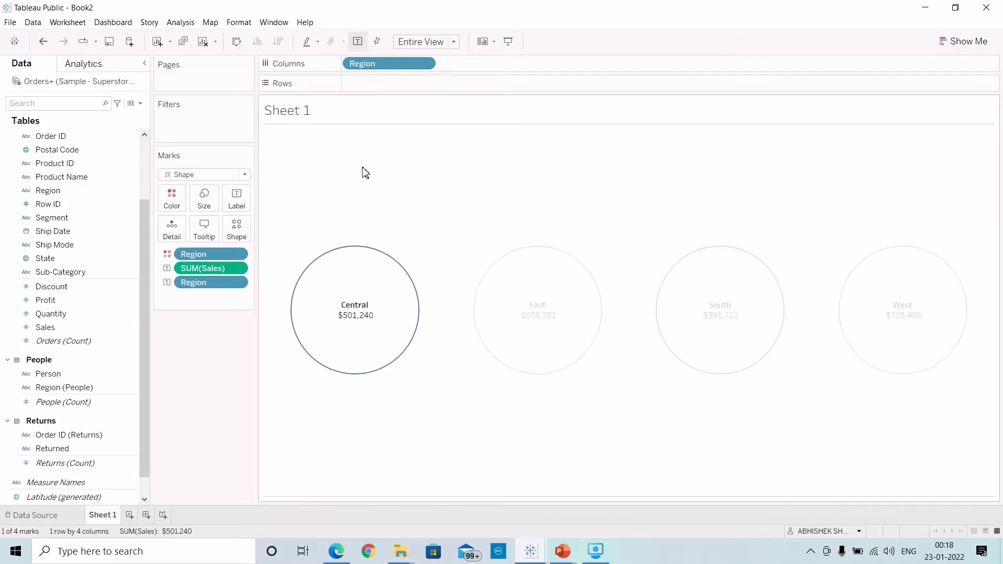
{"action": "left_click", "coordinate": [307, 338]}
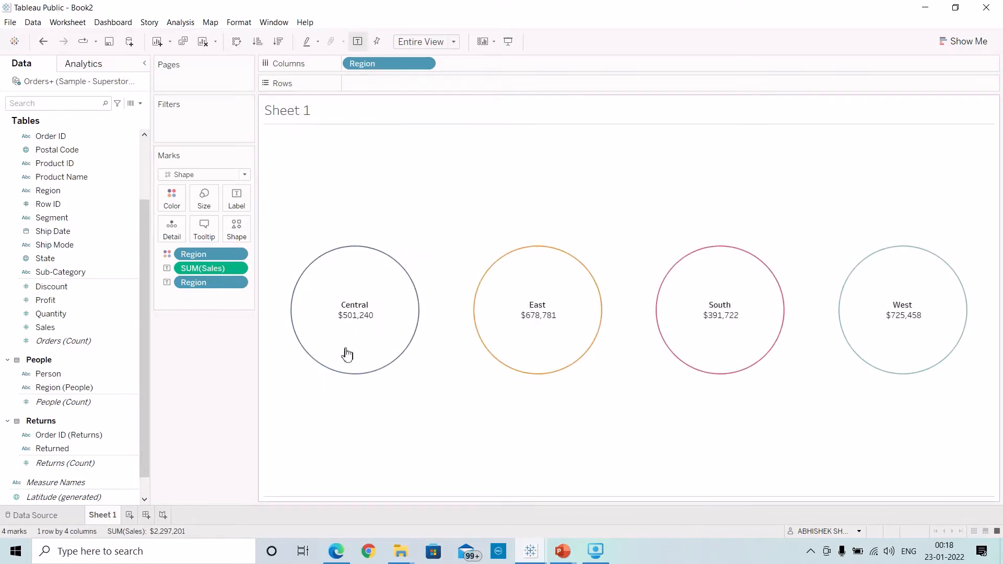
Rename Sheet 1 as "Sales by Region".
{"action": "double_click", "coordinate": [113, 518]}
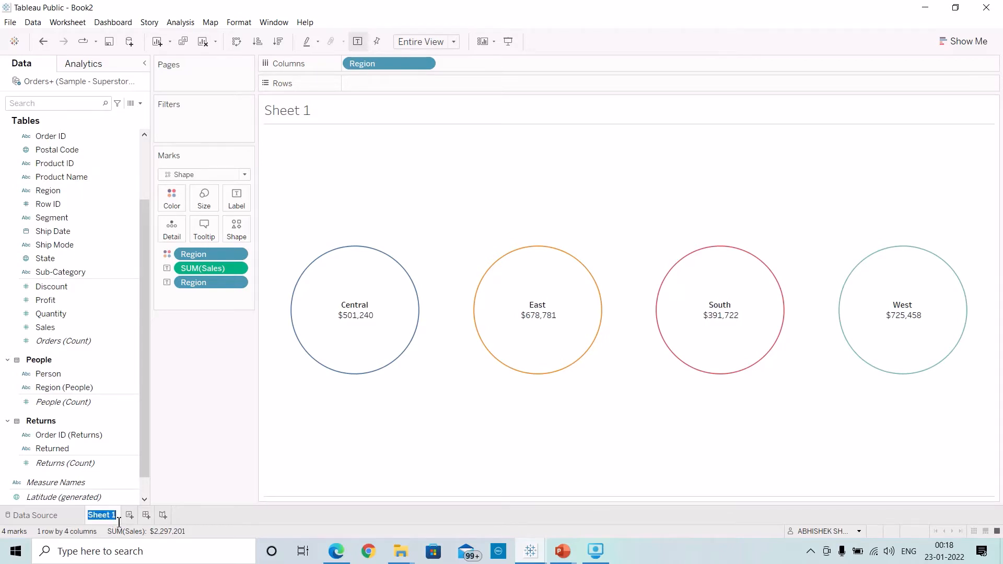
{"action": "type", "text": "Sales by Region"}
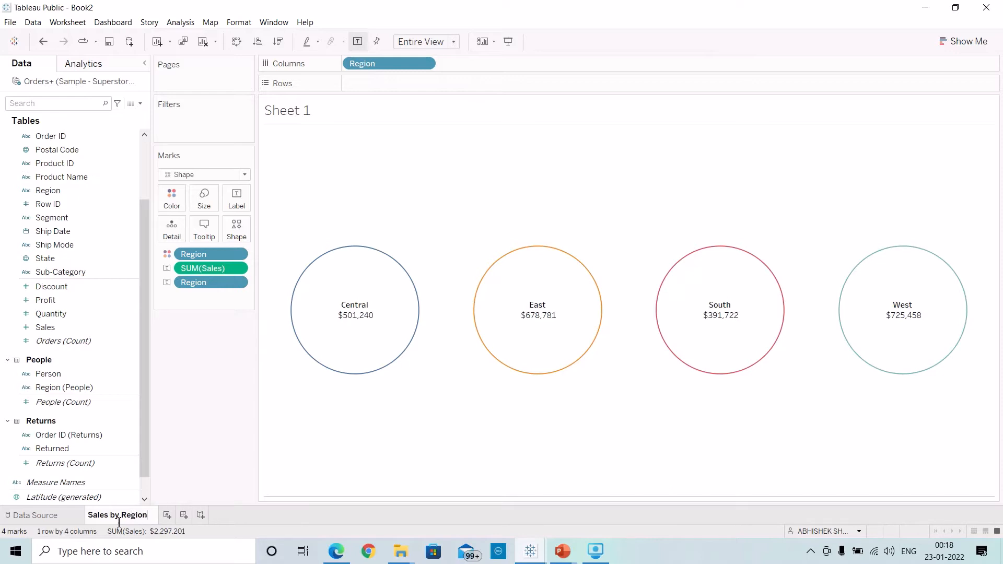
{"action": "key", "text": "Return"}
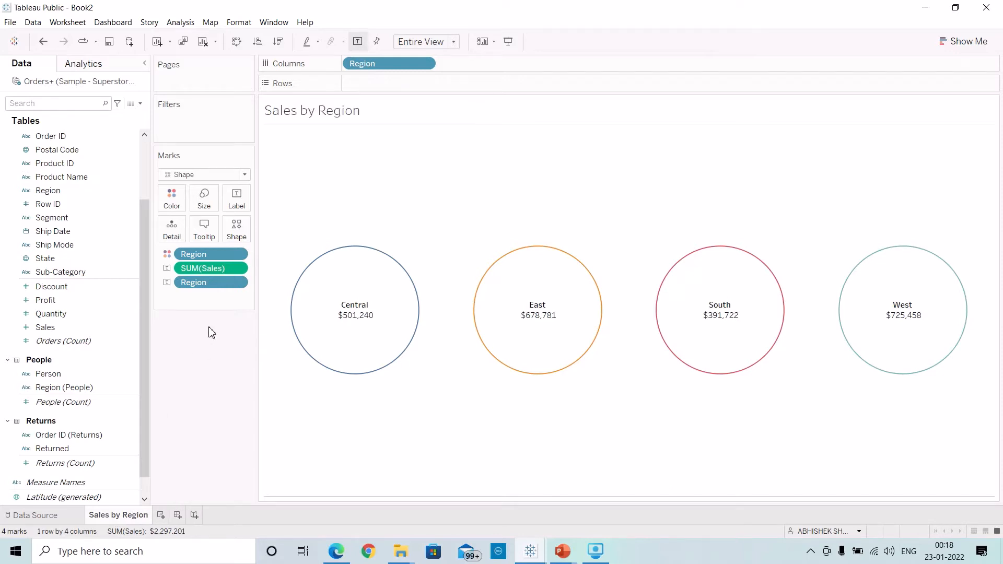
Remove the "Region:" prefix from the tooltip text, leaving only the <Region> field on that line.
{"action": "left_click", "coordinate": [204, 229]}
{"action": "left_click_drag", "start_coordinate": [422, 219], "coordinate": [354, 218]}
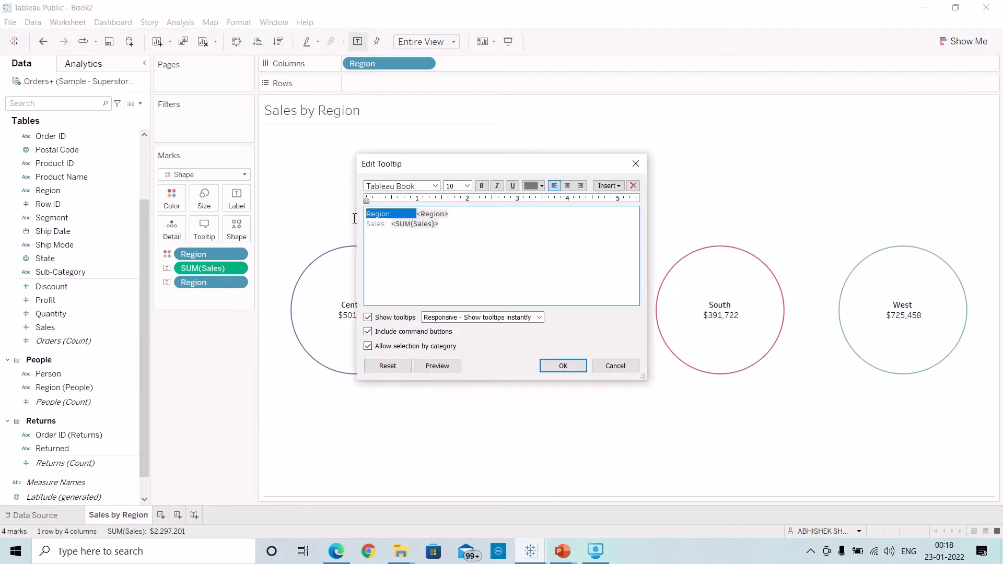
{"action": "key", "text": "BackSpace"}
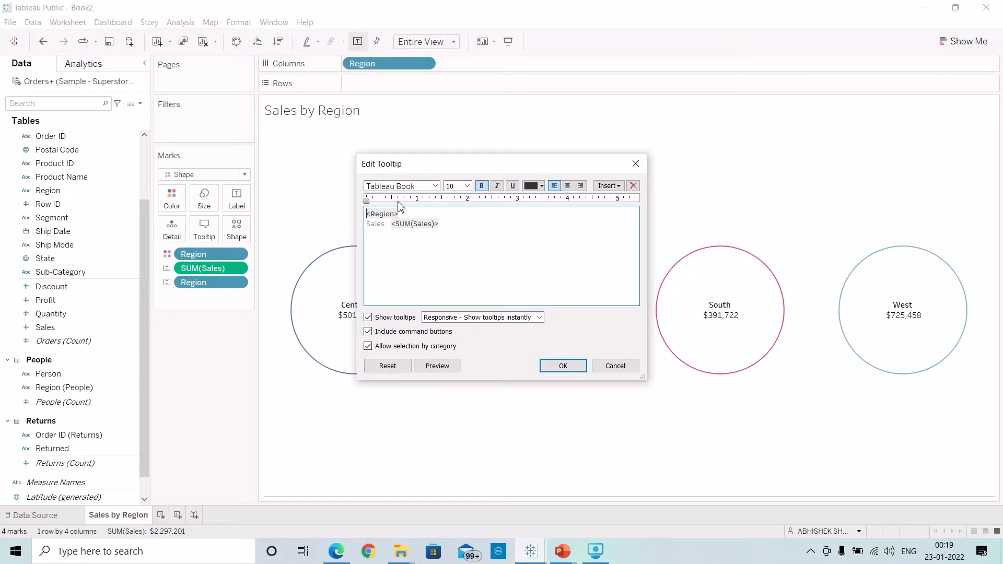
Turn off the tooltip's command buttons and selection by category.
{"action": "left_click_drag", "start_coordinate": [409, 217], "coordinate": [369, 219]}
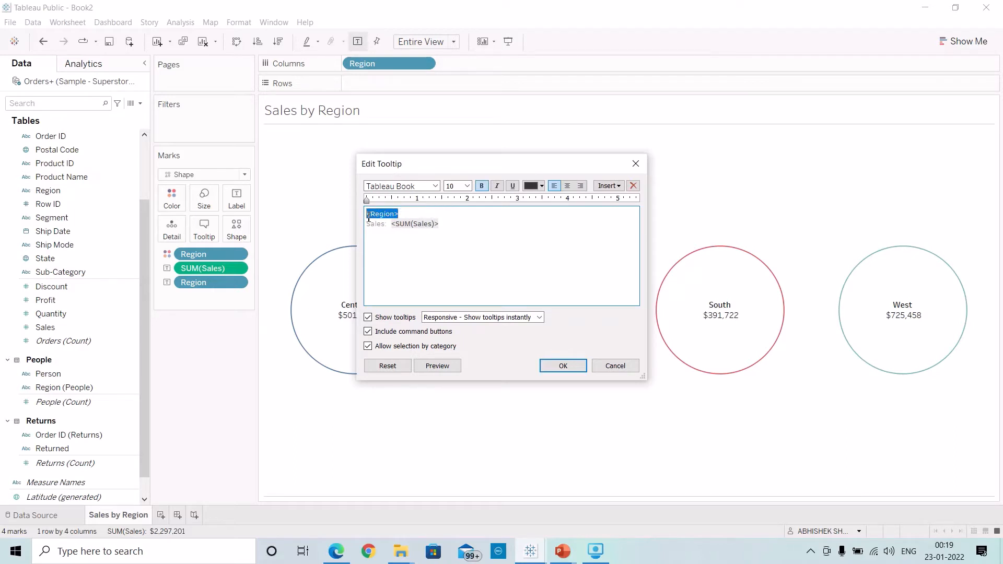
{"action": "left_click", "coordinate": [419, 228]}
{"action": "left_click", "coordinate": [371, 331]}
{"action": "left_click", "coordinate": [368, 346]}
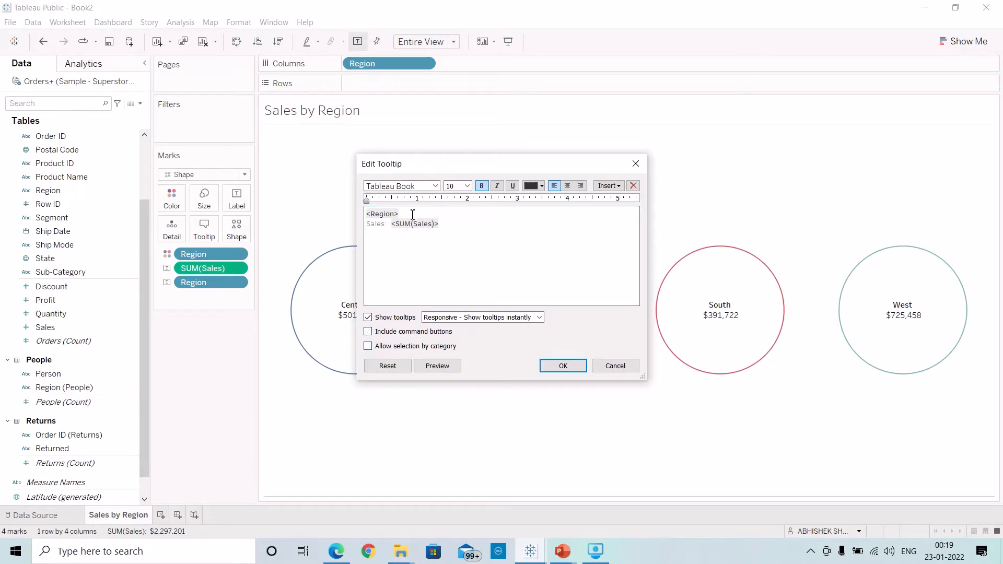
Format the <Region> line of the tooltip at font size 15 in blue.
{"action": "left_click_drag", "start_coordinate": [413, 215], "coordinate": [369, 219]}
{"action": "left_click", "coordinate": [466, 184]}
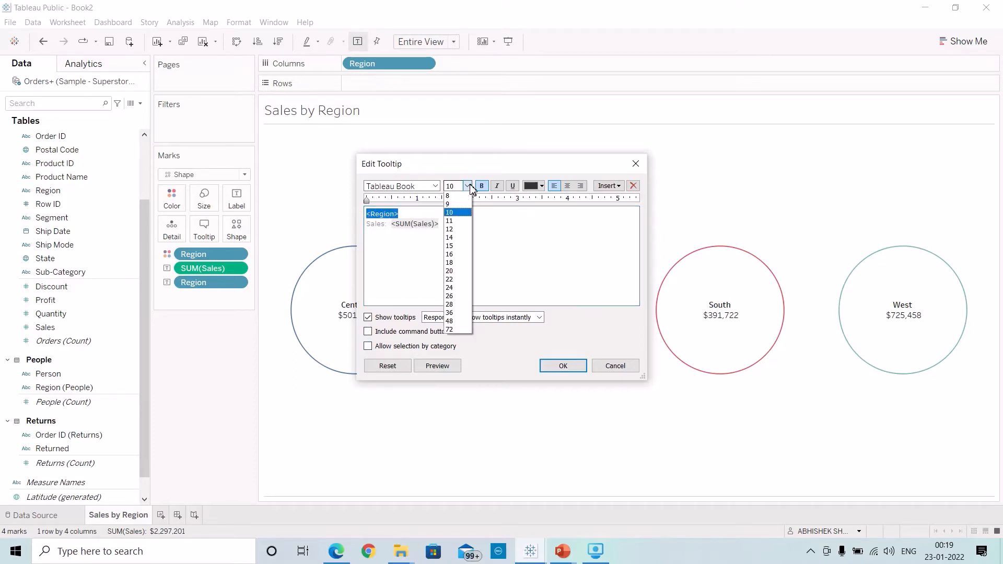
{"action": "left_click", "coordinate": [465, 249]}
{"action": "left_click", "coordinate": [529, 187]}
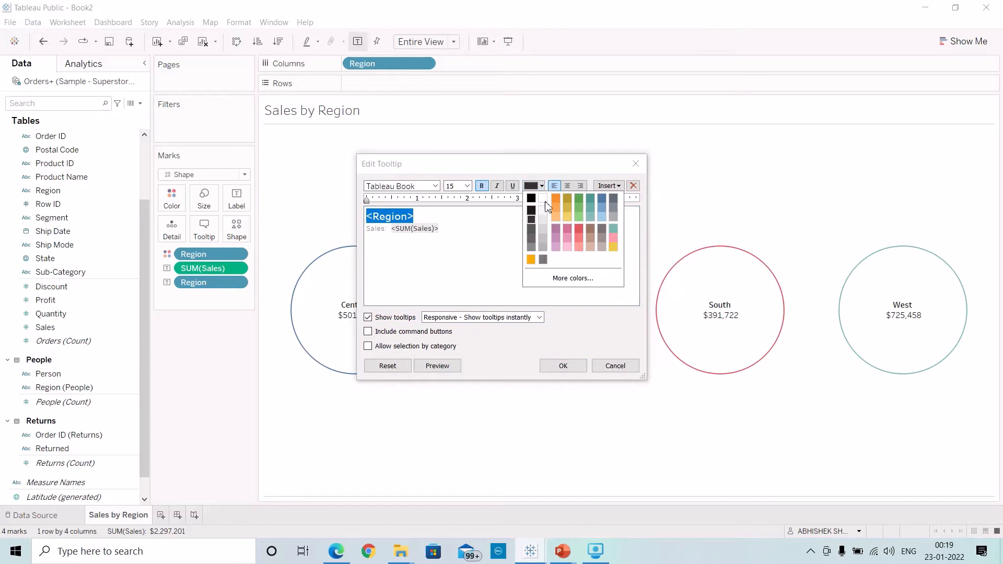
{"action": "left_click", "coordinate": [597, 198]}
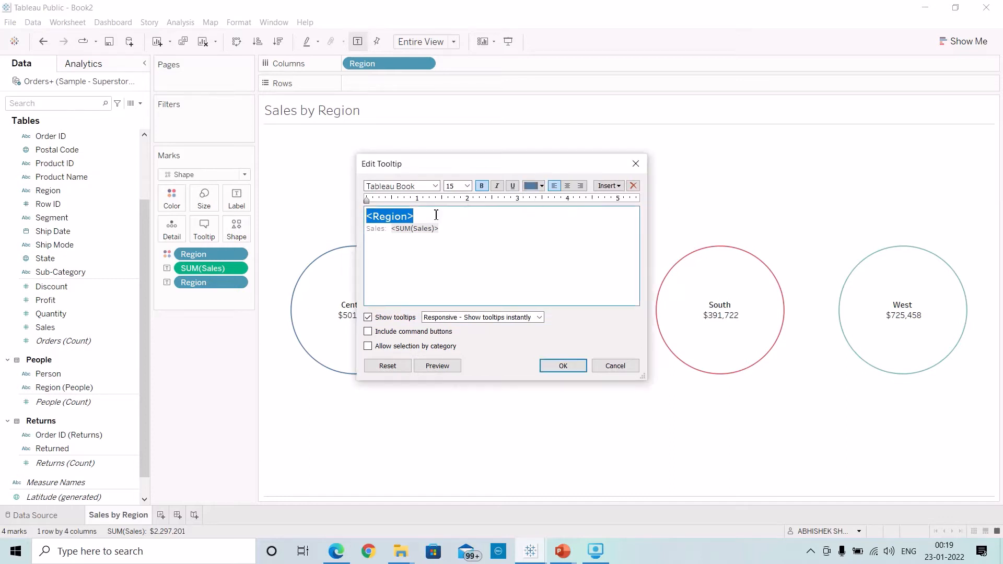
Format the whole Sales line of the tooltip at font size 12 in dark gray and accept the tooltip changes.
{"action": "left_click", "coordinate": [429, 230]}
{"action": "left_click_drag", "start_coordinate": [428, 233], "coordinate": [365, 230]}
{"action": "left_click", "coordinate": [448, 233]}
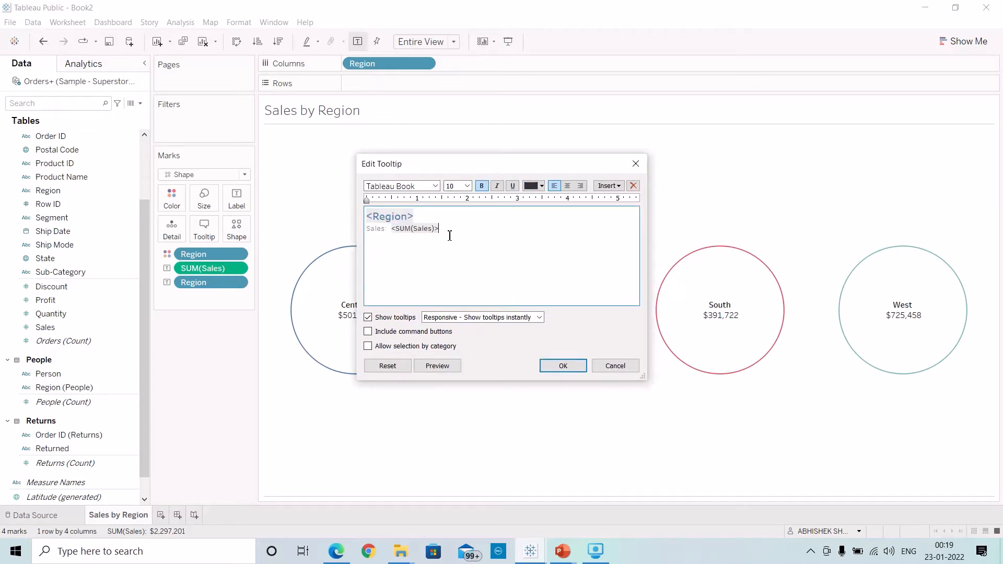
{"action": "left_click_drag", "start_coordinate": [448, 233], "coordinate": [351, 232]}
{"action": "left_click", "coordinate": [466, 186]}
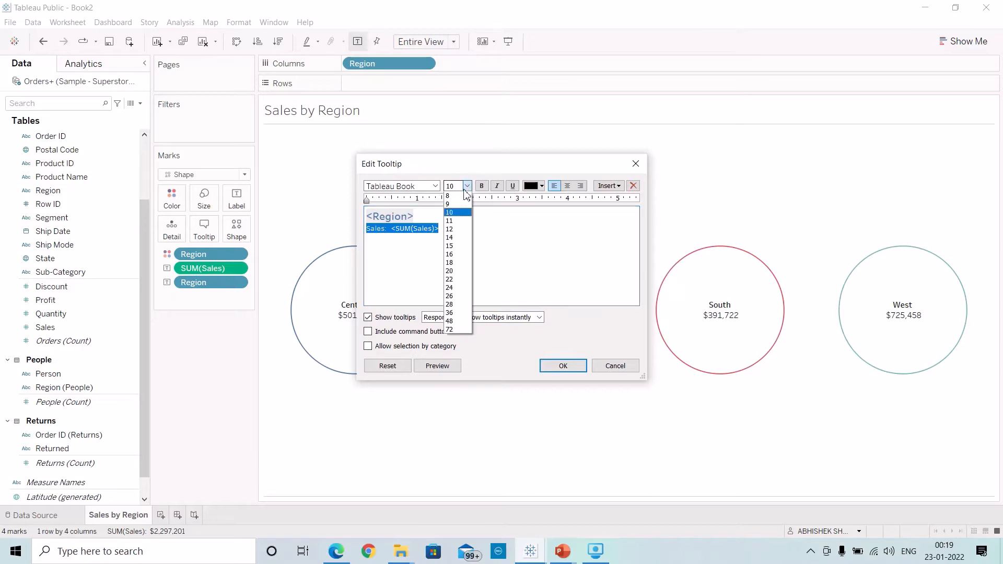
{"action": "left_click", "coordinate": [450, 213]}
{"action": "left_click", "coordinate": [466, 187]}
{"action": "left_click", "coordinate": [450, 229]}
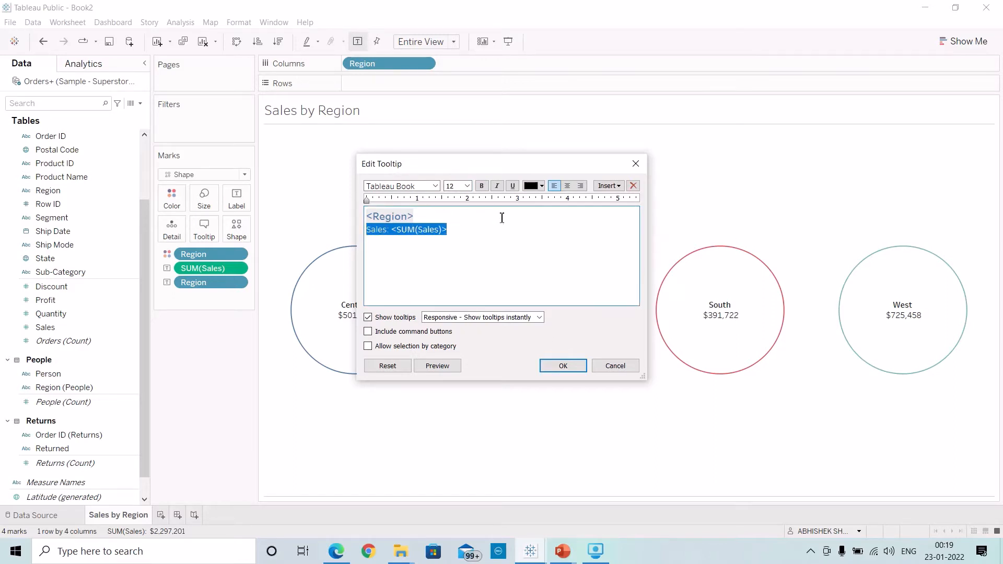
{"action": "left_click", "coordinate": [539, 187]}
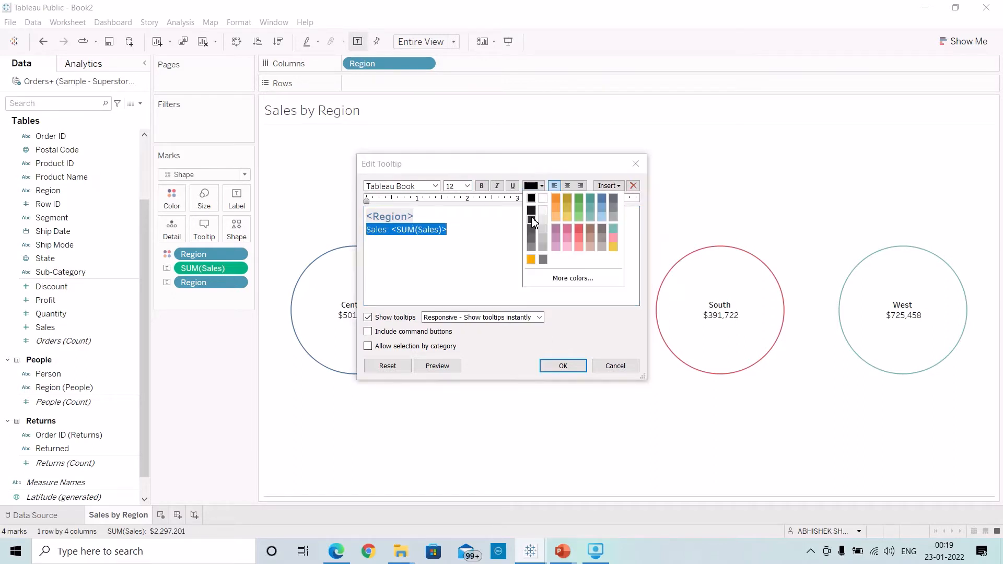
{"action": "left_click", "coordinate": [532, 221]}
{"action": "left_click", "coordinate": [474, 239]}
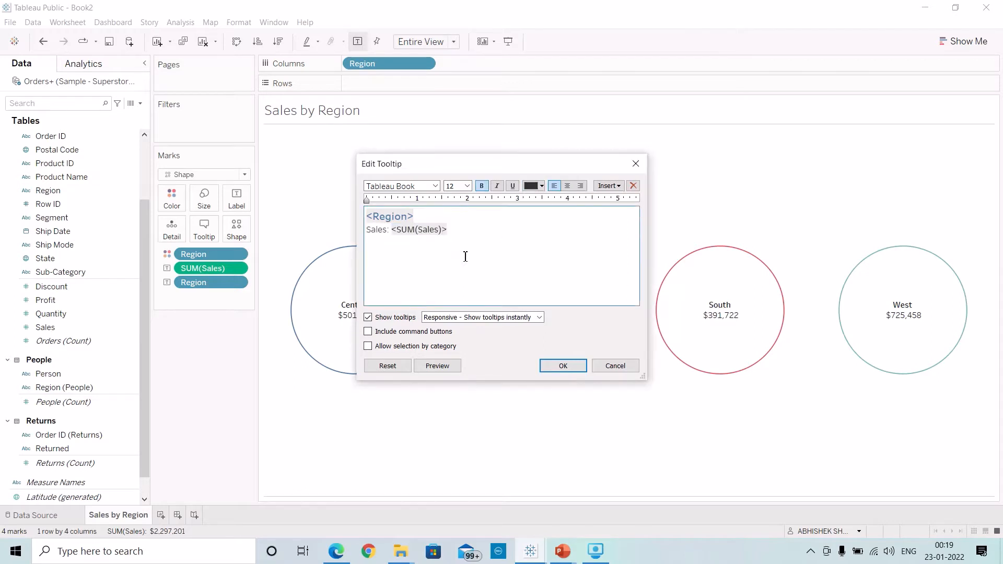
{"action": "left_click", "coordinate": [566, 365]}
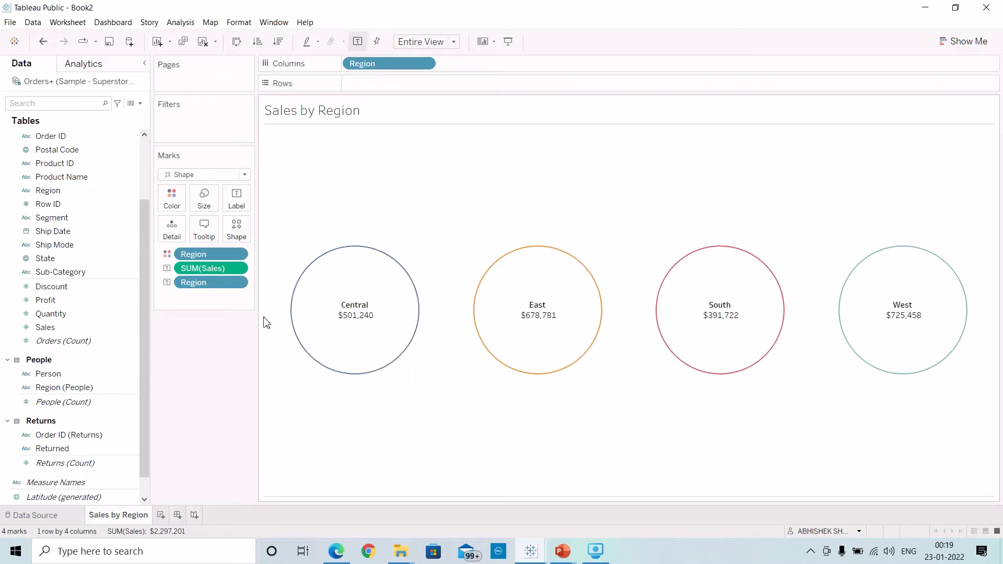
{"action": "left_click", "coordinate": [529, 555]}
{"action": "left_click", "coordinate": [415, 452]}
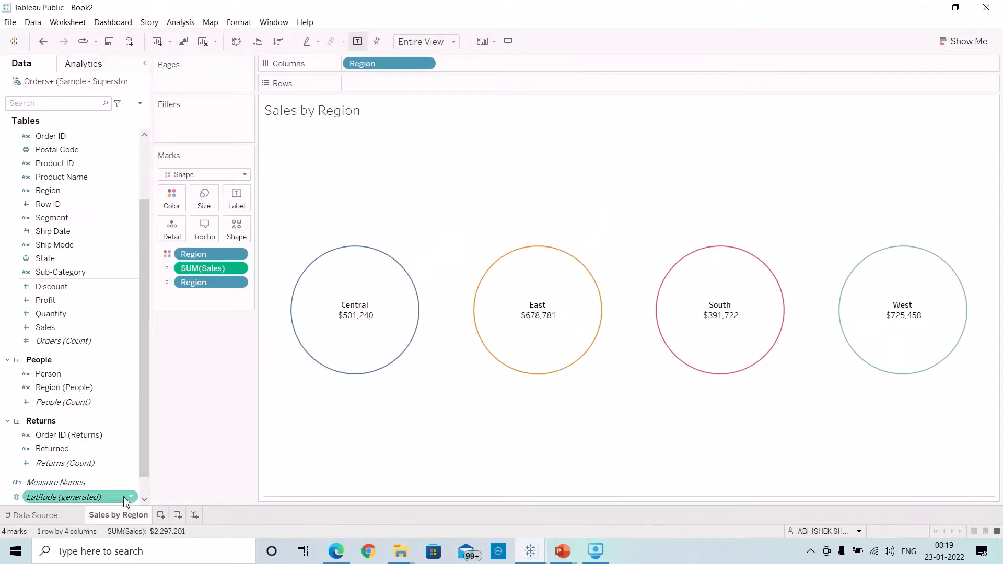
Add a new worksheet and name it "Total Sales".
{"action": "left_click", "coordinate": [162, 515]}
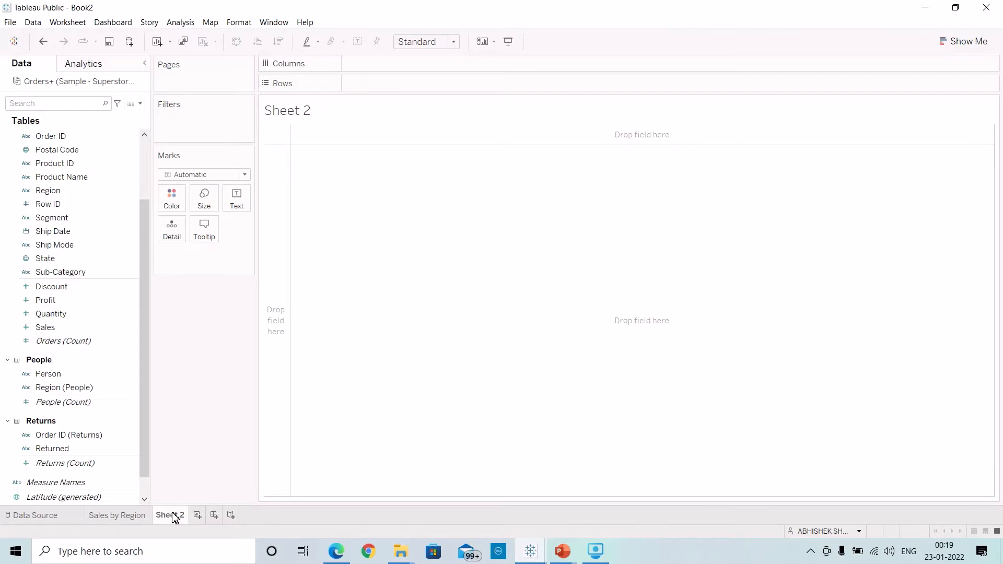
{"action": "double_click", "coordinate": [174, 516]}
{"action": "type", "text": "Total Sales"}
{"action": "left_click", "coordinate": [180, 393]}
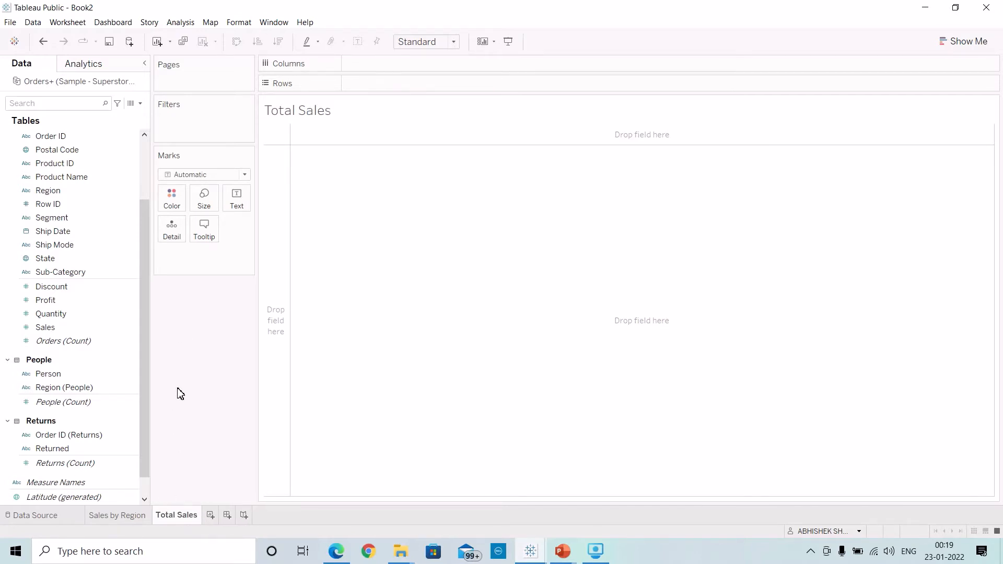
Add the Sales measure to the Total Sales sheet and display it as a text table.
{"action": "scroll", "coordinate": [68, 198], "scroll_direction": "up", "scroll_amount": 3}
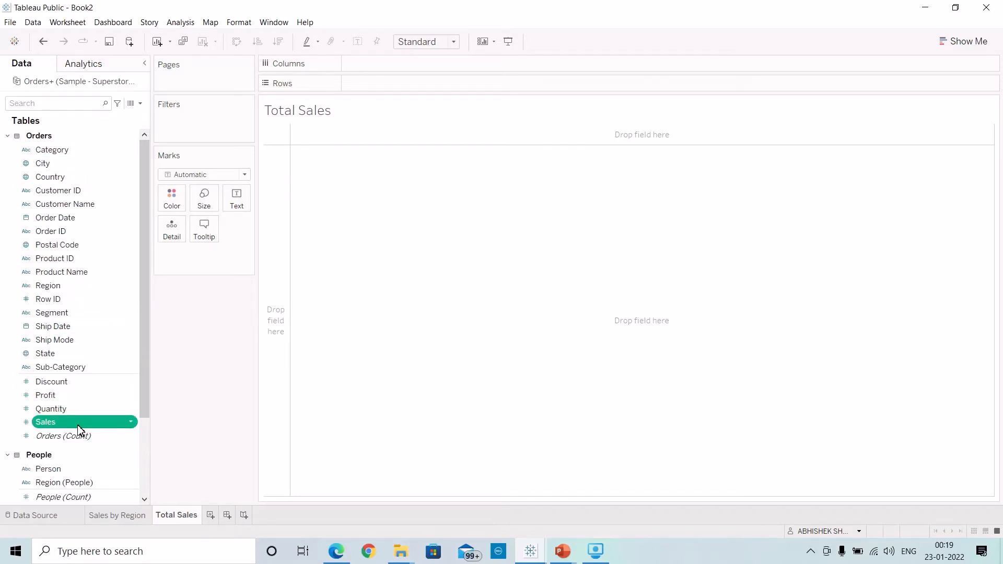
{"action": "mouse_move", "coordinate": [79, 429]}
{"action": "left_mouse_down"}
{"action": "mouse_move", "coordinate": [394, 80]}
{"action": "mouse_move", "coordinate": [432, 71]}
{"action": "left_mouse_up"}
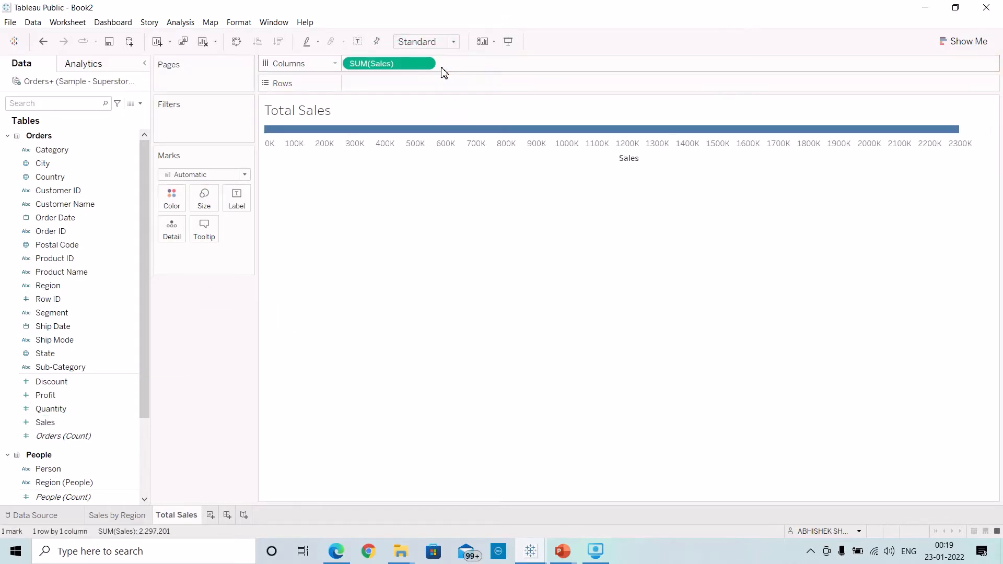
{"action": "left_click", "coordinate": [977, 41]}
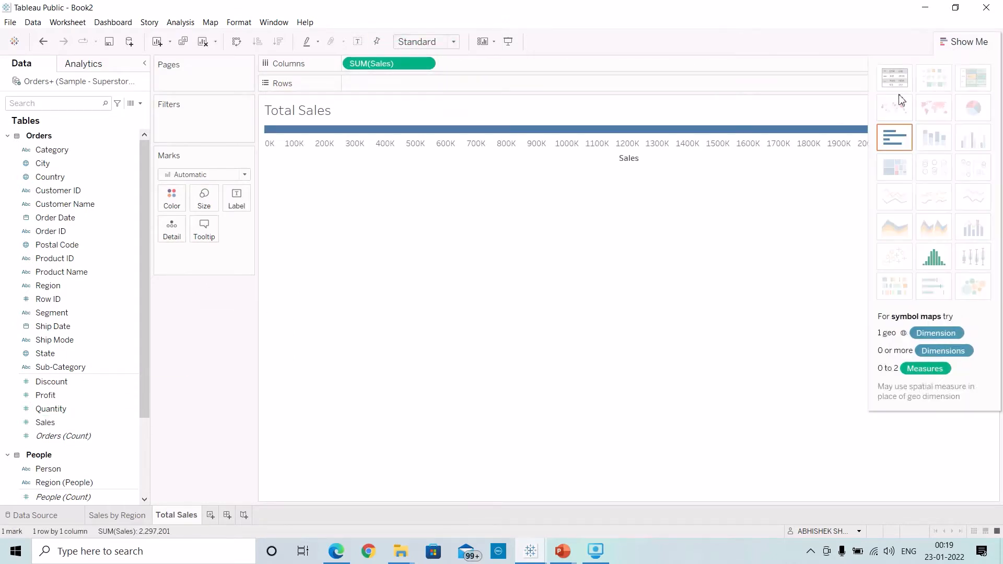
{"action": "left_click", "coordinate": [900, 83]}
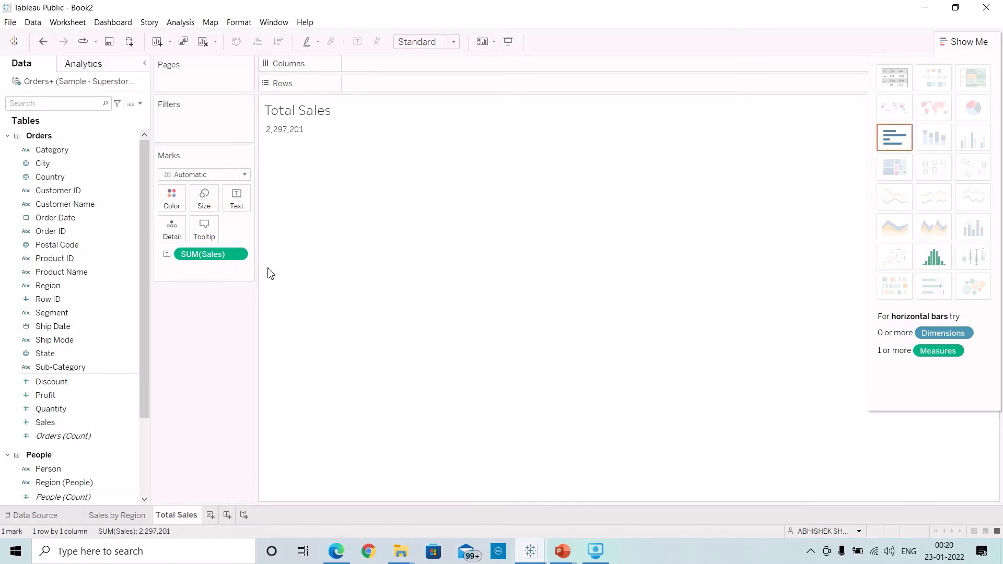
{"action": "left_click", "coordinate": [963, 42]}
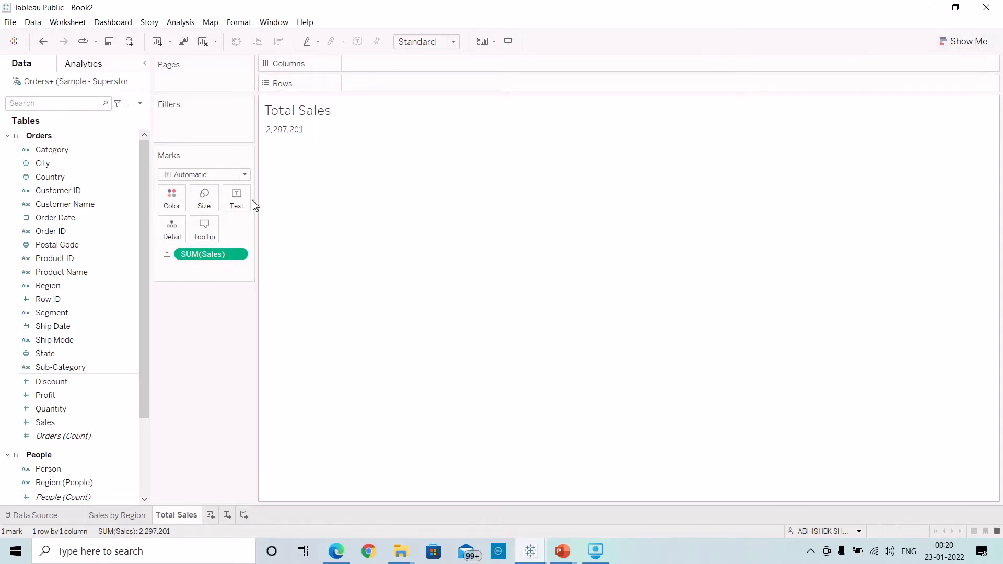
Fit the sheet to Entire View and center the pane's sales value horizontally.
{"action": "left_click", "coordinate": [453, 41]}
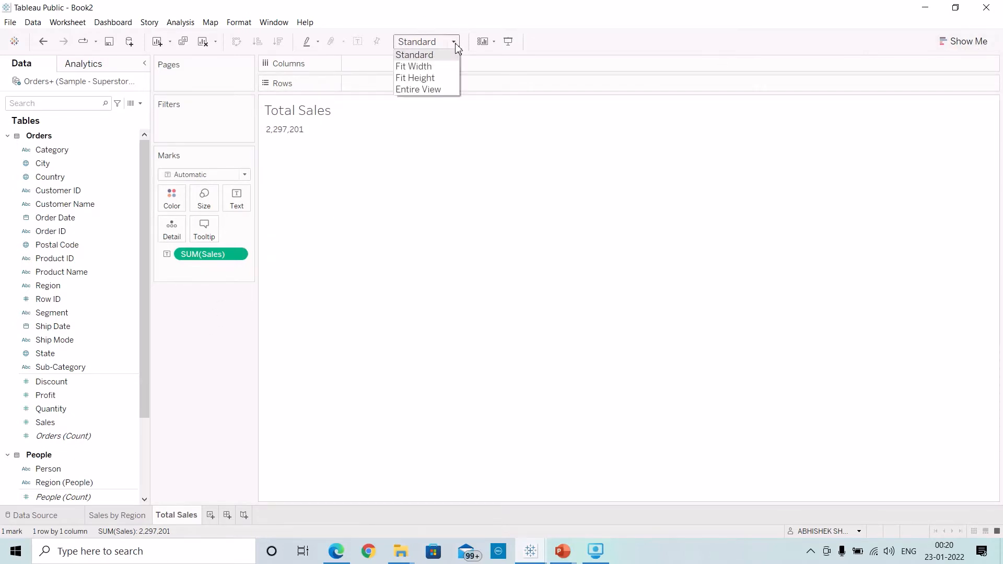
{"action": "left_click", "coordinate": [436, 91]}
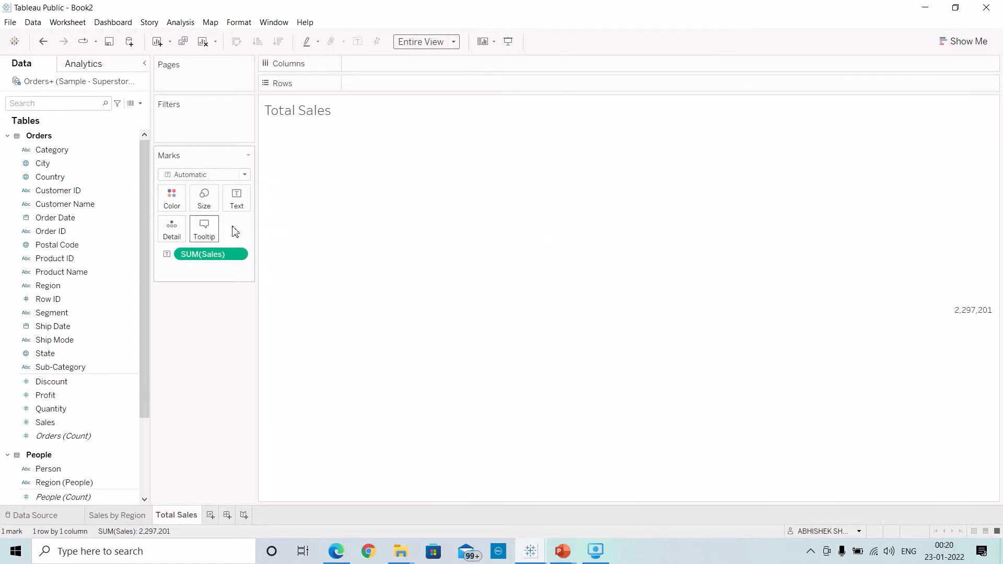
{"action": "left_click", "coordinate": [241, 255]}
{"action": "left_click", "coordinate": [207, 316]}
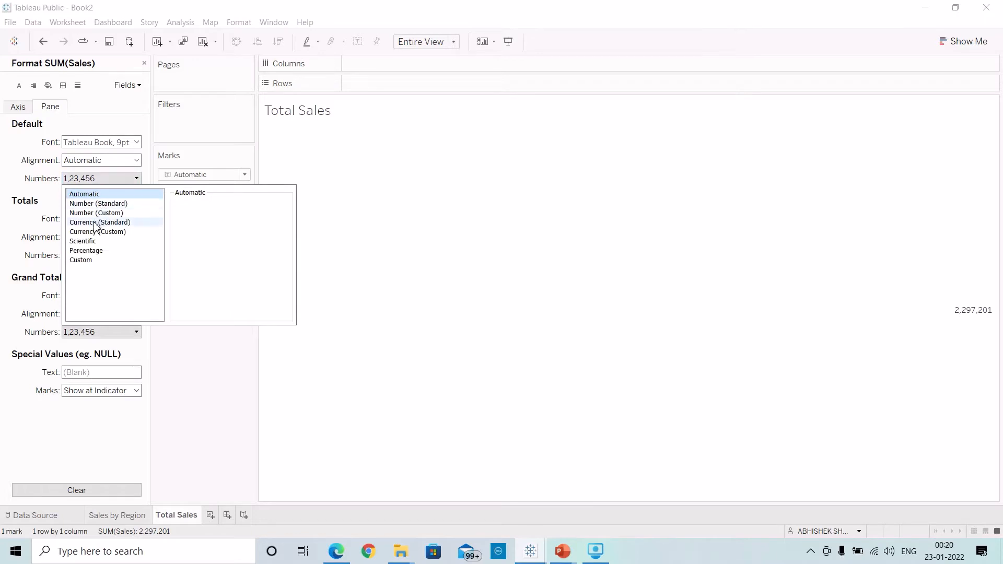
{"action": "left_click", "coordinate": [33, 86]}
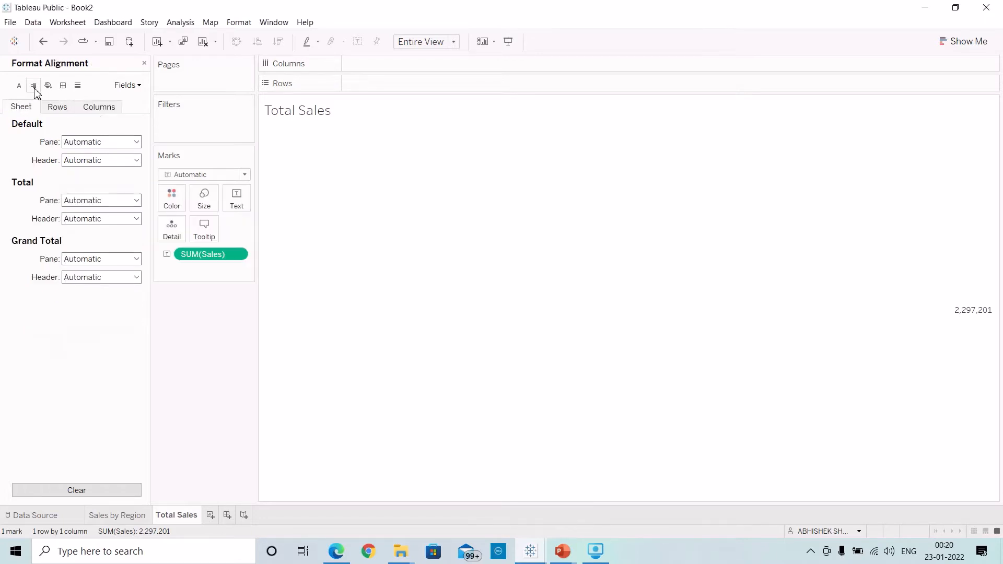
{"action": "left_click", "coordinate": [94, 142]}
{"action": "left_click", "coordinate": [97, 188]}
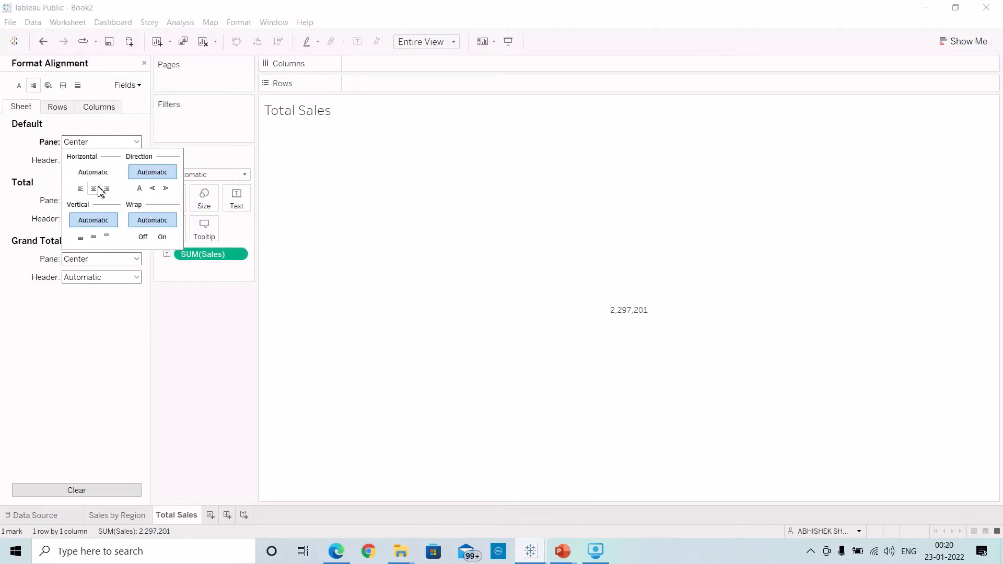
{"action": "left_click", "coordinate": [144, 63]}
Format the <Sheet Name> title of the Total Sales sheet at font size 10 in bold.
{"action": "right_click", "coordinate": [292, 120]}
{"action": "left_click", "coordinate": [311, 121]}
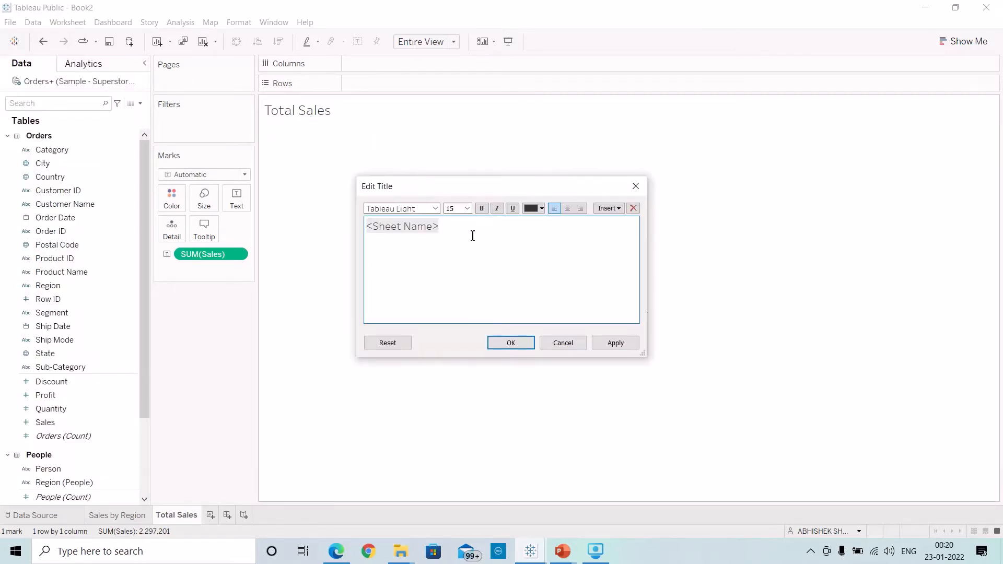
{"action": "left_click_drag", "start_coordinate": [472, 235], "coordinate": [357, 234]}
{"action": "left_click", "coordinate": [467, 208]}
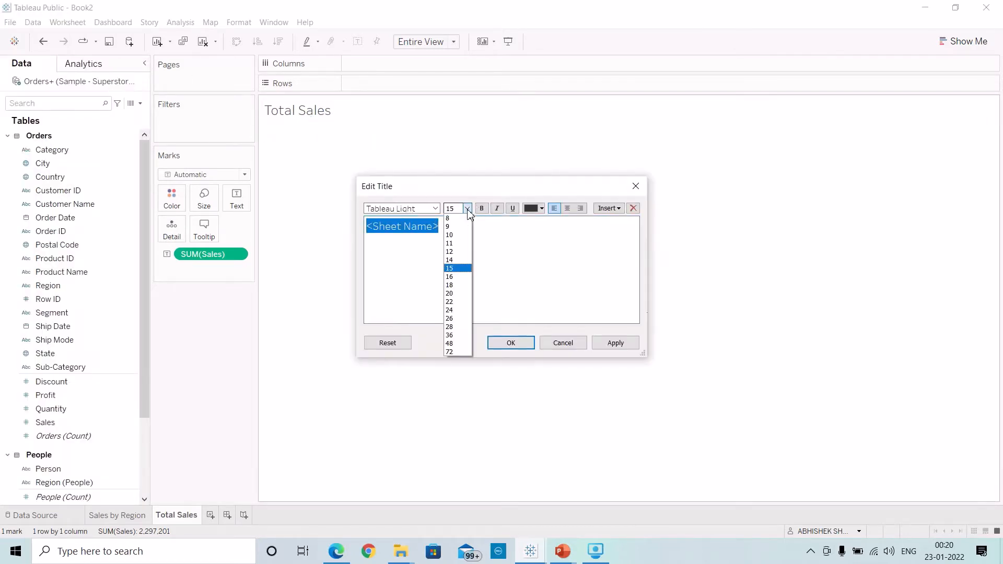
{"action": "left_click", "coordinate": [462, 235]}
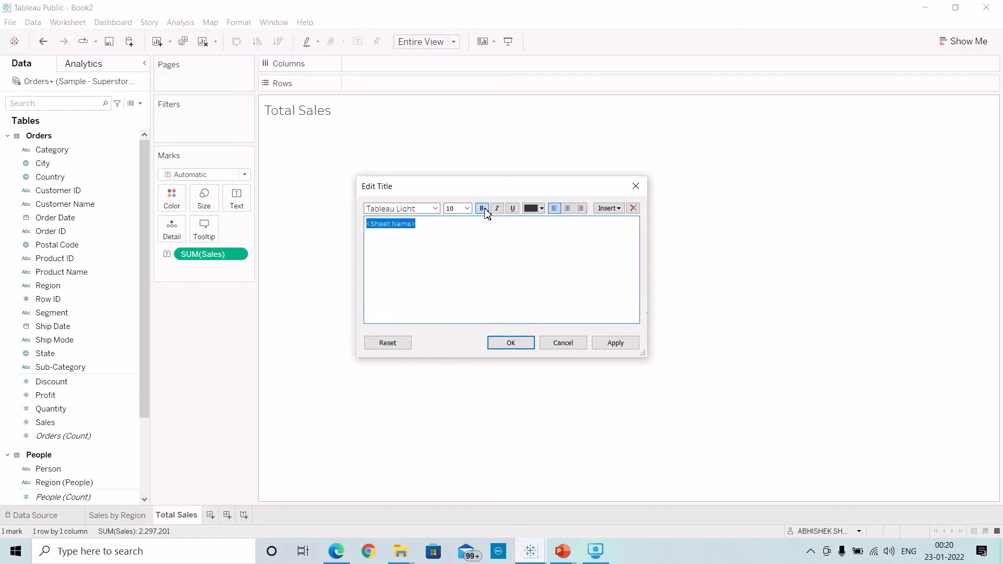
{"action": "left_click", "coordinate": [481, 208]}
{"action": "left_click", "coordinate": [616, 342]}
{"action": "left_click", "coordinate": [511, 342]}
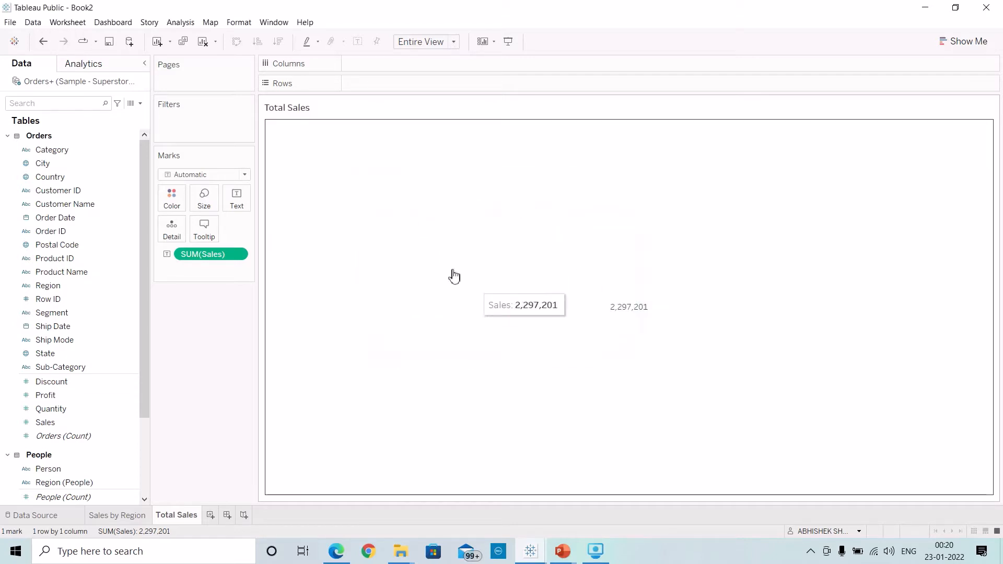
Format the SUM(Sales) numbers as Currency (Custom) with 0 decimal places and a "$" prefix.
{"action": "left_click", "coordinate": [241, 255]}
{"action": "left_click", "coordinate": [230, 315]}
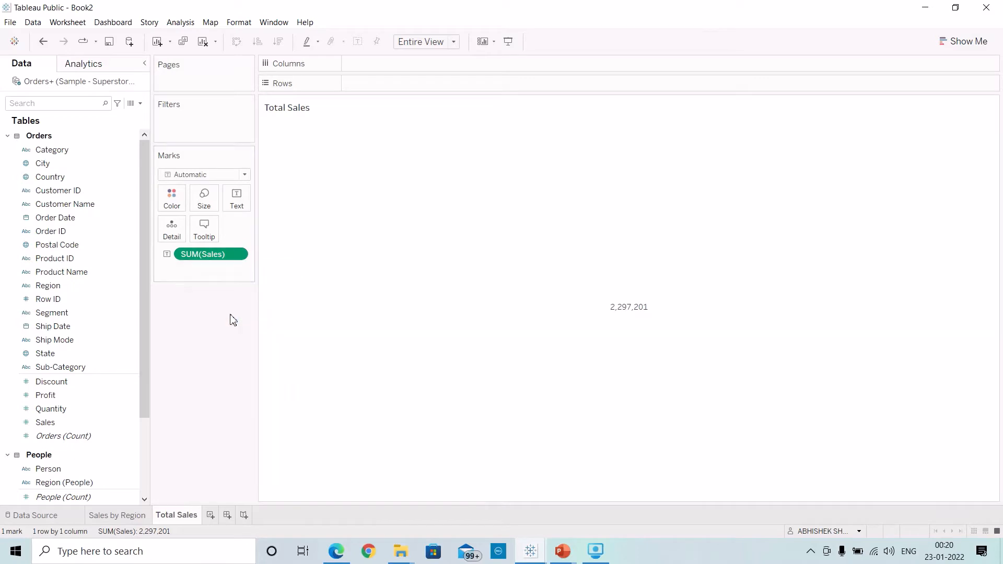
{"action": "left_click", "coordinate": [96, 178]}
{"action": "left_click", "coordinate": [97, 231]}
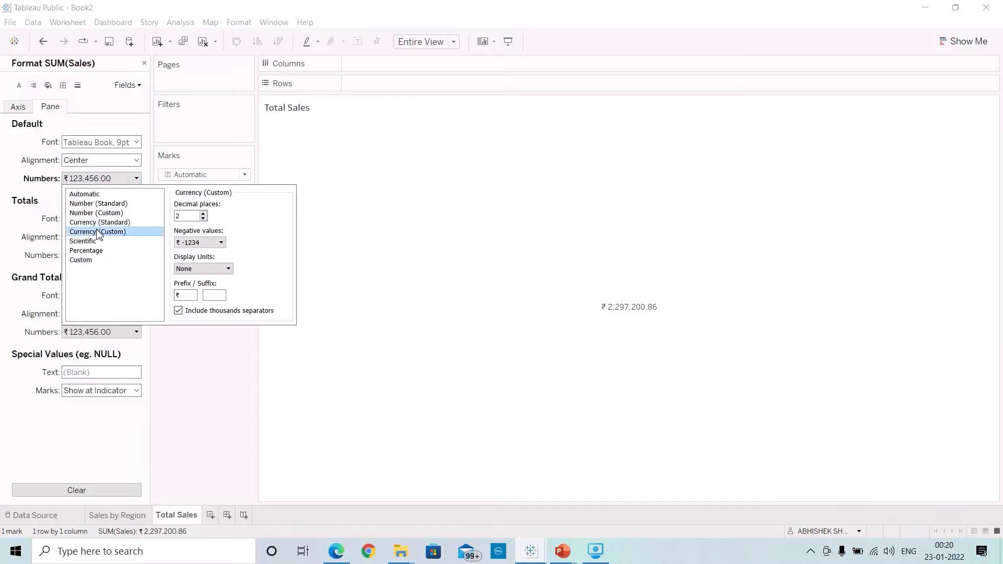
{"action": "left_click", "coordinate": [204, 218]}
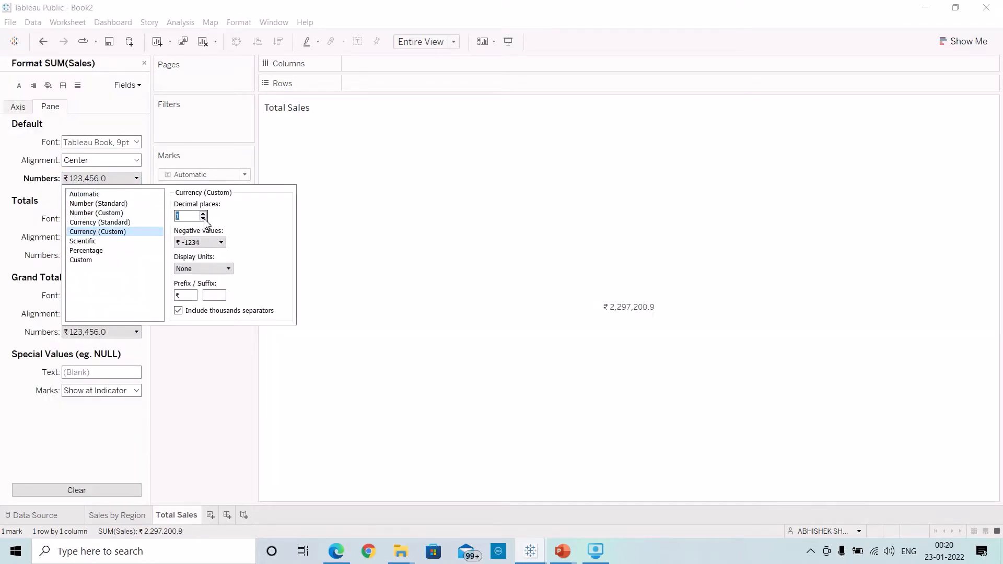
{"action": "left_click", "coordinate": [203, 218]}
{"action": "key", "text": "BackSpace"}
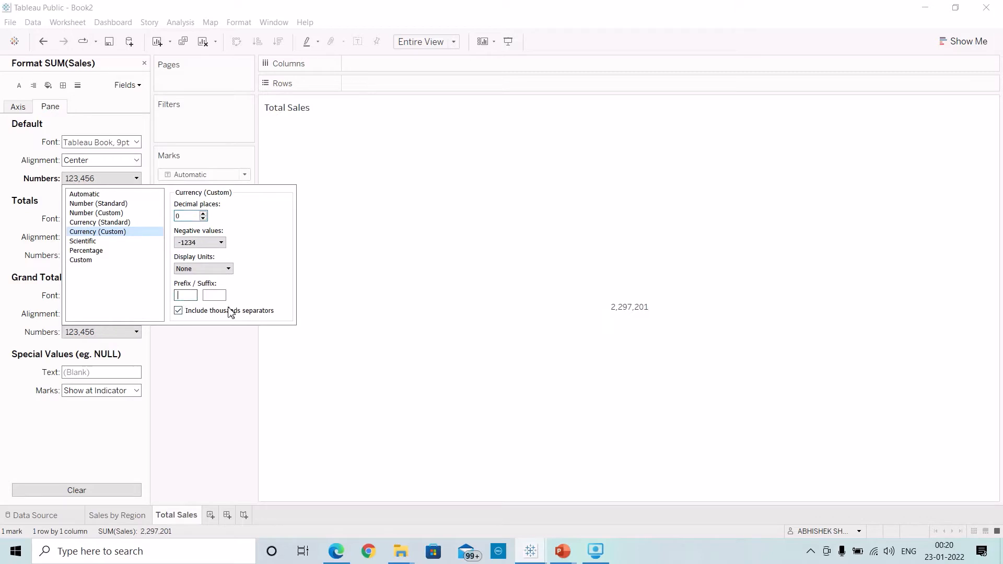
{"action": "type", "text": "$"}
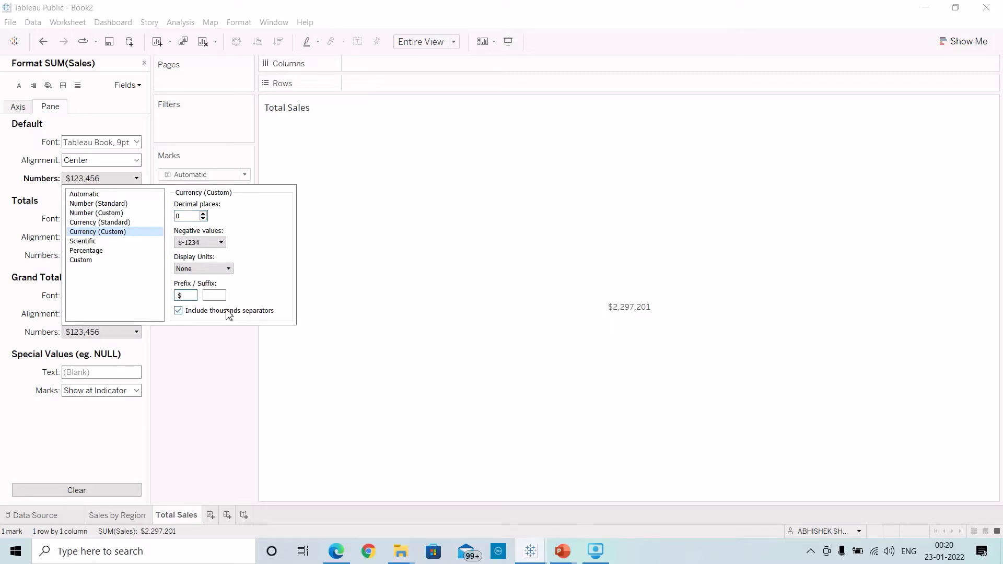
{"action": "left_click", "coordinate": [214, 353]}
Format the <SUM(Sales)> label text at font size 10 in bold.
{"action": "left_click", "coordinate": [242, 206]}
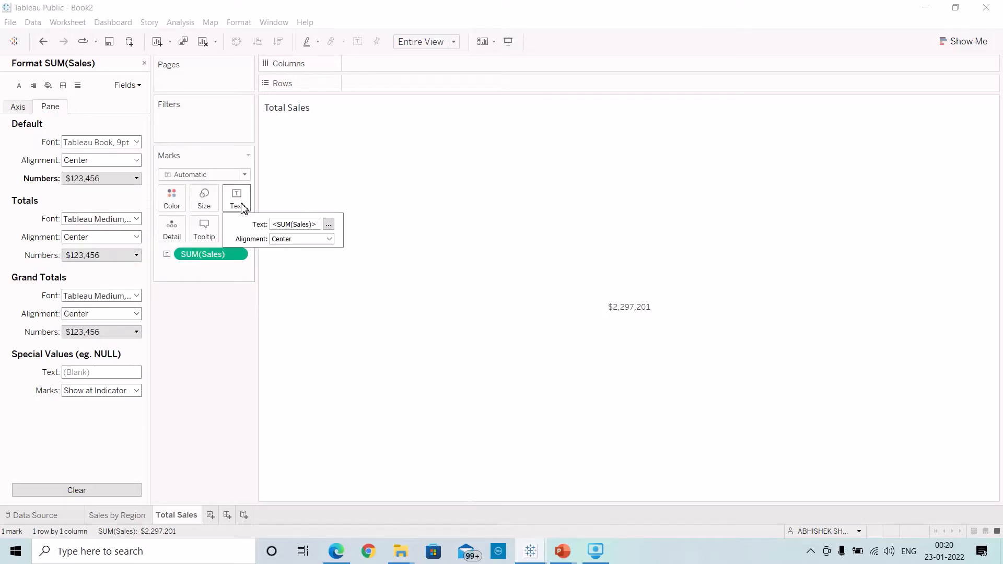
{"action": "left_click", "coordinate": [329, 225]}
{"action": "left_click_drag", "start_coordinate": [732, 204], "coordinate": [665, 193]}
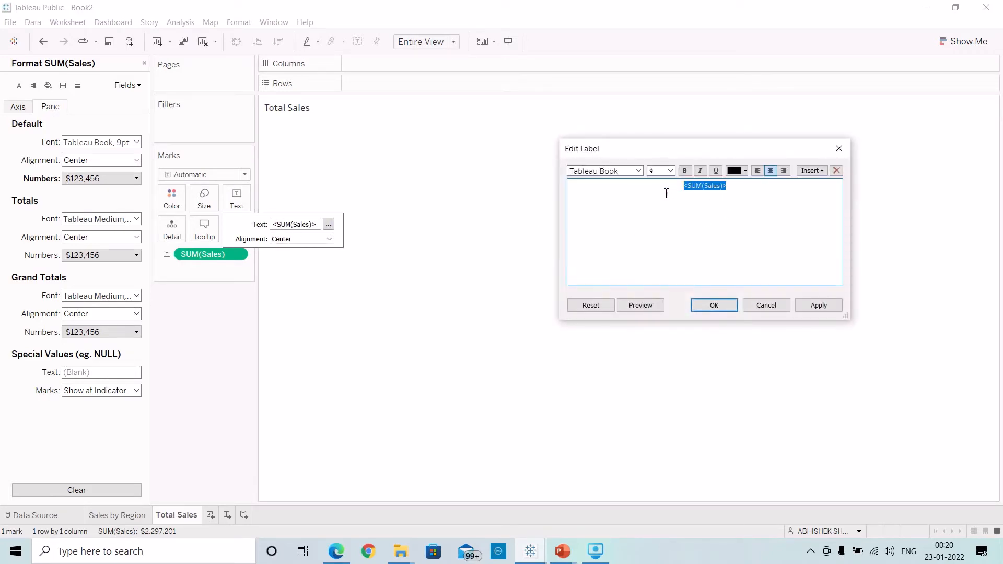
{"action": "left_click", "coordinate": [670, 172]}
{"action": "left_click", "coordinate": [659, 204]}
{"action": "left_click", "coordinate": [685, 171]}
{"action": "left_click", "coordinate": [818, 307]}
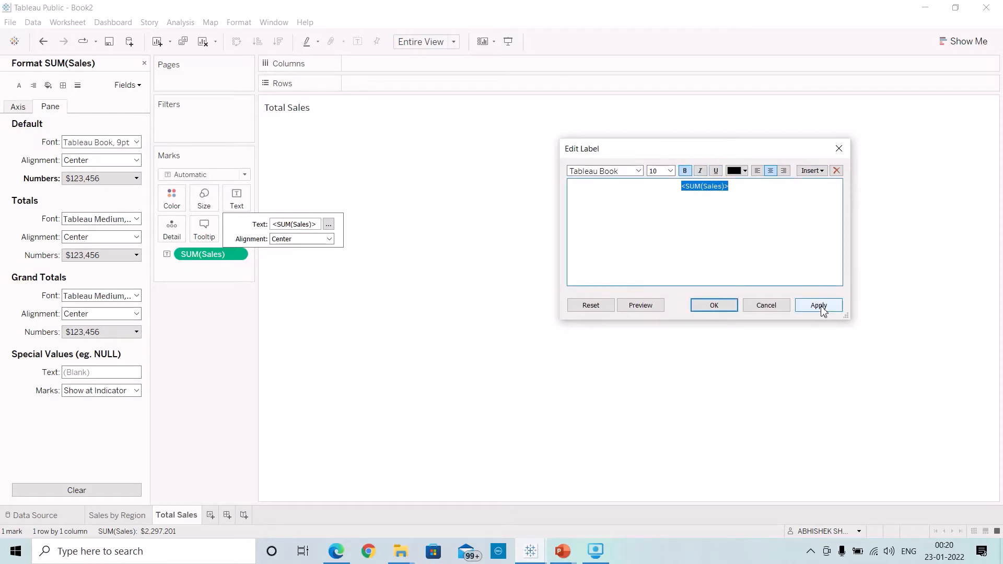
{"action": "left_click", "coordinate": [729, 309]}
{"action": "left_click", "coordinate": [179, 323]}
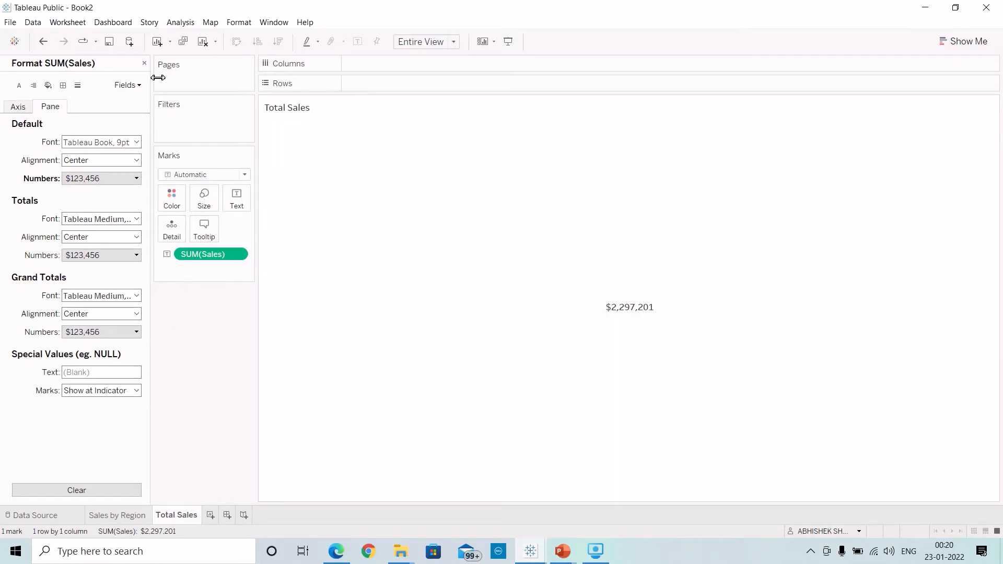
Duplicate the Total Sales sheet and rename the copy as Total Profit.
{"action": "left_click", "coordinate": [146, 64]}
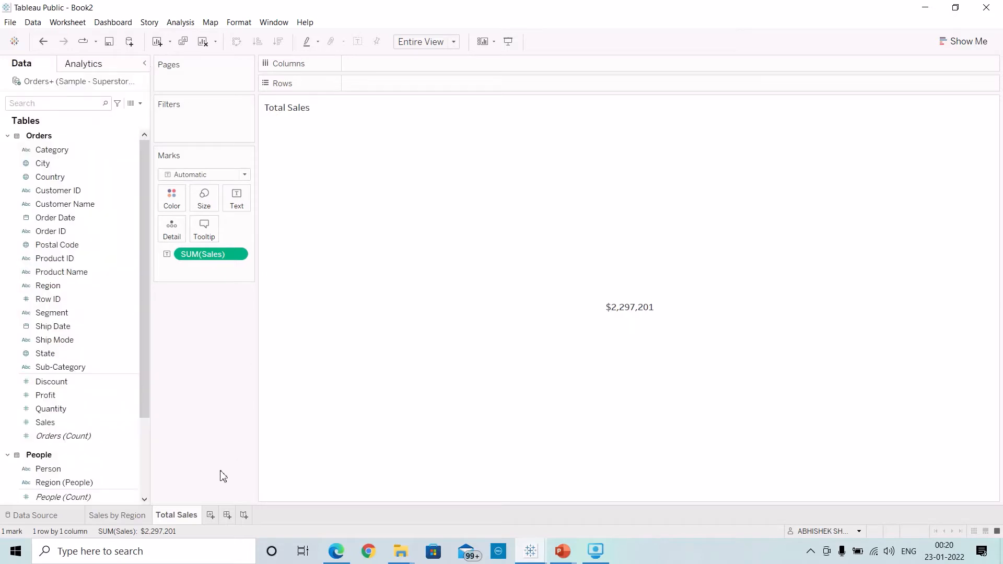
{"action": "right_click", "coordinate": [188, 517]}
{"action": "left_click", "coordinate": [224, 416]}
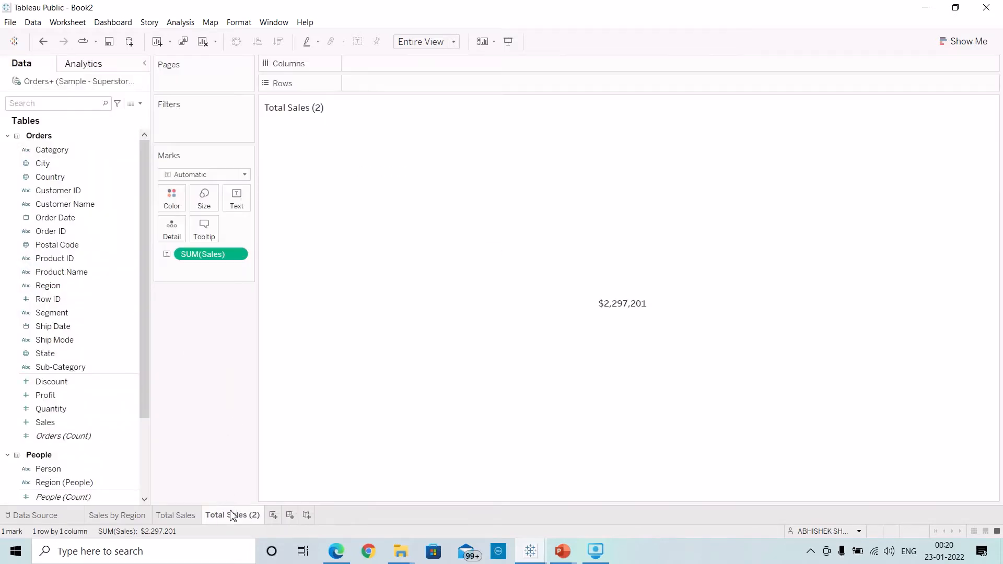
{"action": "double_click", "coordinate": [242, 516]}
{"action": "type", "text": "T"}
{"action": "type", "text": "otal Profit"}
{"action": "key", "text": "Return"}
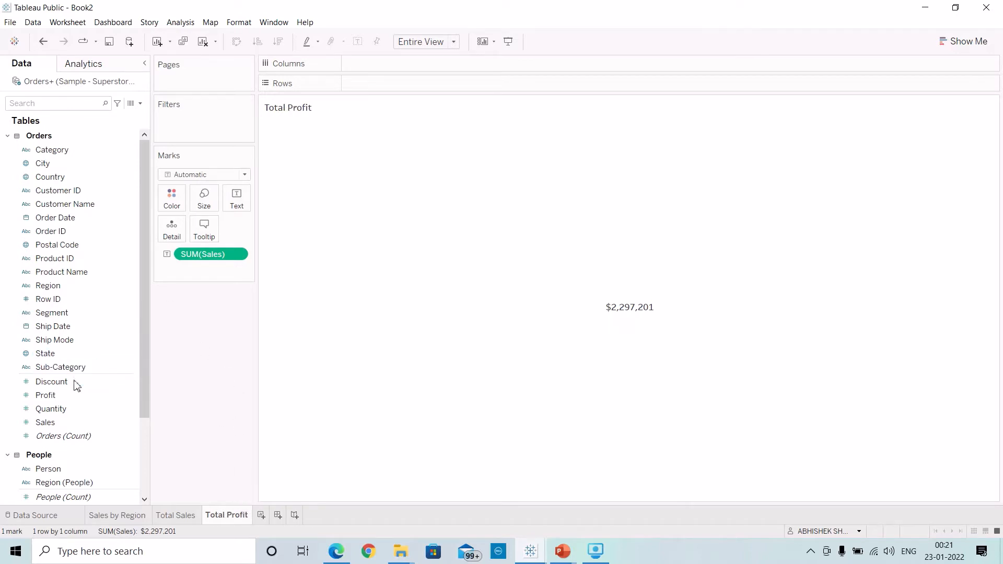
Replace the Sales text mark with Profit and format its numbers as Currency (Custom) with 0 decimal places and a "$" prefix.
{"action": "left_click_drag", "start_coordinate": [58, 400], "coordinate": [199, 261]}
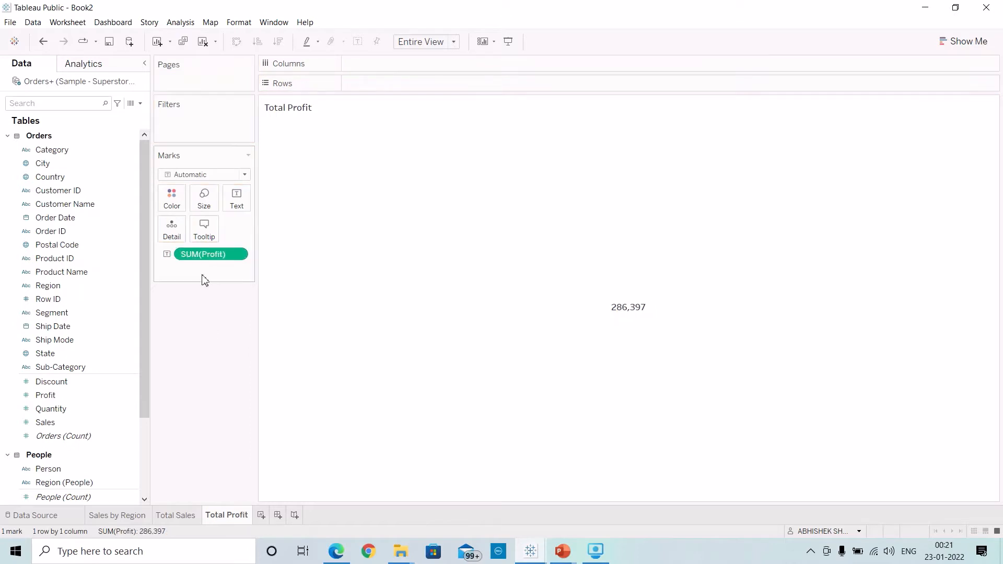
{"action": "left_click", "coordinate": [234, 255]}
{"action": "left_click", "coordinate": [225, 317]}
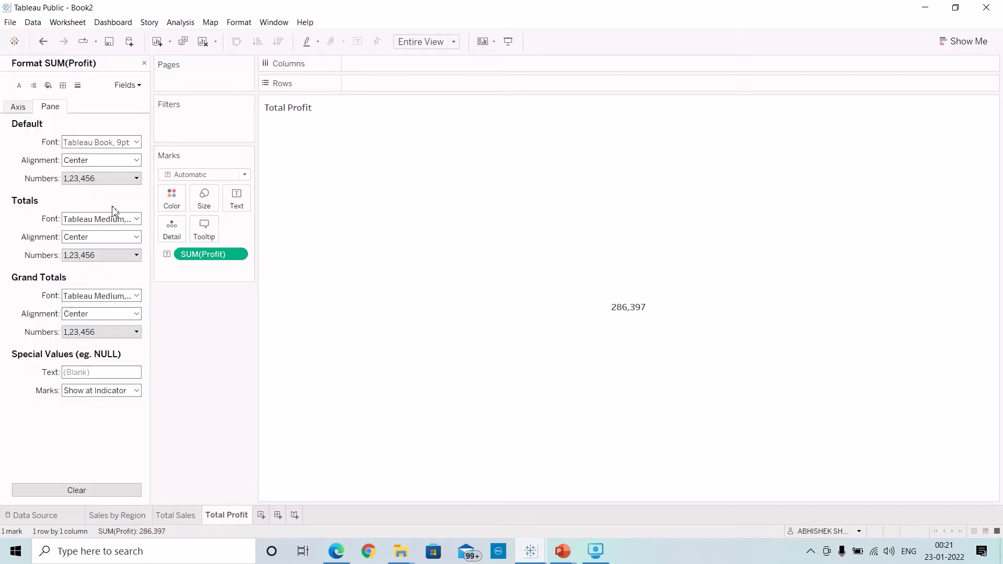
{"action": "left_click", "coordinate": [136, 178]}
{"action": "left_click", "coordinate": [104, 224]}
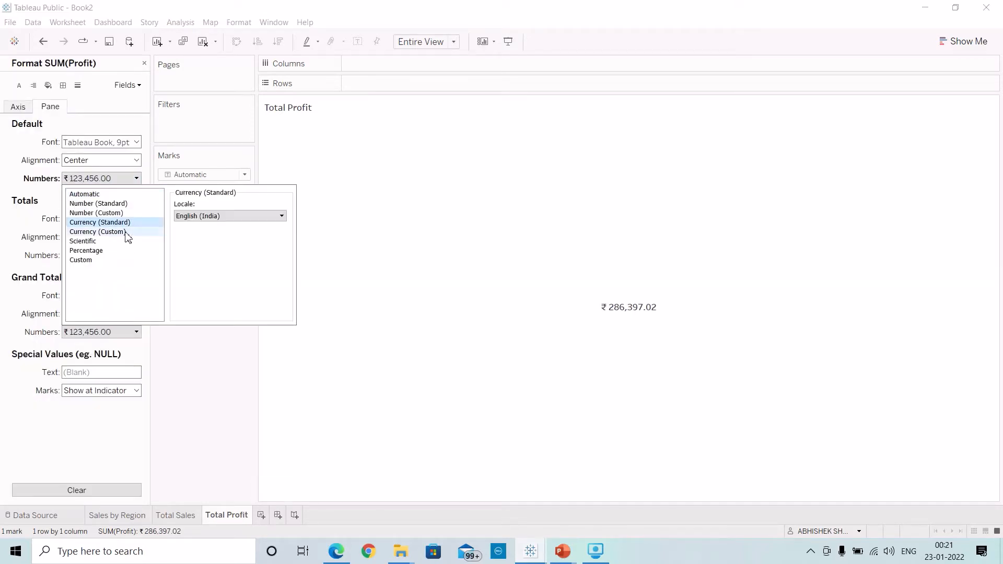
{"action": "left_click", "coordinate": [124, 232]}
{"action": "left_click", "coordinate": [203, 218]}
{"action": "left_click", "coordinate": [188, 296]}
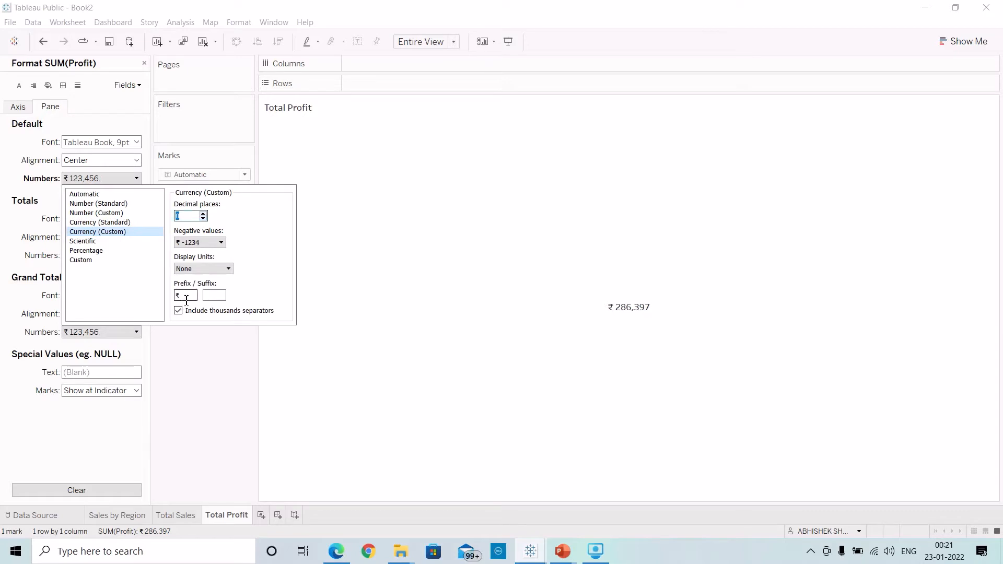
{"action": "key", "text": "BackSpace"}
{"action": "type", "text": "$"}
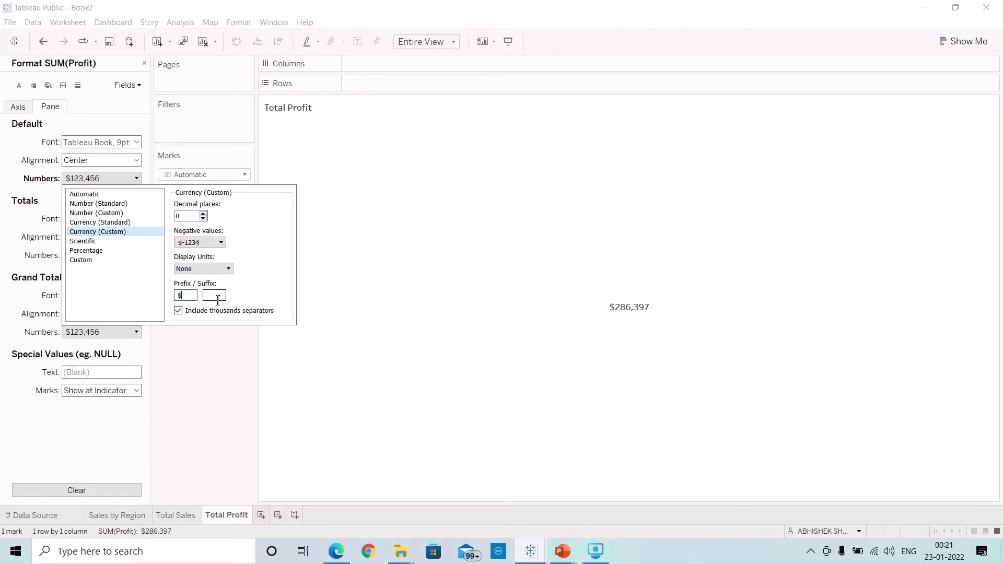
{"action": "left_click", "coordinate": [193, 387]}
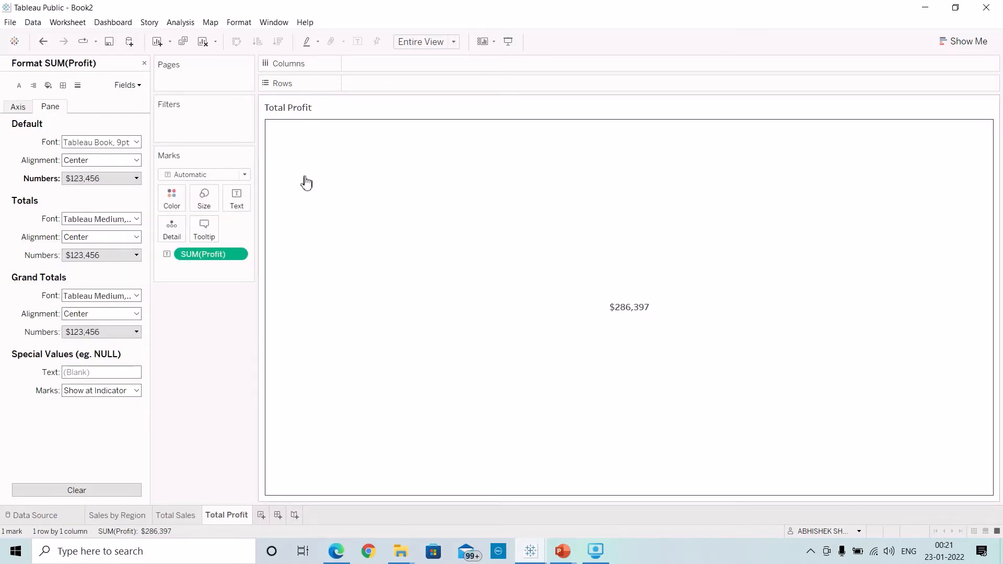
{"action": "left_click", "coordinate": [144, 63]}
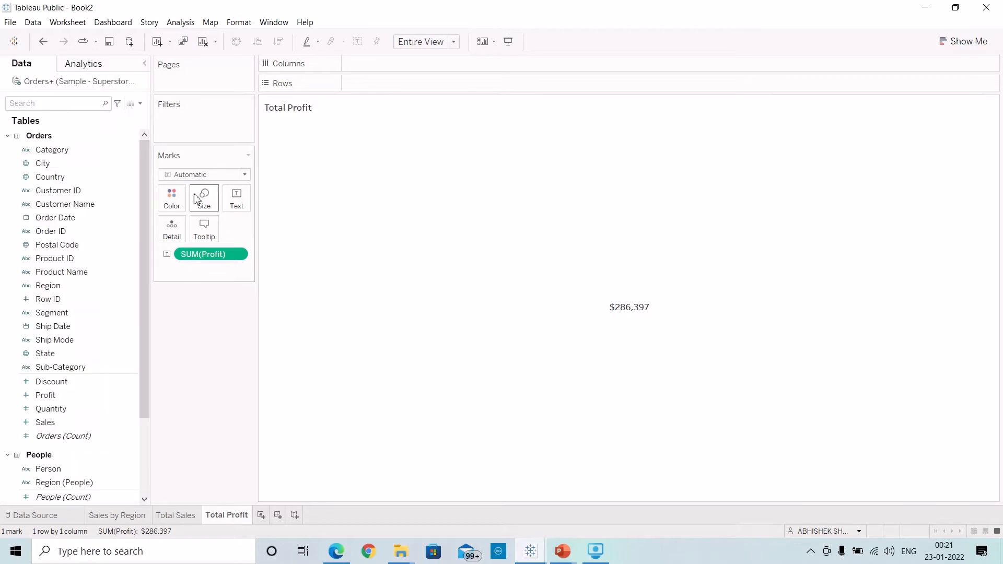
Turn off tooltips and command buttons for the Total Profit sheet.
{"action": "left_click", "coordinate": [204, 228]}
{"action": "left_click", "coordinate": [367, 318]}
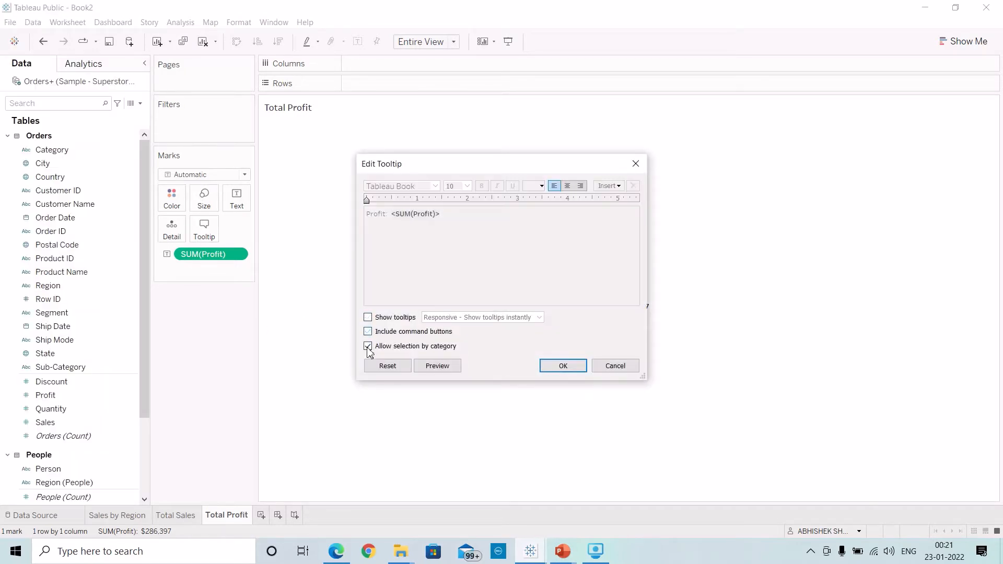
{"action": "left_click", "coordinate": [574, 368]}
Turn off tooltips, command buttons and selection by category for the Total Sales sheet.
{"action": "left_click", "coordinate": [174, 516]}
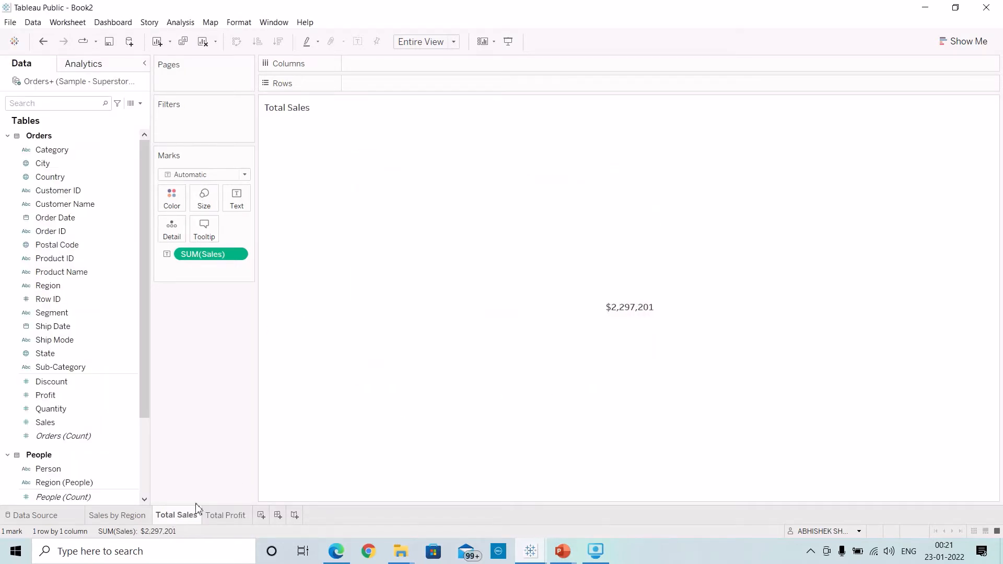
{"action": "left_click", "coordinate": [204, 228]}
{"action": "left_click", "coordinate": [368, 317]}
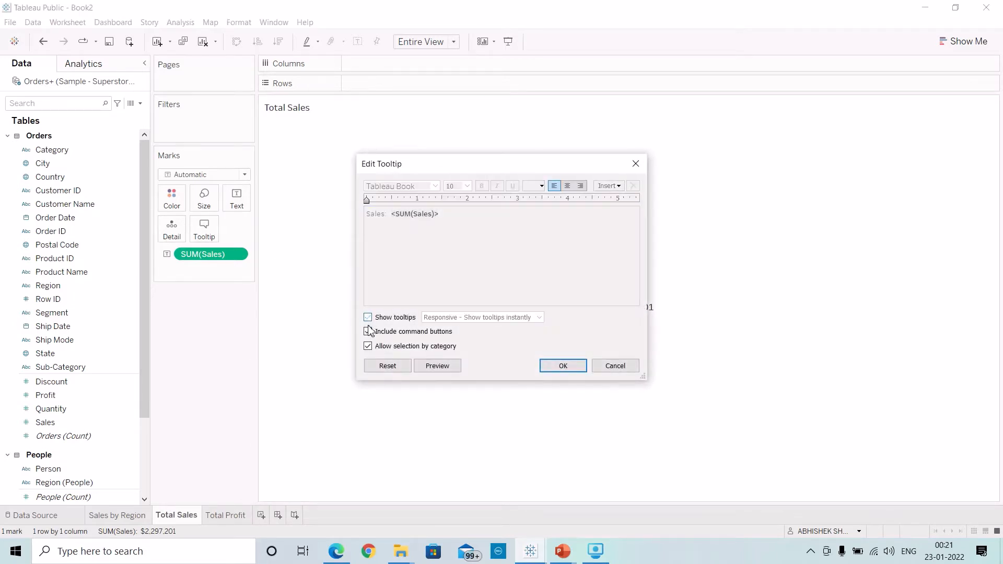
{"action": "left_click", "coordinate": [367, 331]}
{"action": "left_click", "coordinate": [368, 346]}
{"action": "left_click", "coordinate": [544, 365]}
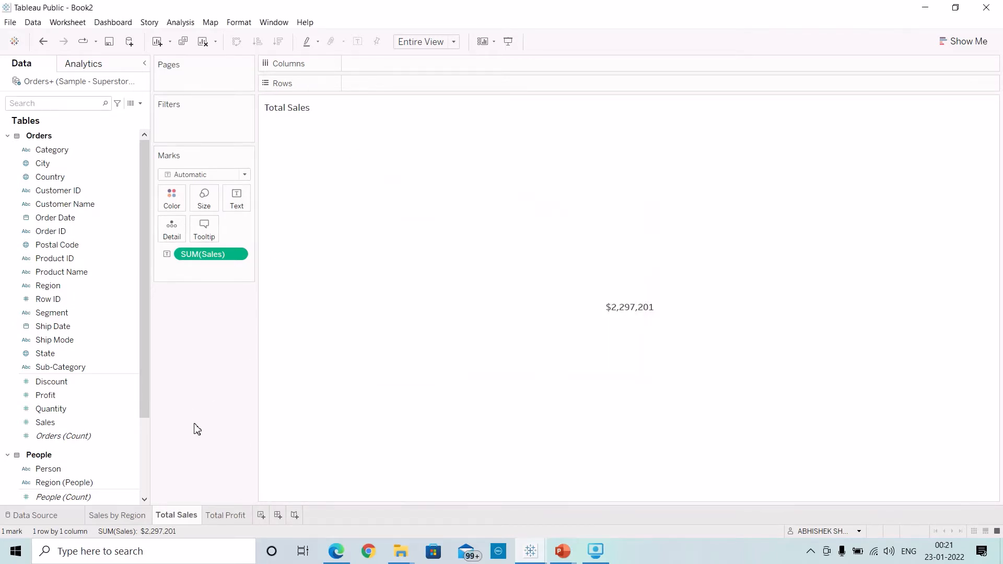
Duplicate the Total Profit sheet and rename the copy as Total Orders.
{"action": "left_click", "coordinate": [228, 517]}
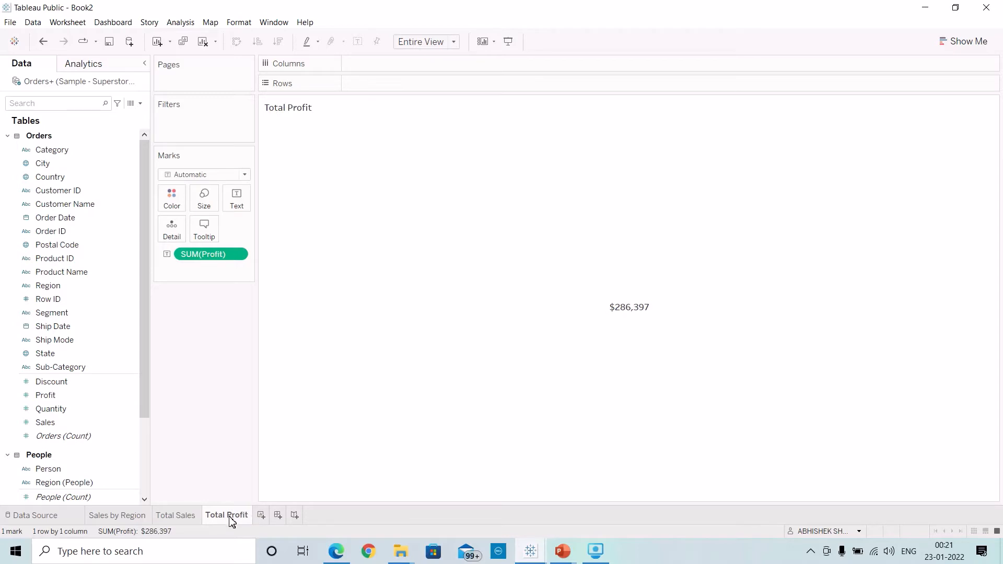
{"action": "right_click", "coordinate": [230, 520]}
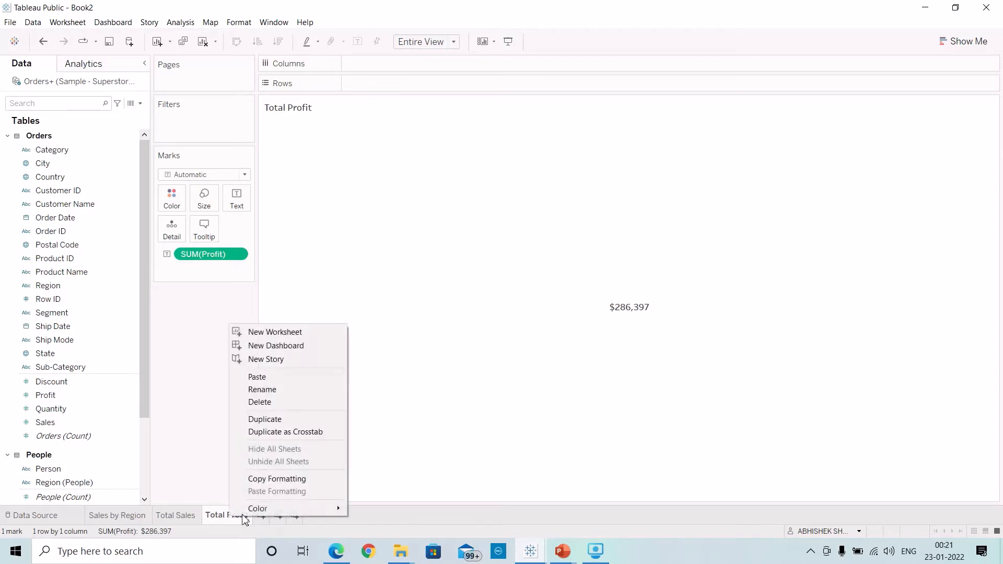
{"action": "left_click", "coordinate": [276, 419]}
{"action": "double_click", "coordinate": [282, 516]}
{"action": "type", "text": "Total Orders"}
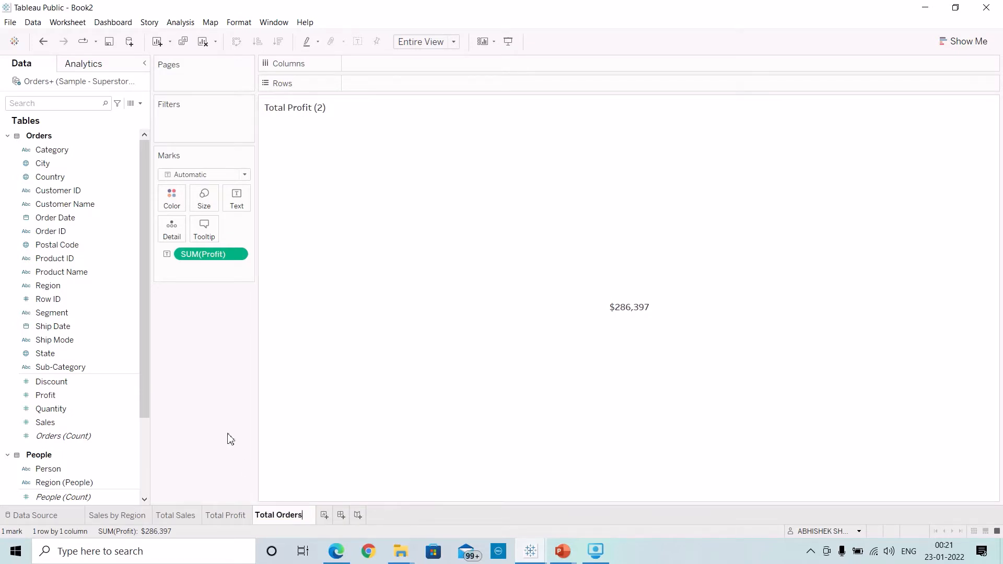
{"action": "key", "text": "Return"}
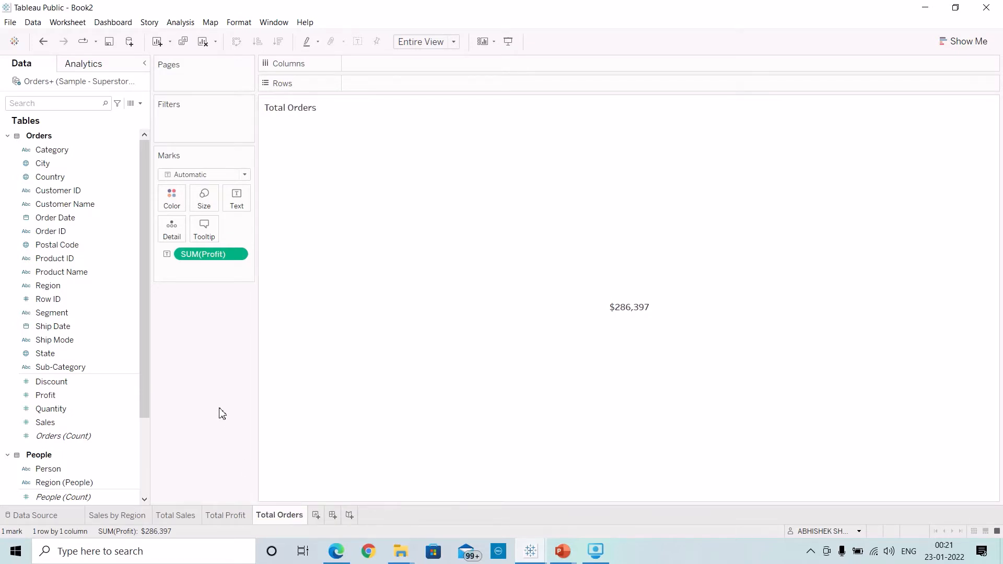
Replace the Profit text mark on the Total Orders sheet with Orders (Count) and check the sheet's tooltip settings.
{"action": "left_click", "coordinate": [67, 440]}
{"action": "left_click_drag", "start_coordinate": [68, 441], "coordinate": [220, 326]}
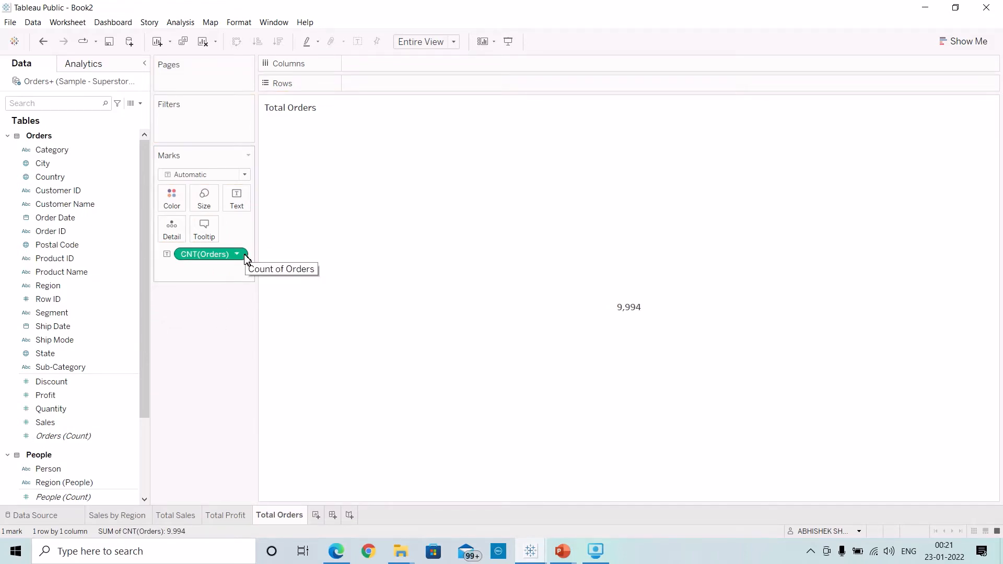
{"action": "left_click", "coordinate": [205, 231]}
{"action": "left_click", "coordinate": [635, 163]}
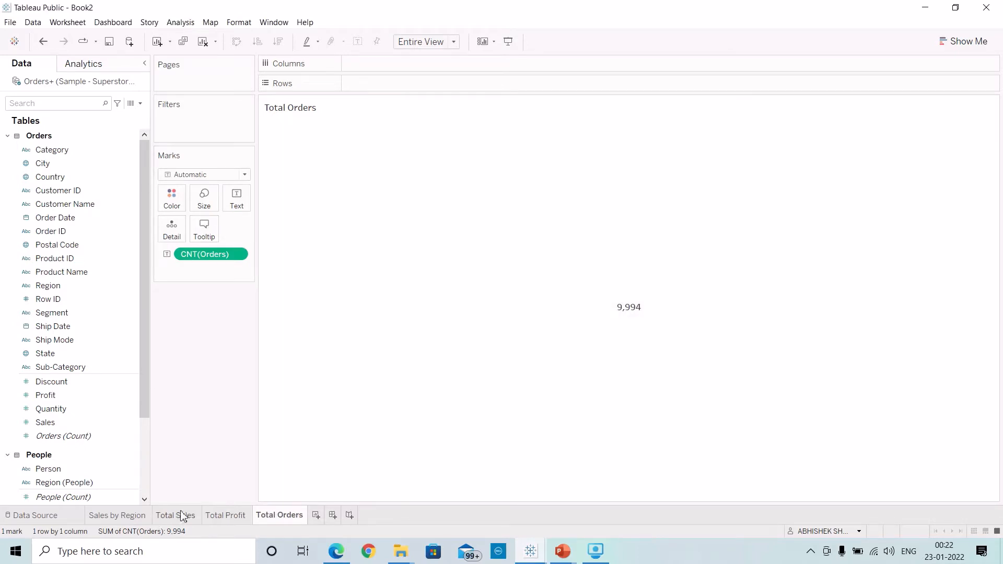
Examine the finished Sales Dashboard in the SuperStore Sales Dashboard workbook, and return to Book2.
{"action": "left_click", "coordinate": [534, 557]}
{"action": "left_click", "coordinate": [399, 455]}
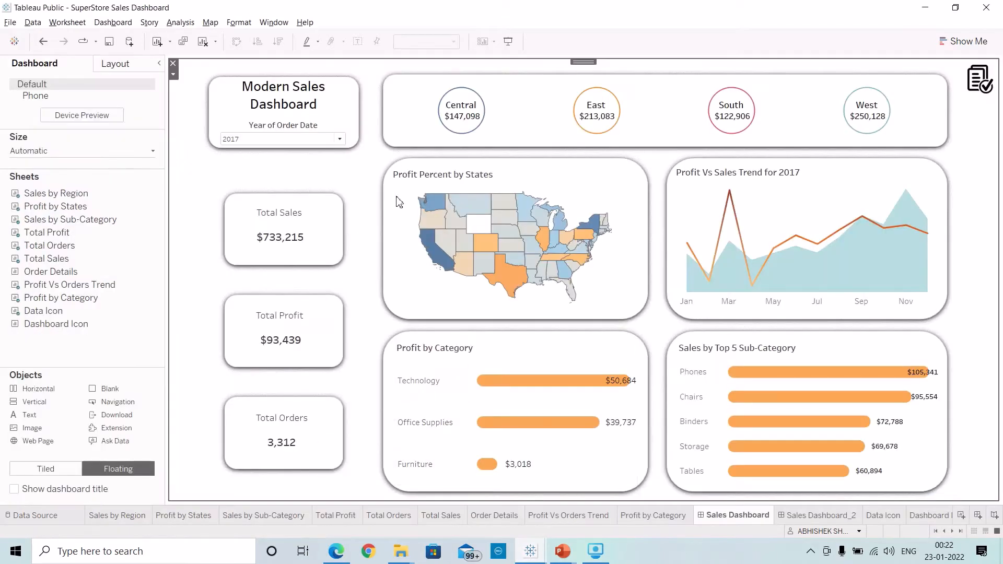
{"action": "key", "text": "alt+Tab"}
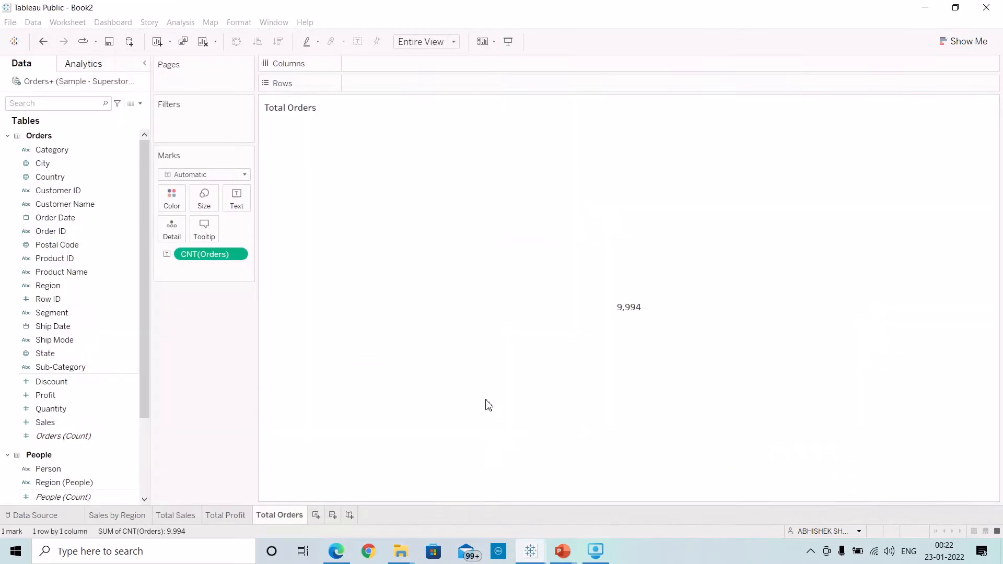
Create a new worksheet and build a map with Country and State as detail marks.
{"action": "left_click", "coordinate": [316, 516]}
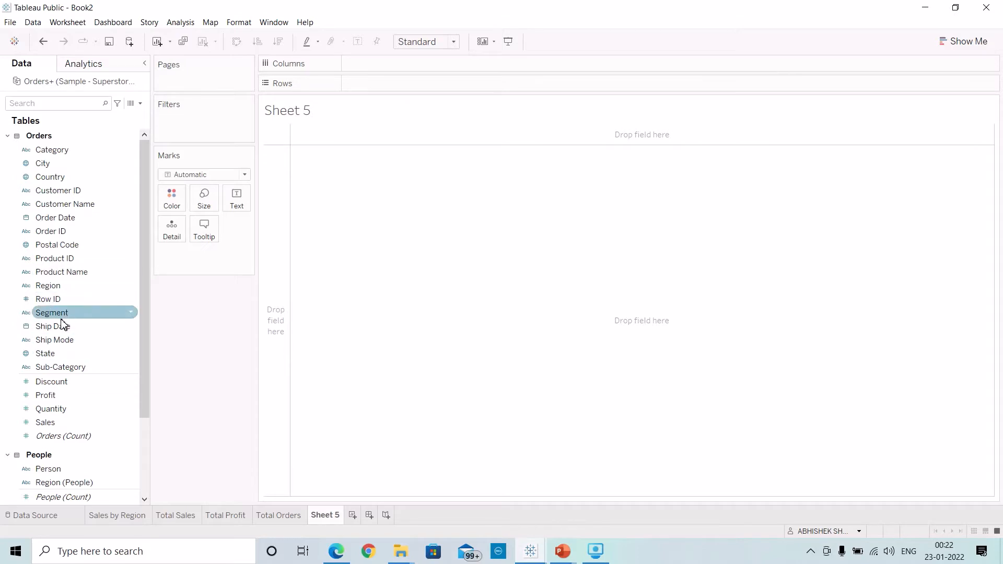
{"action": "left_click", "coordinate": [52, 176]}
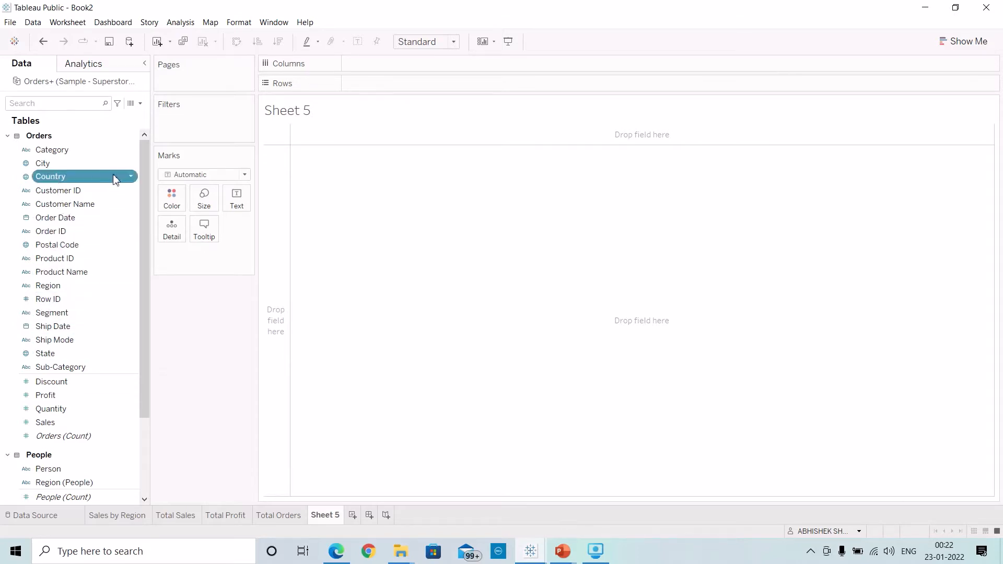
{"action": "left_click_drag", "start_coordinate": [51, 180], "coordinate": [174, 233]}
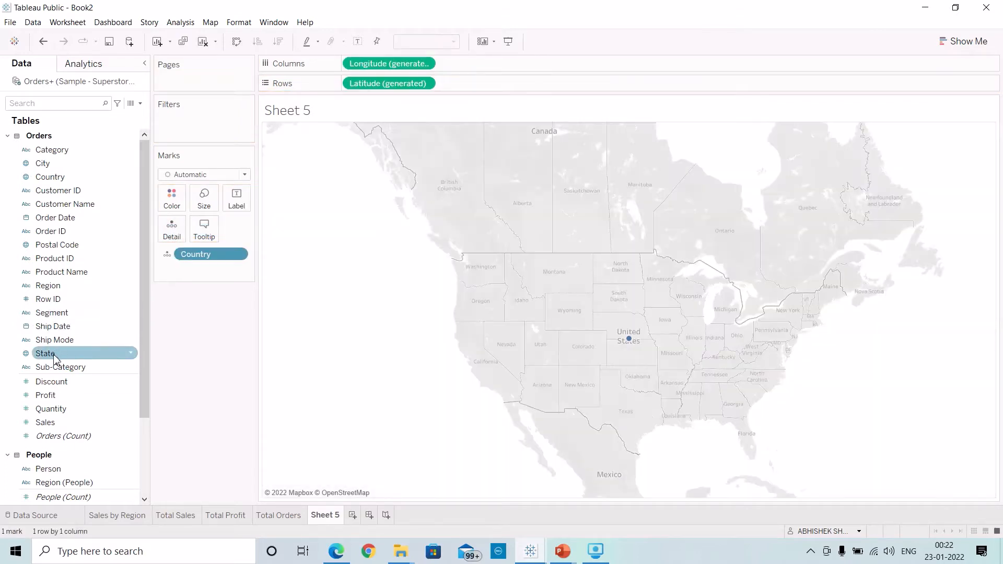
{"action": "left_click_drag", "start_coordinate": [55, 358], "coordinate": [175, 231]}
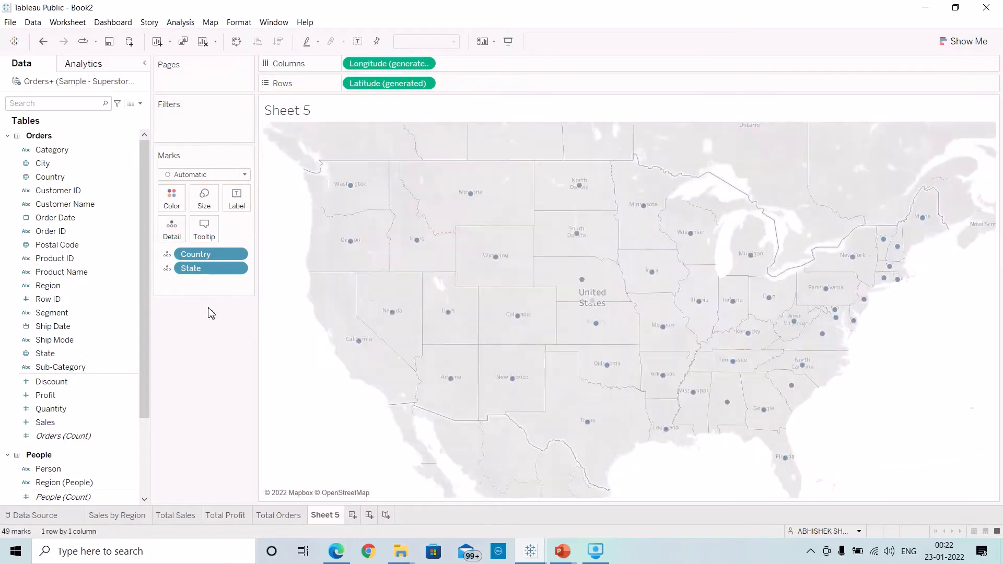
Color the map's states by Profit and hide the SUM(Profit) color legend.
{"action": "left_click", "coordinate": [52, 423]}
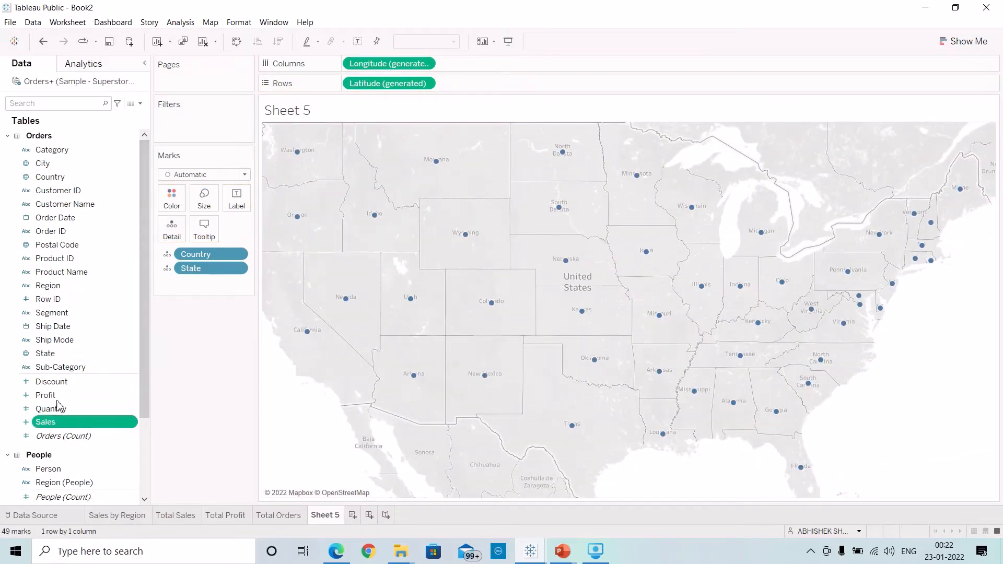
{"action": "left_click", "coordinate": [70, 398]}
{"action": "left_click_drag", "start_coordinate": [62, 401], "coordinate": [176, 203]}
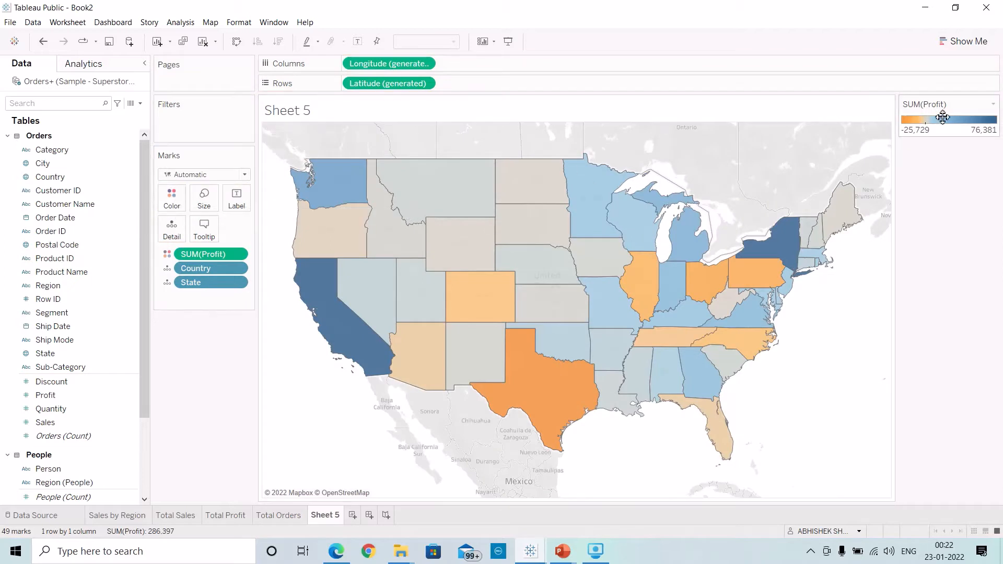
{"action": "left_click_drag", "start_coordinate": [945, 110], "coordinate": [187, 360]}
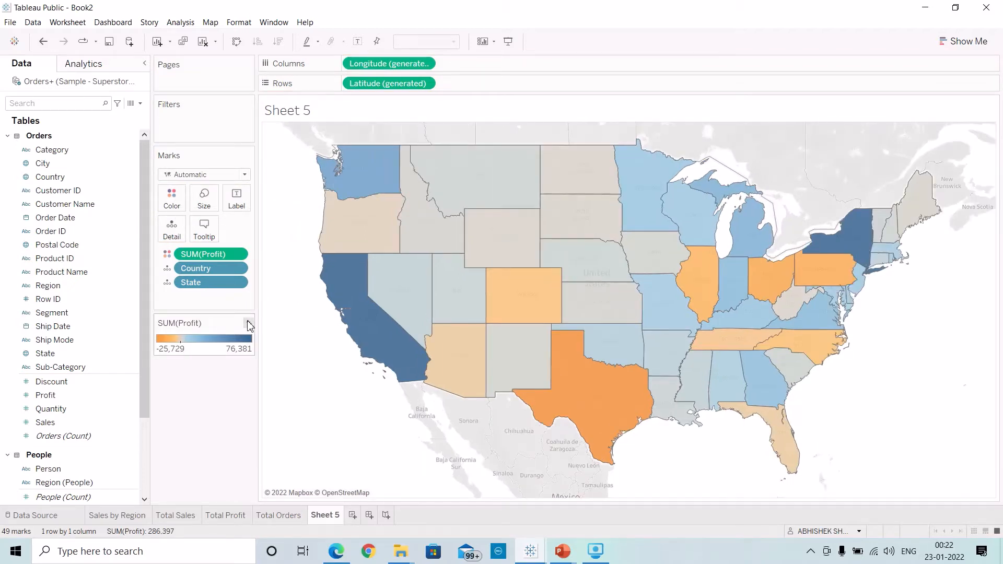
{"action": "left_click", "coordinate": [249, 326]}
{"action": "left_click", "coordinate": [226, 389]}
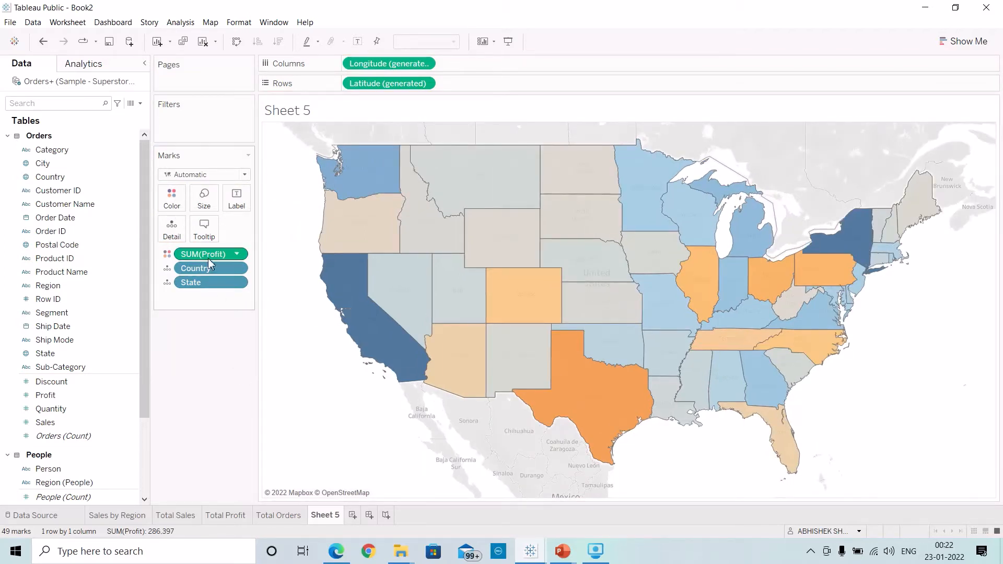
Add a Percent of Total table calculation to SUM(Profit), computed using the specific dimension State only.
{"action": "left_click", "coordinate": [236, 258]}
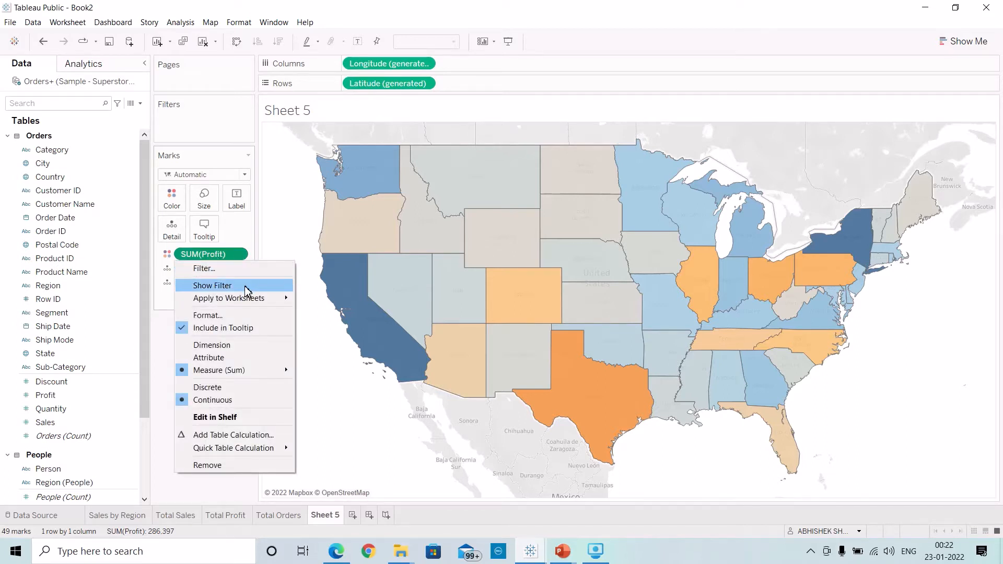
{"action": "left_click", "coordinate": [241, 437]}
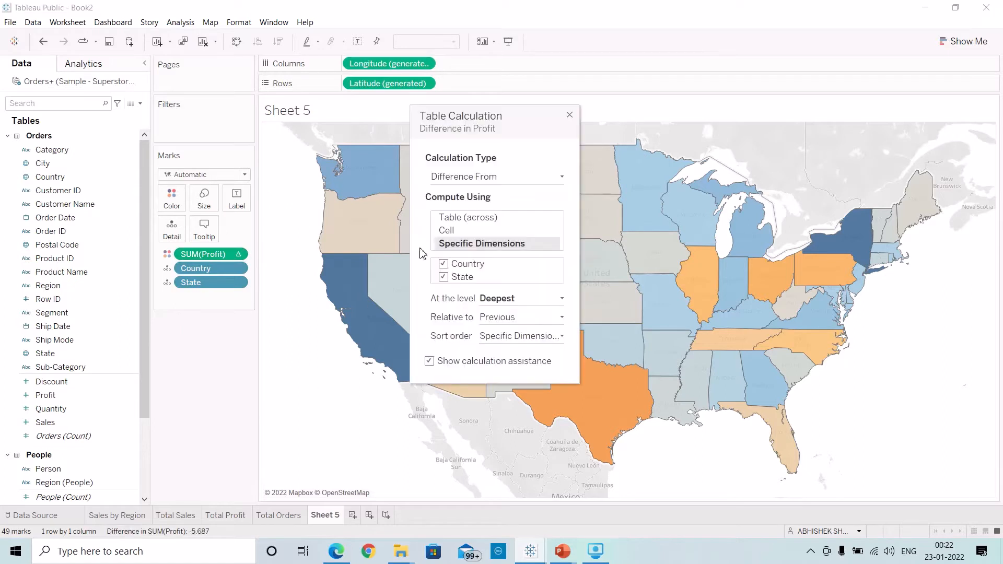
{"action": "left_click", "coordinate": [460, 277]}
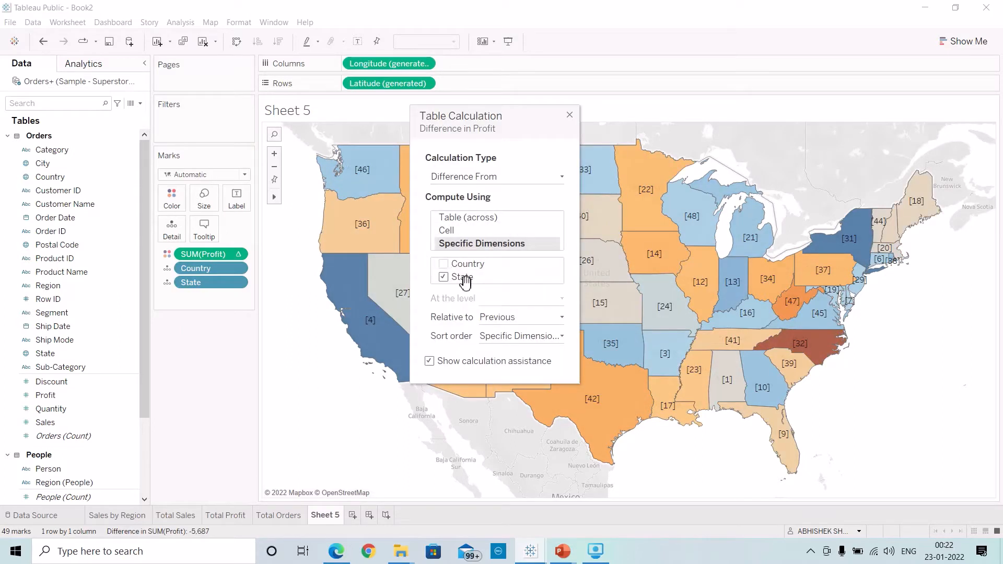
{"action": "left_click", "coordinate": [466, 178]}
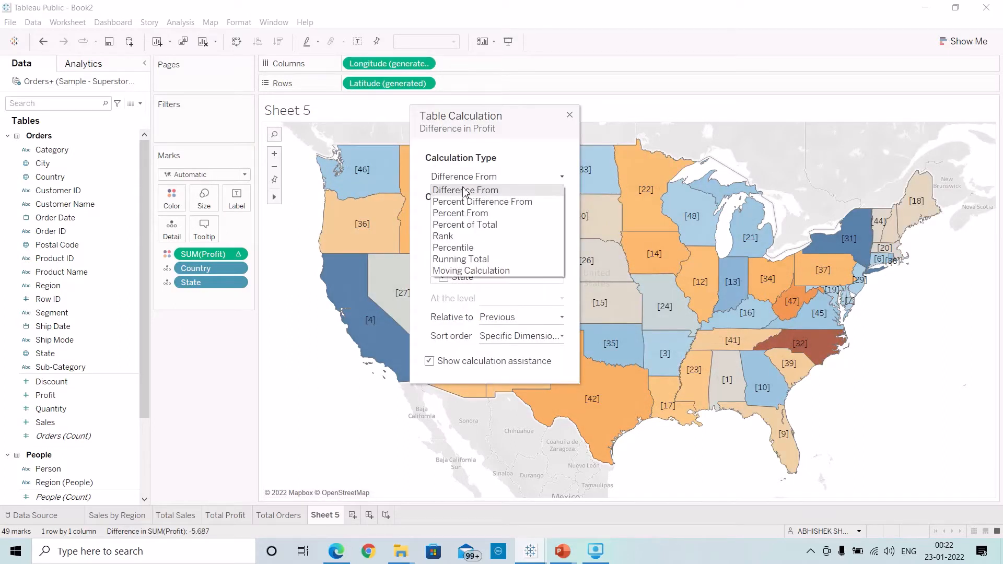
{"action": "left_click", "coordinate": [464, 230]}
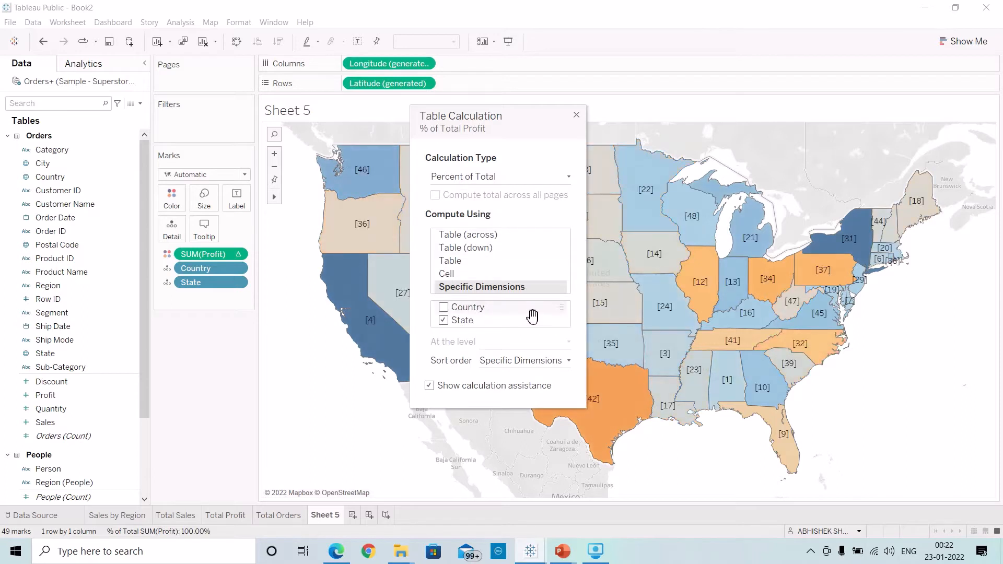
Add Sales and Profit as detail marks on the map, and add Region to the tooltip.
{"action": "left_click", "coordinate": [576, 115]}
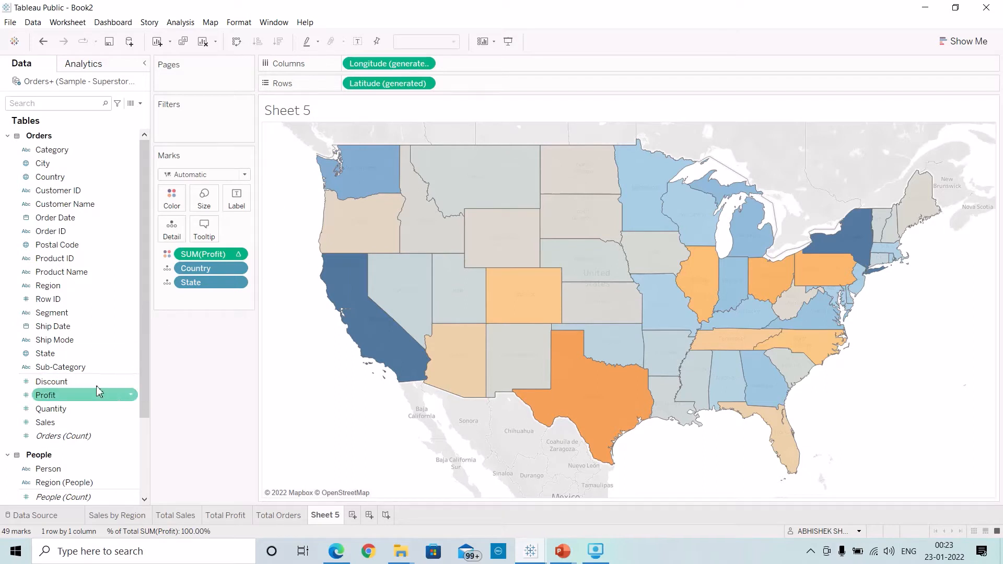
{"action": "left_click_drag", "start_coordinate": [69, 427], "coordinate": [169, 230]}
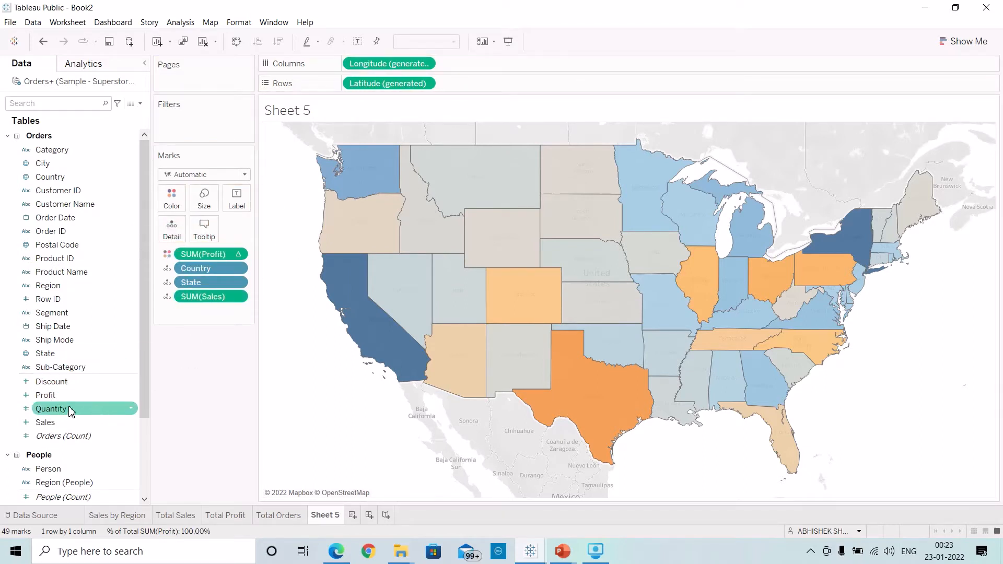
{"action": "left_click_drag", "start_coordinate": [64, 395], "coordinate": [174, 235]}
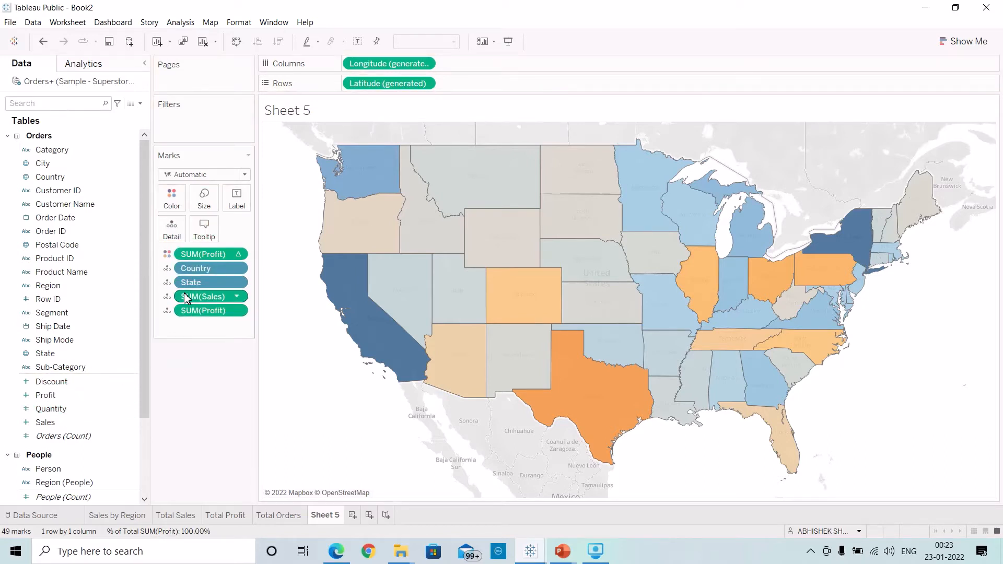
{"action": "left_click", "coordinate": [204, 230]}
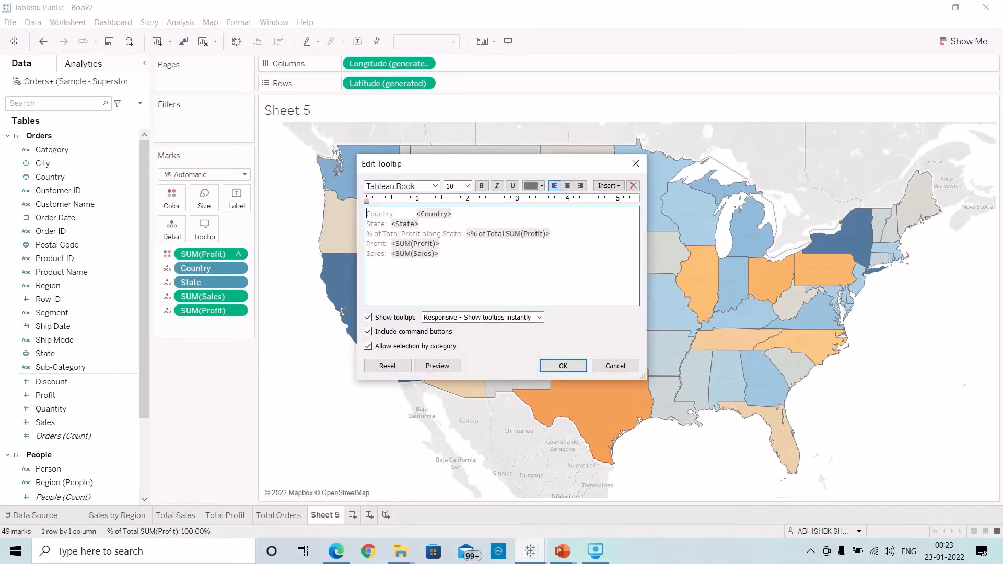
{"action": "left_click", "coordinate": [636, 163]}
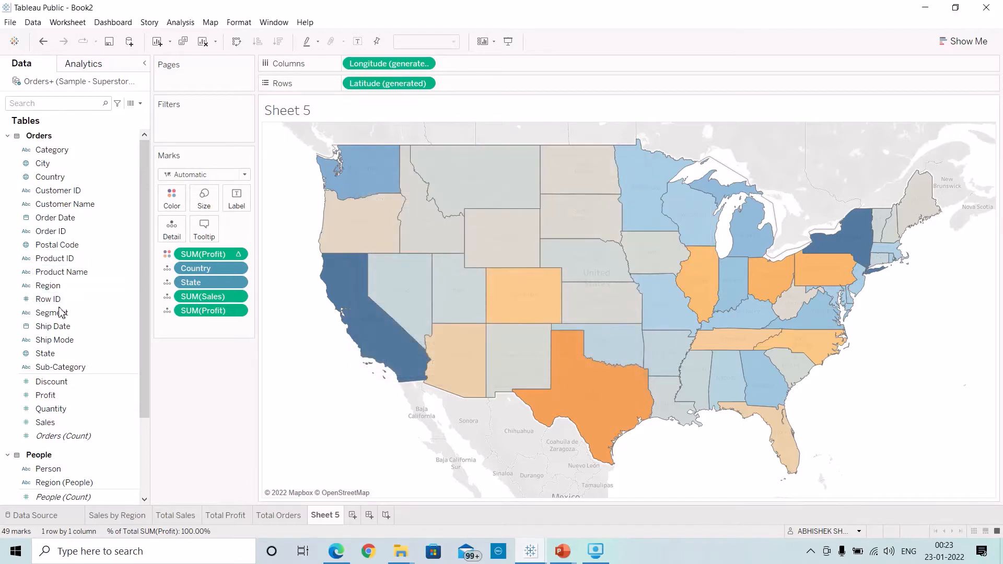
{"action": "left_click", "coordinate": [76, 289]}
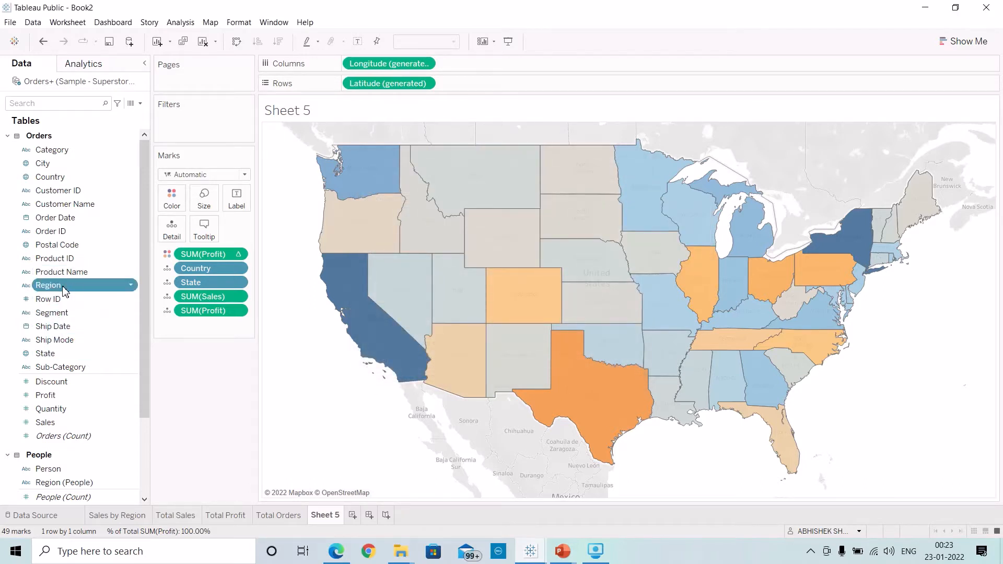
{"action": "left_click_drag", "start_coordinate": [63, 291], "coordinate": [222, 250]}
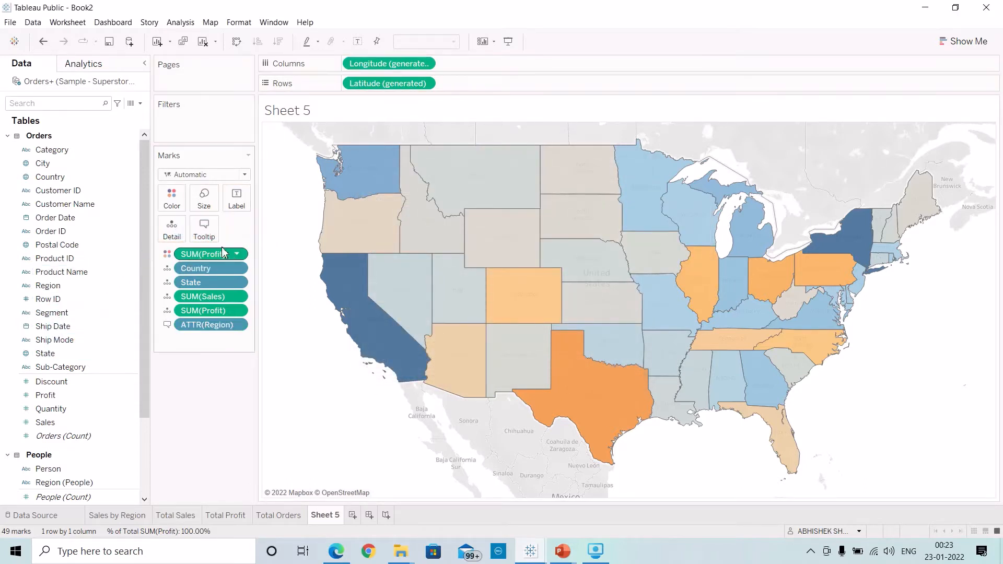
Replace the tooltip's Country, State and Region lines with a heading made of the ATTR(Region) and State fields, without labels.
{"action": "left_click", "coordinate": [205, 228]}
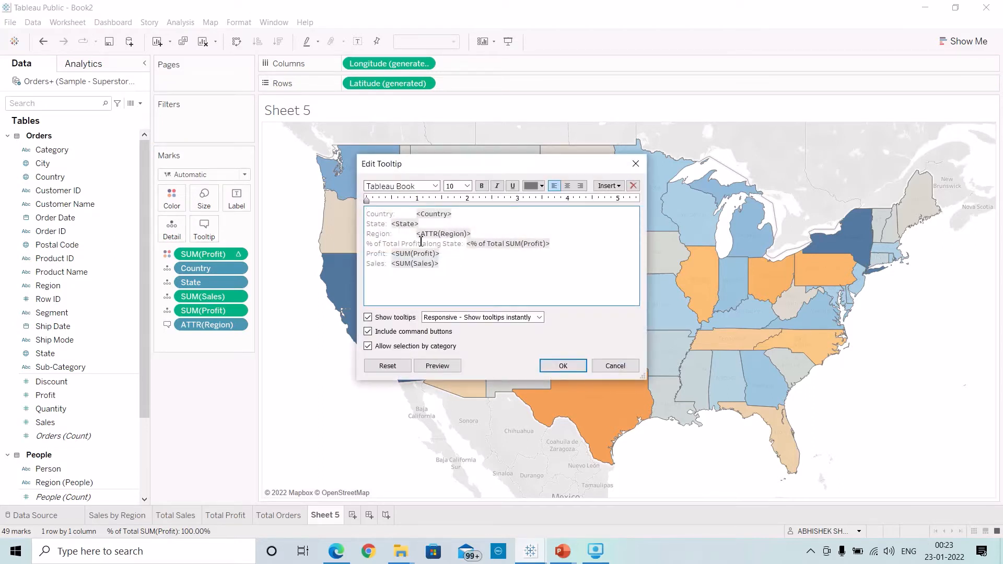
{"action": "left_click_drag", "start_coordinate": [416, 233], "coordinate": [361, 214]}
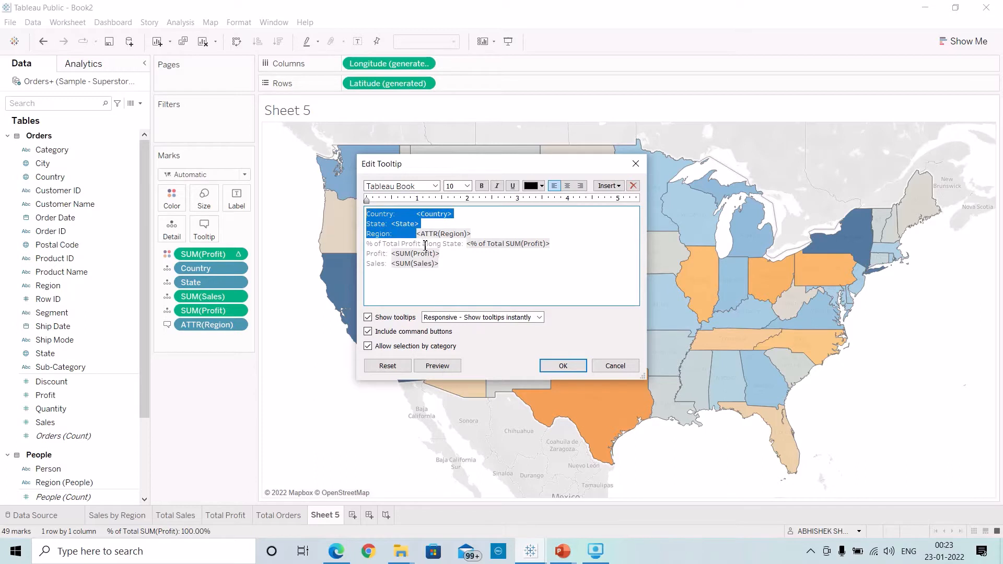
{"action": "key", "text": "BackSpace"}
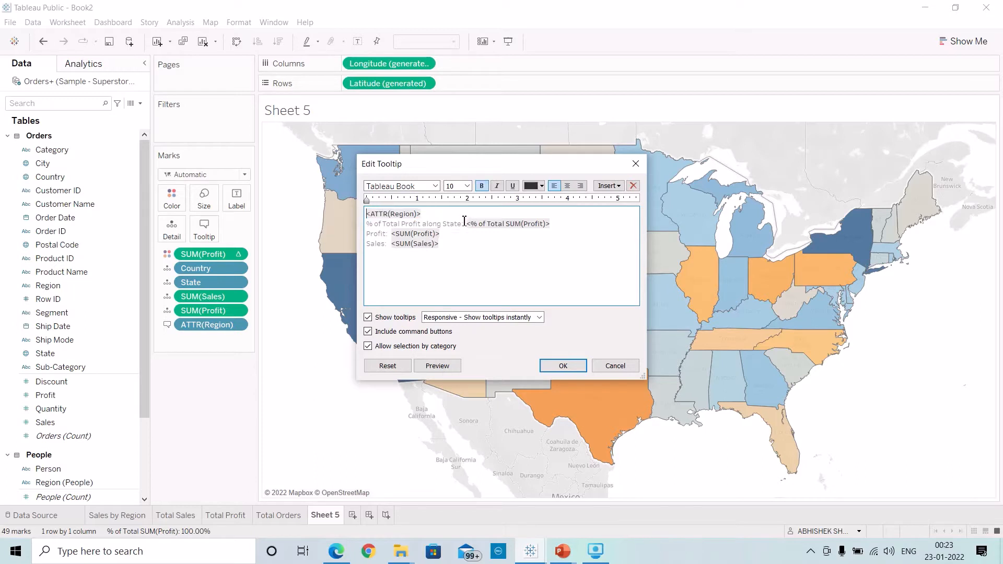
{"action": "left_click", "coordinate": [612, 188]}
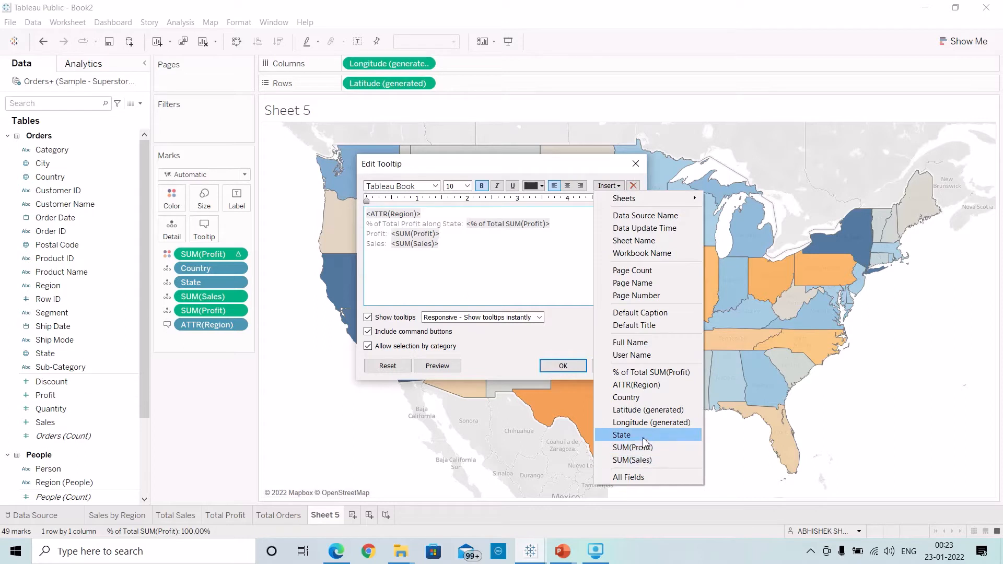
{"action": "left_click", "coordinate": [621, 435]}
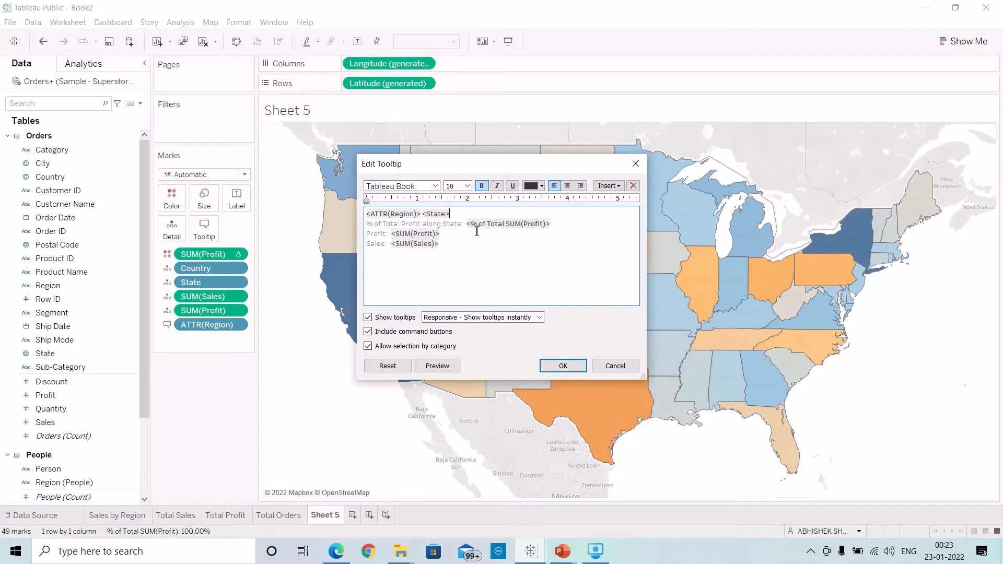
Relabel the tooltip's percent-of-total line as "Profit Percent:" and insert a separator line and a blank line below it.
{"action": "left_click_drag", "start_coordinate": [459, 226], "coordinate": [343, 228]}
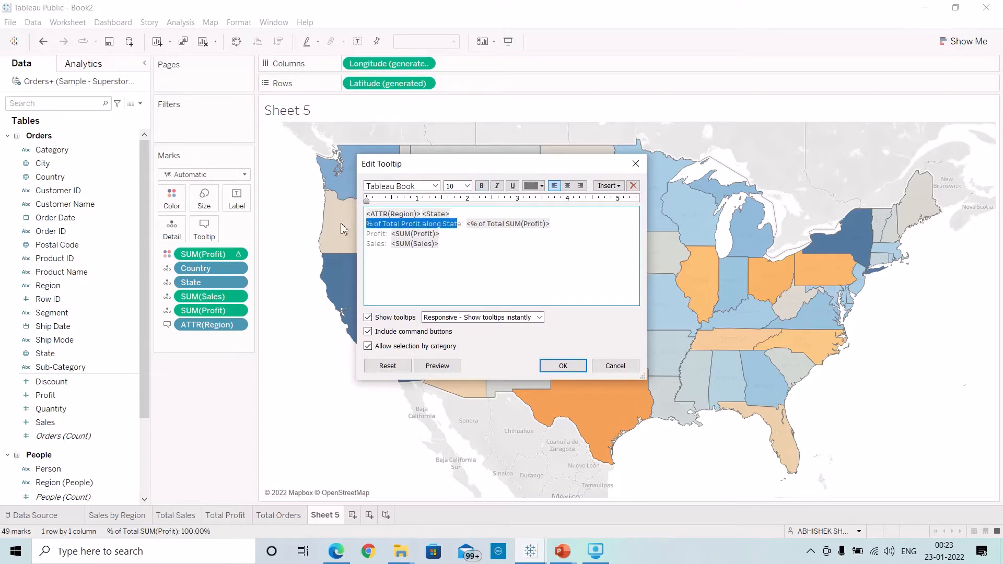
{"action": "key", "text": "BackSpace"}
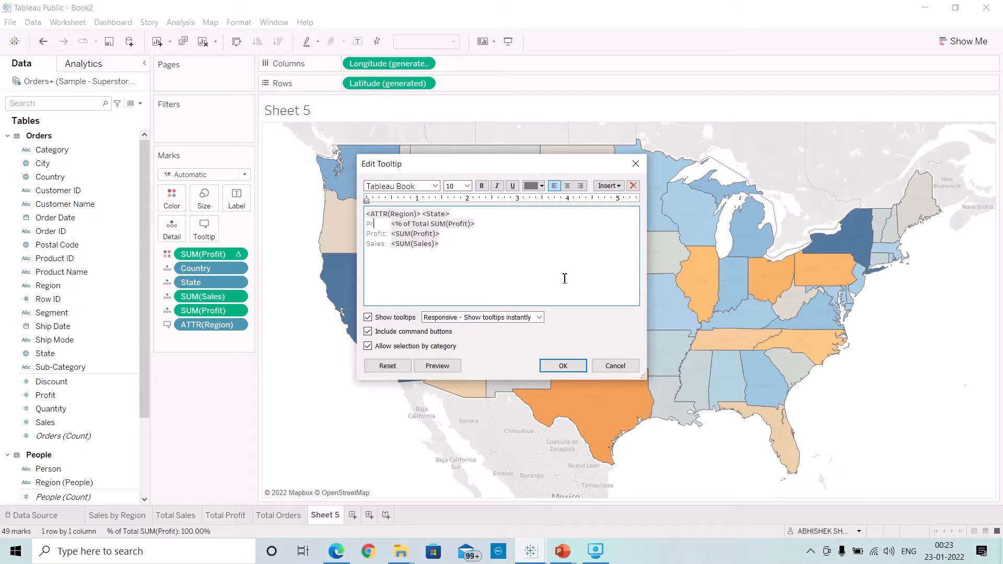
{"action": "type", "text": "Profit Percent:"}
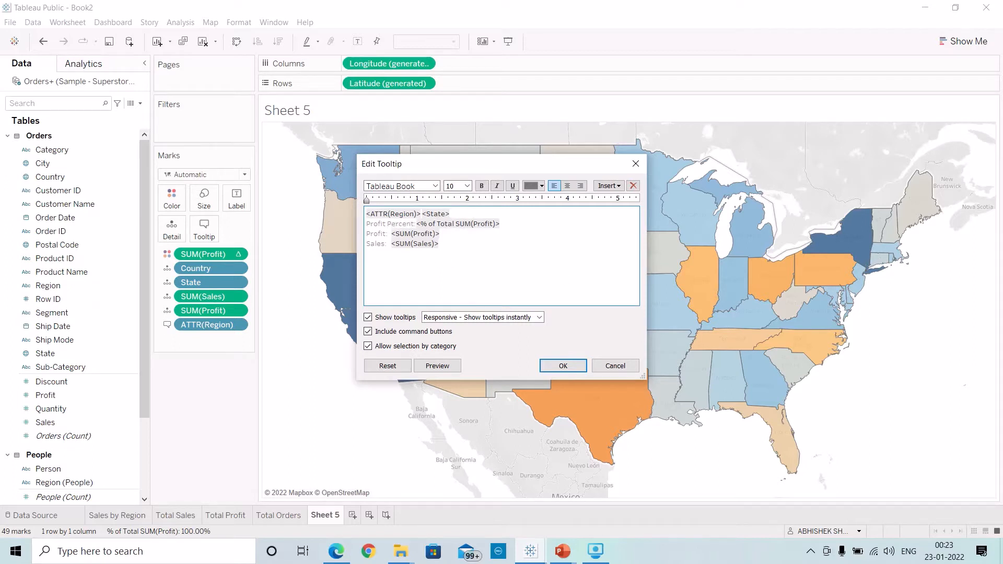
{"action": "left_click", "coordinate": [522, 228]}
{"action": "key", "text": "Return"}
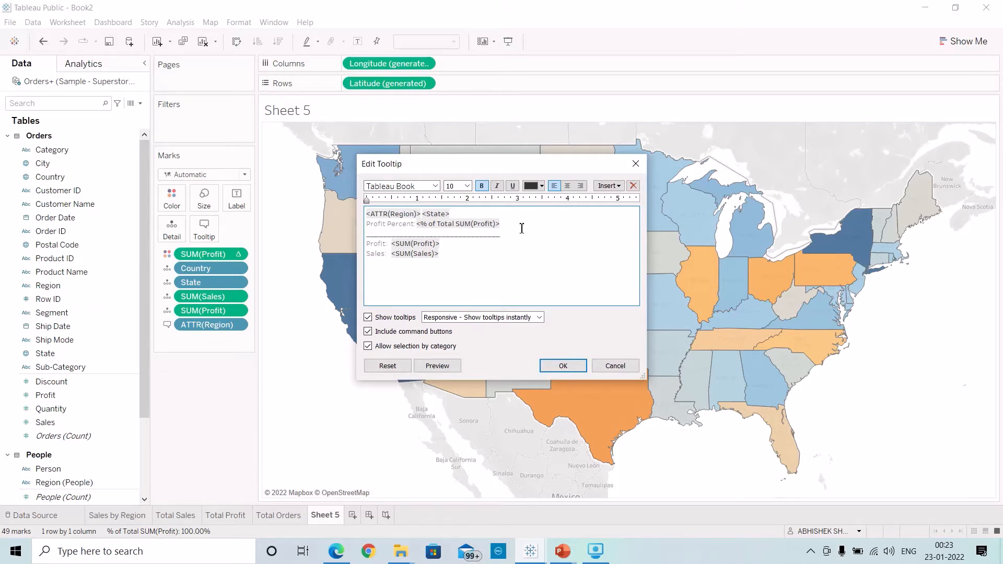
{"action": "key", "text": "Return"}
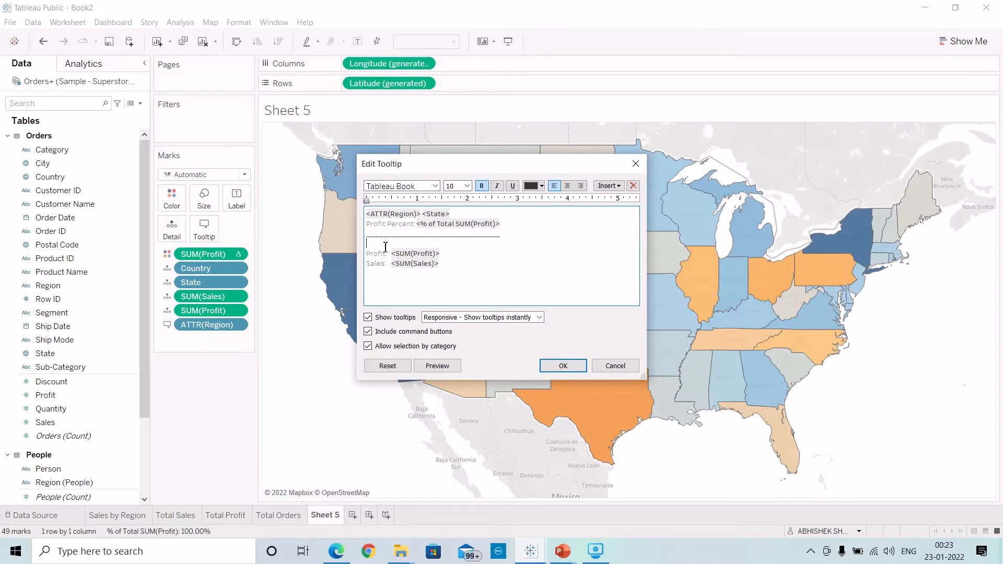
Move the tooltip's Sales line above the Profit line and relabel them "Total Sales:" and "Total Profit:".
{"action": "left_click_drag", "start_coordinate": [450, 270], "coordinate": [382, 272]}
{"action": "key", "text": "ctrl+c"}
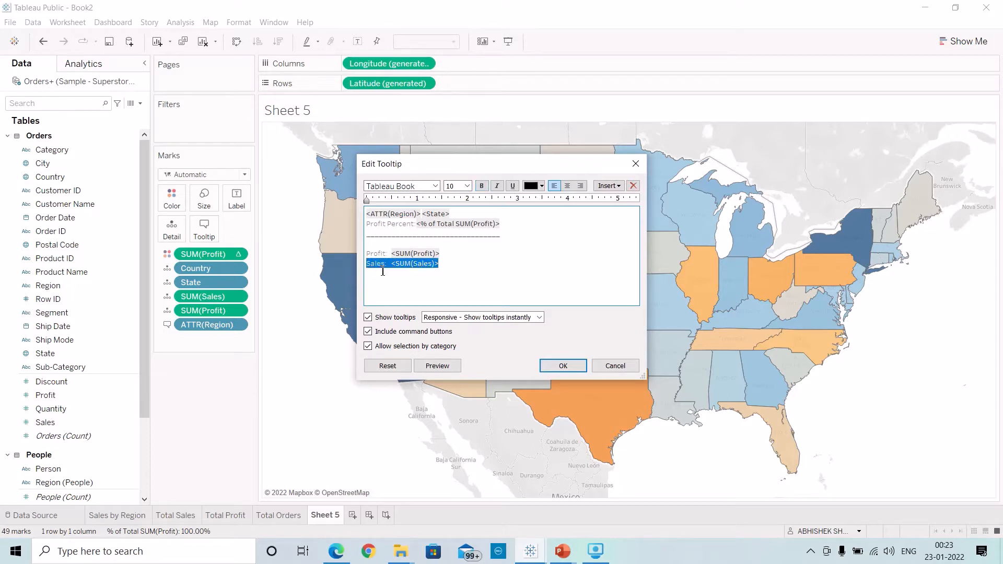
{"action": "key", "text": "Delete"}
{"action": "key", "text": "ctrl+v"}
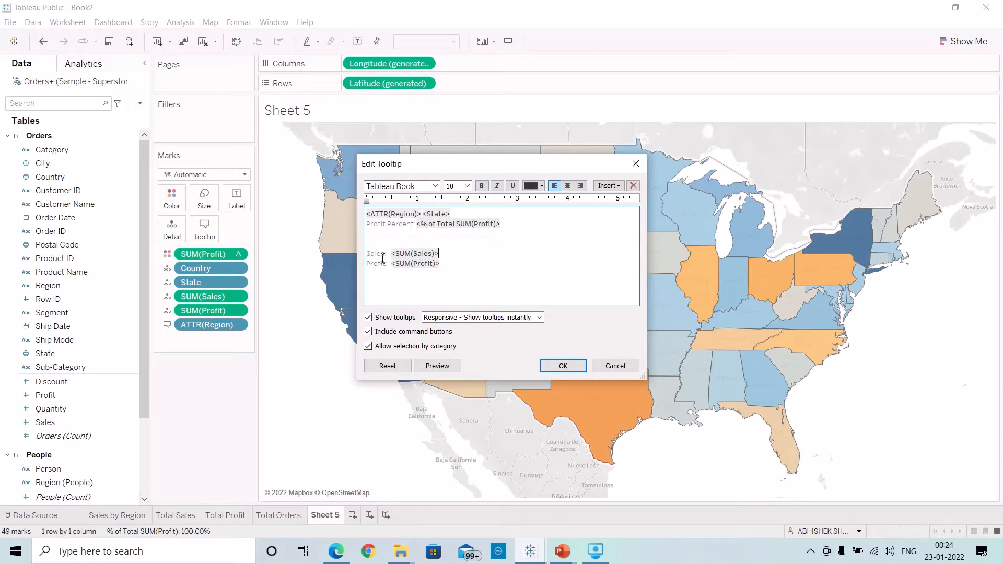
{"action": "left_click", "coordinate": [371, 258]}
{"action": "type", "text": "Total"}
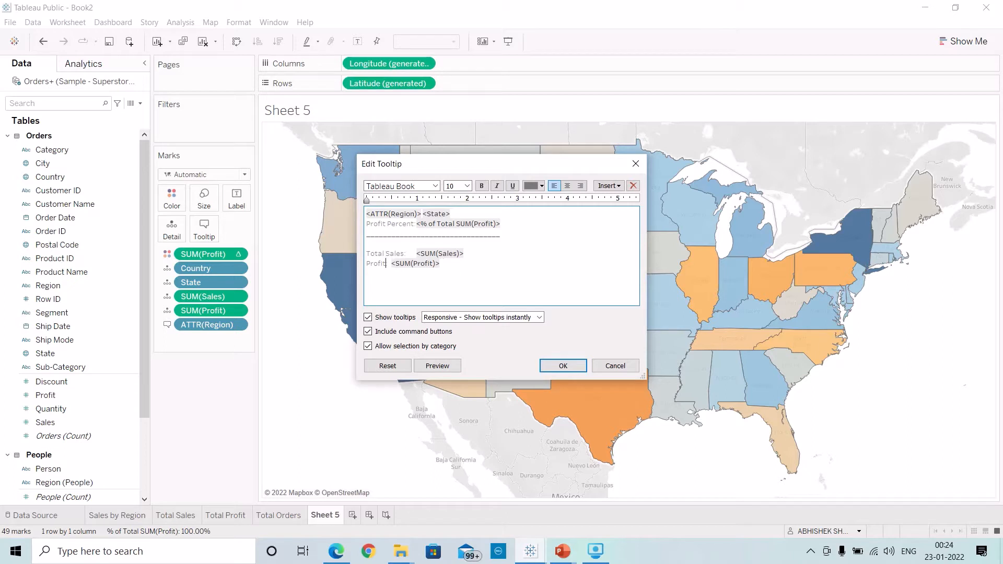
{"action": "key", "text": "Home"}
{"action": "type", "text": "Total"}
Format the tooltip's Region and State heading with font size 15 and blue text.
{"action": "left_click_drag", "start_coordinate": [366, 213], "coordinate": [450, 214]}
{"action": "left_click", "coordinate": [467, 186]}
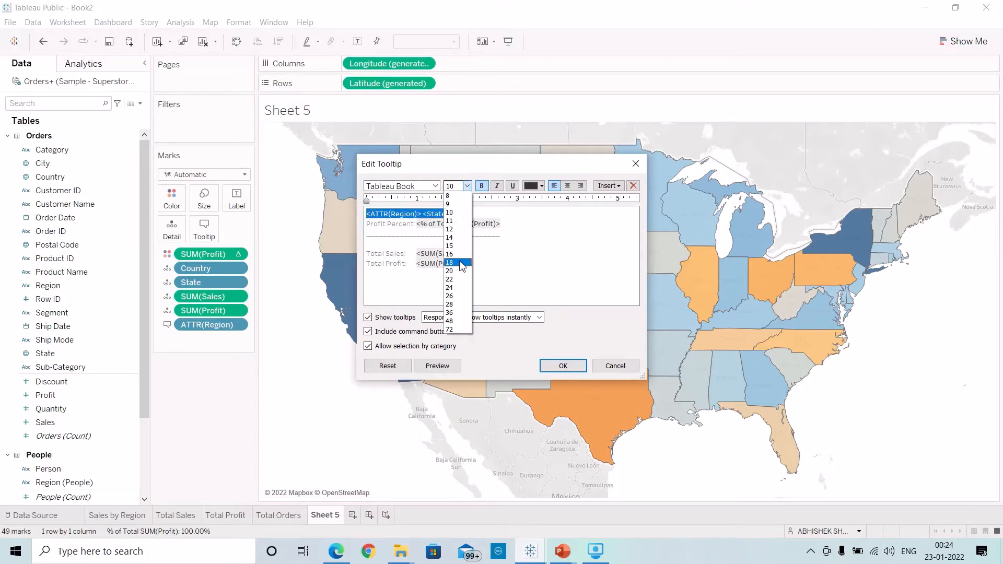
{"action": "left_click", "coordinate": [461, 246]}
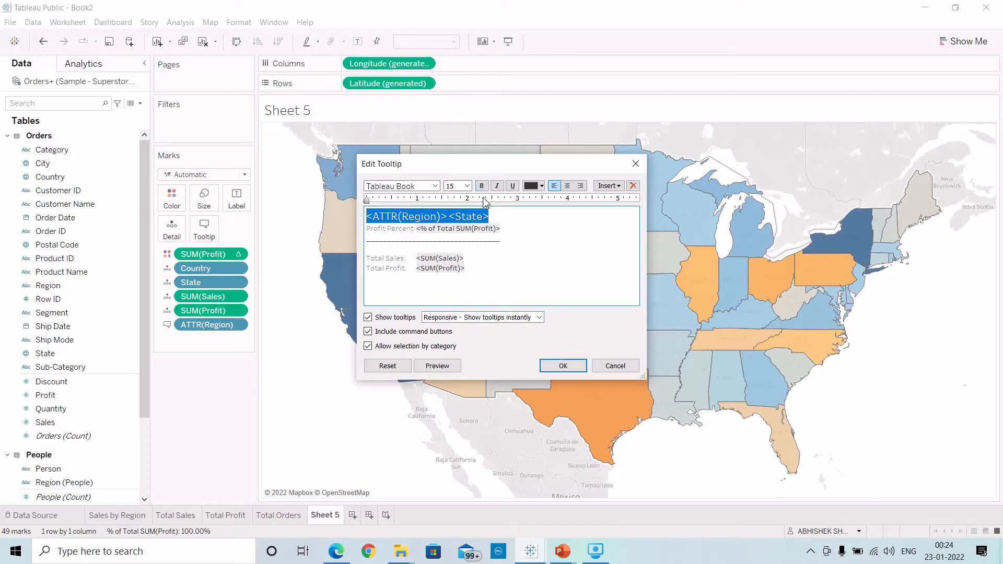
{"action": "left_click", "coordinate": [541, 186]}
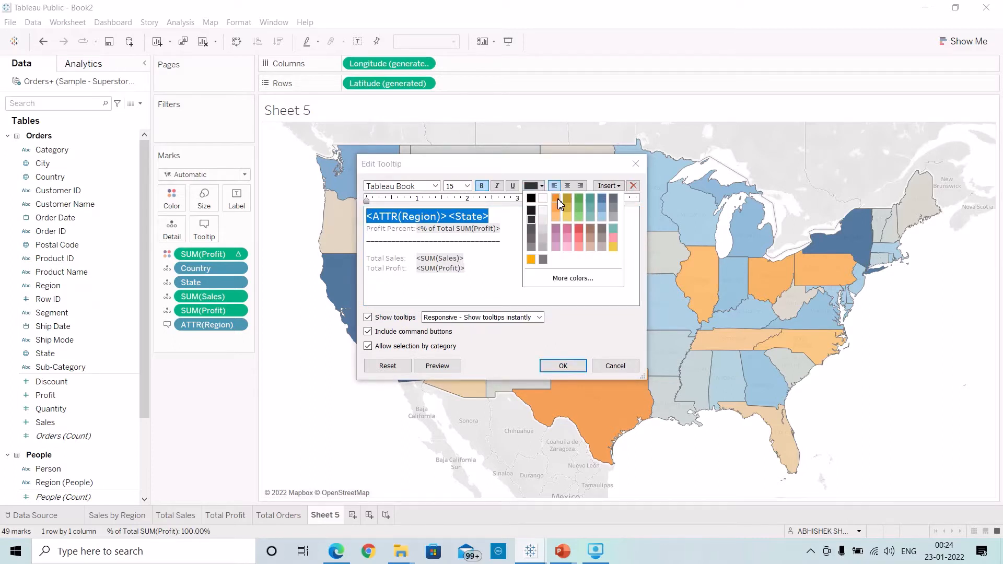
{"action": "left_click", "coordinate": [602, 204]}
{"action": "left_click", "coordinate": [503, 235]}
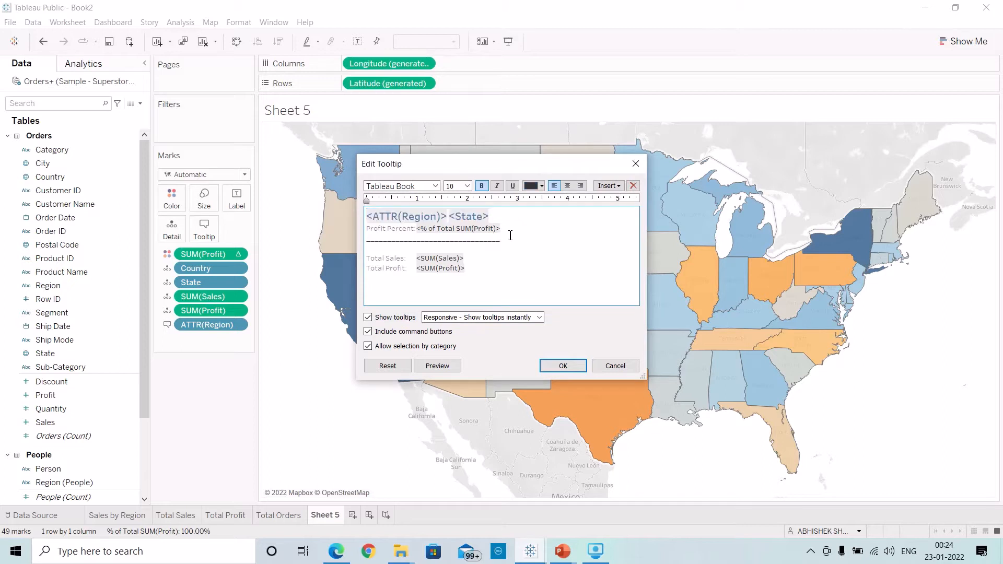
Set the font size of the tooltip's Profit Percent line to 12.
{"action": "left_click_drag", "start_coordinate": [512, 235], "coordinate": [376, 236]}
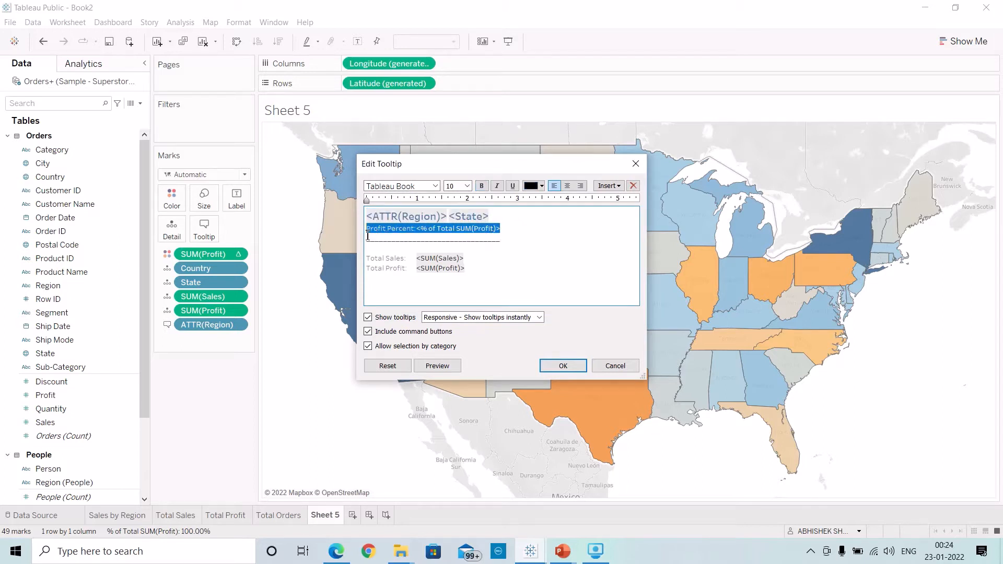
{"action": "left_click", "coordinate": [467, 186]}
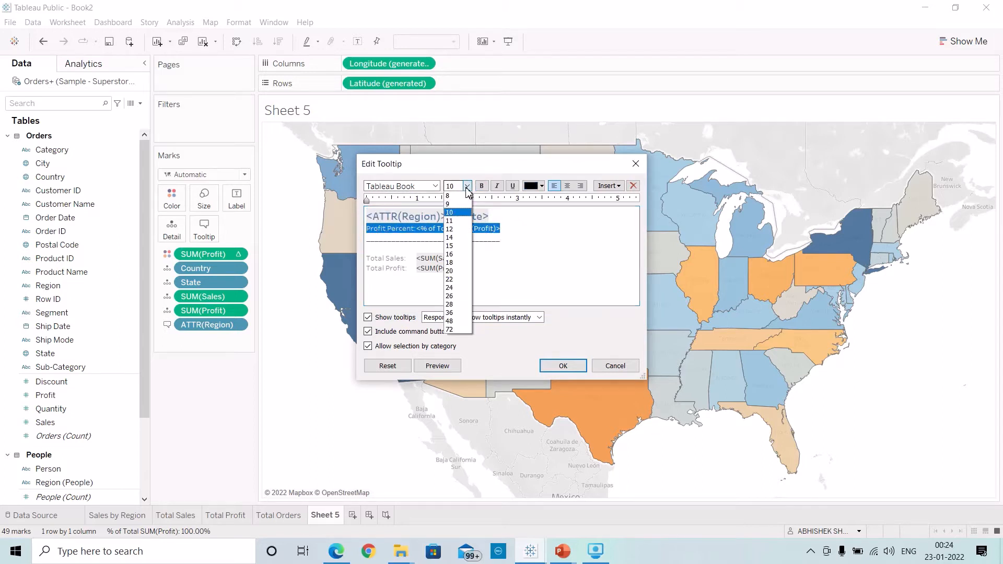
{"action": "left_click", "coordinate": [450, 230]}
{"action": "left_click", "coordinate": [509, 264]}
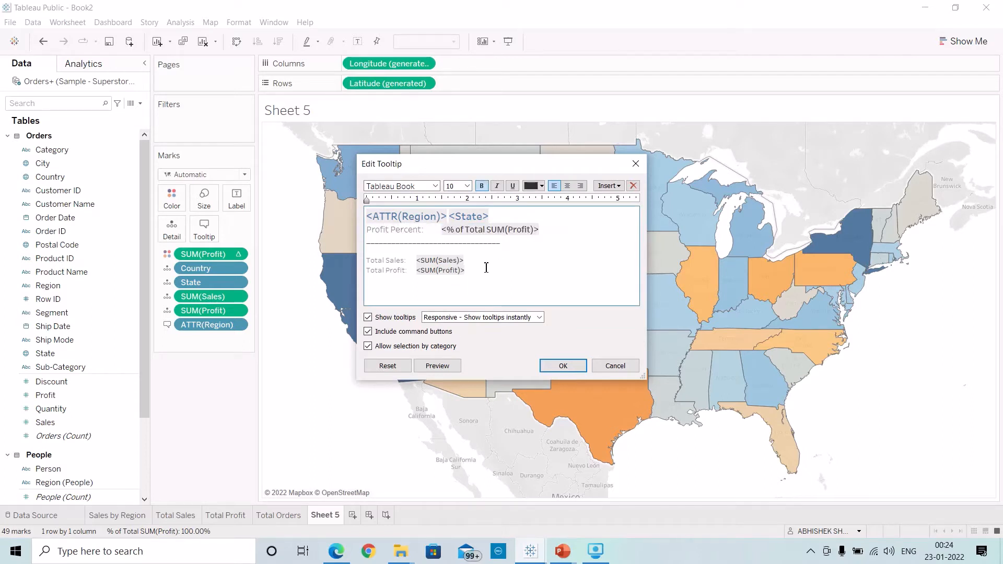
Color the tooltip's Total Sales, Total Profit and Profit Percent lines dark gray.
{"action": "left_click_drag", "start_coordinate": [477, 277], "coordinate": [357, 252]}
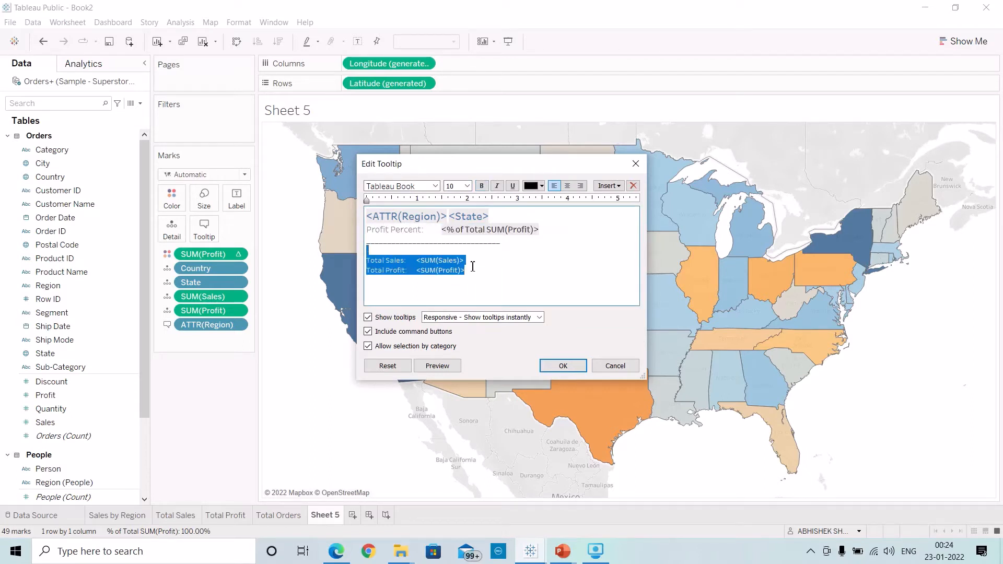
{"action": "left_click", "coordinate": [541, 186]}
{"action": "left_click", "coordinate": [531, 224]}
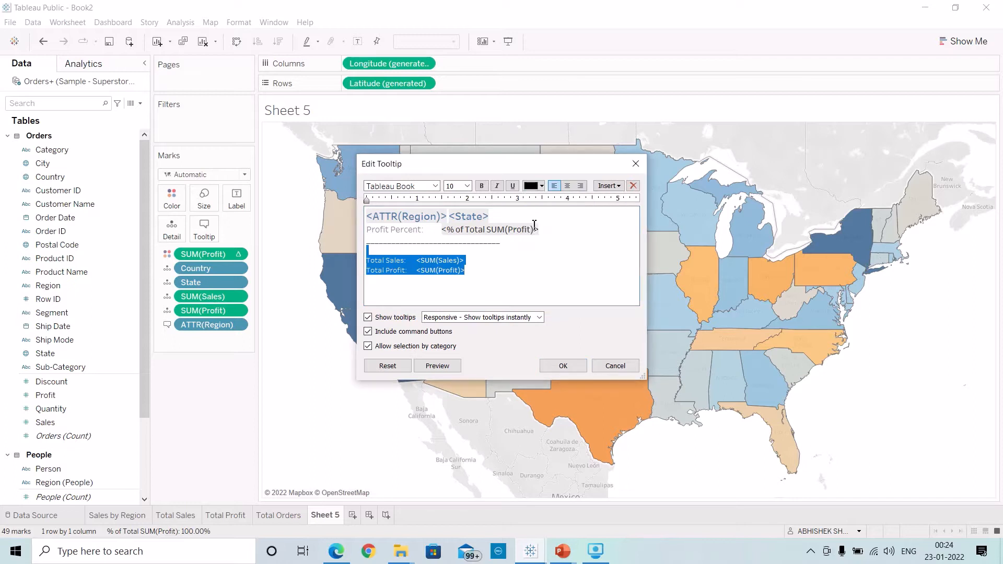
{"action": "left_click_drag", "start_coordinate": [559, 236], "coordinate": [353, 235]}
{"action": "left_click", "coordinate": [529, 190]}
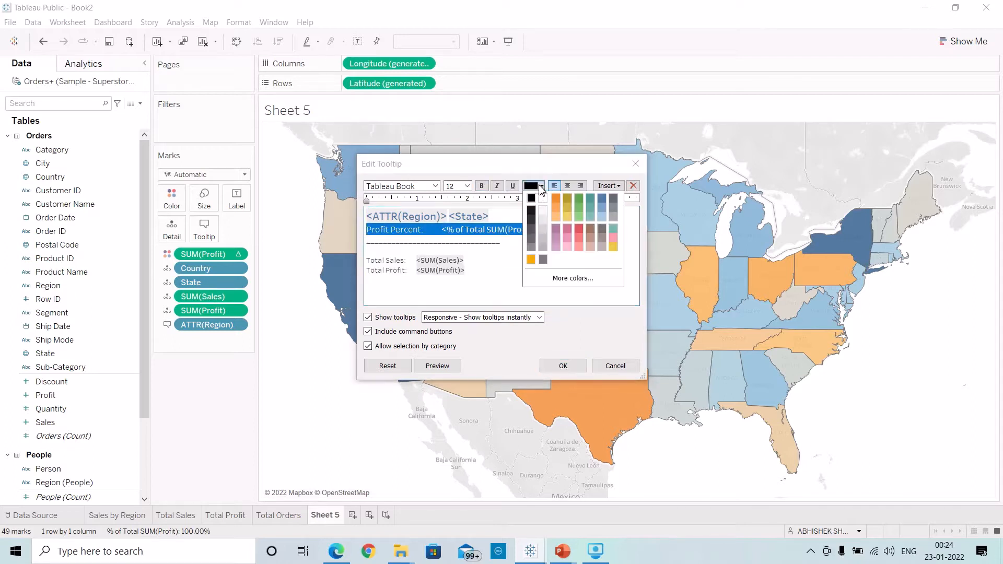
{"action": "left_click", "coordinate": [532, 220]}
{"action": "left_click", "coordinate": [564, 302]}
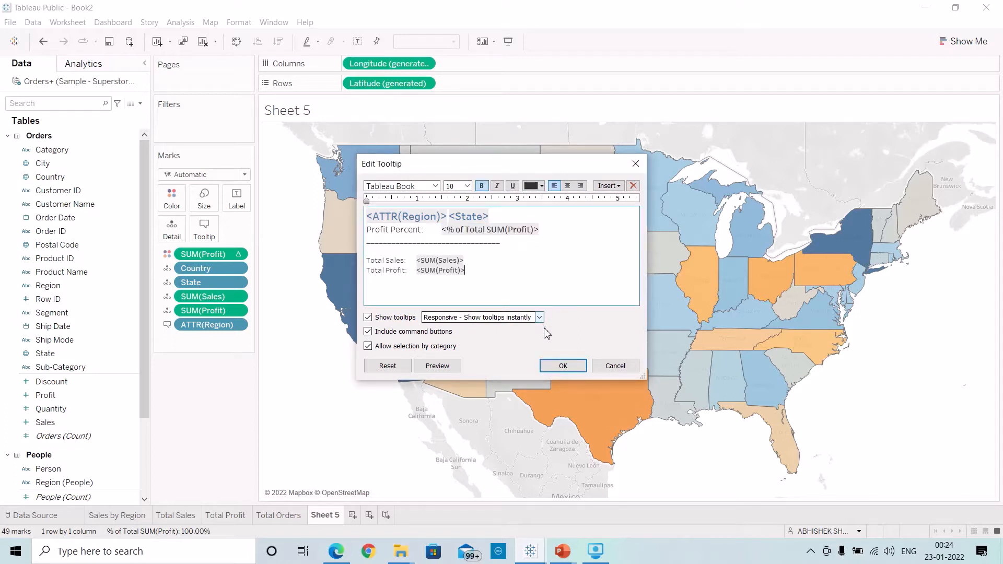
Turn off the tooltip's command buttons and selection by category, and apply the tooltip changes.
{"action": "left_click", "coordinate": [368, 331]}
{"action": "left_click", "coordinate": [367, 345]}
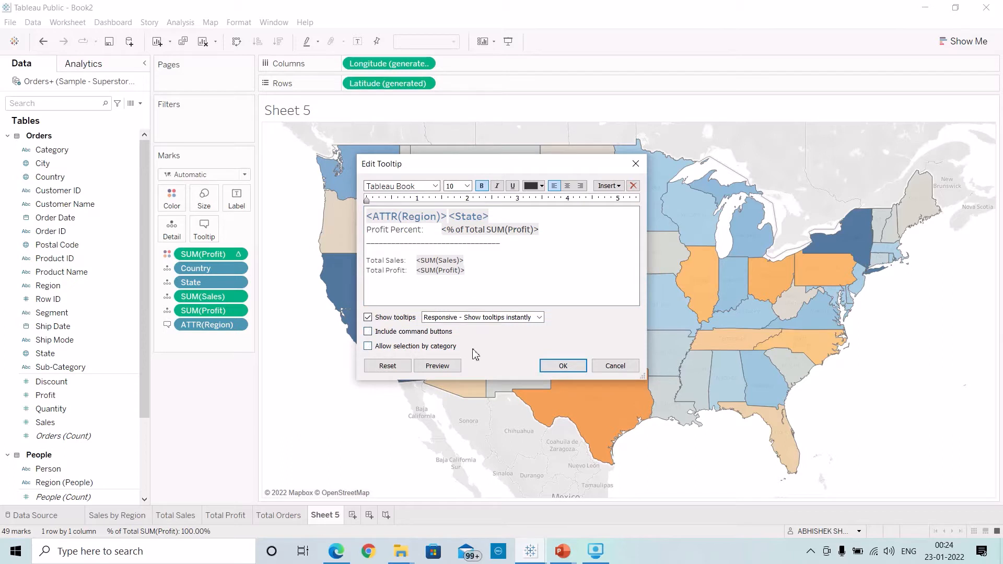
{"action": "left_click", "coordinate": [562, 366]}
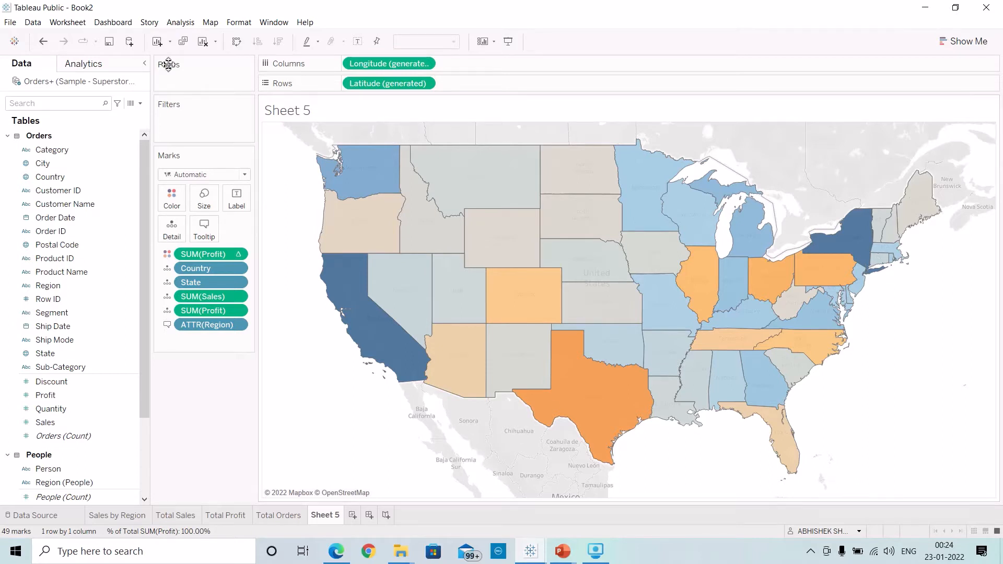
Set the map background's washout to 100% in the map layers settings.
{"action": "left_click", "coordinate": [210, 22]}
{"action": "left_click", "coordinate": [226, 90]}
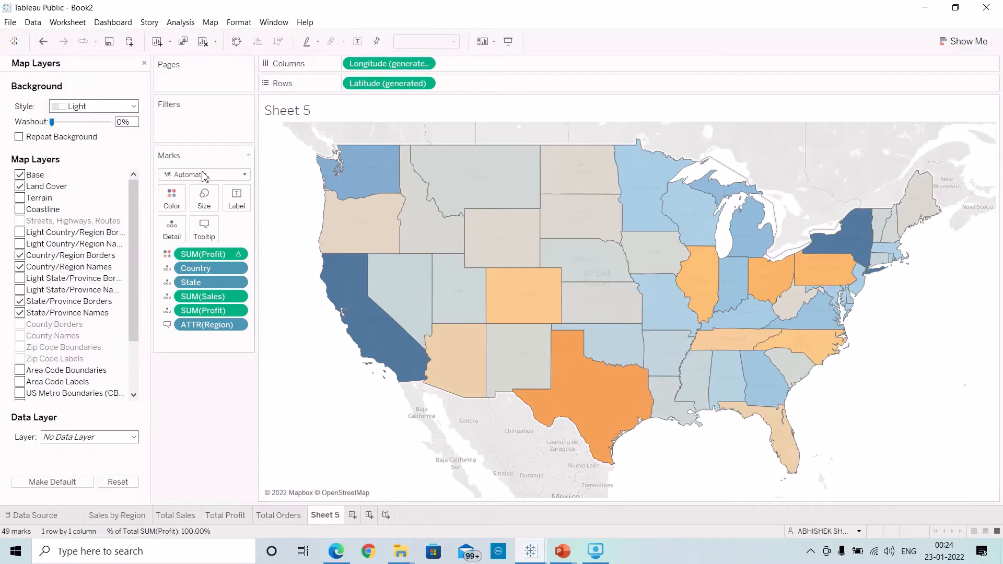
{"action": "left_click", "coordinate": [210, 23]}
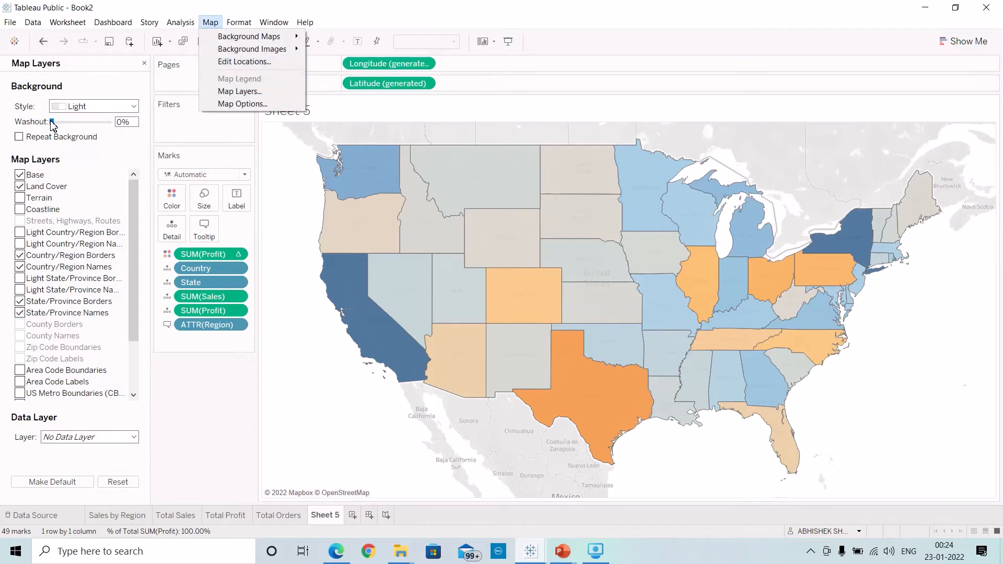
{"action": "left_click_drag", "start_coordinate": [52, 124], "coordinate": [117, 127]}
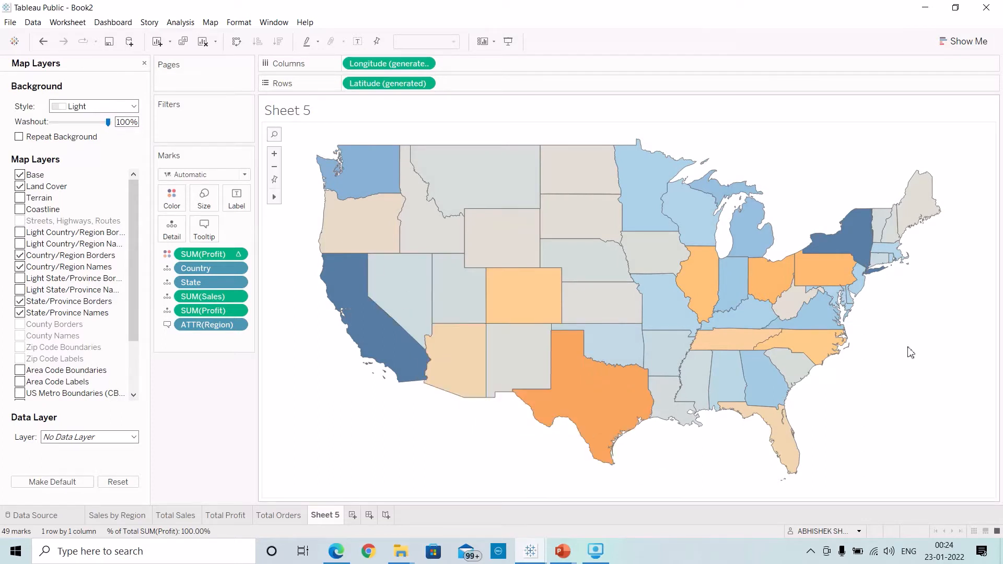
Rename the map worksheet as Profit Percent by States.
{"action": "right_click", "coordinate": [338, 517]}
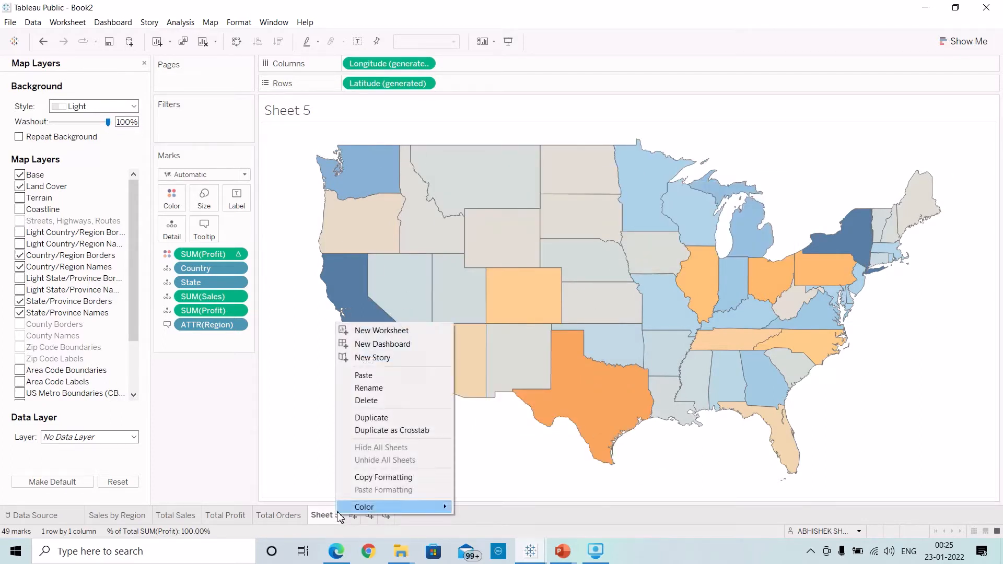
{"action": "left_click", "coordinate": [372, 388]}
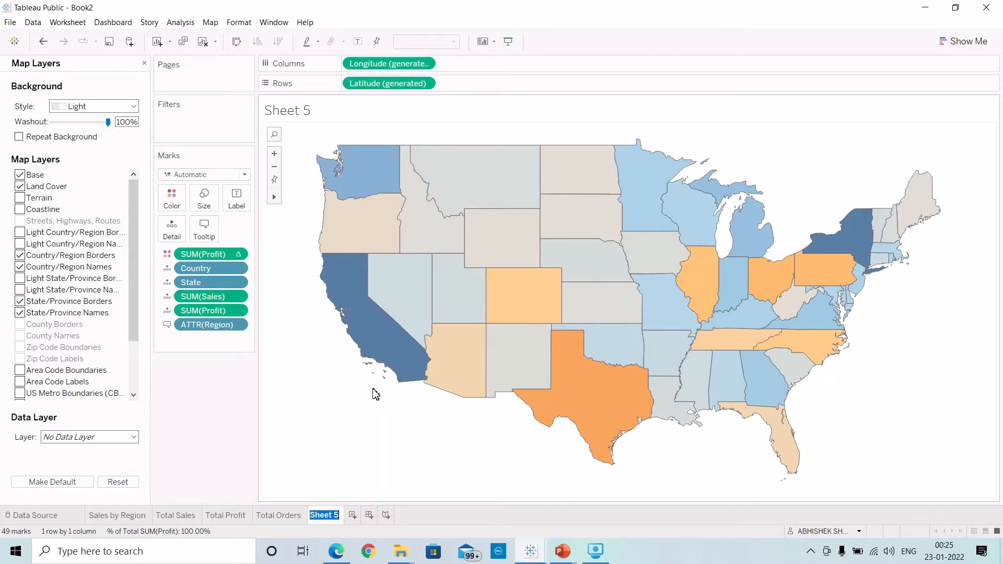
{"action": "type", "text": "Profit Percent"}
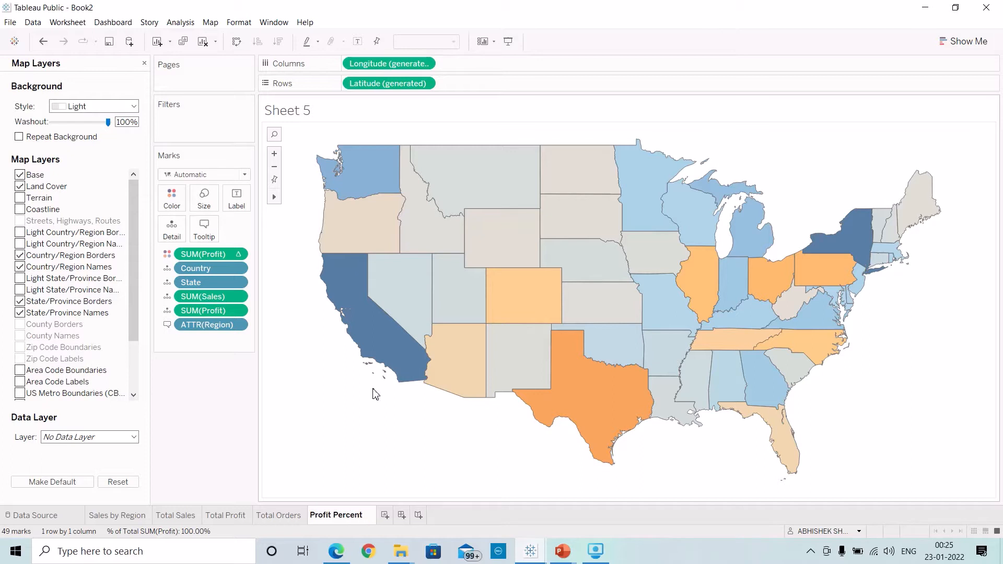
{"action": "type", "text": " by States"}
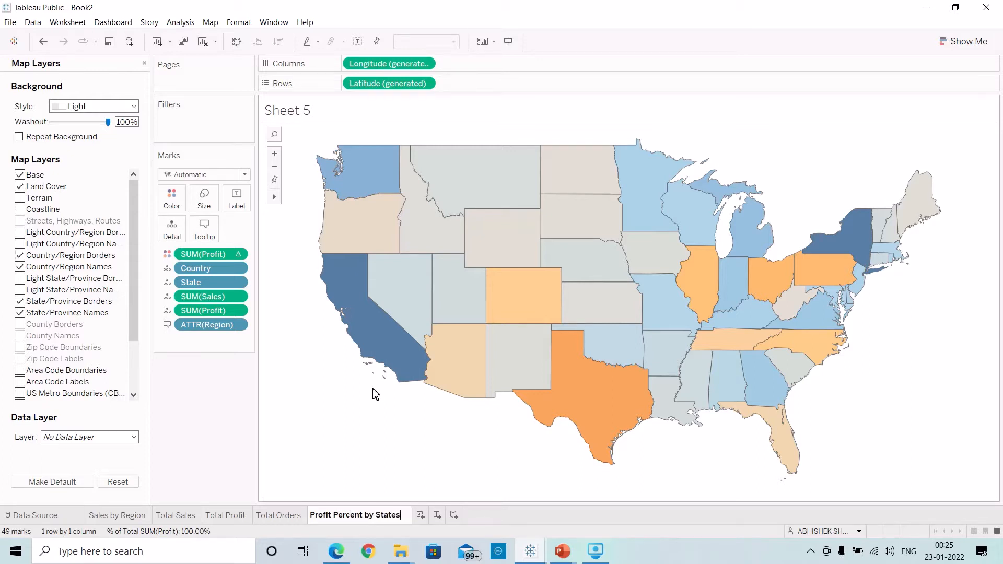
{"action": "left_click", "coordinate": [210, 386]}
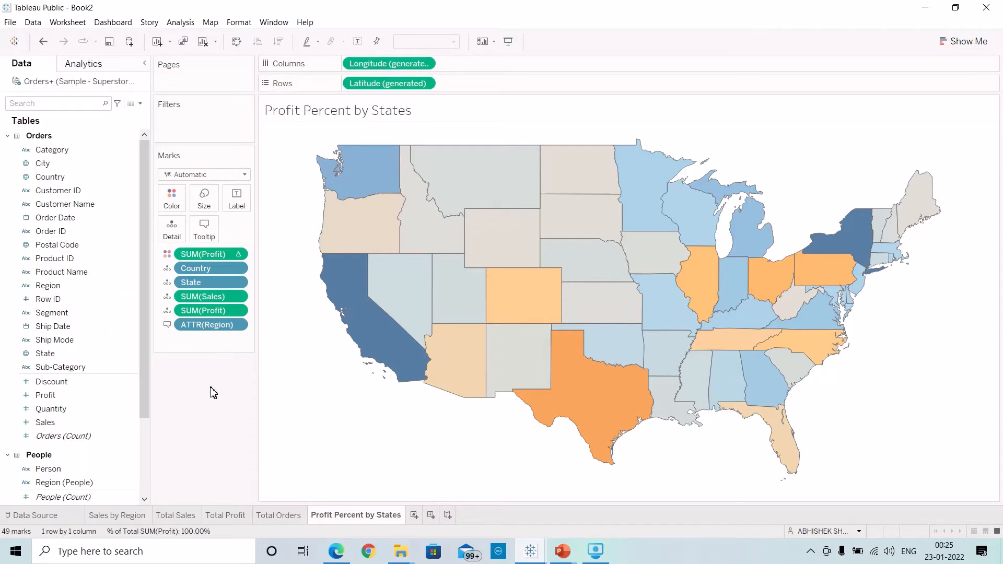
Format the map sheet's title in bold, size 10, dark gray text and apply the change.
{"action": "double_click", "coordinate": [350, 116]}
{"action": "left_click_drag", "start_coordinate": [448, 234], "coordinate": [367, 229]}
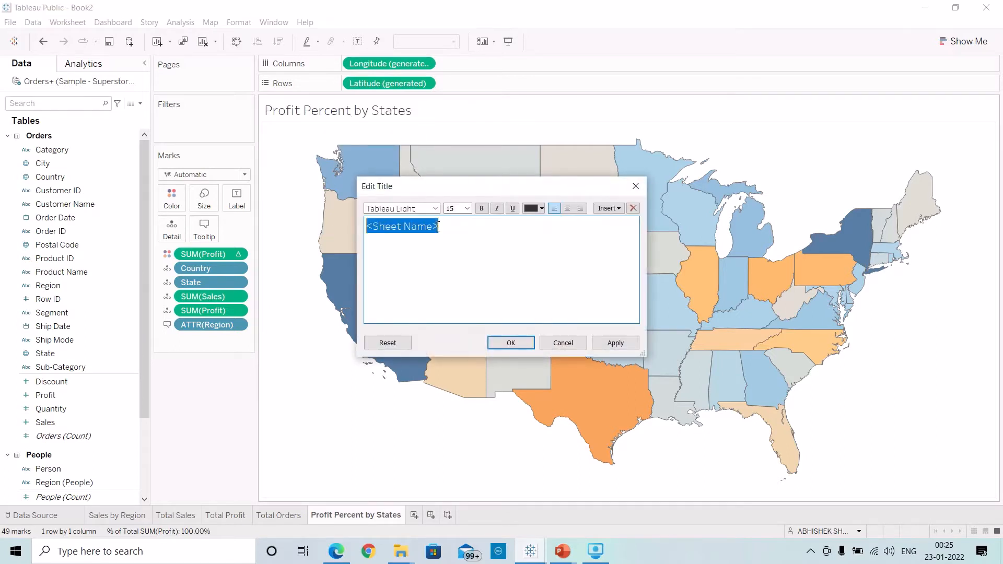
{"action": "left_click", "coordinate": [467, 208]}
{"action": "left_click", "coordinate": [463, 238]}
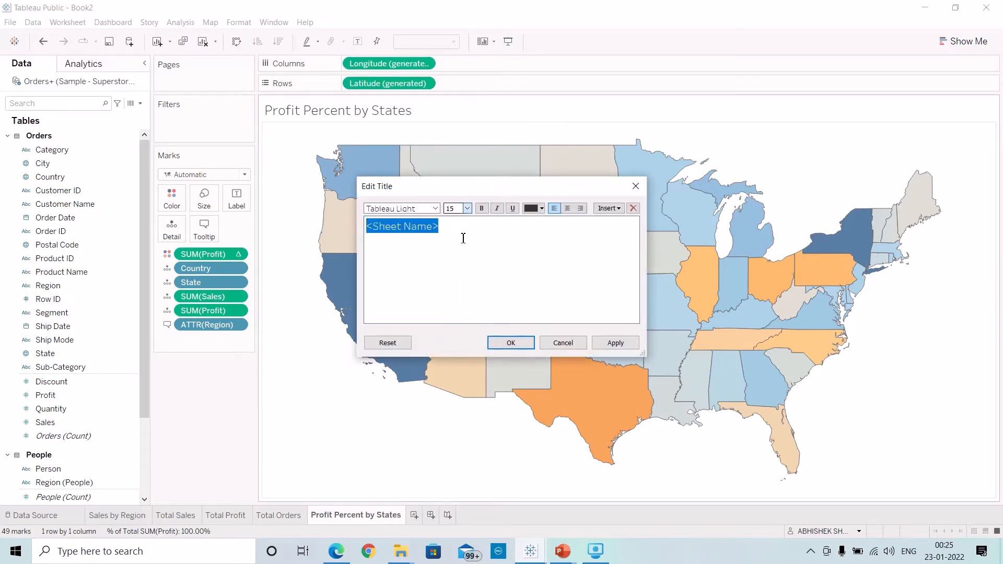
{"action": "left_click", "coordinate": [481, 208]}
{"action": "left_click", "coordinate": [541, 209]}
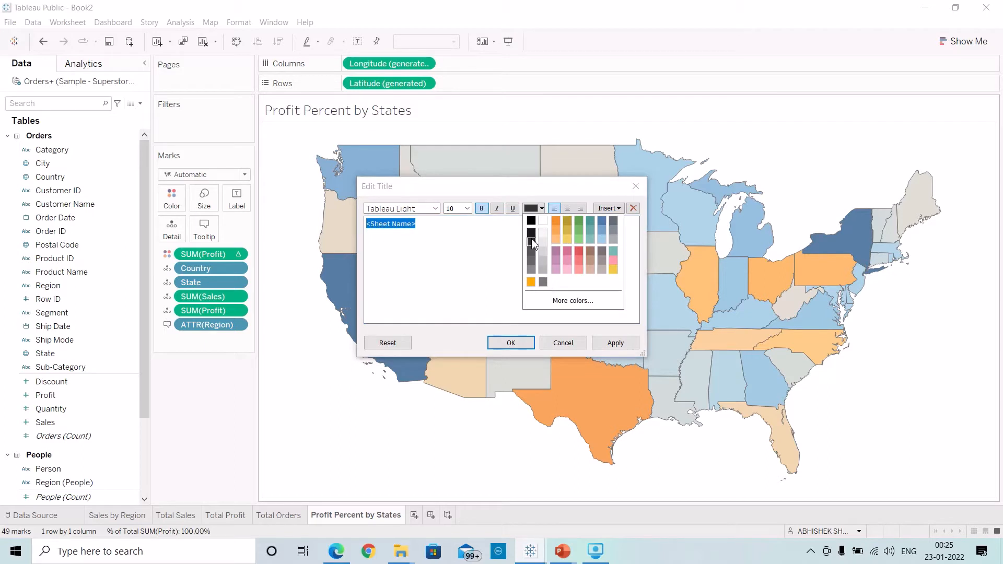
{"action": "left_click", "coordinate": [531, 238]}
{"action": "left_click", "coordinate": [607, 344]}
{"action": "left_click", "coordinate": [511, 343]}
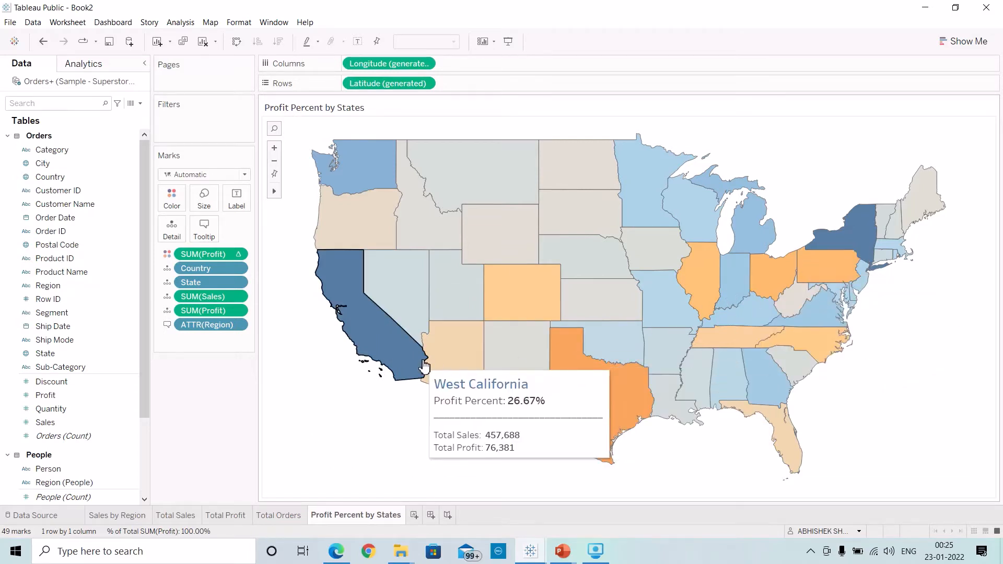
Switch to the SuperStore Sales Dashboard workbook and examine the profit line and sales area in its Profit Vs Sales Trend chart.
{"action": "mouse_move", "coordinate": [530, 551]}
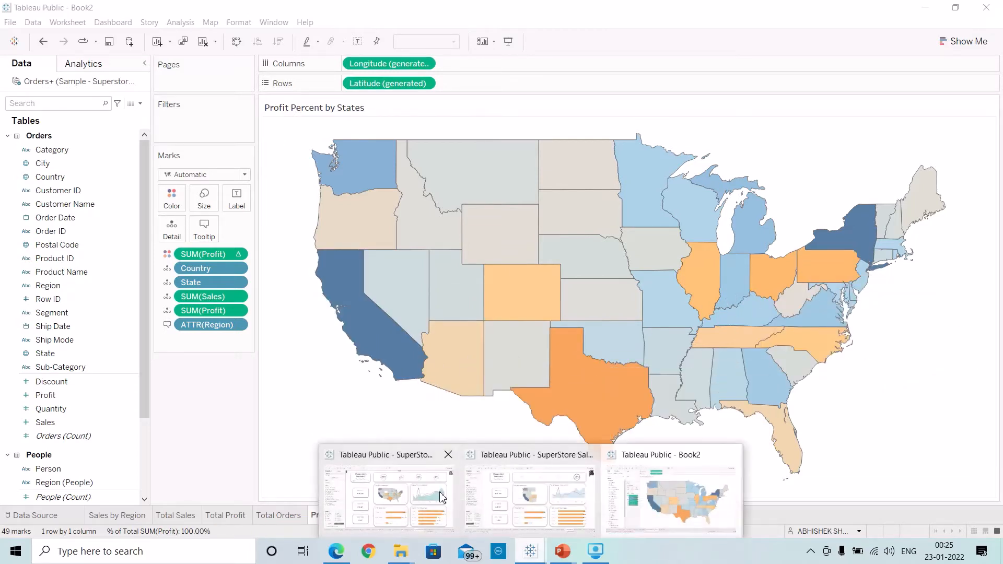
{"action": "left_click", "coordinate": [397, 460]}
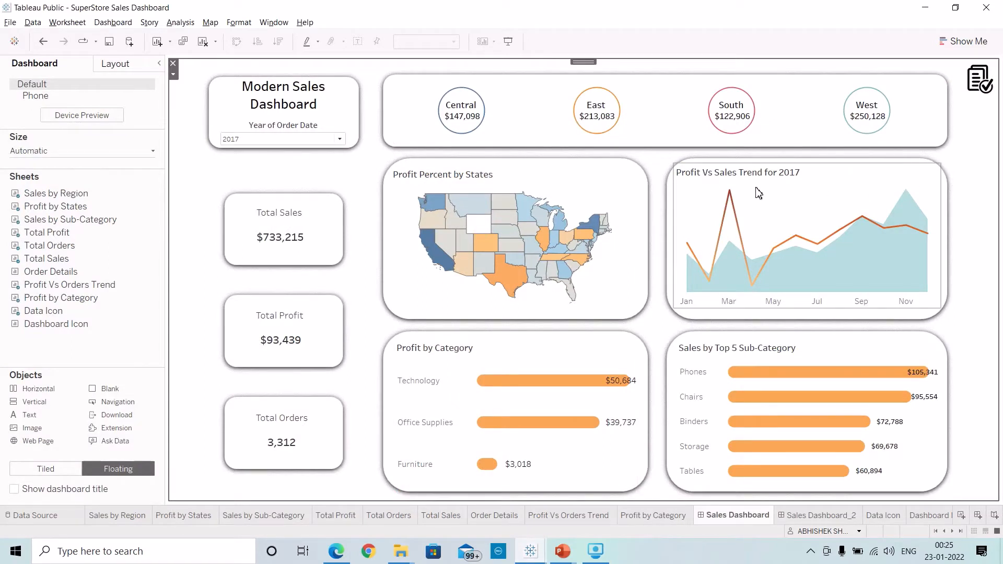
{"action": "mouse_move", "coordinate": [731, 205]}
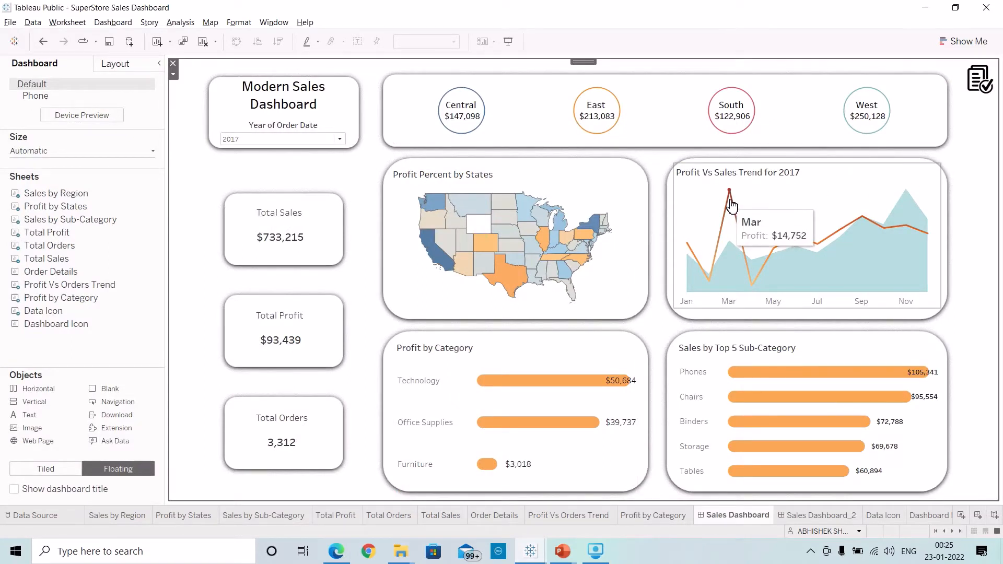
{"action": "mouse_move", "coordinate": [881, 257]}
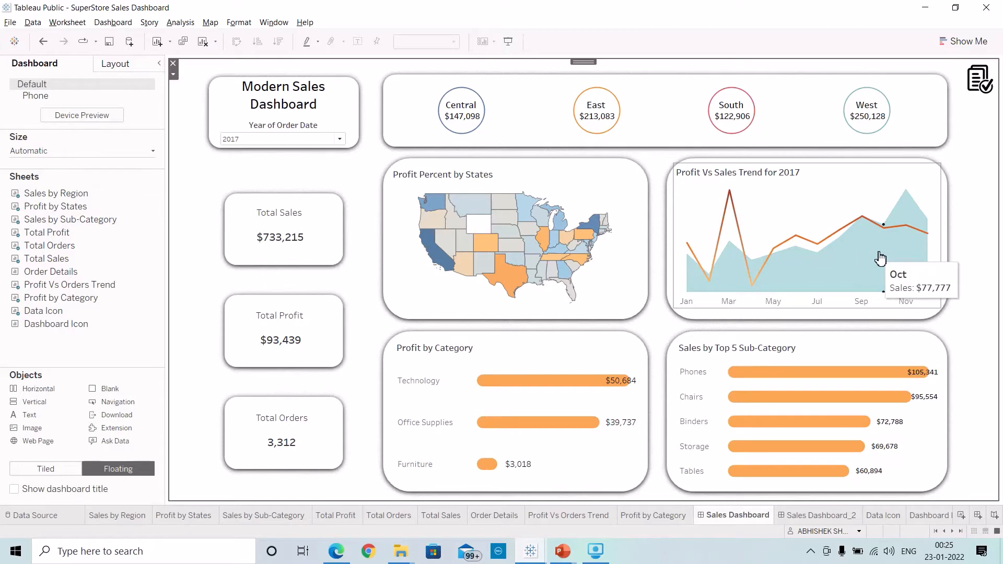
{"action": "mouse_move", "coordinate": [850, 262]}
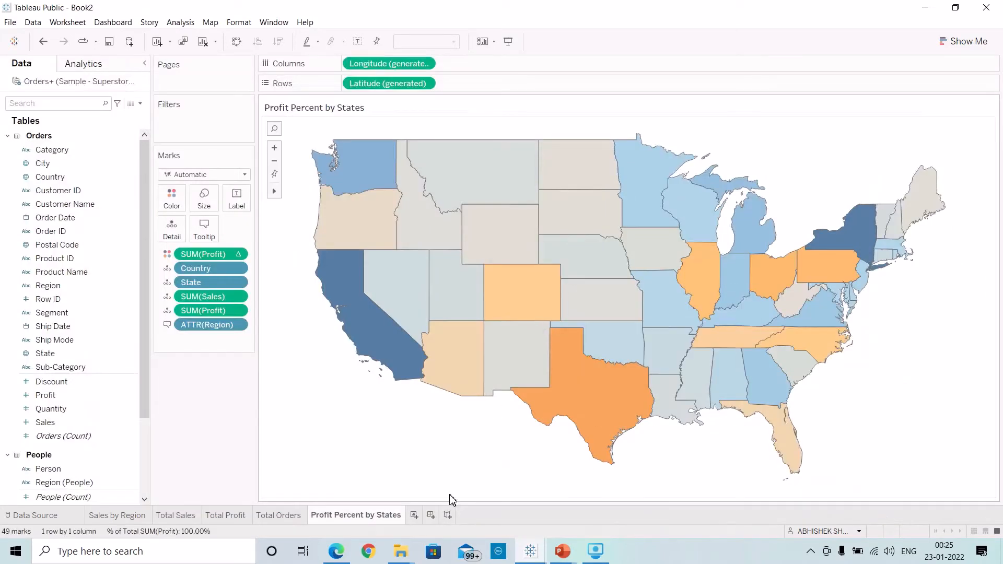
Add a new worksheet in Book2 with Order Date as continuous months on the columns.
{"action": "left_click", "coordinate": [415, 516]}
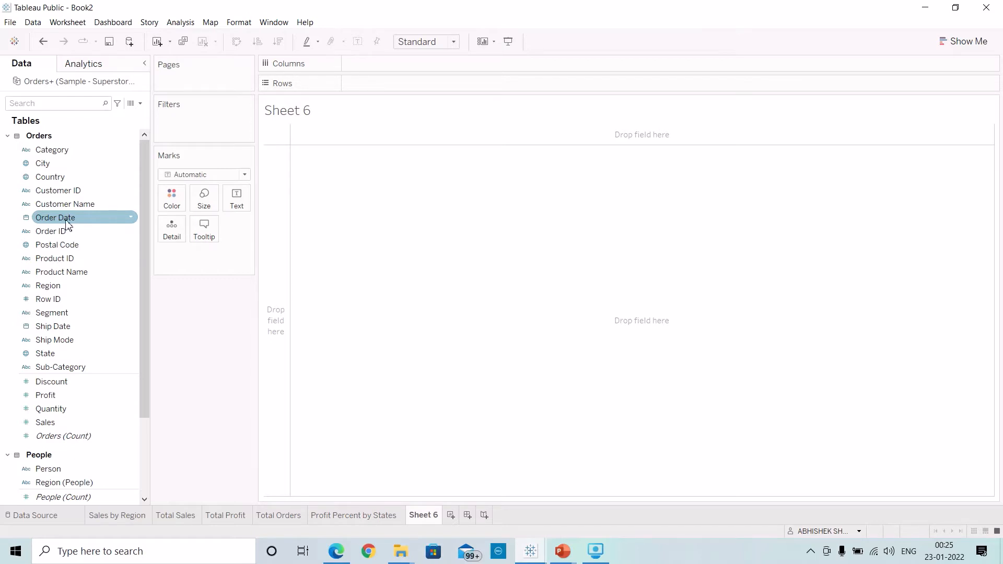
{"action": "left_click_drag", "start_coordinate": [66, 226], "coordinate": [448, 70]}
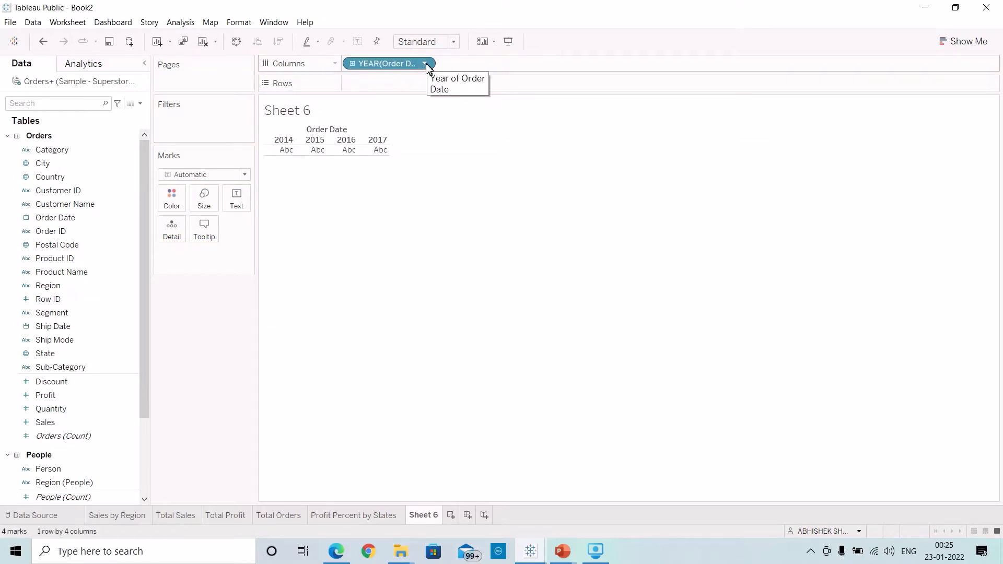
{"action": "left_click", "coordinate": [425, 64]}
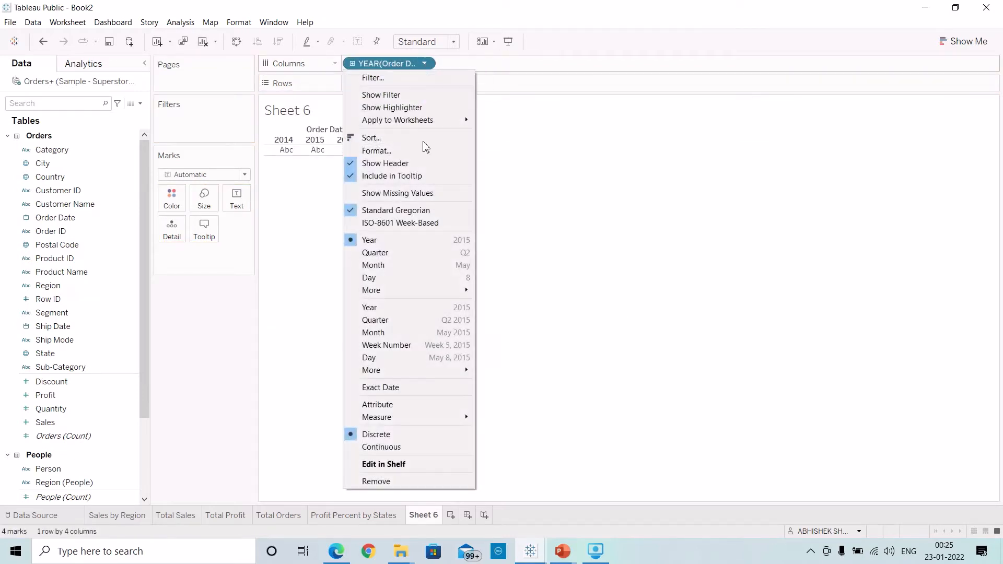
{"action": "left_click", "coordinate": [399, 335]}
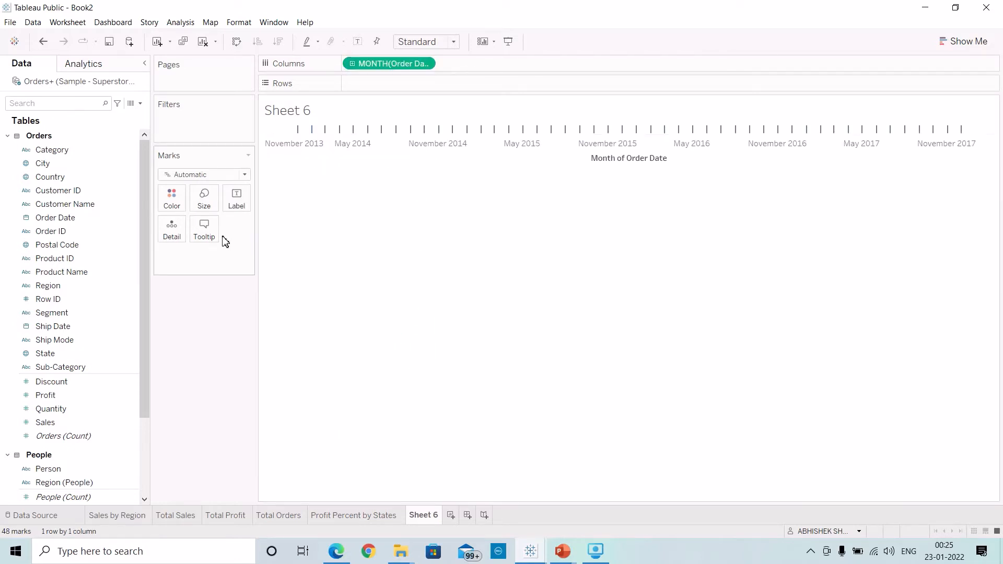
Place Profit on the rows to plot a monthly profit line.
{"action": "left_click_drag", "start_coordinate": [145, 256], "coordinate": [147, 324]}
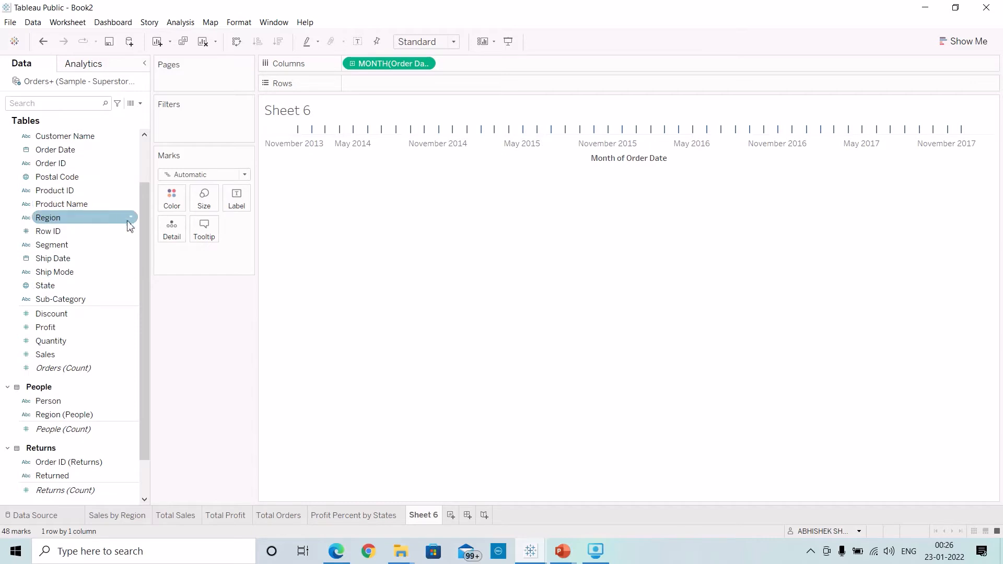
{"action": "left_click_drag", "start_coordinate": [146, 309], "coordinate": [112, 324]}
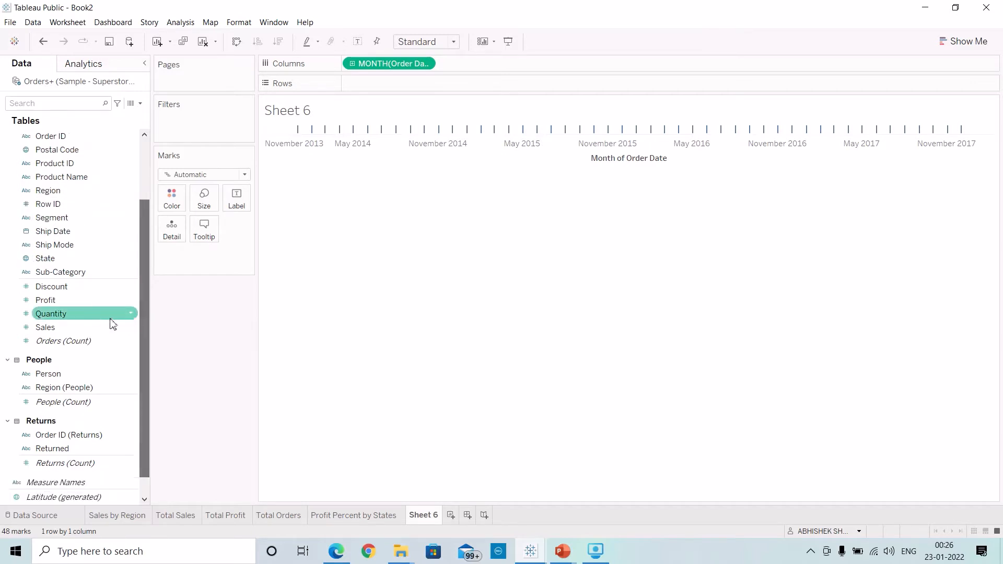
{"action": "left_click", "coordinate": [76, 306]}
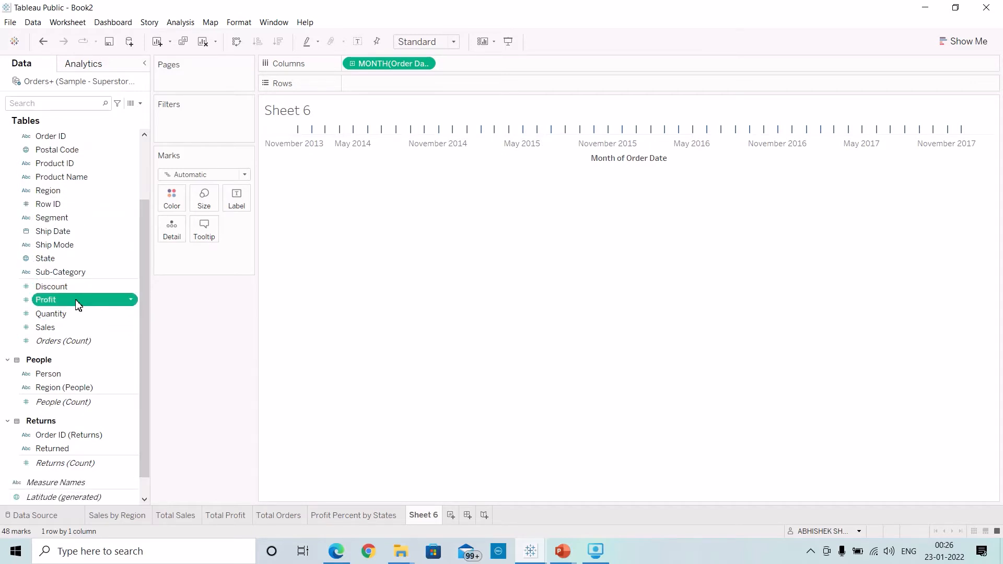
{"action": "mouse_move", "coordinate": [77, 305]}
{"action": "left_mouse_down"}
{"action": "mouse_move", "coordinate": [186, 258]}
{"action": "mouse_move", "coordinate": [461, 178]}
{"action": "mouse_move", "coordinate": [444, 83]}
{"action": "left_mouse_up"}
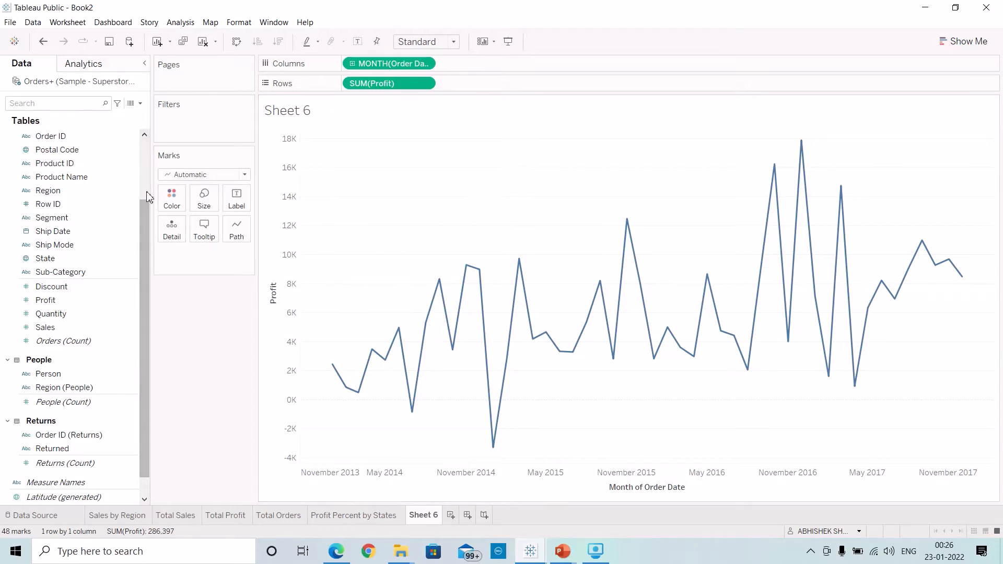
Add a filter on the years of Order Date with all values included.
{"action": "left_click_drag", "start_coordinate": [141, 231], "coordinate": [143, 158]}
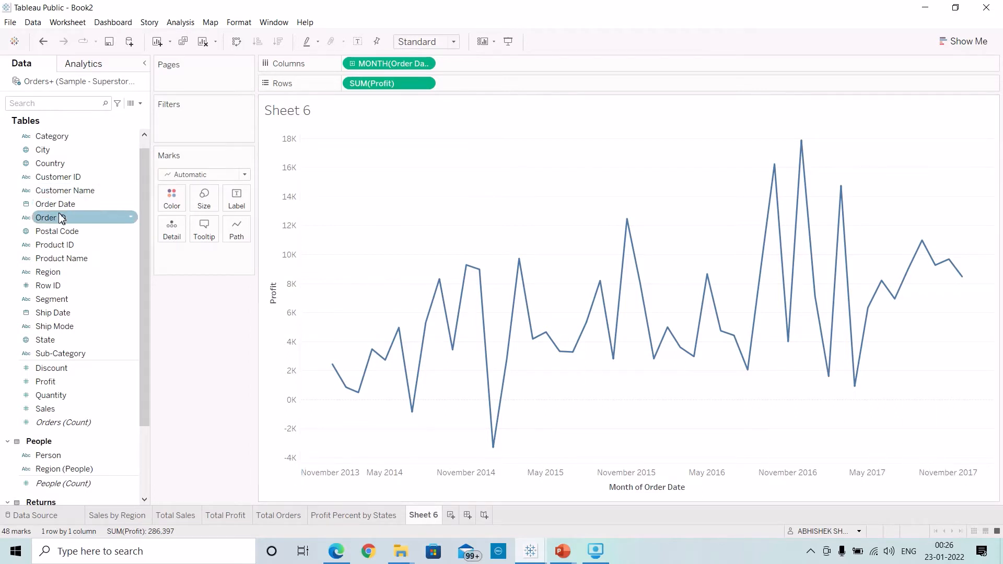
{"action": "left_click_drag", "start_coordinate": [62, 207], "coordinate": [182, 118]}
{"action": "left_click", "coordinate": [481, 194]}
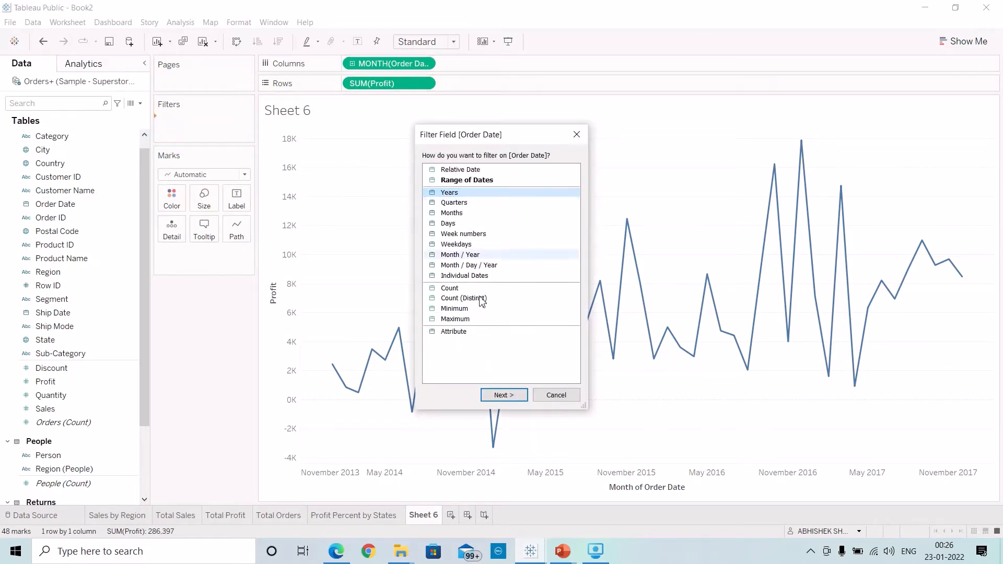
{"action": "left_click", "coordinate": [502, 395]}
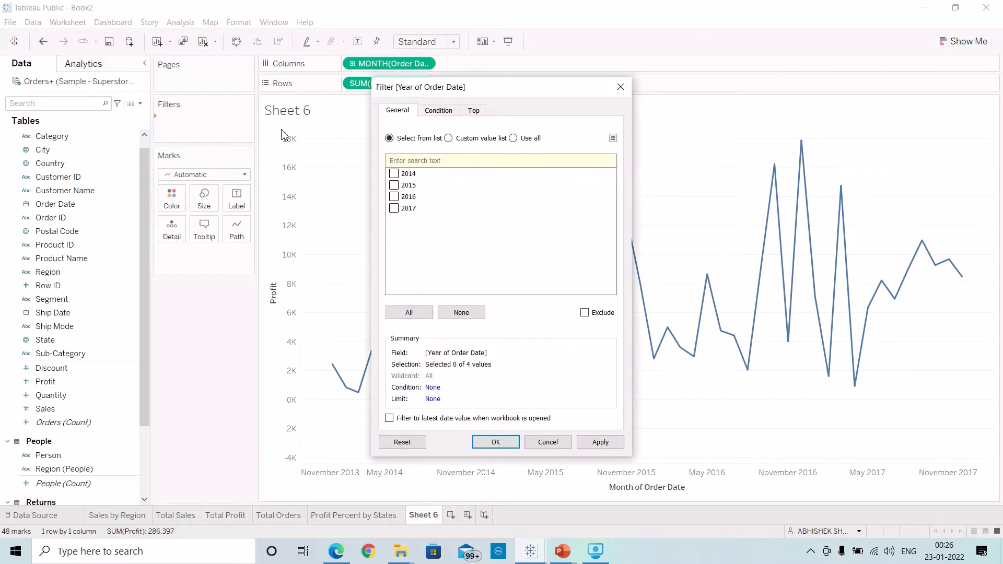
{"action": "left_click", "coordinate": [514, 138]}
{"action": "left_click", "coordinate": [600, 441]}
{"action": "left_click", "coordinate": [495, 442]}
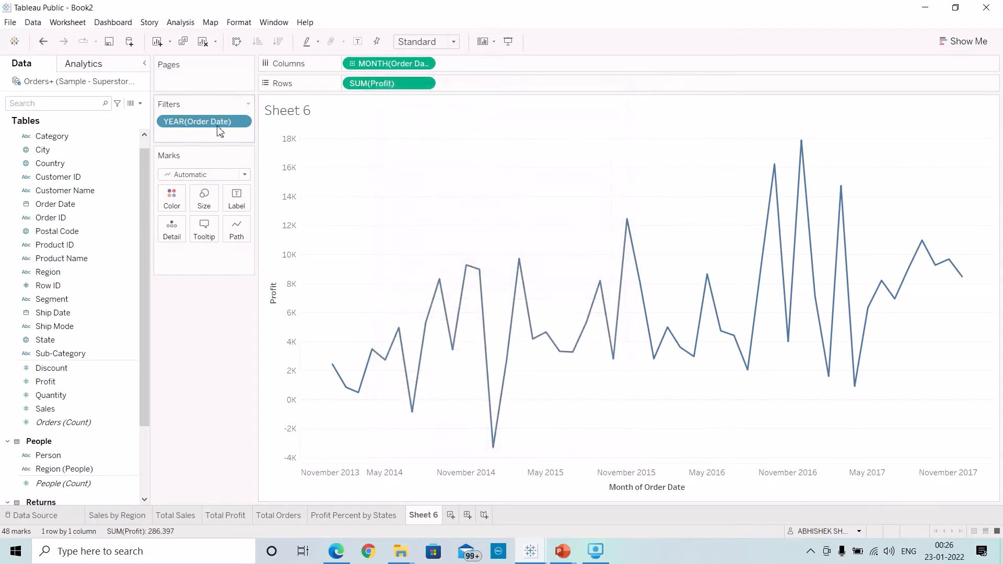
Show the Order Date year filter, place it below the Marks card, and select only 2017.
{"action": "left_click", "coordinate": [243, 122]}
{"action": "left_click", "coordinate": [219, 155]}
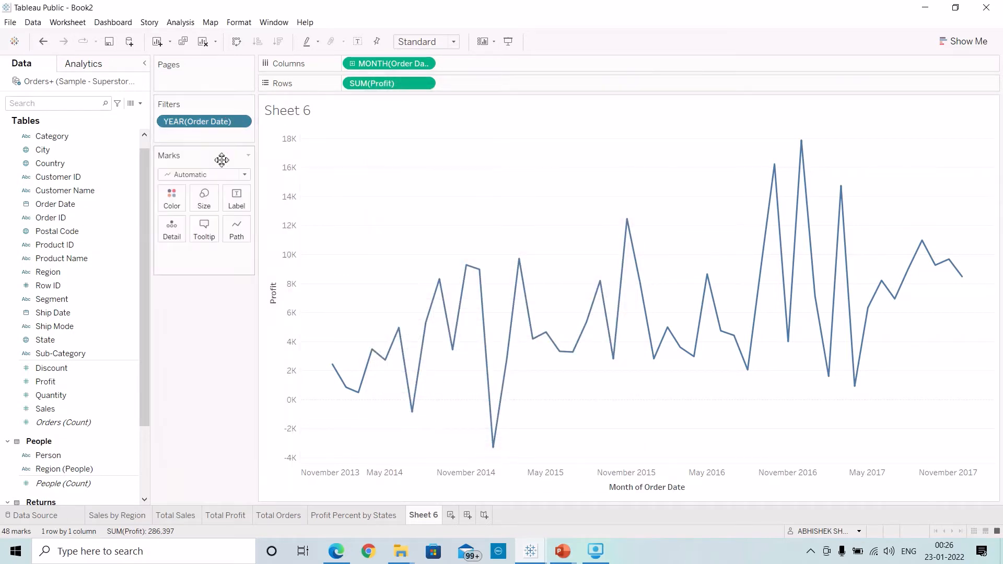
{"action": "left_click_drag", "start_coordinate": [949, 107], "coordinate": [208, 286]}
{"action": "left_click", "coordinate": [162, 305]}
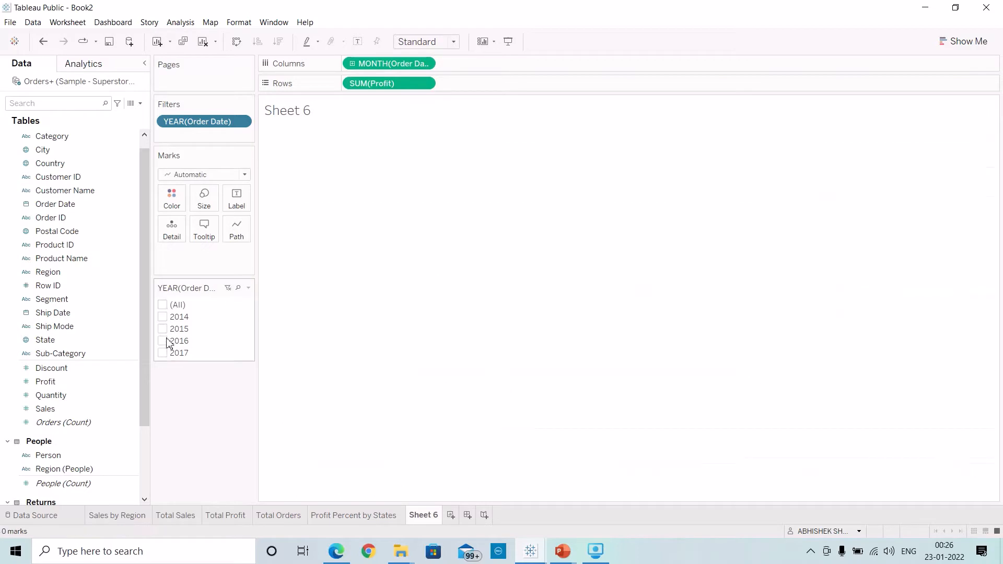
{"action": "left_click", "coordinate": [162, 353]}
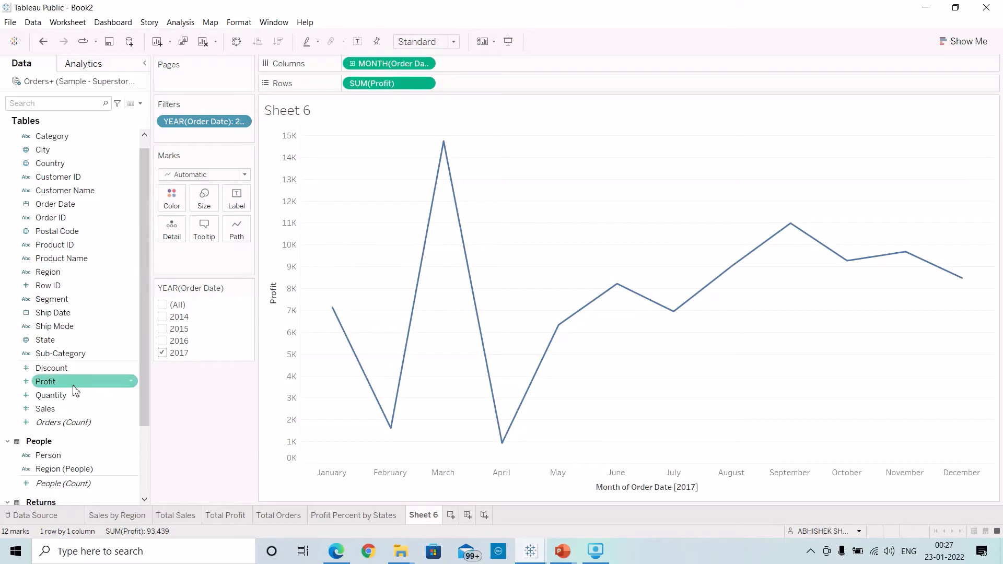
Add Sales to the rows beside Profit and show the Sales marks as an area chart.
{"action": "left_click_drag", "start_coordinate": [62, 409], "coordinate": [515, 89]}
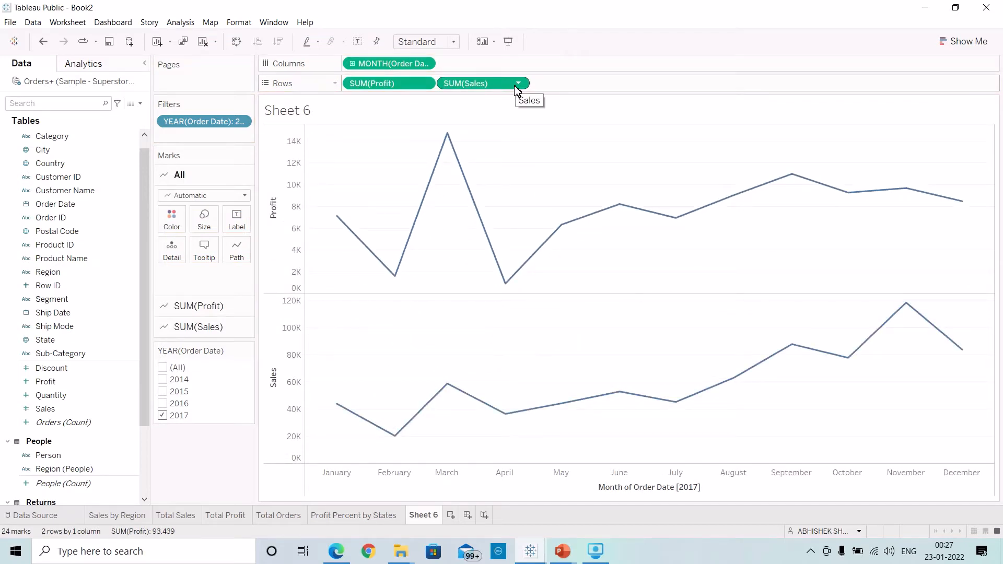
{"action": "left_click", "coordinate": [208, 332]}
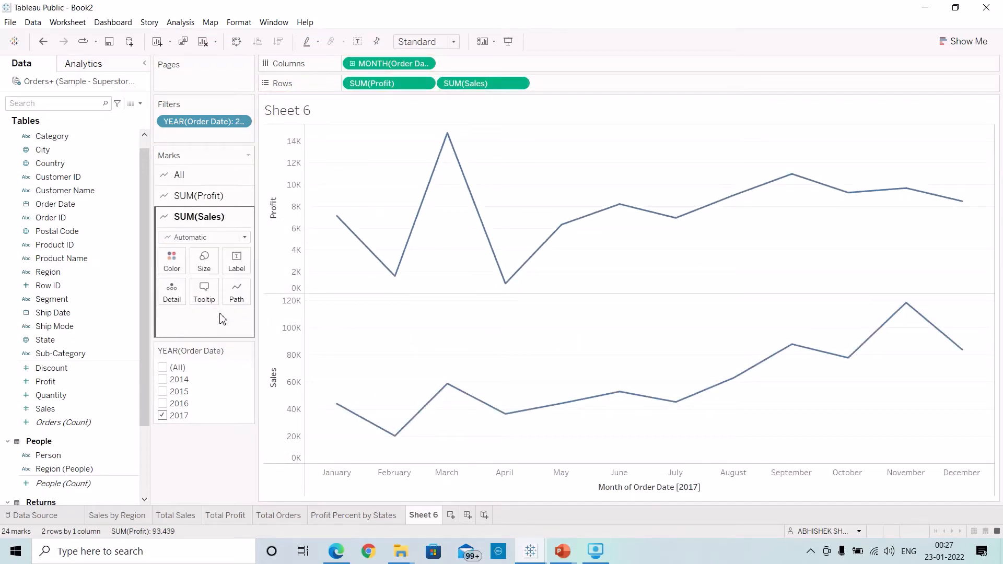
{"action": "left_click", "coordinate": [244, 237]}
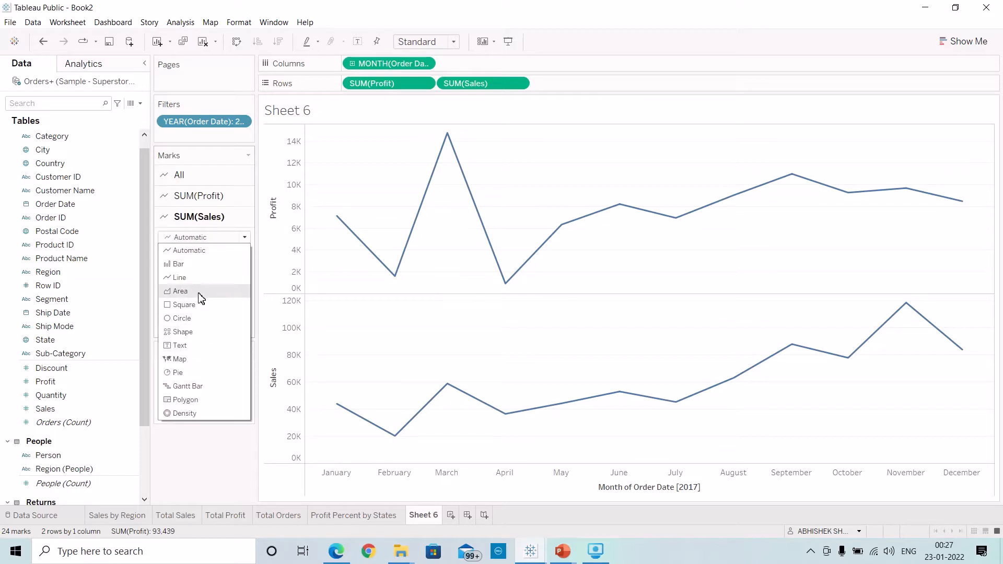
{"action": "left_click", "coordinate": [201, 296]}
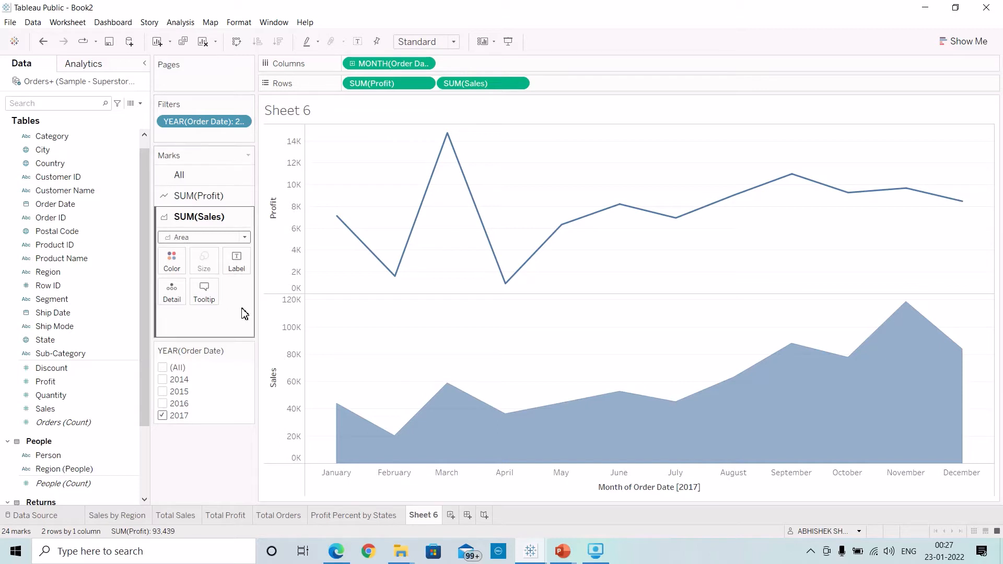
Color the Profit line by the sum of Profit.
{"action": "left_click", "coordinate": [221, 203]}
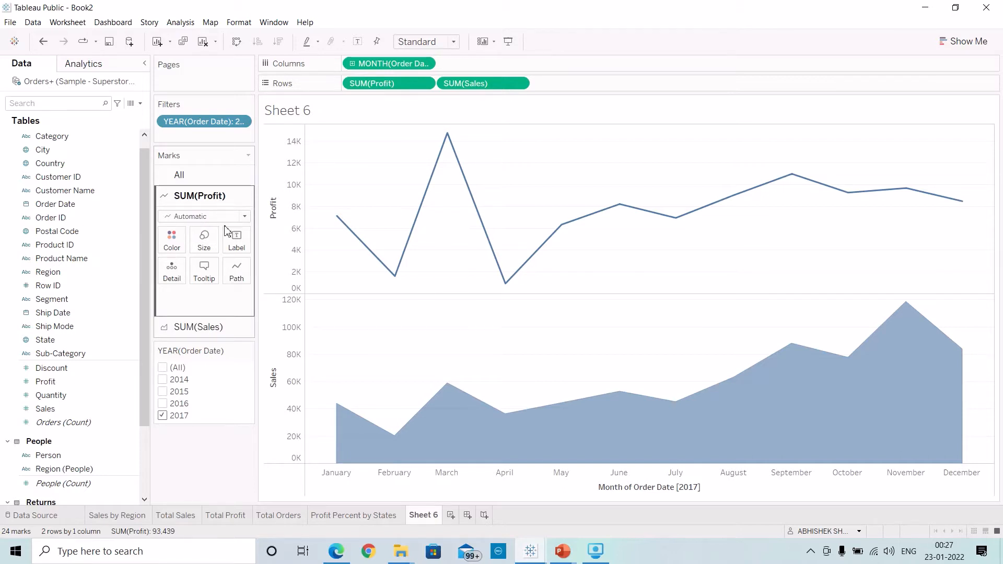
{"action": "left_click", "coordinate": [179, 242]}
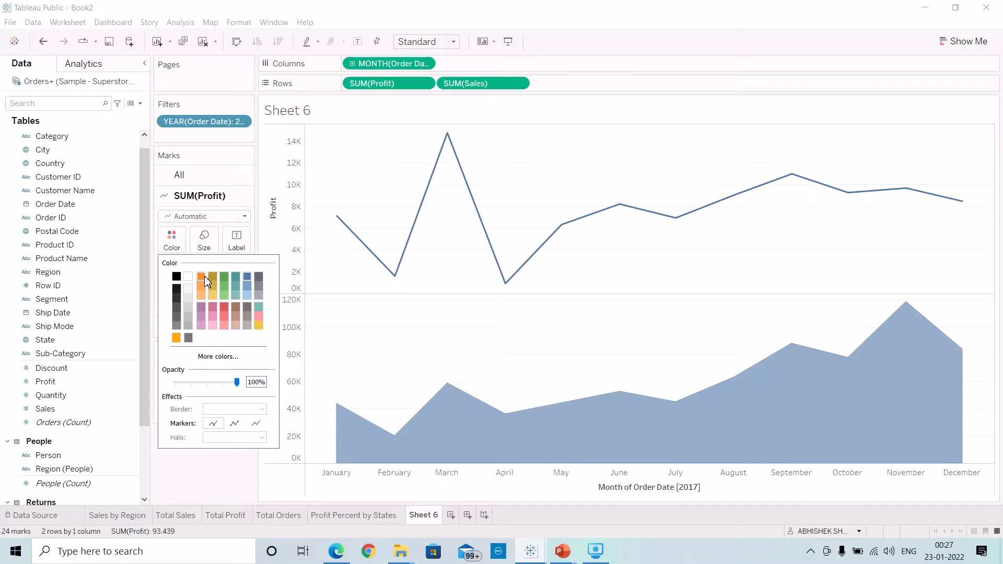
{"action": "left_click", "coordinate": [228, 474]}
{"action": "left_click_drag", "start_coordinate": [405, 85], "coordinate": [172, 240]}
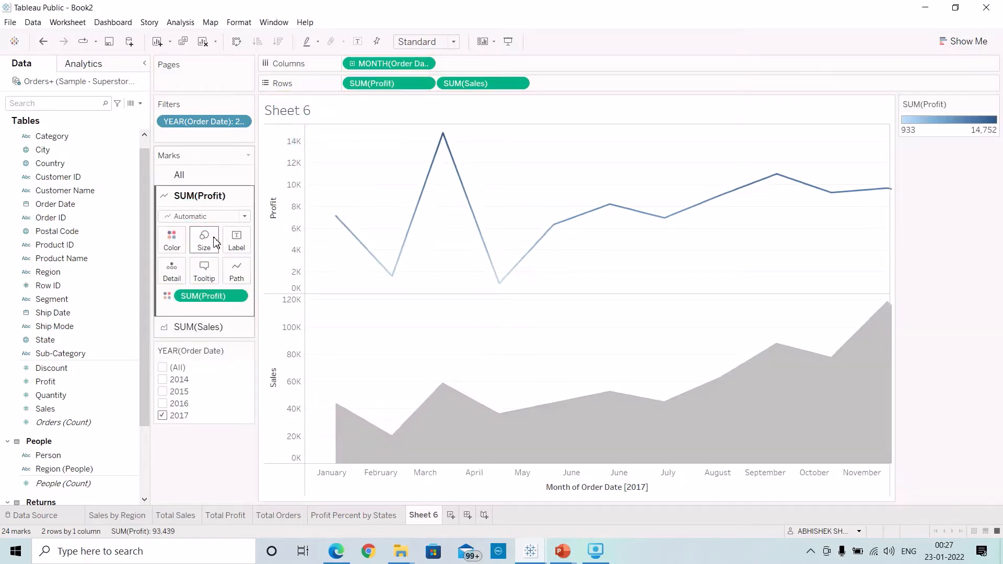
Apply the Orange-Blue Diverging palette to the Profit line and hide its color legend.
{"action": "left_click", "coordinate": [171, 241]}
{"action": "left_click", "coordinate": [241, 279]}
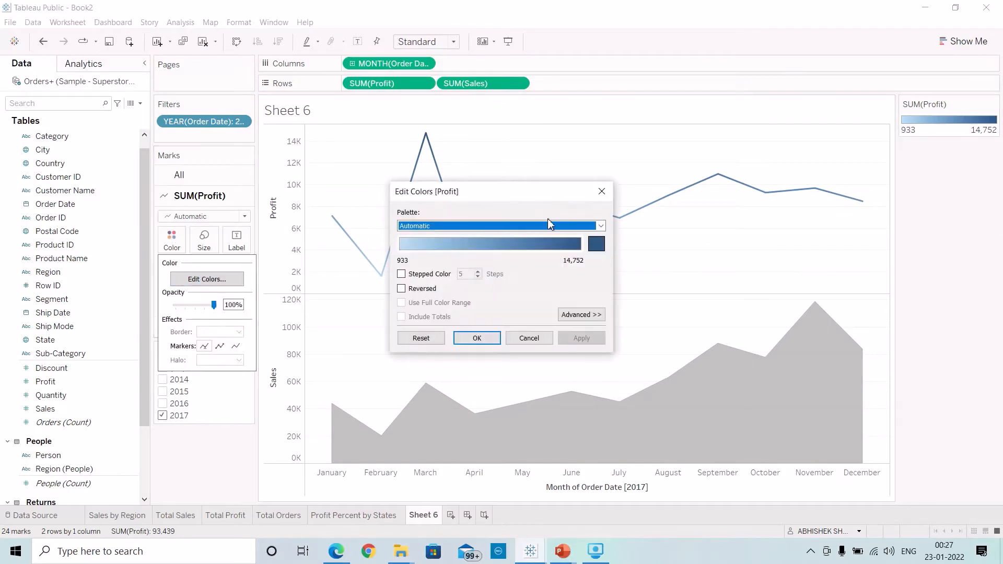
{"action": "left_click", "coordinate": [600, 226]}
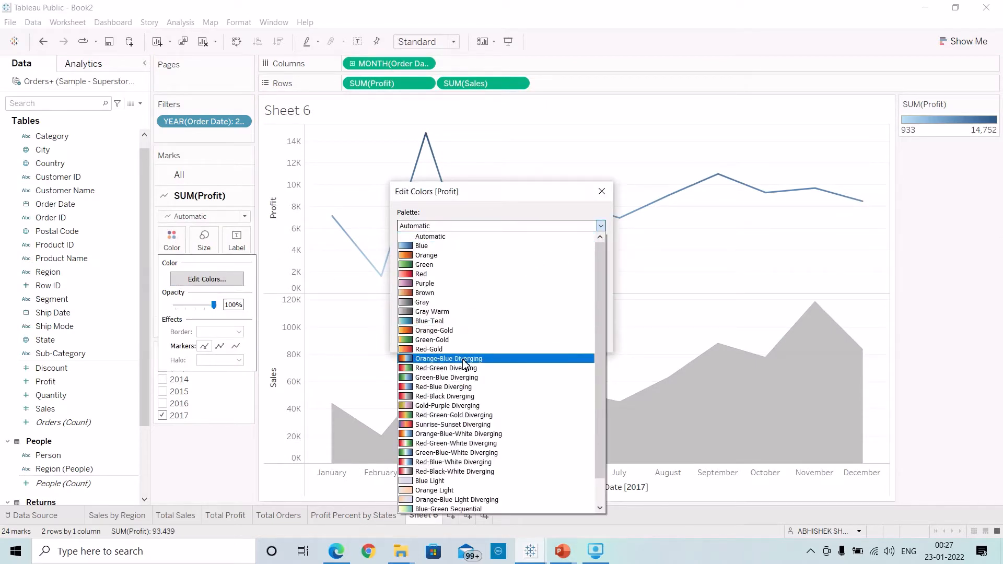
{"action": "left_click", "coordinate": [464, 361]}
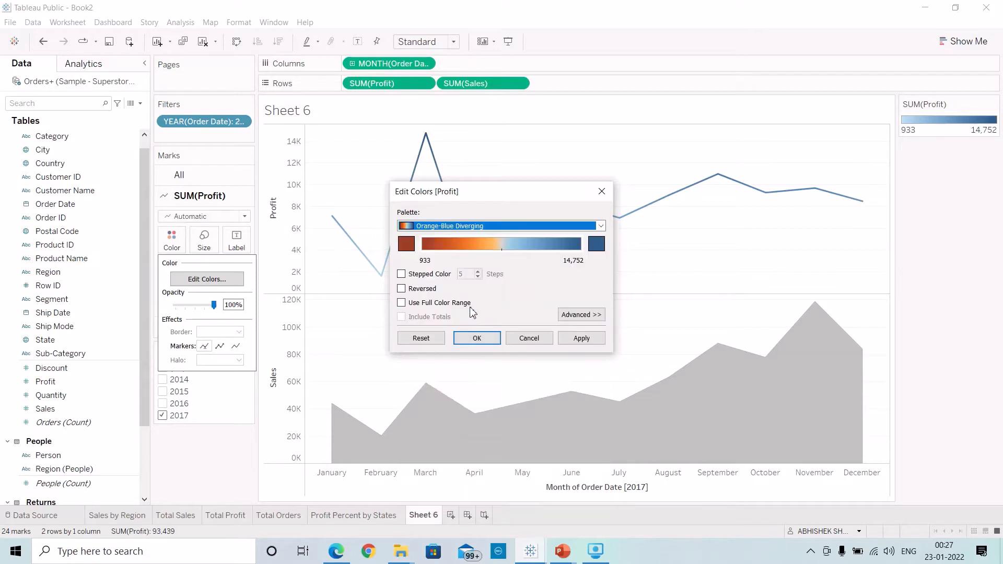
{"action": "left_click", "coordinate": [578, 338]}
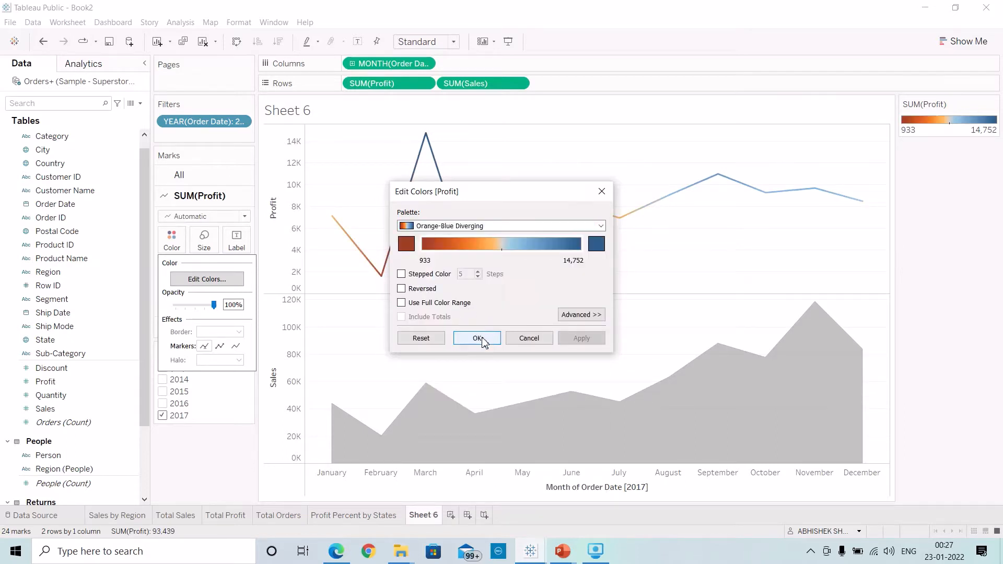
{"action": "left_click", "coordinate": [480, 337]}
{"action": "left_click", "coordinate": [993, 104]}
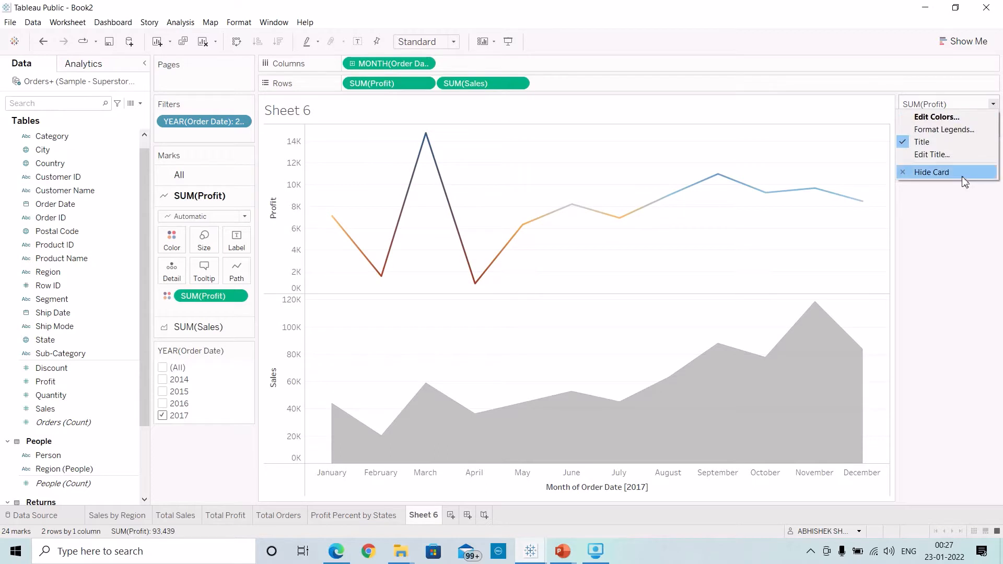
{"action": "left_click", "coordinate": [963, 175]}
Color the Sales area by the sum of Sales and hide its color legend.
{"action": "left_click", "coordinate": [226, 328]}
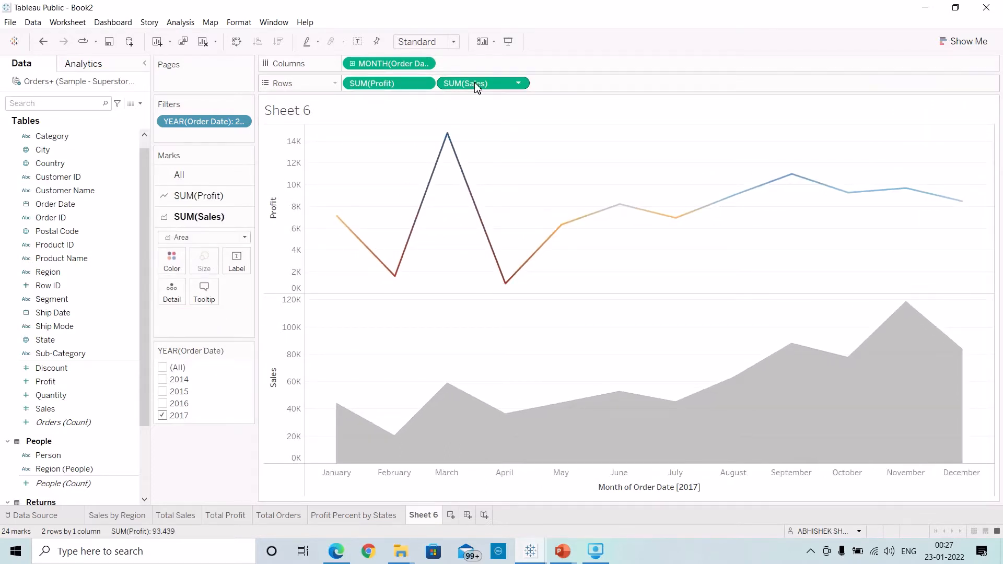
{"action": "left_click_drag", "start_coordinate": [475, 85], "coordinate": [172, 261]}
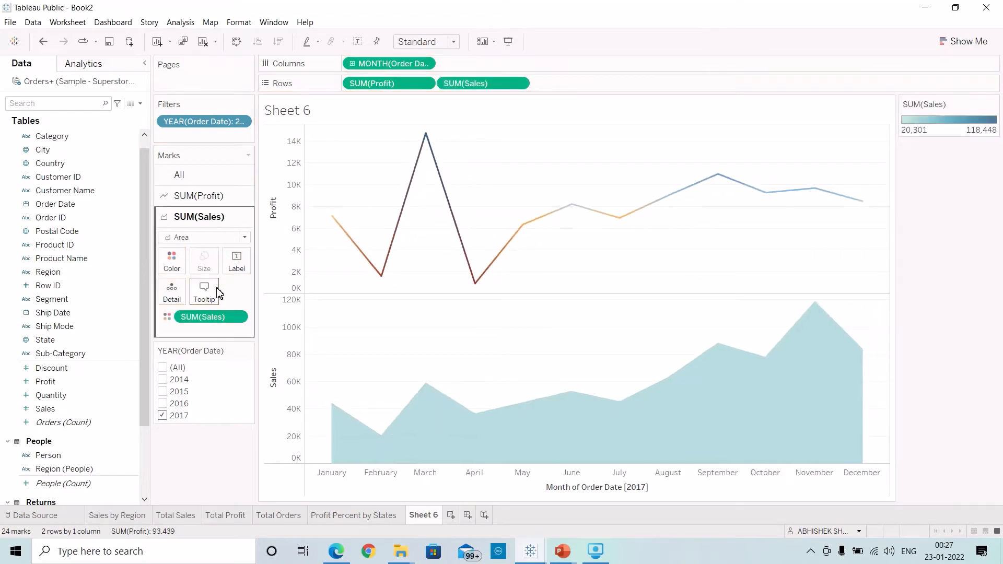
{"action": "left_click", "coordinate": [991, 105]}
{"action": "left_click", "coordinate": [967, 170]}
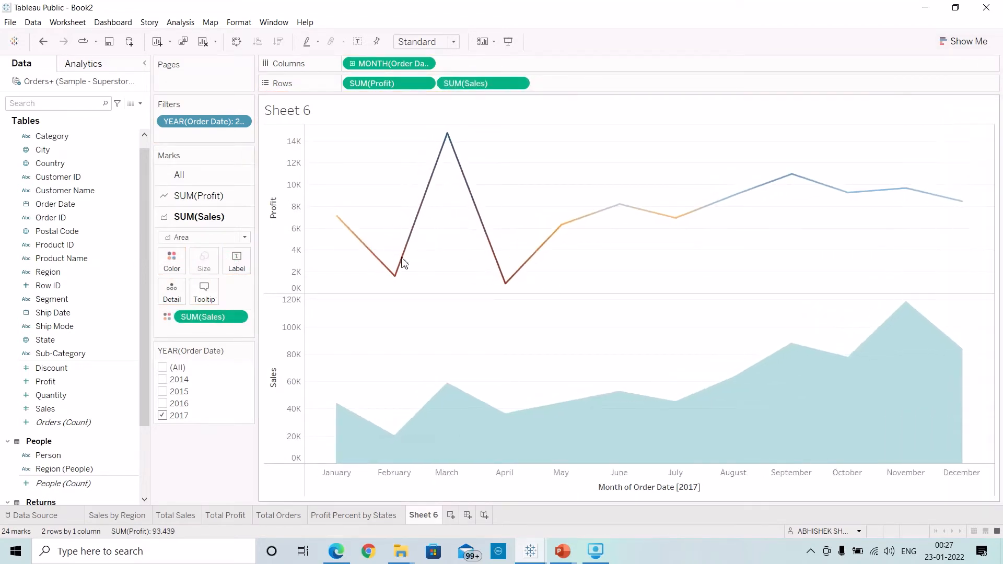
Combine the Profit and Sales charts into one dual-axis chart.
{"action": "left_click", "coordinate": [519, 84]}
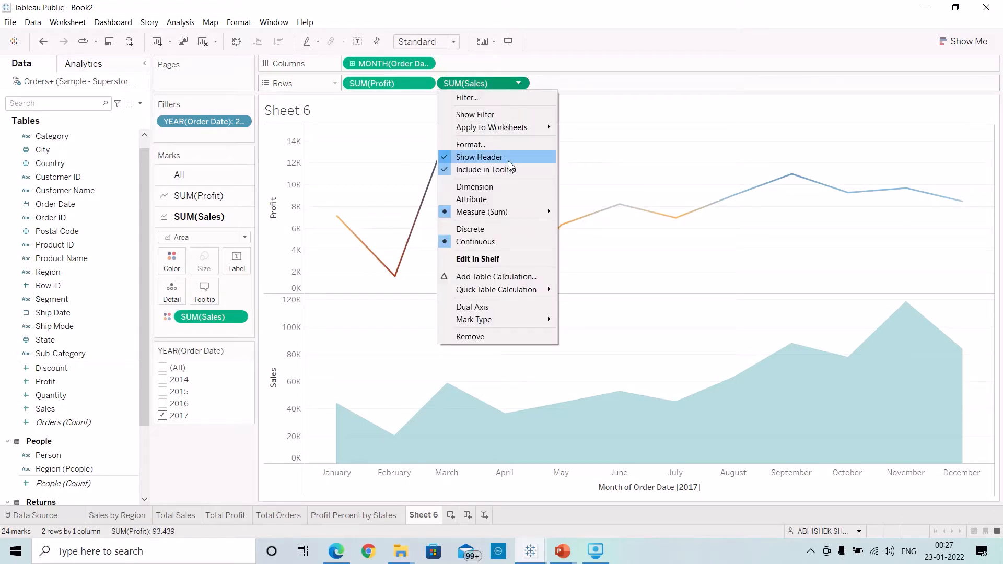
{"action": "left_click", "coordinate": [538, 308]}
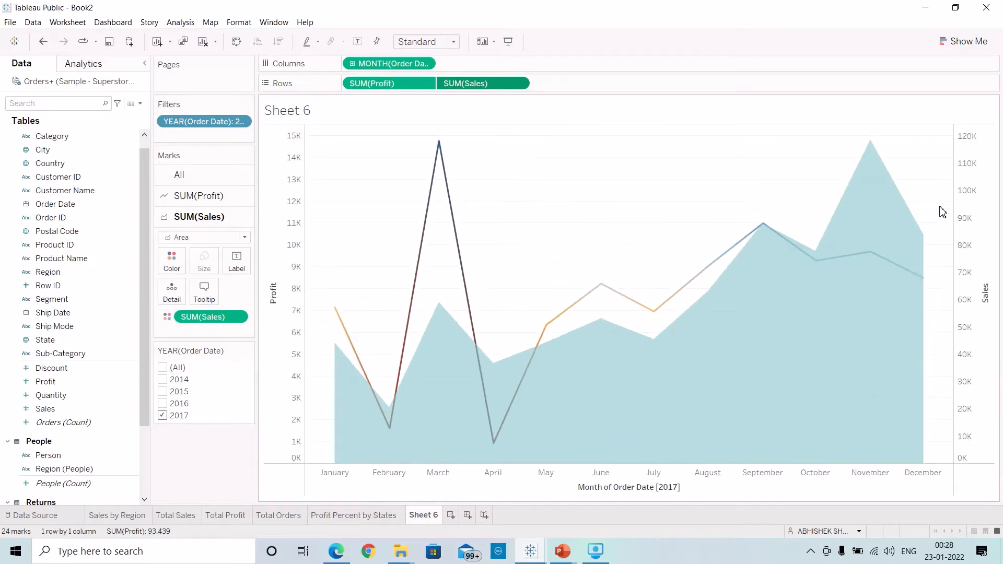
Try synchronizing the Sales axis with the Profit axis, and undo it.
{"action": "right_click", "coordinate": [981, 212]}
{"action": "left_click", "coordinate": [965, 272]}
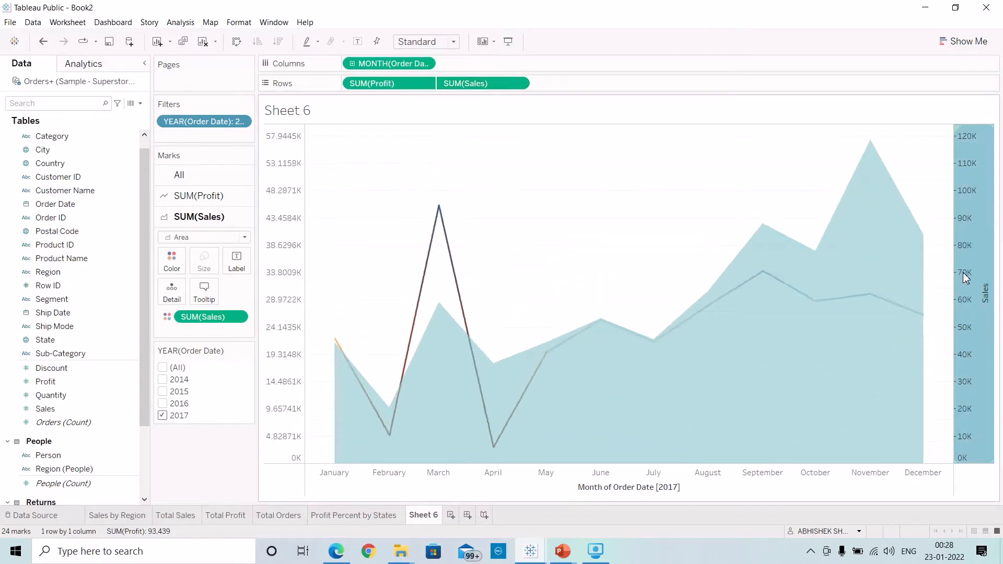
{"action": "key", "text": "ctrl+z"}
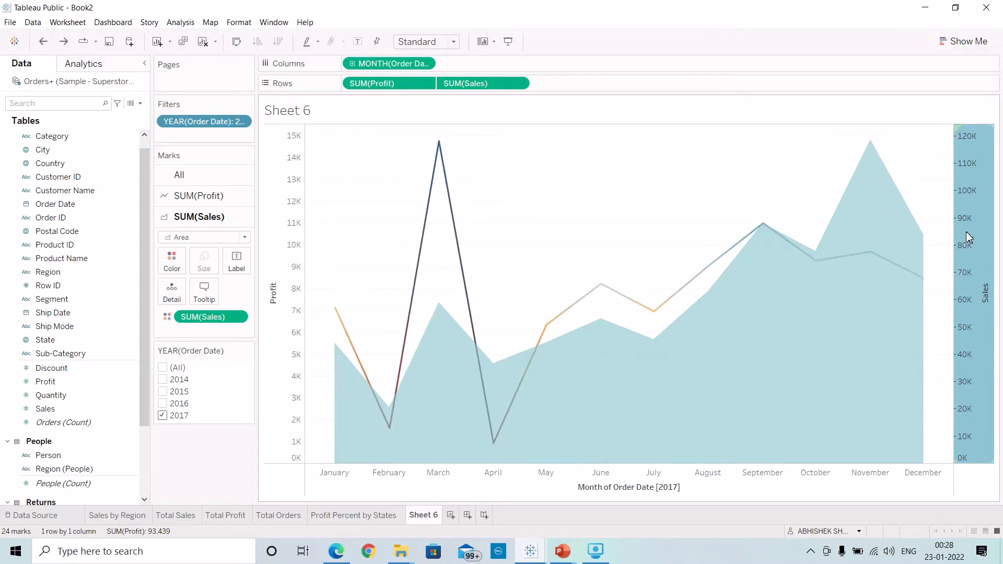
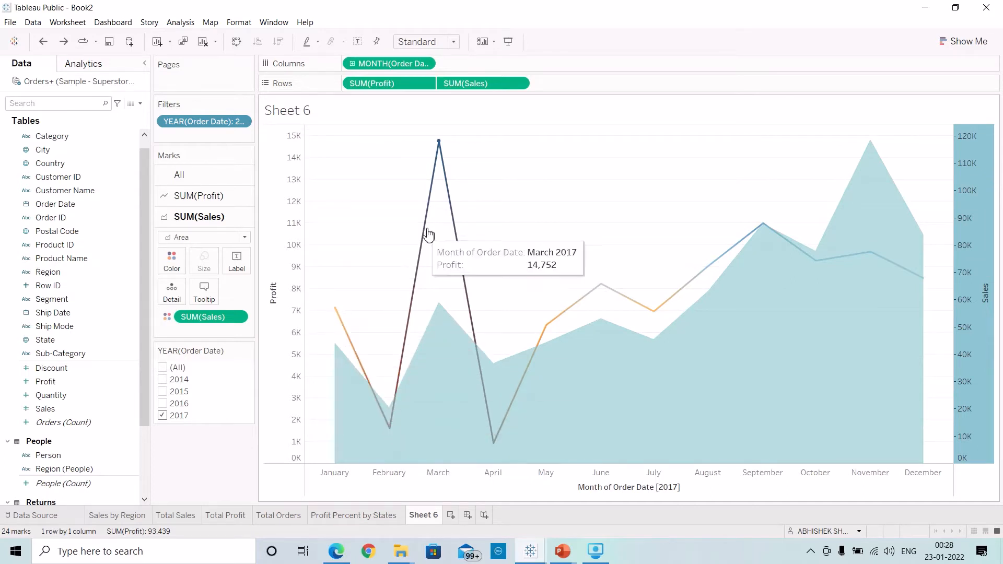
Move the Profit marks in front of the Sales area and hide the headers of both the Sales and Profit axes.
{"action": "right_click", "coordinate": [277, 230]}
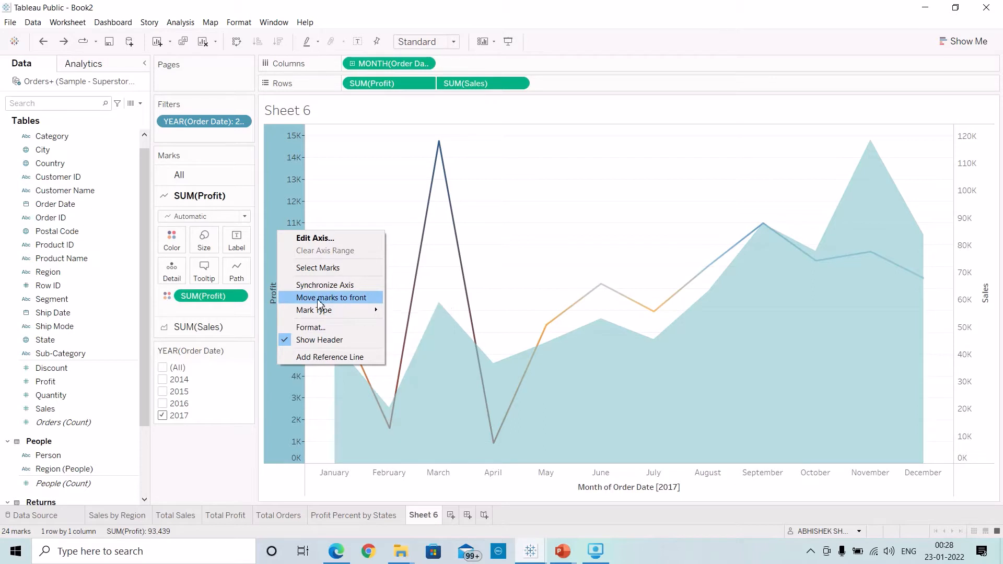
{"action": "left_click", "coordinate": [353, 298]}
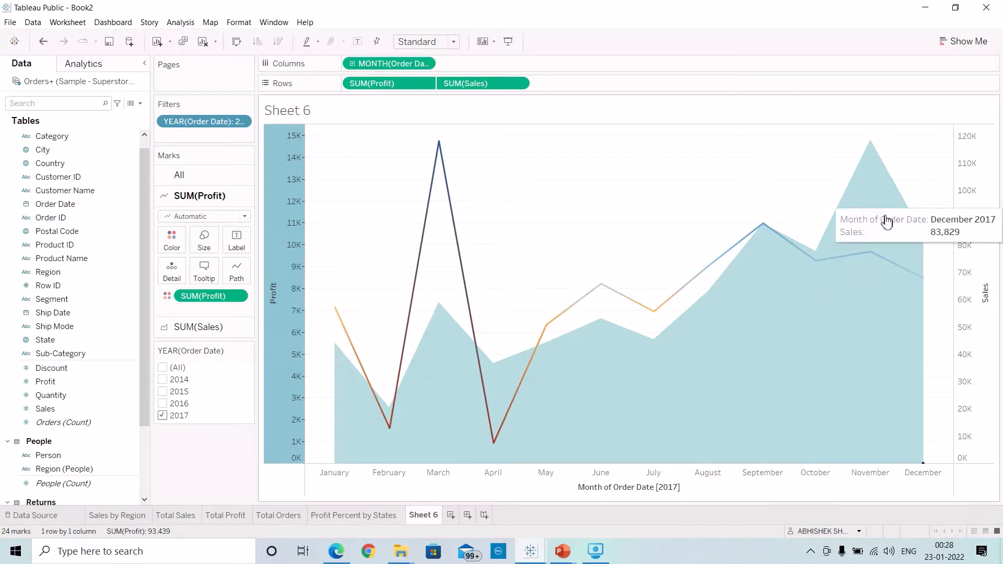
{"action": "right_click", "coordinate": [985, 219]}
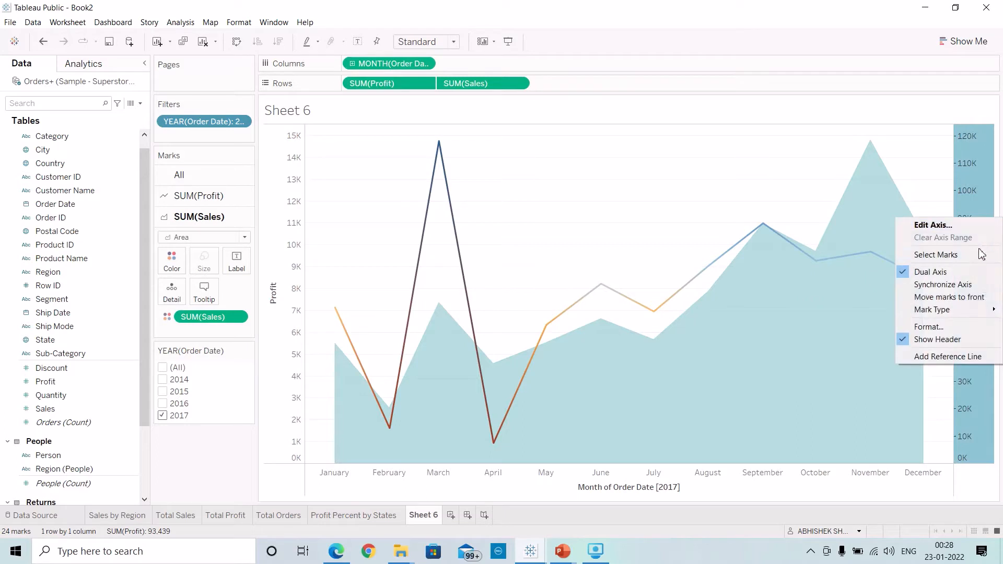
{"action": "left_click", "coordinate": [958, 340]}
{"action": "right_click", "coordinate": [287, 251]}
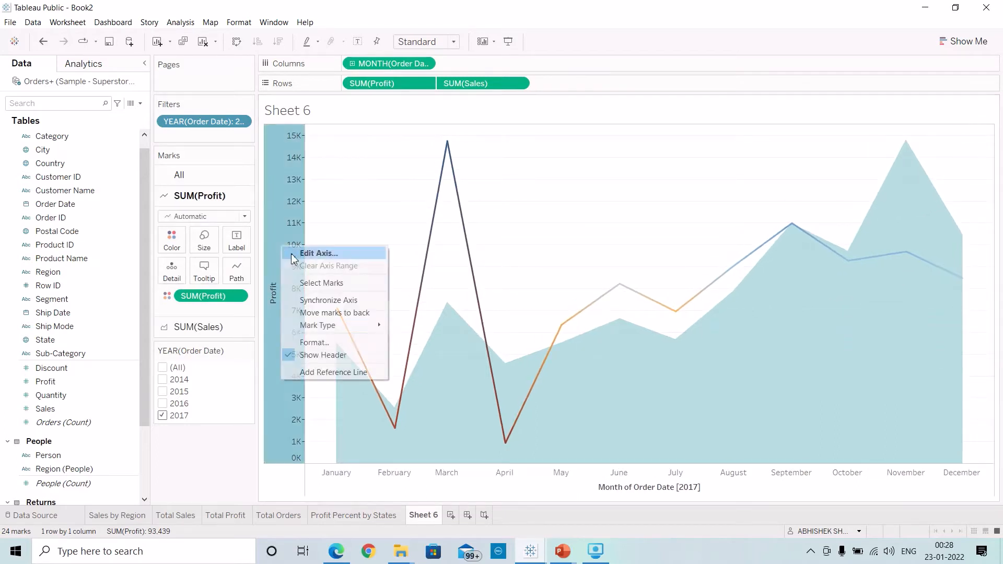
{"action": "left_click", "coordinate": [316, 355]}
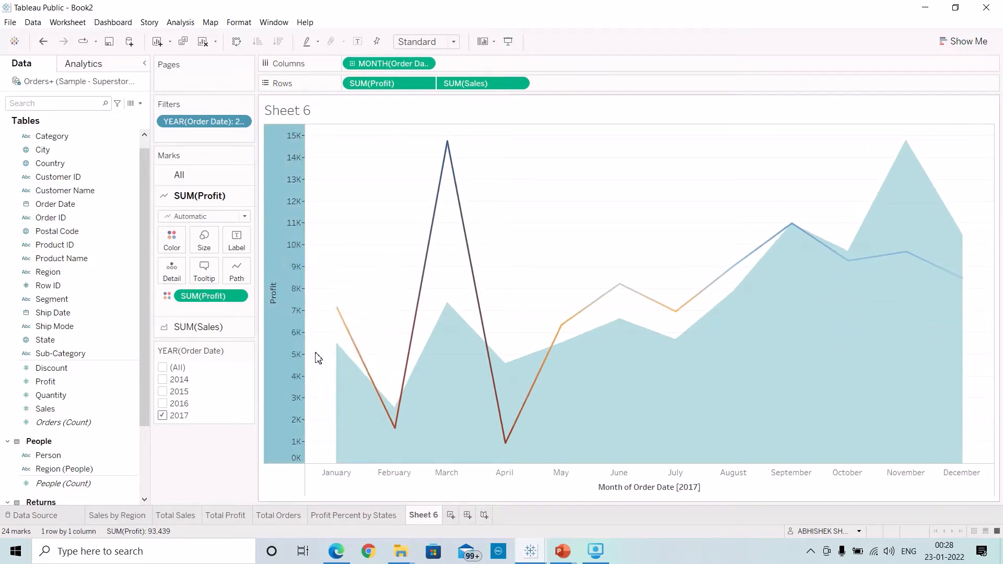
Remove the title of the Month of Order Date axis.
{"action": "right_click", "coordinate": [527, 479]}
{"action": "left_click", "coordinate": [561, 415]}
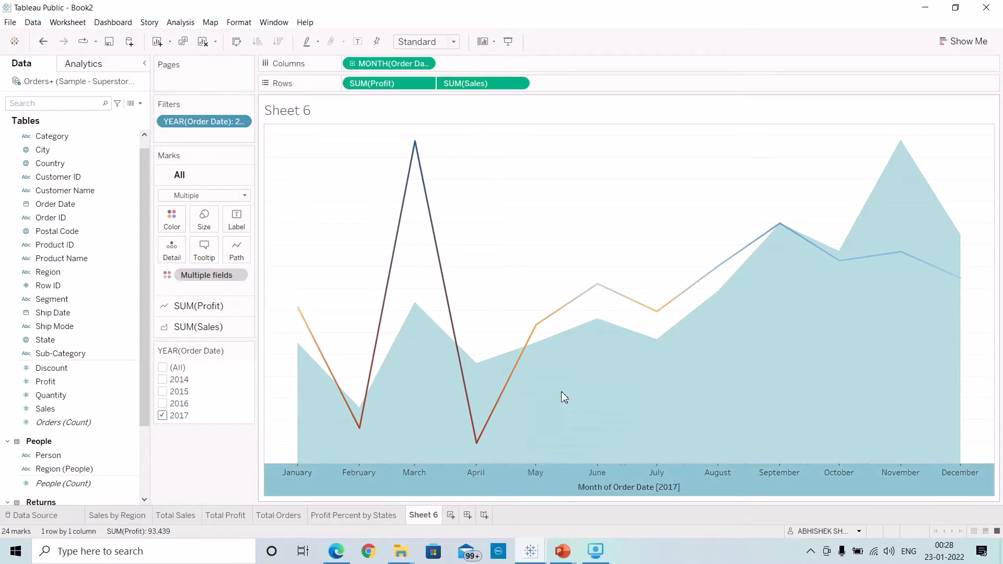
{"action": "left_click", "coordinate": [467, 374]}
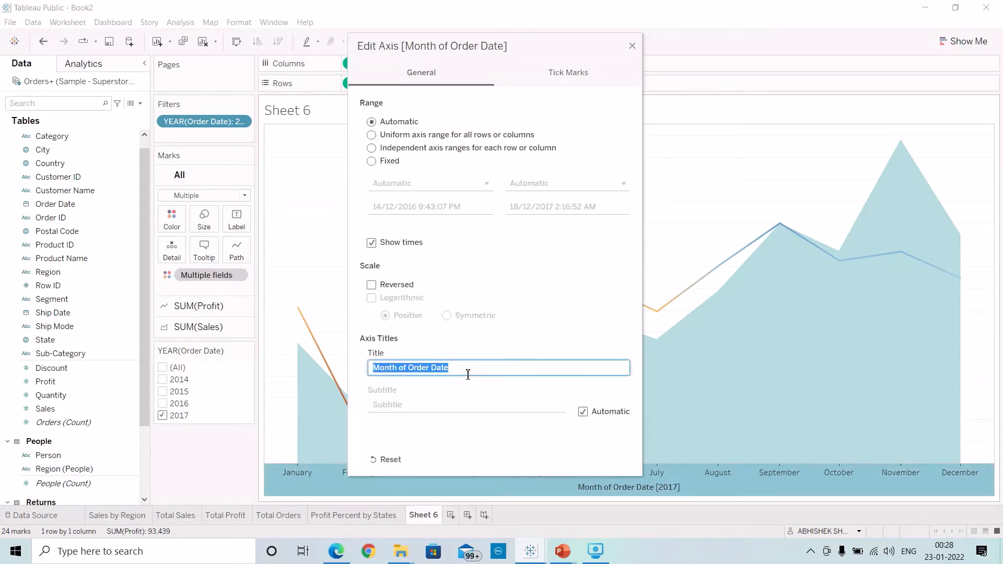
{"action": "key", "text": "BackSpace"}
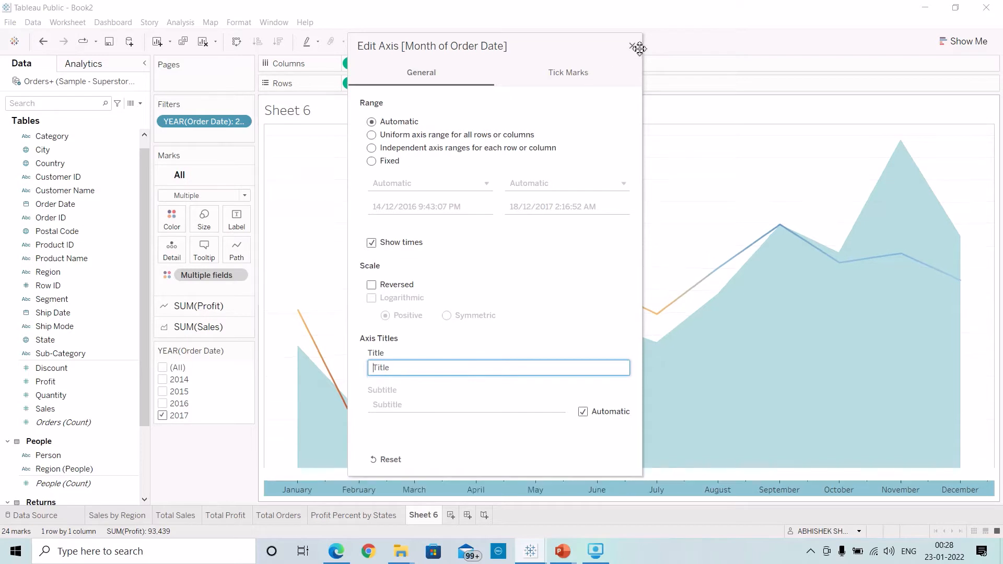
{"action": "left_click", "coordinate": [631, 46]}
Format the dates on the month axis with the custom format mmm for abbreviated month names.
{"action": "right_click", "coordinate": [422, 485]}
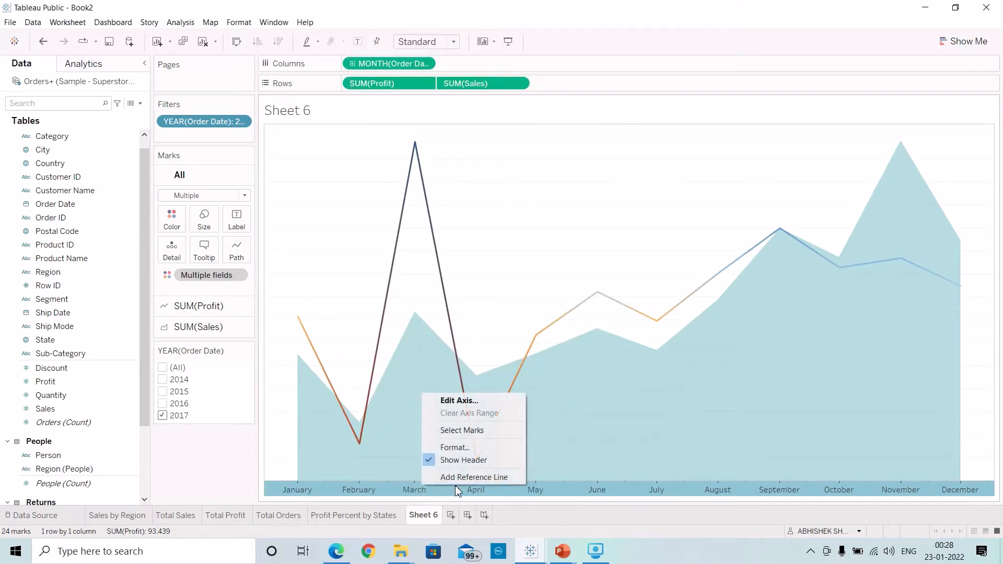
{"action": "left_click", "coordinate": [465, 452]}
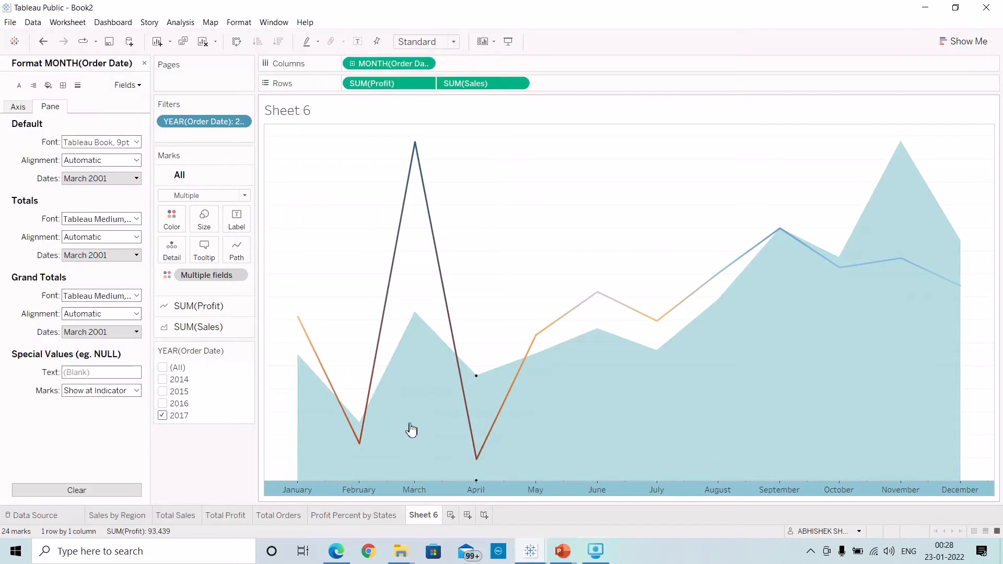
{"action": "left_click", "coordinate": [19, 107]}
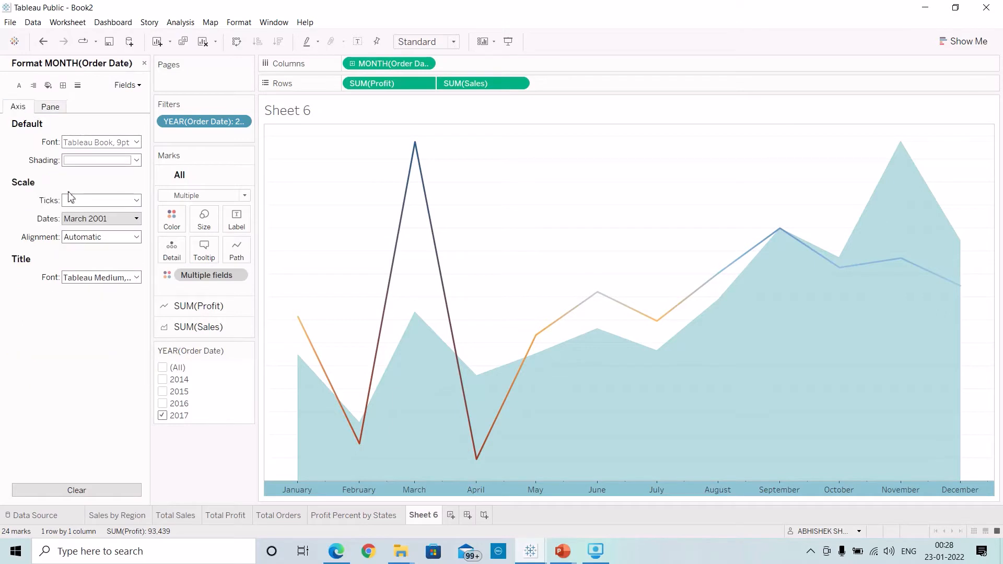
{"action": "left_click", "coordinate": [101, 219]}
{"action": "scroll", "coordinate": [110, 340], "scroll_direction": "down", "scroll_amount": 3}
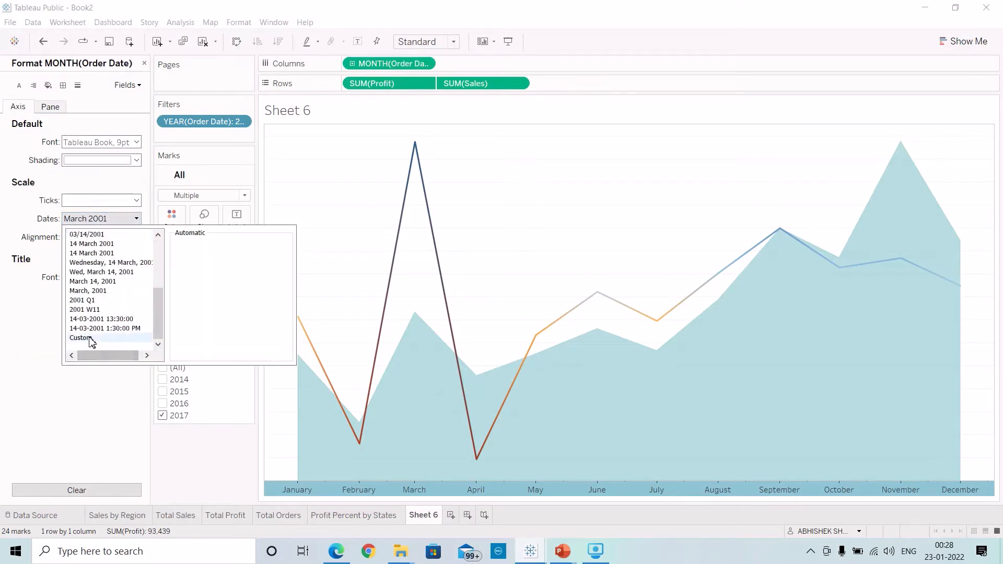
{"action": "left_click", "coordinate": [94, 337]}
{"action": "left_click", "coordinate": [190, 256]}
{"action": "type", "text": "mmm"}
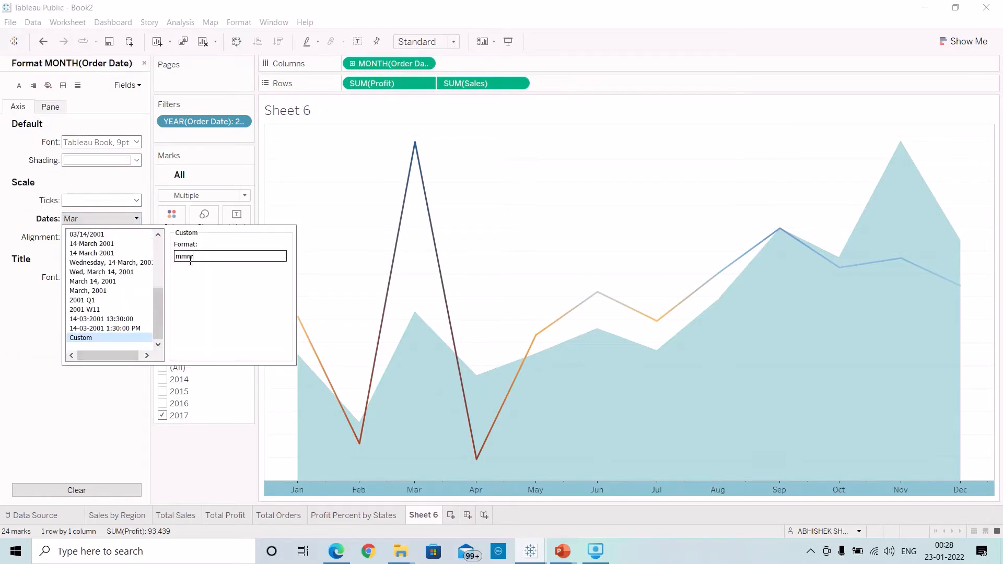
{"action": "left_click", "coordinate": [130, 444]}
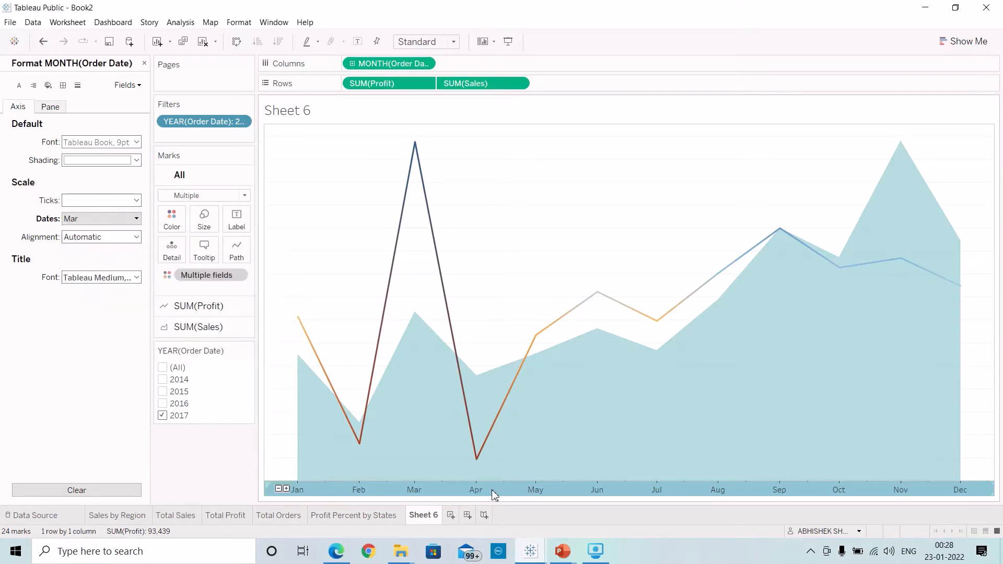
{"action": "left_click", "coordinate": [144, 63]}
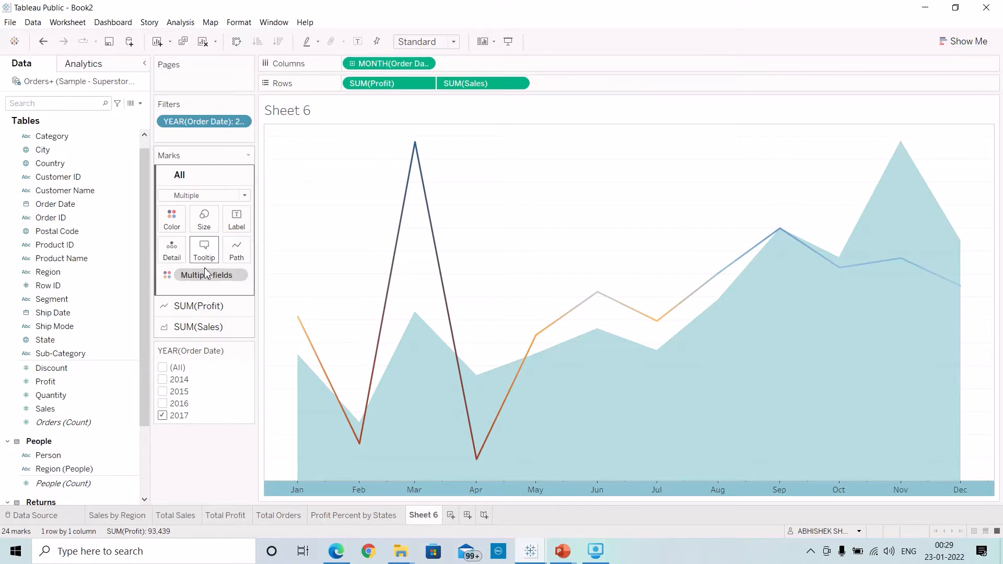
Remove the "Month of Order Date:" label from the tooltip of the Profit marks.
{"action": "left_click", "coordinate": [204, 250]}
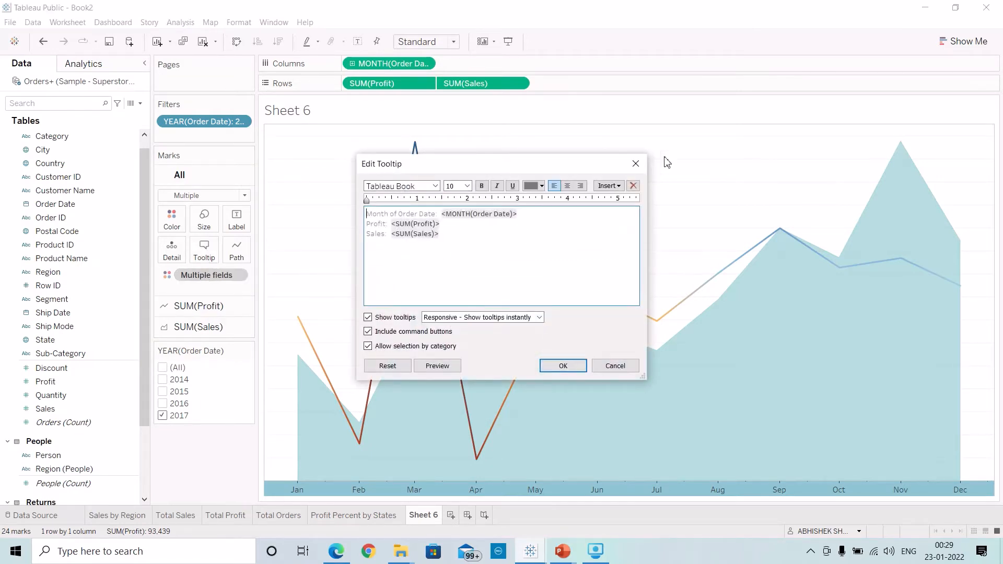
{"action": "left_click", "coordinate": [635, 163]}
{"action": "left_click", "coordinate": [199, 306]}
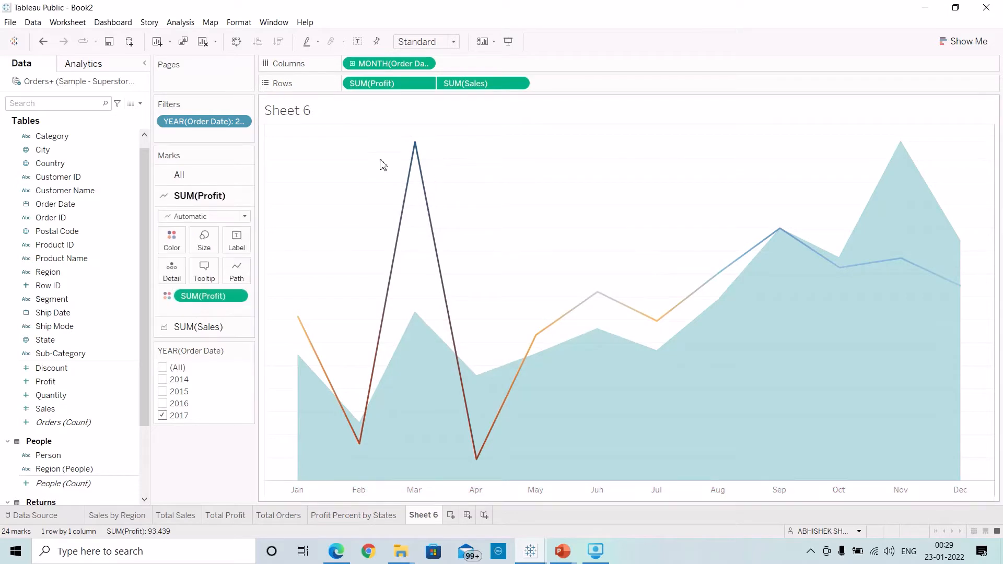
{"action": "mouse_move", "coordinate": [418, 150]}
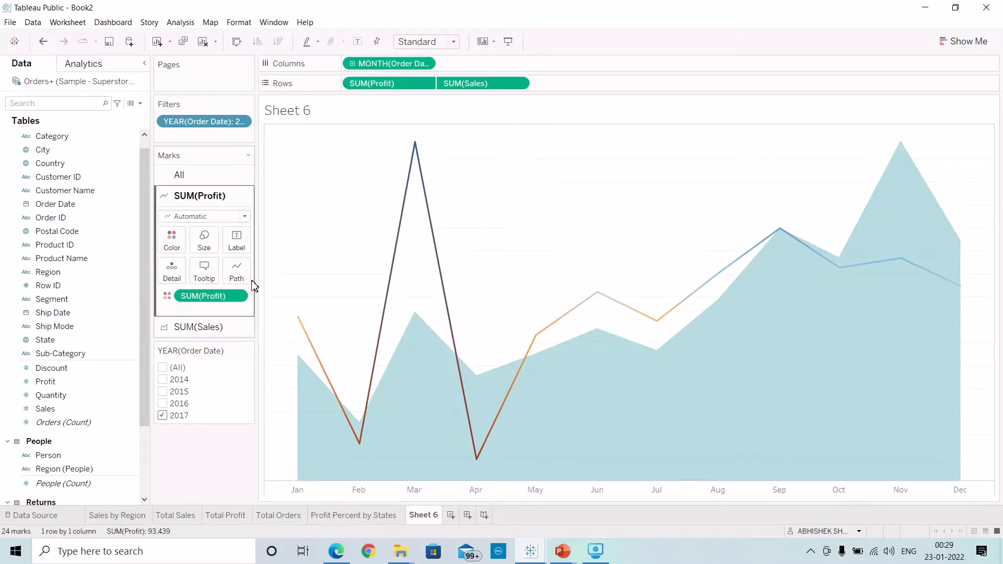
{"action": "left_click", "coordinate": [204, 271]}
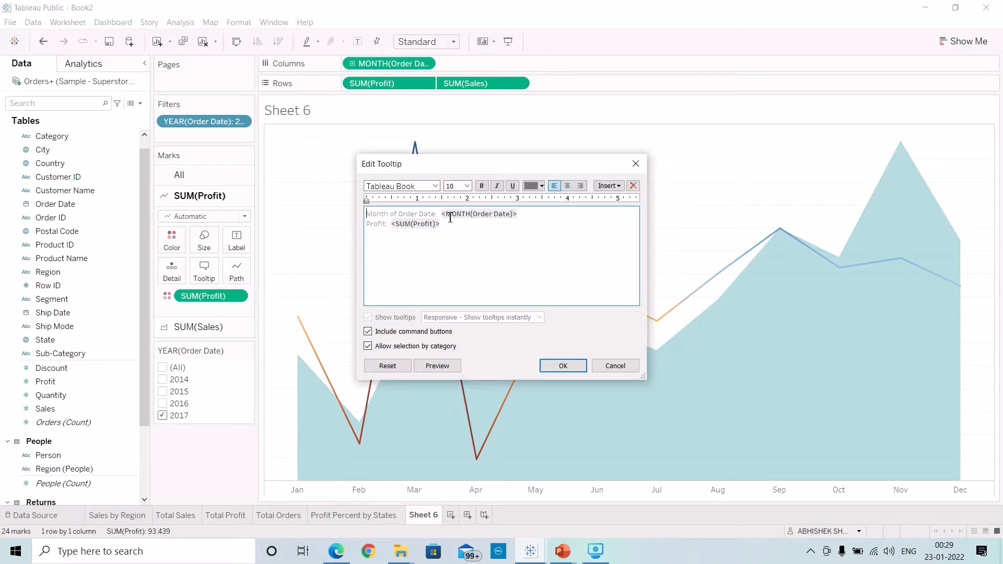
{"action": "left_click_drag", "start_coordinate": [446, 218], "coordinate": [324, 218]}
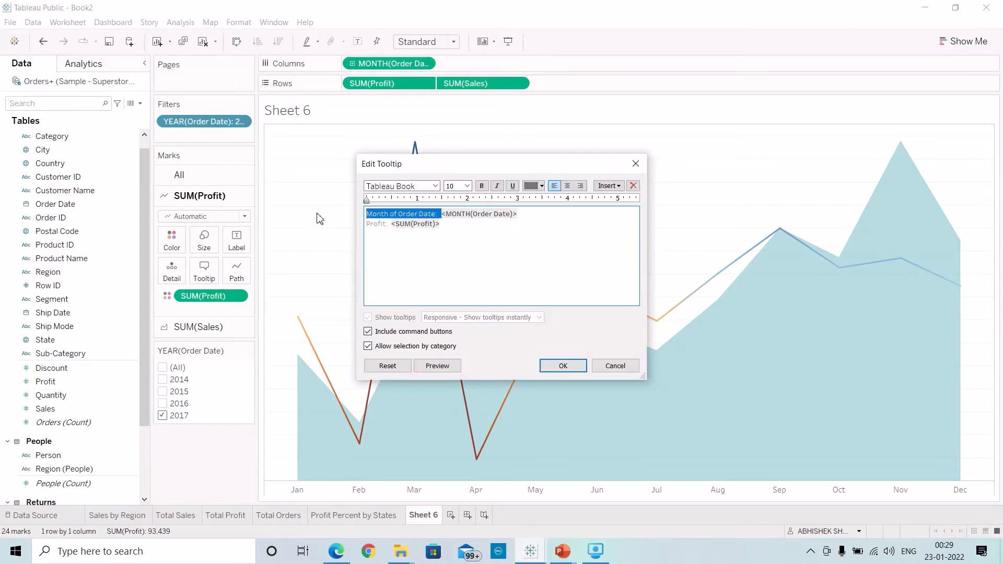
{"action": "key", "text": "BackSpace"}
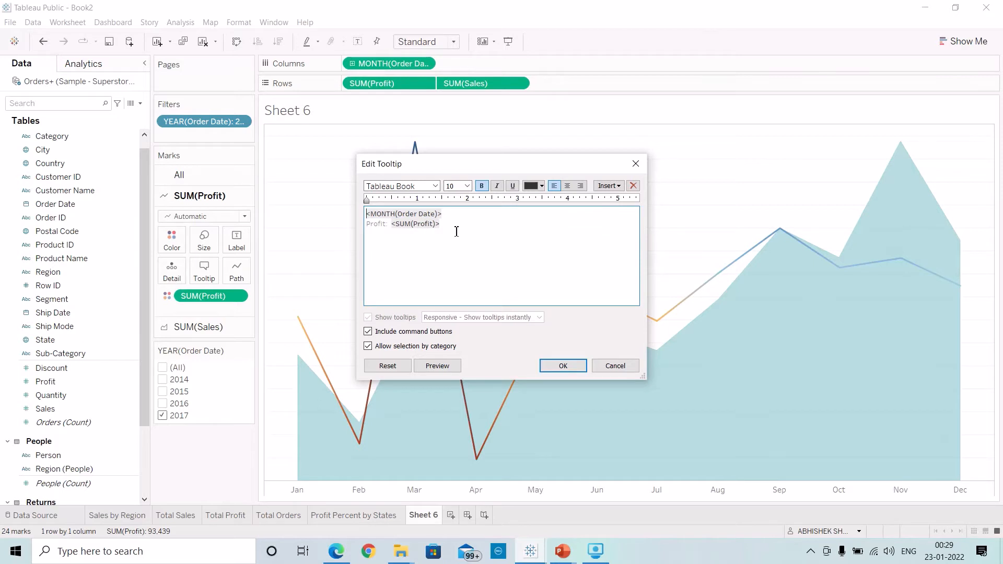
Format the MONTH(Order Date) field in the Profit tooltip at size 12 in orange.
{"action": "left_click_drag", "start_coordinate": [454, 218], "coordinate": [366, 214]}
{"action": "left_click", "coordinate": [467, 186]}
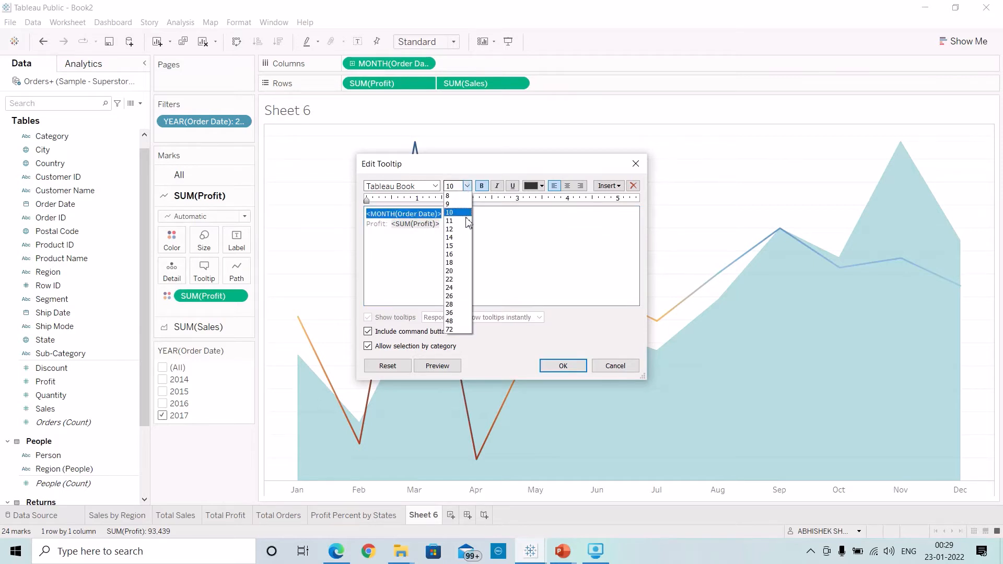
{"action": "left_click", "coordinate": [461, 234]}
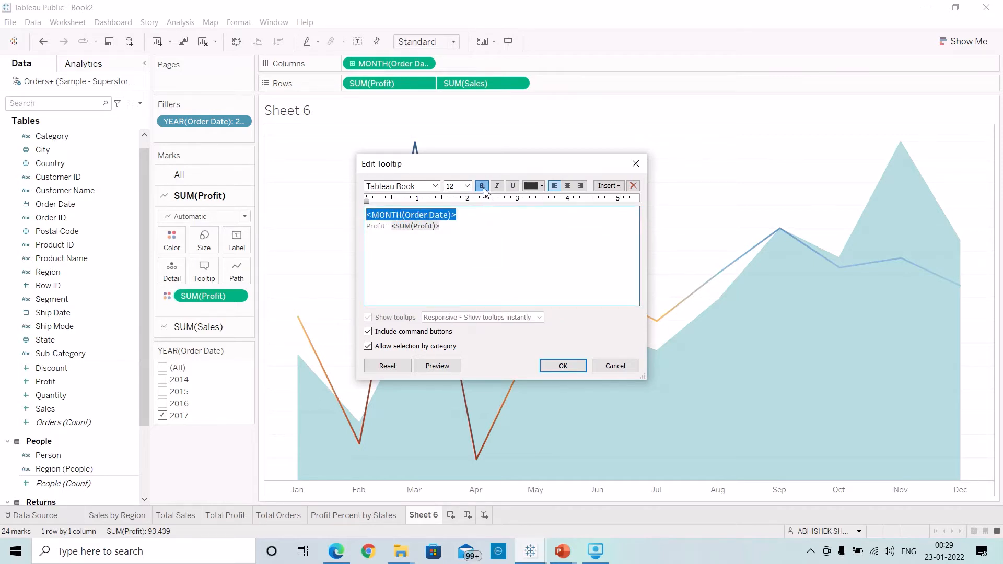
{"action": "left_click", "coordinate": [542, 186]}
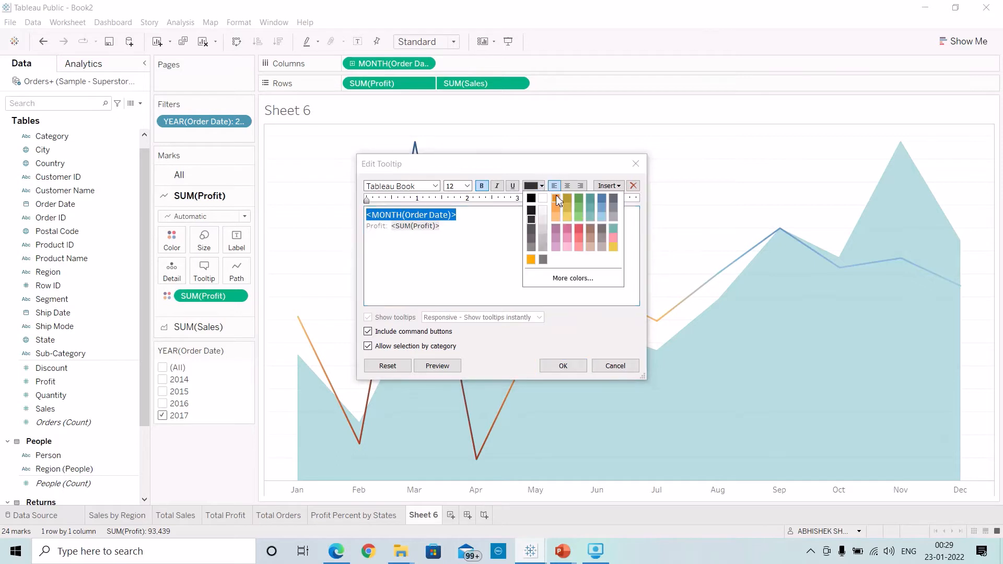
{"action": "left_click", "coordinate": [557, 200]}
{"action": "left_click", "coordinate": [453, 233]}
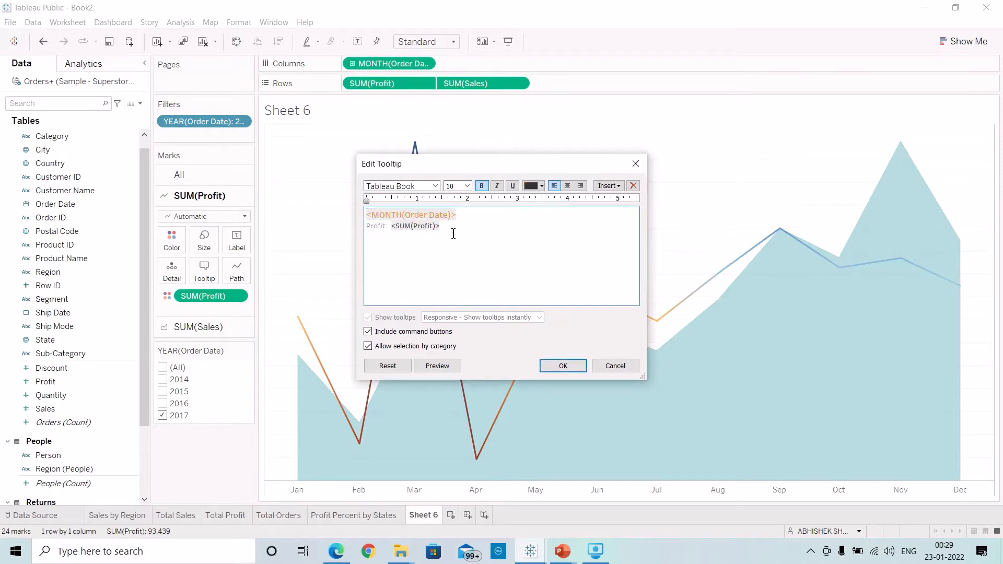
Darken the Profit line of the tooltip text and disable its command buttons and selection by category.
{"action": "left_click_drag", "start_coordinate": [459, 234], "coordinate": [377, 235]}
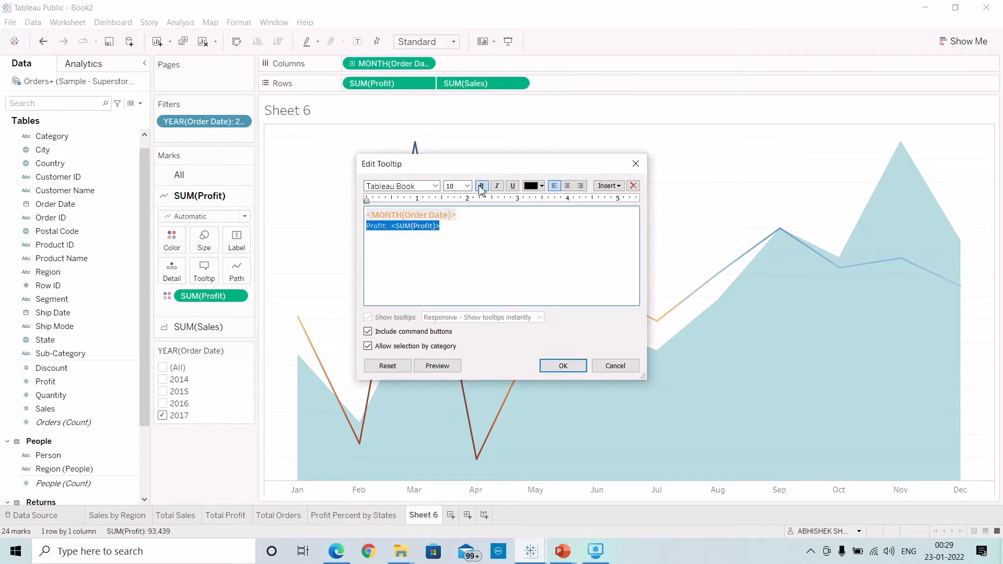
{"action": "left_click", "coordinate": [495, 216]}
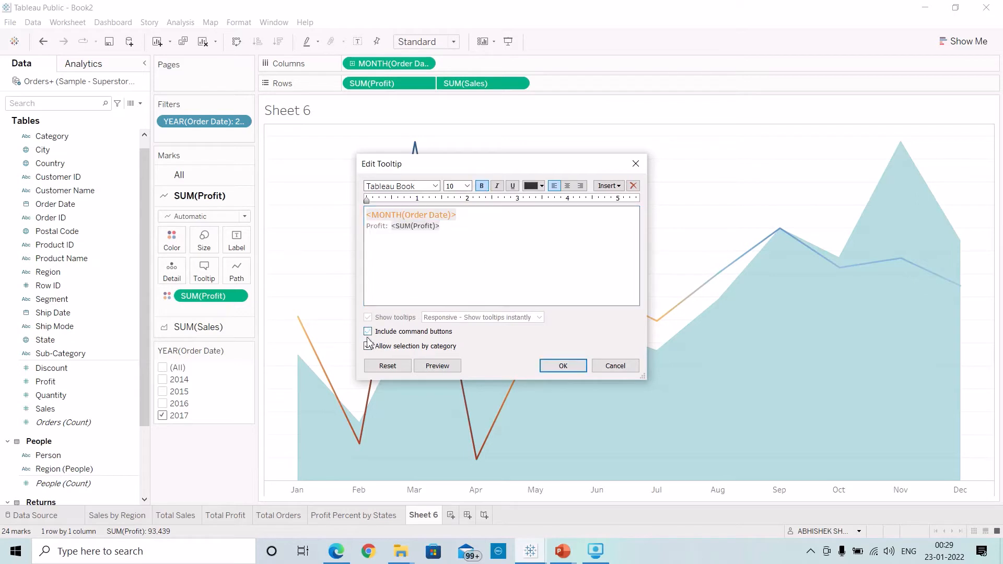
{"action": "left_click", "coordinate": [547, 361]}
{"action": "mouse_move", "coordinate": [423, 150]}
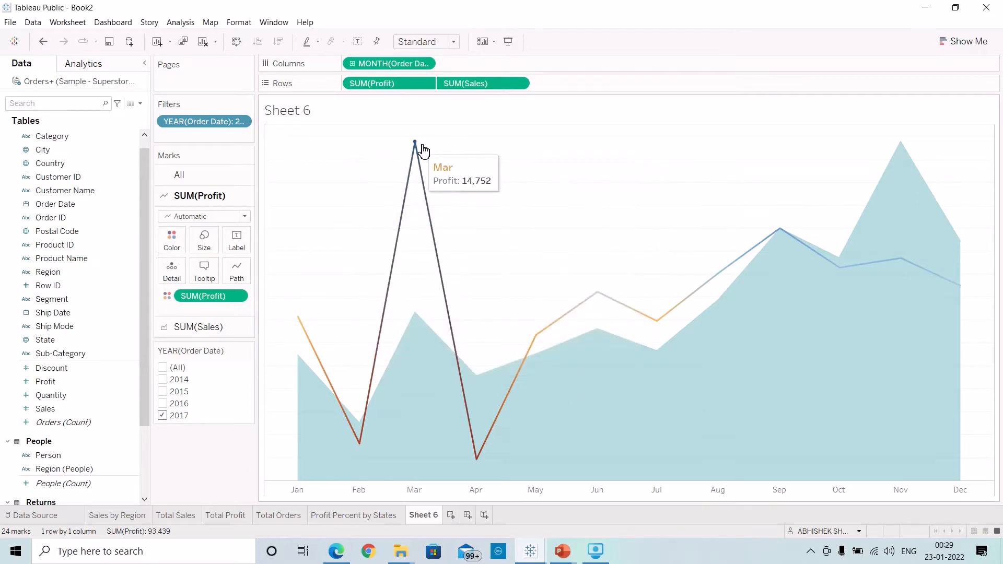
Format the Profit field's pane numbers as custom currency with 0 decimal places and a $ prefix, and check the tooltips on the line.
{"action": "left_click", "coordinate": [242, 295]}
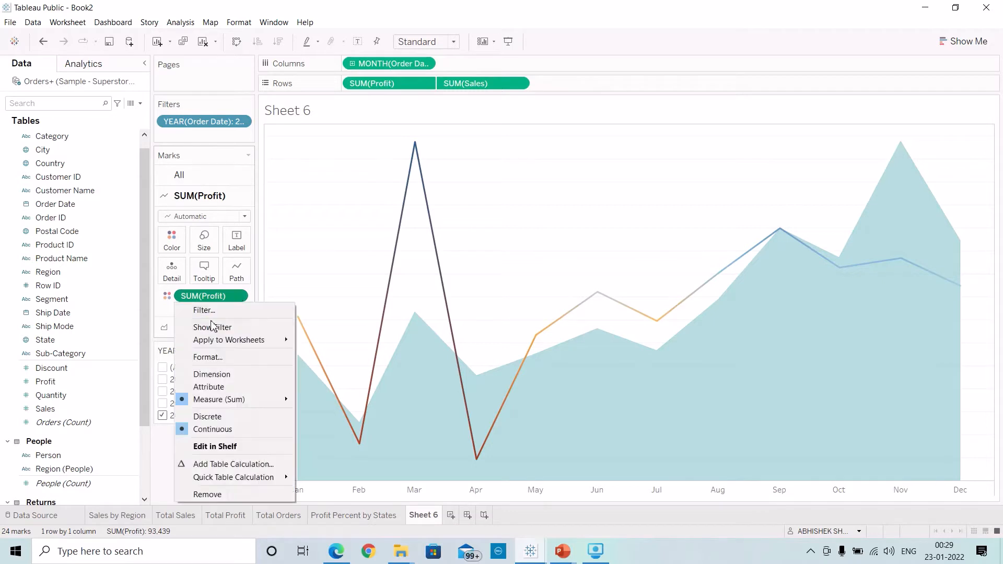
{"action": "left_click", "coordinate": [219, 357]}
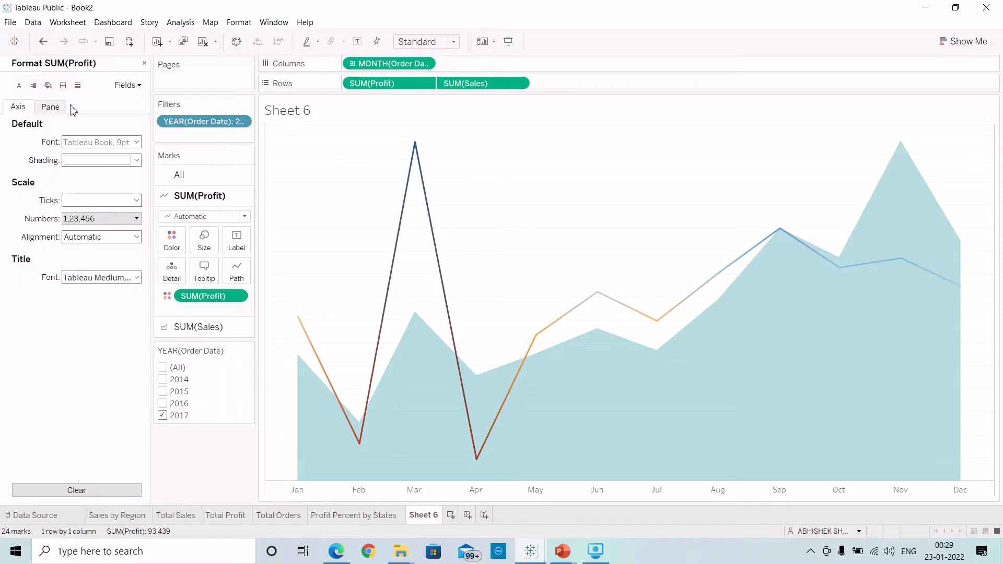
{"action": "left_click", "coordinate": [51, 108]}
{"action": "left_click", "coordinate": [125, 178]}
{"action": "left_click", "coordinate": [102, 232]}
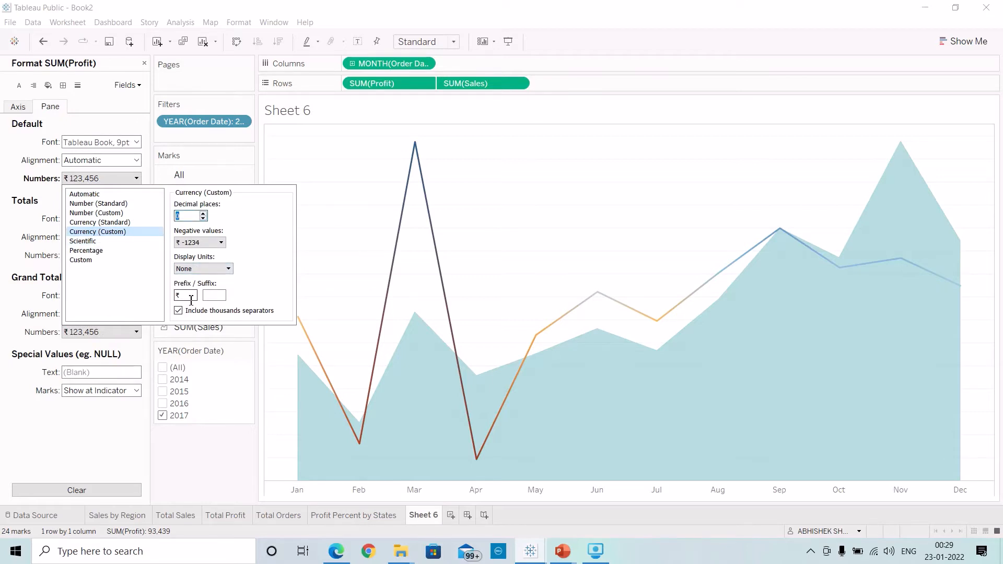
{"action": "key", "text": "BackSpace"}
{"action": "type", "text": "$"}
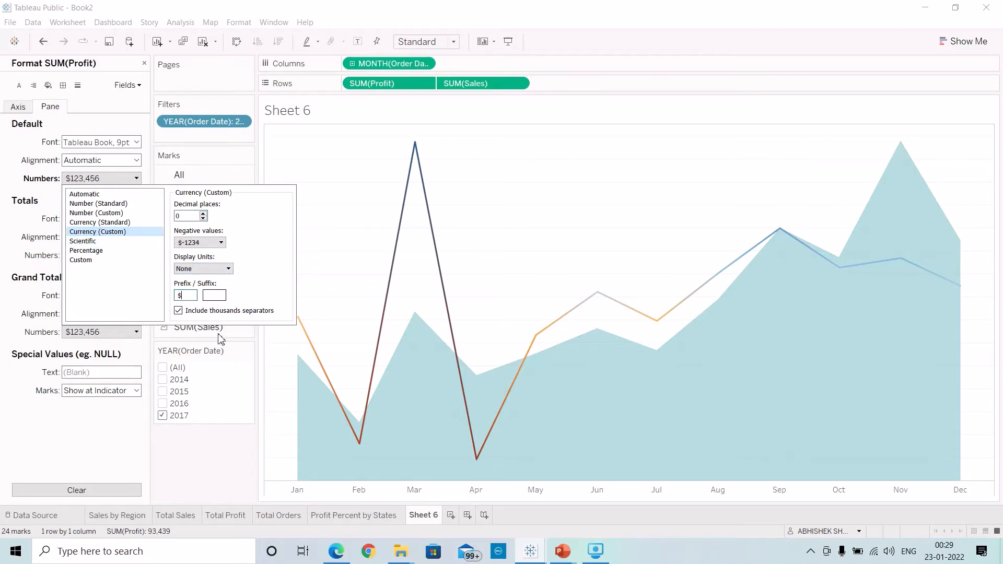
{"action": "left_click", "coordinate": [210, 467]}
{"action": "mouse_move", "coordinate": [307, 321]}
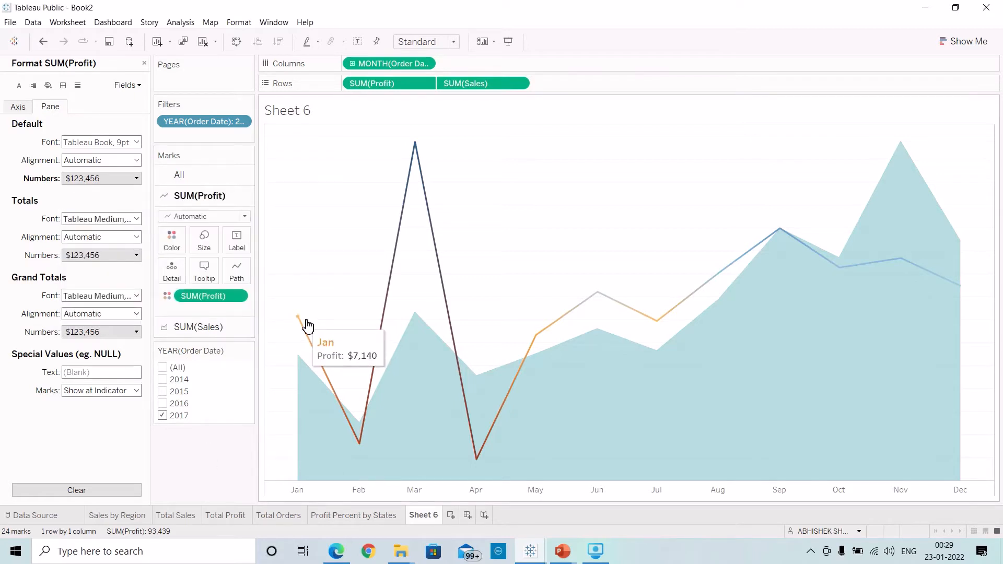
{"action": "mouse_move", "coordinate": [420, 152]}
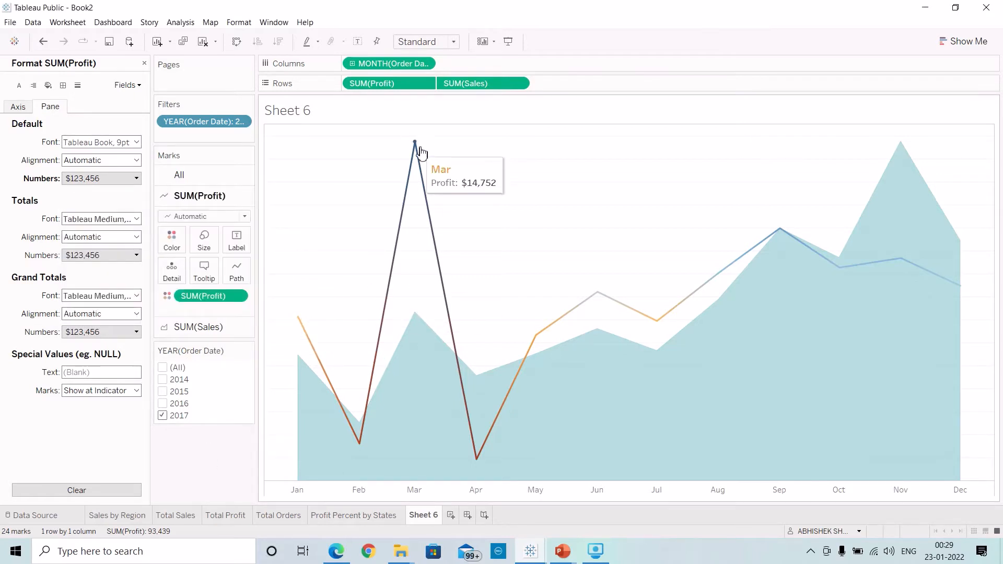
{"action": "mouse_move", "coordinate": [365, 450]}
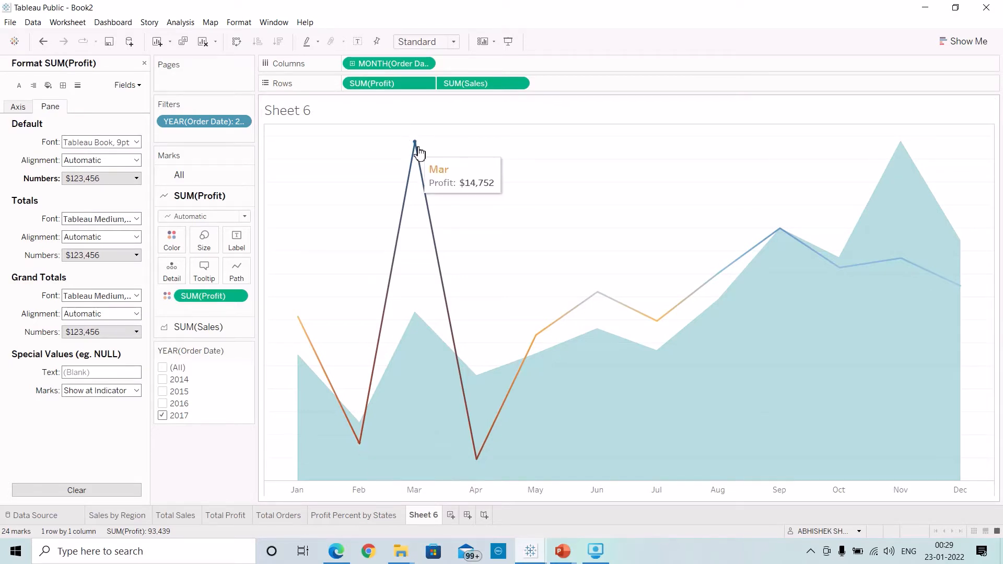
{"action": "left_click", "coordinate": [144, 63]}
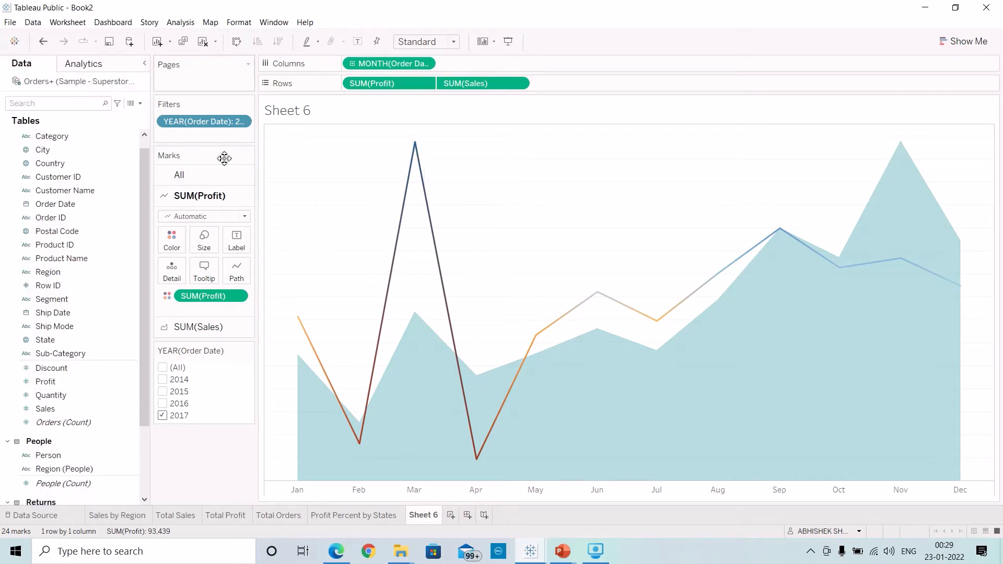
Remove the "Month of Order Date:" label from the Sales marks tooltip and set its MONTH(Order Date) field to size 12.
{"action": "left_click", "coordinate": [207, 328]}
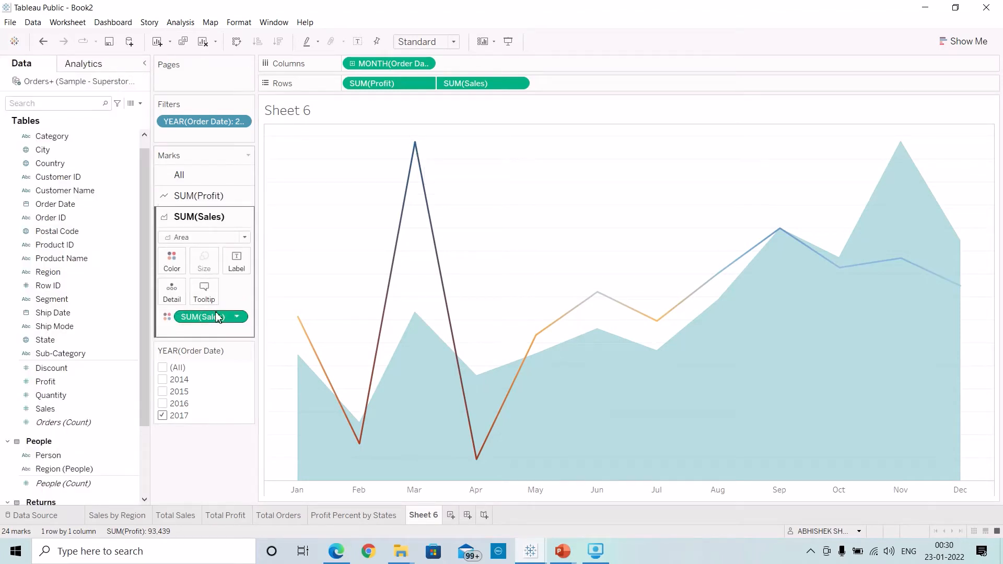
{"action": "left_click", "coordinate": [206, 292]}
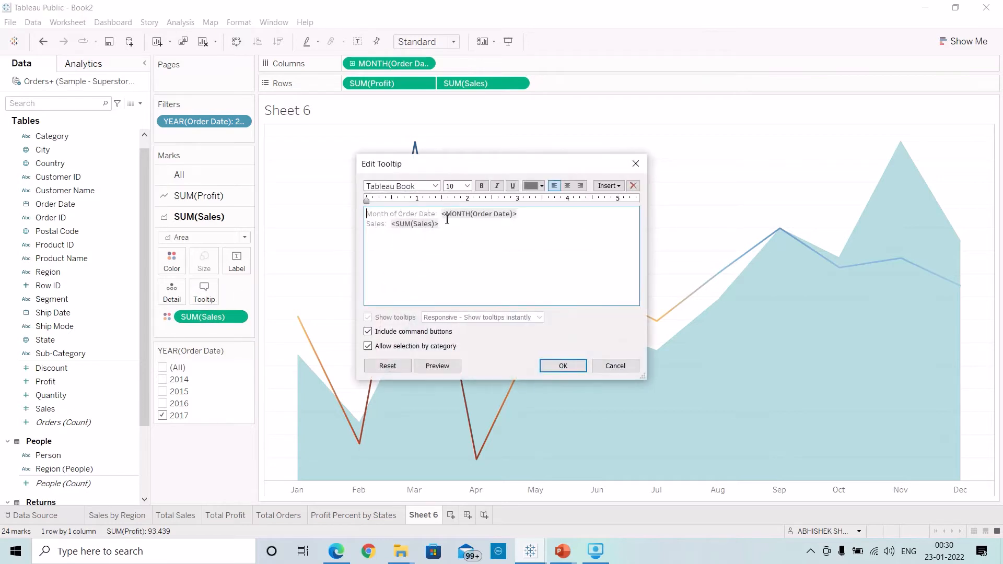
{"action": "left_click_drag", "start_coordinate": [447, 219], "coordinate": [384, 224]}
{"action": "key", "text": "BackSpace"}
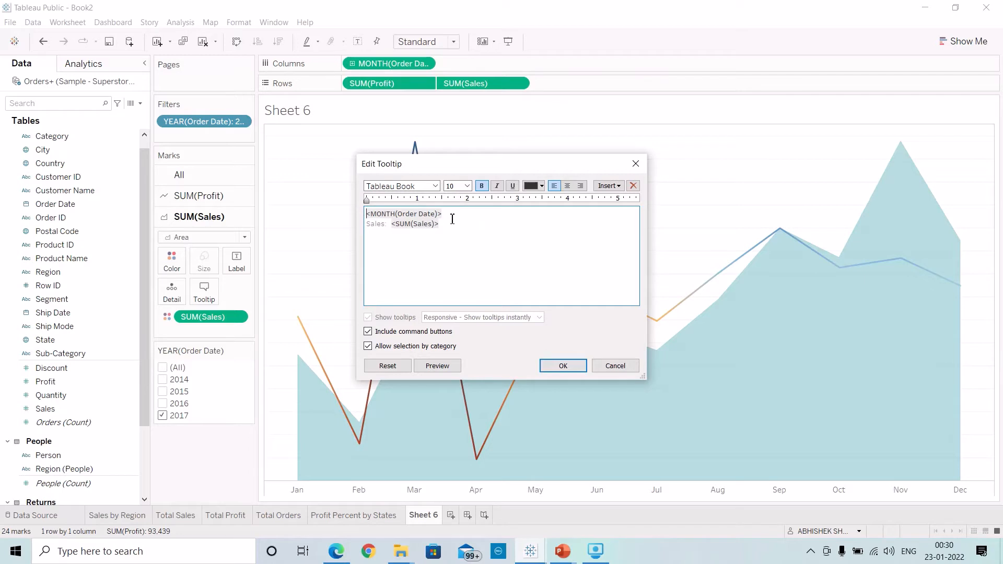
{"action": "left_click_drag", "start_coordinate": [452, 219], "coordinate": [346, 221]}
{"action": "left_click", "coordinate": [467, 187]}
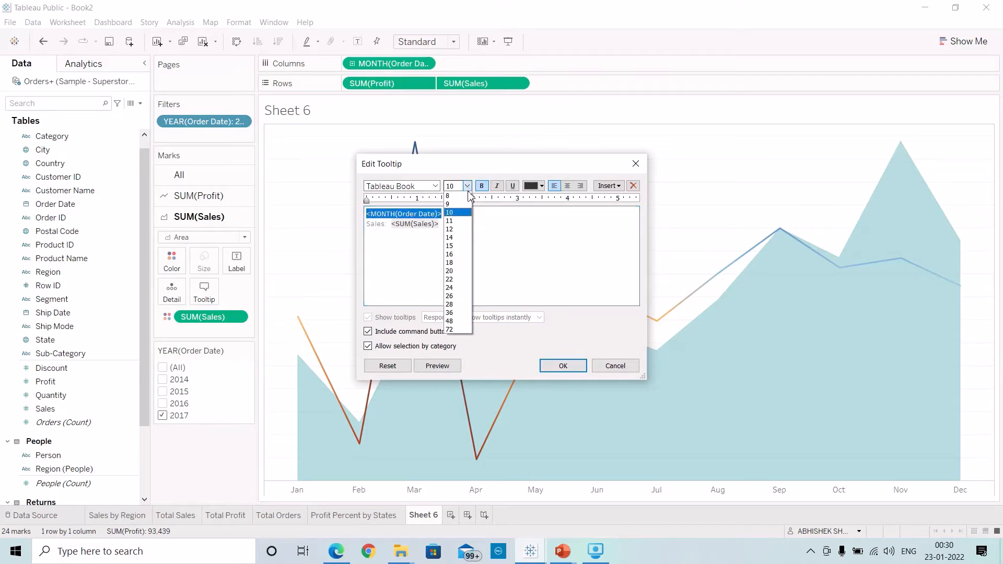
{"action": "left_click", "coordinate": [460, 229]}
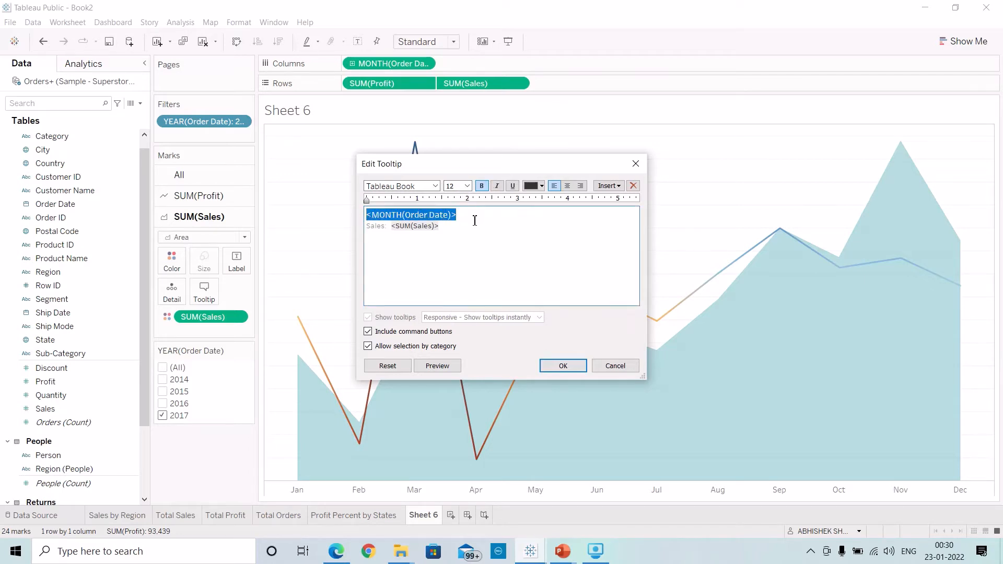
Try orange and dark gray as the color of the MONTH(Order Date) field in the Sales tooltip.
{"action": "left_click", "coordinate": [542, 187]}
{"action": "left_click", "coordinate": [557, 199]}
{"action": "left_click", "coordinate": [455, 230]}
{"action": "left_click_drag", "start_coordinate": [400, 230], "coordinate": [364, 229]}
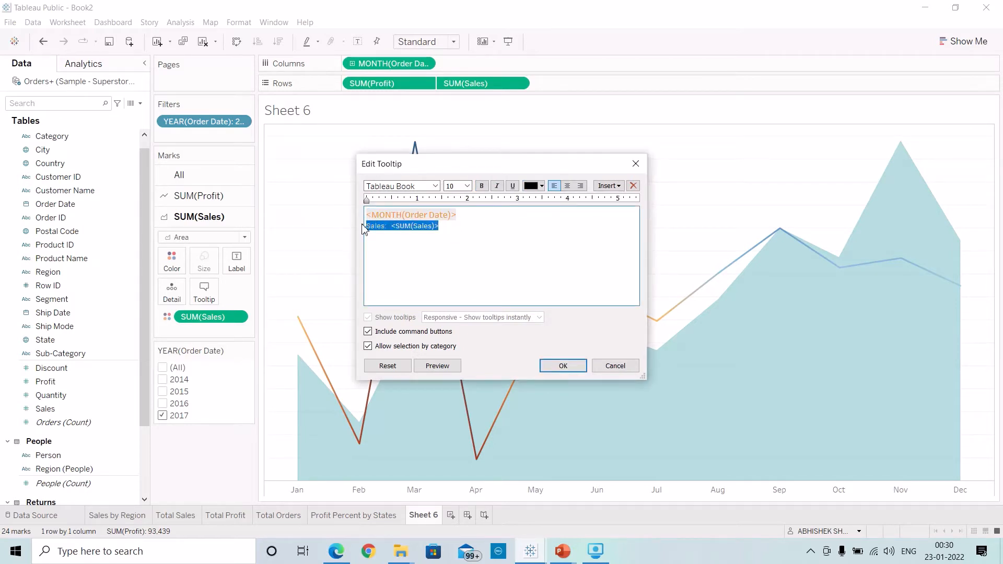
{"action": "triple_click", "coordinate": [474, 218]}
{"action": "left_click", "coordinate": [533, 186]}
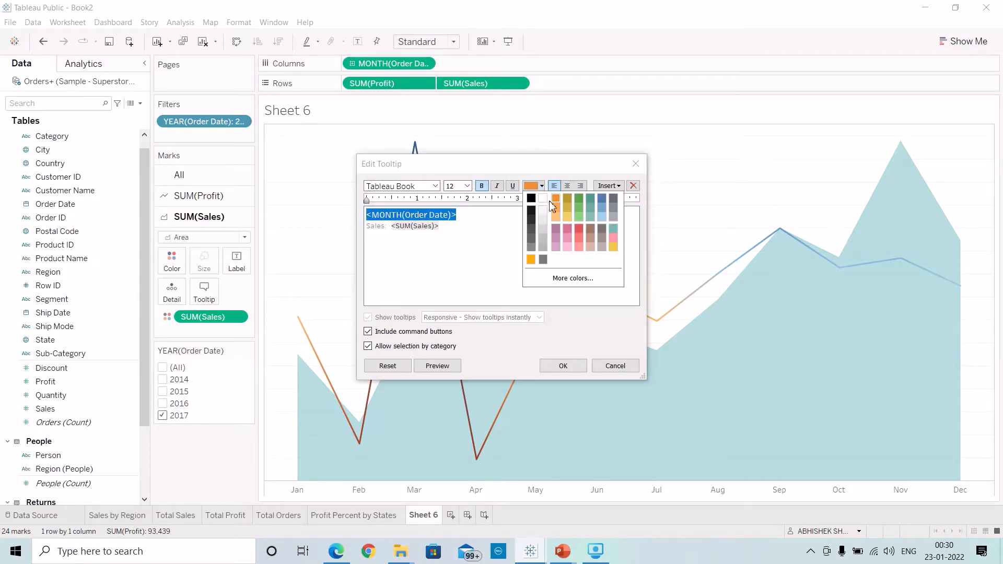
{"action": "left_click", "coordinate": [612, 202]}
{"action": "left_click", "coordinate": [441, 233]}
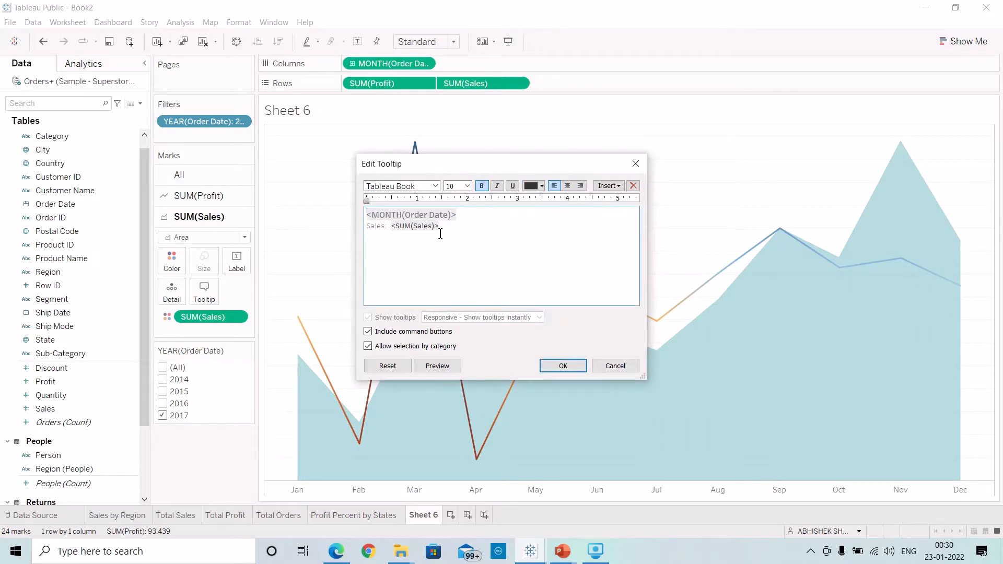
Color the MONTH(Order Date) field in the Sales tooltip blue.
{"action": "left_click_drag", "start_coordinate": [460, 233], "coordinate": [361, 233]}
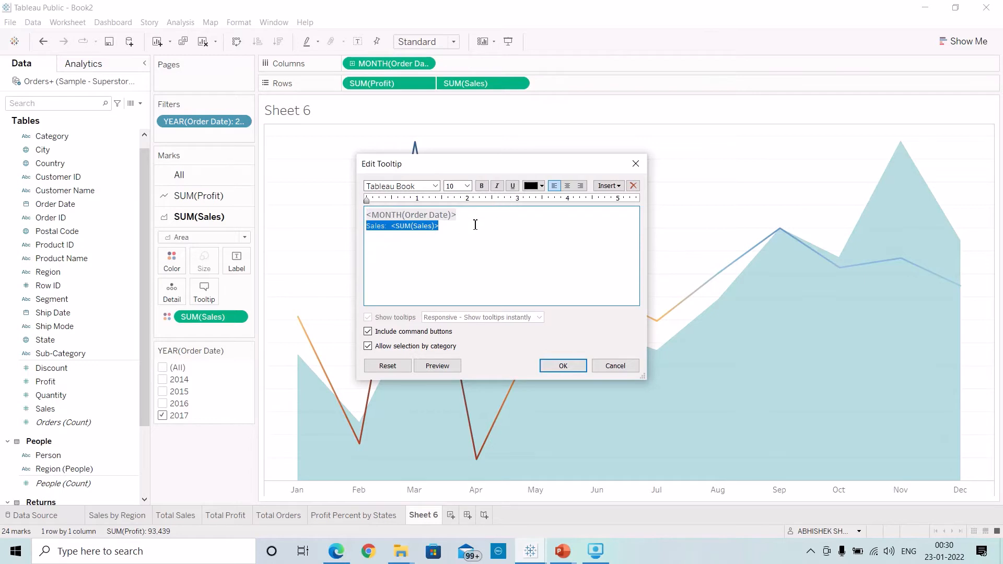
{"action": "left_click_drag", "start_coordinate": [458, 215], "coordinate": [364, 214]}
{"action": "left_click", "coordinate": [542, 188]}
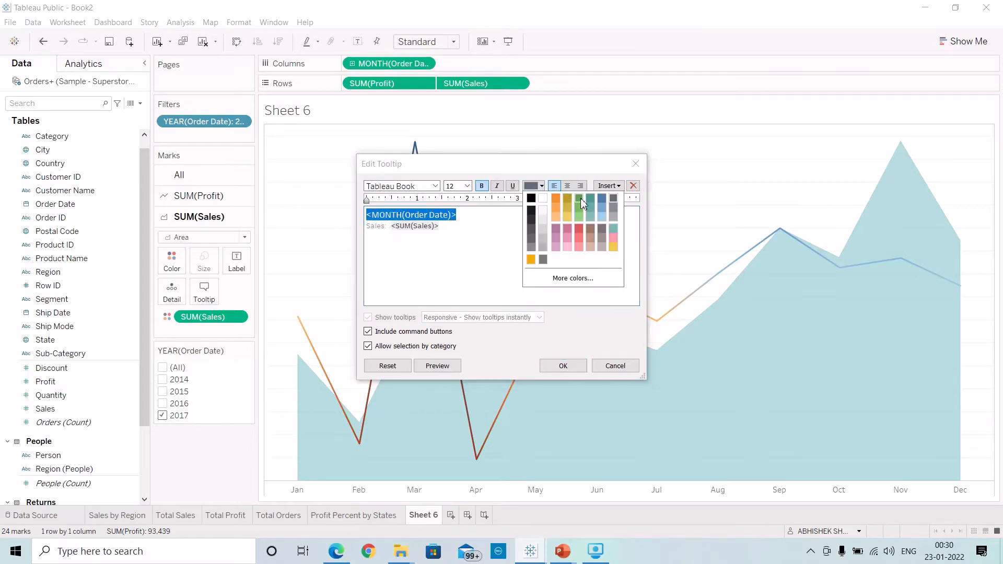
{"action": "left_click", "coordinate": [602, 203]}
Set the Sales line of the tooltip text to dark gray and disable its command buttons and selection by category.
{"action": "left_click_drag", "start_coordinate": [460, 228], "coordinate": [338, 232]}
{"action": "left_click", "coordinate": [542, 186]}
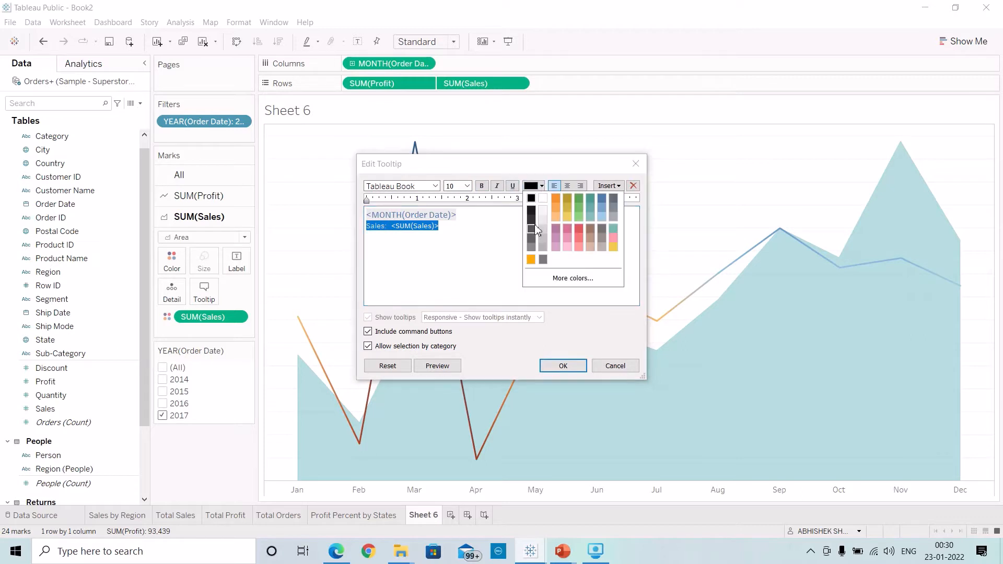
{"action": "left_click", "coordinate": [533, 228]}
{"action": "left_click", "coordinate": [471, 221]}
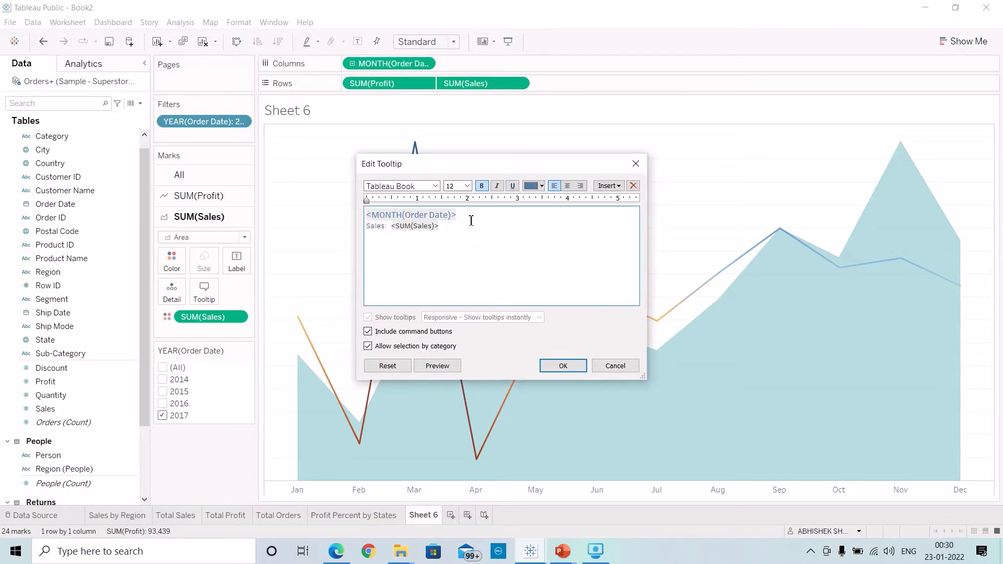
{"action": "left_click", "coordinate": [367, 331]}
{"action": "left_click", "coordinate": [368, 346]}
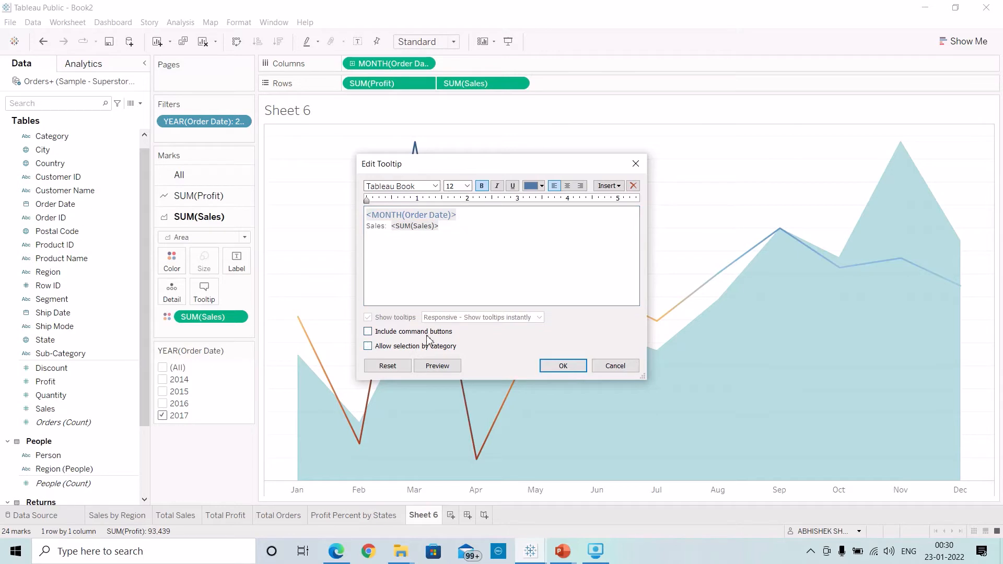
{"action": "left_click", "coordinate": [560, 368]}
Format the SUM(Sales) field's numbers as custom currency with 0 decimal places and a $ prefix, and check the March tooltips.
{"action": "right_click", "coordinate": [239, 318]}
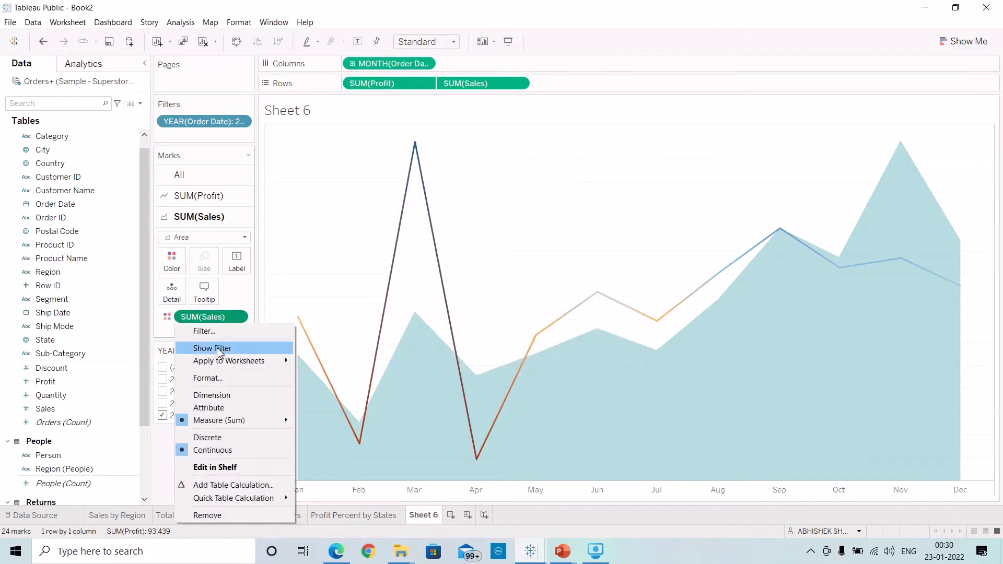
{"action": "left_click", "coordinate": [219, 378]}
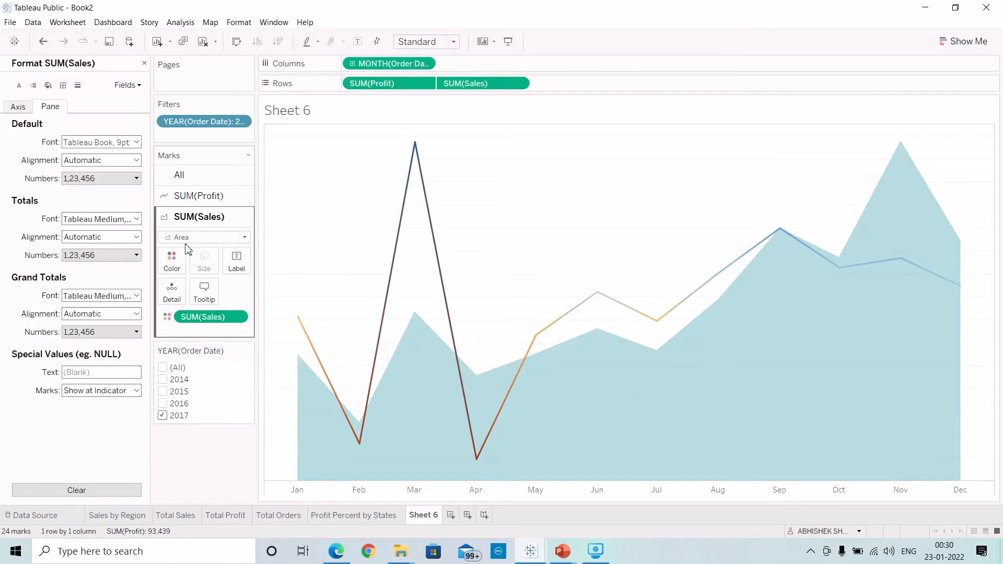
{"action": "left_click", "coordinate": [98, 180]}
{"action": "left_click", "coordinate": [111, 231]}
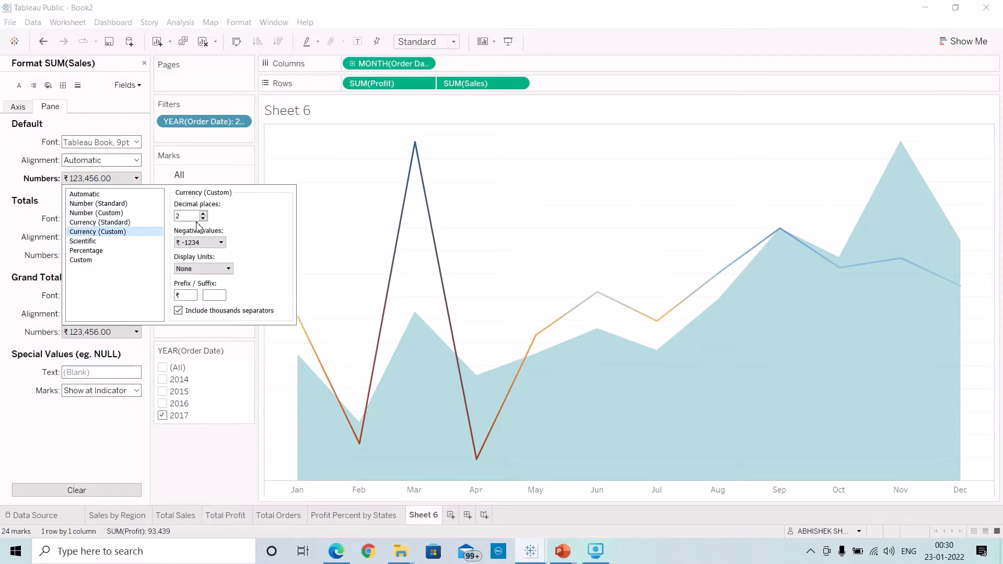
{"action": "left_click", "coordinate": [191, 295]}
{"action": "key", "text": "BackSpace"}
{"action": "type", "text": "$"}
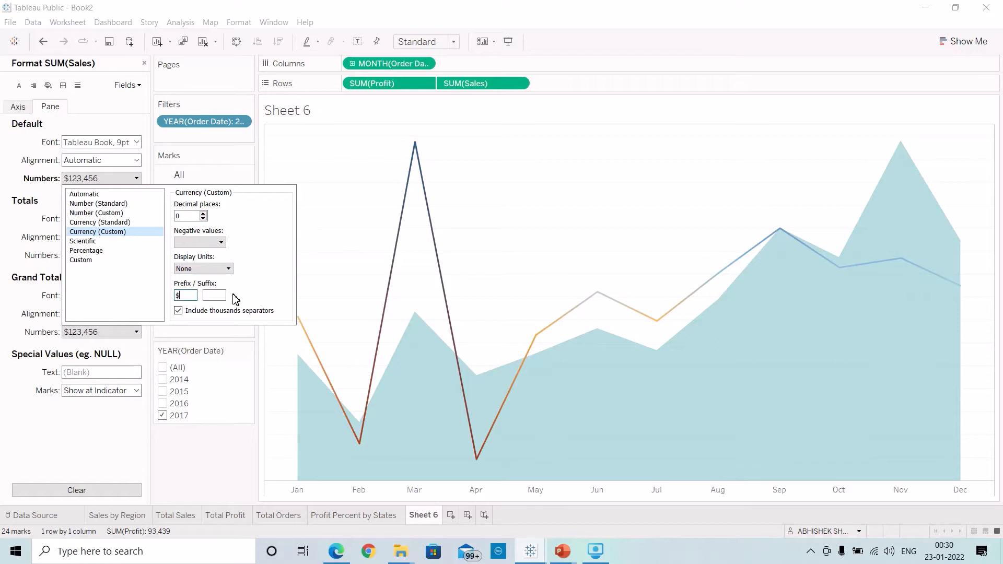
{"action": "left_click", "coordinate": [222, 452]}
{"action": "mouse_move", "coordinate": [414, 318]}
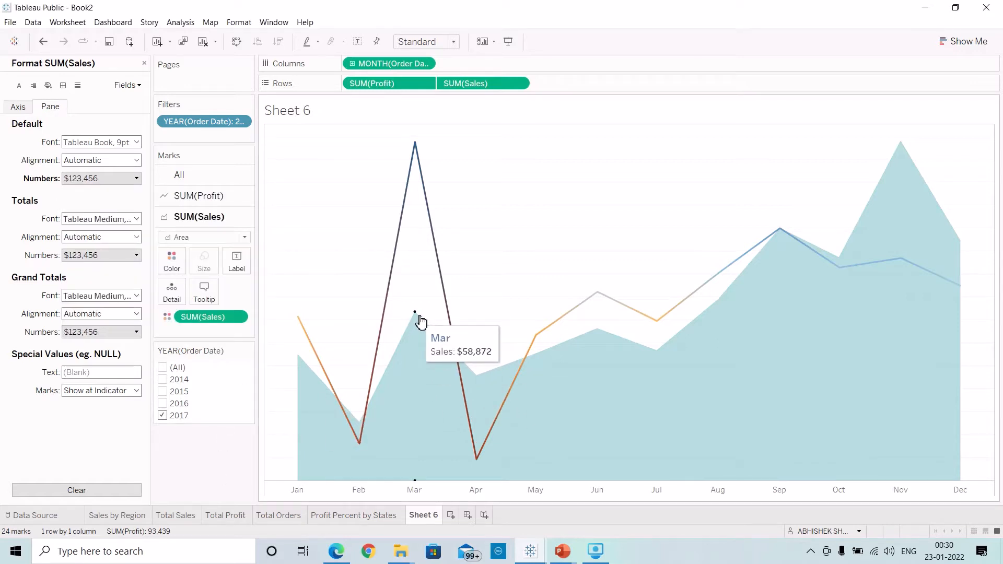
{"action": "mouse_move", "coordinate": [415, 150]}
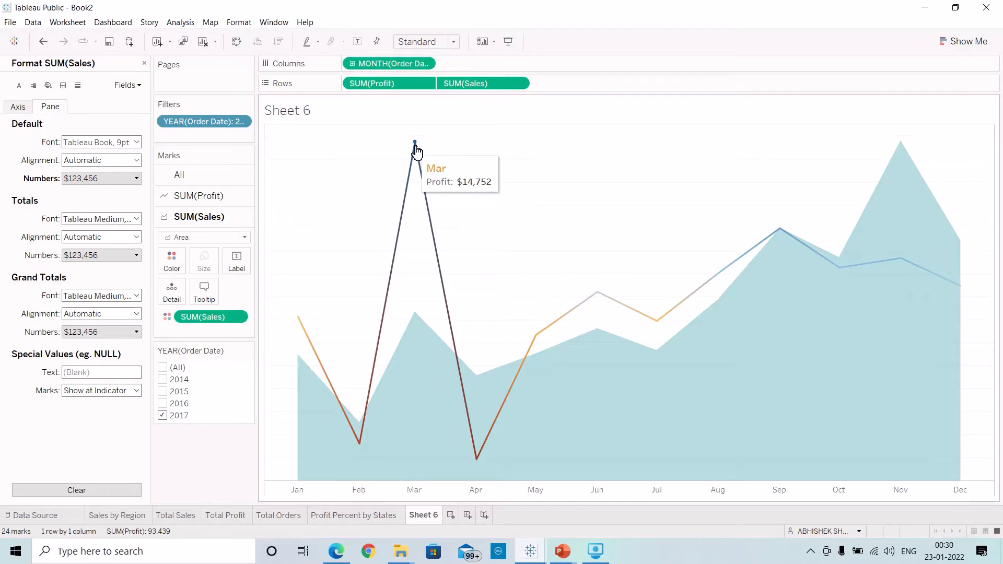
Show the Sales axis header and synchronize the Sales axis with the Profit axis.
{"action": "left_click", "coordinate": [520, 85]}
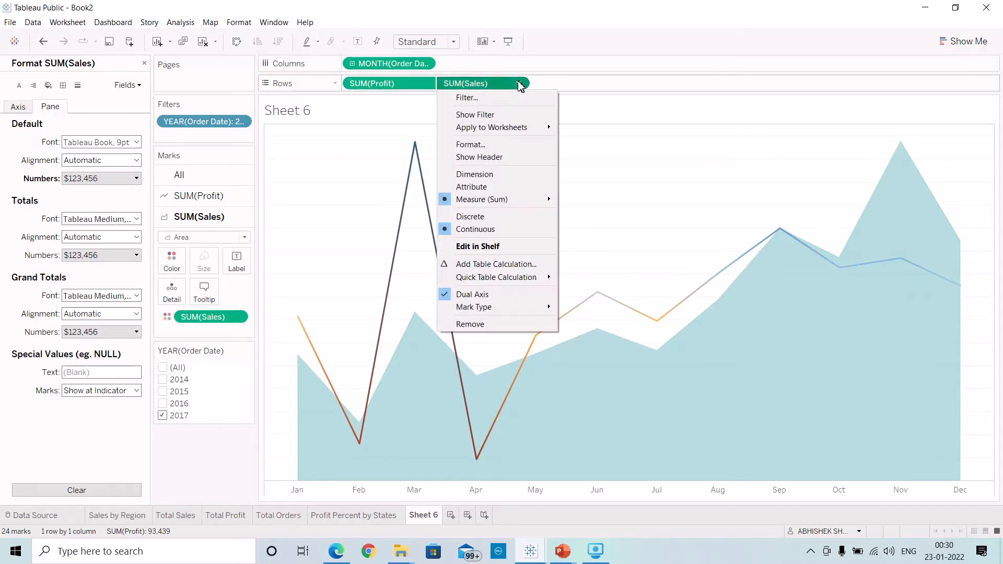
{"action": "left_click", "coordinate": [515, 156]}
{"action": "right_click", "coordinate": [974, 214]}
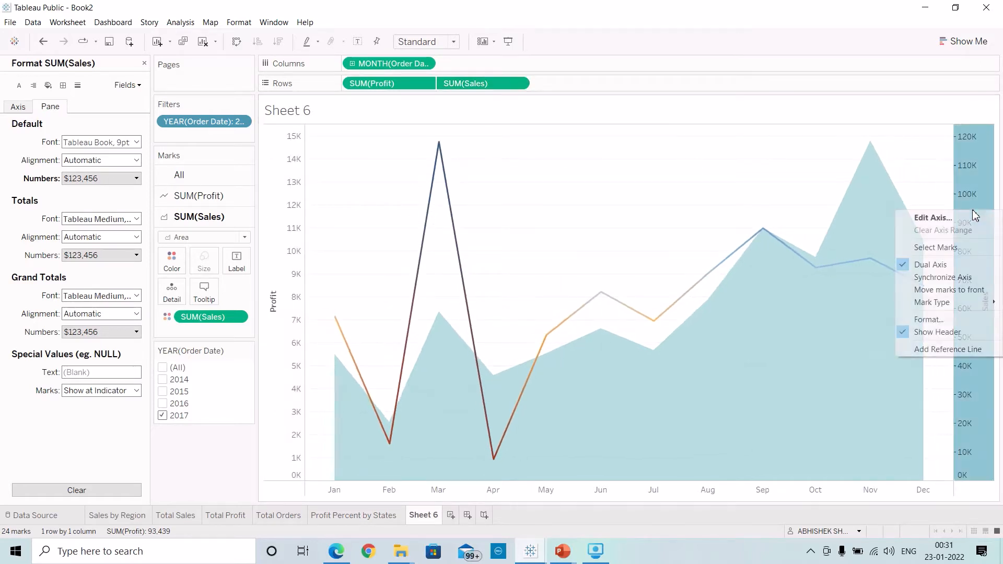
{"action": "left_click", "coordinate": [953, 277]}
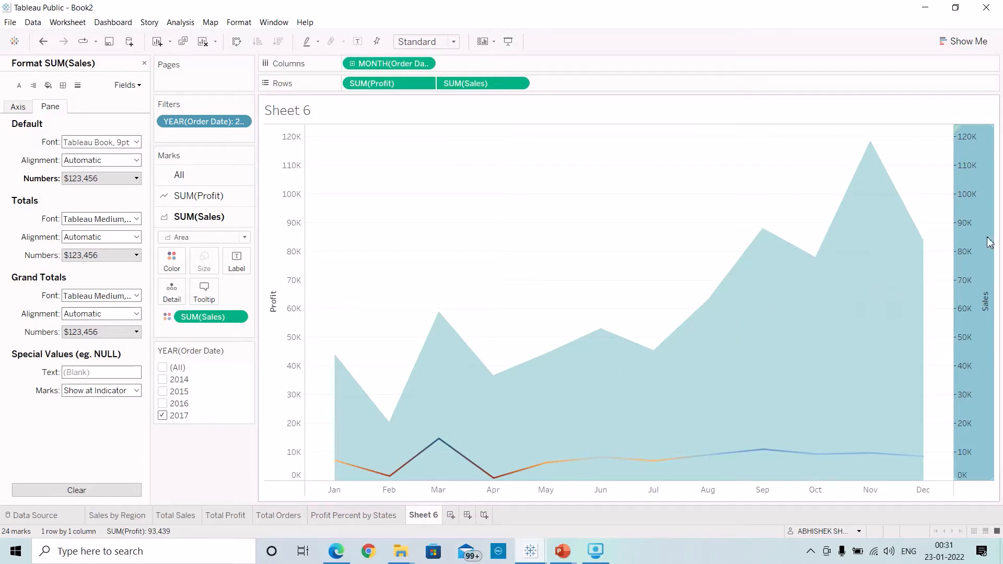
Hide the headers of both the Sales and Profit axes.
{"action": "right_click", "coordinate": [970, 233]}
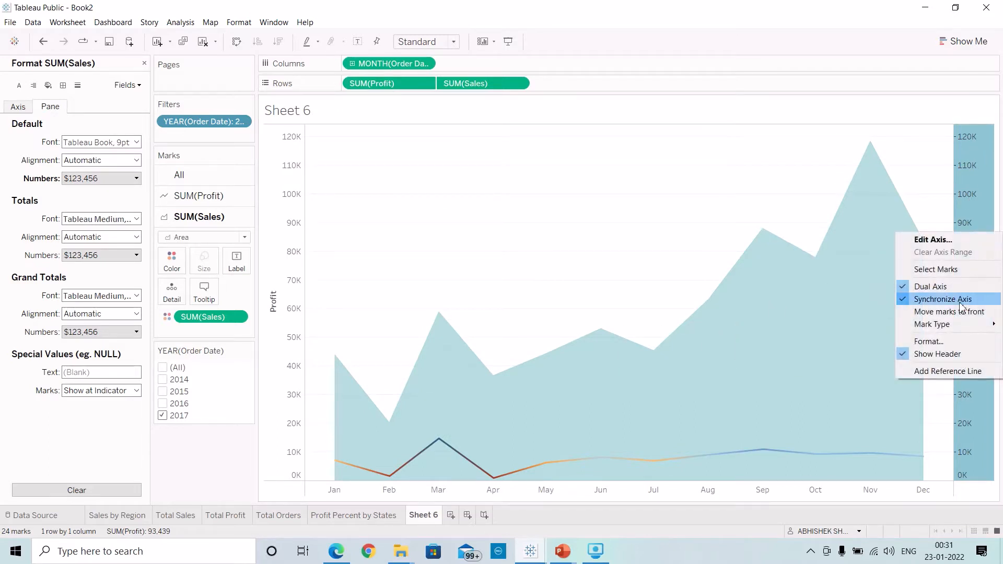
{"action": "left_click", "coordinate": [960, 354]}
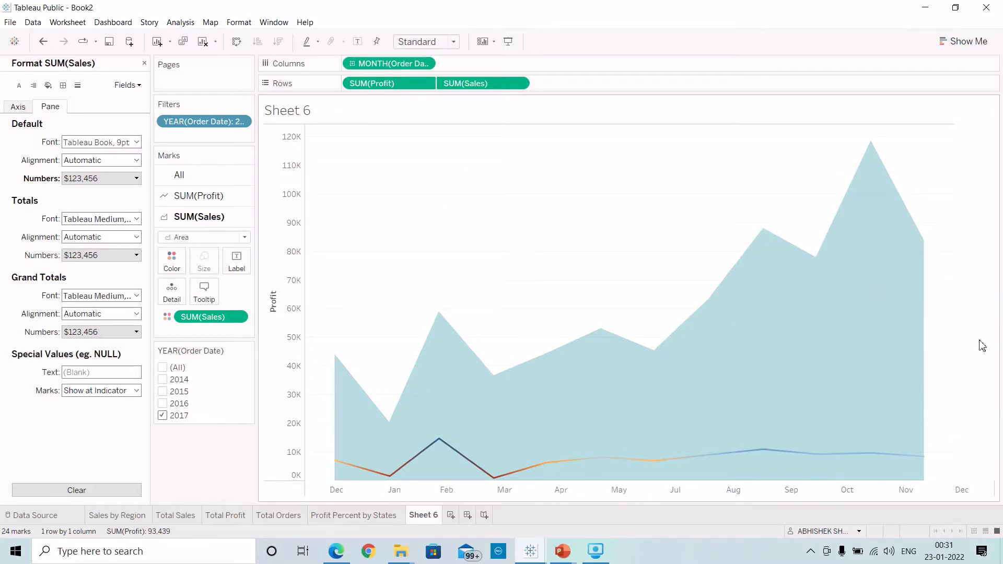
{"action": "right_click", "coordinate": [289, 323]}
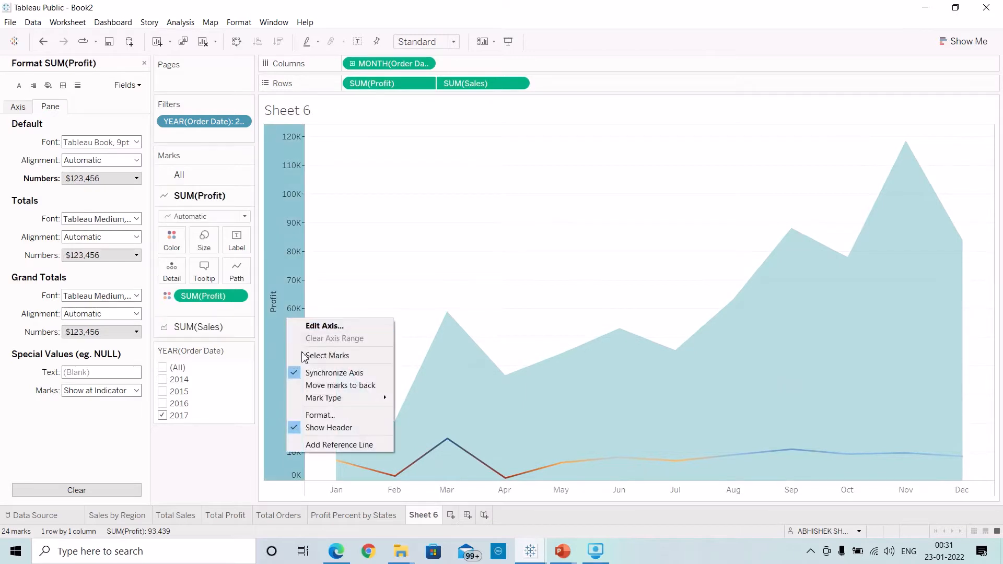
{"action": "left_click", "coordinate": [326, 428]}
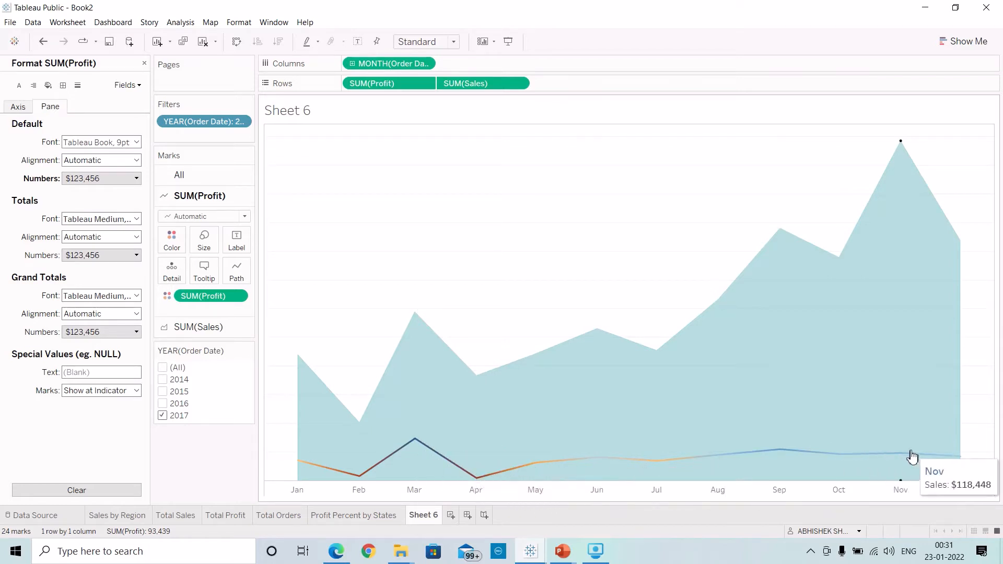
Set the row grid lines of the chart to None and close the formatting options.
{"action": "right_click", "coordinate": [350, 207]}
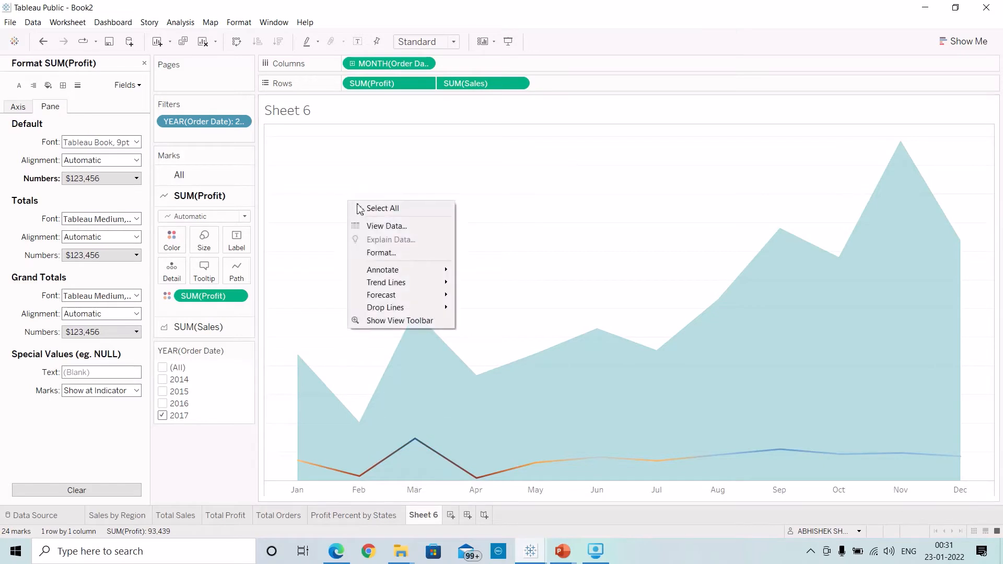
{"action": "left_click", "coordinate": [381, 253]}
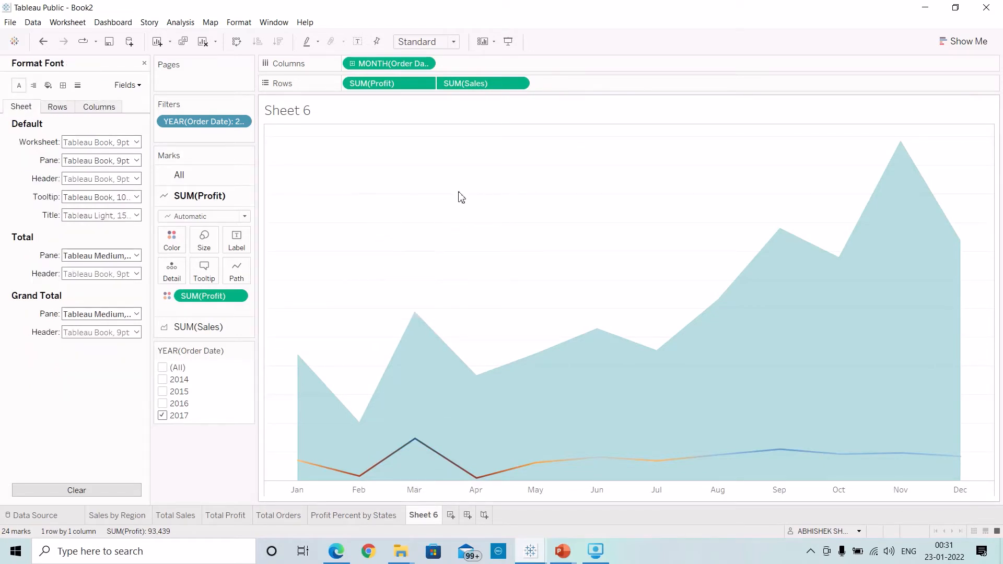
{"action": "left_click", "coordinate": [77, 85]}
{"action": "left_click", "coordinate": [101, 142]}
{"action": "left_click", "coordinate": [82, 123]}
{"action": "left_click", "coordinate": [61, 105]}
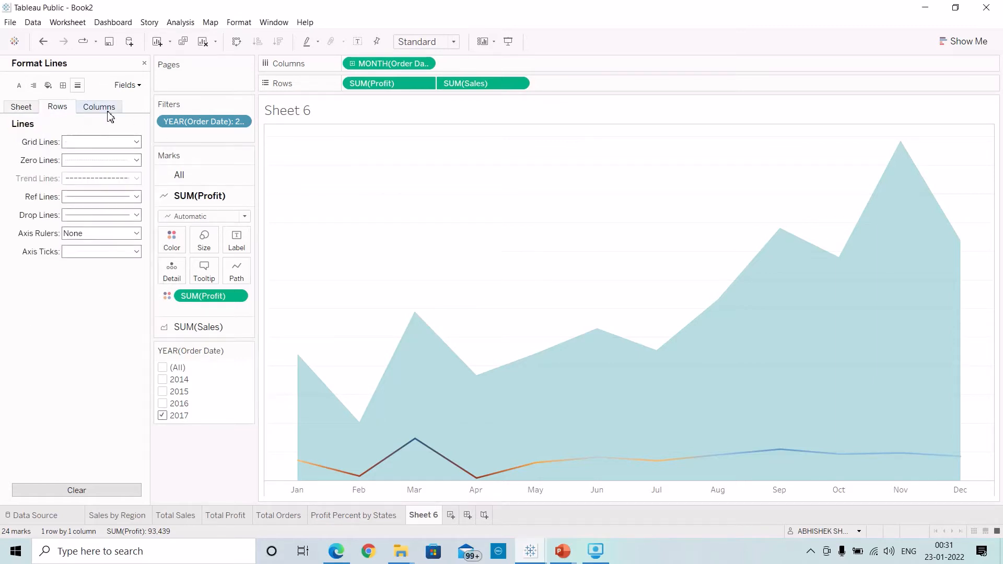
{"action": "left_click", "coordinate": [85, 139]}
{"action": "left_click", "coordinate": [89, 158]}
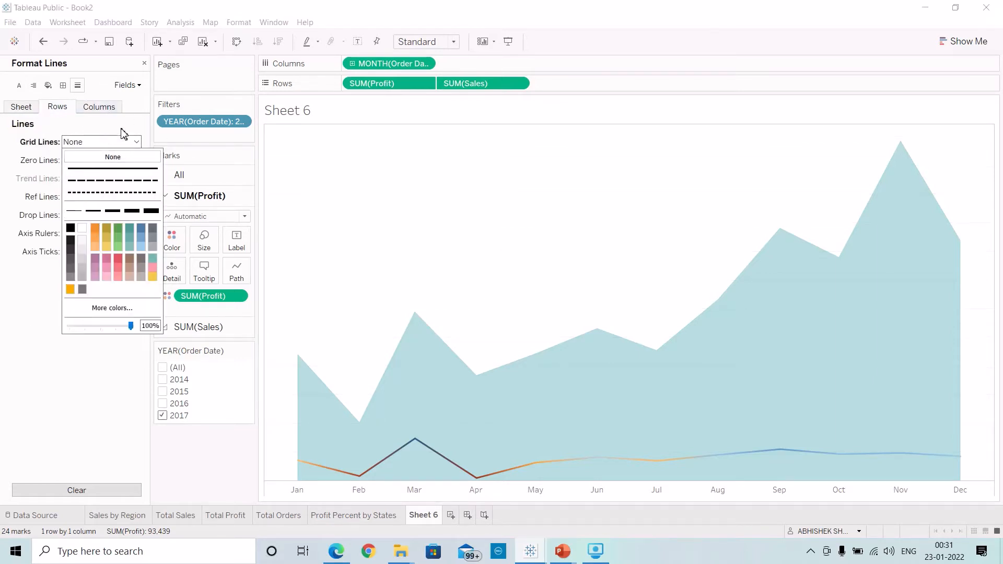
{"action": "left_click", "coordinate": [74, 365]}
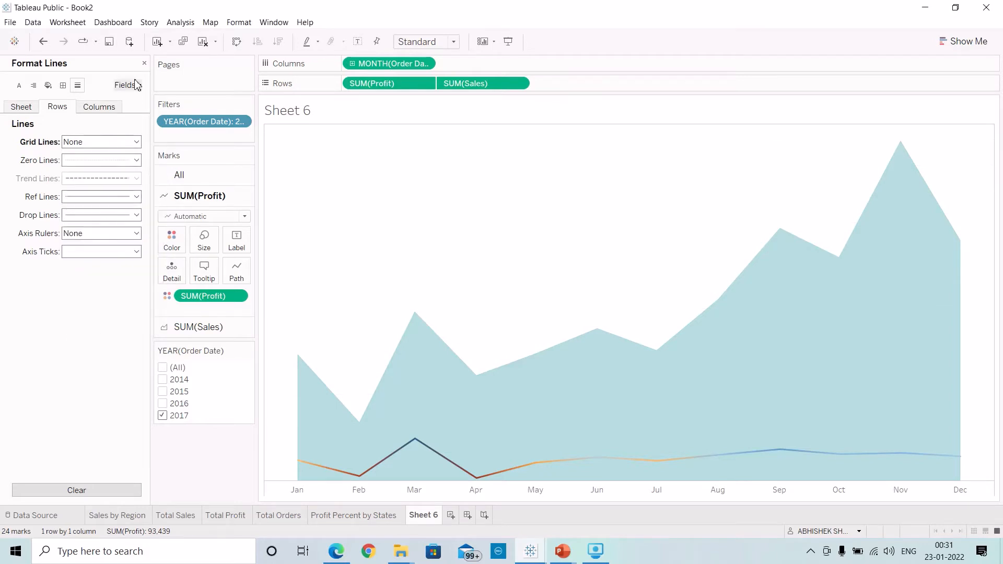
{"action": "left_click", "coordinate": [143, 64]}
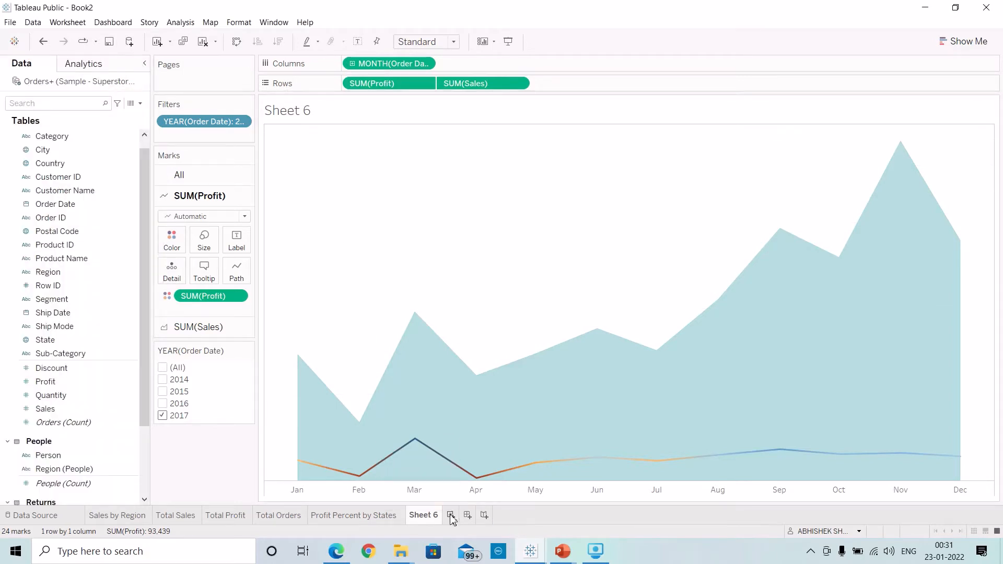
Rename the Sheet 6 worksheet, entering "Profit vs S" as the start of its name.
{"action": "right_click", "coordinate": [310, 117]}
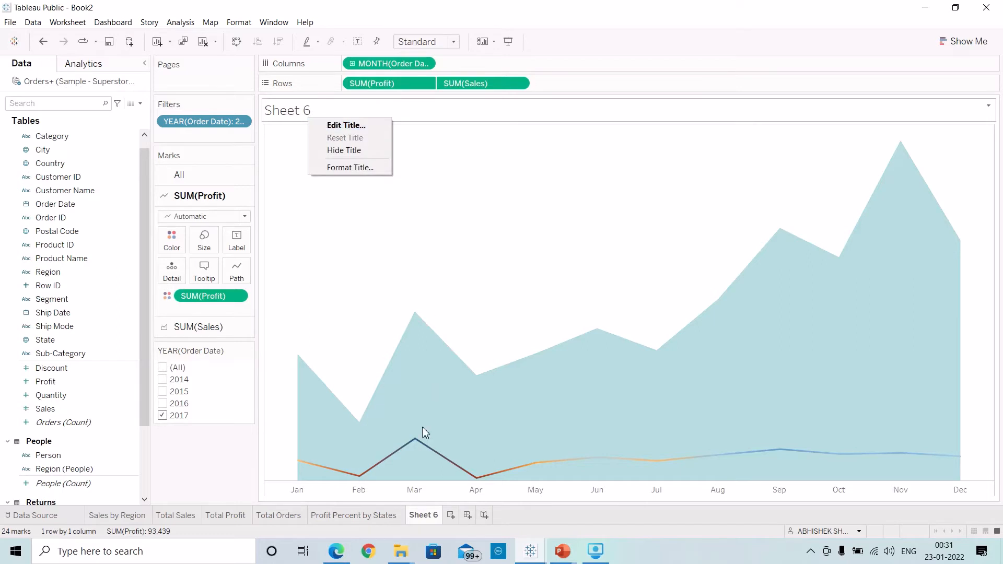
{"action": "double_click", "coordinate": [435, 516]}
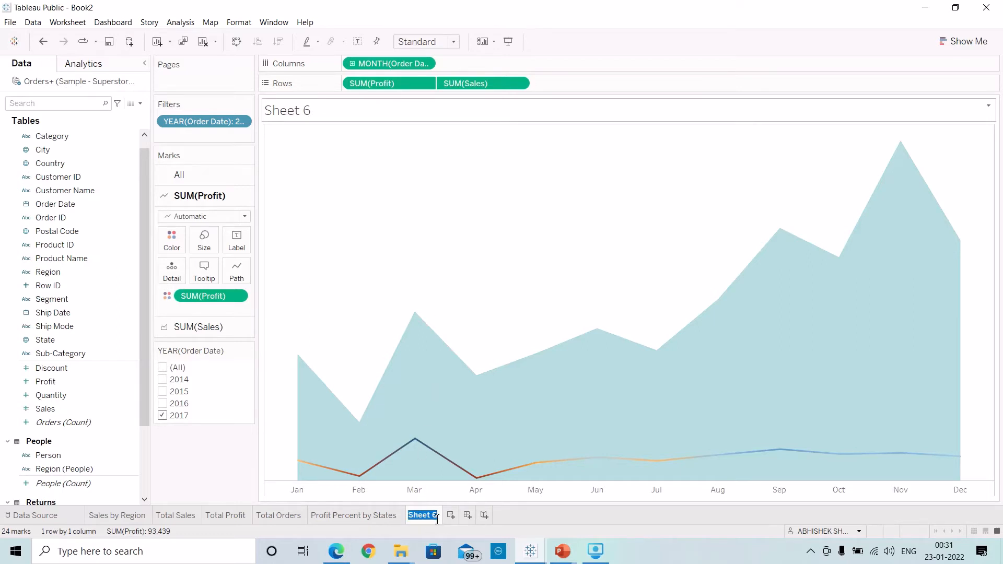
{"action": "type", "text": "Profit vs S"}
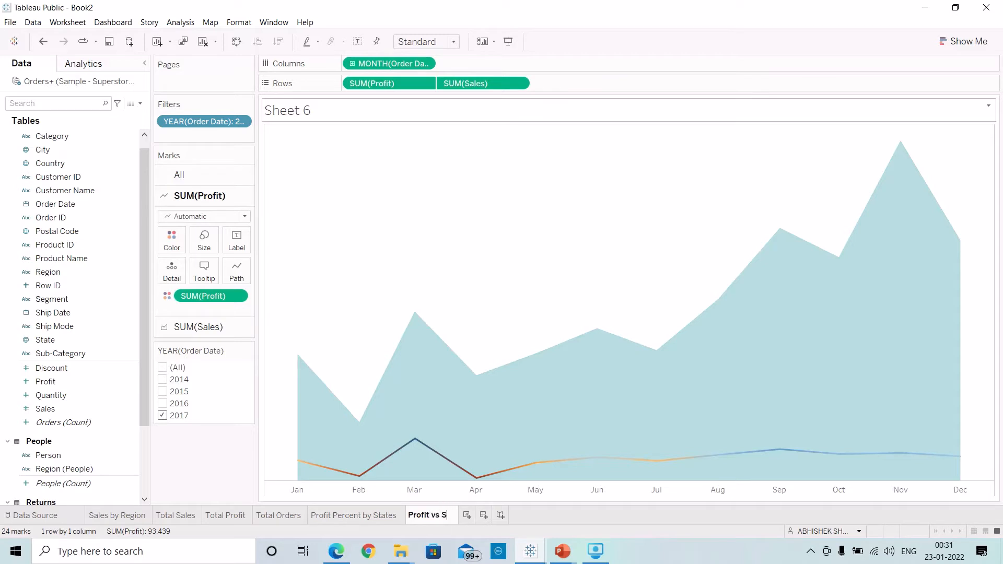
Finish renaming the worksheet as "Profit vs Sales Trend".
{"action": "type", "text": "ales Trend"}
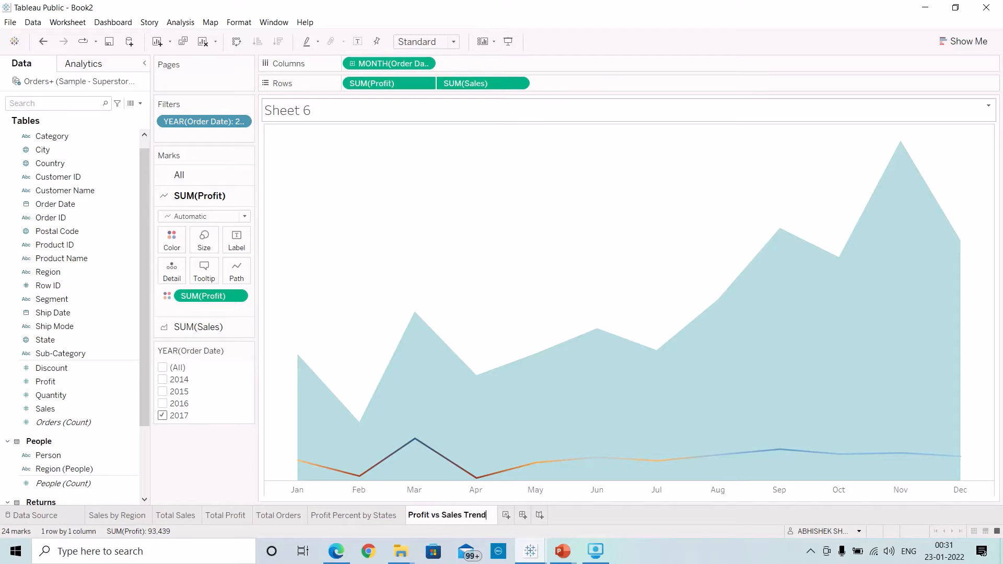
{"action": "key", "text": "Return"}
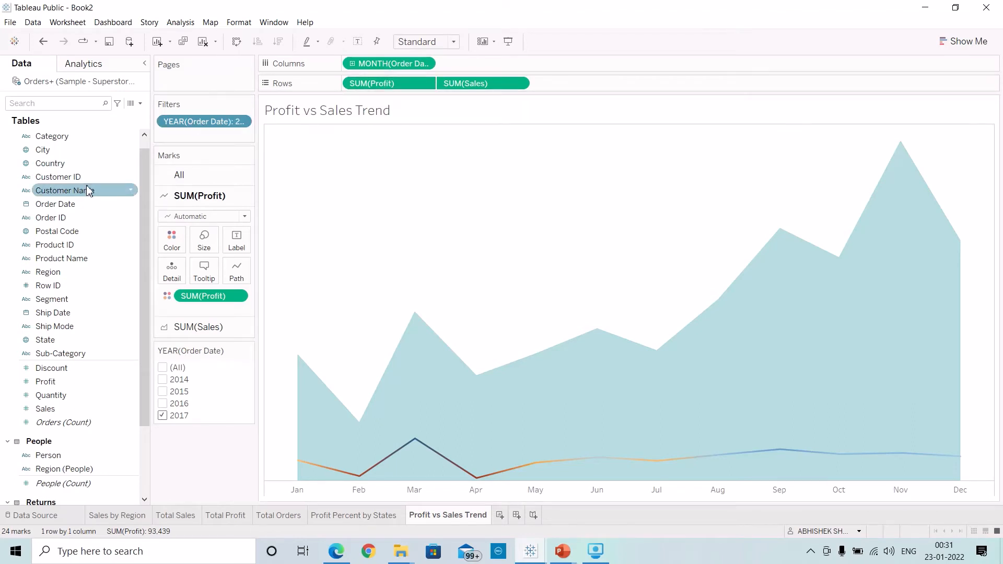
Add Order Date as a year-level detail on the SUM(Profit) marks.
{"action": "left_click", "coordinate": [59, 207]}
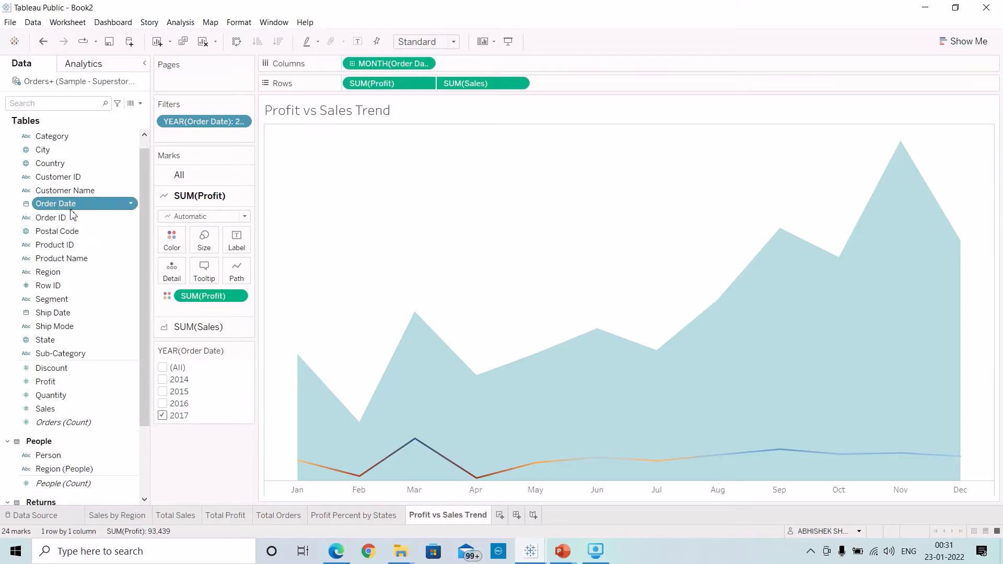
{"action": "left_click_drag", "start_coordinate": [62, 209], "coordinate": [178, 277]}
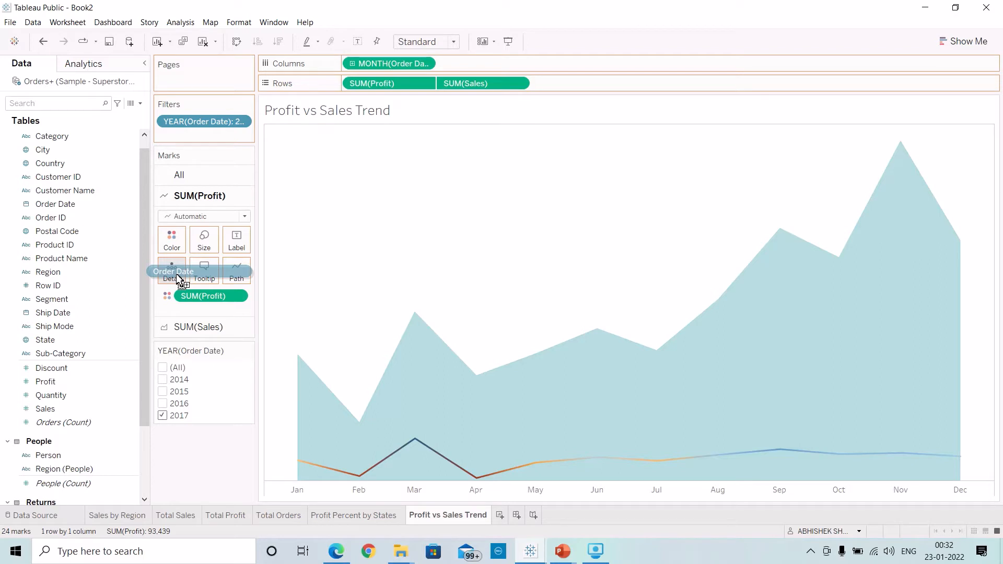
{"action": "left_click_drag", "start_coordinate": [177, 276], "coordinate": [178, 277]}
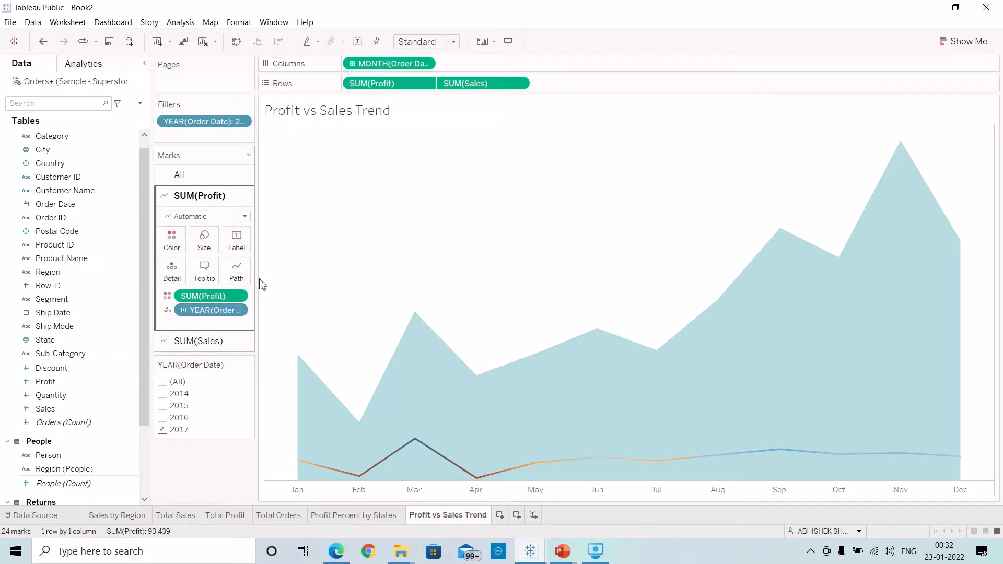
Replace the sheet title with "Profit Vs Sales Trend for" followed by the dynamic YEAR(Order Date) field.
{"action": "right_click", "coordinate": [377, 112]}
{"action": "left_click", "coordinate": [395, 118]}
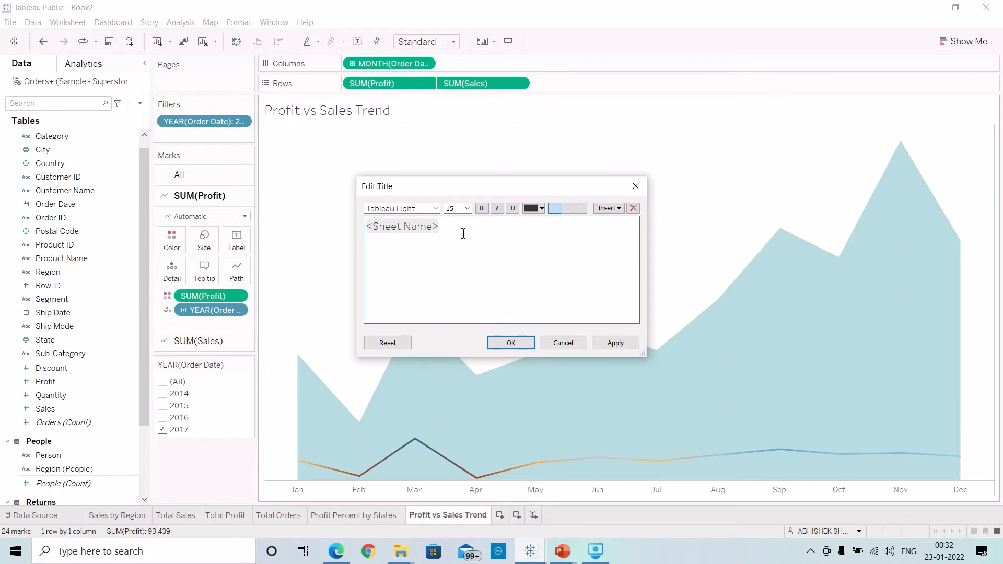
{"action": "key", "text": "ctrl+a"}
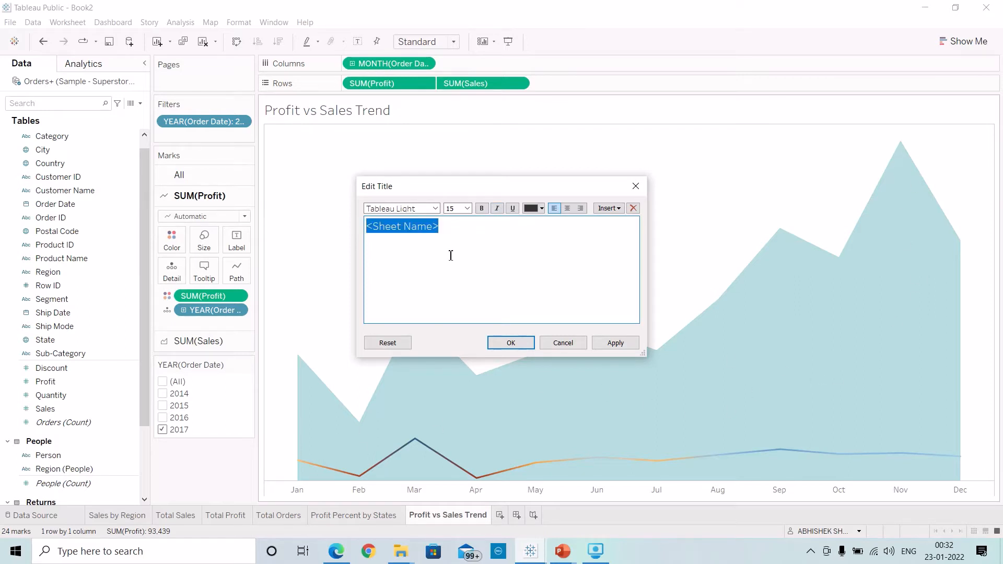
{"action": "type", "text": "Profit Vs Sales Trend for"}
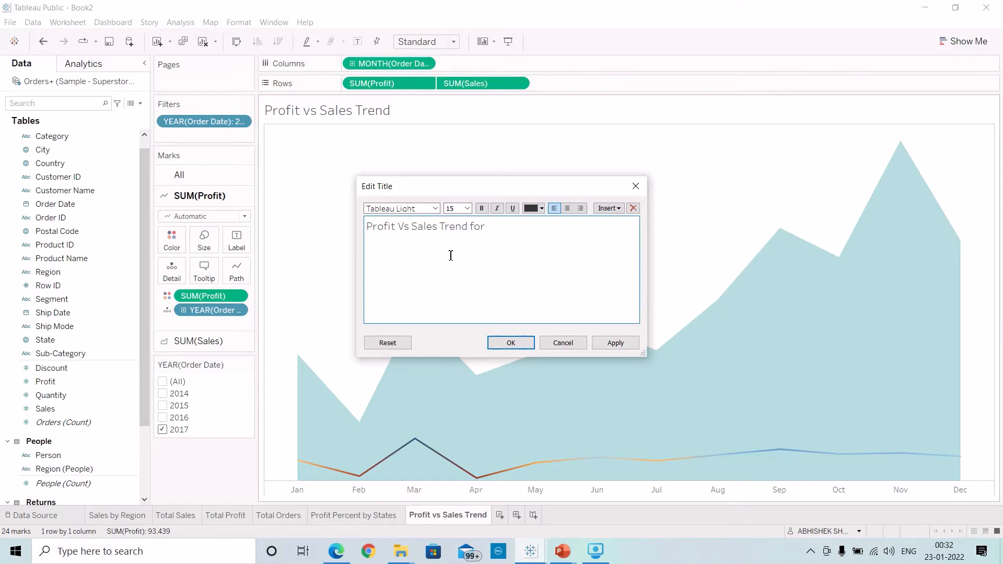
{"action": "left_click", "coordinate": [608, 208]}
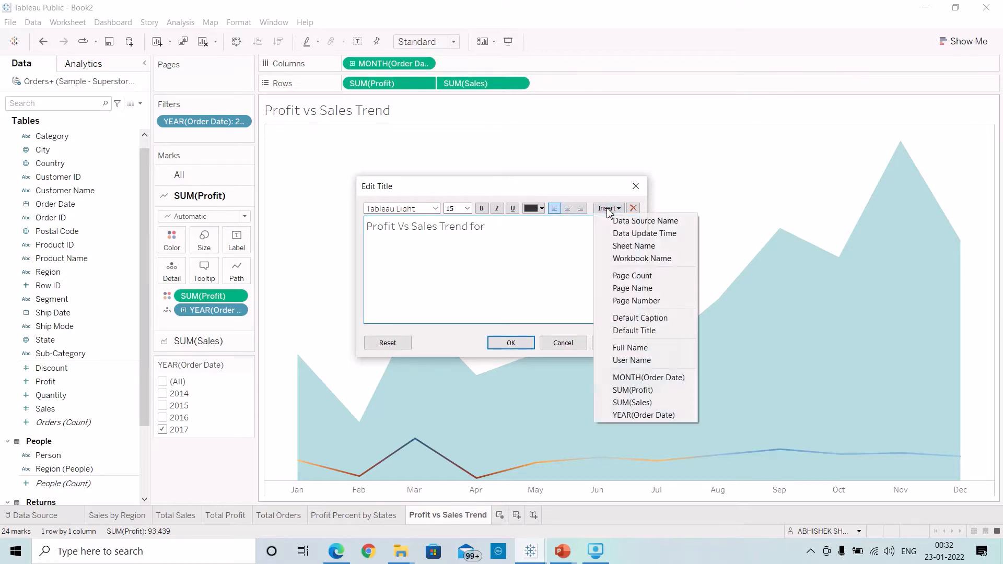
{"action": "left_click", "coordinate": [643, 415]}
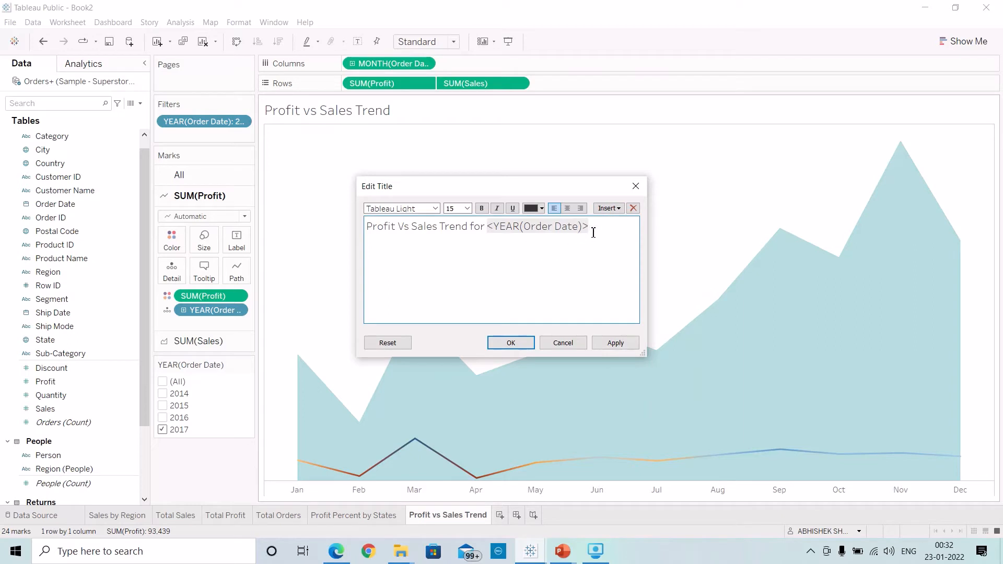
Format the whole title text as size 10 and bold, change its text color, and apply it to the sheet.
{"action": "left_click_drag", "start_coordinate": [593, 232], "coordinate": [365, 228]}
{"action": "left_click", "coordinate": [467, 209]}
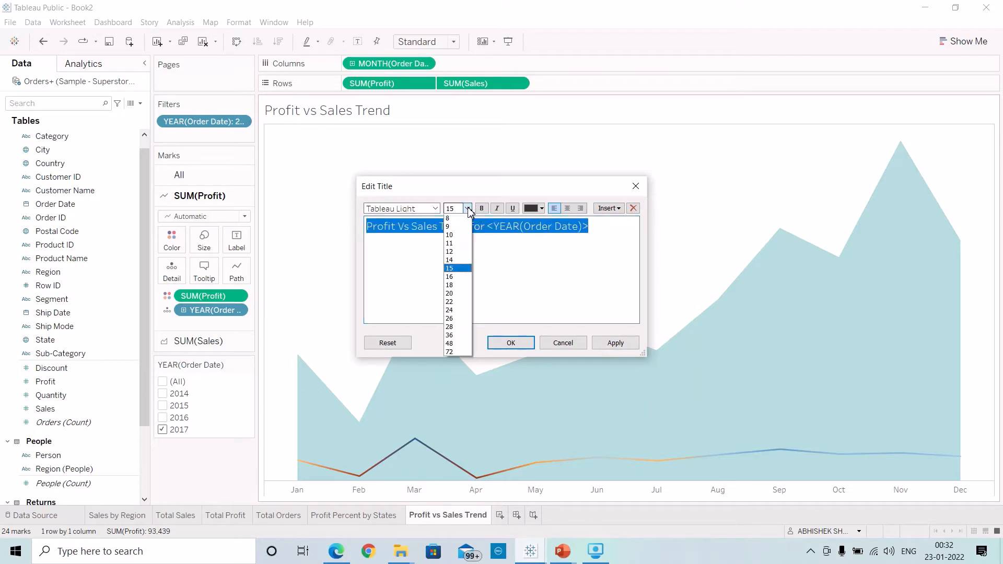
{"action": "left_click", "coordinate": [467, 235]}
{"action": "left_click", "coordinate": [481, 208]}
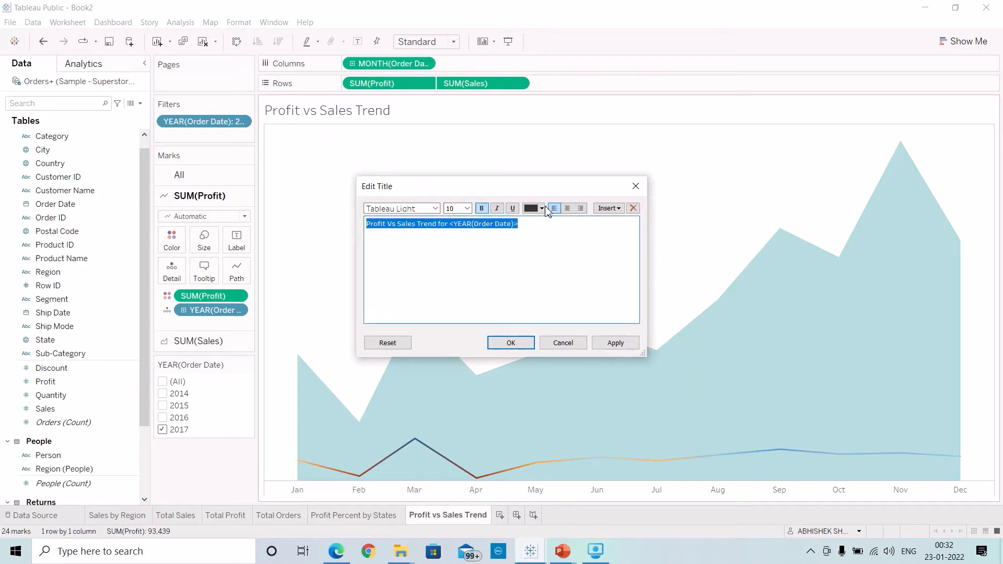
{"action": "left_click", "coordinate": [541, 207]}
{"action": "left_click", "coordinate": [534, 249]}
{"action": "left_click", "coordinate": [614, 343]}
{"action": "left_click", "coordinate": [510, 345]}
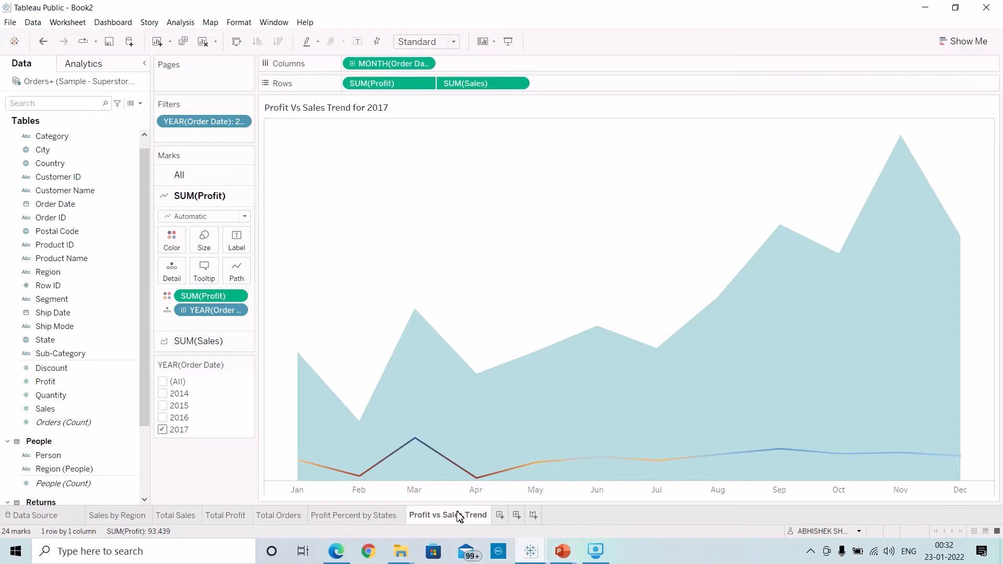
Create a new worksheet and build a text table of Profit by Category, with Category on rows.
{"action": "mouse_move", "coordinate": [458, 515]}
{"action": "mouse_move", "coordinate": [530, 553]}
{"action": "left_click", "coordinate": [381, 460]}
{"action": "left_click", "coordinate": [499, 515]}
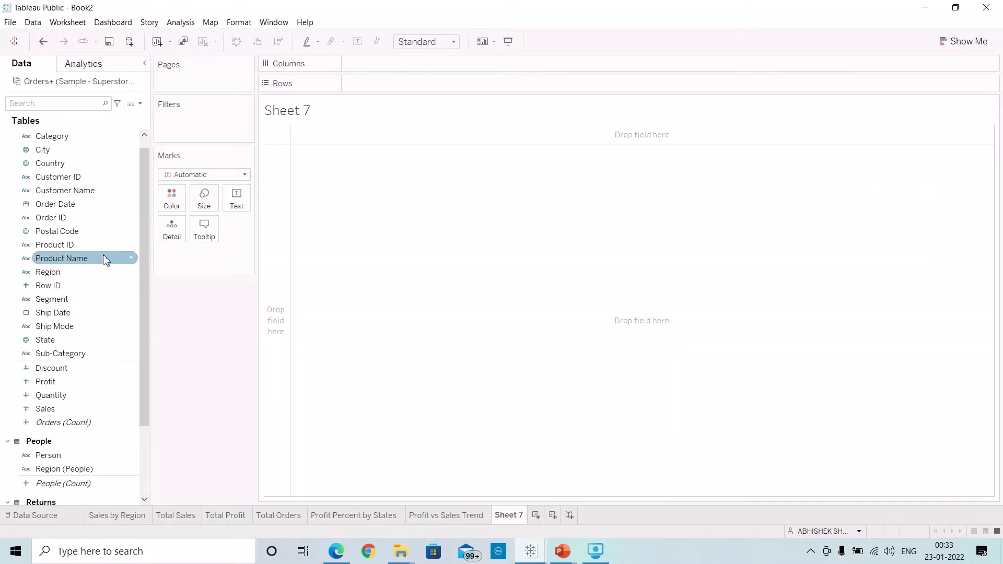
{"action": "scroll", "coordinate": [70, 292], "scroll_direction": "up", "scroll_amount": 1}
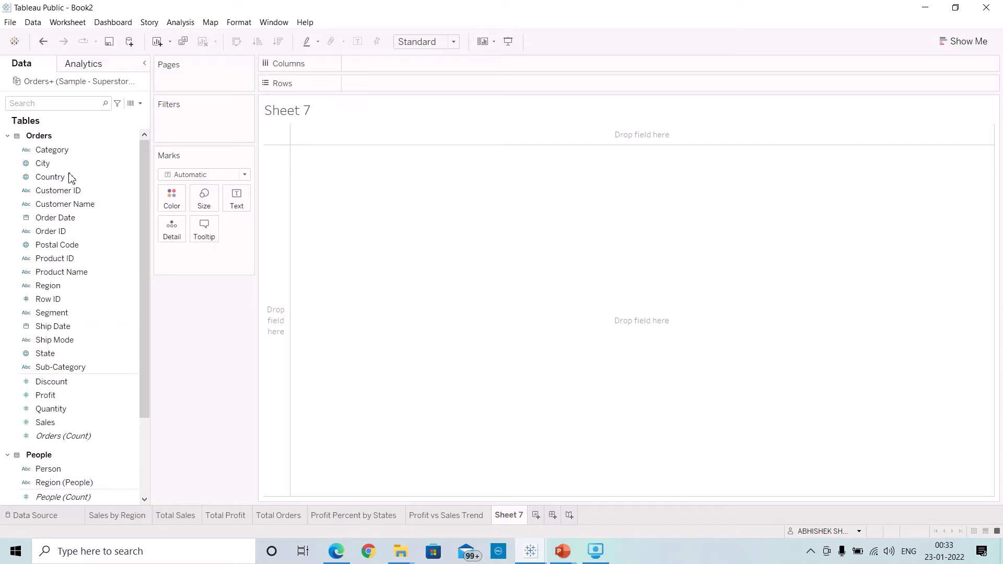
{"action": "left_click_drag", "start_coordinate": [57, 154], "coordinate": [488, 189]}
{"action": "left_click", "coordinate": [60, 394]}
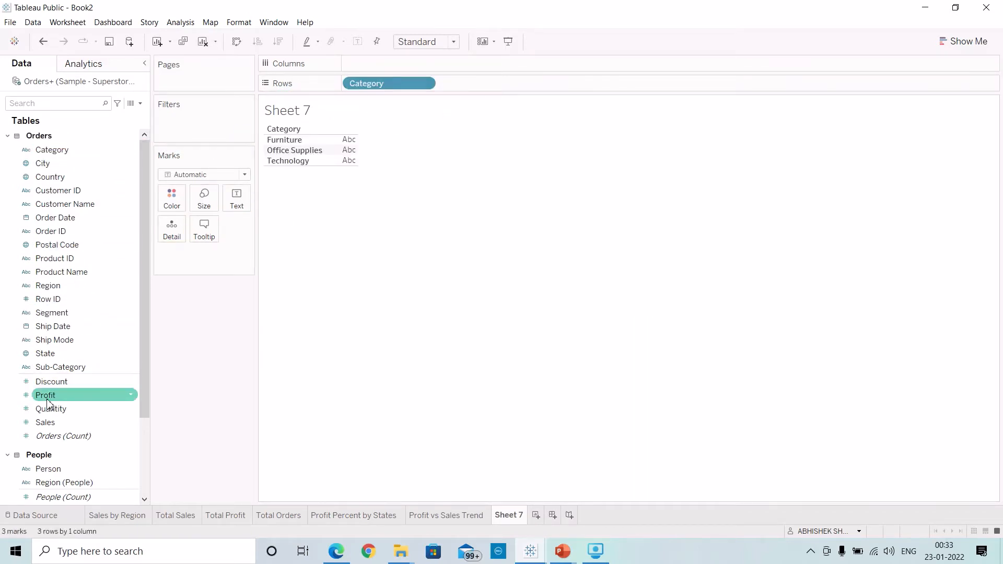
{"action": "left_click_drag", "start_coordinate": [57, 401], "coordinate": [358, 168]}
Convert the table to a horizontal bar chart and enlarge its row height and category header width.
{"action": "left_click", "coordinate": [982, 42]}
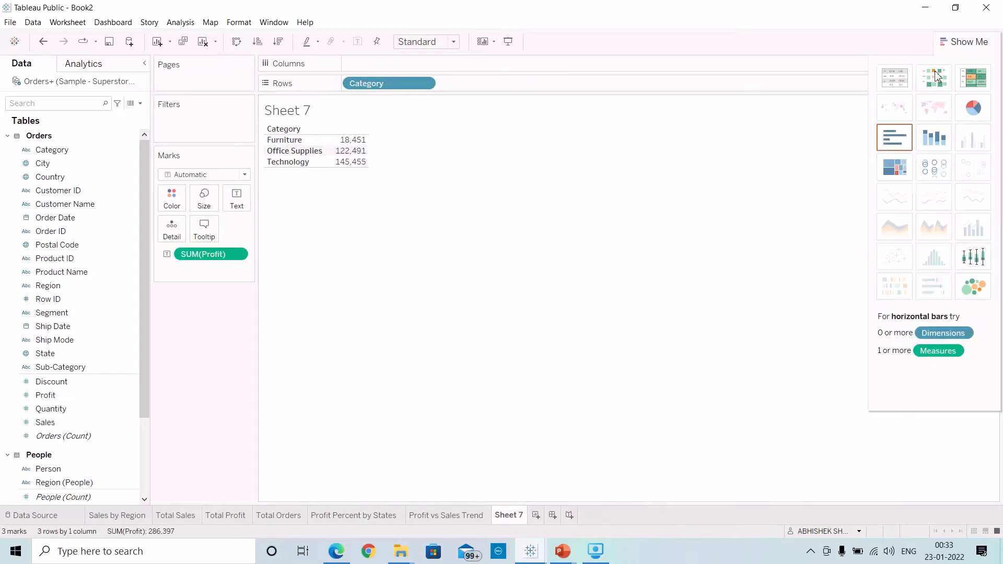
{"action": "left_click", "coordinate": [895, 146]}
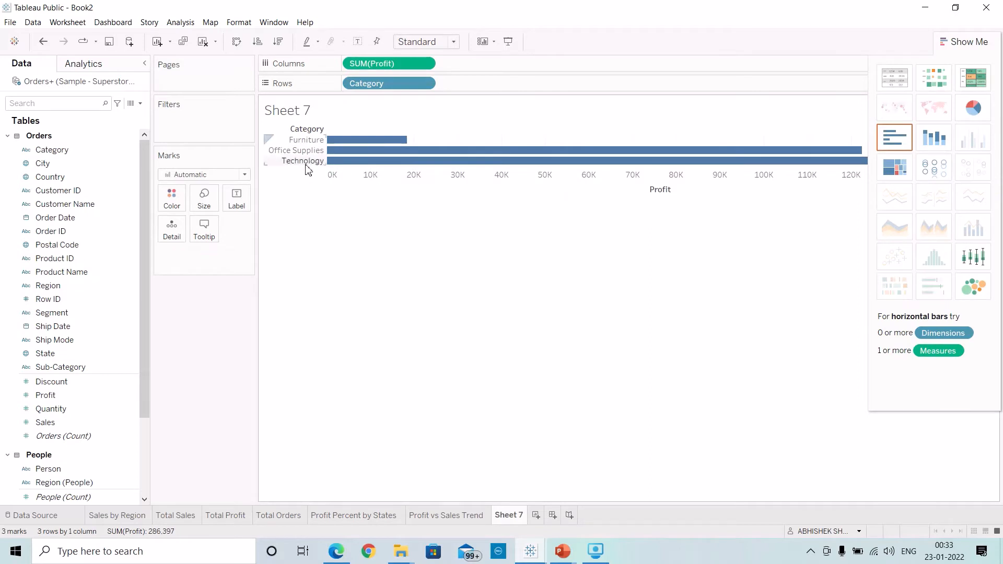
{"action": "left_click_drag", "start_coordinate": [308, 166], "coordinate": [309, 181]}
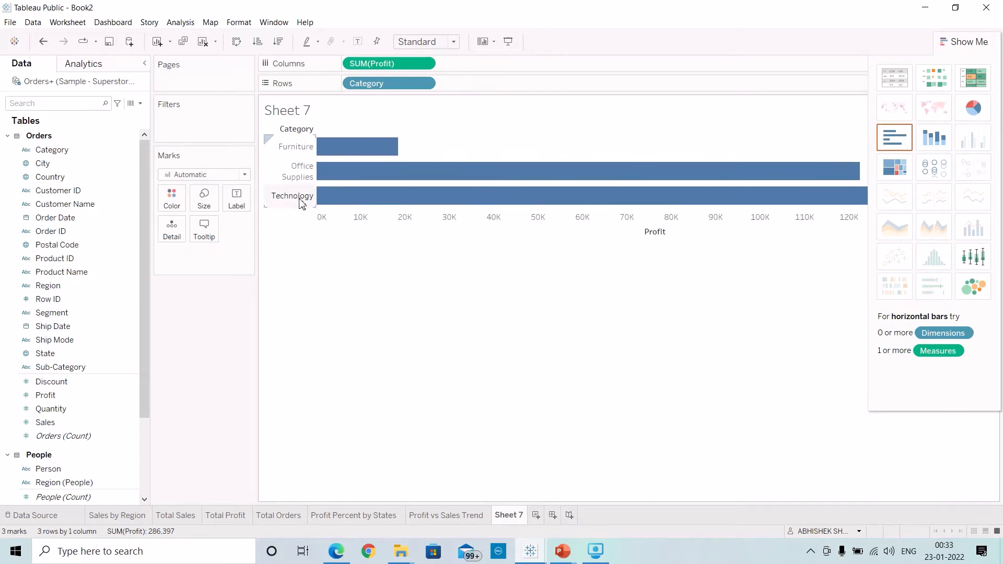
{"action": "left_click", "coordinate": [969, 42]}
{"action": "mouse_move", "coordinate": [349, 150]}
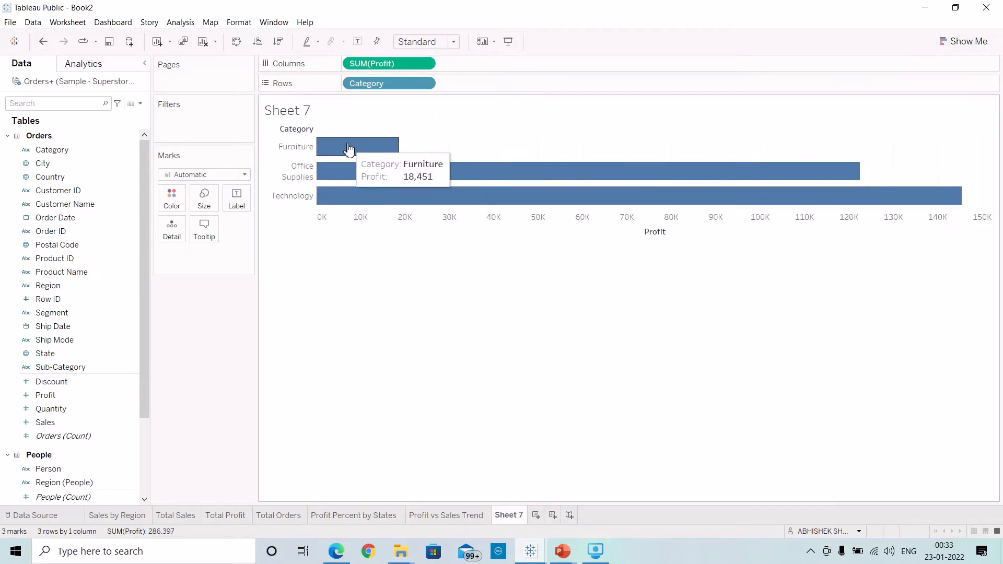
{"action": "left_click_drag", "start_coordinate": [316, 157], "coordinate": [358, 153]}
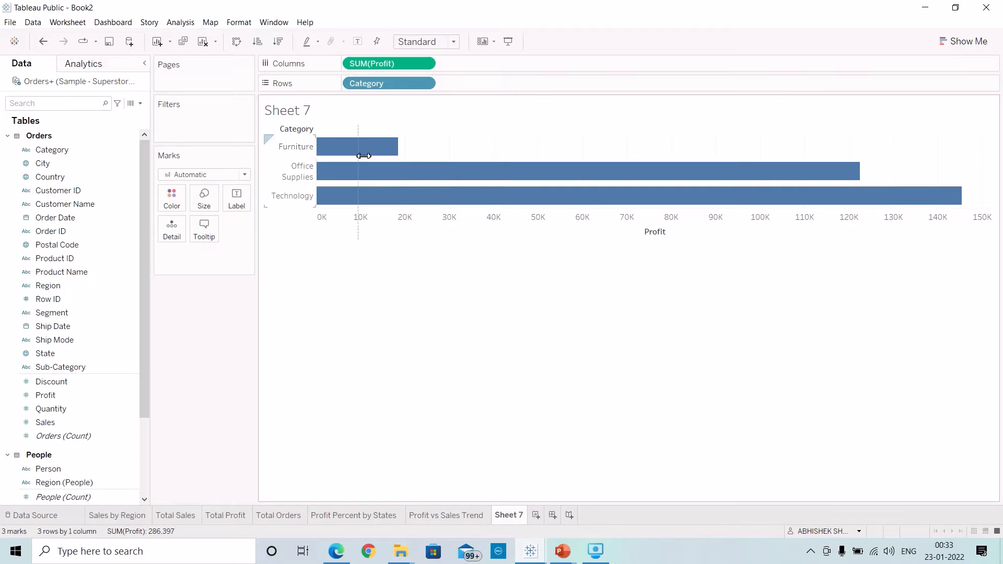
Left-align the row headers of the category bar chart horizontally.
{"action": "right_click", "coordinate": [307, 151]}
{"action": "left_click", "coordinate": [330, 201]}
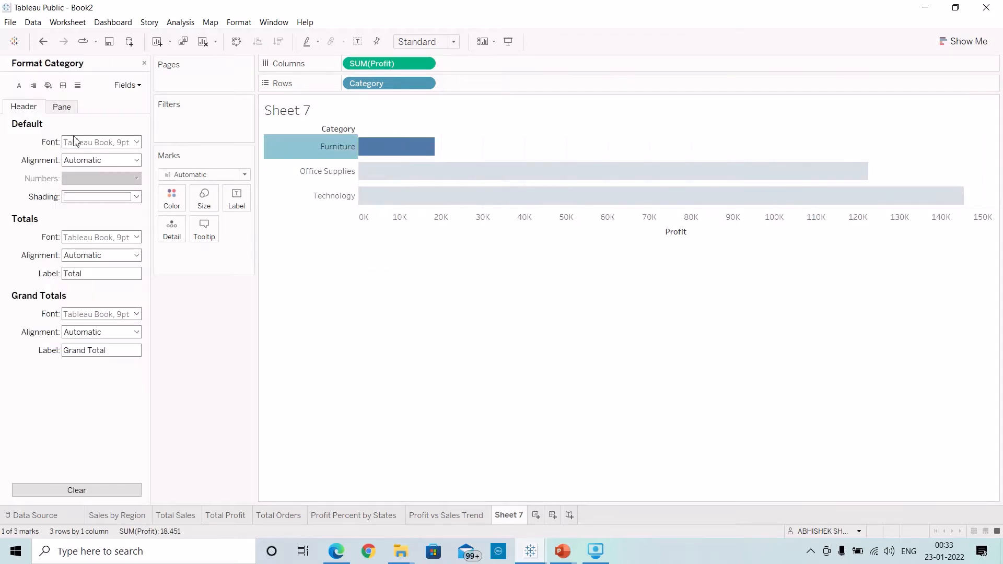
{"action": "left_click", "coordinate": [33, 85]}
{"action": "left_click", "coordinate": [83, 160]}
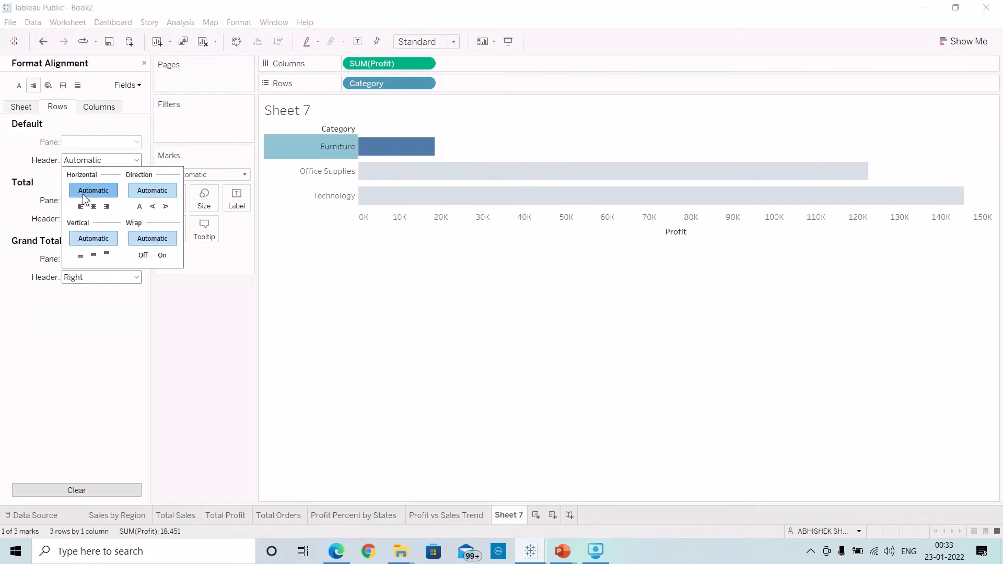
{"action": "left_click", "coordinate": [80, 206]}
{"action": "left_click", "coordinate": [206, 316]}
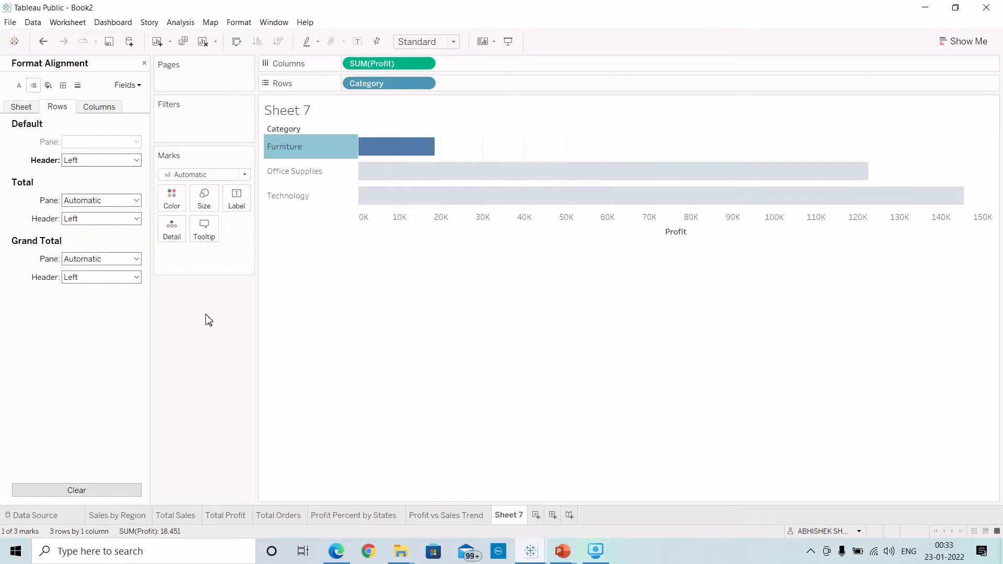
Hide the Category field label above the row headers and close the formatting options.
{"action": "right_click", "coordinate": [289, 134]}
{"action": "left_click", "coordinate": [326, 247]}
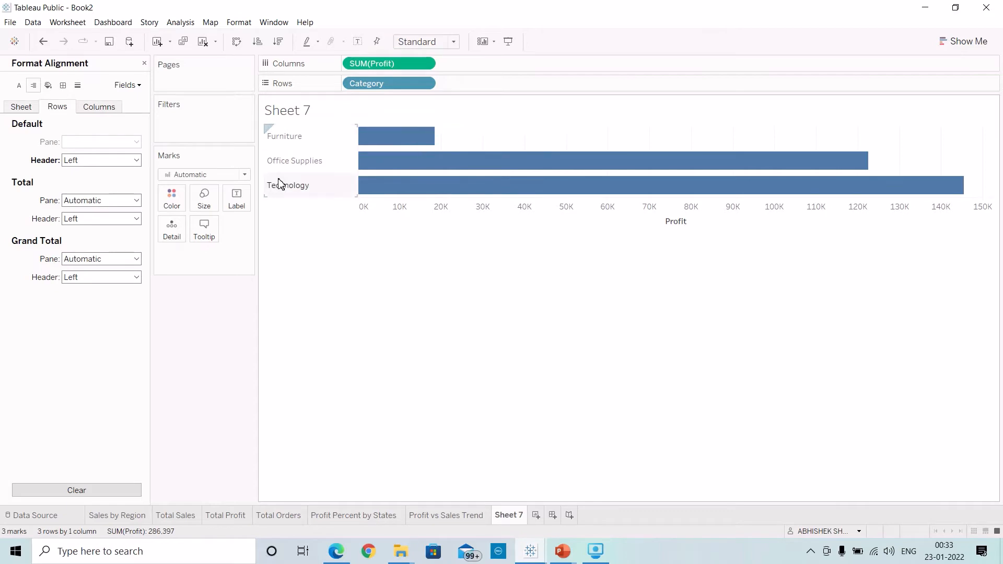
{"action": "left_click", "coordinate": [145, 63]}
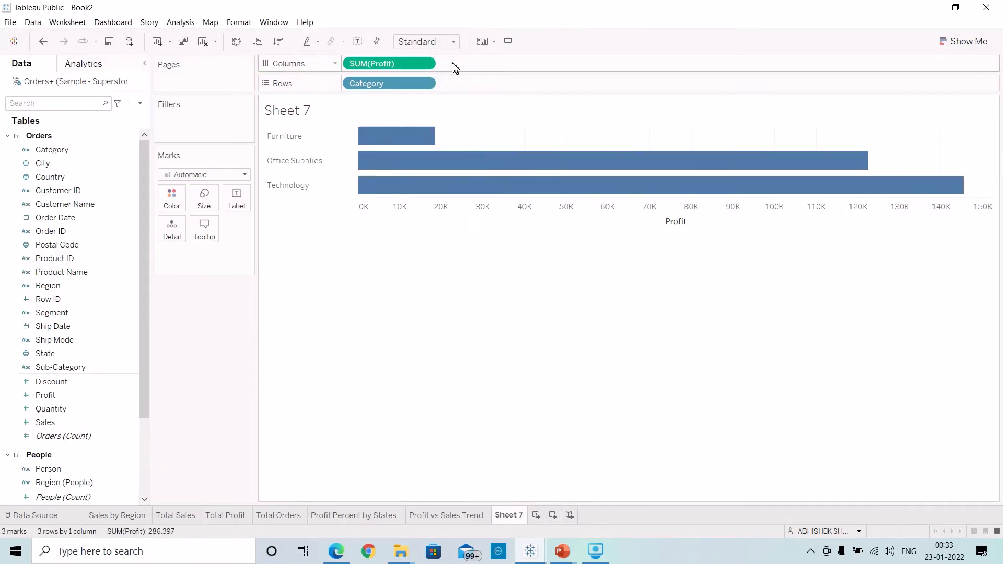
Add the ad hoc calculation Avg(0.0) to Columns after SUM(Profit).
{"action": "double_click", "coordinate": [457, 67]}
{"action": "type", "text": "Avg"}
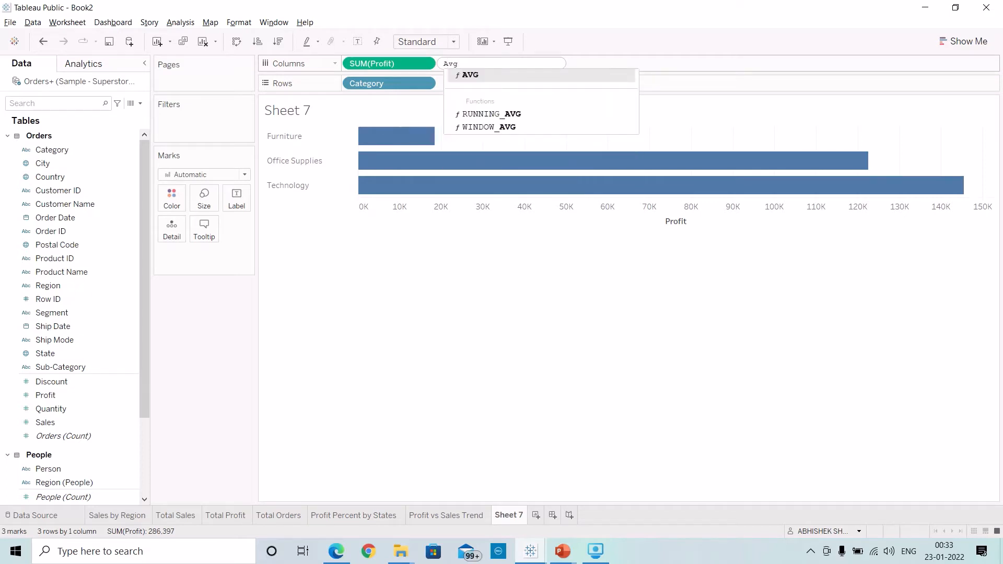
{"action": "type", "text": "(o.o"}
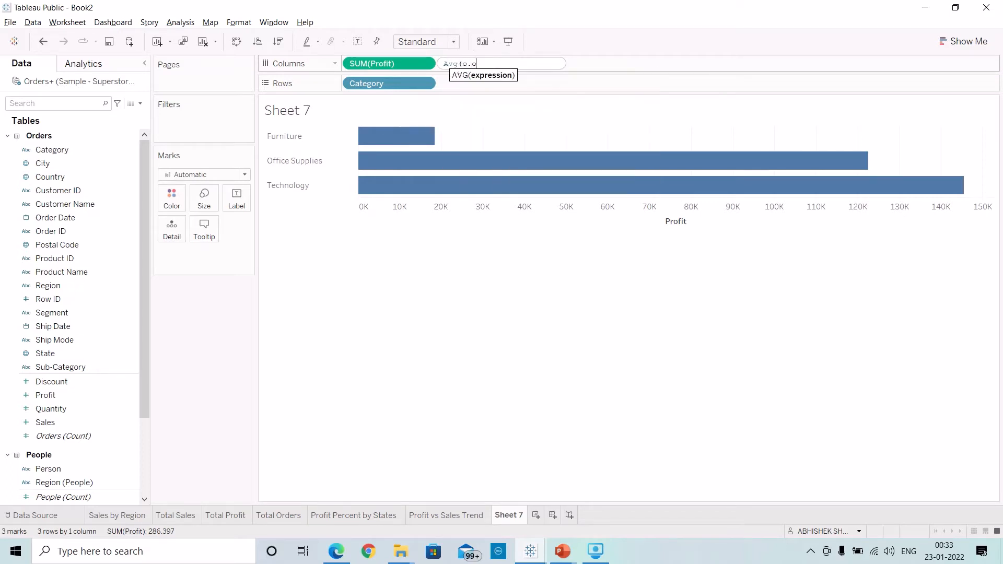
{"action": "type", "text": ")"}
{"action": "key", "text": "BackSpace"}
{"action": "key", "text": "BackSpace"}
{"action": "key", "text": "BackSpace"}
{"action": "key", "text": "BackSpace"}
{"action": "type", "text": "0.0)"}
{"action": "key", "text": "Return"}
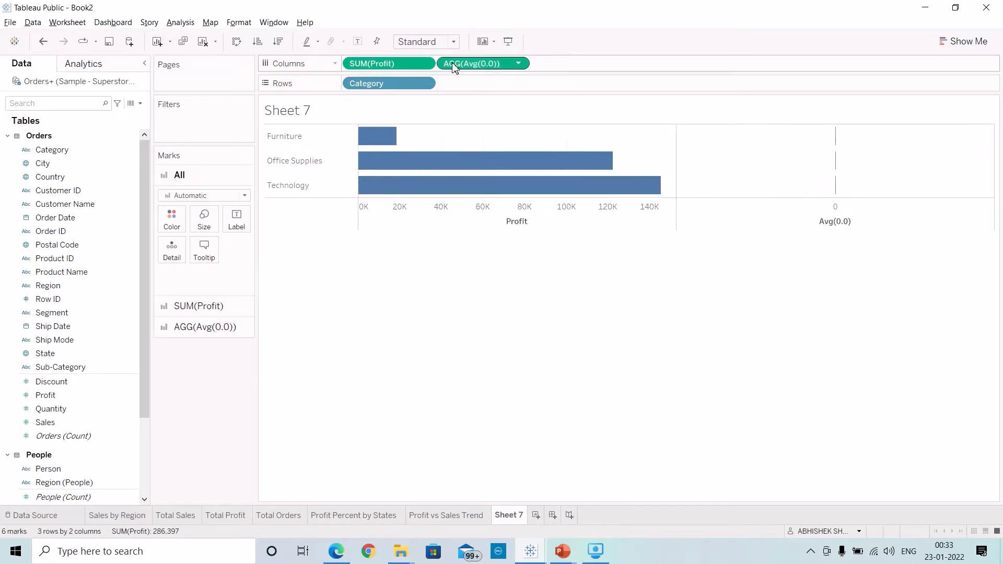
Combine Avg(0.0) with Profit on one shared axis and set the mark type to Line.
{"action": "left_click", "coordinate": [218, 329]}
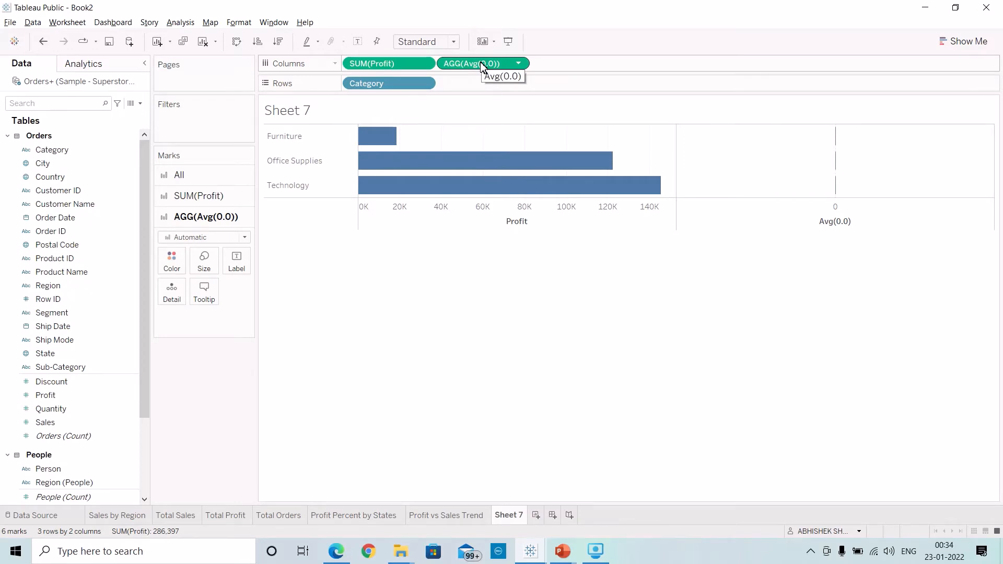
{"action": "left_click_drag", "start_coordinate": [481, 66], "coordinate": [475, 219]}
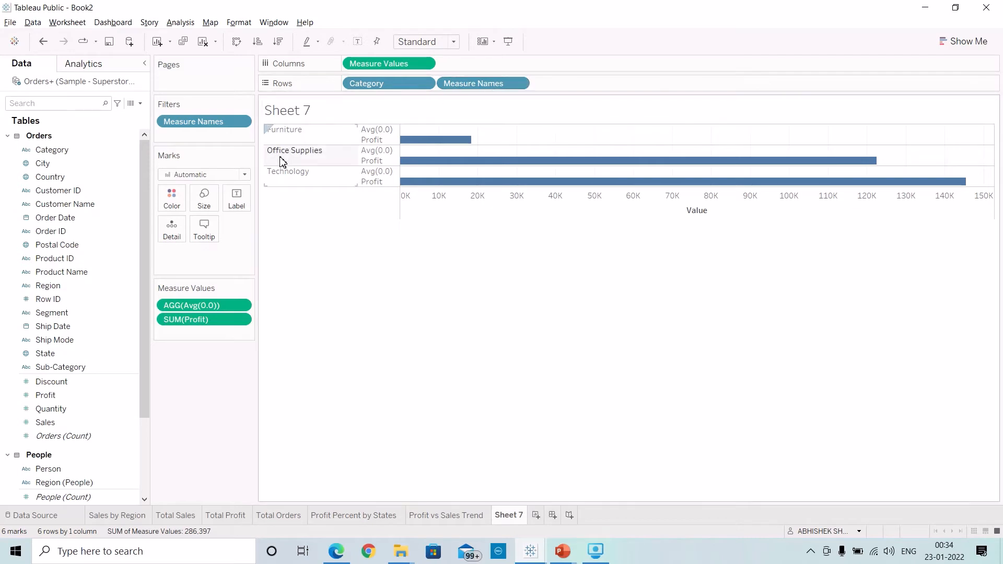
{"action": "left_click", "coordinate": [244, 175]}
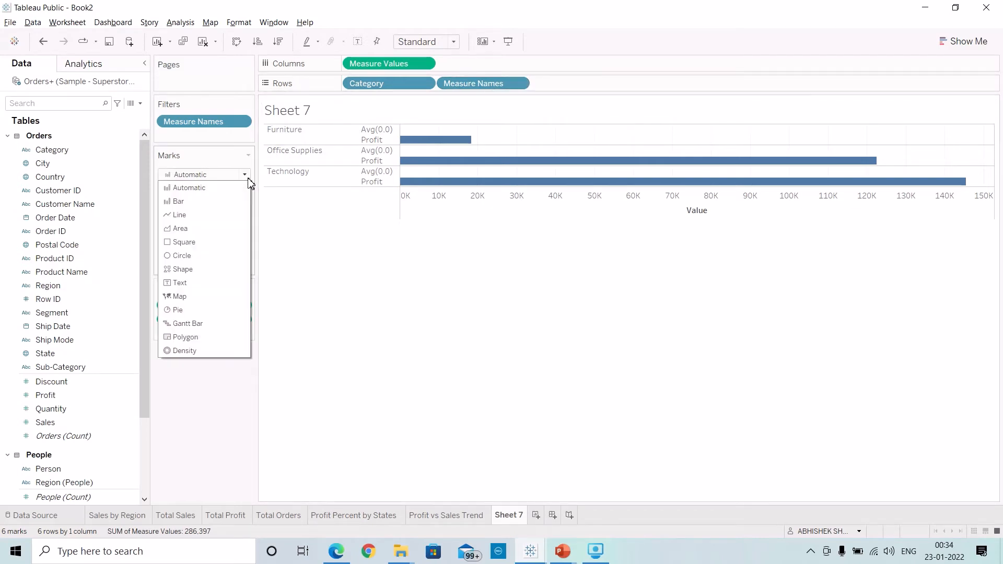
{"action": "left_click", "coordinate": [183, 215]}
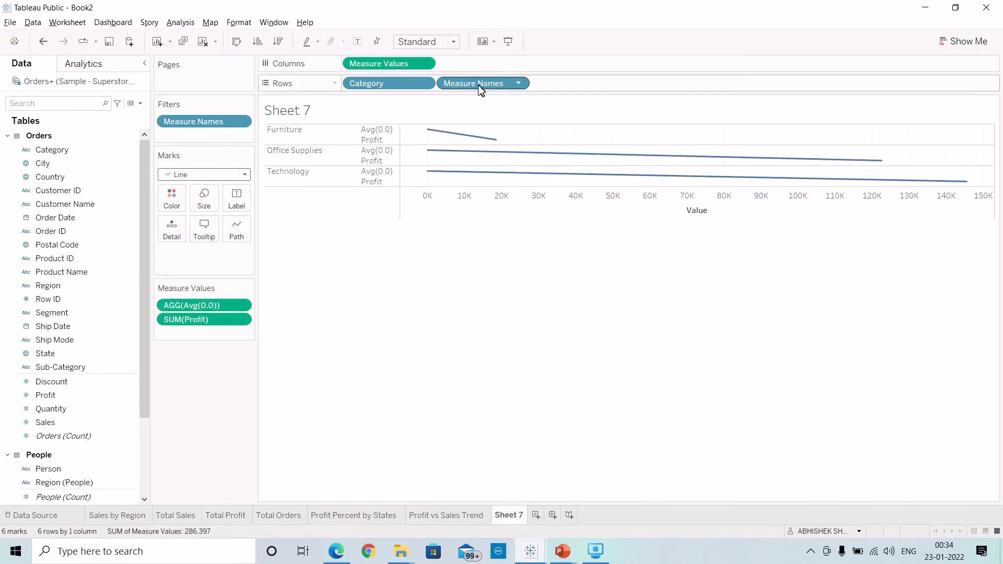
Move Measure Names from Rows to Path and enlarge the line size to nearly the maximum for thick rounded bars.
{"action": "left_click_drag", "start_coordinate": [485, 85], "coordinate": [260, 227]}
{"action": "left_click", "coordinate": [204, 201]}
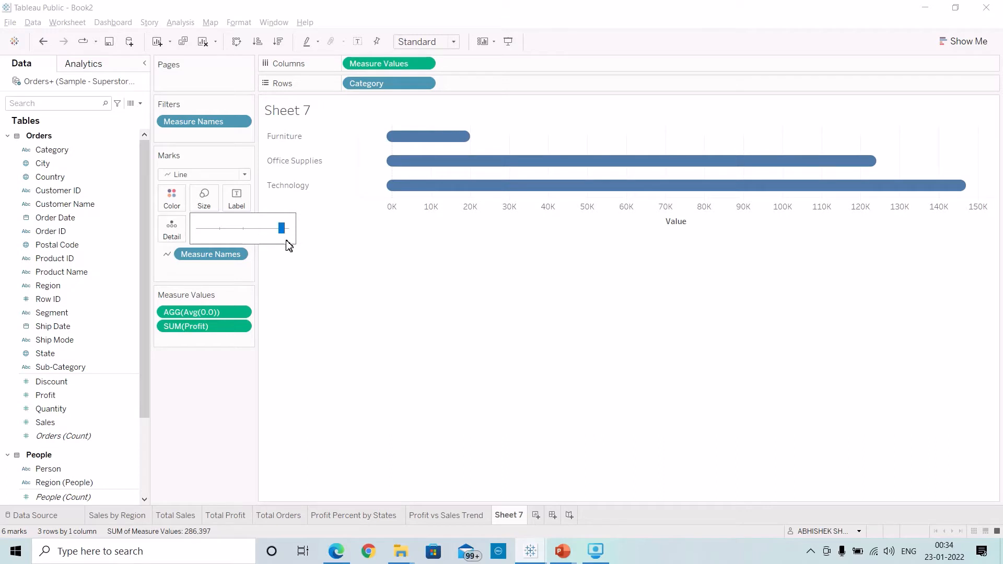
{"action": "mouse_move", "coordinate": [402, 142]}
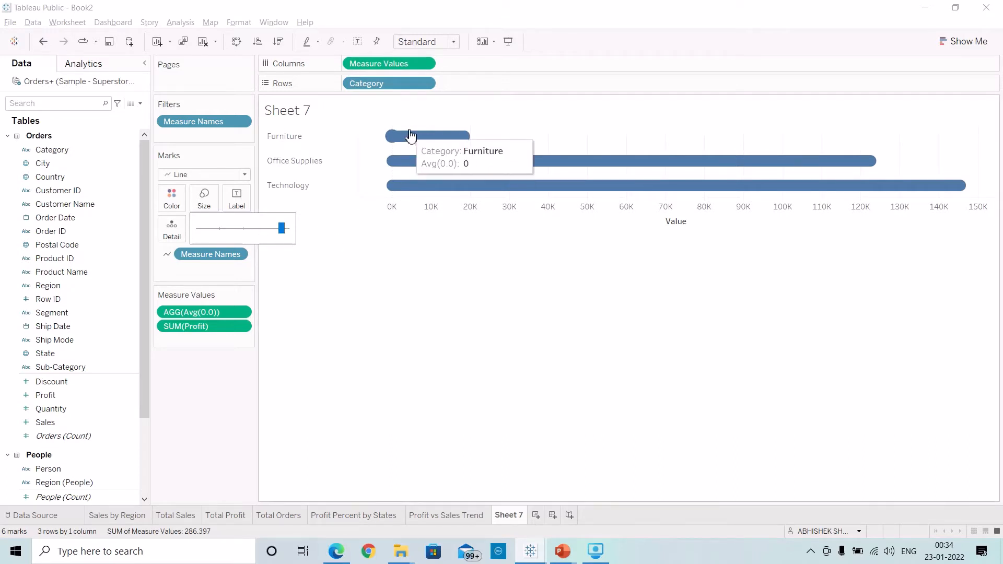
Add Category and SUM(Profit) to the mark labels of the rounded bars.
{"action": "left_click", "coordinate": [302, 288]}
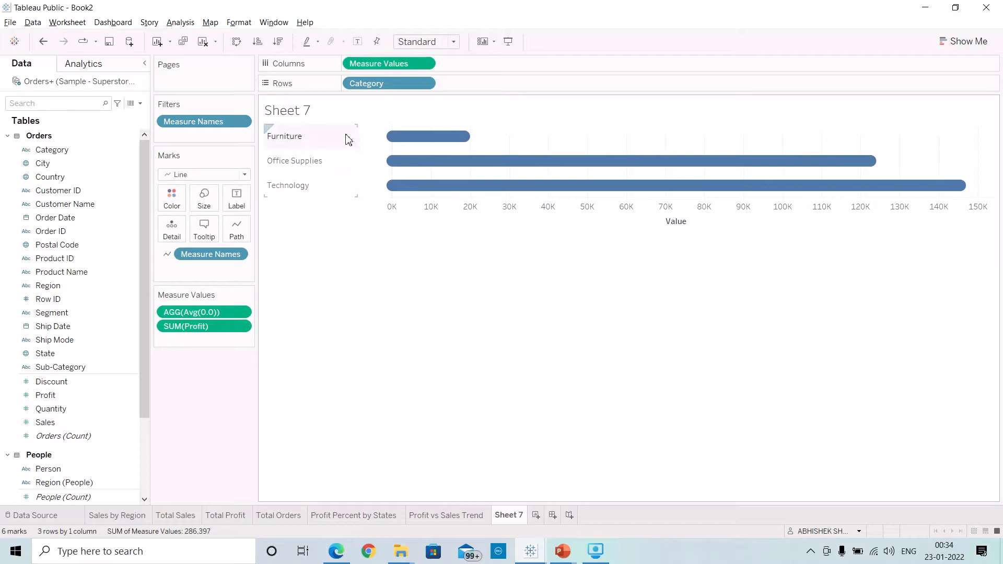
{"action": "left_click_drag", "start_coordinate": [390, 86], "coordinate": [237, 201]}
{"action": "left_click_drag", "start_coordinate": [197, 344], "coordinate": [235, 201]}
Edit the label text to remove the Category line so that only <SUM(Profit)> remains, and apply it.
{"action": "left_click", "coordinate": [237, 199]}
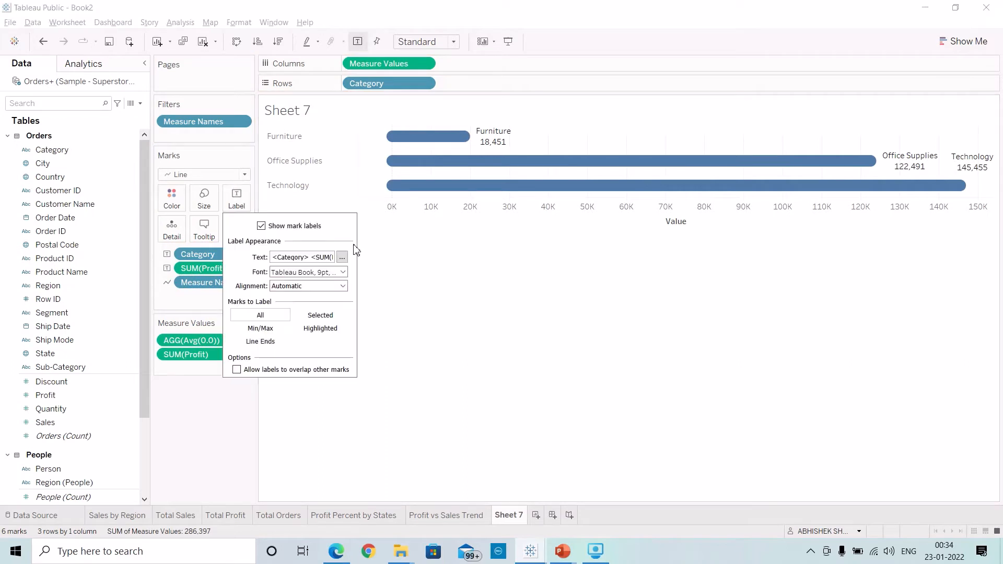
{"action": "left_click", "coordinate": [342, 258]}
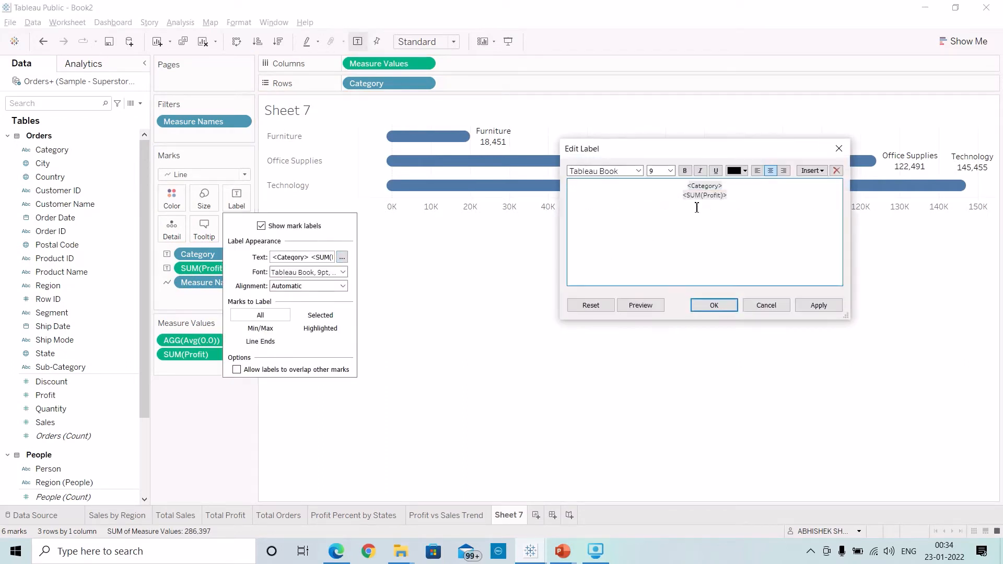
{"action": "left_click_drag", "start_coordinate": [729, 191], "coordinate": [658, 191]}
{"action": "key", "text": "Delete"}
{"action": "key", "text": "Delete"}
{"action": "left_click", "coordinate": [822, 305]}
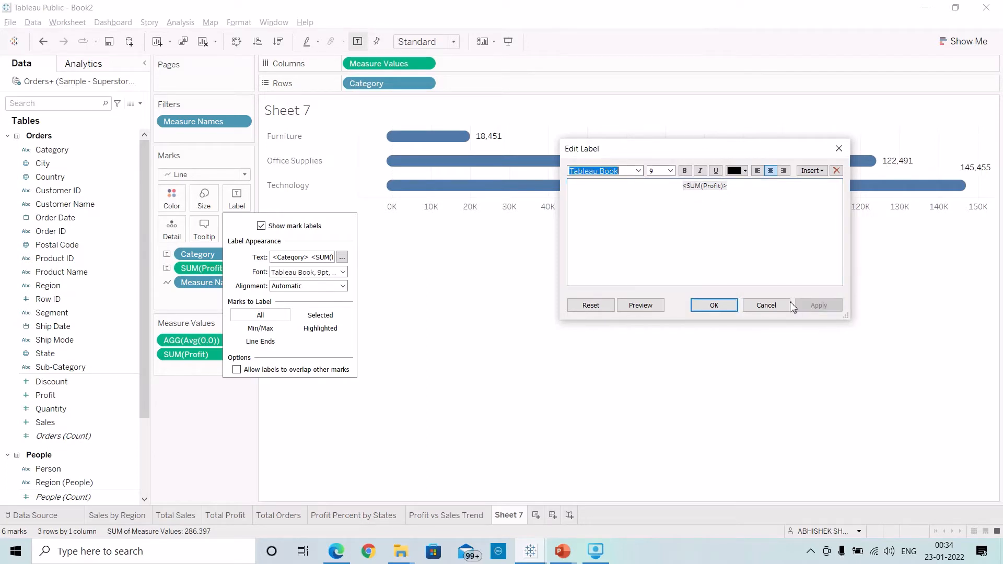
{"action": "left_click", "coordinate": [729, 308]}
{"action": "left_click", "coordinate": [220, 387]}
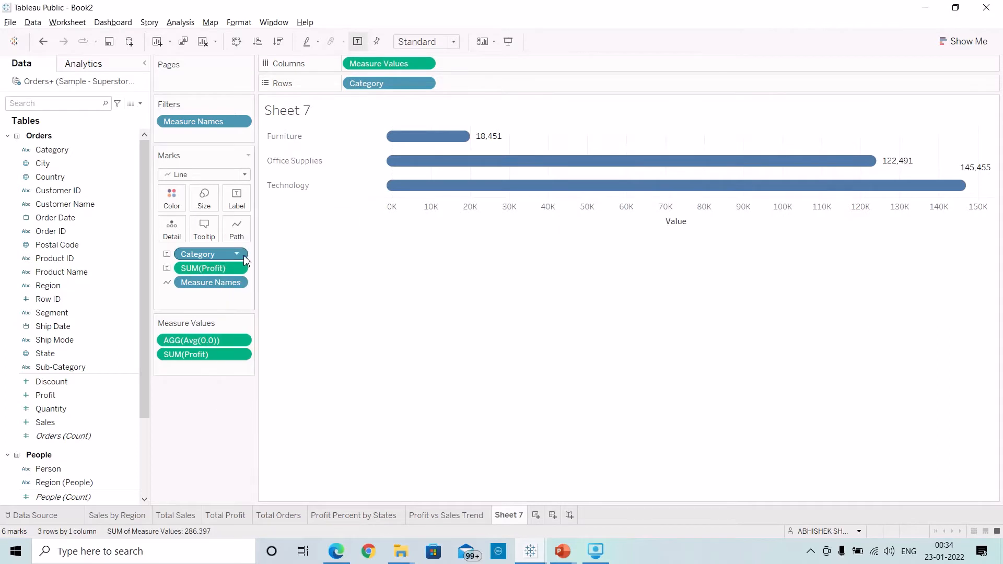
Format the SUM(Profit) labels as Currency (Custom) with 0 decimal places and a $ prefix, and close the formatting options.
{"action": "left_click", "coordinate": [241, 267]}
{"action": "left_click", "coordinate": [225, 329]}
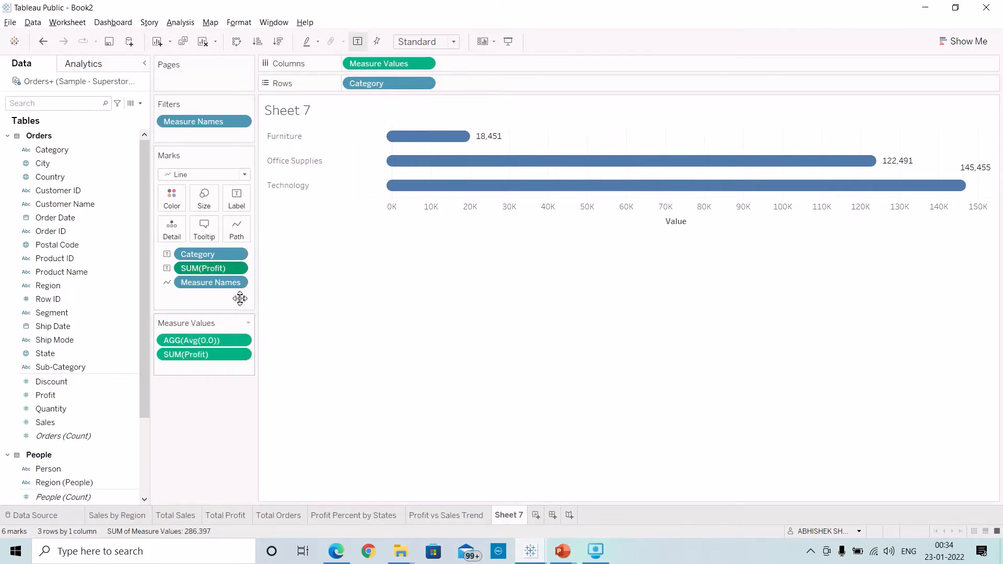
{"action": "left_click", "coordinate": [125, 179]}
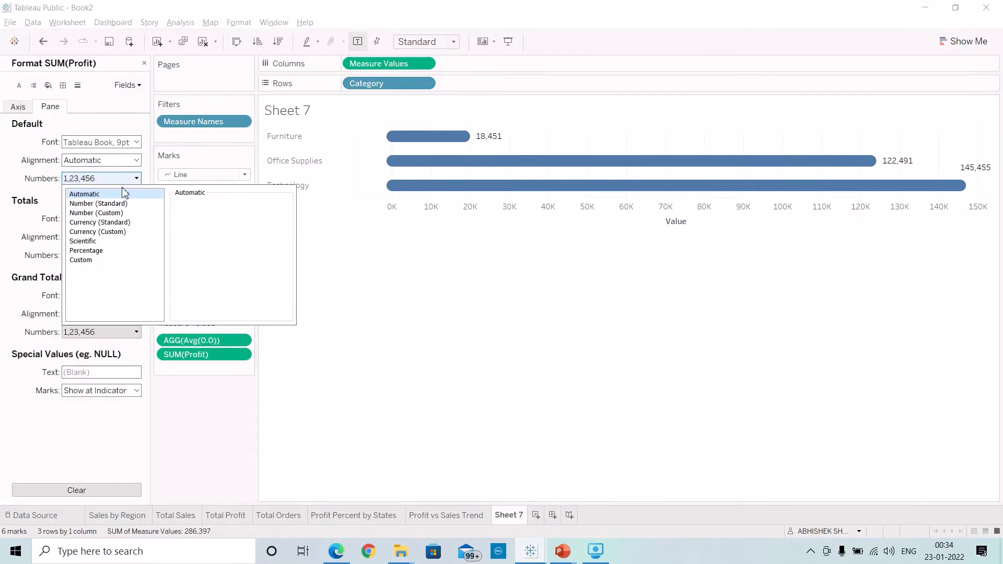
{"action": "left_click", "coordinate": [110, 232]}
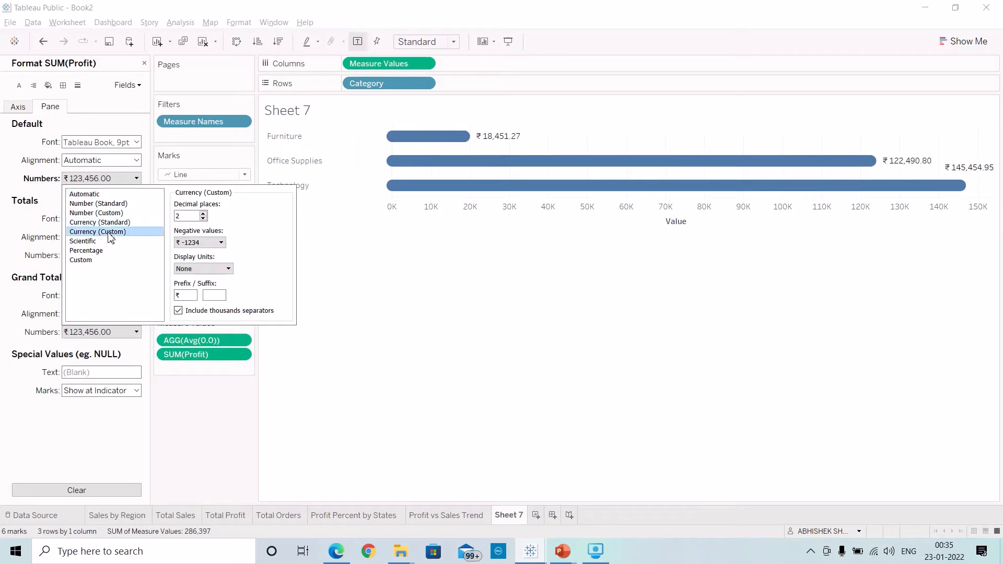
{"action": "left_click", "coordinate": [203, 219]}
{"action": "left_click", "coordinate": [204, 218]}
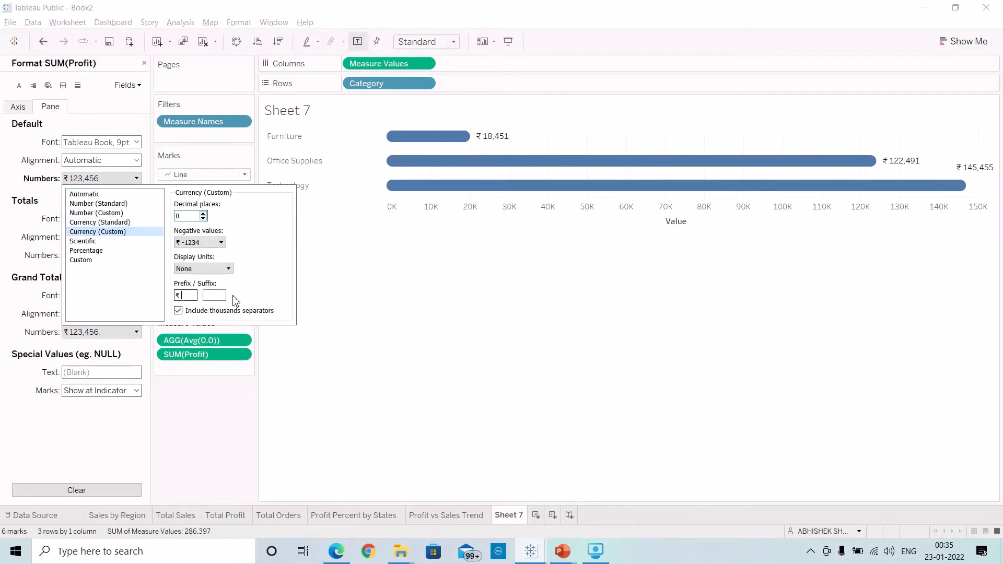
{"action": "key", "text": "BackSpace"}
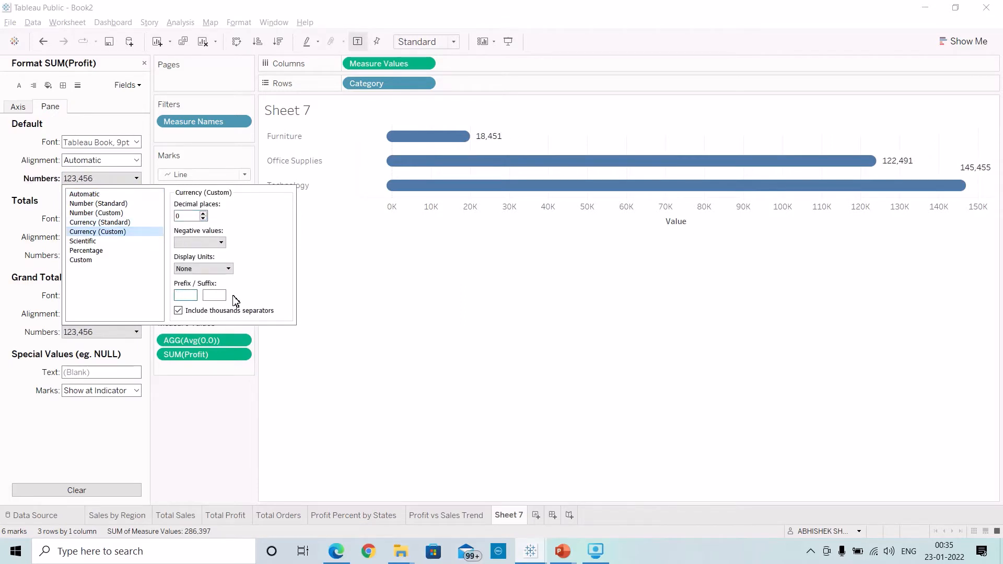
{"action": "type", "text": "$"}
{"action": "left_click", "coordinate": [203, 396]}
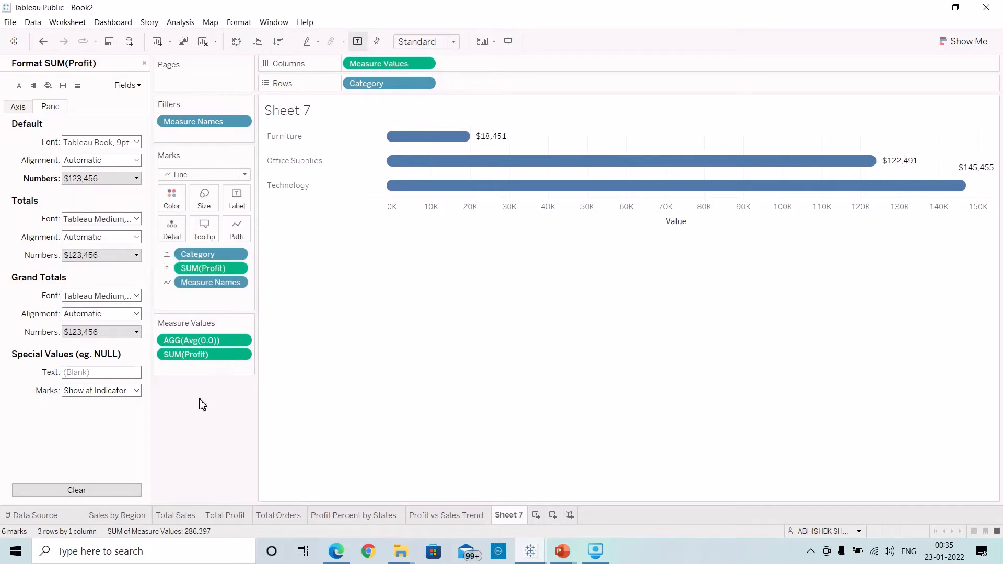
{"action": "left_click", "coordinate": [144, 64]}
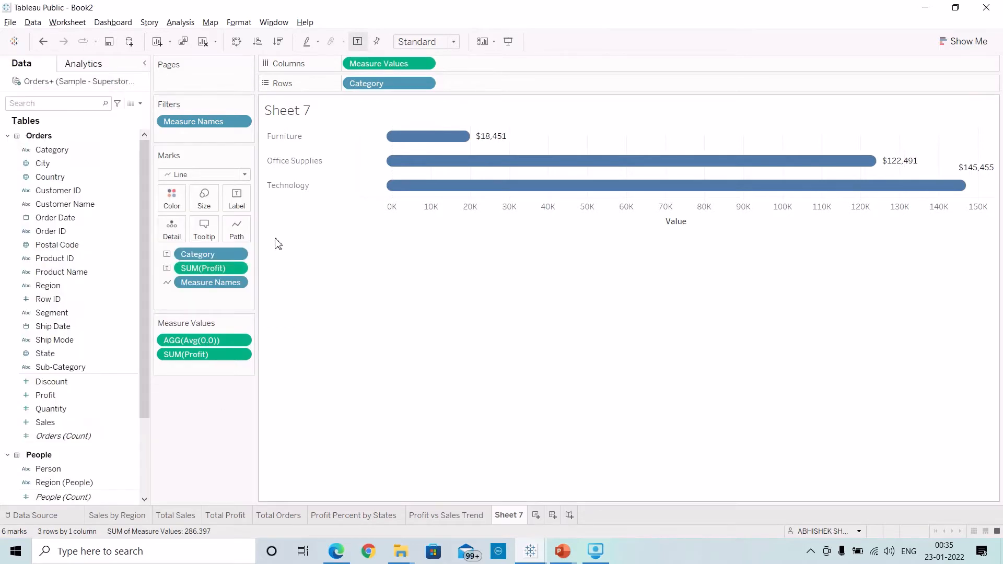
Set the mark label alignment to horizontal center and vertical middle.
{"action": "left_click", "coordinate": [236, 208]}
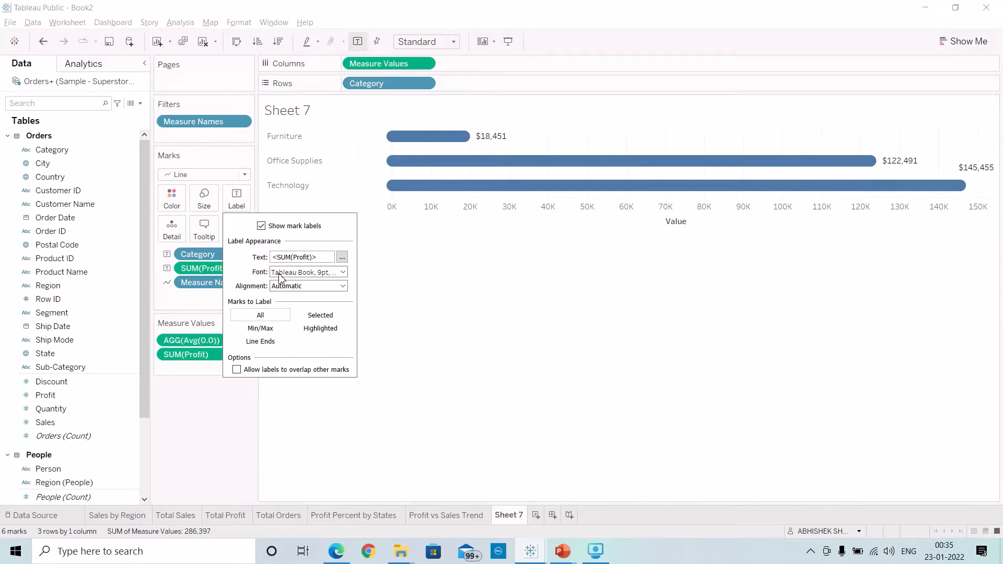
{"action": "left_click", "coordinate": [342, 287]}
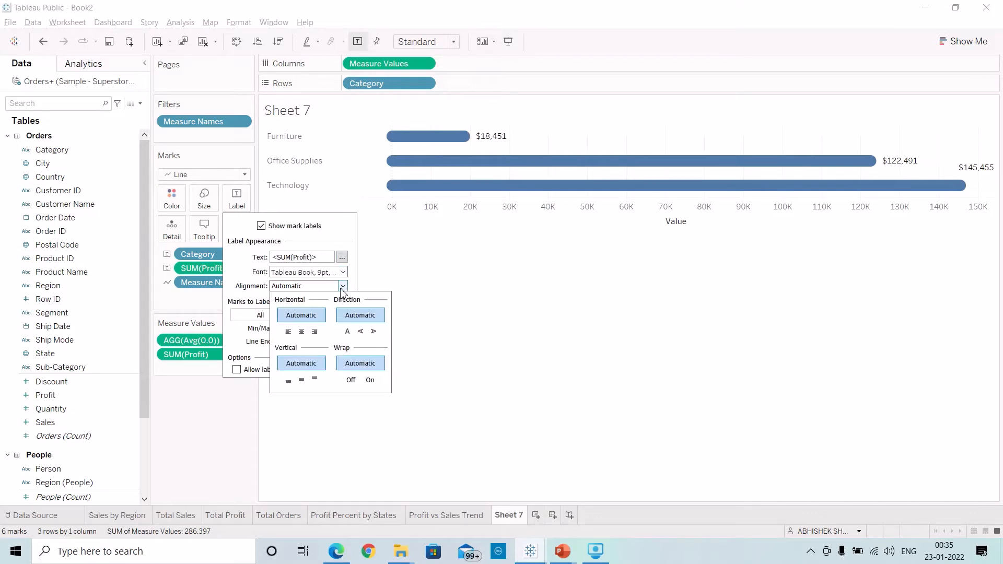
{"action": "left_click", "coordinate": [302, 332]}
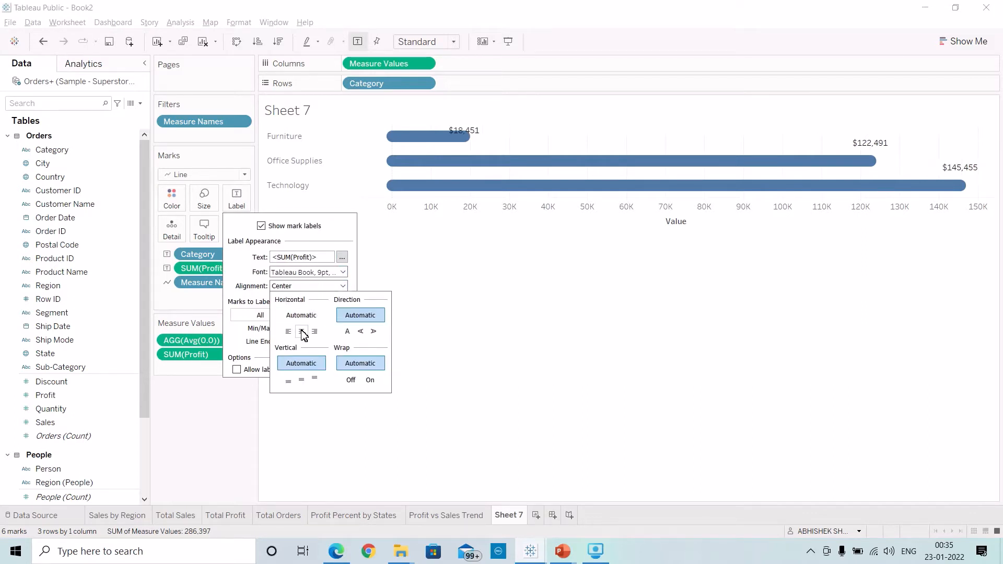
{"action": "left_click", "coordinate": [304, 381]}
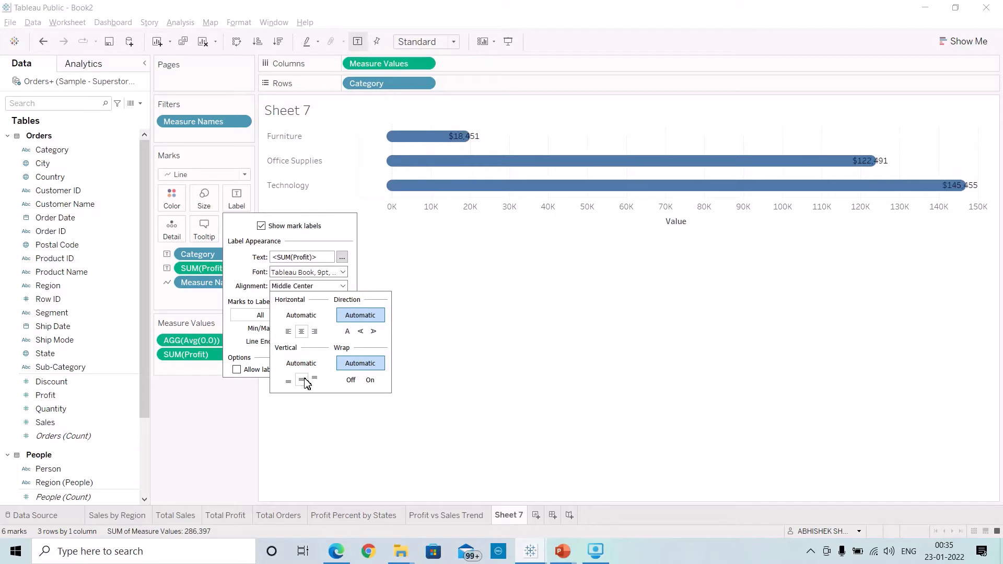
{"action": "left_click", "coordinate": [224, 412]}
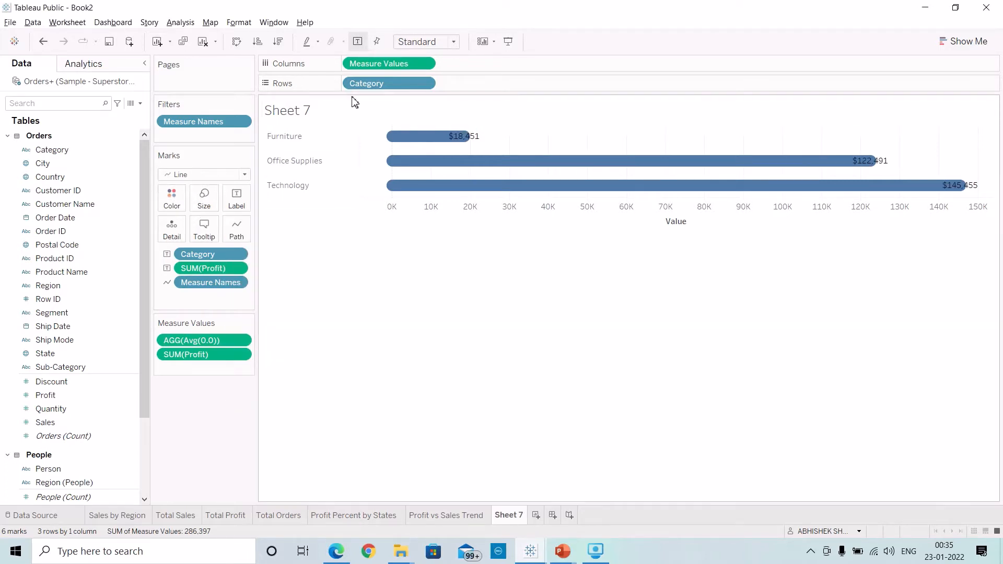
Change the color of the bars to light orange.
{"action": "left_click", "coordinate": [172, 198]}
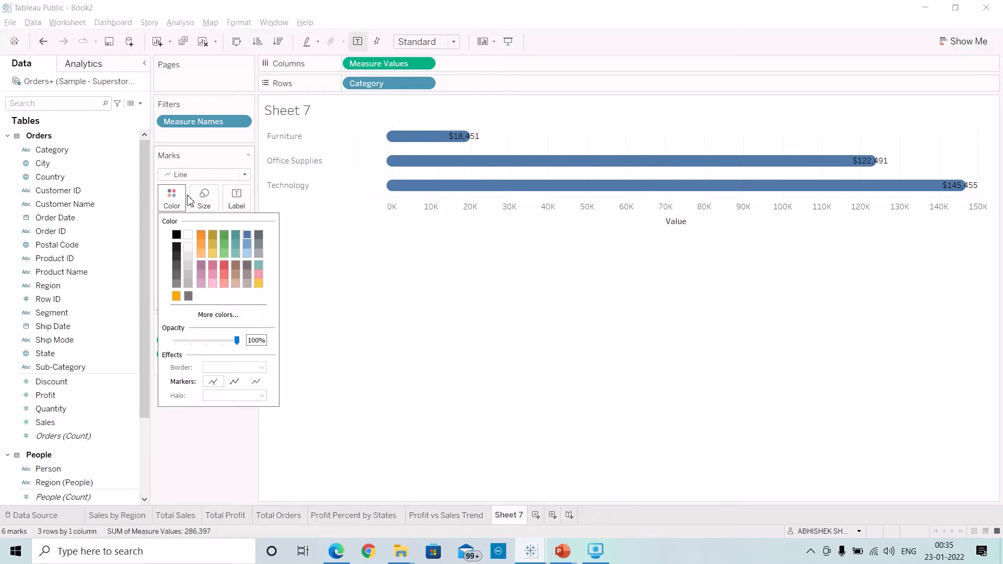
{"action": "left_click", "coordinate": [201, 236]}
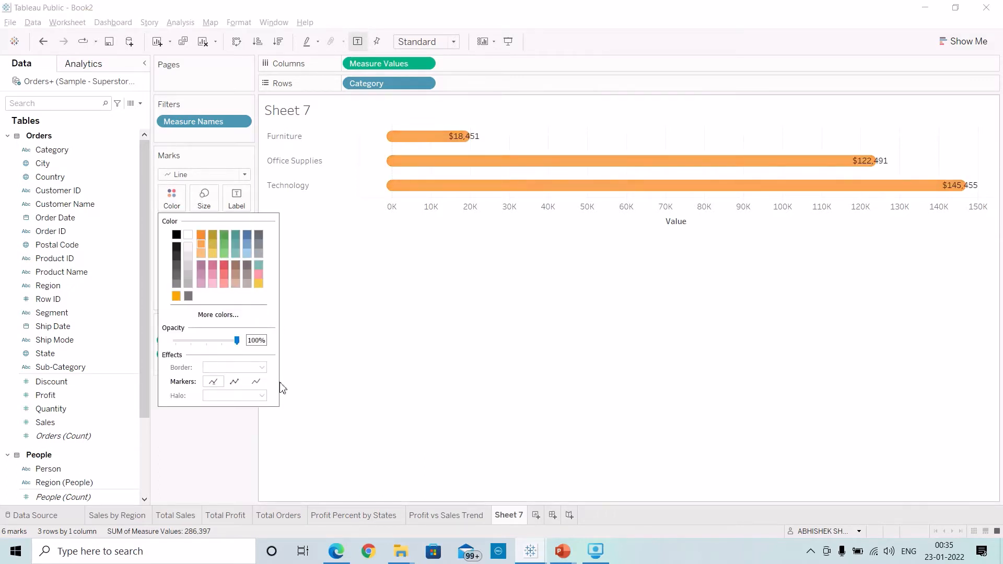
{"action": "left_click", "coordinate": [199, 450]}
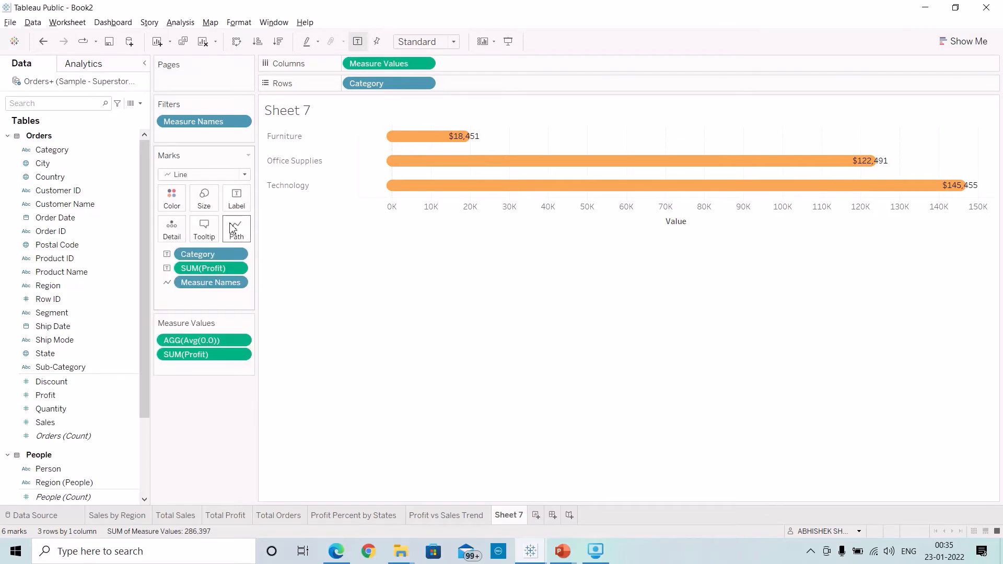
Set the horizontal alignment of the mark labels to right.
{"action": "left_click", "coordinate": [236, 197]}
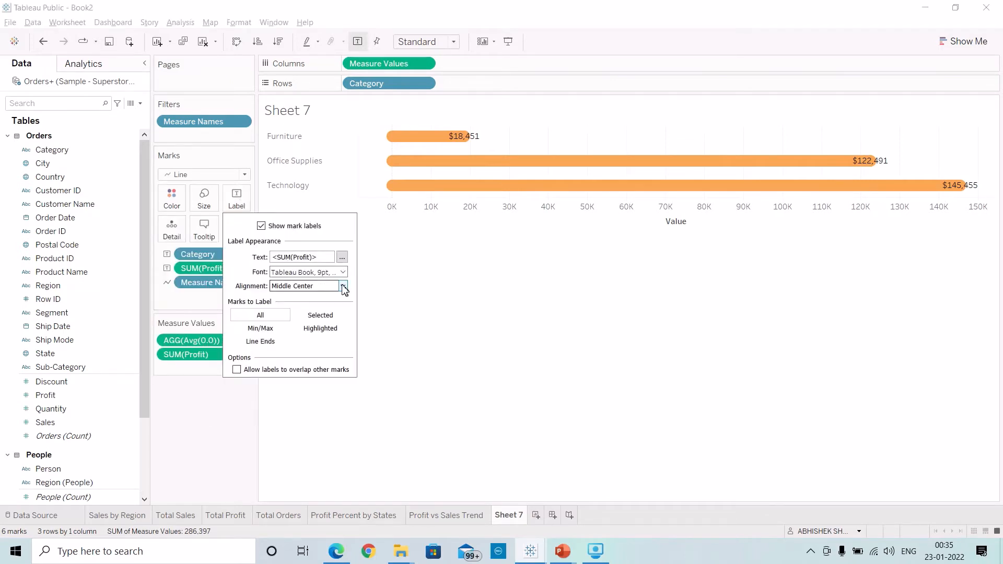
{"action": "left_click", "coordinate": [342, 285]}
{"action": "left_click", "coordinate": [315, 332]}
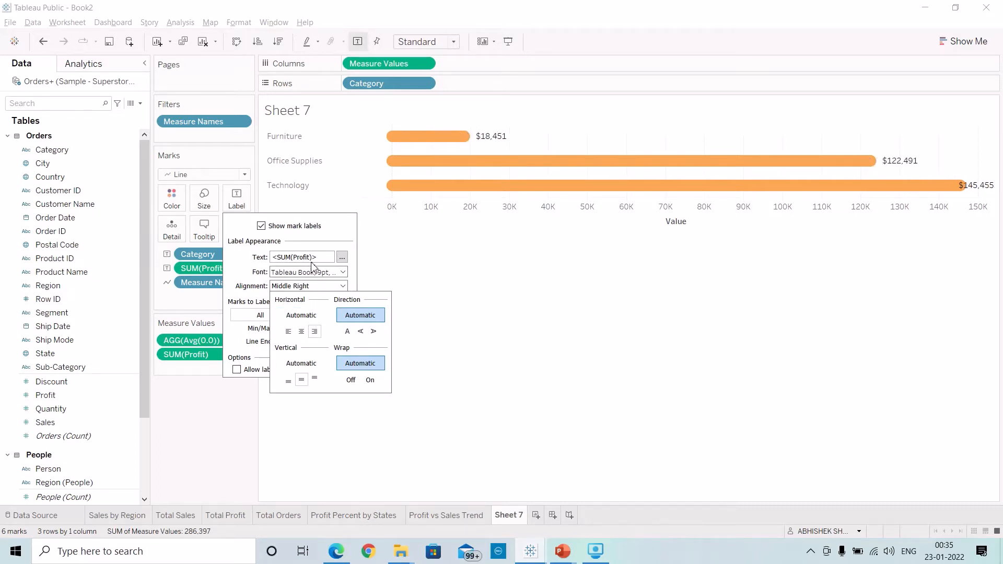
Make the mark labels bold and set their font size to 8.
{"action": "left_click", "coordinate": [342, 272]}
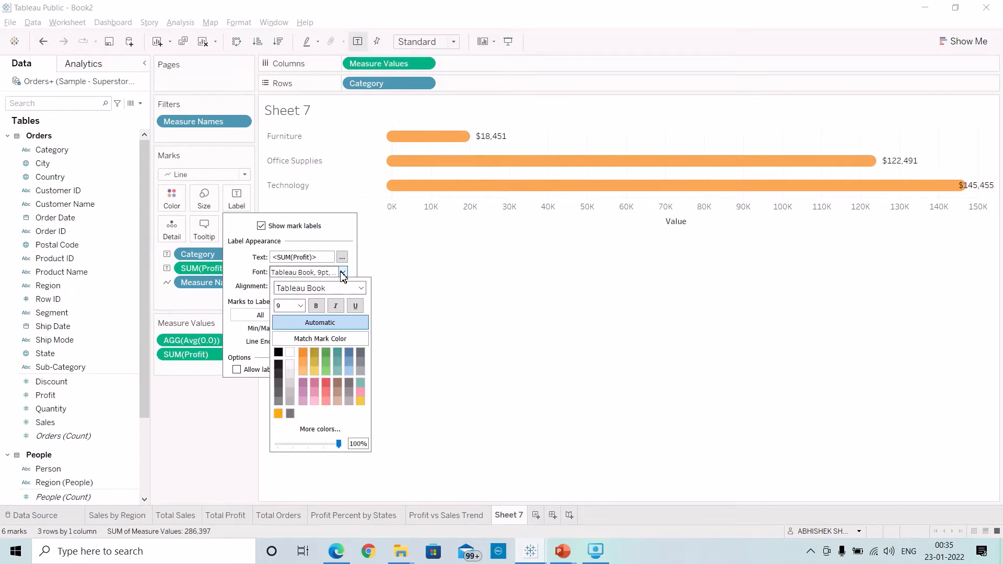
{"action": "left_click", "coordinate": [317, 307]}
{"action": "left_click", "coordinate": [300, 306]}
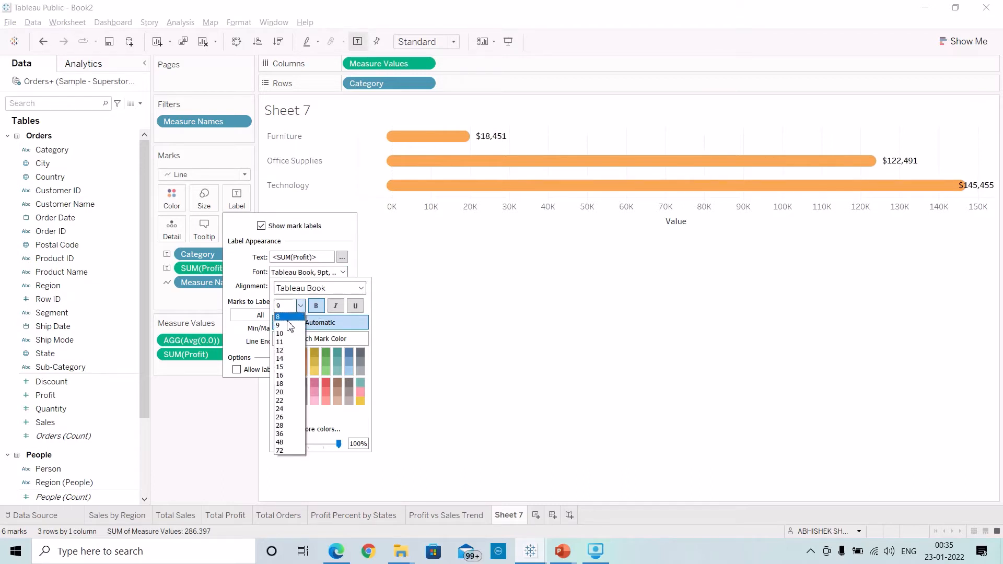
{"action": "left_click", "coordinate": [290, 320]}
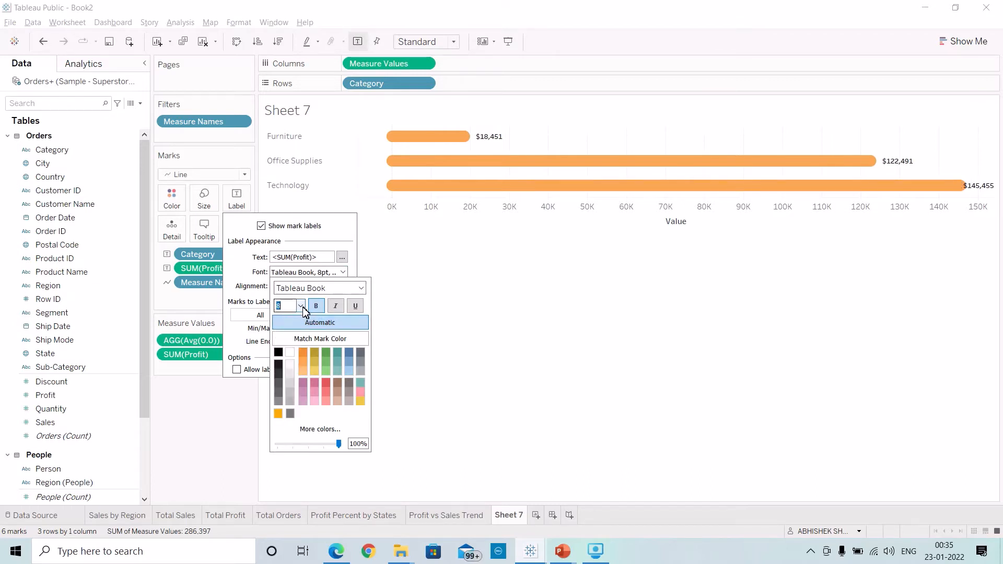
{"action": "left_click", "coordinate": [204, 419]}
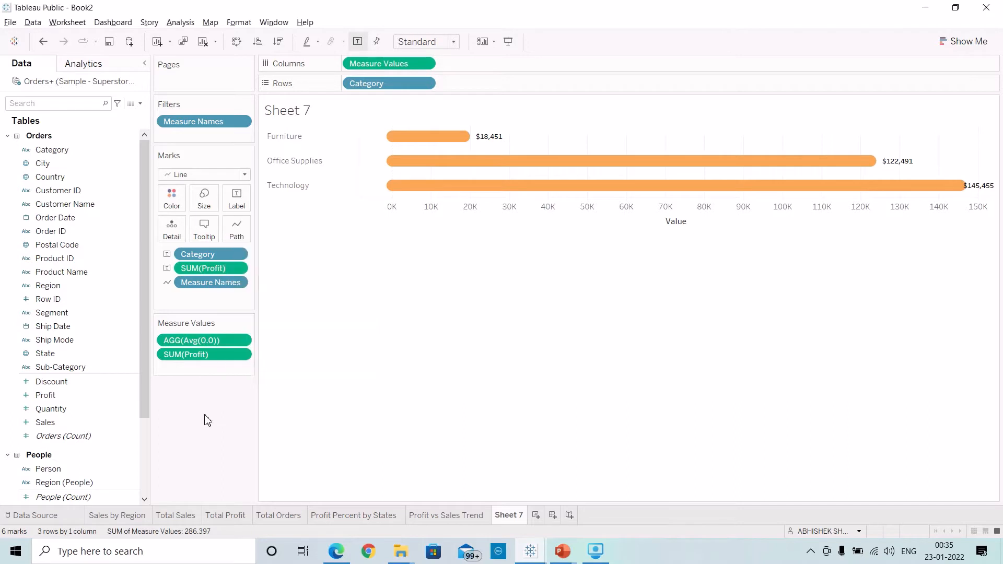
Hide the Value axis header and slightly increase the height of the category rows.
{"action": "right_click", "coordinate": [415, 211]}
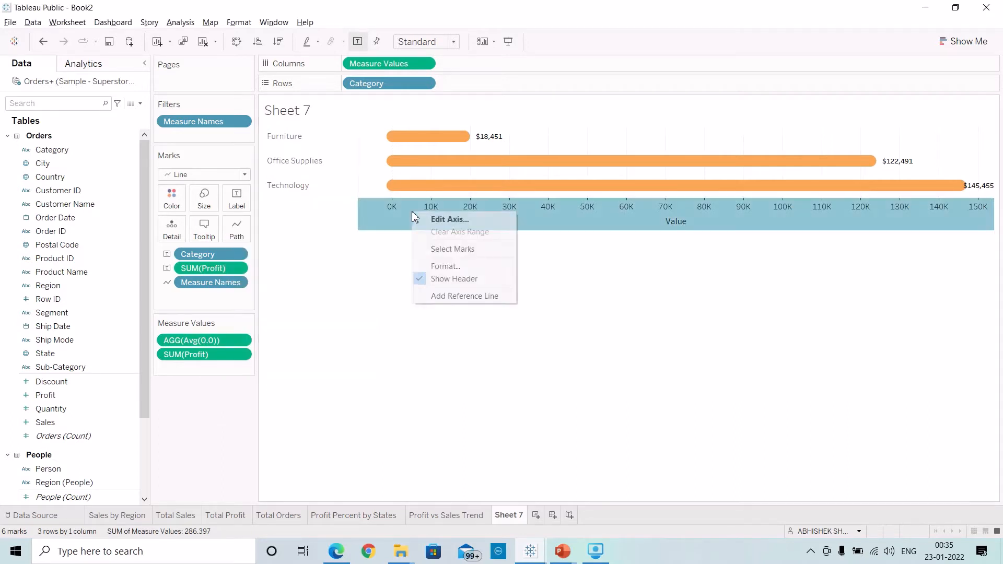
{"action": "left_click", "coordinate": [443, 283]}
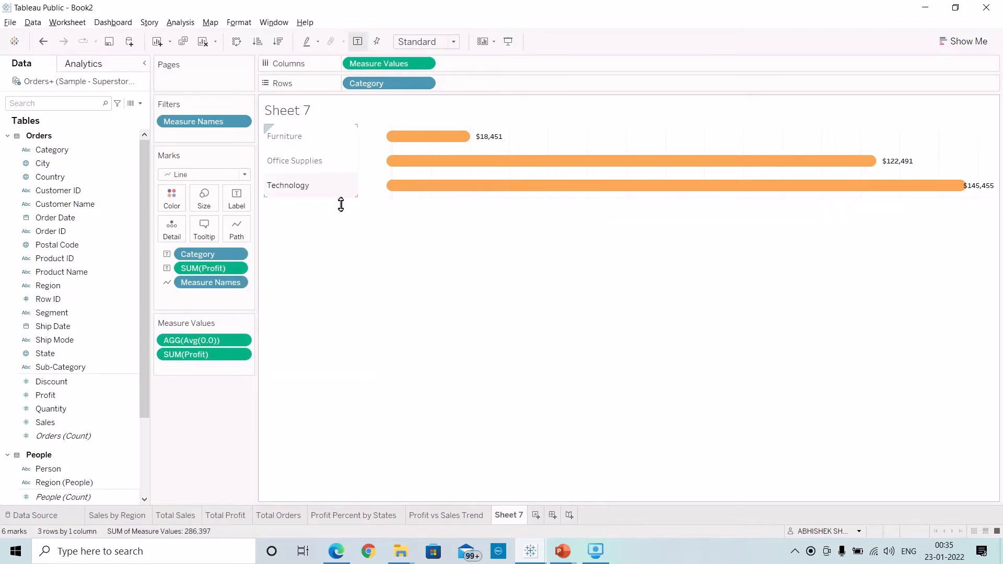
{"action": "left_click_drag", "start_coordinate": [340, 205], "coordinate": [342, 211]}
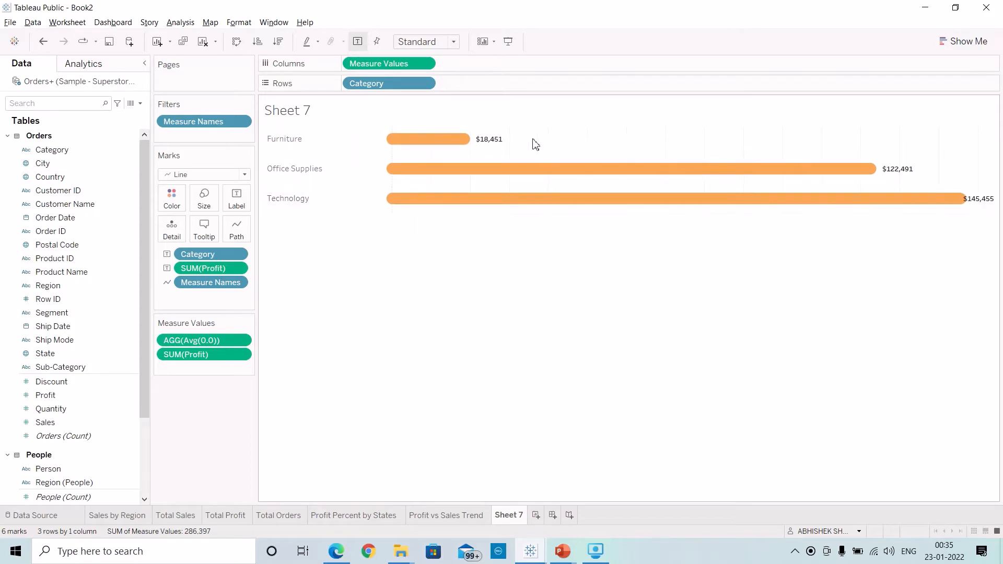
Set the worksheet's column grid lines to None in the line formatting.
{"action": "right_click", "coordinate": [577, 144]}
{"action": "left_click", "coordinate": [609, 190]}
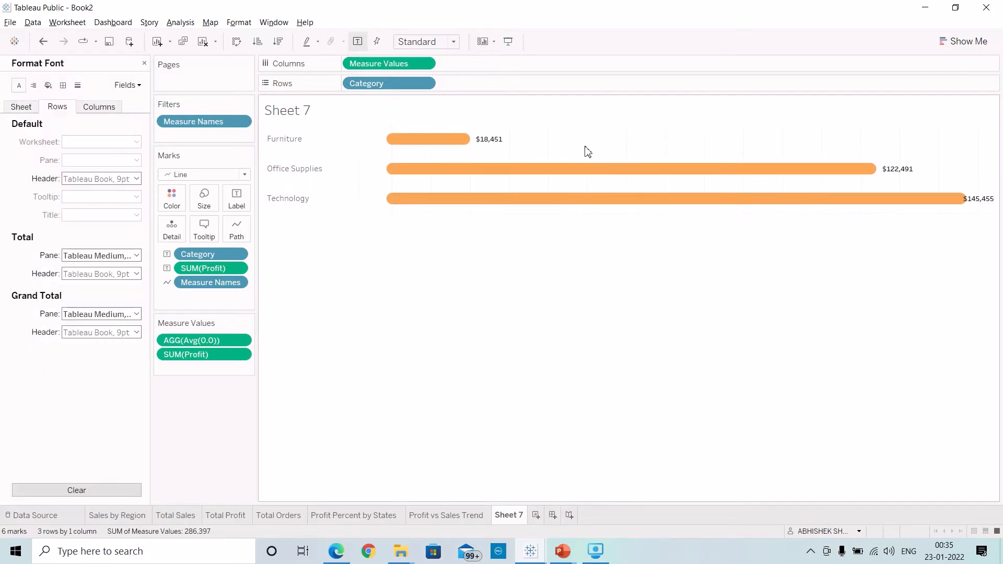
{"action": "left_click", "coordinate": [77, 86]}
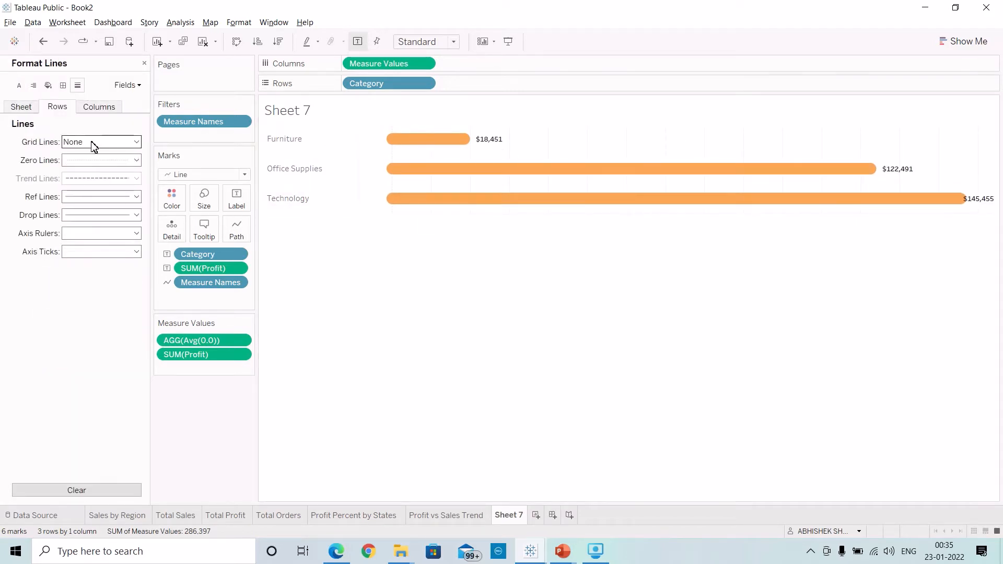
{"action": "left_click", "coordinate": [100, 107]}
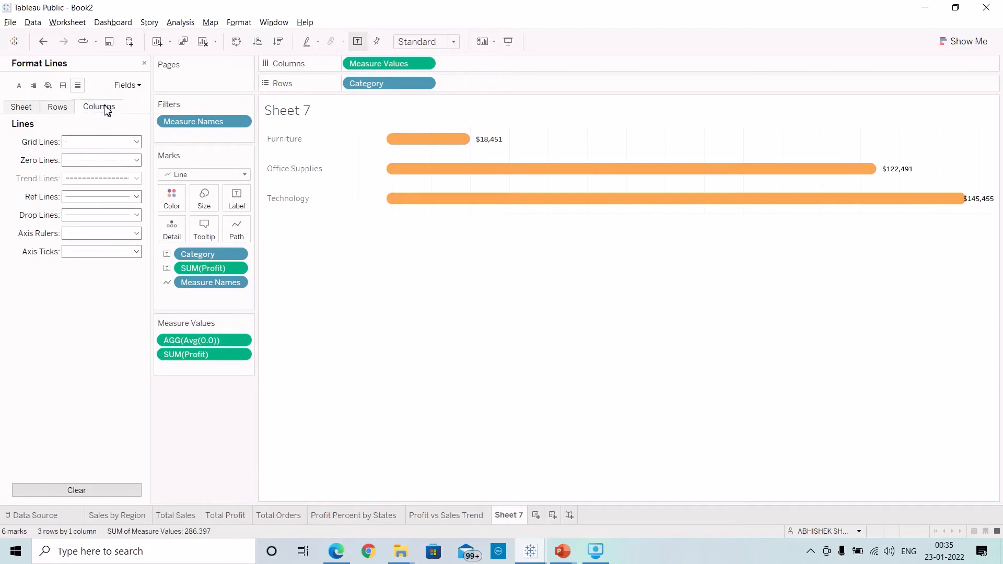
{"action": "left_click", "coordinate": [83, 142]}
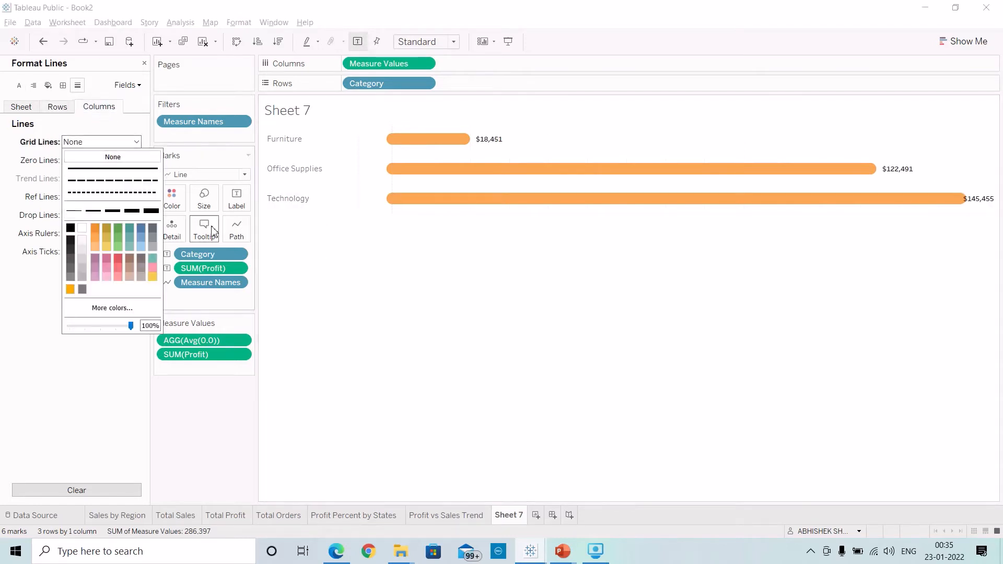
{"action": "left_click", "coordinate": [95, 130]}
Set the worksheet's column zero lines and reference lines to None.
{"action": "left_click", "coordinate": [93, 161]}
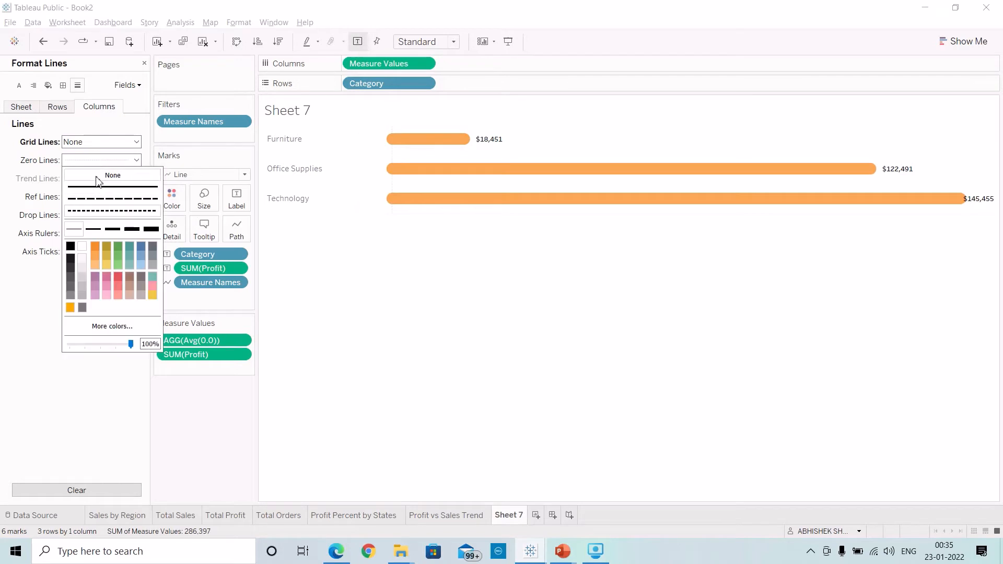
{"action": "left_click", "coordinate": [97, 176]}
{"action": "left_click", "coordinate": [42, 282]}
{"action": "left_click", "coordinate": [95, 198]}
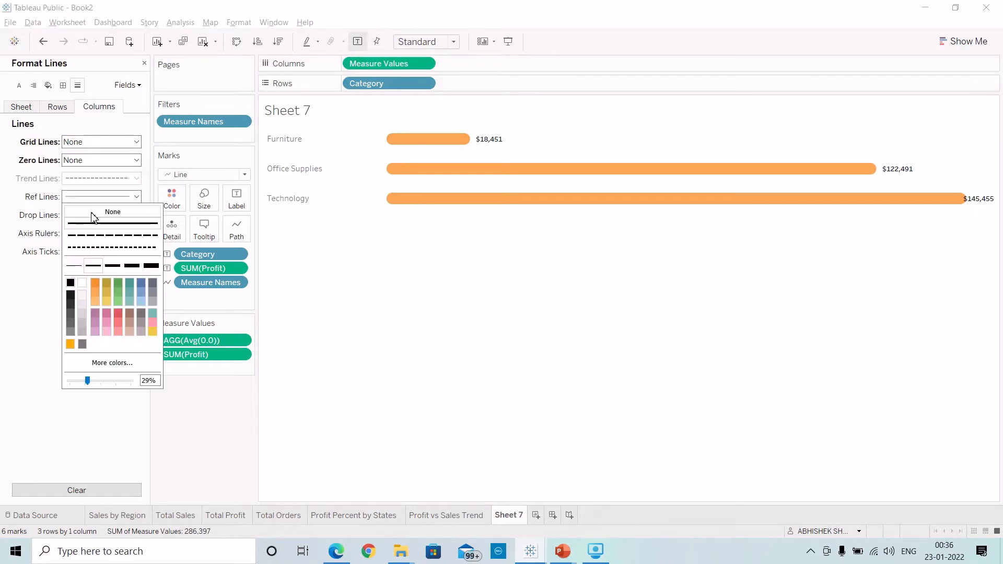
{"action": "left_click", "coordinate": [93, 210]}
Set the column drop lines, axis rulers and axis ticks to None, check the sheet borders, and close the formatting pane.
{"action": "left_click", "coordinate": [92, 218]}
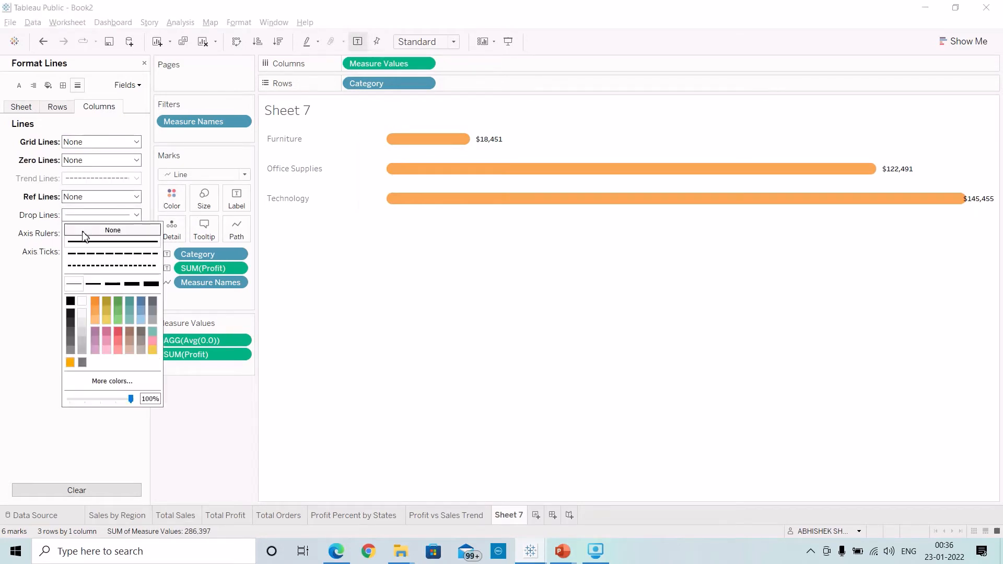
{"action": "left_click", "coordinate": [82, 227]}
{"action": "left_click", "coordinate": [88, 240]}
{"action": "left_click", "coordinate": [84, 247]}
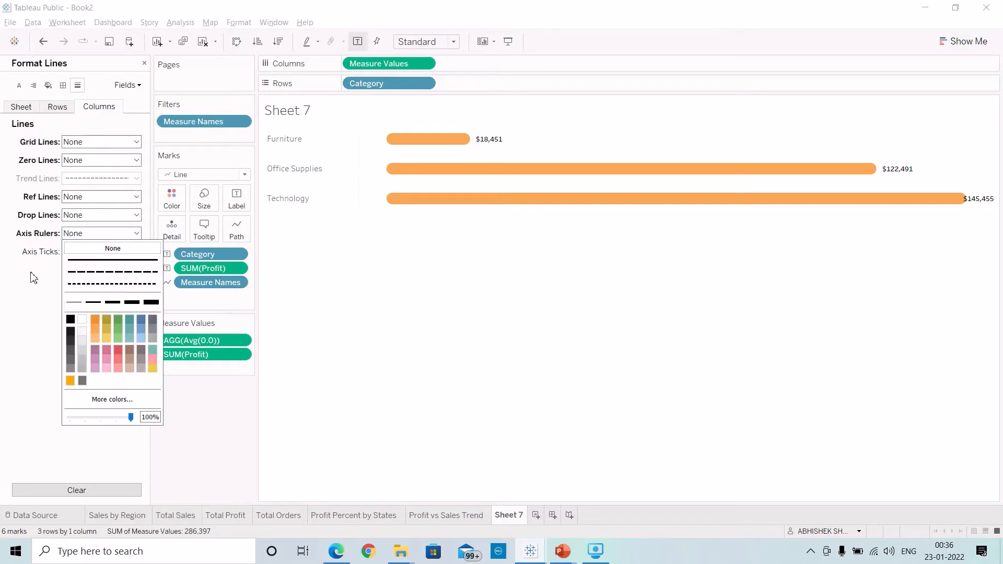
{"action": "left_click", "coordinate": [83, 251]}
{"action": "left_click", "coordinate": [82, 268]}
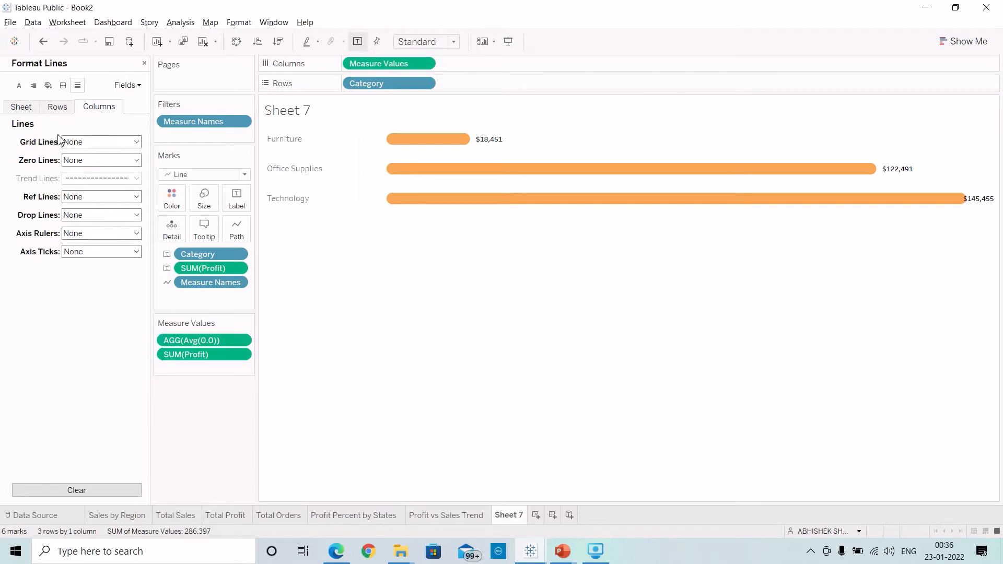
{"action": "left_click", "coordinate": [53, 108]}
{"action": "left_click", "coordinate": [26, 107]}
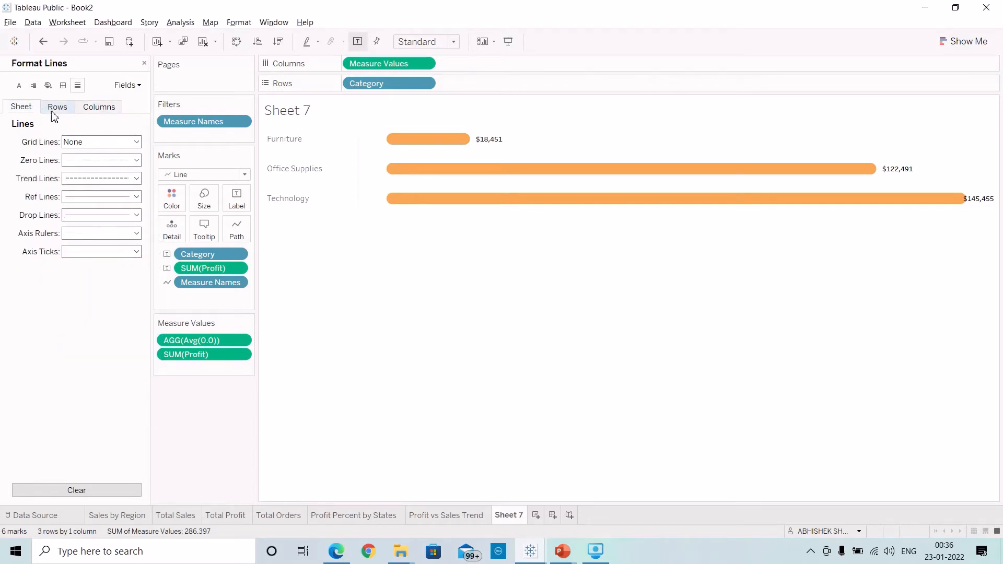
{"action": "left_click", "coordinate": [63, 86]}
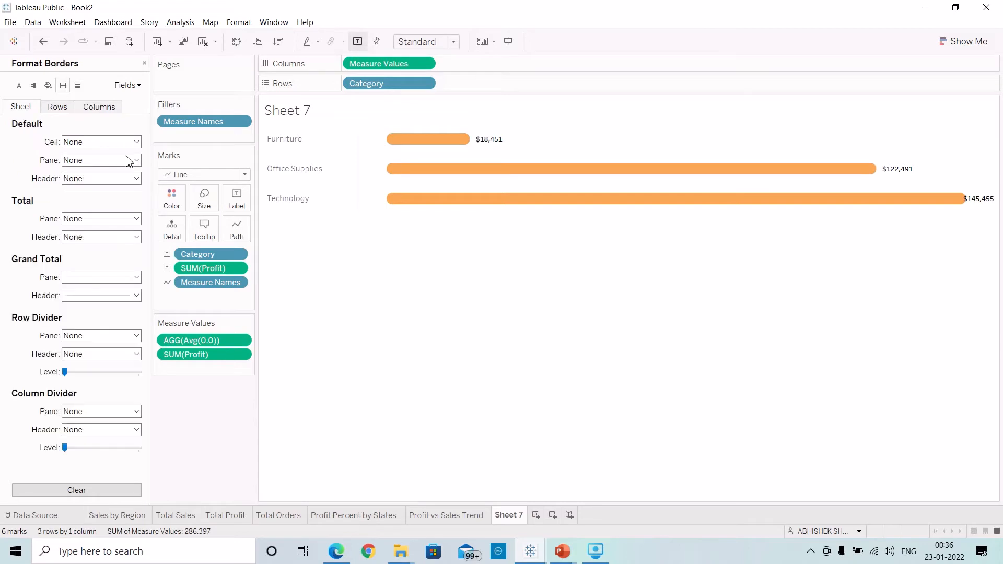
{"action": "left_click", "coordinate": [144, 64]}
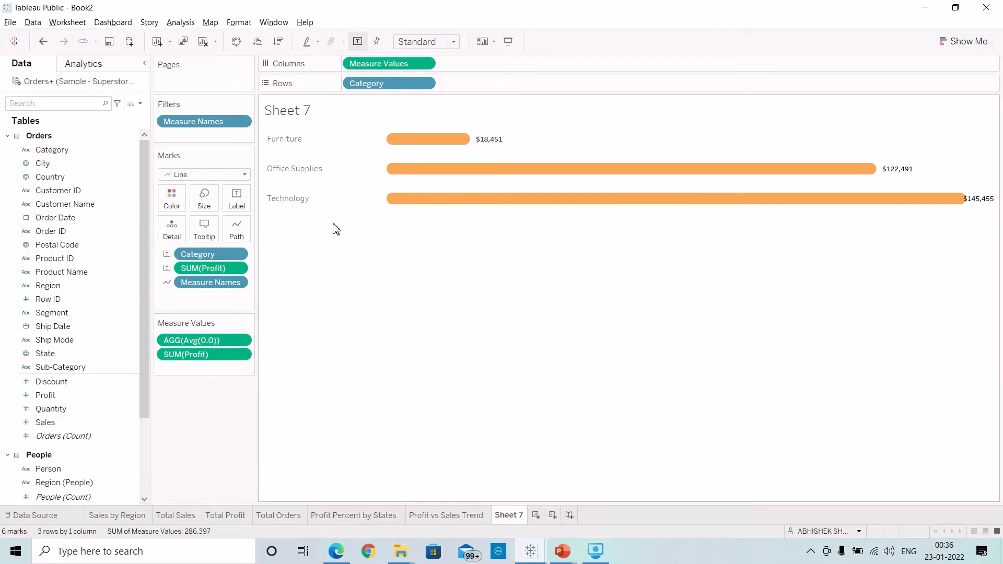
Rename the Sheet 7 worksheet as "Profit by Category".
{"action": "double_click", "coordinate": [508, 515]}
{"action": "type", "text": "P"}
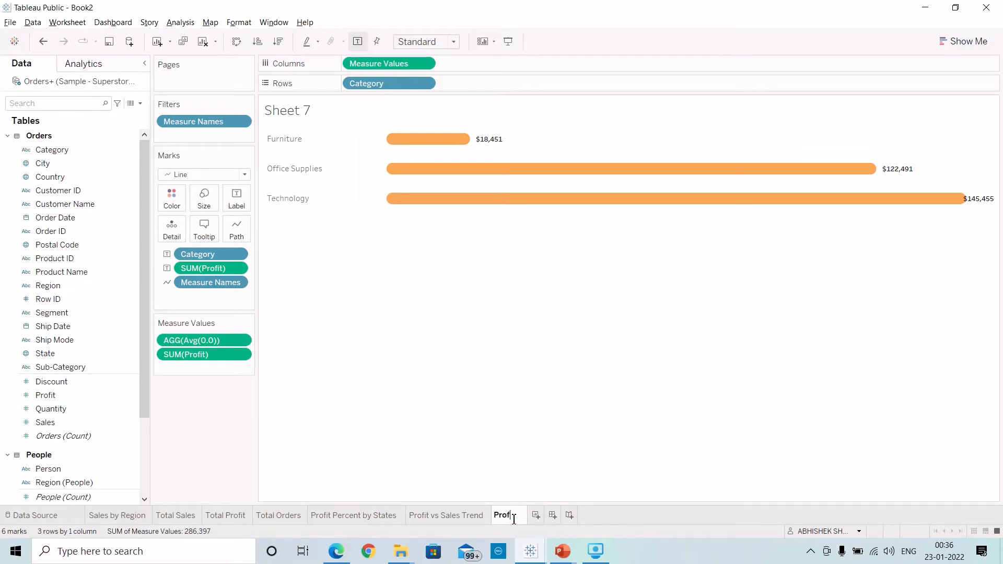
{"action": "type", "text": "rofit by Ca"}
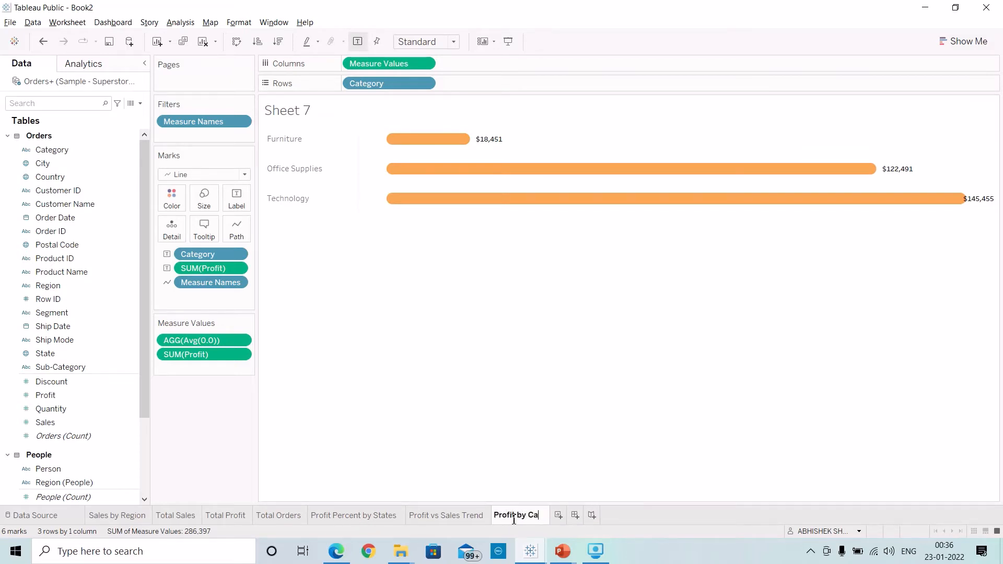
{"action": "type", "text": "tegory"}
{"action": "key", "text": "Return"}
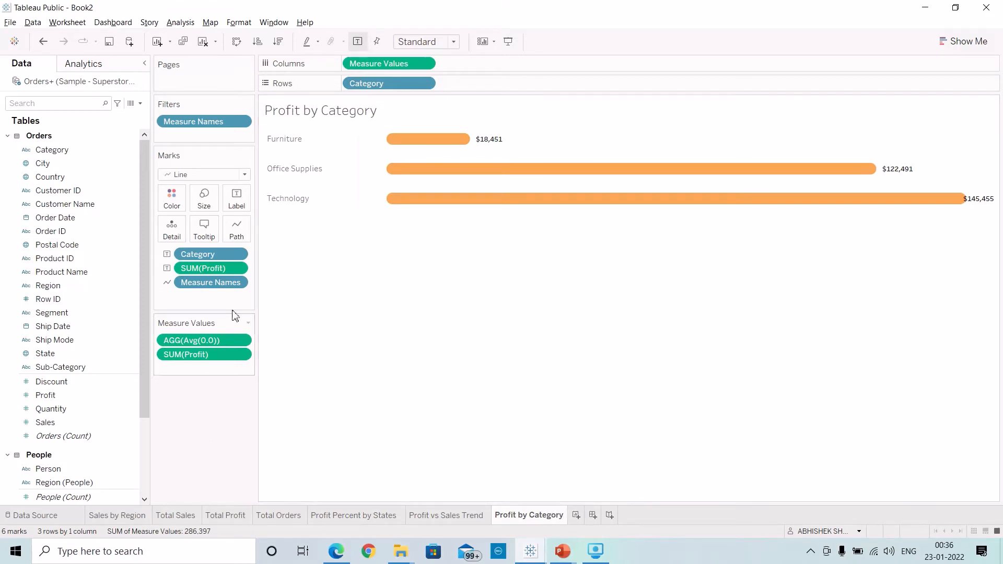
Remove the Category caption and the whole Measure Names and Measure Values line from the tooltip text.
{"action": "left_click", "coordinate": [204, 229]}
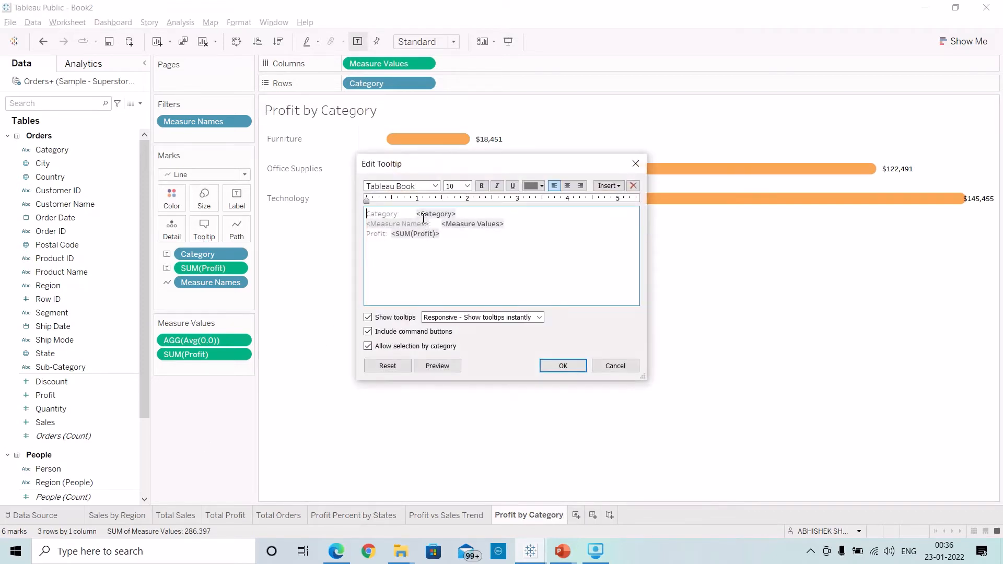
{"action": "left_click_drag", "start_coordinate": [423, 218], "coordinate": [335, 222]}
{"action": "key", "text": "BackSpace"}
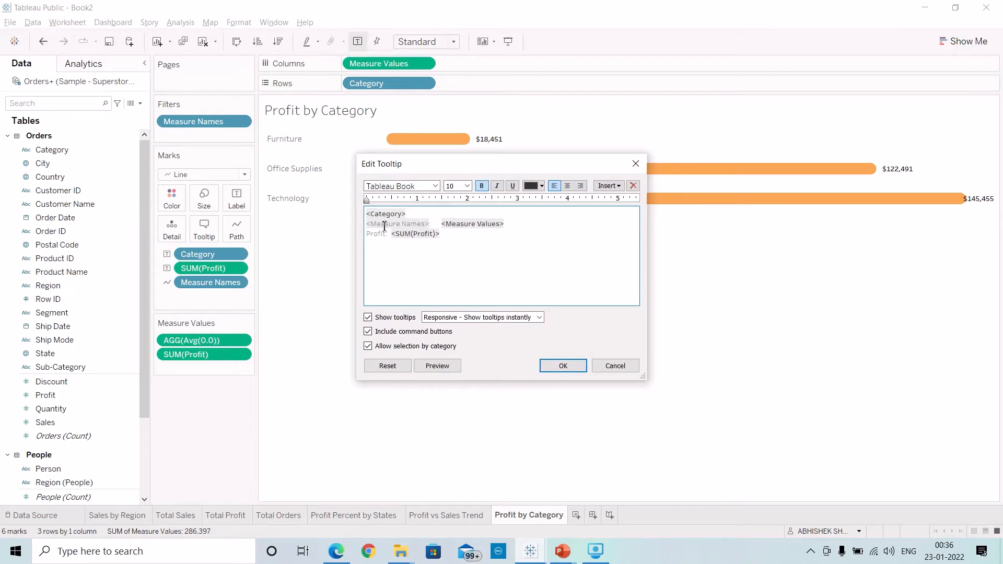
{"action": "left_click_drag", "start_coordinate": [518, 231], "coordinate": [336, 230]}
{"action": "key", "text": "BackSpace"}
{"action": "key", "text": "BackSpace"}
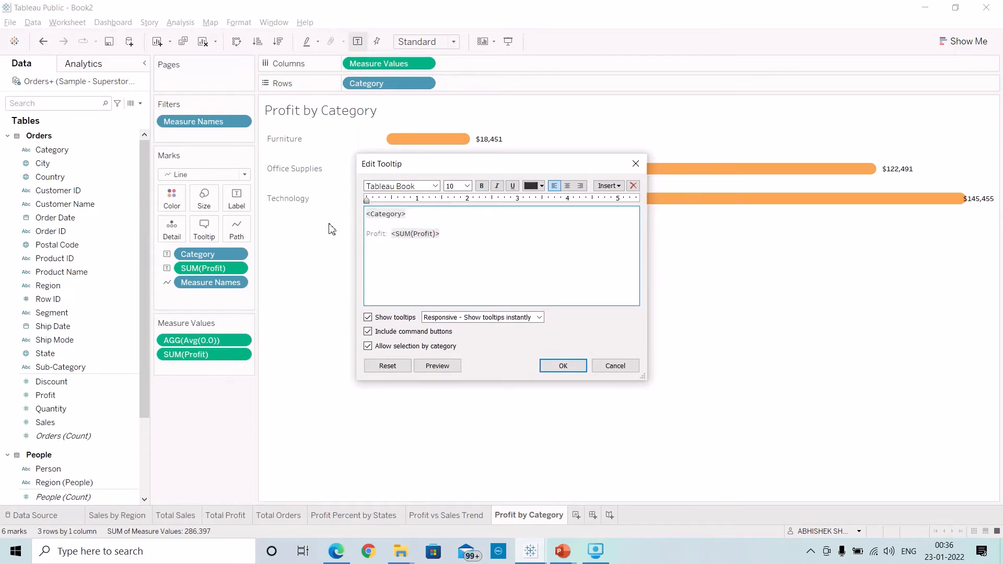
Set the font size of the <Category> field in the tooltip to 12.
{"action": "left_click_drag", "start_coordinate": [406, 214], "coordinate": [358, 219]}
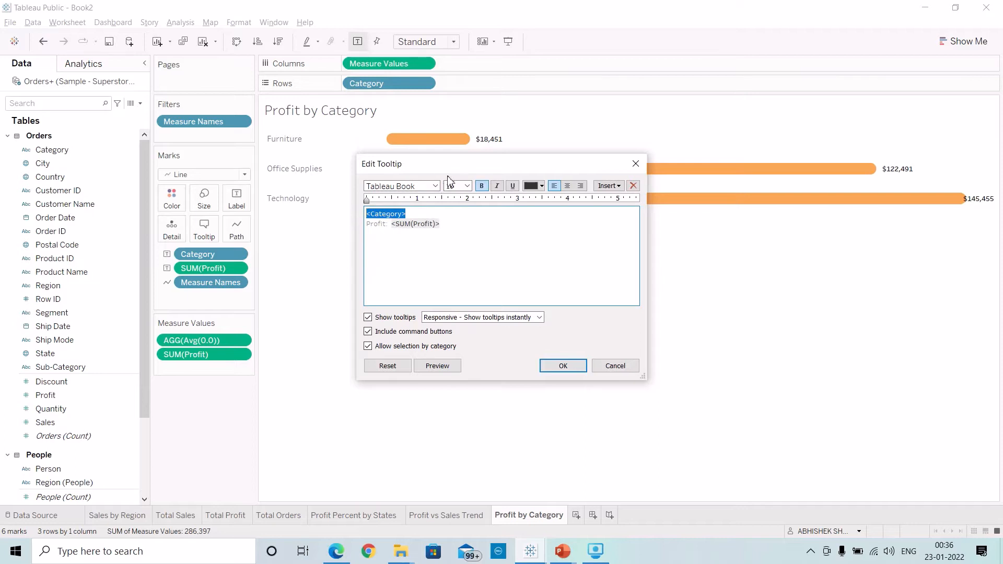
{"action": "left_click", "coordinate": [466, 185]}
{"action": "left_click", "coordinate": [462, 230]}
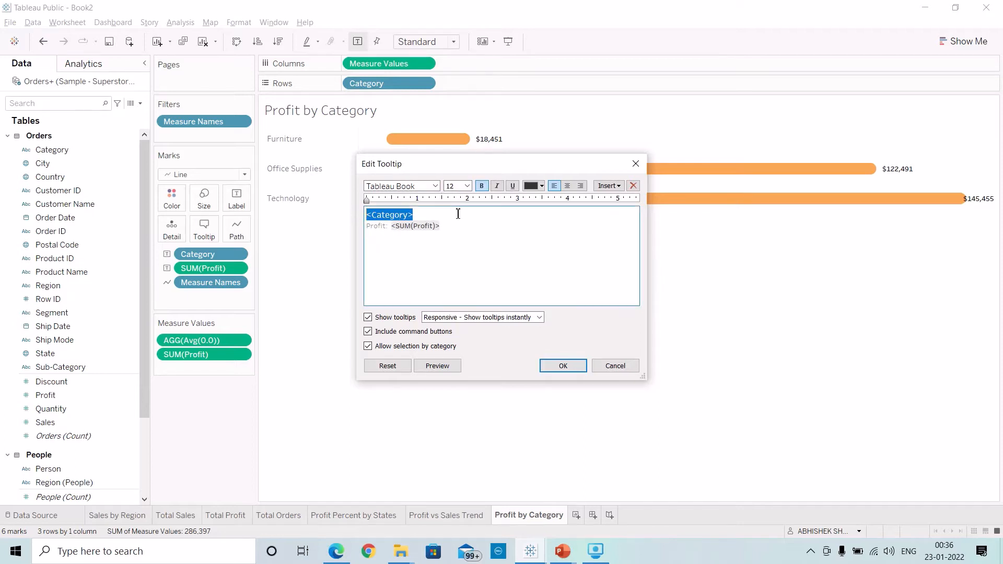
{"action": "left_click_drag", "start_coordinate": [460, 227], "coordinate": [366, 226]}
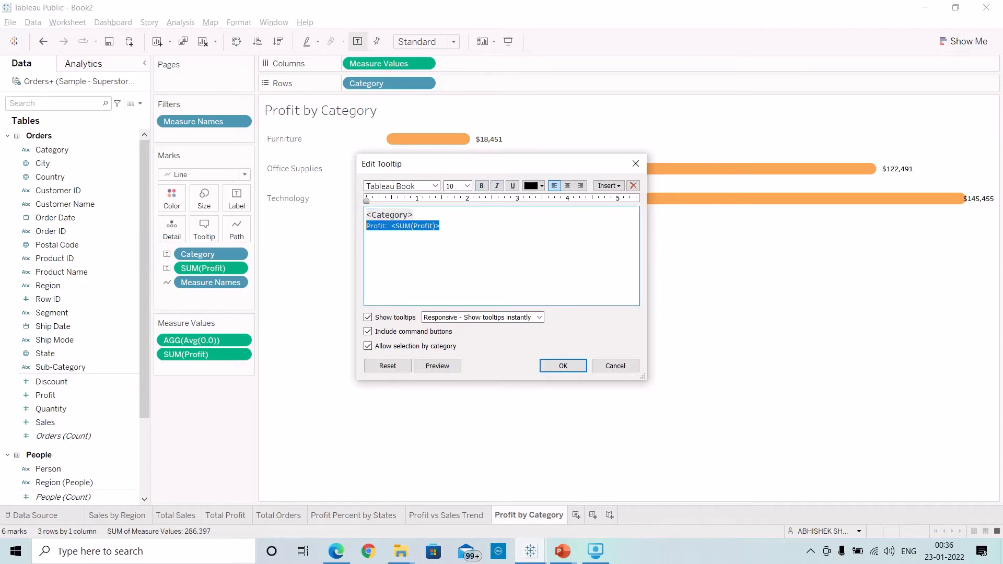
{"action": "left_click", "coordinate": [465, 216]}
Turn off the tooltip's command buttons and selection by category, colour all its text dark grey, and apply the tooltip changes.
{"action": "left_click", "coordinate": [368, 332]}
{"action": "left_click", "coordinate": [368, 346]}
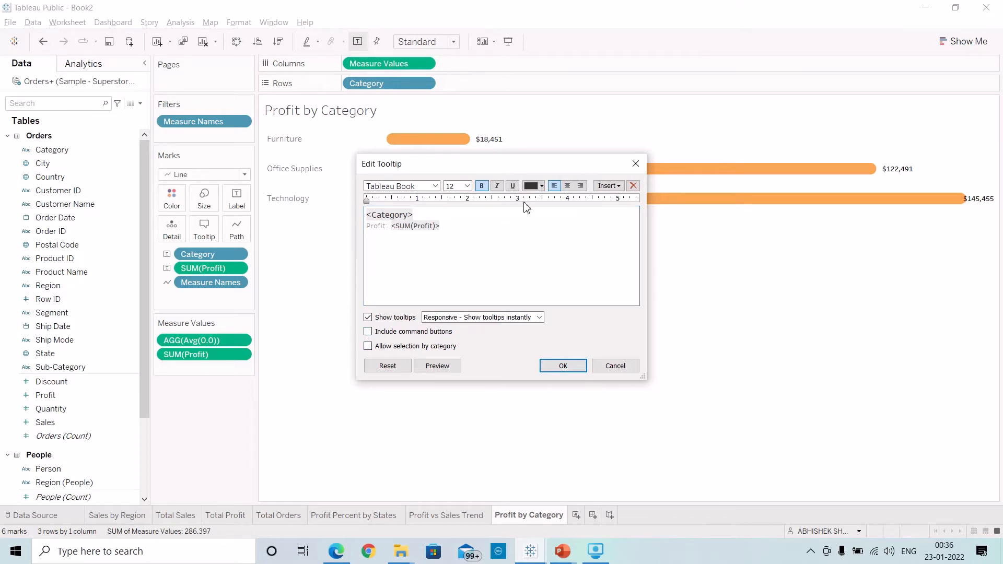
{"action": "left_click_drag", "start_coordinate": [445, 230], "coordinate": [516, 176]}
{"action": "left_click", "coordinate": [541, 186]}
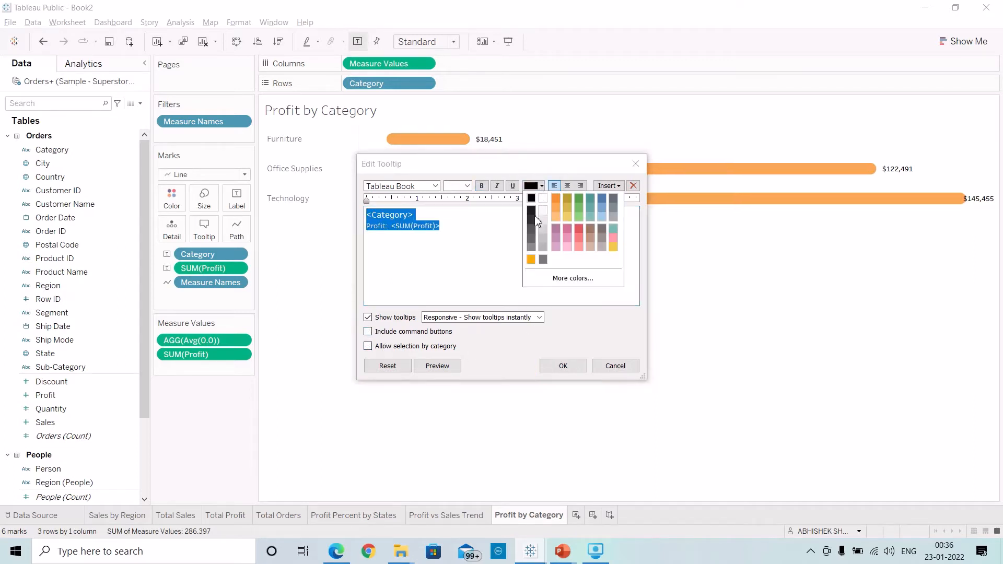
{"action": "left_click", "coordinate": [534, 222]}
{"action": "left_click", "coordinate": [563, 365]}
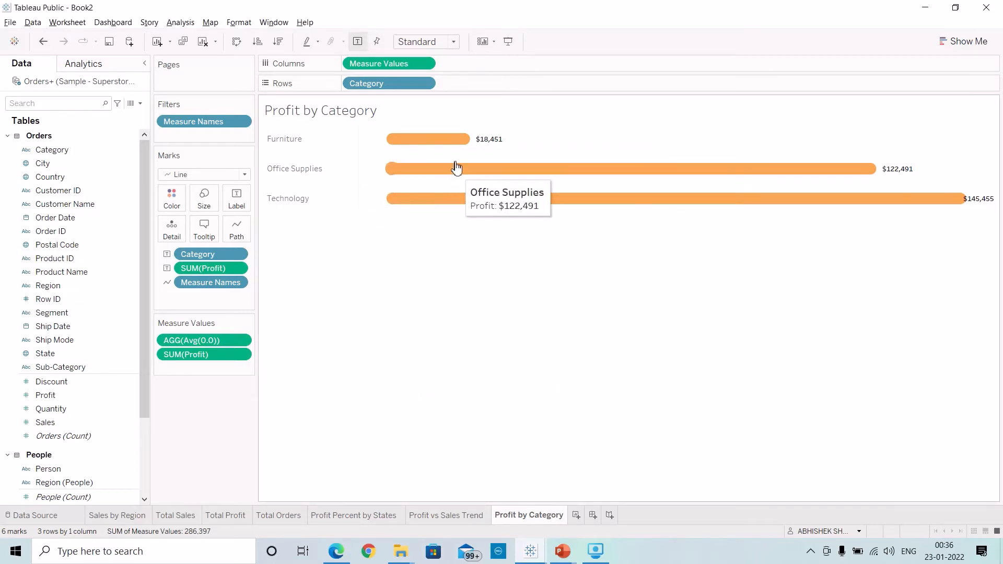
{"action": "mouse_move", "coordinate": [444, 151]}
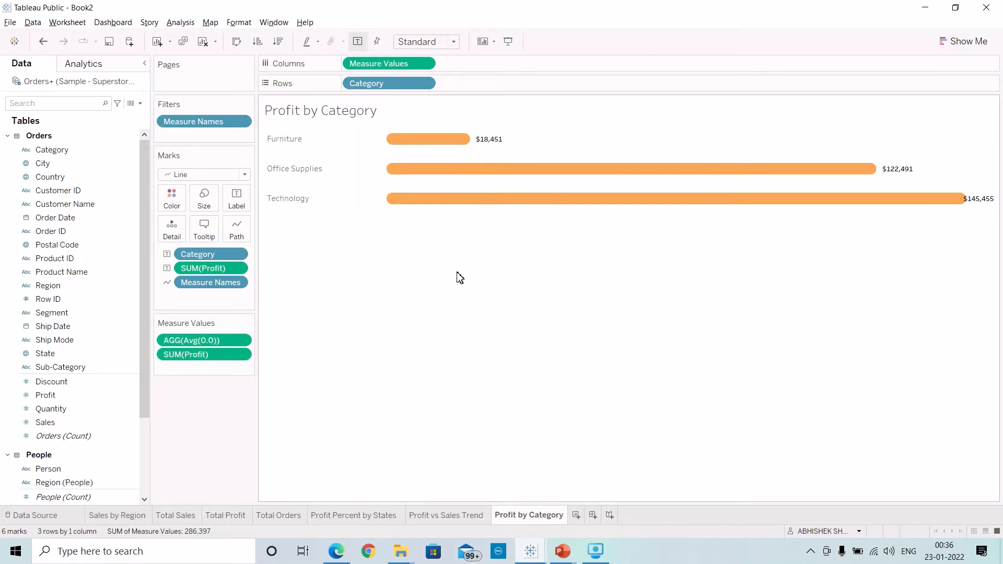
Format the worksheet title's sheet name as bold with font size 10.
{"action": "right_click", "coordinate": [346, 103]}
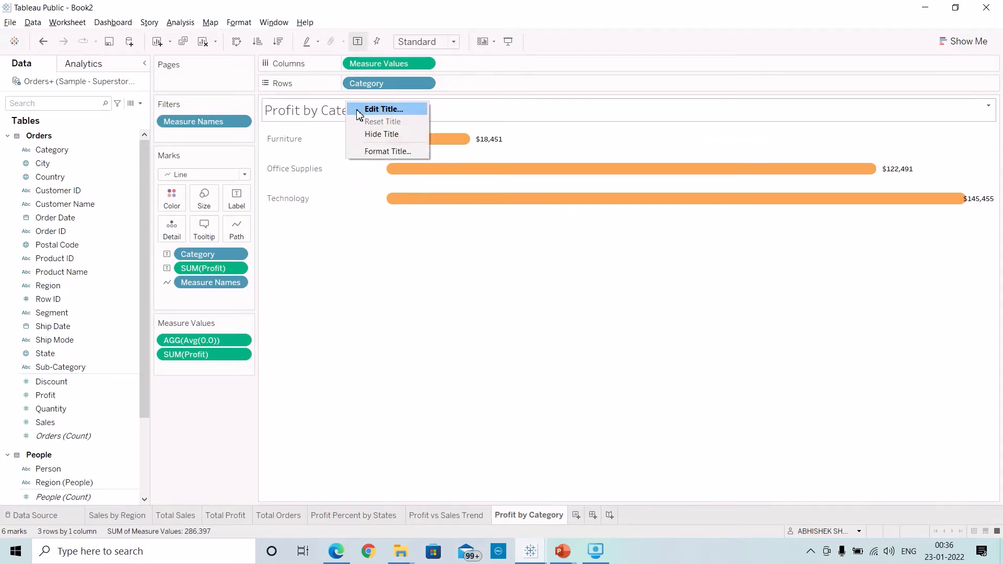
{"action": "left_click", "coordinate": [363, 108]}
{"action": "left_click_drag", "start_coordinate": [455, 230], "coordinate": [343, 226]}
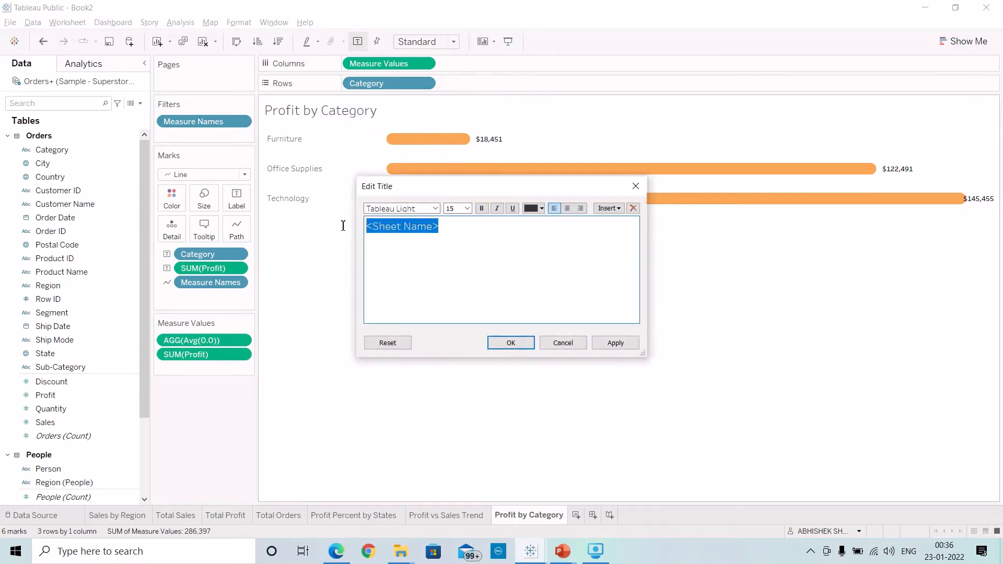
{"action": "left_click", "coordinate": [467, 208]}
{"action": "left_click", "coordinate": [458, 235]}
{"action": "left_click", "coordinate": [482, 208]}
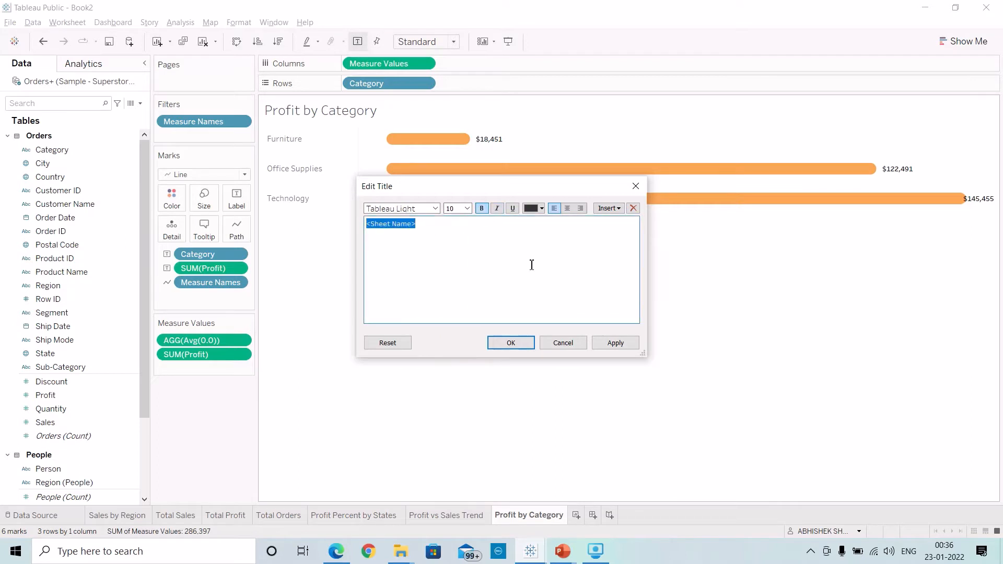
{"action": "left_click", "coordinate": [619, 345]}
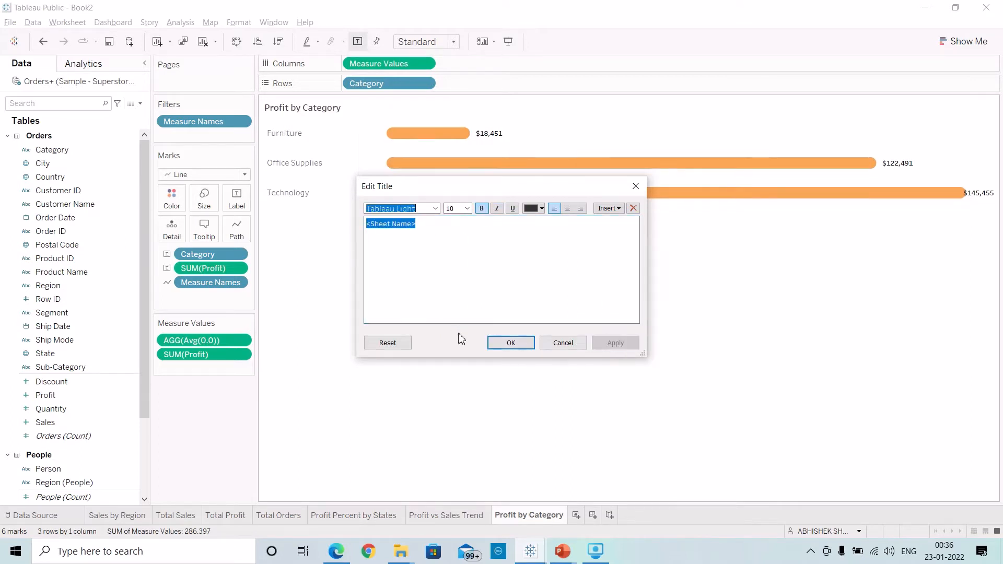
{"action": "left_click", "coordinate": [516, 347]}
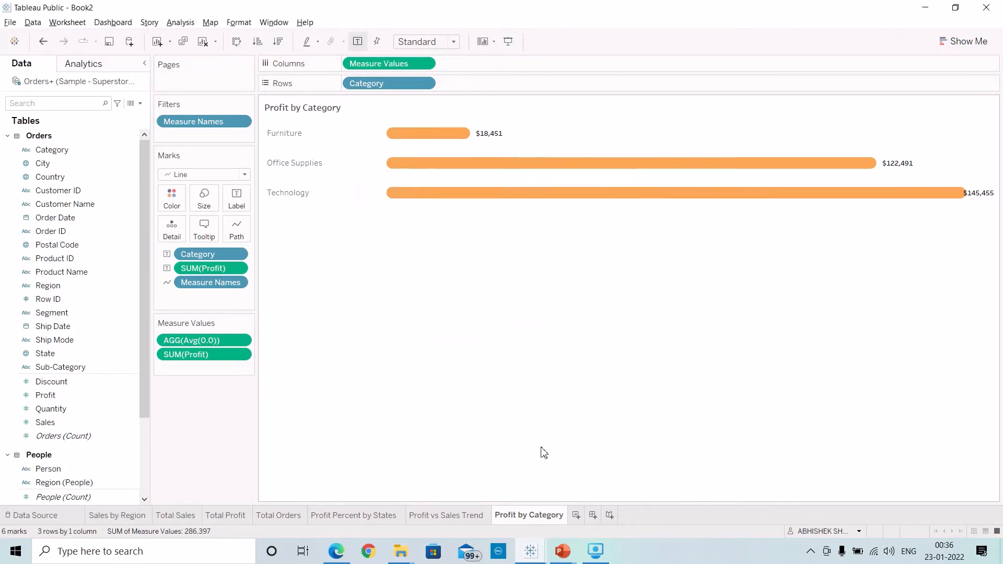
Switch to the SuperStore Sales Dashboard workbook, examine its Sales by Top 5 Sub-Category chart, and return to Book2.
{"action": "key", "text": "alt+Tab"}
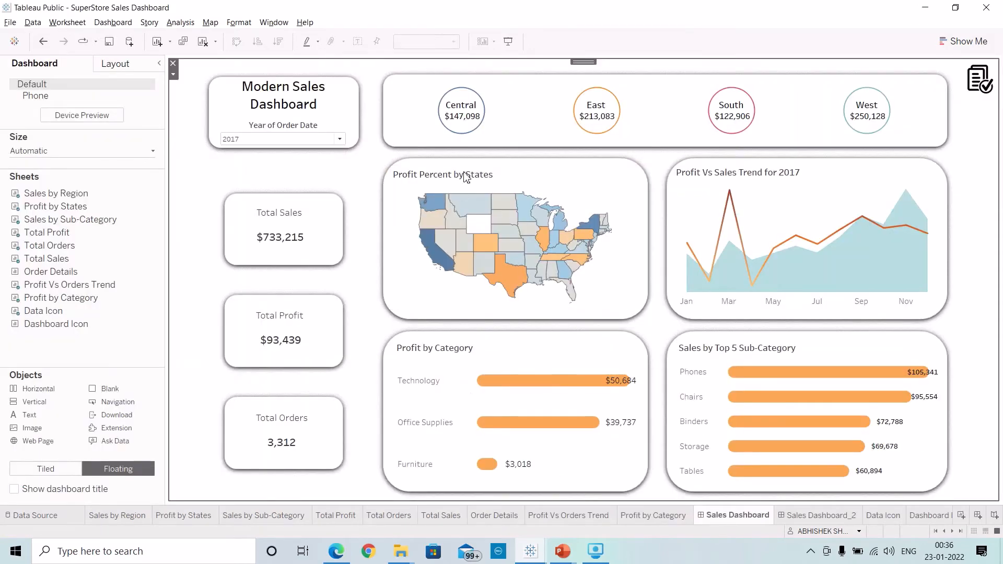
{"action": "mouse_move", "coordinate": [498, 245]}
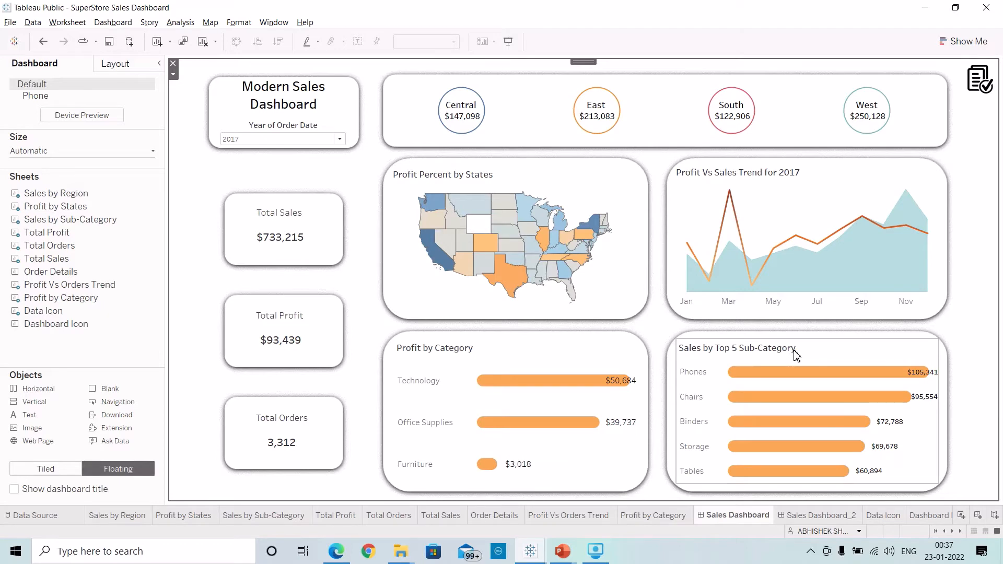
{"action": "key", "text": "alt+Tab"}
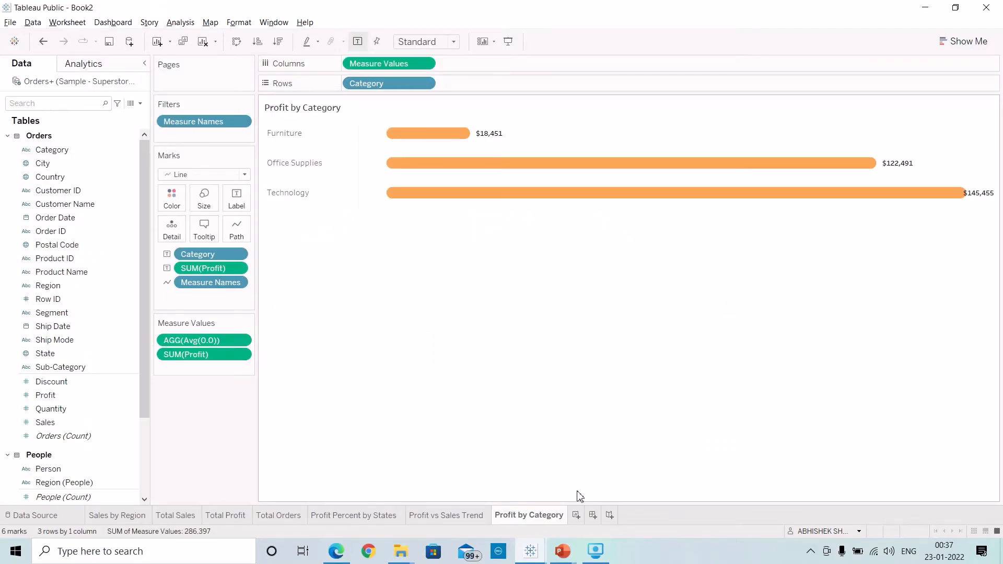
Create a new worksheet and add the Sub-Category field to its rows.
{"action": "left_click", "coordinate": [576, 515]}
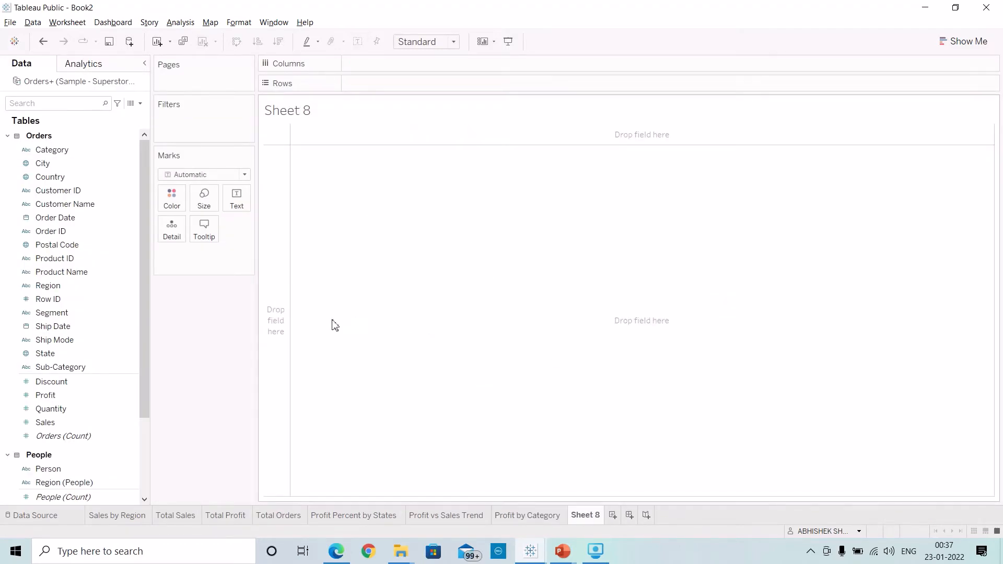
{"action": "left_click", "coordinate": [133, 220]}
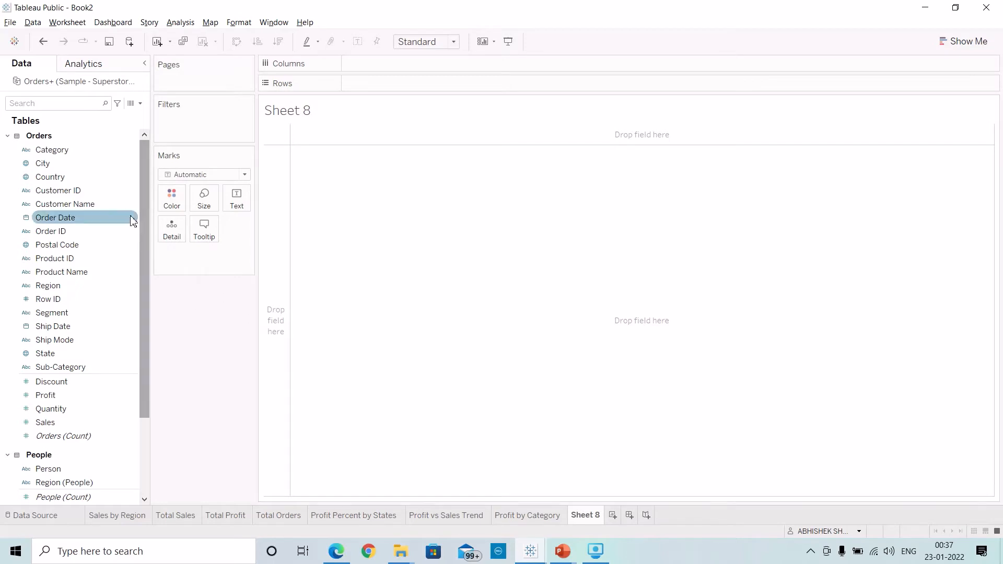
{"action": "double_click", "coordinate": [70, 368]}
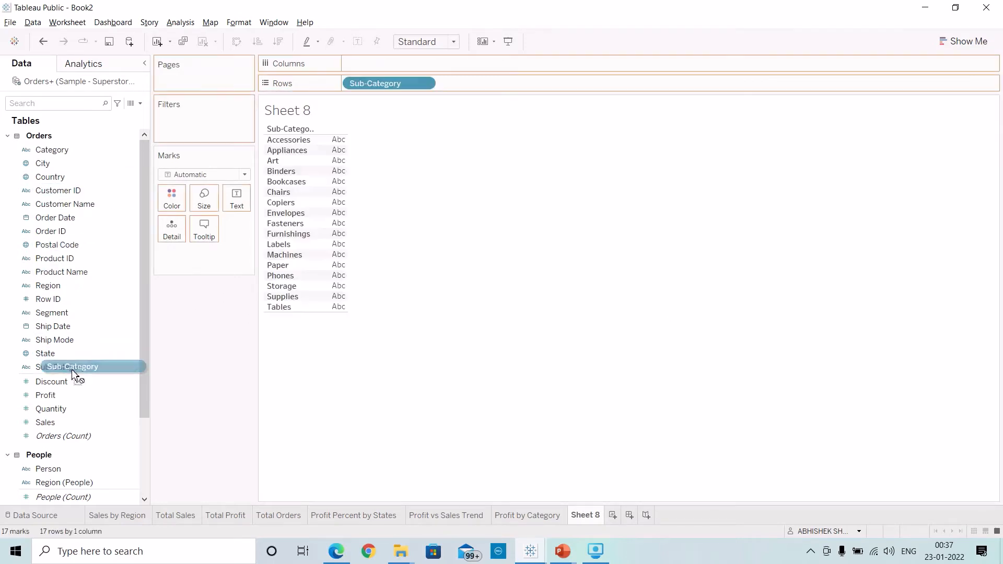
{"action": "mouse_move", "coordinate": [72, 372]}
{"action": "left_mouse_down"}
{"action": "mouse_move", "coordinate": [175, 334]}
{"action": "mouse_move", "coordinate": [68, 375]}
{"action": "left_mouse_up"}
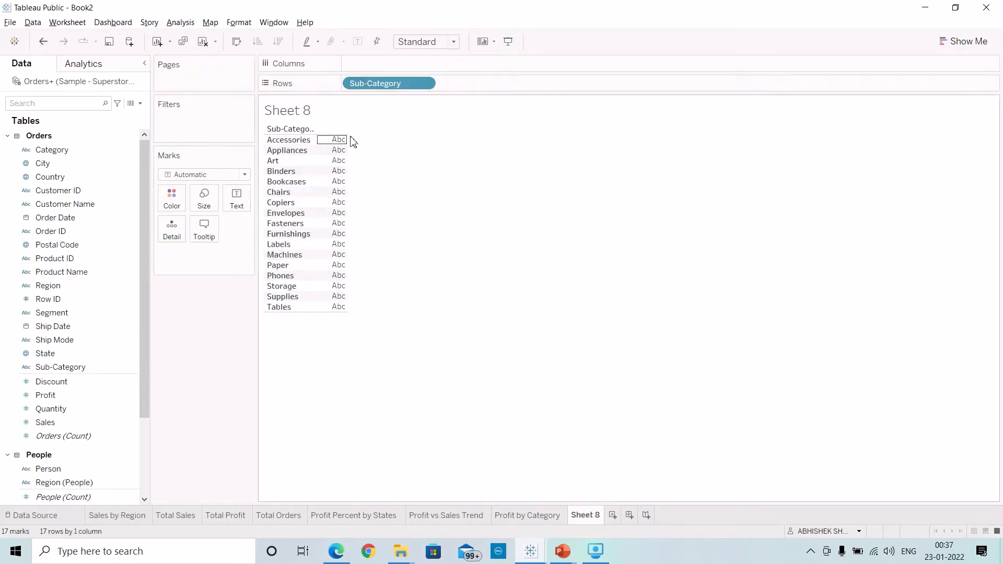
Add the Sales field to the view and display sales by Sub-Category as a horizontal bar chart.
{"action": "left_click", "coordinate": [62, 423]}
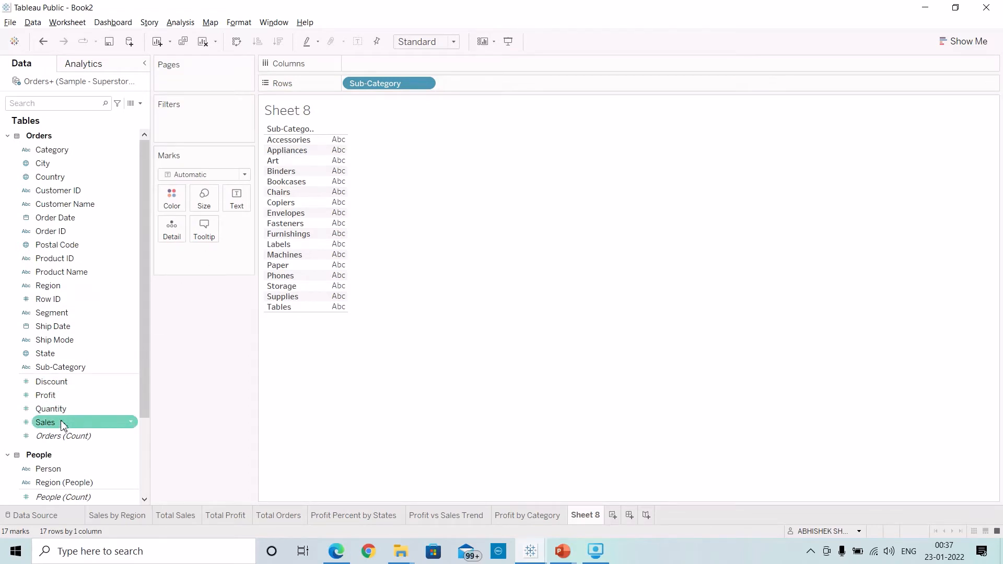
{"action": "left_click_drag", "start_coordinate": [62, 425], "coordinate": [338, 251]}
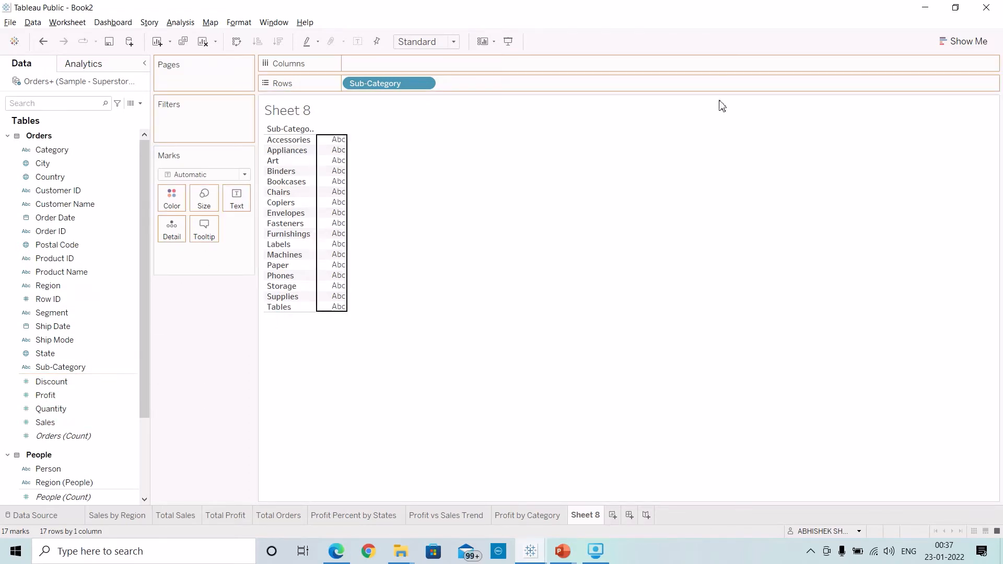
{"action": "left_click", "coordinate": [956, 47]}
{"action": "left_click", "coordinate": [894, 137]}
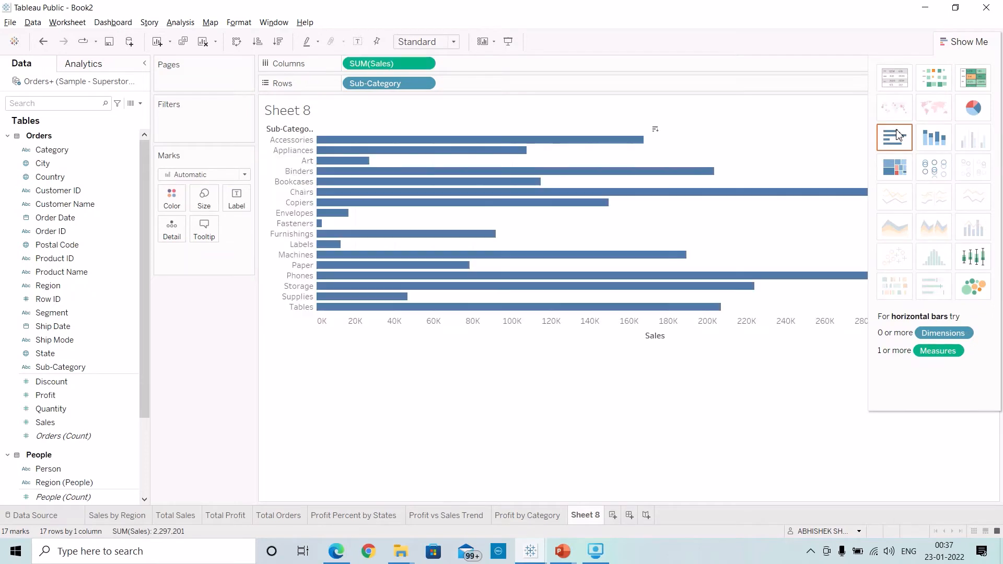
Sort Sub-Category in descending order by the sum of the Sales field, and close the sort and chart-type options.
{"action": "left_click", "coordinate": [425, 83]}
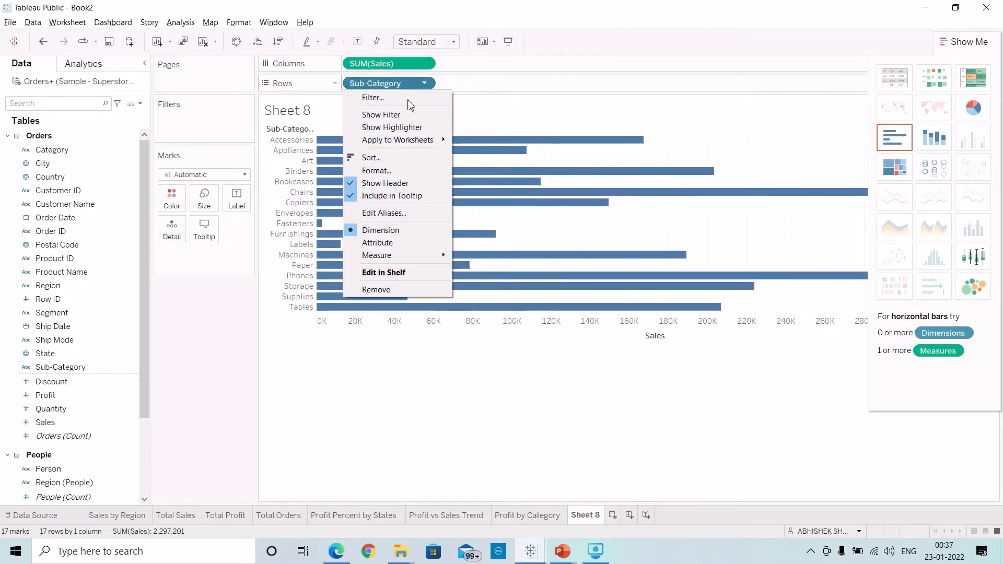
{"action": "left_click", "coordinate": [383, 156]}
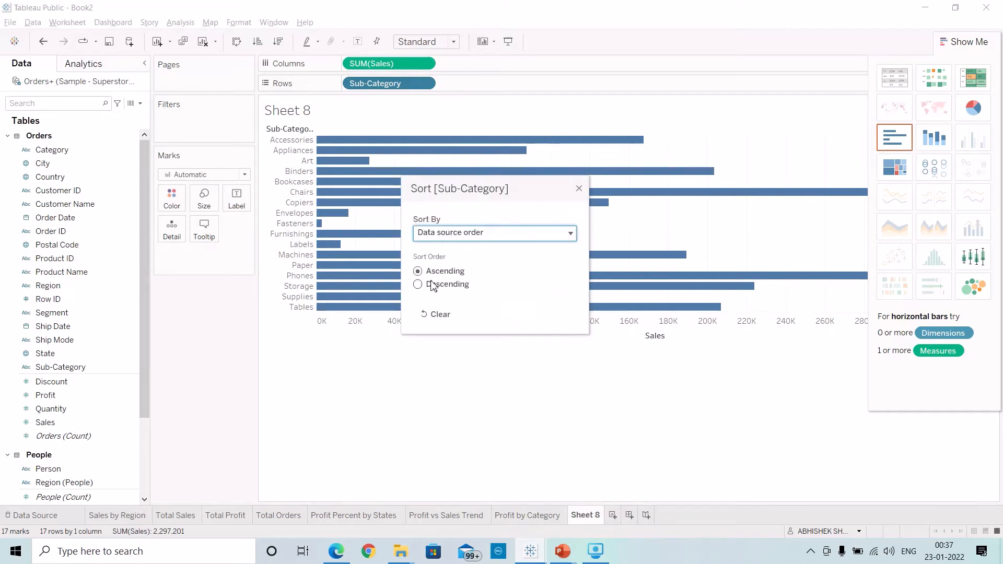
{"action": "left_click", "coordinate": [433, 284]}
{"action": "left_click", "coordinate": [481, 233]}
{"action": "left_click", "coordinate": [459, 271]}
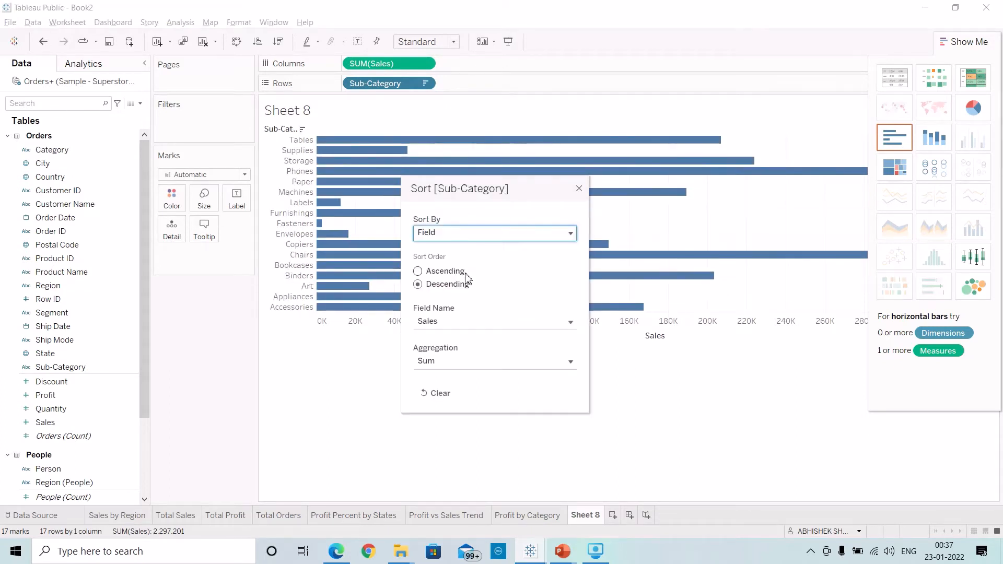
{"action": "left_click", "coordinate": [579, 188]}
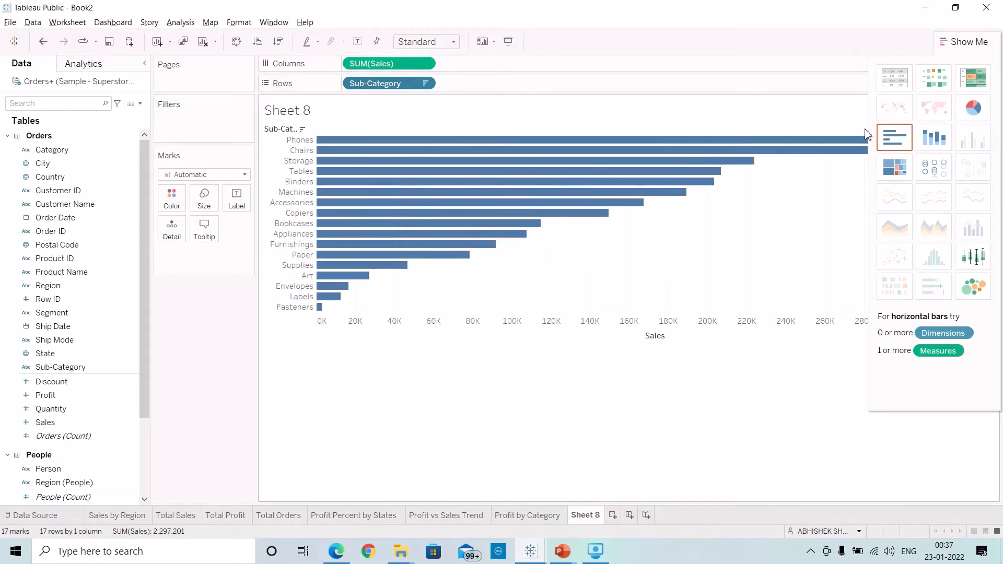
{"action": "left_click", "coordinate": [966, 41]}
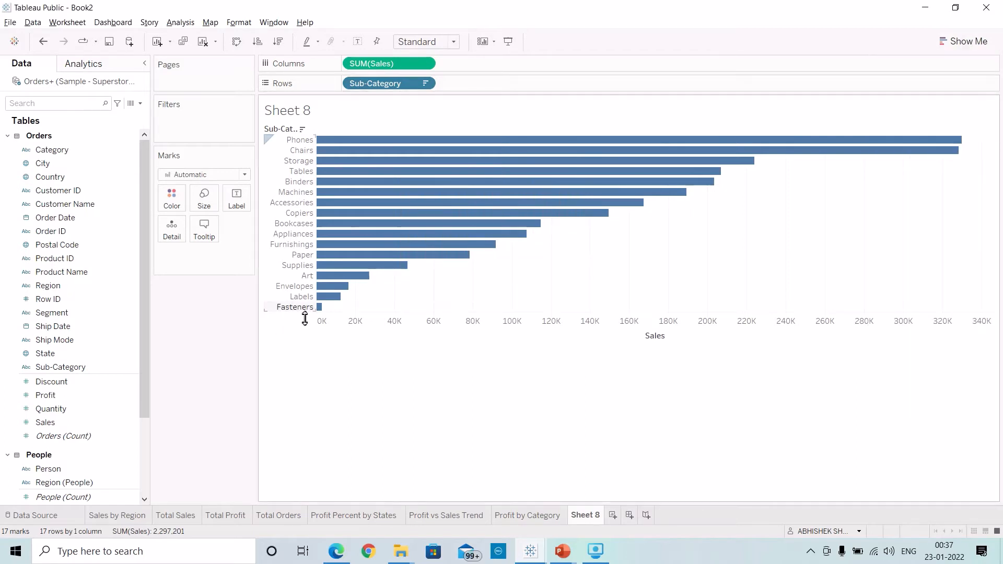
Increase the height of the chart rows and hide the field labels for rows.
{"action": "left_click_drag", "start_coordinate": [305, 318], "coordinate": [305, 327]}
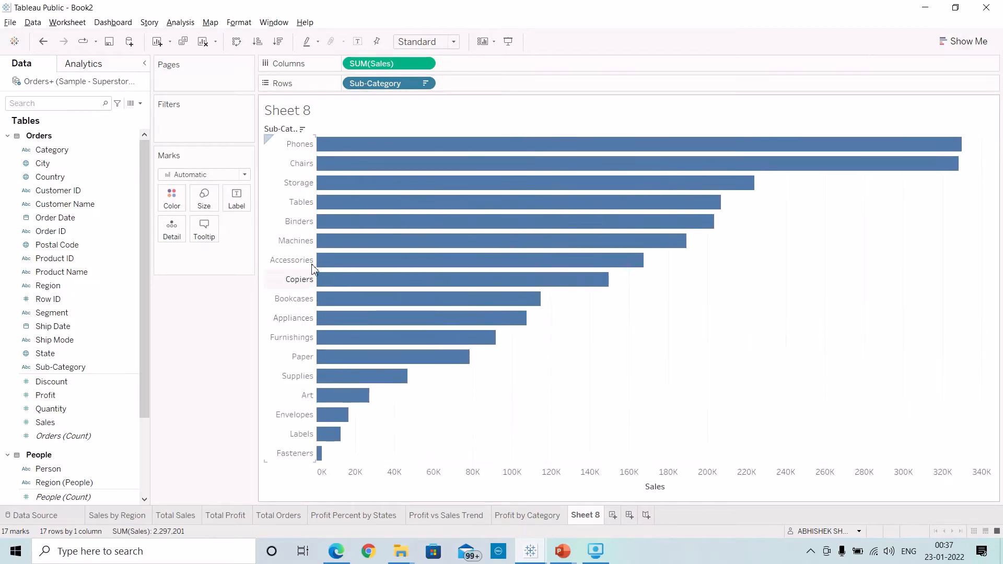
{"action": "right_click", "coordinate": [282, 129]}
{"action": "left_click", "coordinate": [297, 138]}
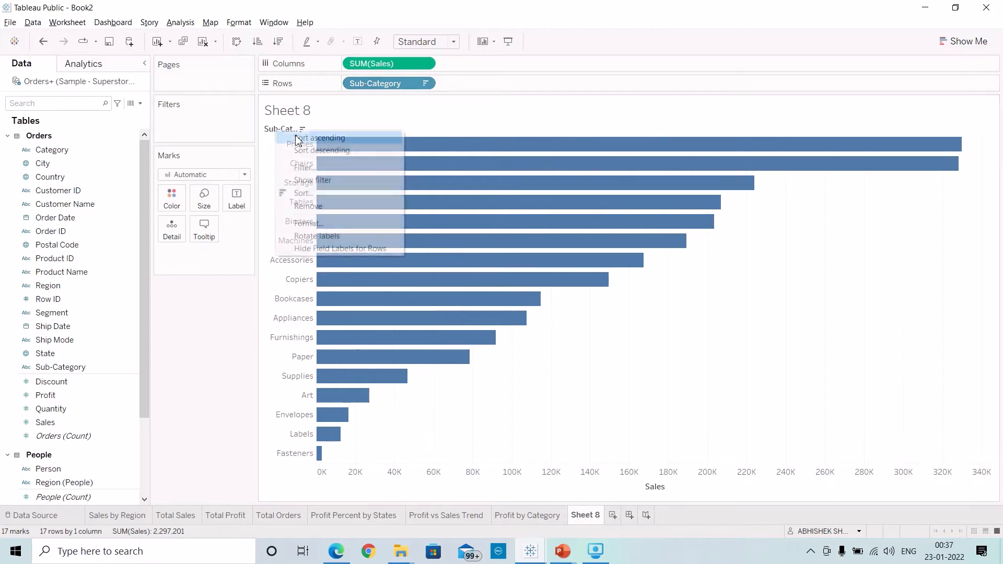
{"action": "left_click", "coordinate": [340, 248]}
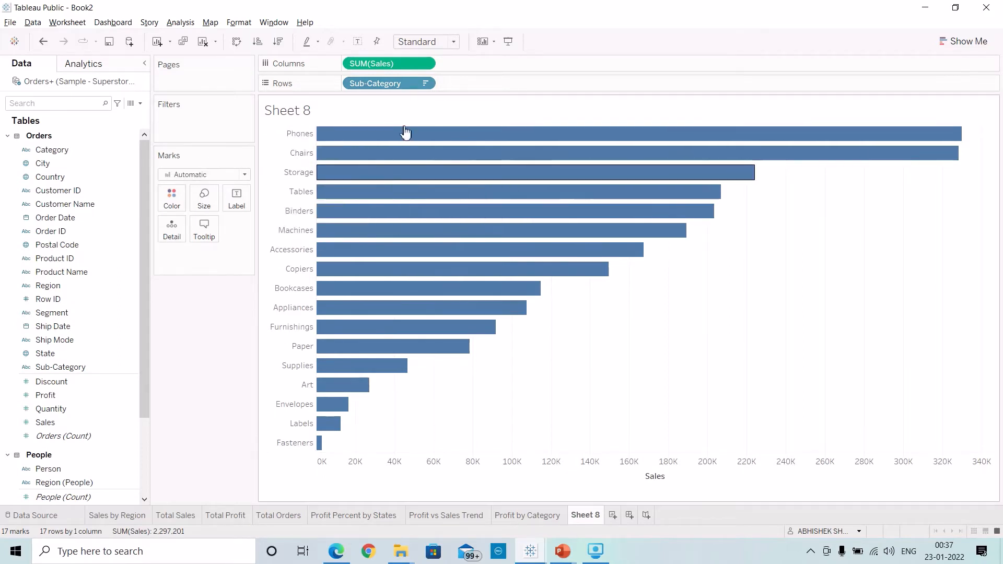
Add the calculation Avg(0.0) to the columns and combine it with Sales on one shared axis.
{"action": "double_click", "coordinate": [459, 64]}
{"action": "type", "text": "Avh"}
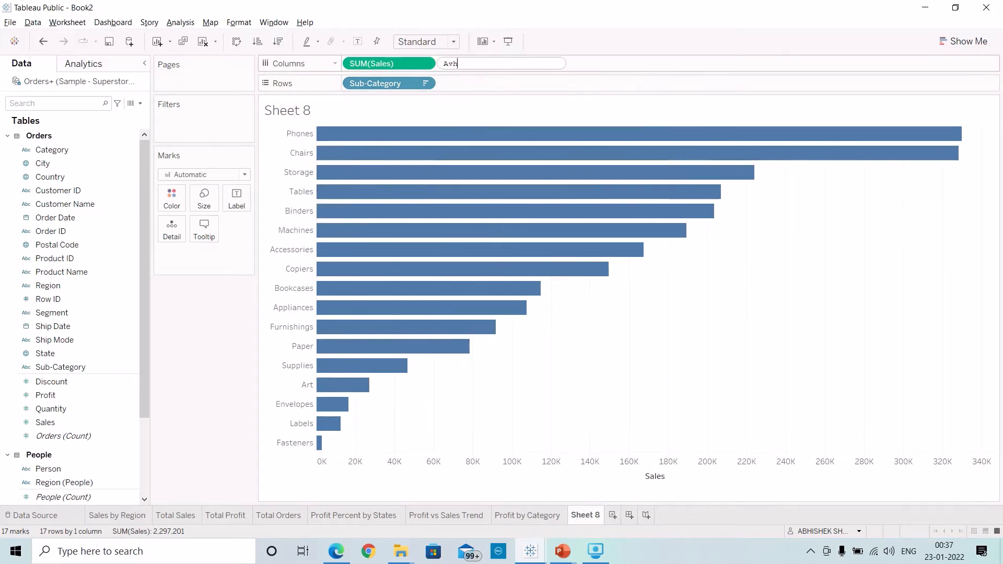
{"action": "key", "text": "BackSpace"}
{"action": "type", "text": "g (0.0)"}
{"action": "key", "text": "Return"}
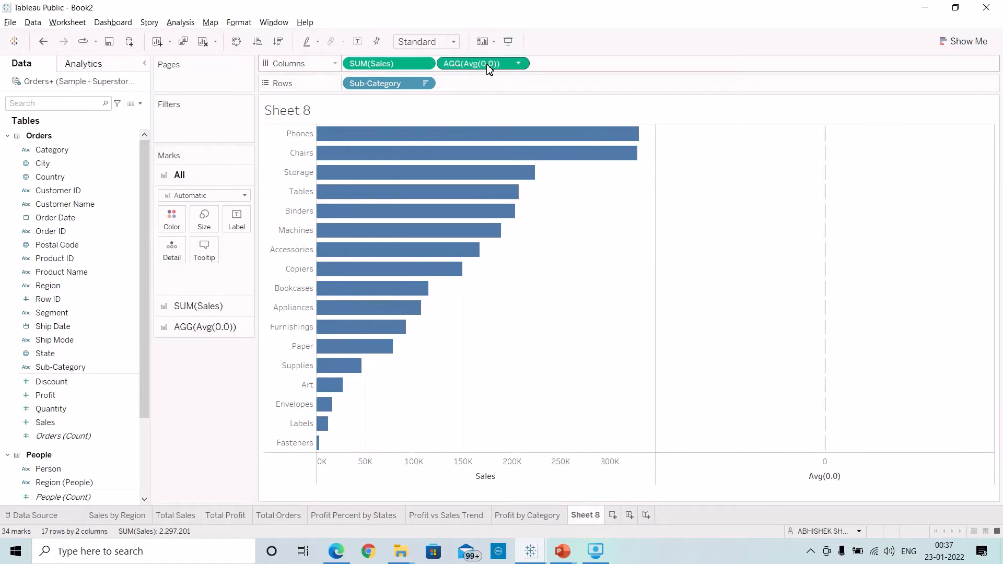
{"action": "left_click_drag", "start_coordinate": [489, 68], "coordinate": [548, 474]}
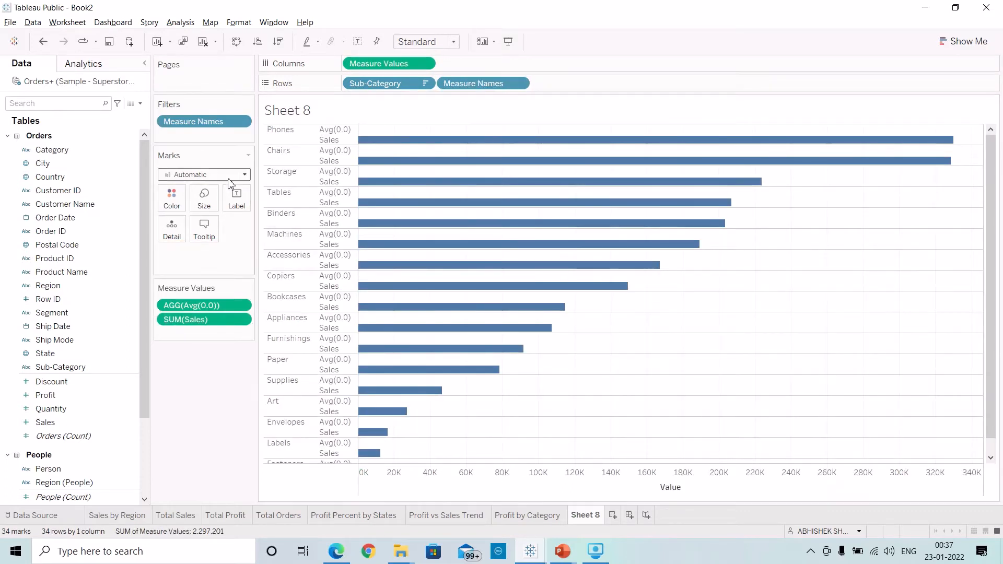
Change the mark type to Line and move Measure Names from the rows to the line path.
{"action": "left_click", "coordinate": [244, 175]}
{"action": "left_click", "coordinate": [202, 214]}
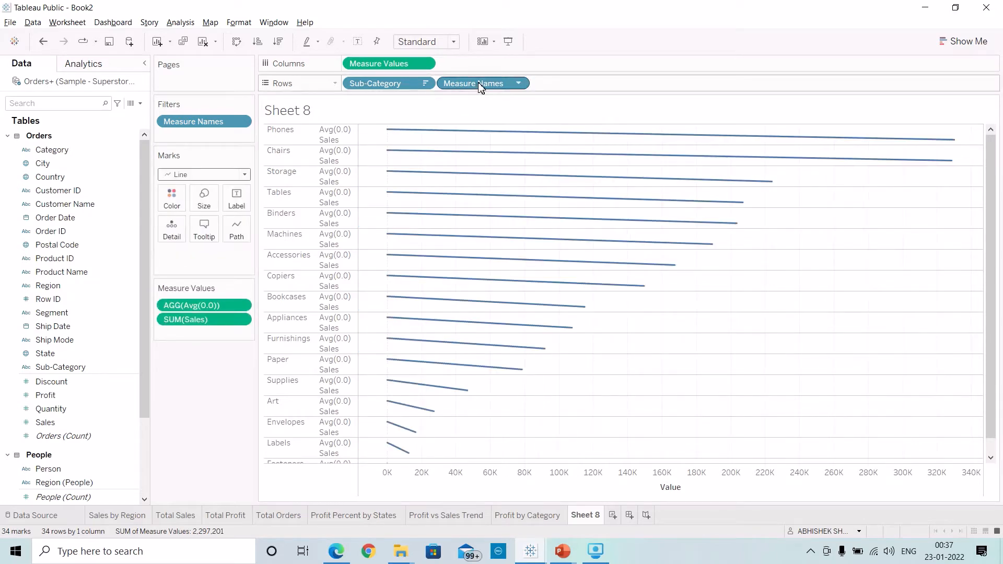
{"action": "left_click_drag", "start_coordinate": [480, 87], "coordinate": [240, 233]}
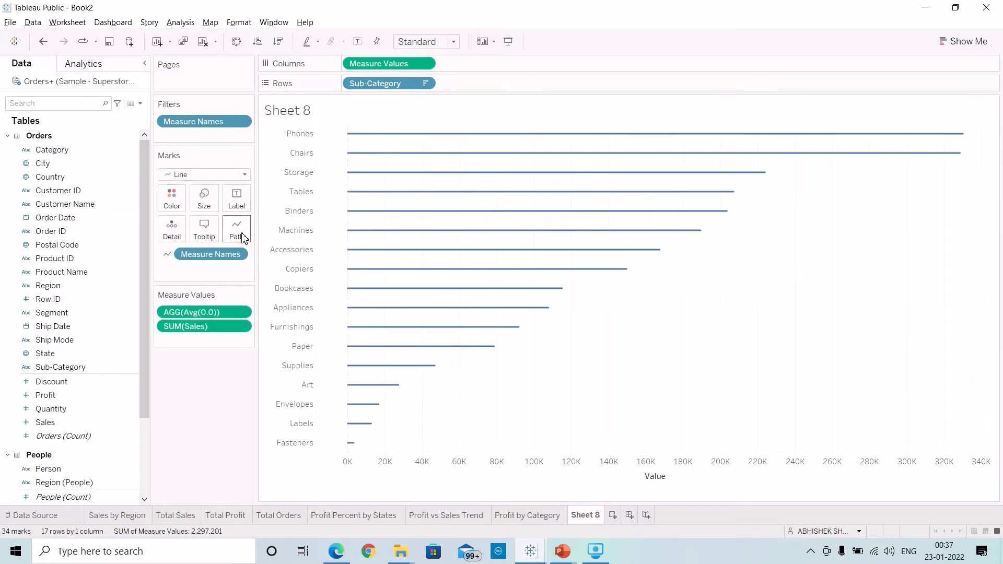
Increase the line marks' size to form thick, rounded bars.
{"action": "left_click", "coordinate": [209, 204]}
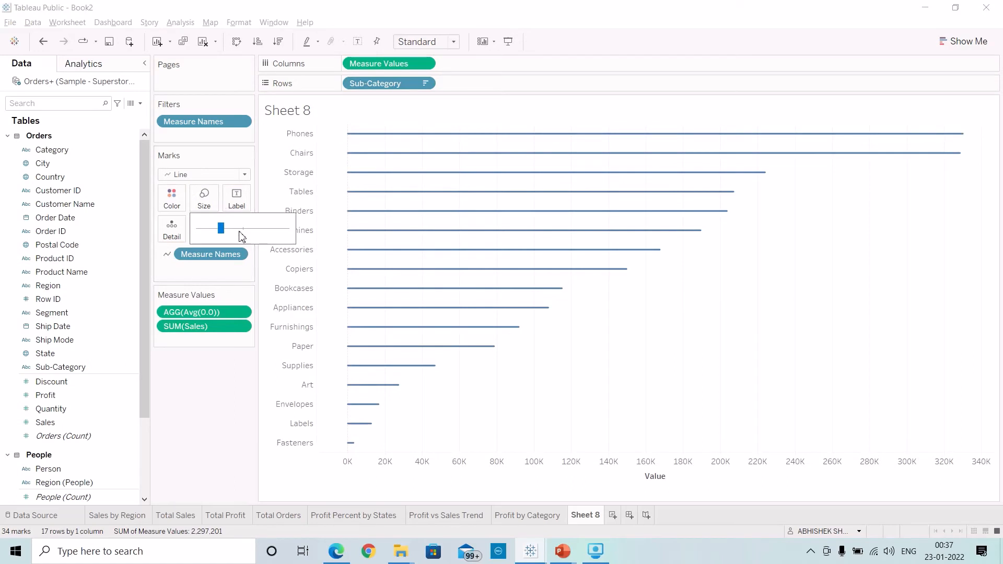
{"action": "left_click", "coordinate": [272, 230]}
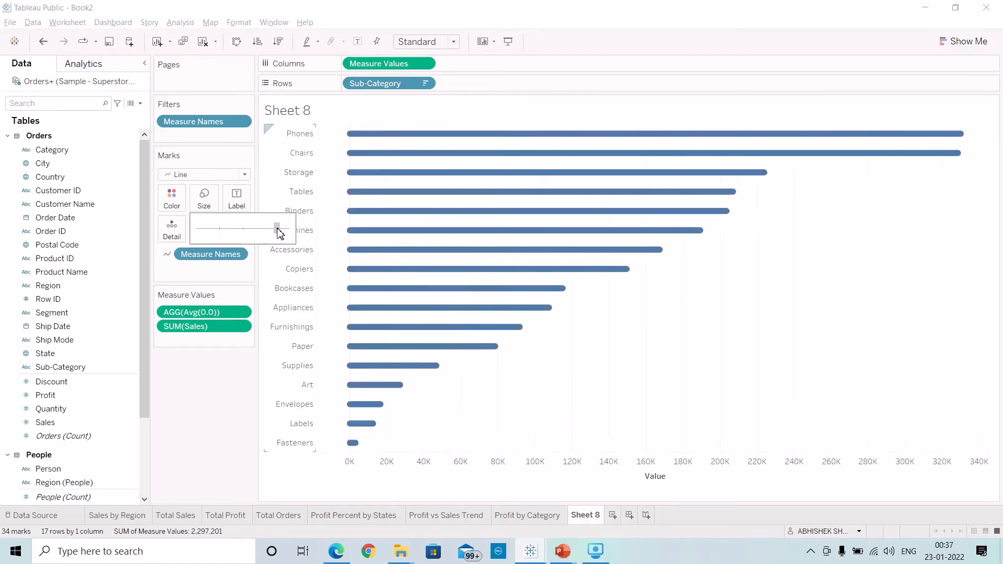
{"action": "left_click", "coordinate": [278, 230]}
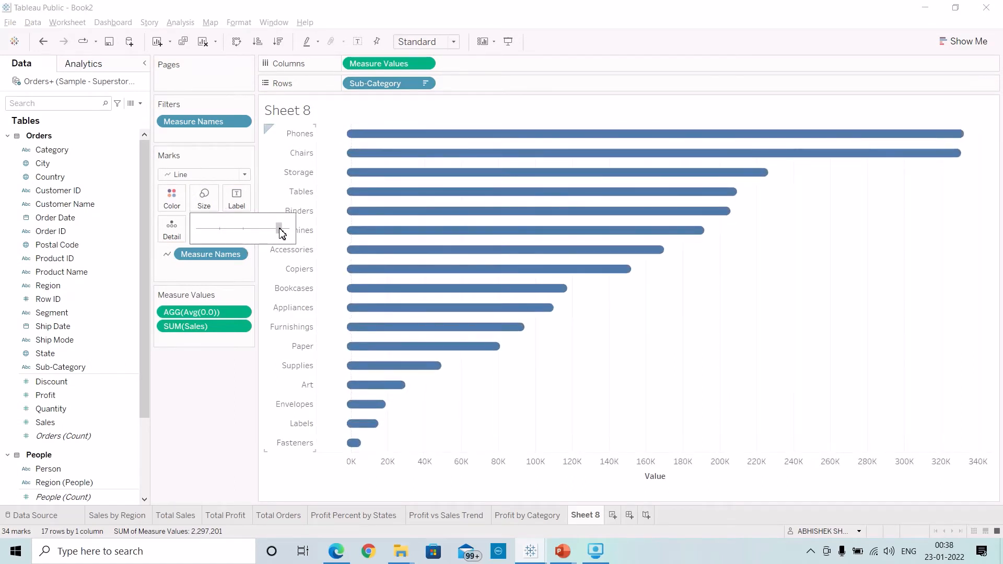
{"action": "left_click", "coordinate": [280, 229]}
Filter Sub-Category to the top 5 by the formula SUM([Sales]) and apply the filter.
{"action": "left_click", "coordinate": [424, 84]}
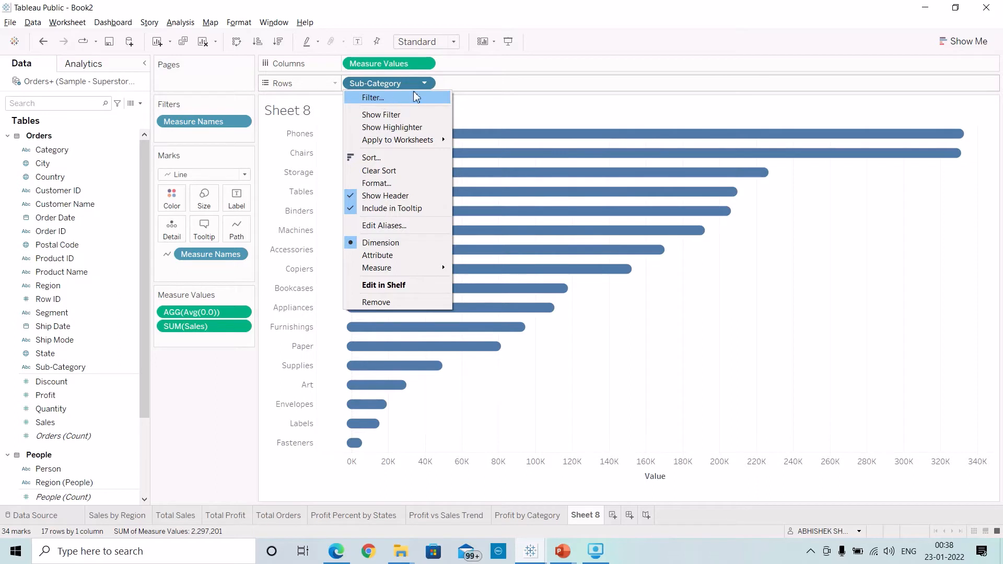
{"action": "left_click", "coordinate": [384, 102]}
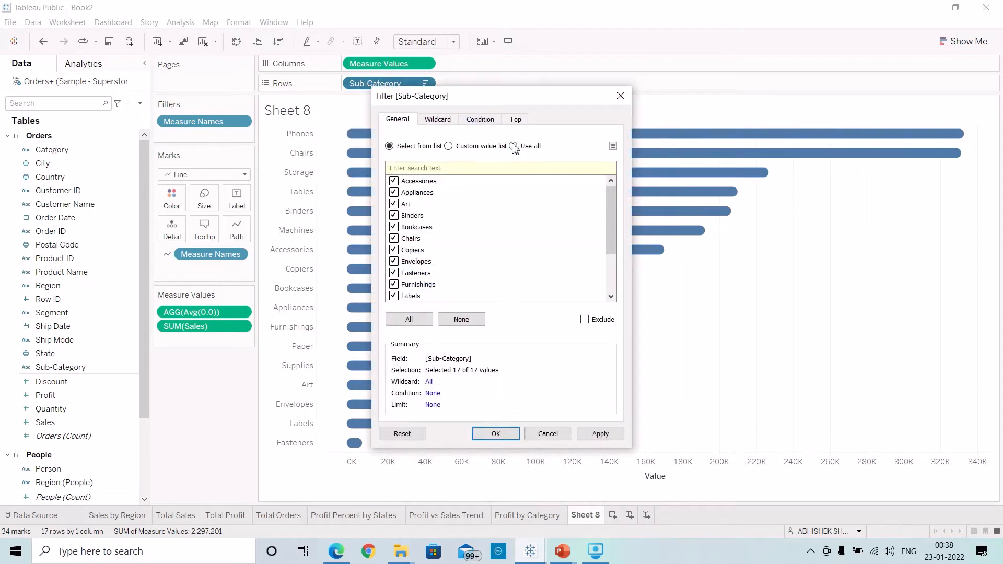
{"action": "left_click", "coordinate": [515, 121]}
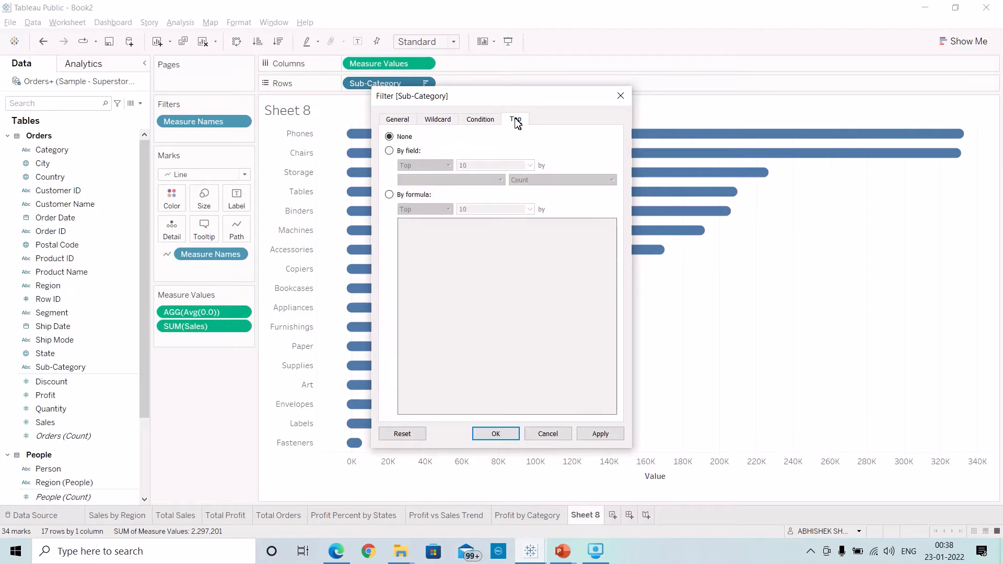
{"action": "left_click", "coordinate": [400, 196]}
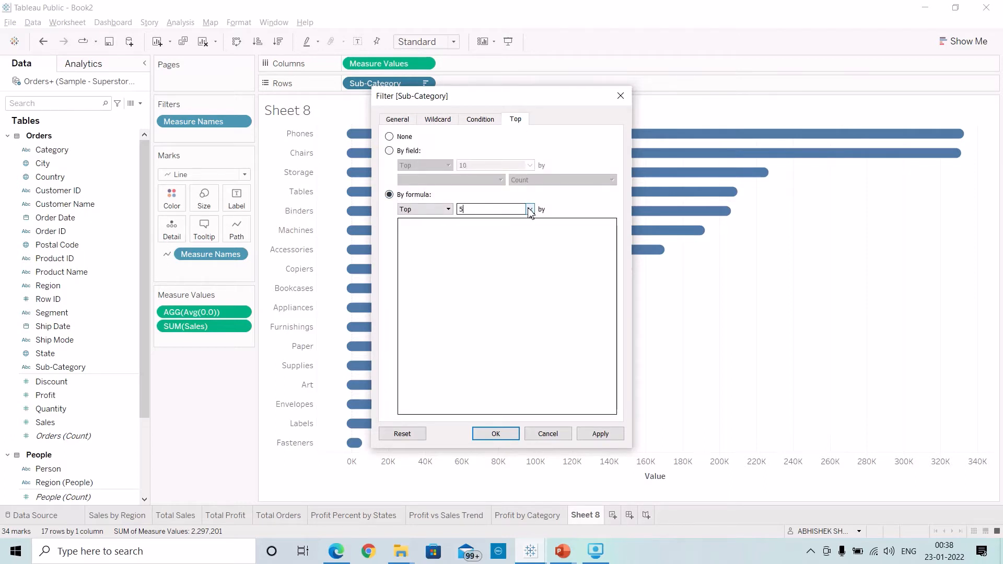
{"action": "left_click", "coordinate": [493, 237]}
{"action": "type", "text": "sum"}
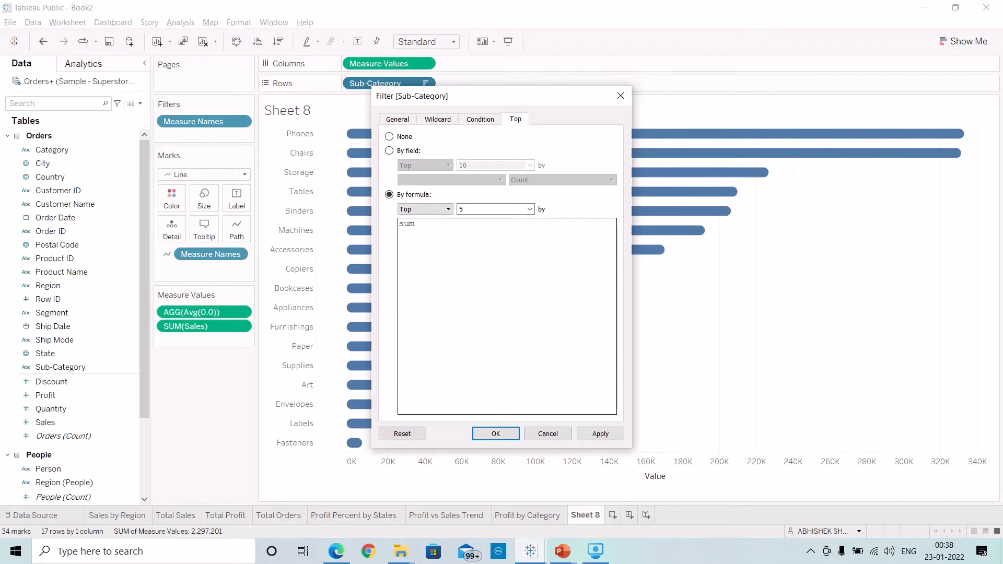
{"action": "key", "text": "BackSpace"}
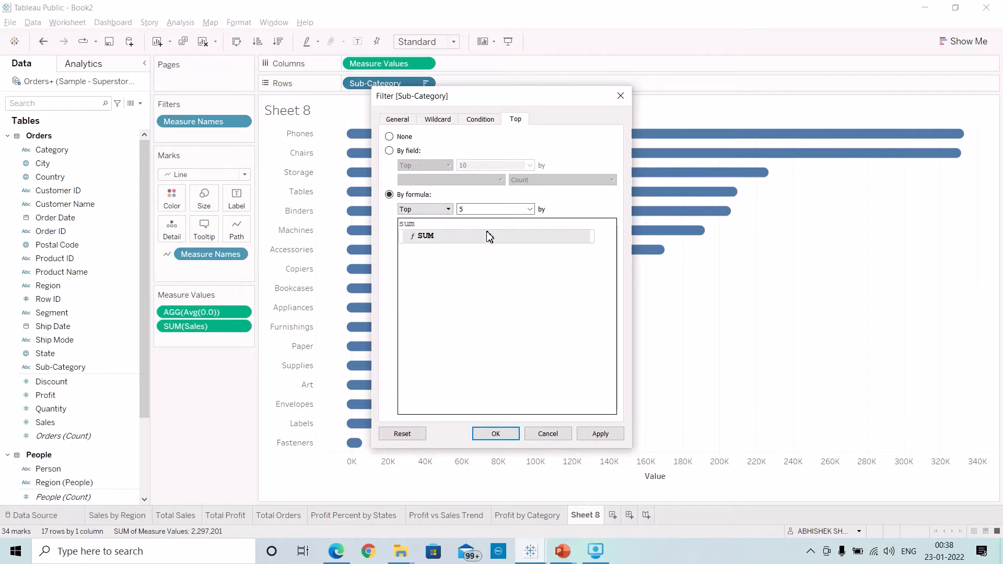
{"action": "key", "text": "Return"}
{"action": "type", "text": "sale"}
{"action": "left_click", "coordinate": [489, 236]}
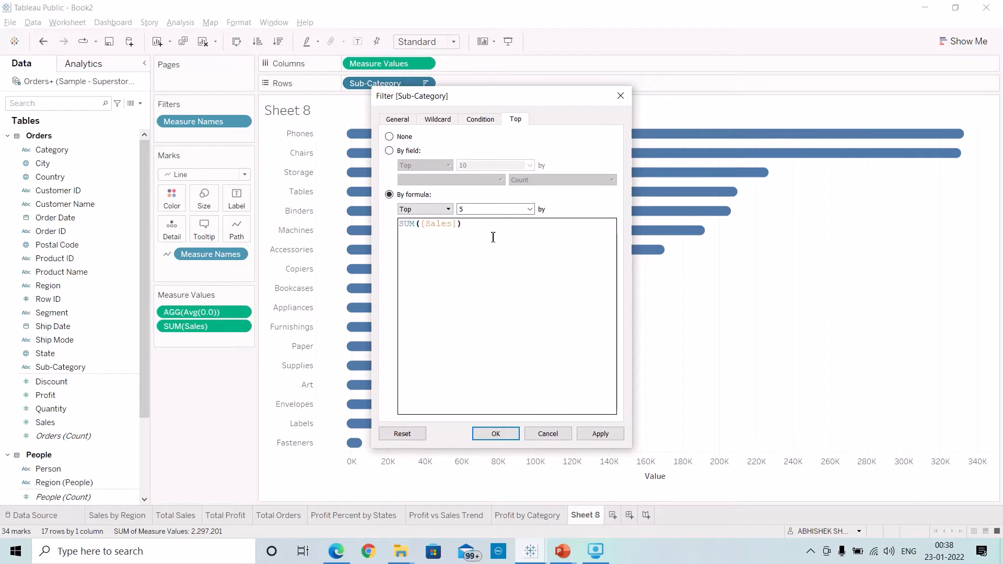
{"action": "left_click", "coordinate": [600, 434]}
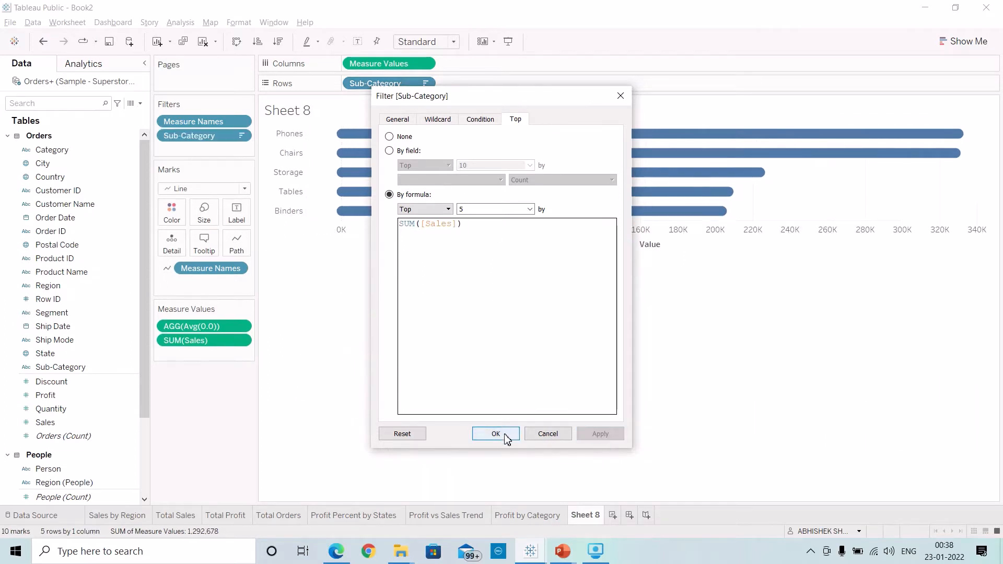
{"action": "left_click", "coordinate": [504, 434]}
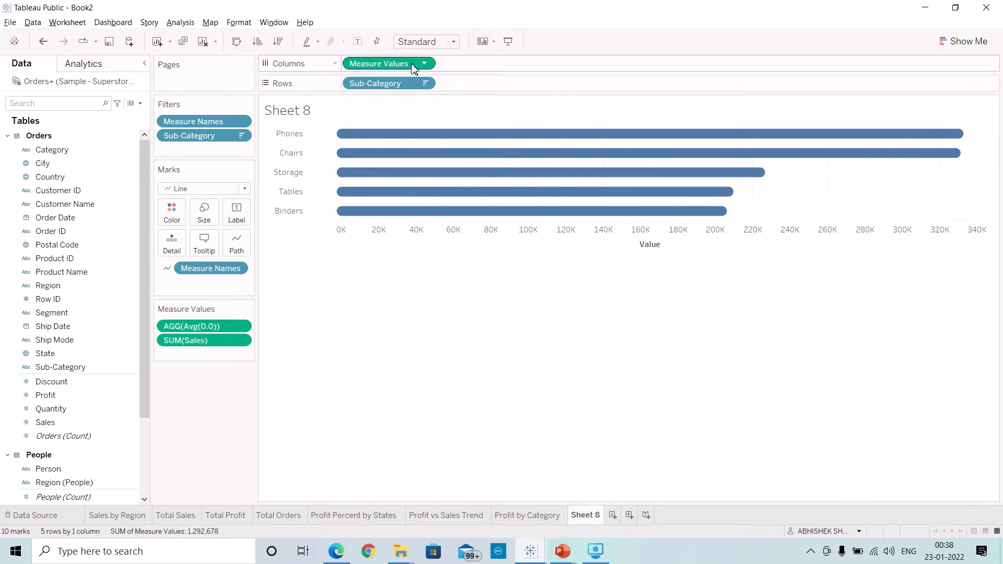
Add Sub-Category and SUM(Sales) to the mark labels, and remove Sub-Category from the label text.
{"action": "left_click_drag", "start_coordinate": [402, 83], "coordinate": [236, 211]}
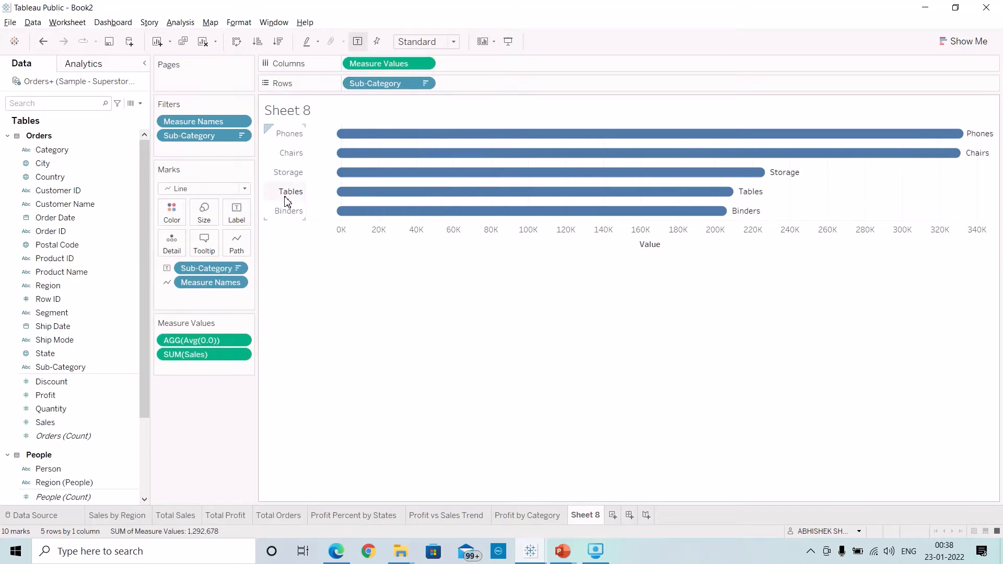
{"action": "left_click_drag", "start_coordinate": [220, 358], "coordinate": [236, 214]}
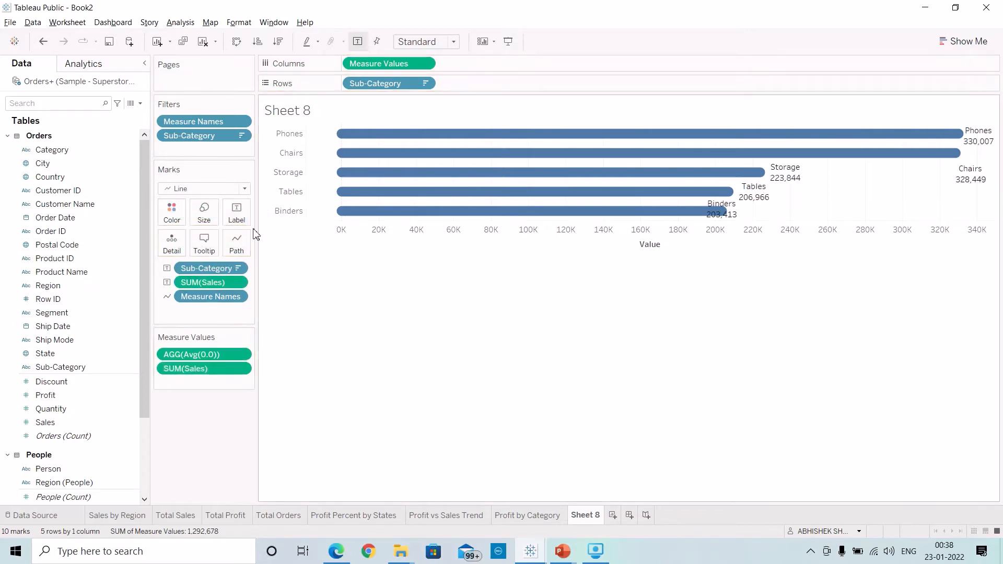
{"action": "left_click", "coordinate": [236, 212]}
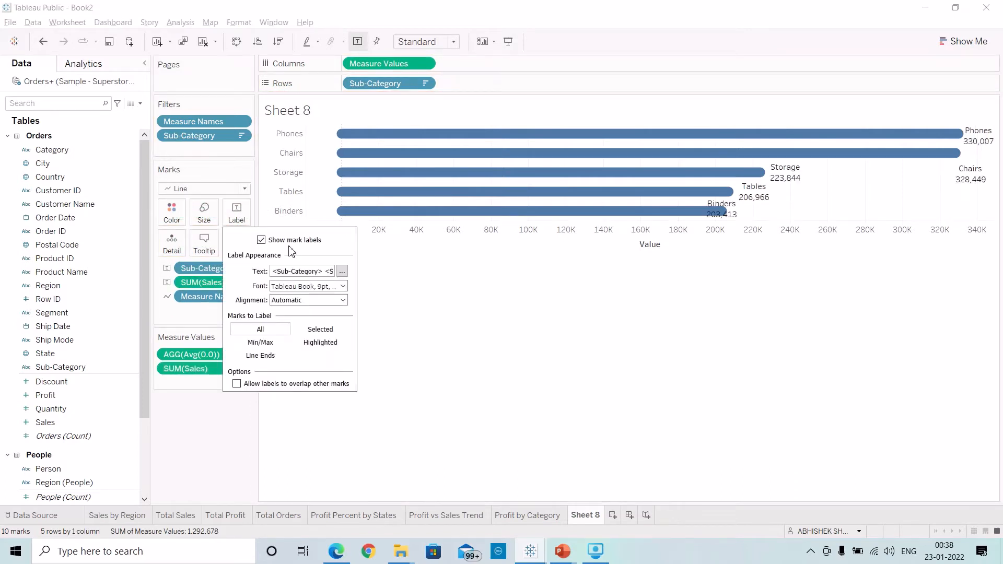
{"action": "left_click", "coordinate": [341, 271]}
{"action": "left_click_drag", "start_coordinate": [737, 192], "coordinate": [662, 195]}
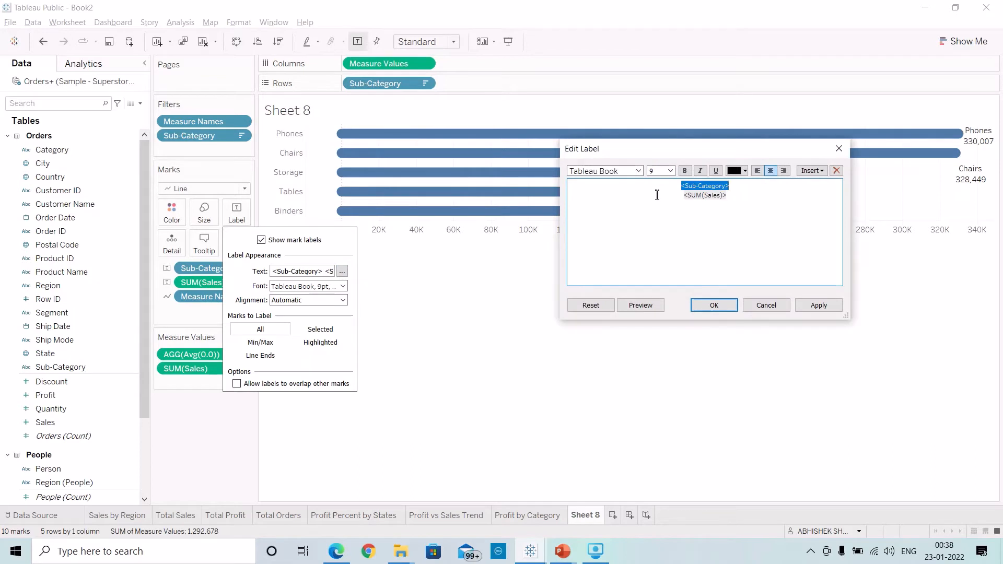
{"action": "key", "text": "Delete"}
{"action": "key", "text": "Delete"}
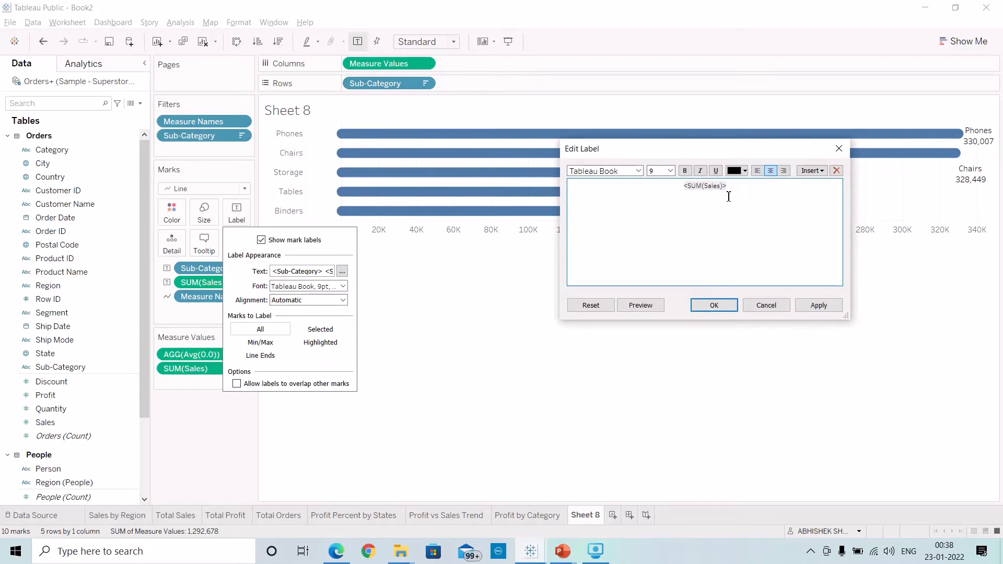
Format the SUM(Sales) label text as bold with font size 8 and apply the change.
{"action": "left_click_drag", "start_coordinate": [738, 193], "coordinate": [709, 195]}
{"action": "left_click", "coordinate": [736, 194]}
{"action": "left_click", "coordinate": [685, 171]}
{"action": "left_click", "coordinate": [670, 171]}
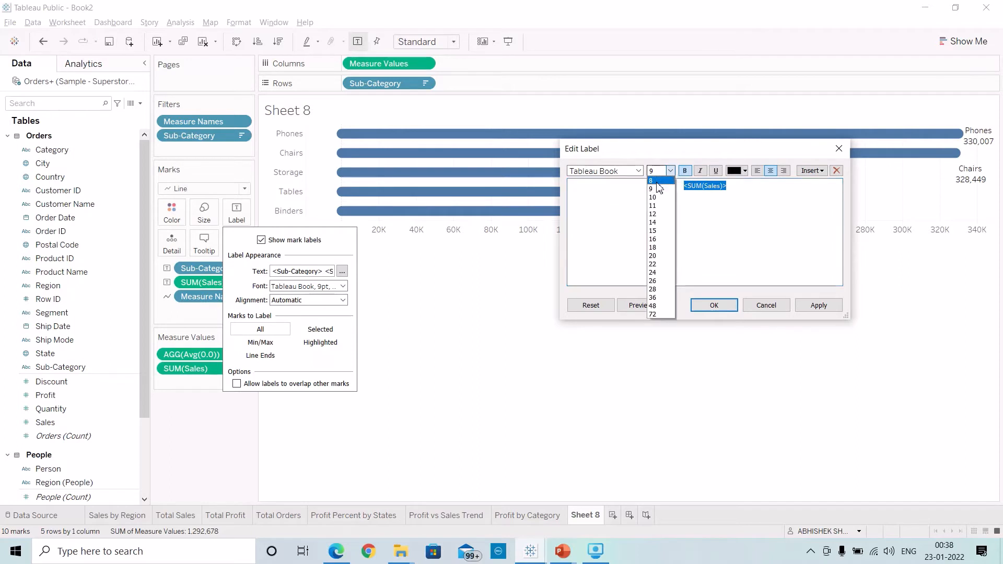
{"action": "left_click", "coordinate": [657, 183]}
{"action": "left_click", "coordinate": [810, 308]}
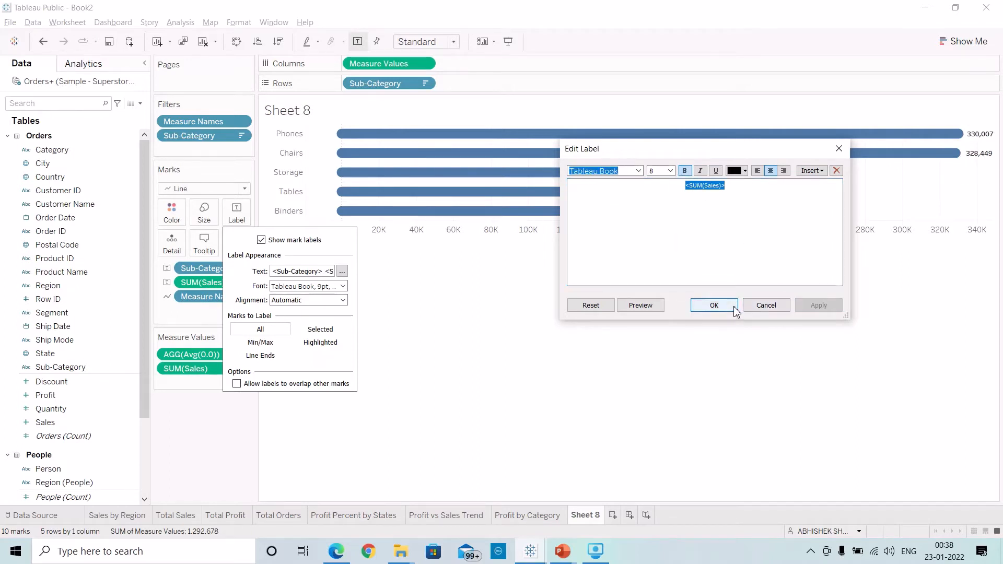
Confirm the label edit and format the SUM(Sales) label numbers as custom currency with 0 decimal places and a $ prefix.
{"action": "left_click", "coordinate": [714, 305]}
{"action": "left_click", "coordinate": [216, 283]}
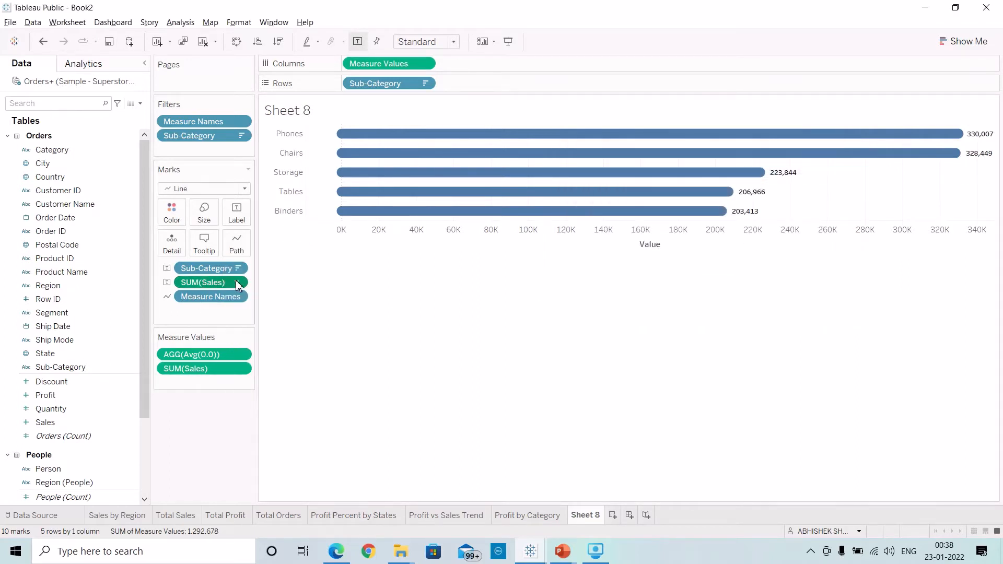
{"action": "left_click", "coordinate": [237, 283]}
{"action": "left_click", "coordinate": [220, 342]}
{"action": "left_click", "coordinate": [137, 178]}
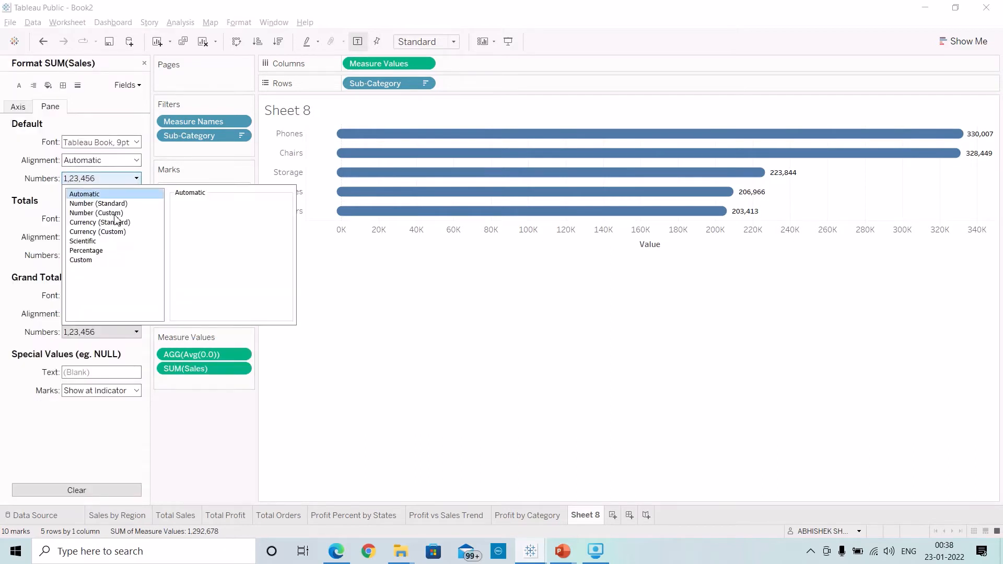
{"action": "left_click", "coordinate": [98, 233]}
{"action": "left_click", "coordinate": [202, 219]}
{"action": "left_click", "coordinate": [202, 219]}
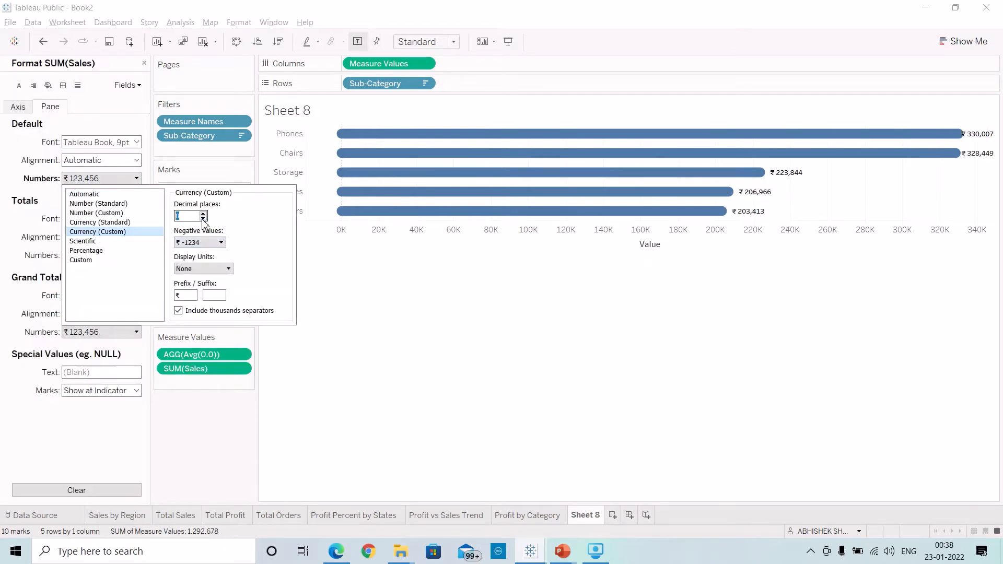
{"action": "key", "text": "BackSpace"}
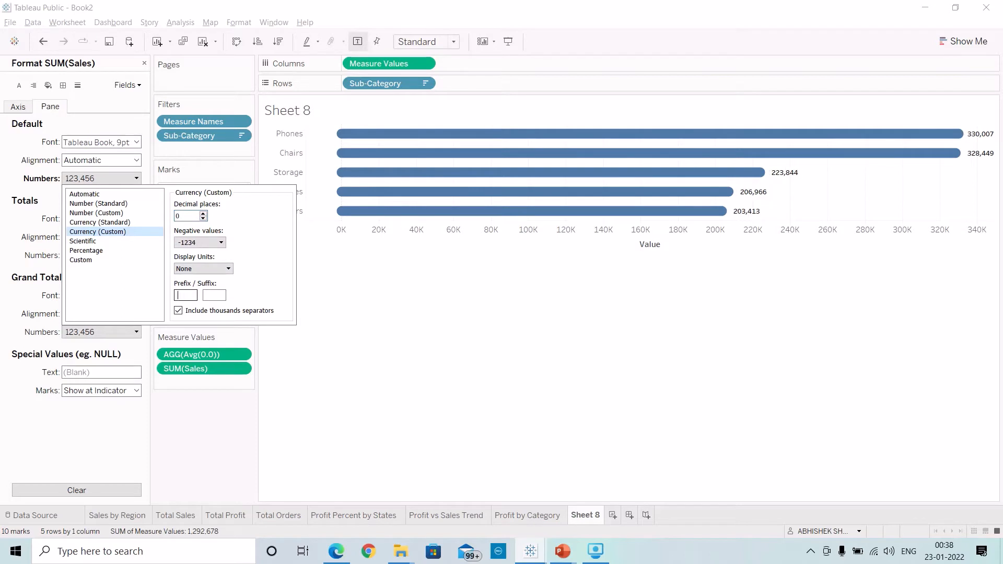
{"action": "type", "text": "$"}
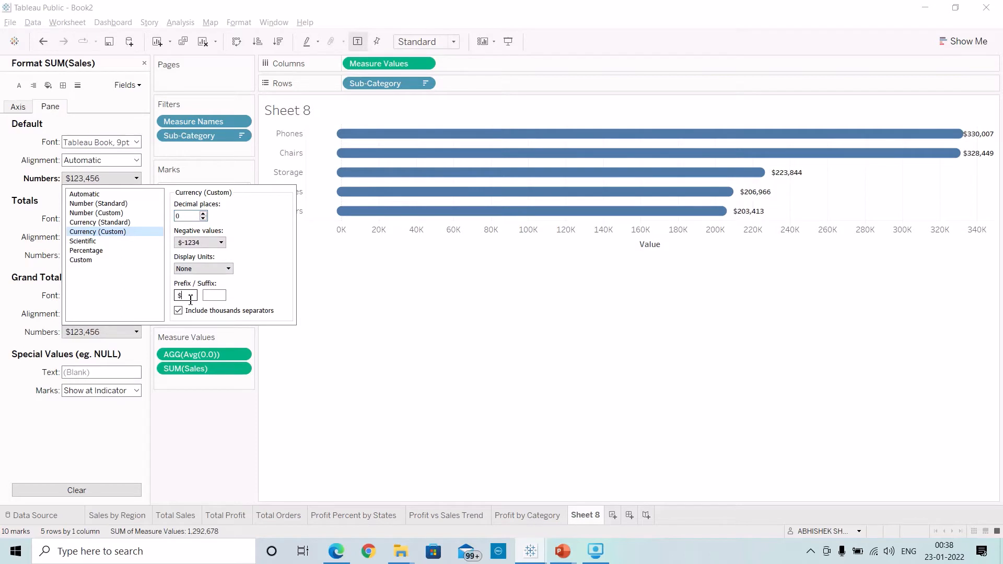
{"action": "left_click", "coordinate": [211, 424]}
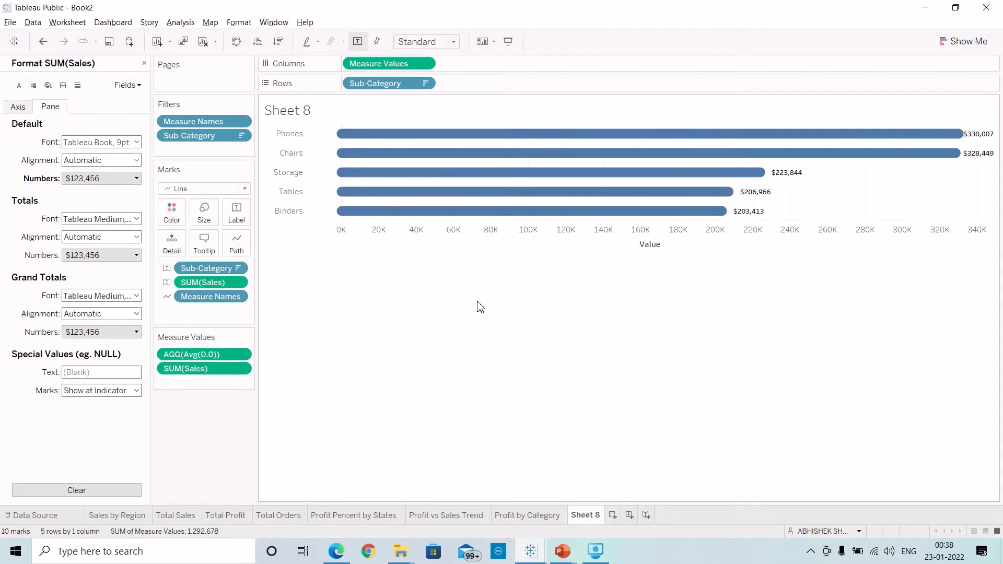
Hide the Value axis header and recolor the bars light orange.
{"action": "right_click", "coordinate": [466, 230]}
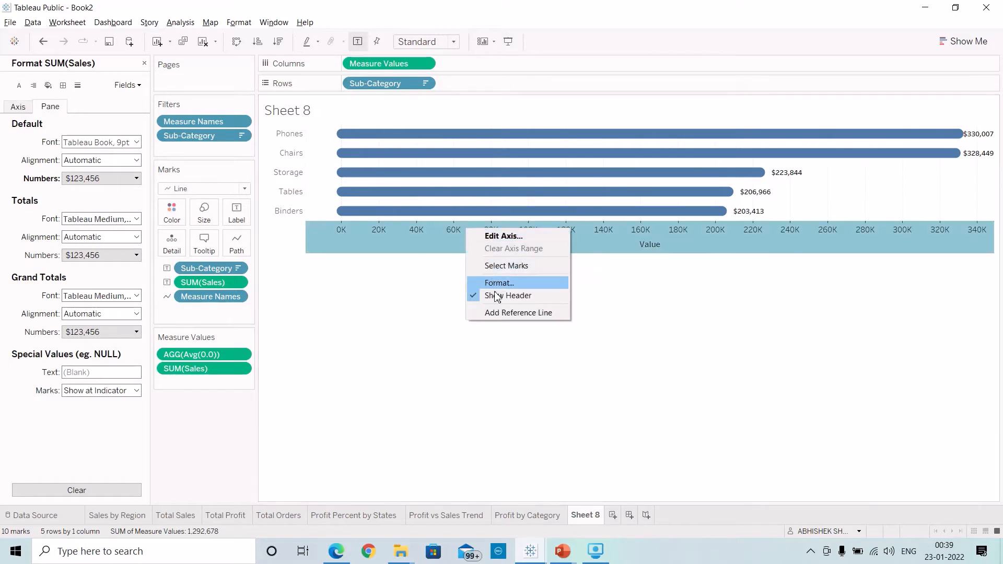
{"action": "left_click", "coordinate": [496, 295]}
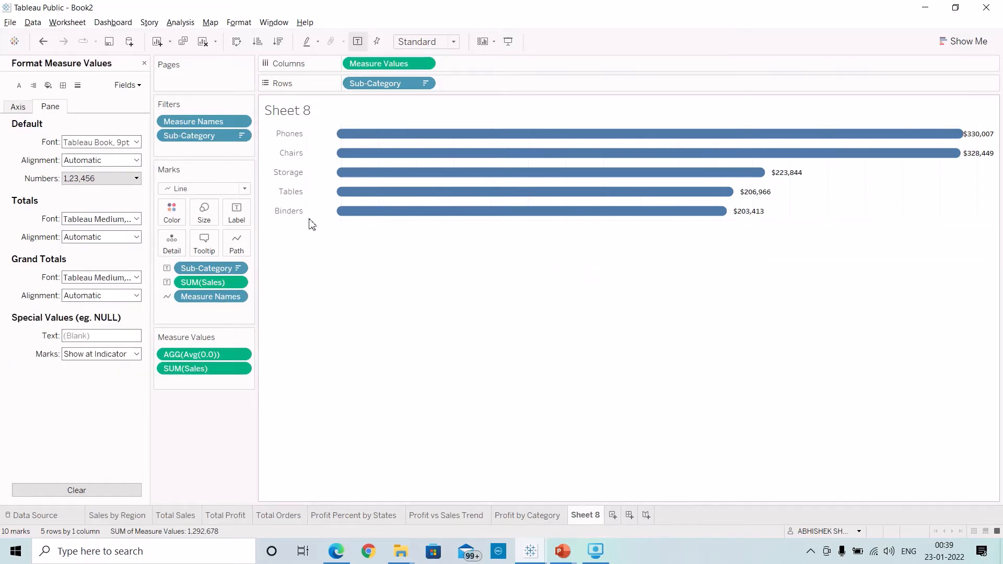
{"action": "left_click", "coordinate": [175, 215]}
{"action": "left_click", "coordinate": [201, 253]}
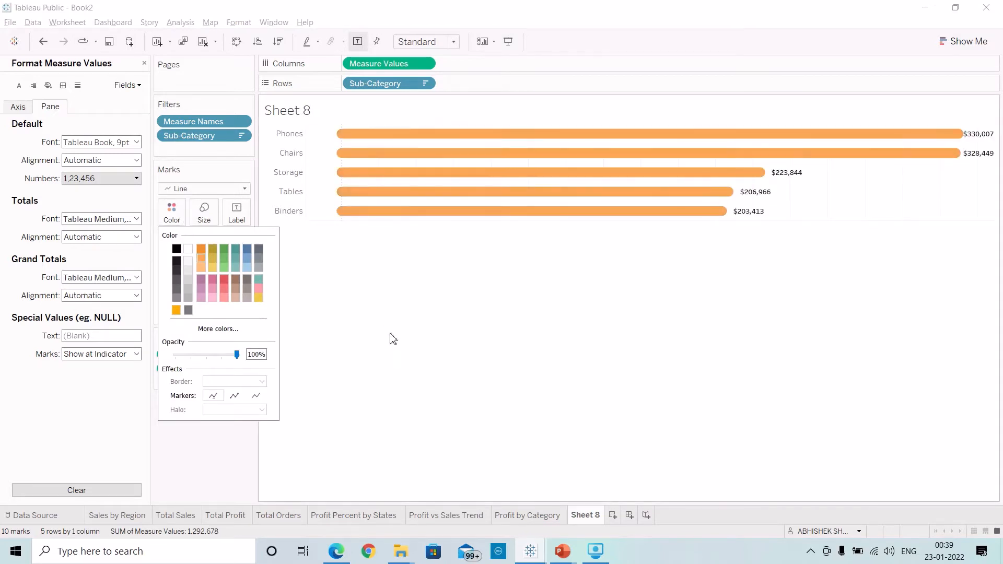
Align the mark labels to the right horizontally and to the middle vertically.
{"action": "left_click", "coordinate": [241, 215]}
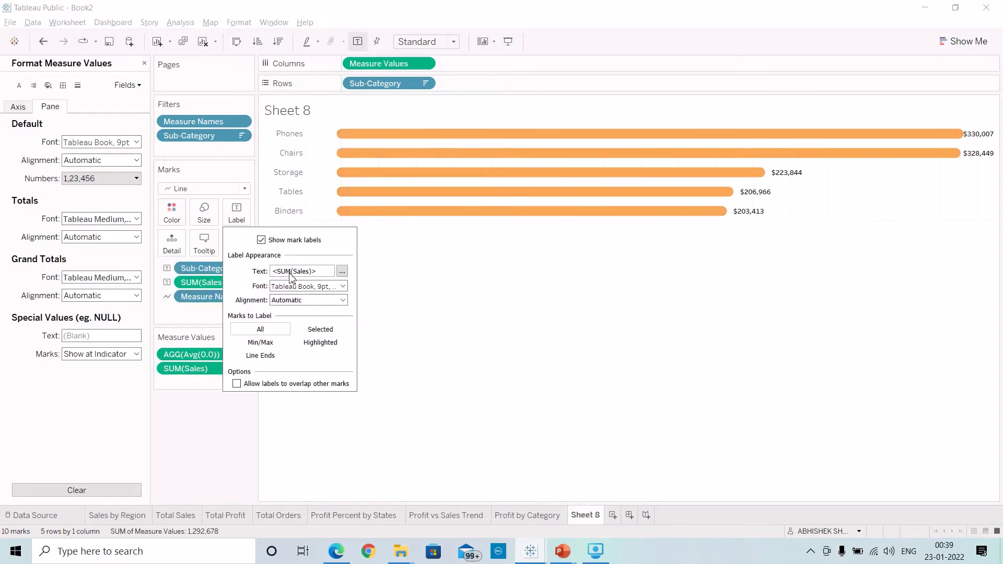
{"action": "left_click", "coordinate": [343, 301]}
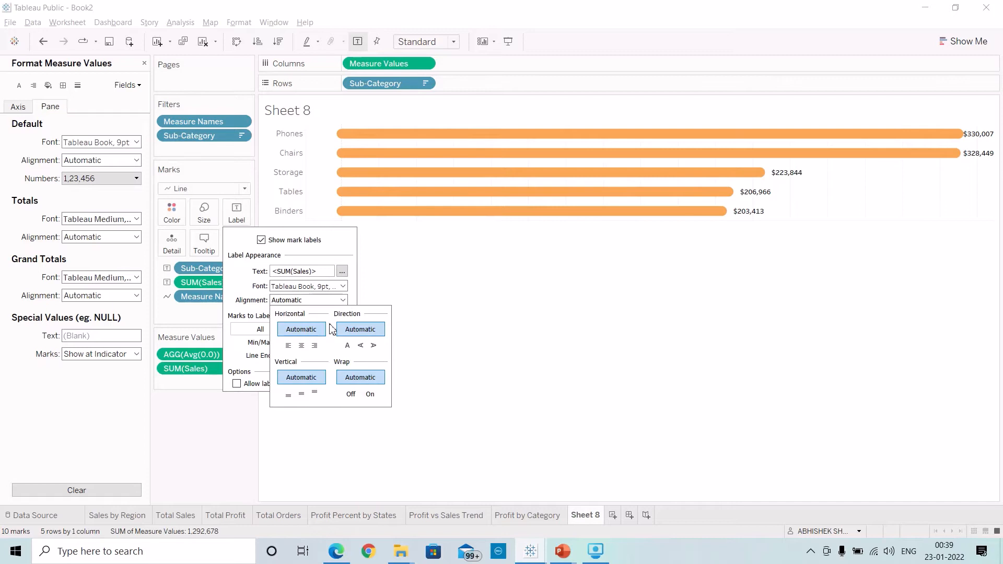
{"action": "left_click", "coordinate": [302, 393]}
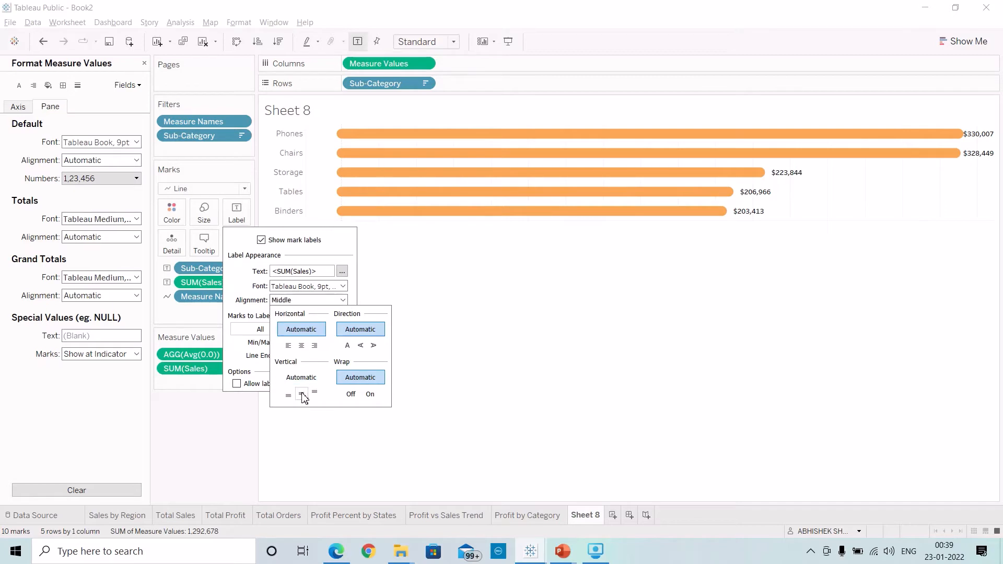
{"action": "left_click", "coordinate": [315, 345]}
{"action": "left_click", "coordinate": [204, 470]}
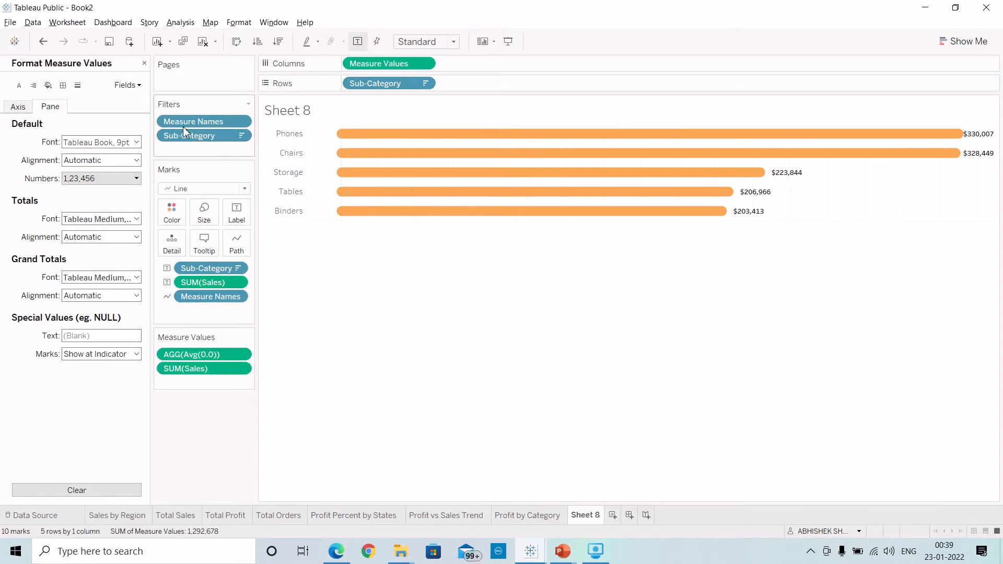
Remove the Sub-Category caption and the whole Measure Names and Measure Values line from the tooltip text.
{"action": "left_click", "coordinate": [204, 242]}
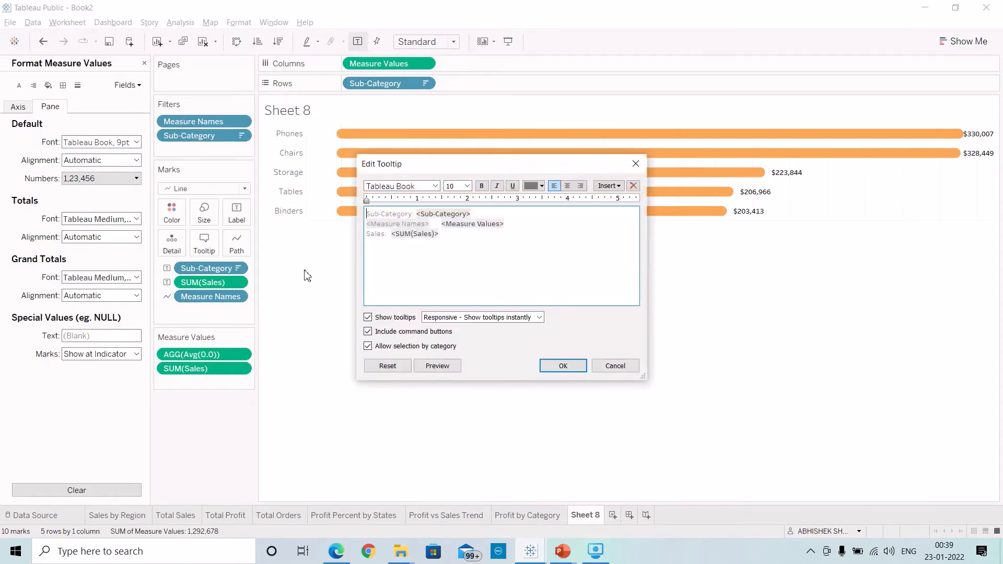
{"action": "left_click_drag", "start_coordinate": [423, 219], "coordinate": [288, 216]}
{"action": "key", "text": "BackSpace"}
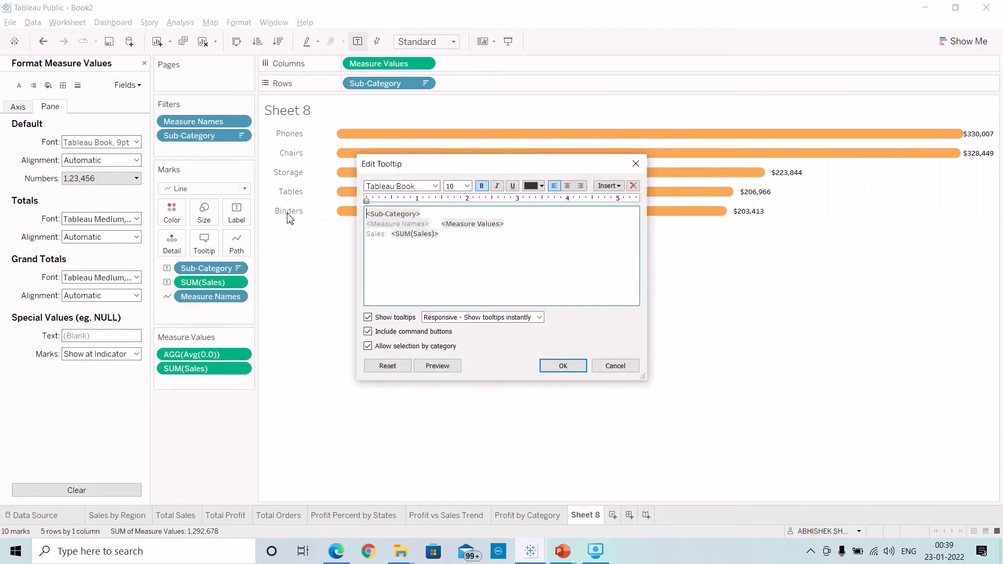
{"action": "left_click_drag", "start_coordinate": [519, 233], "coordinate": [334, 232]}
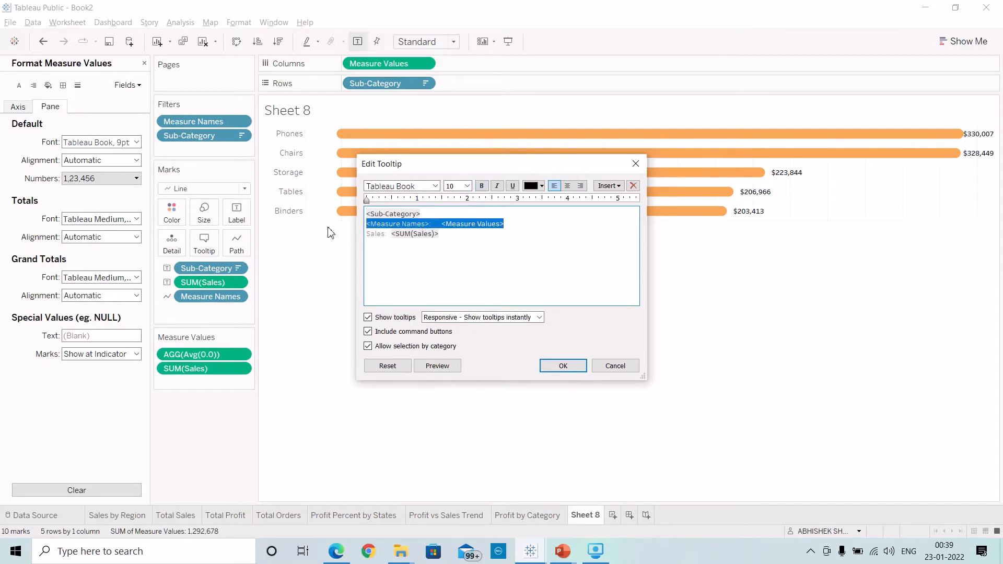
{"action": "key", "text": "BackSpace"}
{"action": "key", "text": "BackSpace"}
Set the tooltip's Sub-Category field to font size 12, color all the tooltip text dark gray, and confirm the tooltip.
{"action": "left_click_drag", "start_coordinate": [431, 217], "coordinate": [330, 218]}
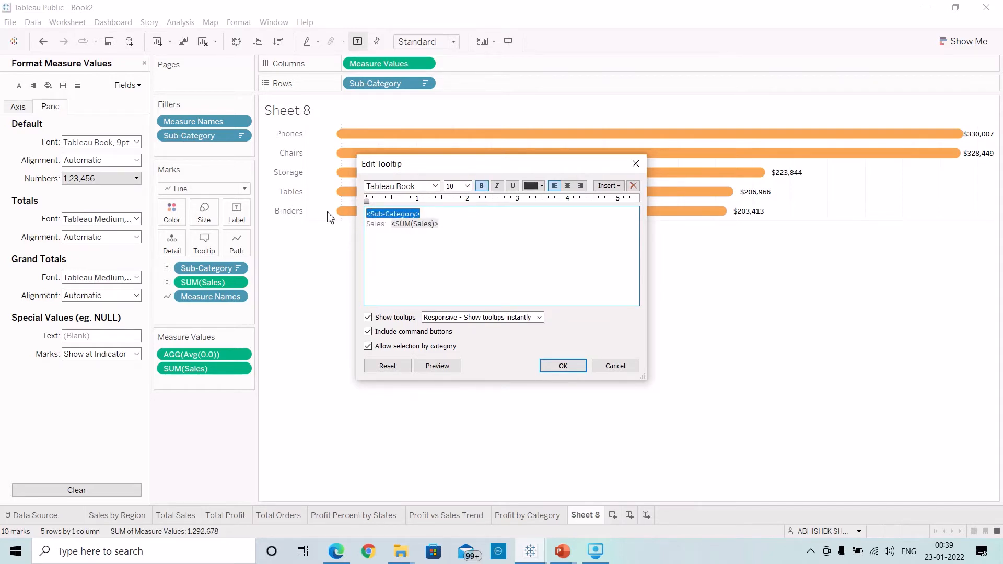
{"action": "left_click", "coordinate": [467, 186]}
{"action": "left_click", "coordinate": [455, 228]}
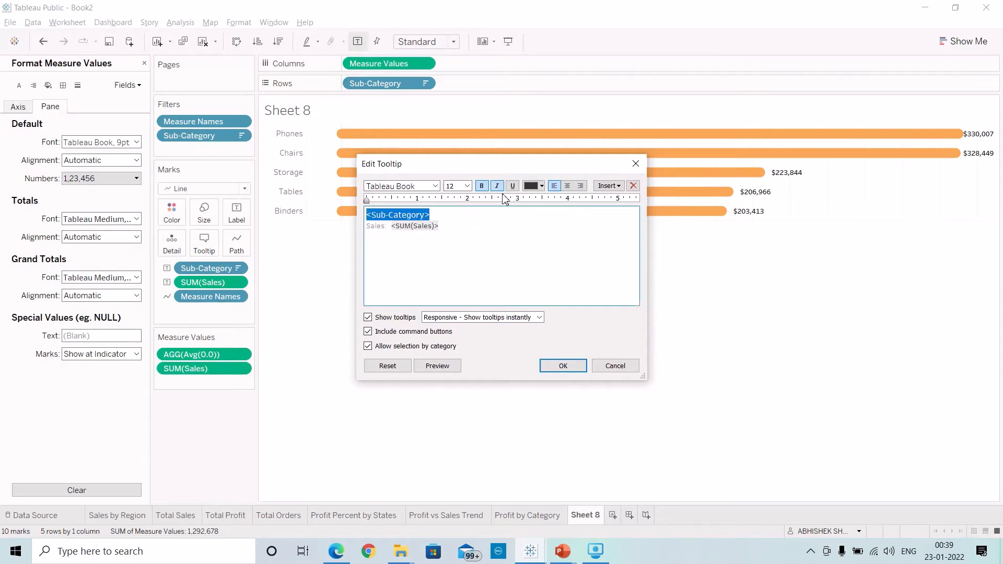
{"action": "left_click_drag", "start_coordinate": [449, 229], "coordinate": [353, 214]}
{"action": "left_click", "coordinate": [542, 186]}
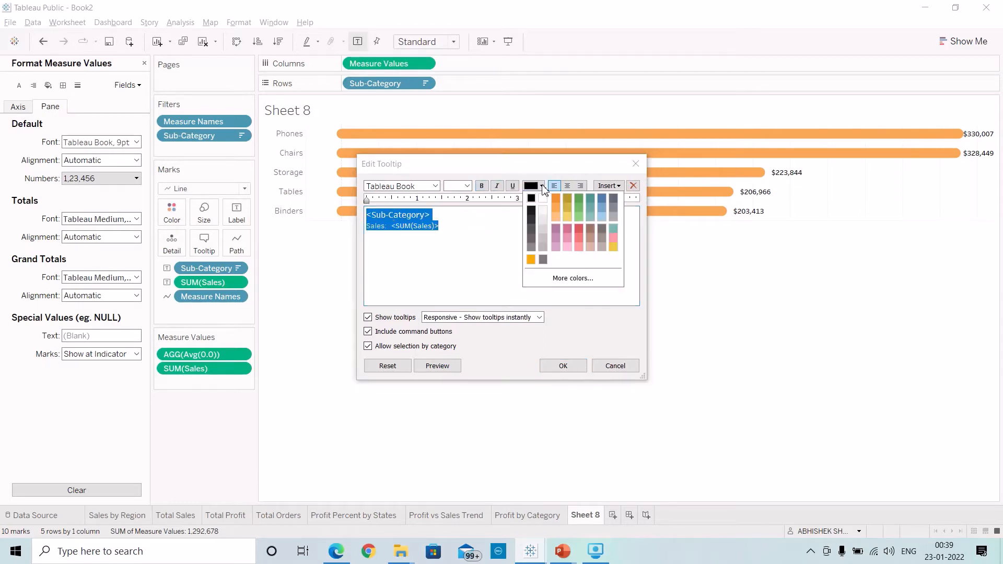
{"action": "left_click", "coordinate": [531, 223]}
{"action": "left_click", "coordinate": [446, 263]}
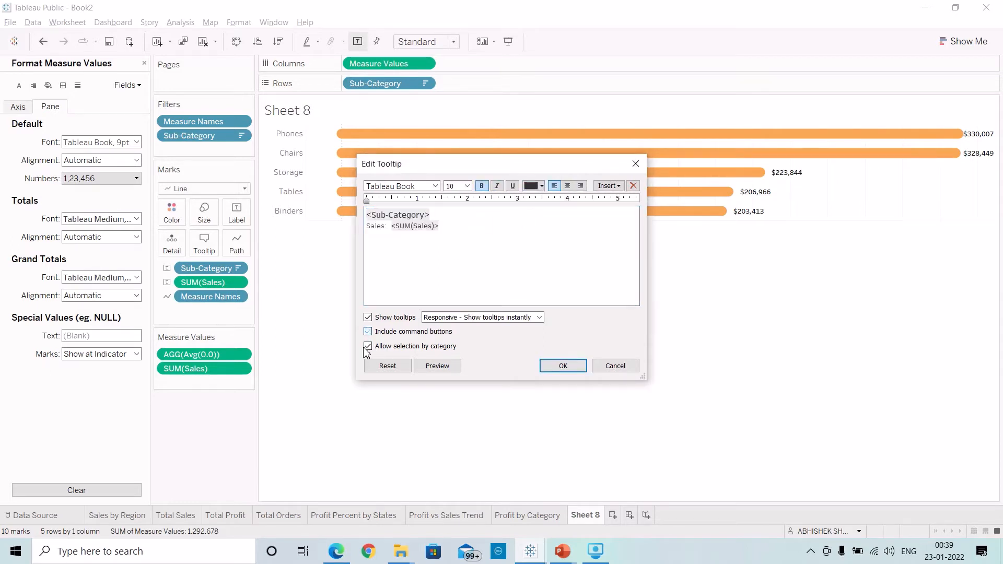
{"action": "left_click", "coordinate": [546, 365]}
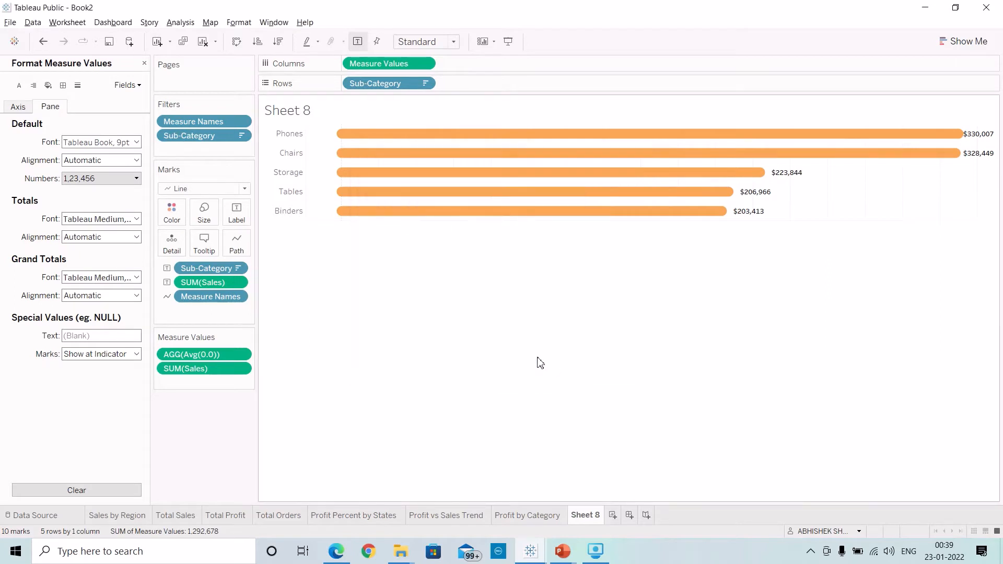
Rename the worksheet Sheet 8 as "Sales by Top 5 Sub-Categories".
{"action": "double_click", "coordinate": [593, 522]}
{"action": "type", "text": "S"}
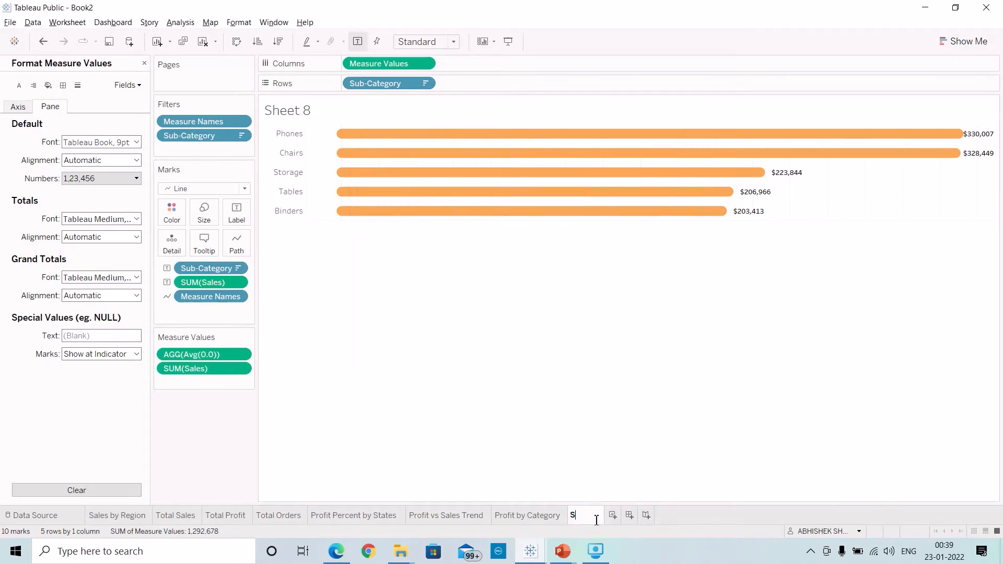
{"action": "type", "text": "ales by To"}
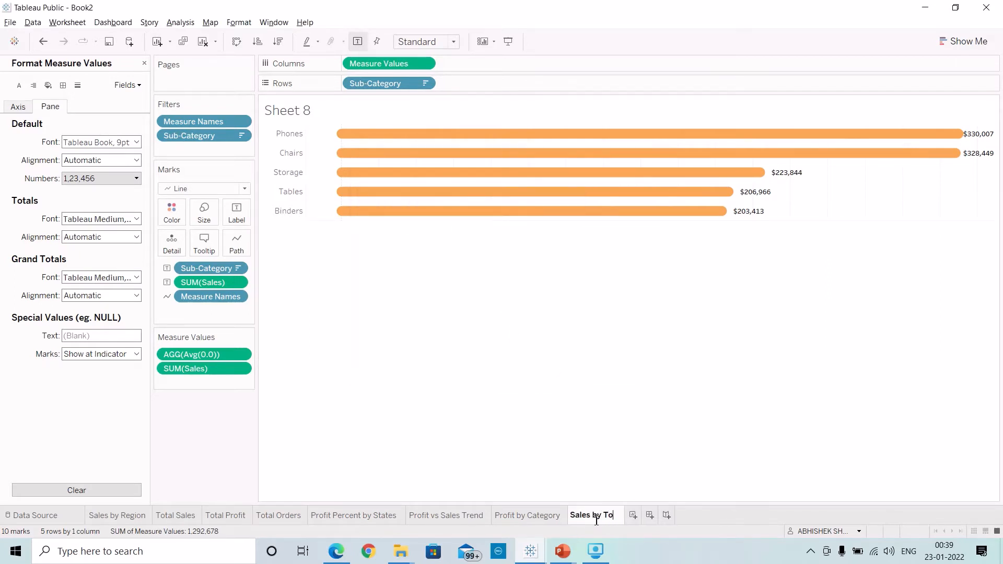
{"action": "type", "text": "p 5 S"}
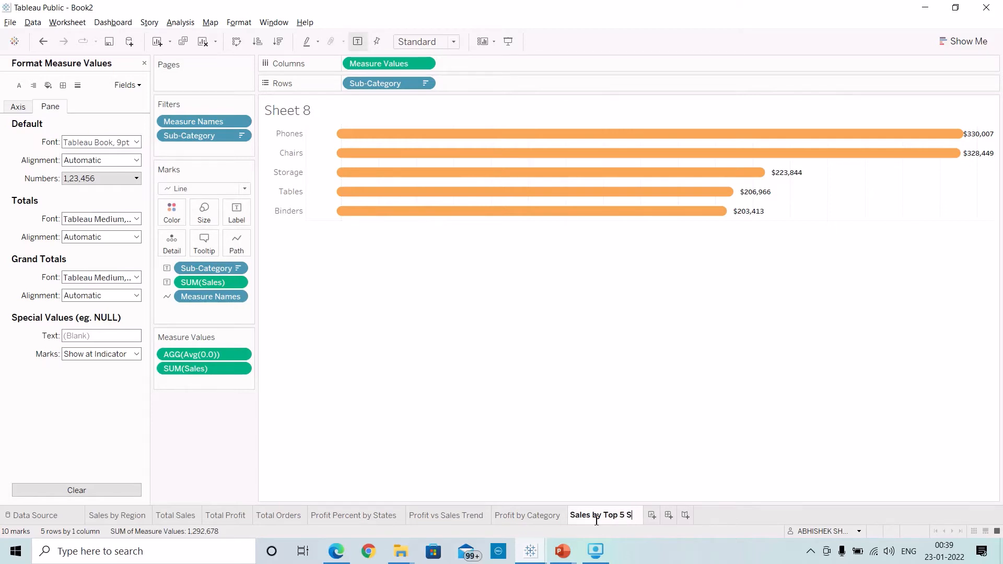
{"action": "type", "text": "ub-Categories"}
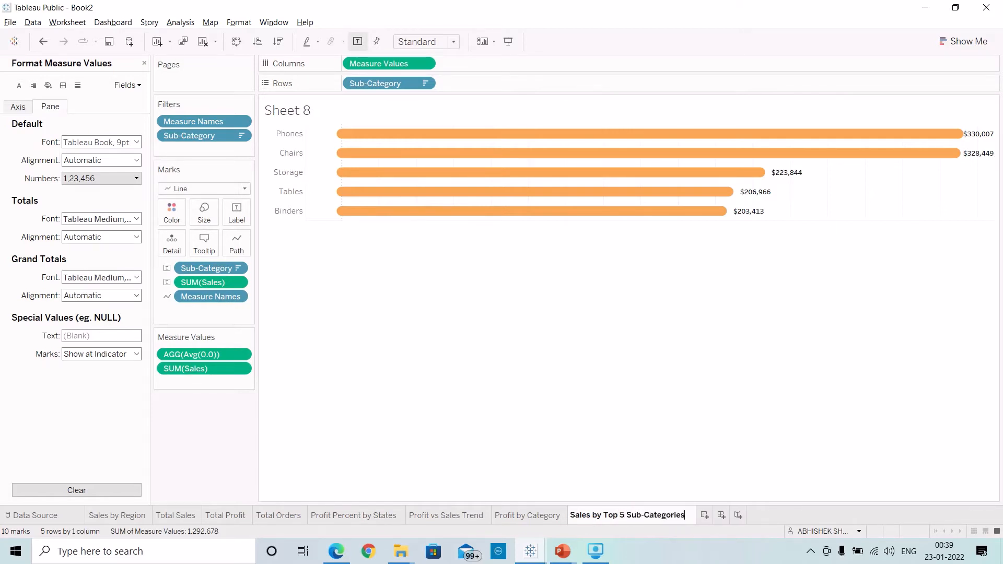
{"action": "key", "text": "Return"}
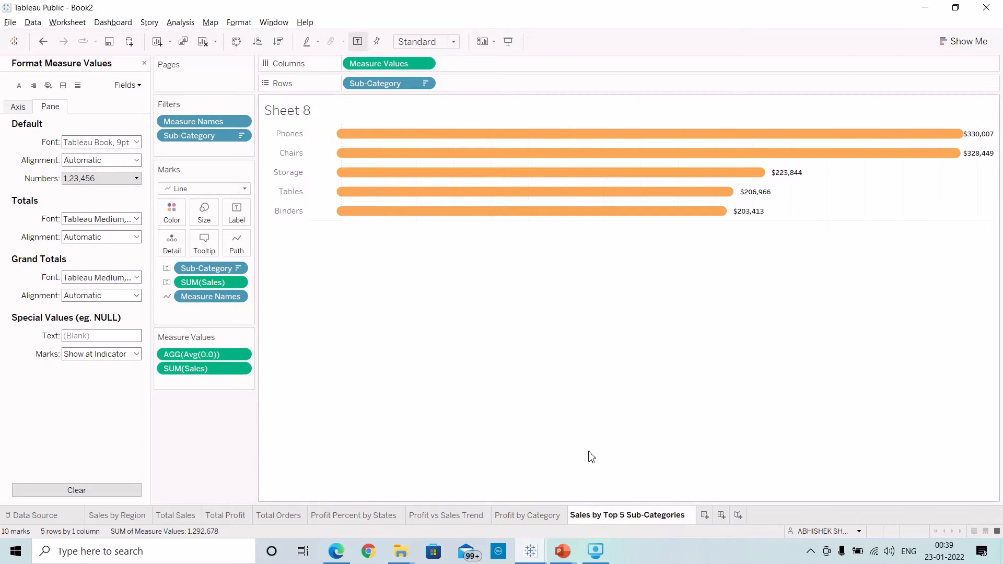
Format the worksheet title as bold, font size 10, in a near-black color and apply the change.
{"action": "right_click", "coordinate": [316, 112]}
{"action": "left_click", "coordinate": [339, 111]}
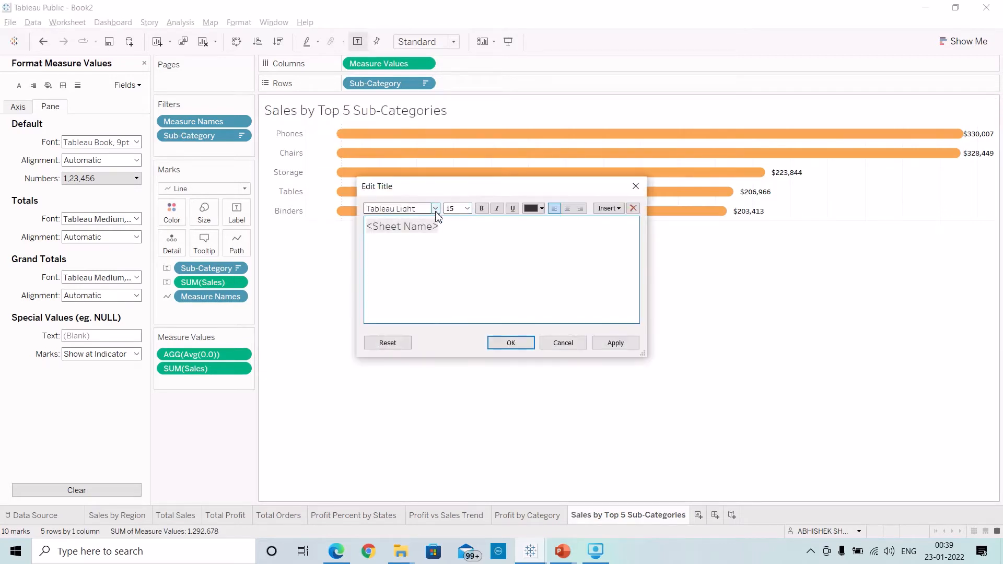
{"action": "left_click_drag", "start_coordinate": [438, 225], "coordinate": [371, 235]}
{"action": "left_click", "coordinate": [459, 208]}
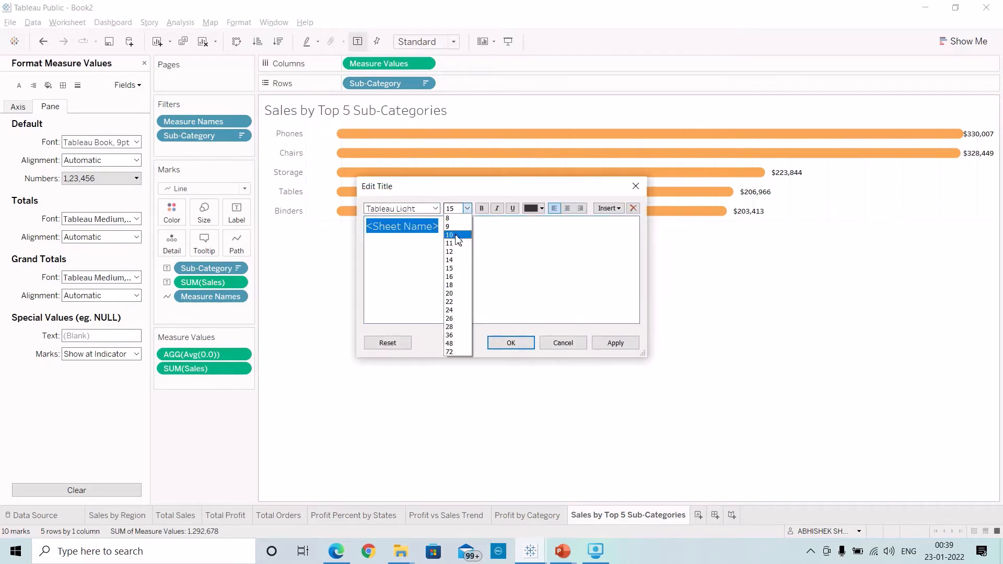
{"action": "left_click", "coordinate": [455, 230]}
{"action": "left_click", "coordinate": [480, 209]}
{"action": "left_click", "coordinate": [542, 209]}
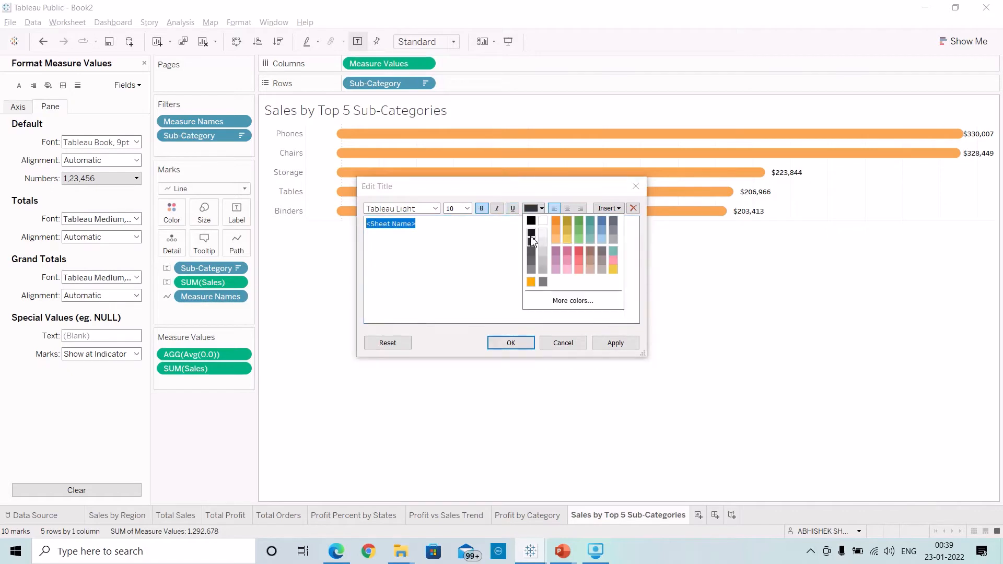
{"action": "left_click", "coordinate": [532, 232]}
{"action": "left_click", "coordinate": [615, 343]}
{"action": "left_click", "coordinate": [522, 343]}
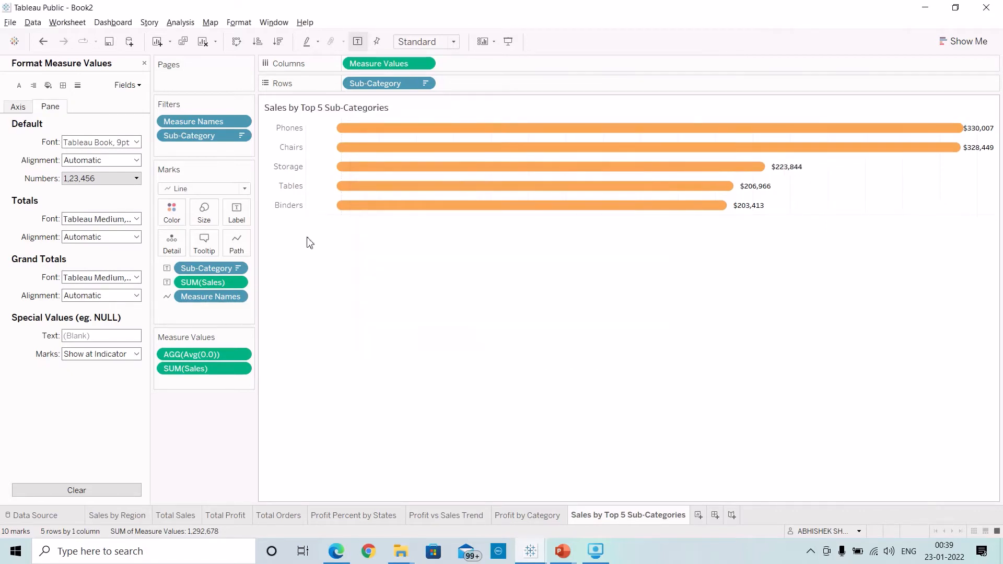
Set the column grid lines and zero lines to None in the worksheet's line formatting.
{"action": "right_click", "coordinate": [831, 183]}
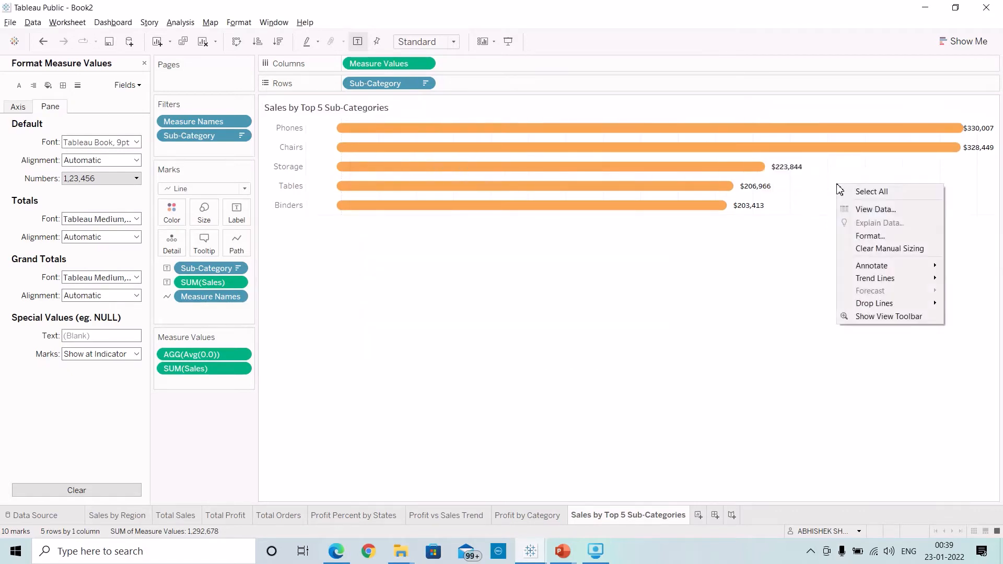
{"action": "left_click", "coordinate": [862, 232]}
{"action": "left_click", "coordinate": [77, 85]}
{"action": "left_click", "coordinate": [102, 141]}
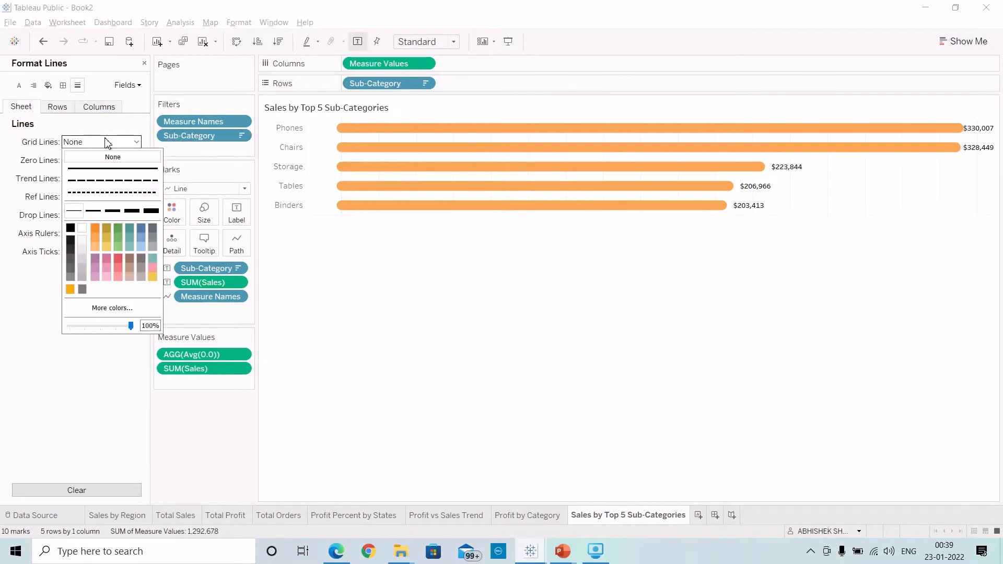
{"action": "left_click", "coordinate": [105, 116]}
{"action": "left_click", "coordinate": [107, 110]}
{"action": "left_click", "coordinate": [102, 141]}
{"action": "left_click", "coordinate": [108, 153]}
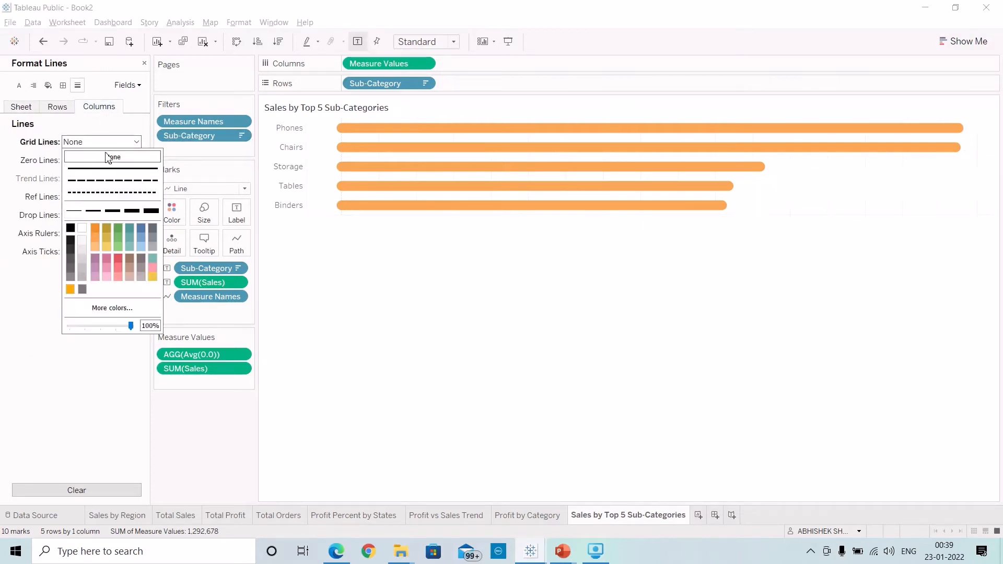
{"action": "left_click", "coordinate": [80, 161]}
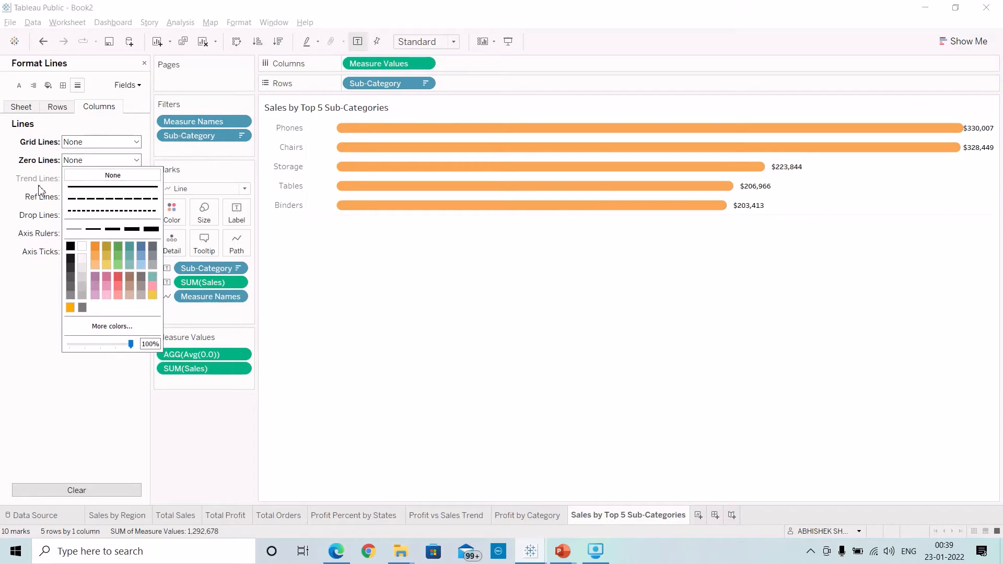
{"action": "left_click", "coordinate": [83, 172]}
Set the column reference lines, drop lines, axis rulers and axis ticks to None.
{"action": "left_click", "coordinate": [94, 198]}
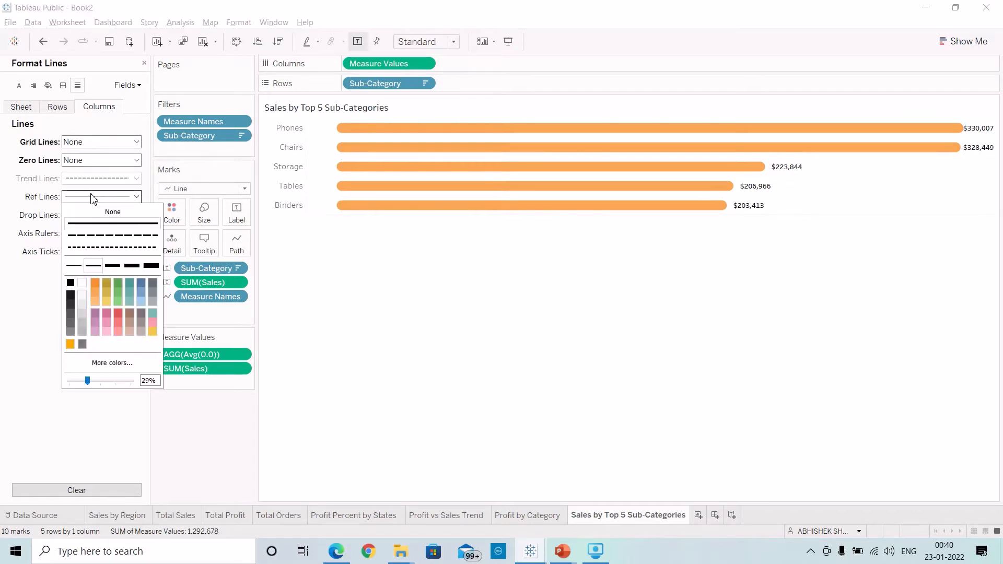
{"action": "left_click", "coordinate": [79, 210]}
{"action": "left_click", "coordinate": [73, 217]}
{"action": "left_click", "coordinate": [78, 227]}
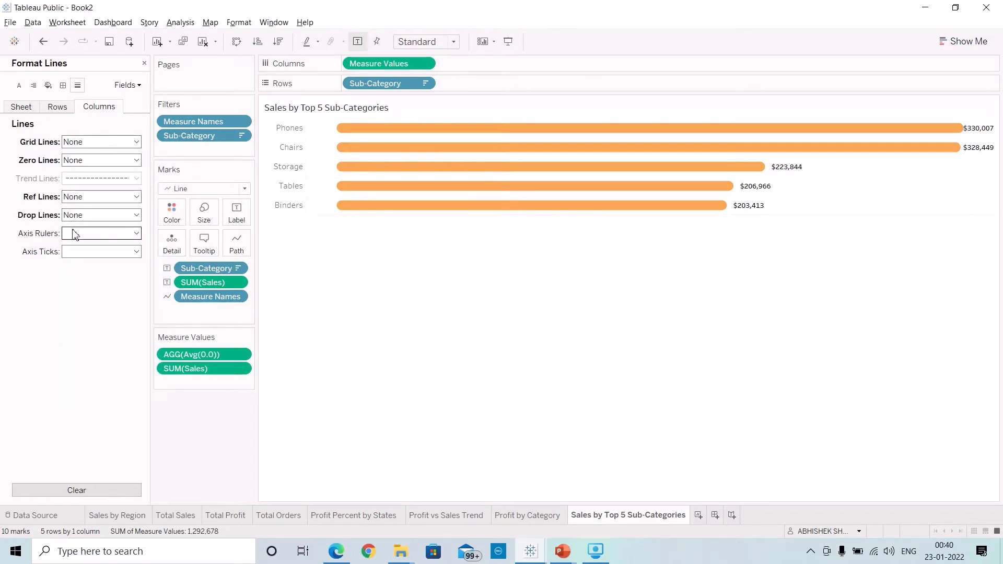
{"action": "left_click", "coordinate": [73, 233]}
{"action": "left_click", "coordinate": [76, 245]}
{"action": "left_click", "coordinate": [65, 255]}
{"action": "left_click", "coordinate": [77, 267]}
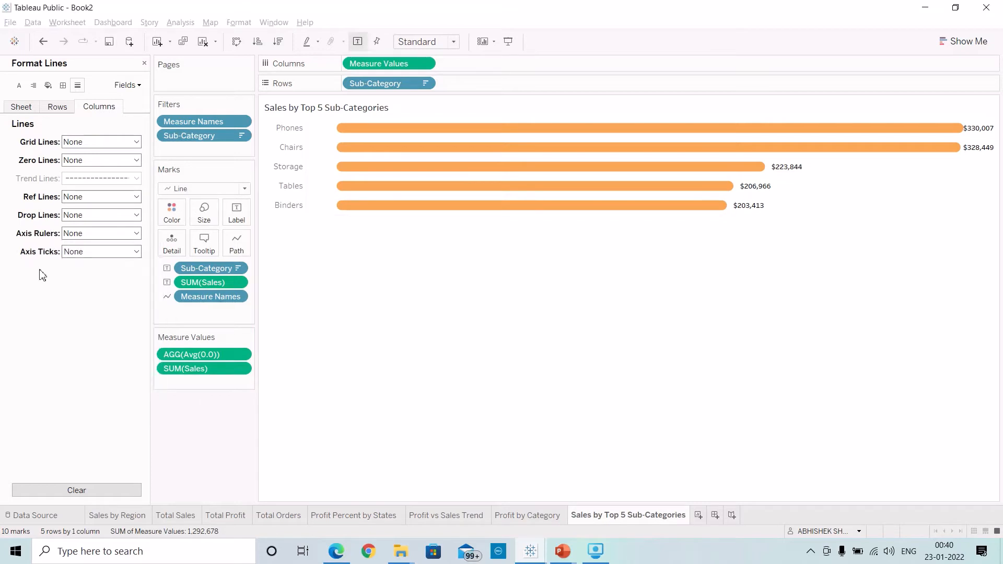
Align the Sub-Category row headers horizontally to the left and close the formatting options.
{"action": "right_click", "coordinate": [290, 188]}
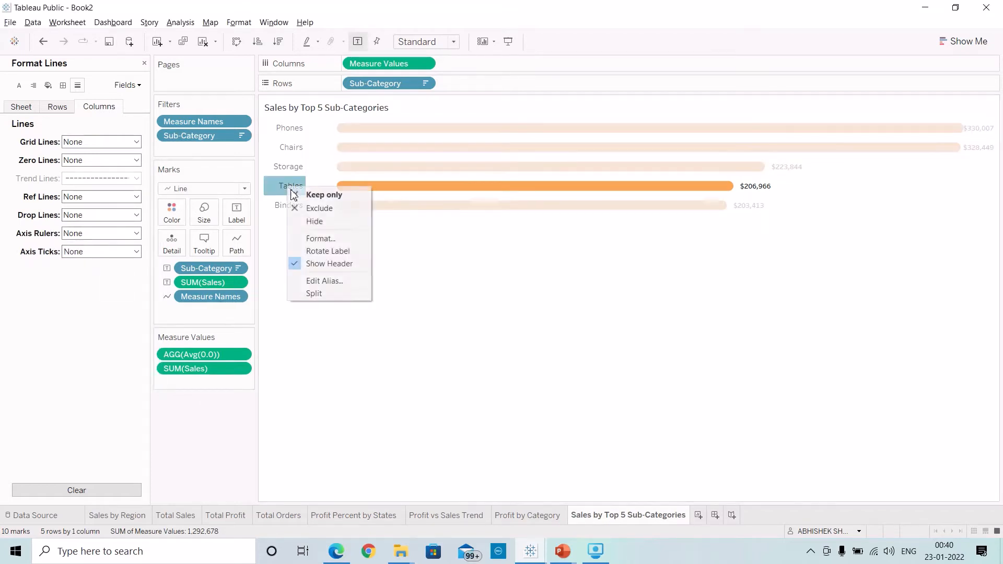
{"action": "left_click", "coordinate": [313, 238]}
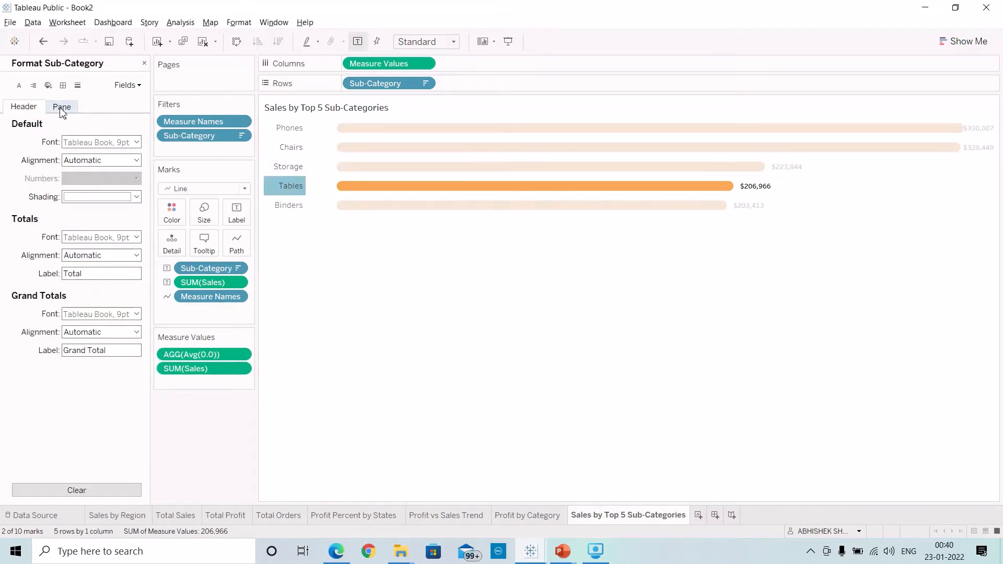
{"action": "left_click", "coordinate": [91, 160]}
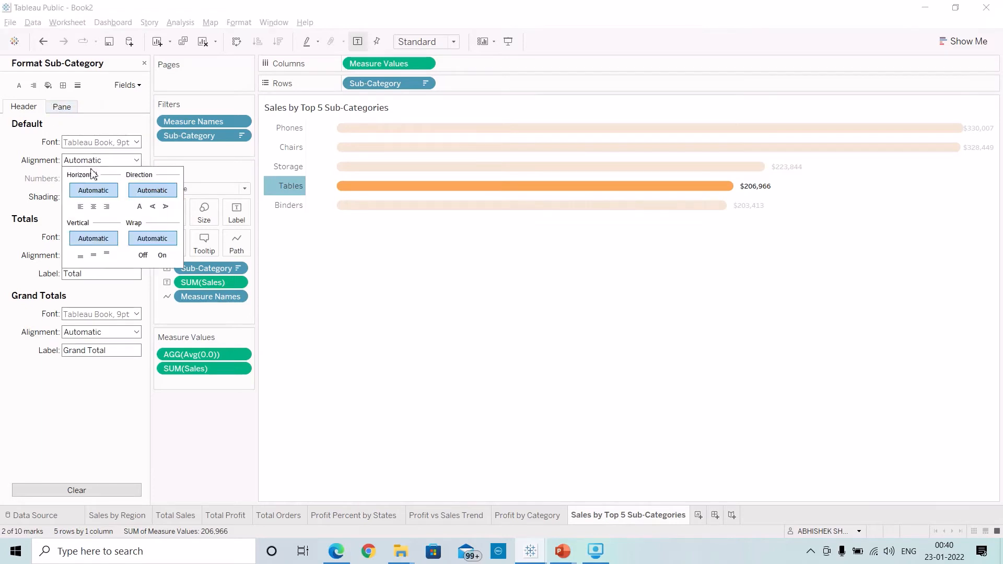
{"action": "left_click", "coordinate": [81, 207]}
{"action": "left_click", "coordinate": [120, 361]}
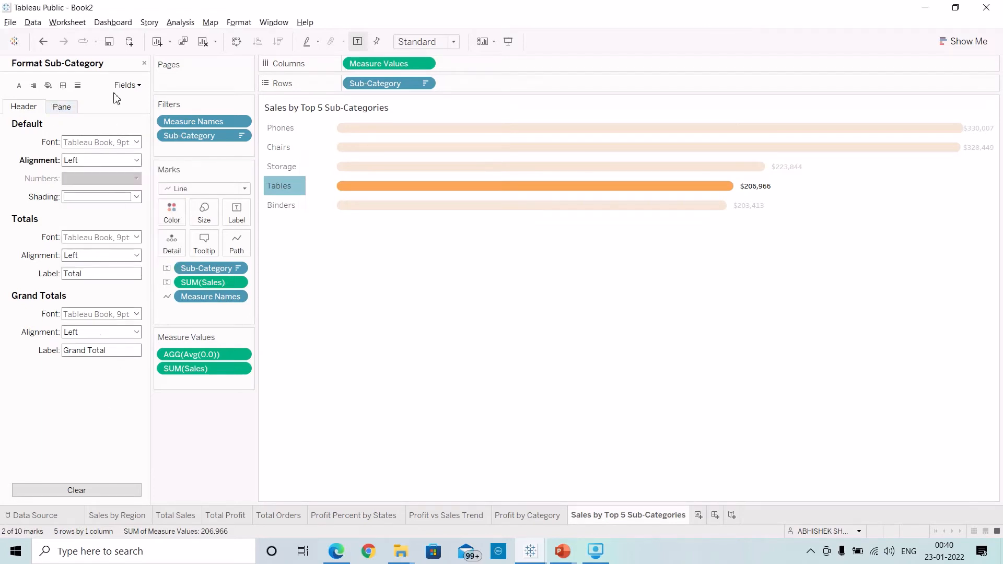
{"action": "left_click", "coordinate": [144, 63]}
{"action": "left_click", "coordinate": [395, 271]}
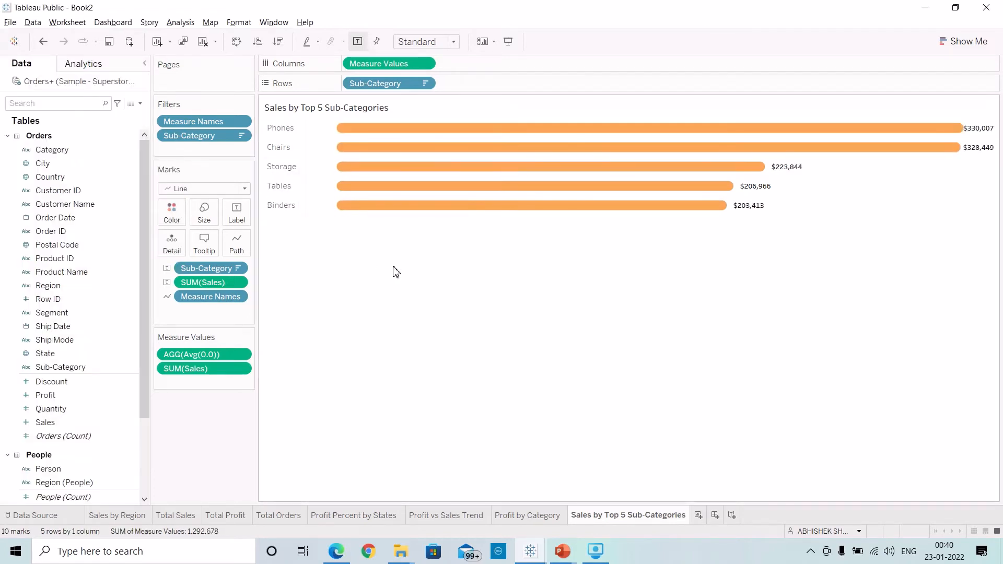
On the Profit by Category worksheet, sort Category in descending order by the Profit field with Sum aggregation.
{"action": "left_click", "coordinate": [527, 514]}
{"action": "mouse_move", "coordinate": [459, 155]}
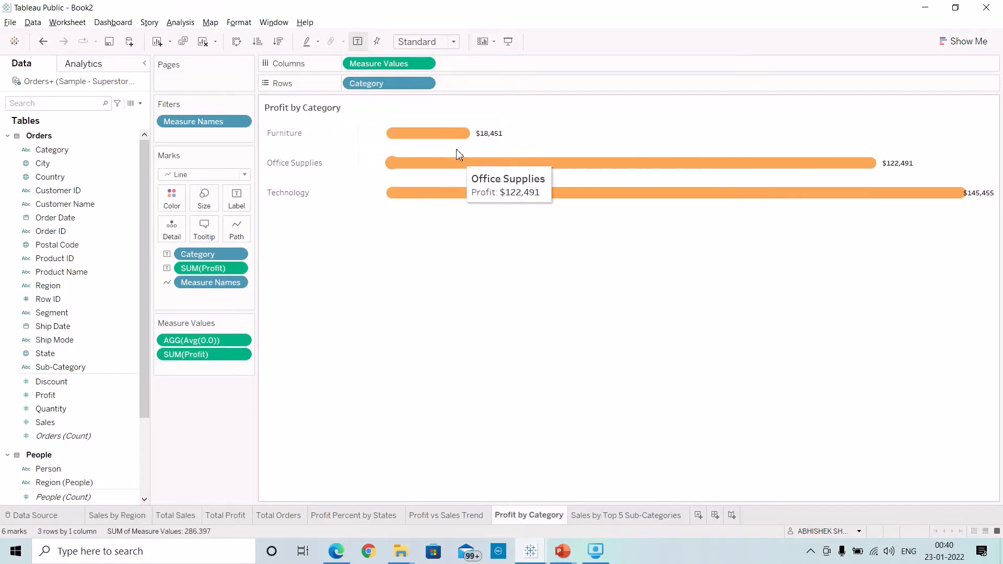
{"action": "left_click", "coordinate": [424, 83]}
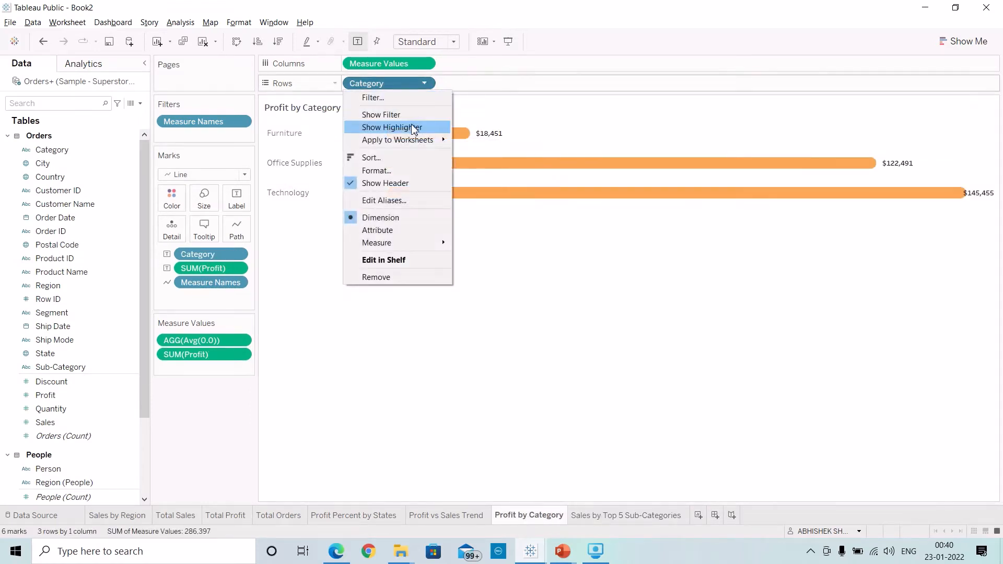
{"action": "left_click", "coordinate": [387, 161]}
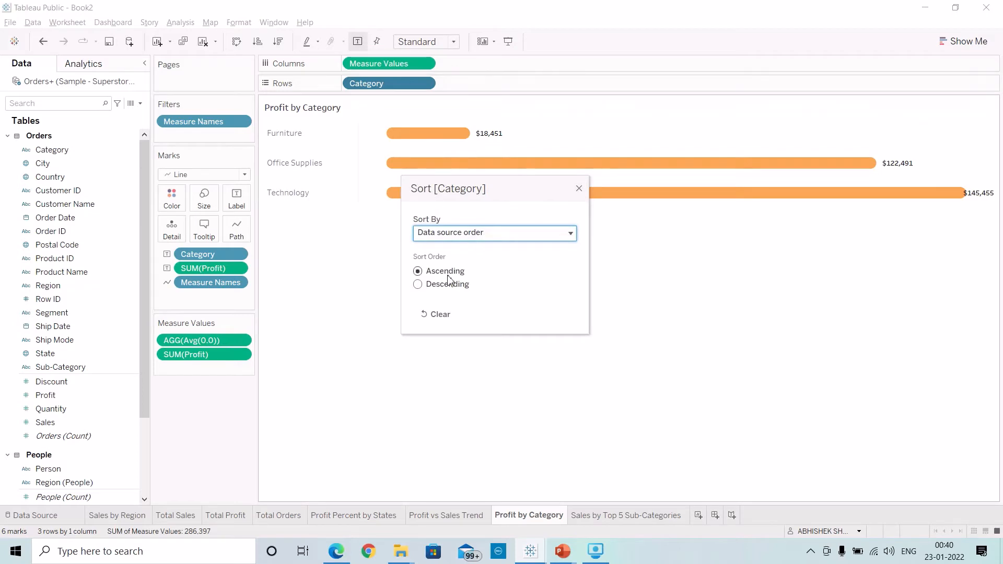
{"action": "left_click", "coordinate": [447, 284]}
{"action": "left_click", "coordinate": [474, 233]}
{"action": "left_click", "coordinate": [452, 270]}
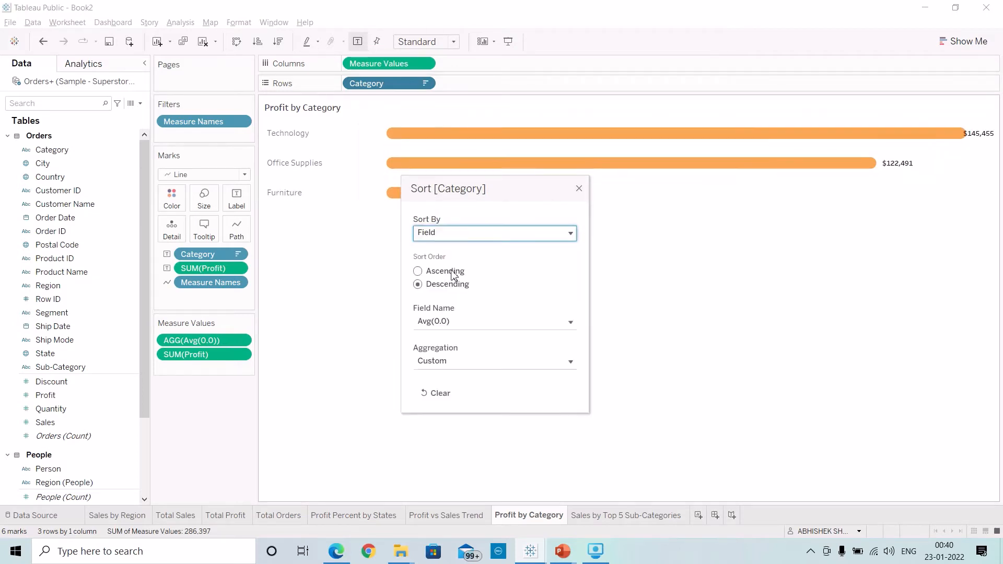
{"action": "left_click", "coordinate": [462, 322]}
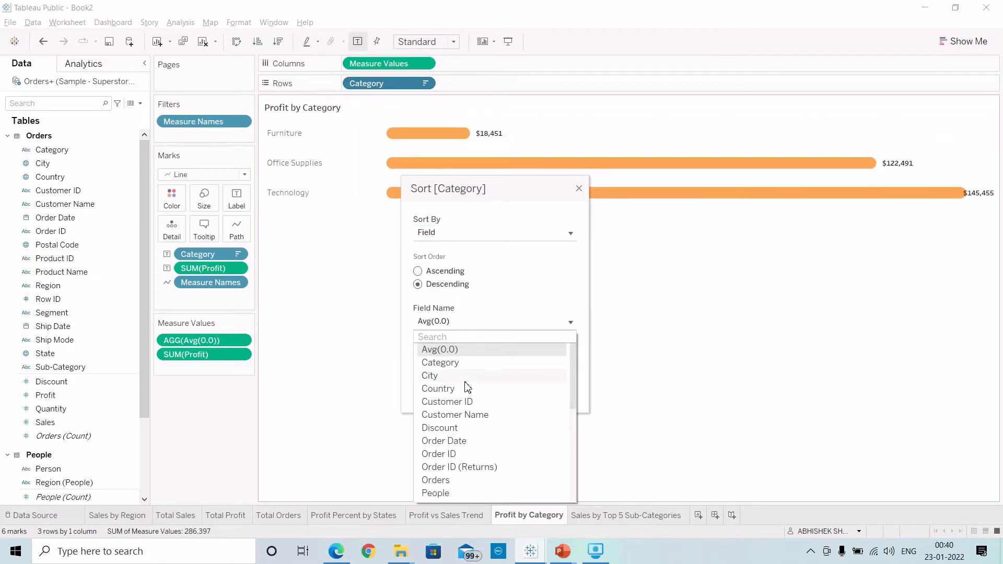
{"action": "scroll", "coordinate": [464, 476], "scroll_direction": "down", "scroll_amount": 3}
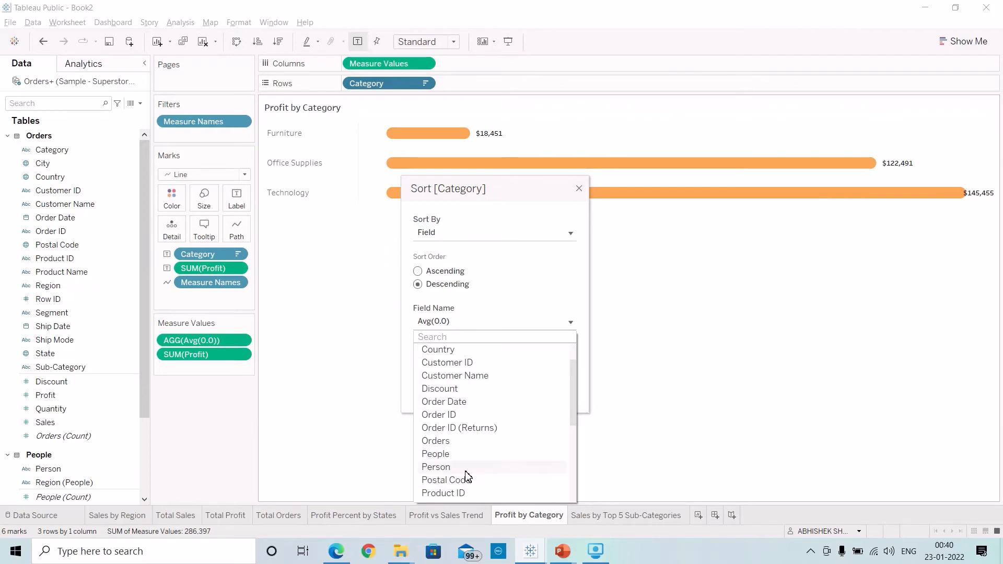
{"action": "left_click", "coordinate": [439, 441]}
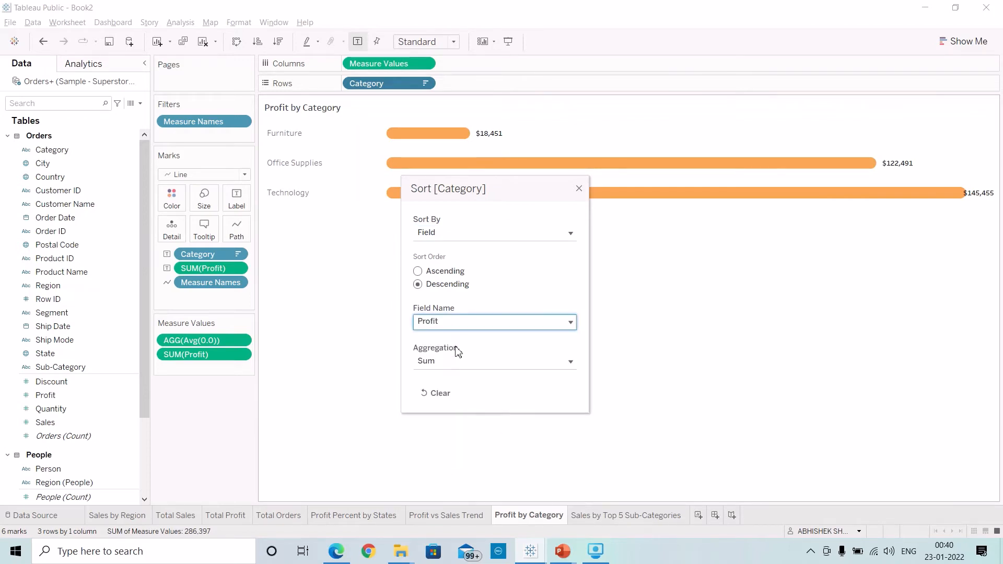
{"action": "left_click", "coordinate": [580, 188]}
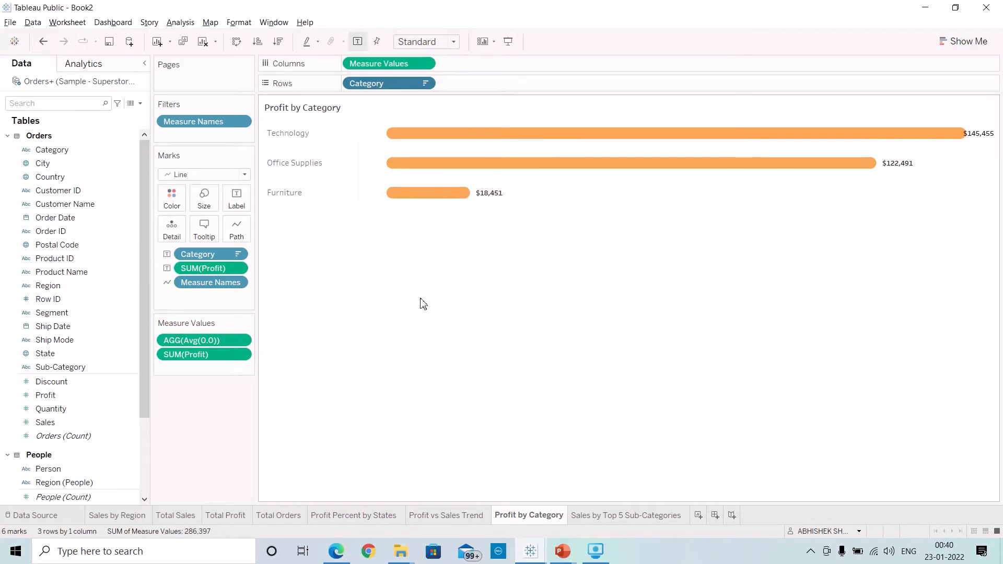
Consult the Order Details table in the SuperStore Sales Dashboard workbook and create a new worksheet with all Order ID members as rows.
{"action": "left_click", "coordinate": [638, 517]}
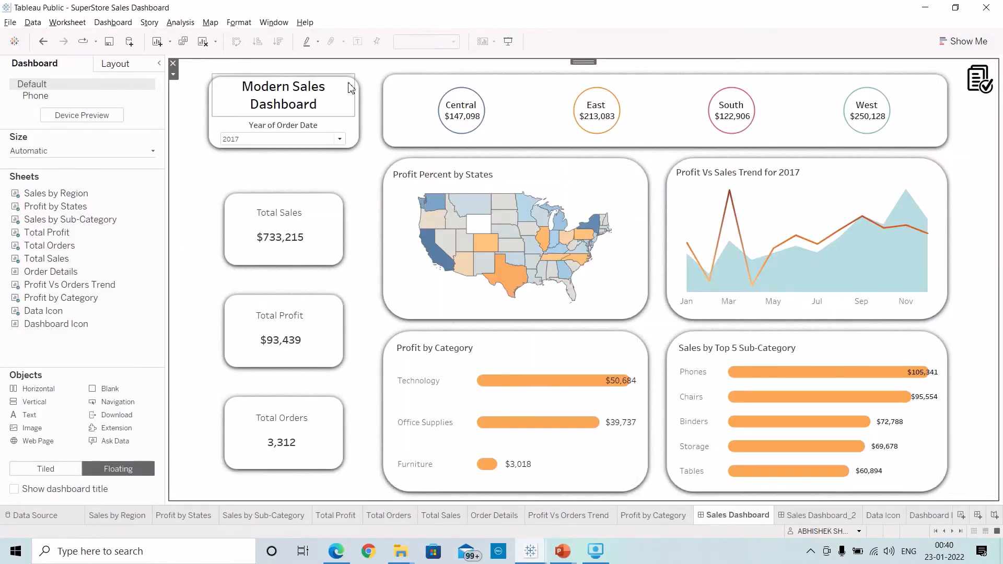
{"action": "left_click", "coordinate": [988, 85], "text": "alt"}
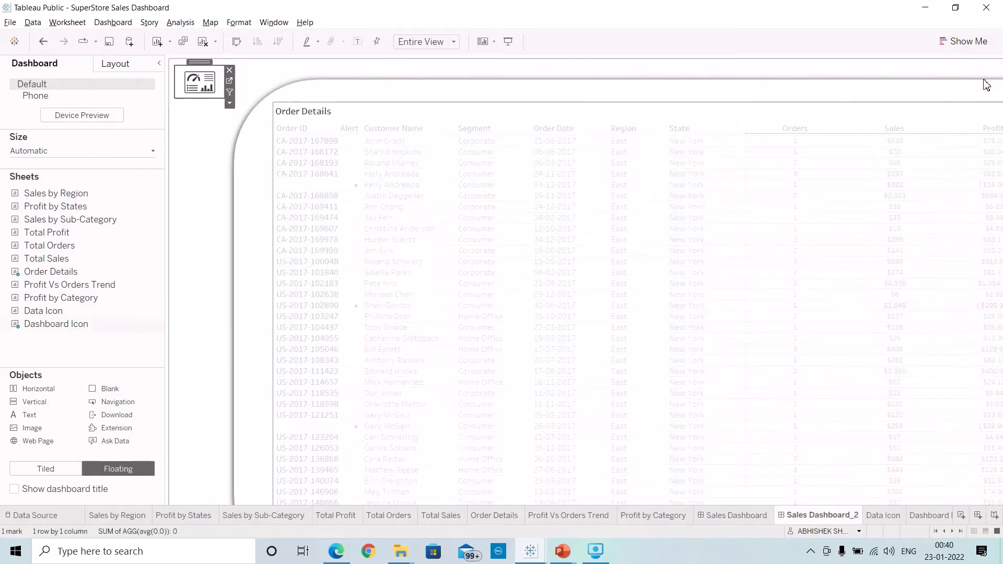
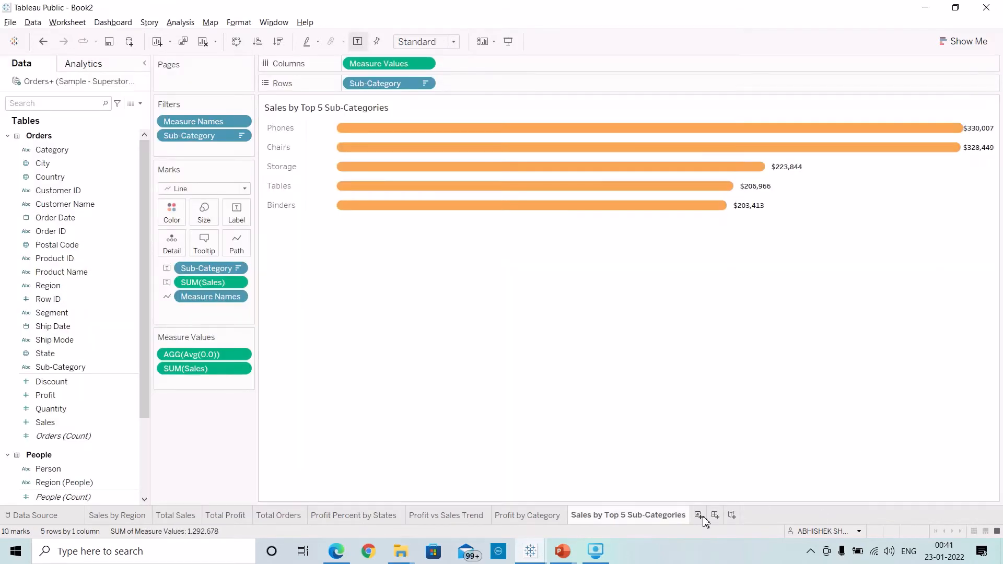
{"action": "left_click", "coordinate": [699, 515]}
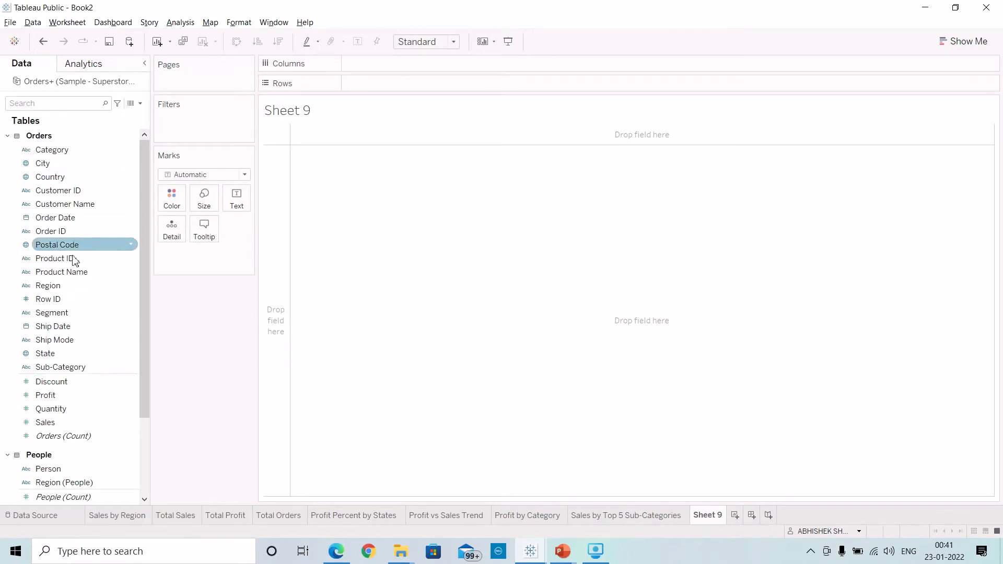
{"action": "left_click_drag", "start_coordinate": [59, 236], "coordinate": [401, 85]}
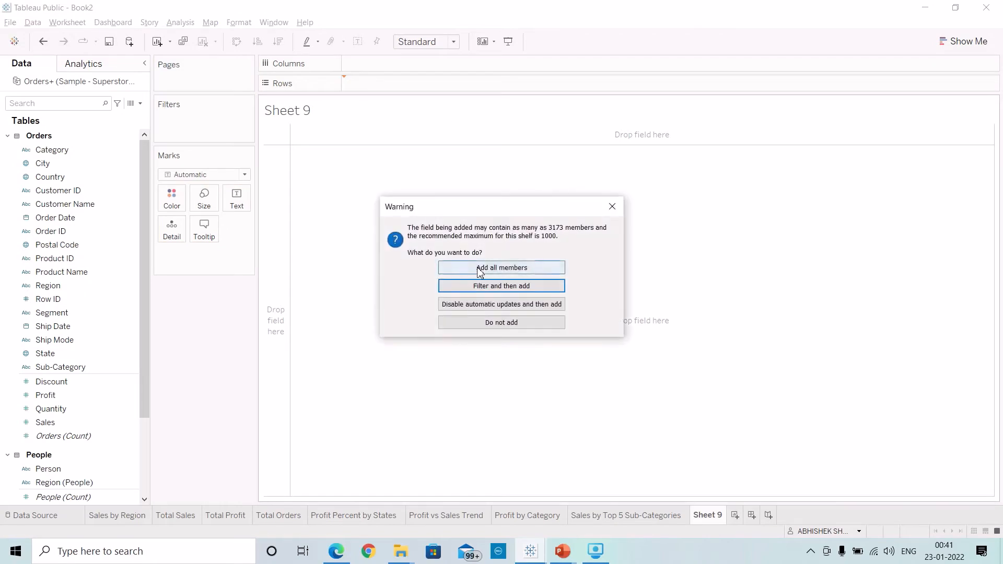
{"action": "left_click", "coordinate": [479, 270]}
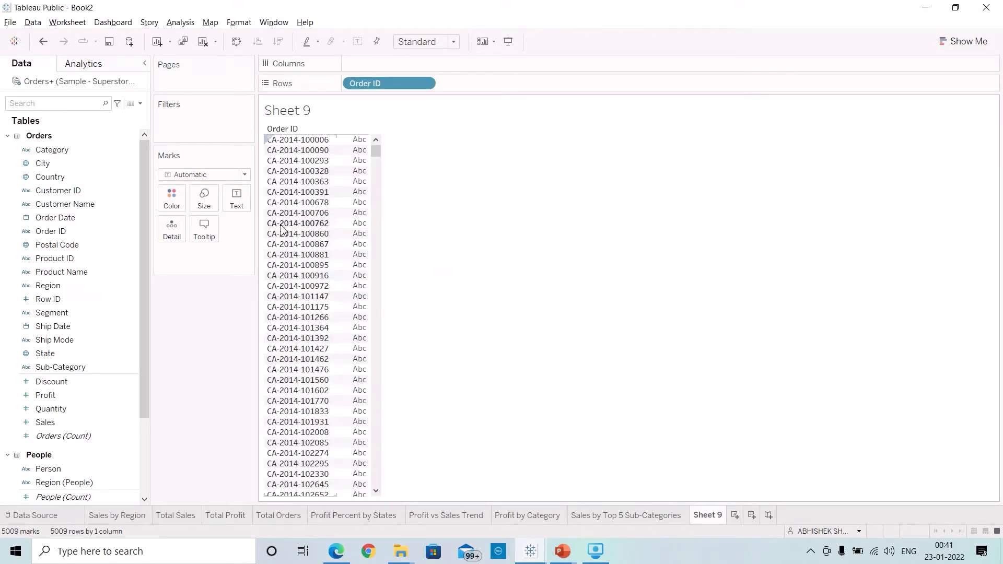
Check the next column in the reference Order Details table and add Customer Name with all members to the rows after Order ID.
{"action": "key", "text": "alt+Tab"}
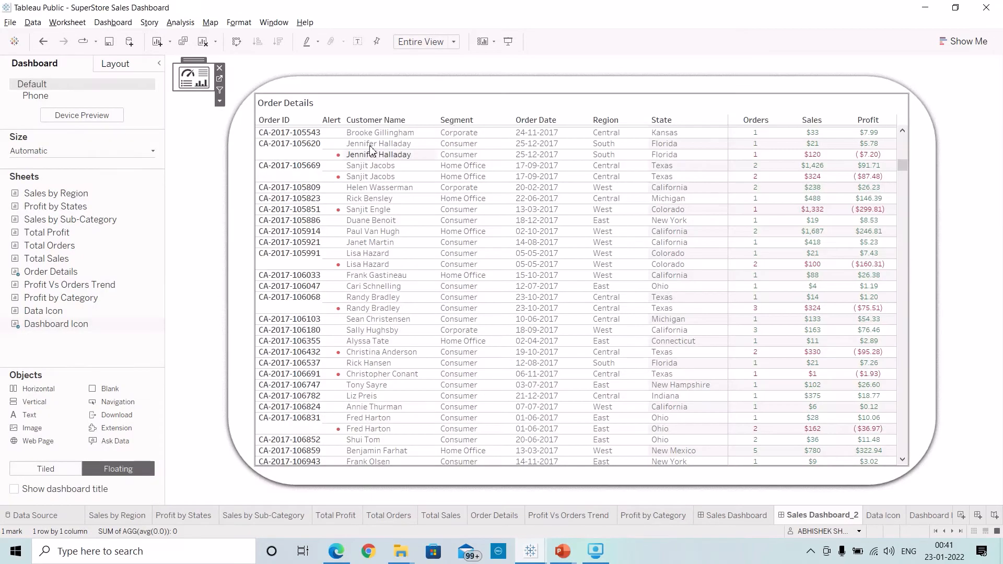
{"action": "key", "text": "alt+Tab"}
{"action": "left_click", "coordinate": [391, 165]}
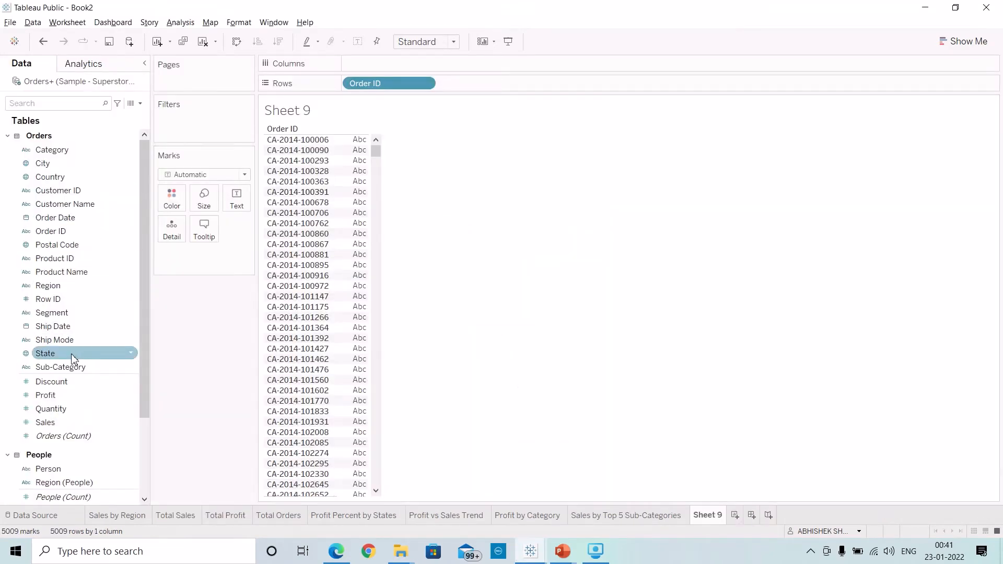
{"action": "left_click_drag", "start_coordinate": [63, 203], "coordinate": [535, 89]}
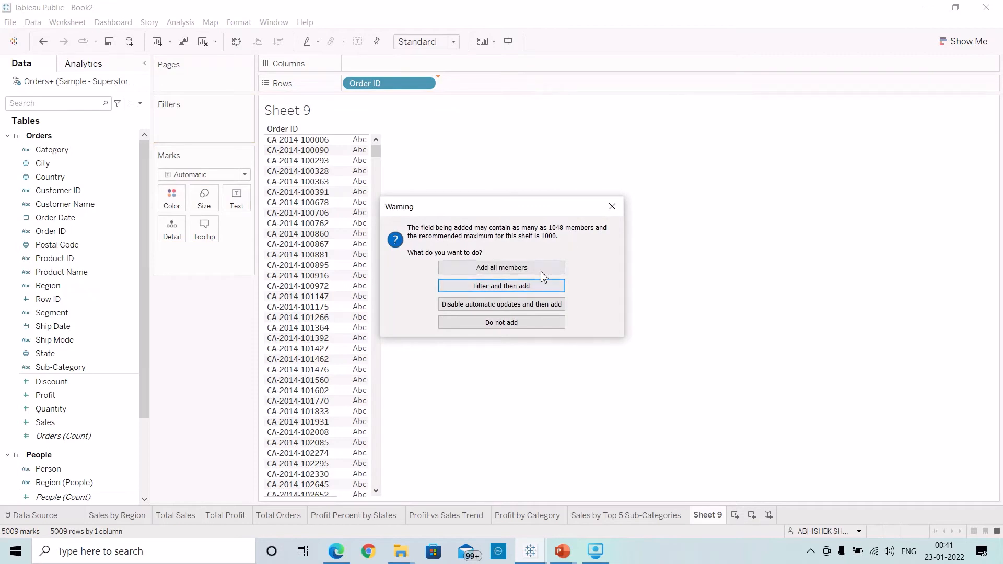
{"action": "left_click", "coordinate": [541, 271]}
Check the reference Order Details table again and add Segment to the rows after Customer Name.
{"action": "key", "text": "alt+Tab"}
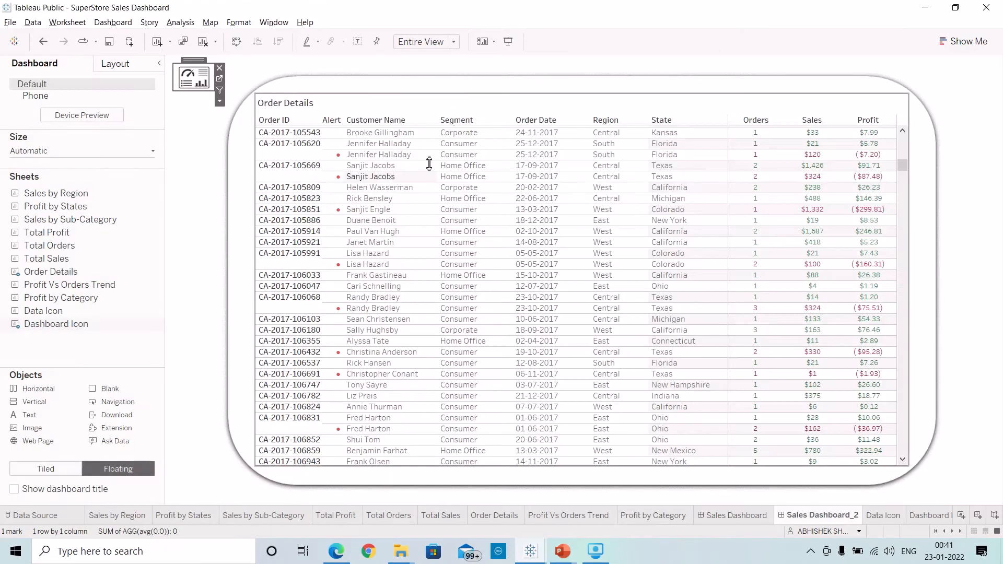
{"action": "key", "text": "alt+Tab"}
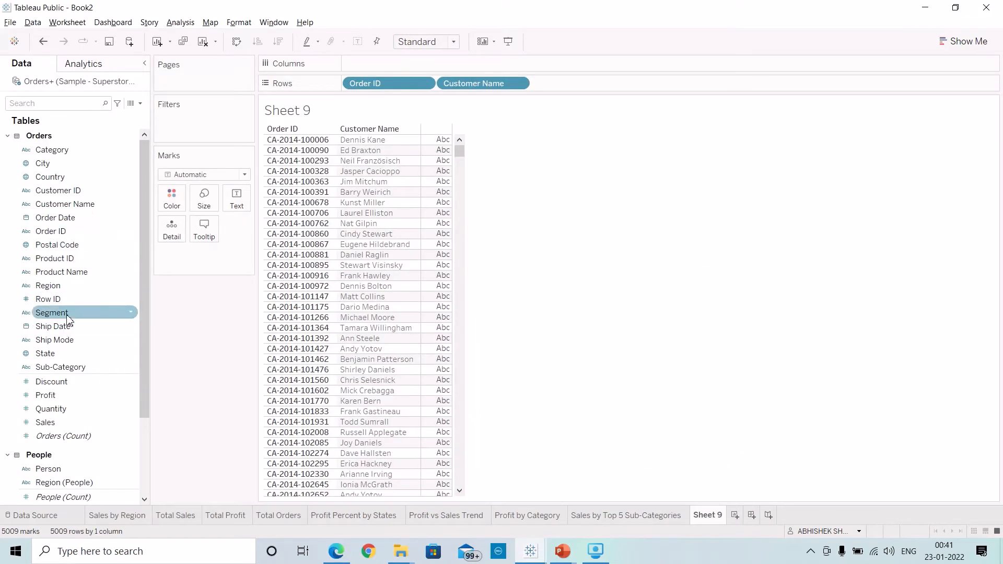
{"action": "left_click_drag", "start_coordinate": [68, 319], "coordinate": [579, 96]}
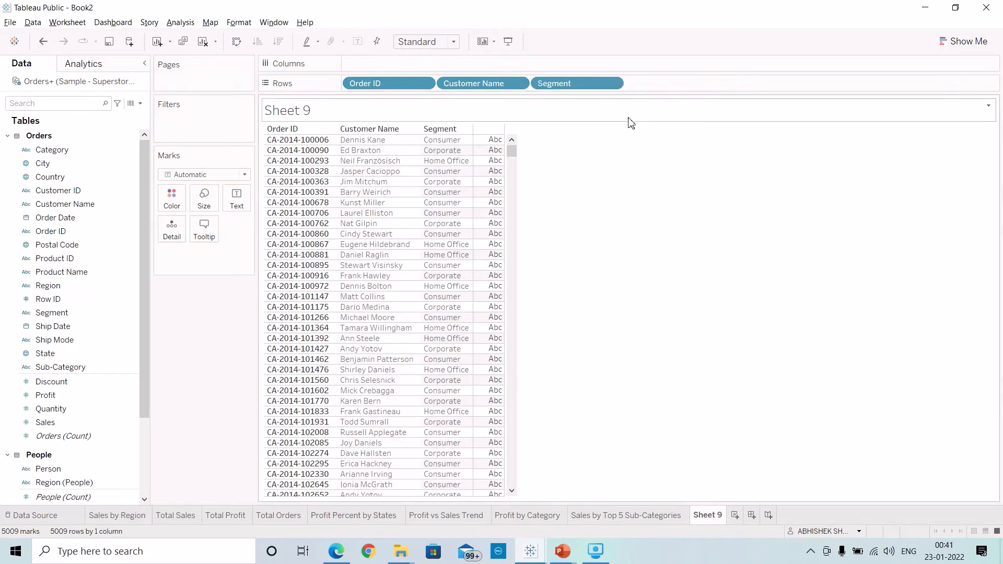
Check the next column in the reference Order Details table and add Order Date to the rows after Segment as an attribute.
{"action": "key", "text": "alt+Tab"}
{"action": "key", "text": "alt+Tab"}
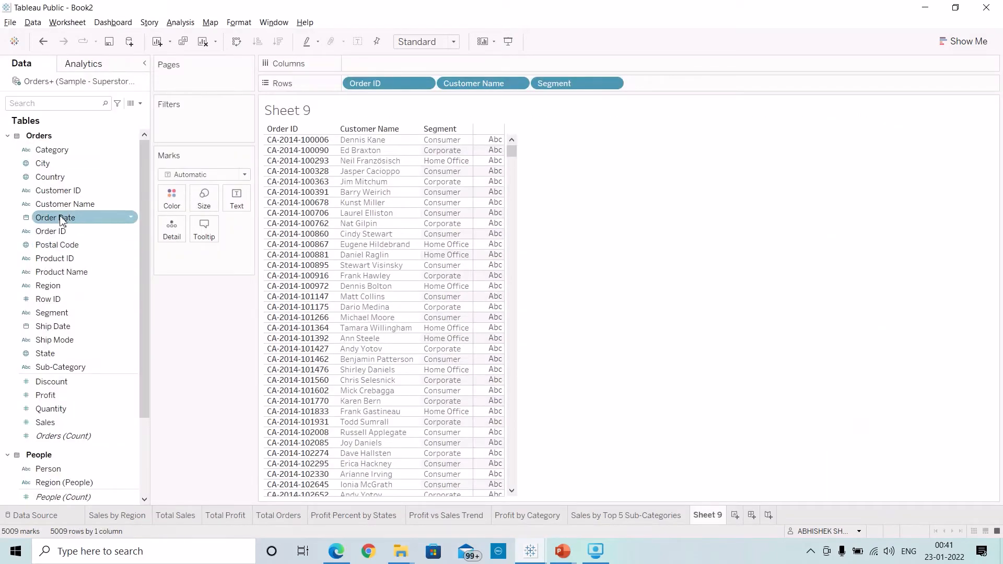
{"action": "left_click_drag", "start_coordinate": [60, 219], "coordinate": [679, 131]}
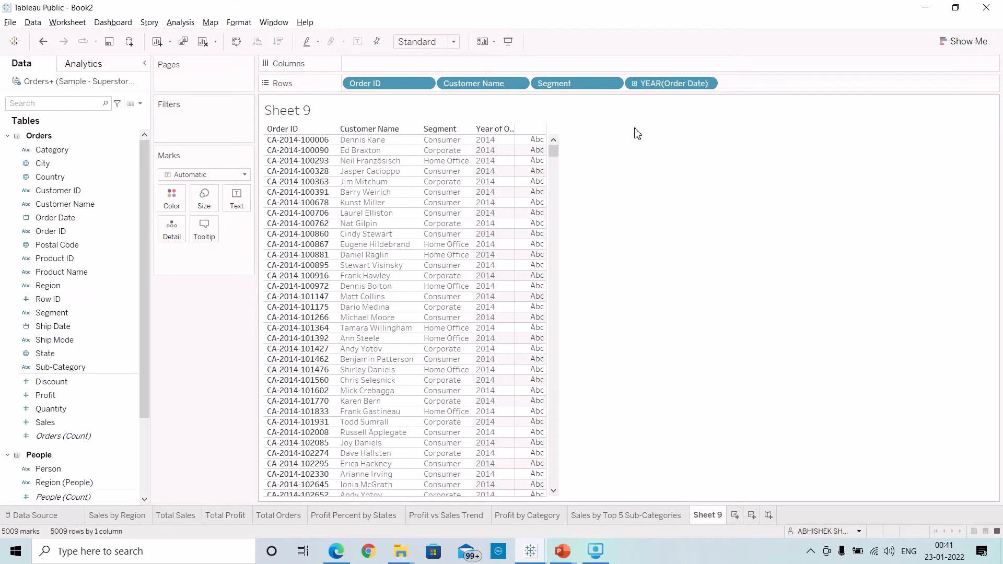
{"action": "left_click", "coordinate": [706, 83]}
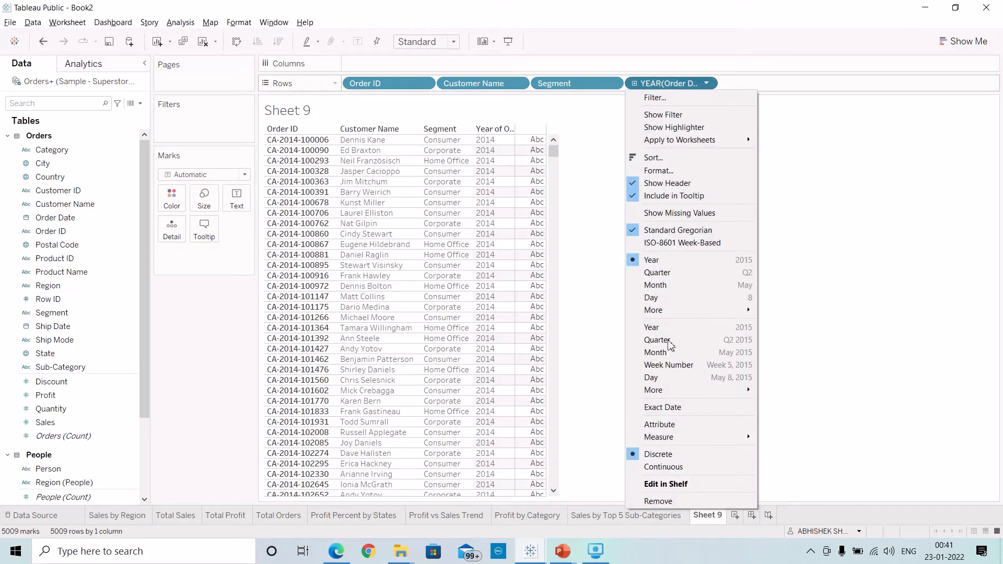
{"action": "left_click", "coordinate": [668, 425]}
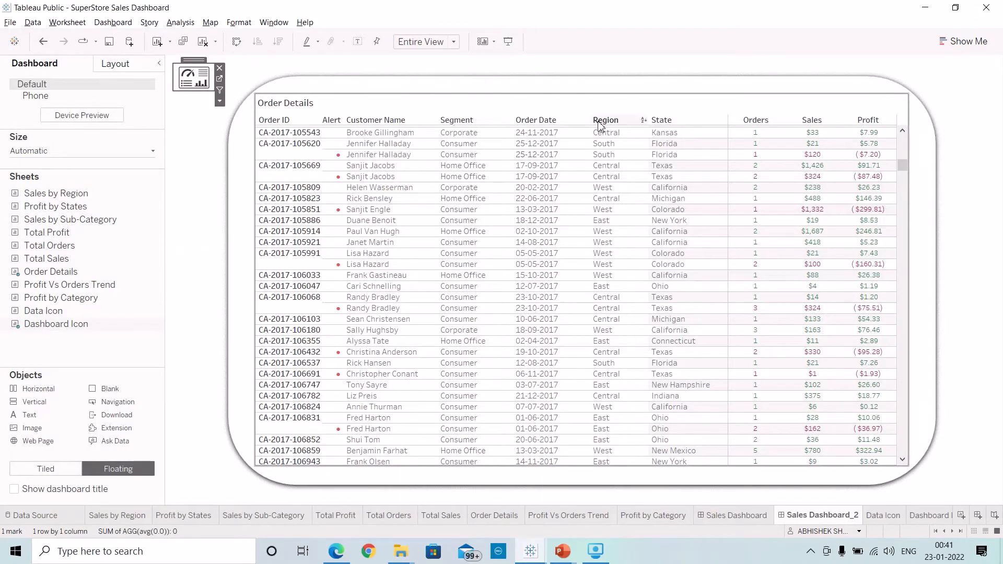
Return from the reference workbook to Book2 and add Region and State to the rows after Order Date.
{"action": "key", "text": "alt+Tab"}
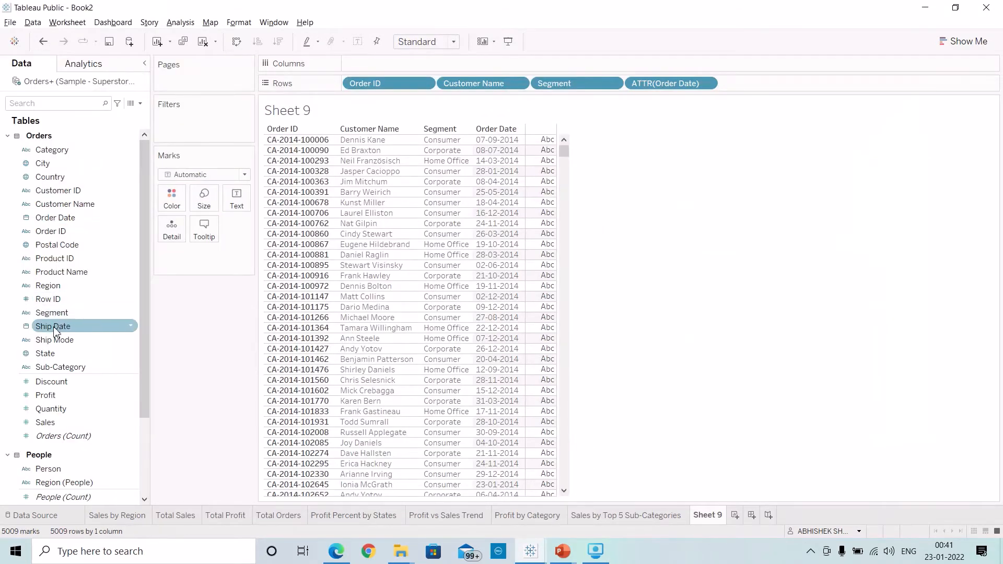
{"action": "left_click_drag", "start_coordinate": [48, 286], "coordinate": [768, 100]}
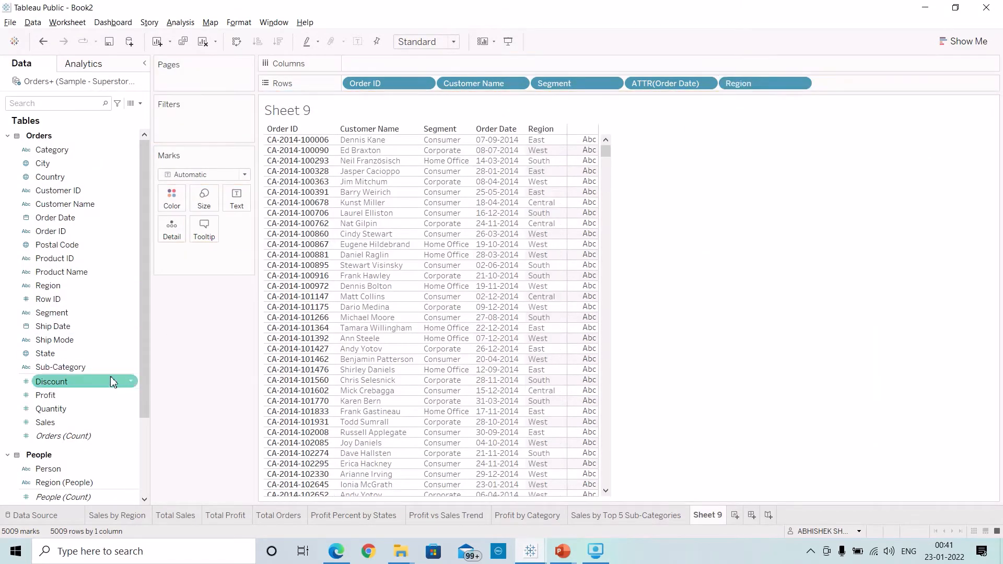
{"action": "left_click_drag", "start_coordinate": [70, 358], "coordinate": [857, 90]}
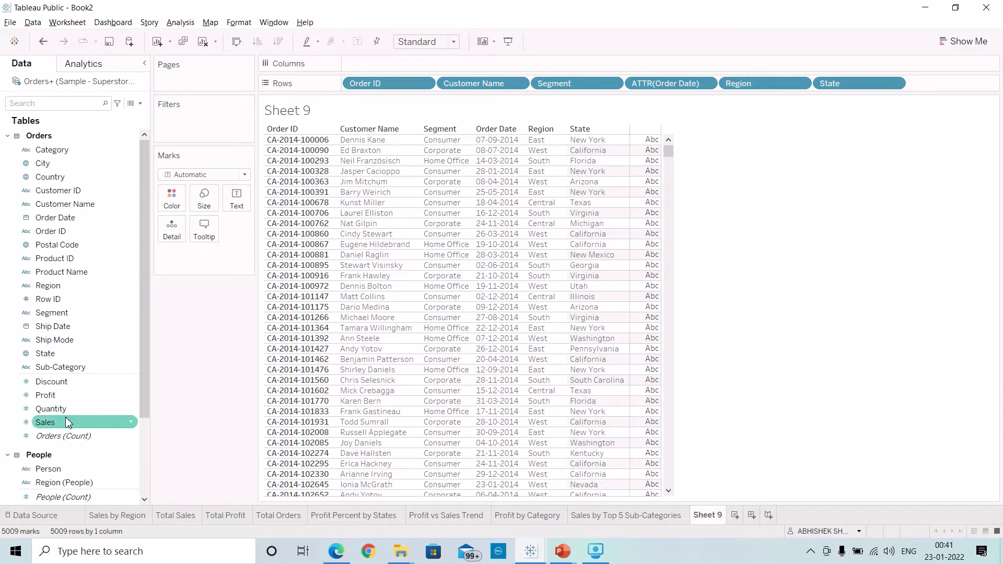
Add Orders (Count), Sales and Profit to the table as measure value columns.
{"action": "scroll", "coordinate": [61, 412], "scroll_direction": "down", "scroll_amount": 1}
{"action": "left_click_drag", "start_coordinate": [63, 400], "coordinate": [631, 271]}
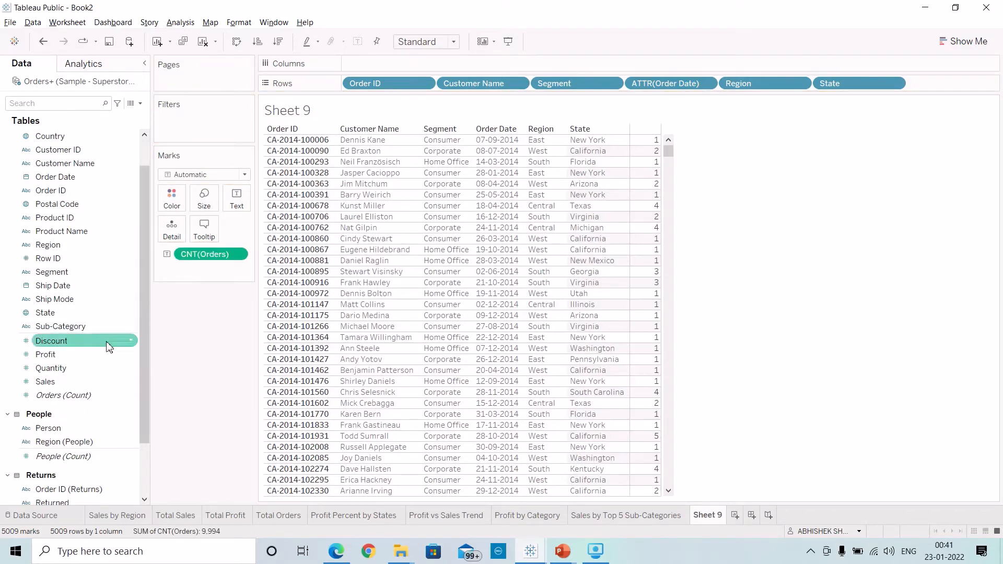
{"action": "left_click_drag", "start_coordinate": [46, 382], "coordinate": [653, 290]}
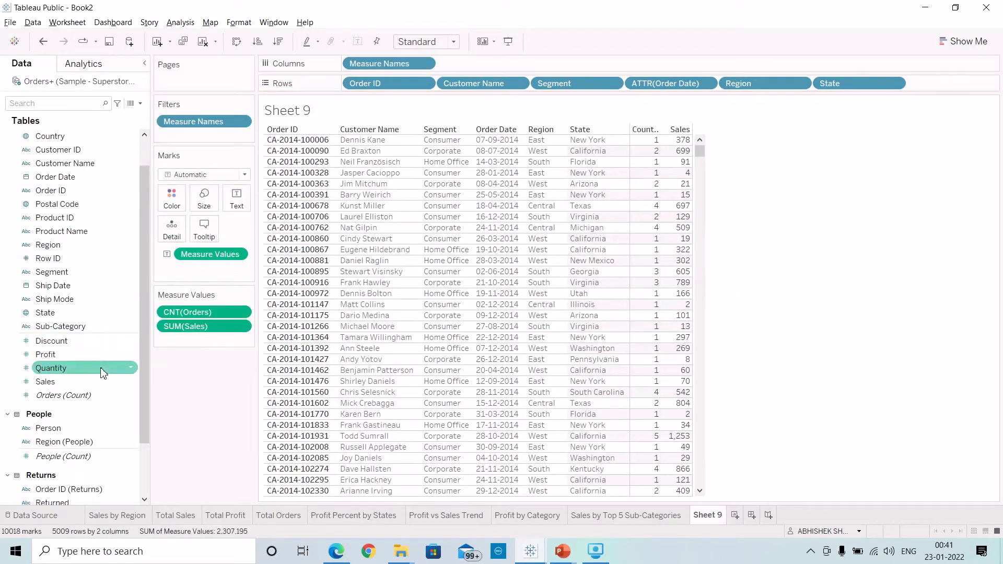
{"action": "left_click_drag", "start_coordinate": [50, 354], "coordinate": [676, 359]}
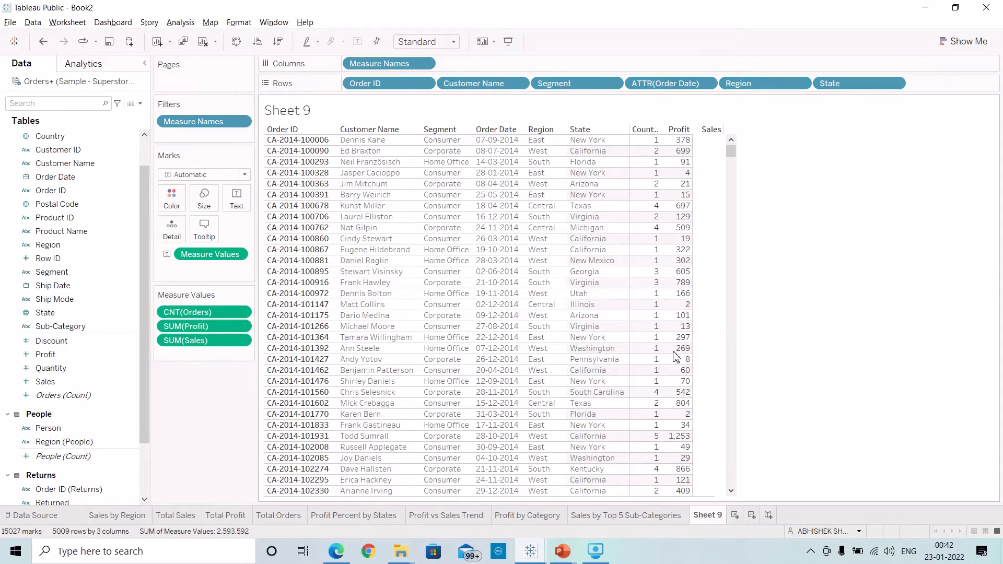
Set the worksheet's view size to Fit Width.
{"action": "left_click", "coordinate": [455, 41]}
{"action": "left_click", "coordinate": [433, 90]}
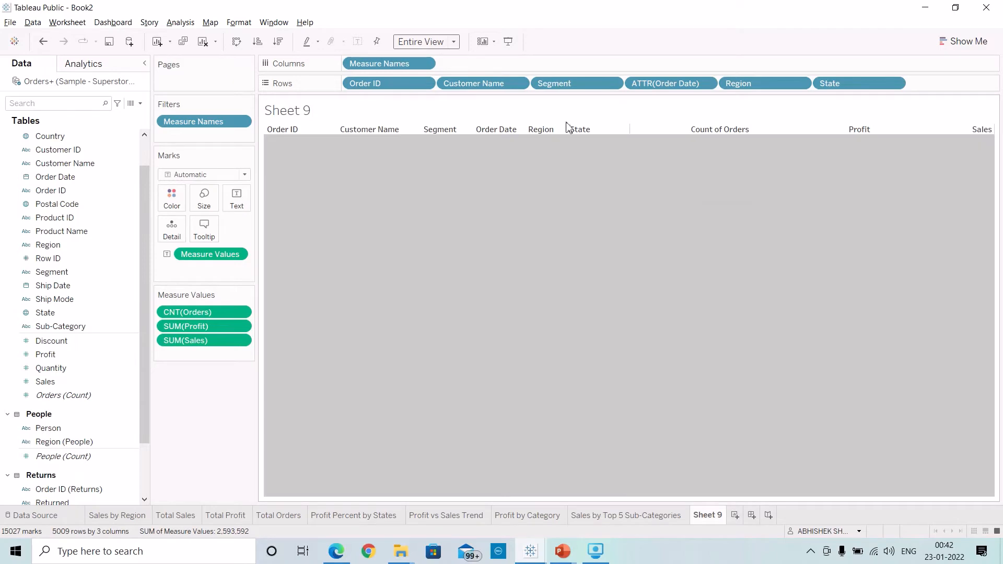
{"action": "left_click", "coordinate": [454, 42]}
{"action": "left_click", "coordinate": [438, 66]}
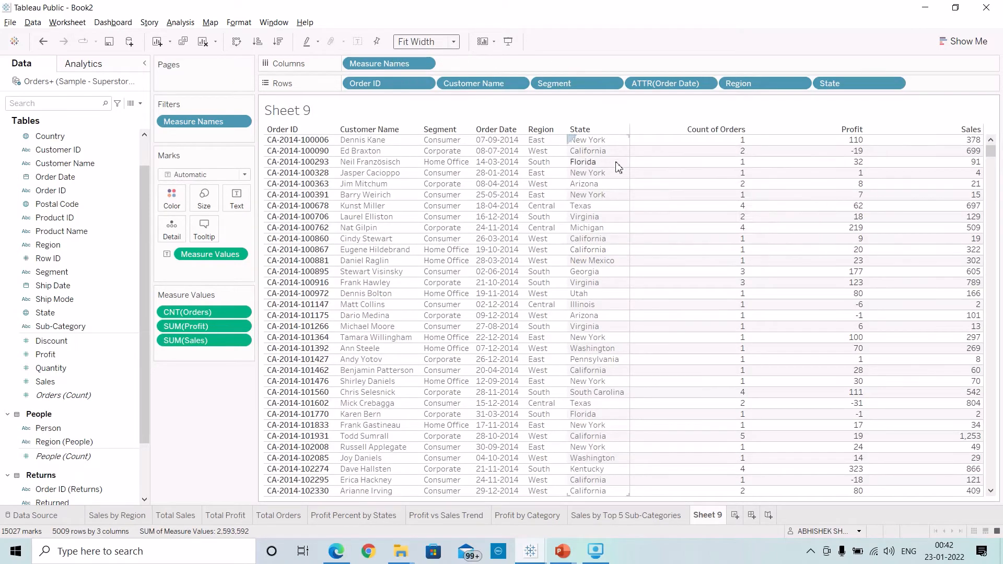
Reorder the measure values so that Sales comes before Profit.
{"action": "mouse_move", "coordinate": [946, 156]}
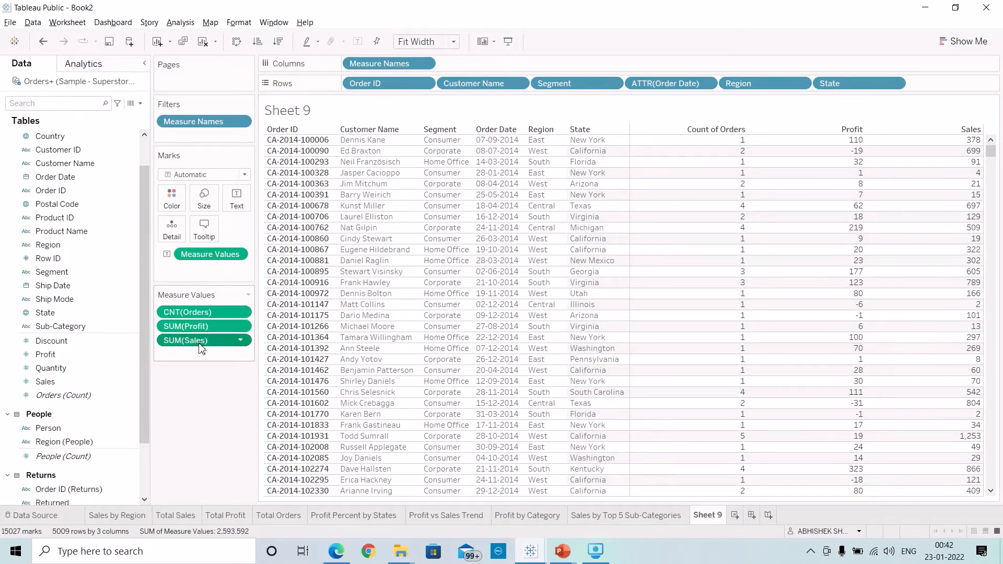
{"action": "left_click_drag", "start_coordinate": [202, 342], "coordinate": [214, 360]}
{"action": "key", "text": "ctrl+z"}
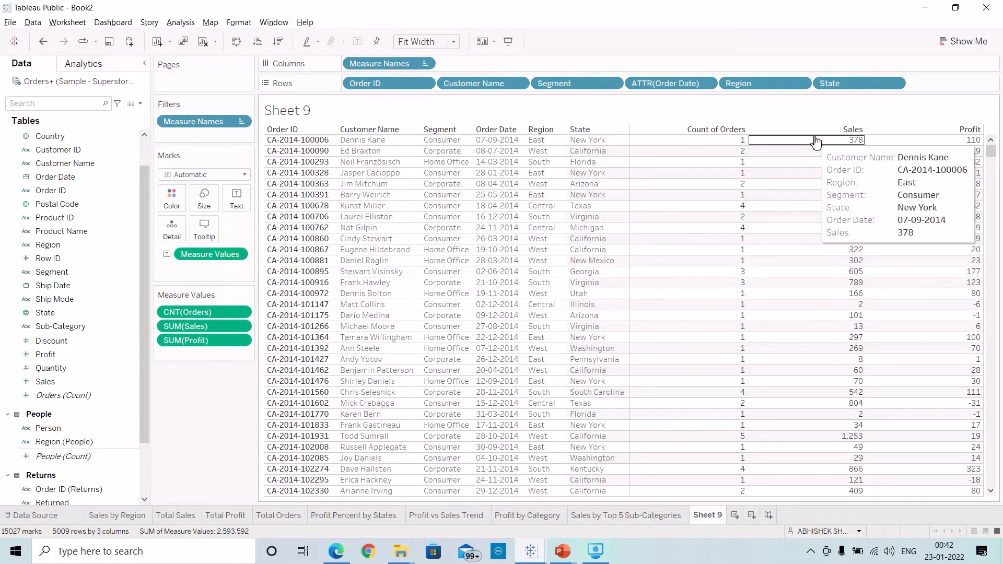
Color the table values by Profit and choose the Red-Green Diverging palette.
{"action": "left_click_drag", "start_coordinate": [187, 340], "coordinate": [180, 200]}
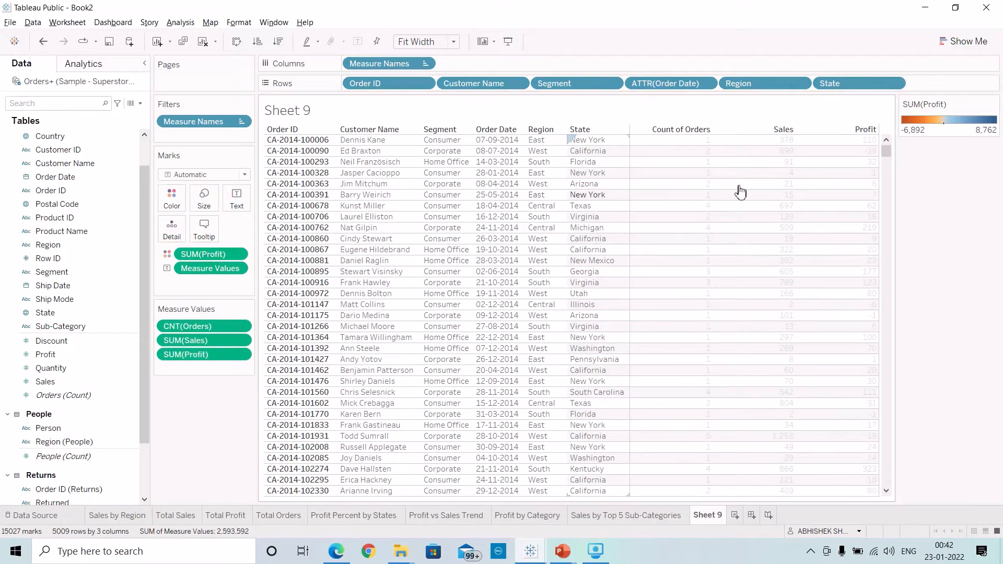
{"action": "left_click", "coordinate": [172, 199]}
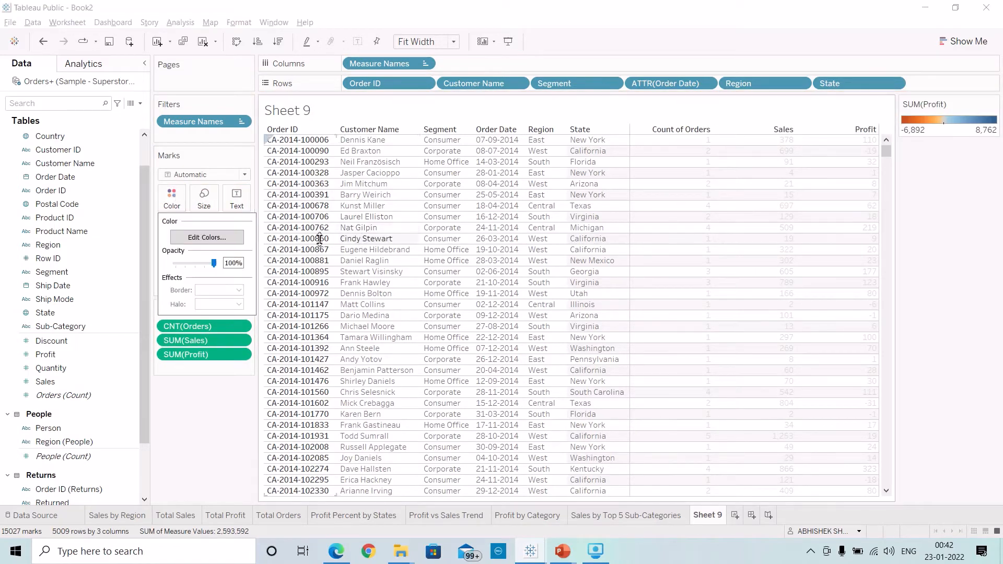
{"action": "left_click", "coordinate": [233, 236]}
{"action": "left_click", "coordinate": [572, 226]}
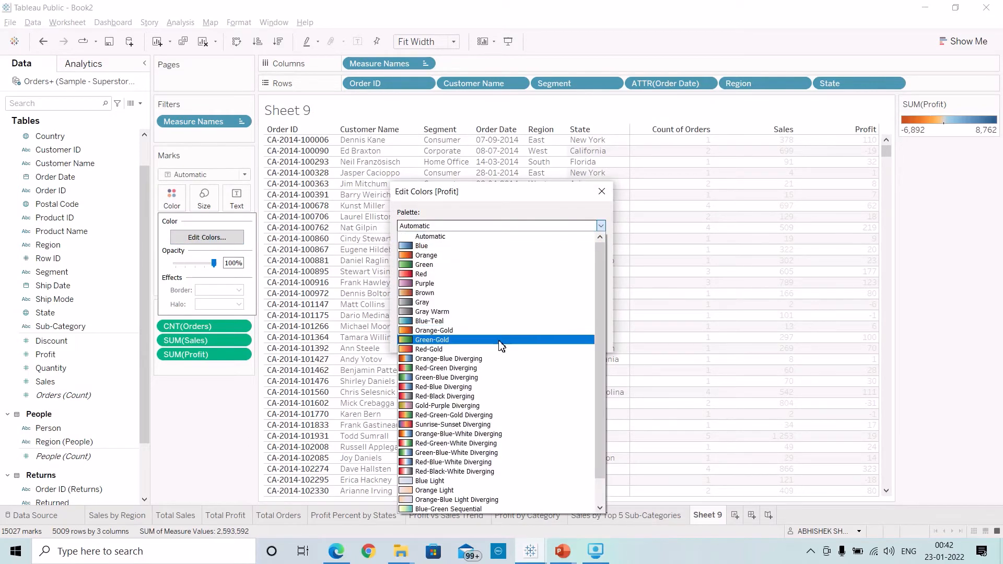
{"action": "left_click", "coordinate": [493, 368]}
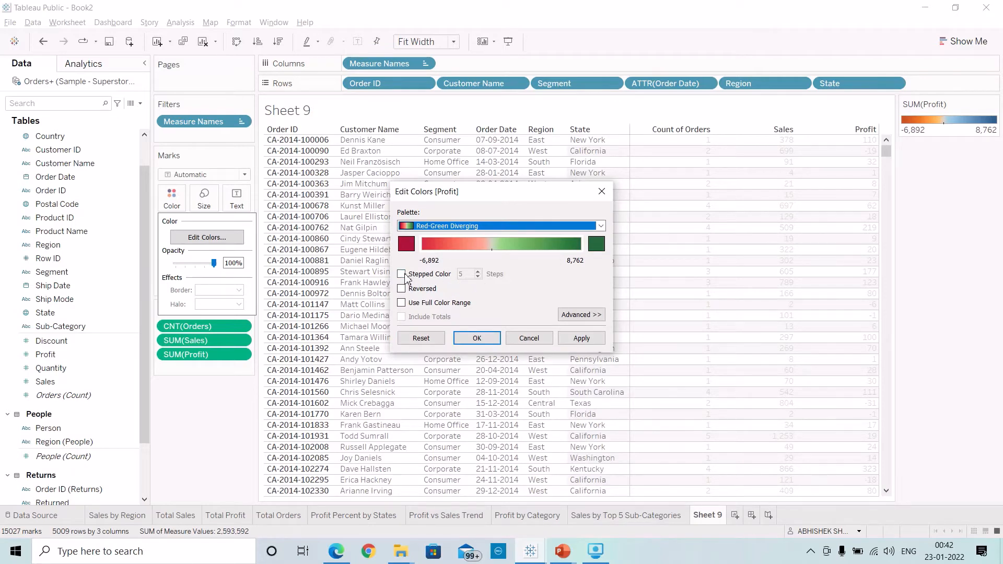
Center the Profit color scale at 0, use stepped color with 2 steps, and apply the colors.
{"action": "left_click", "coordinate": [564, 317]}
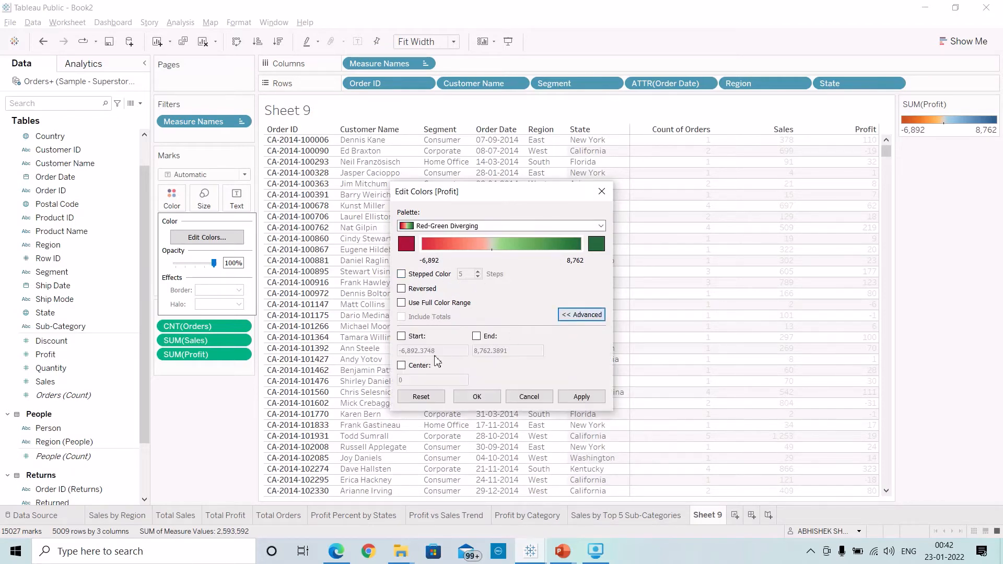
{"action": "left_click", "coordinate": [401, 366]}
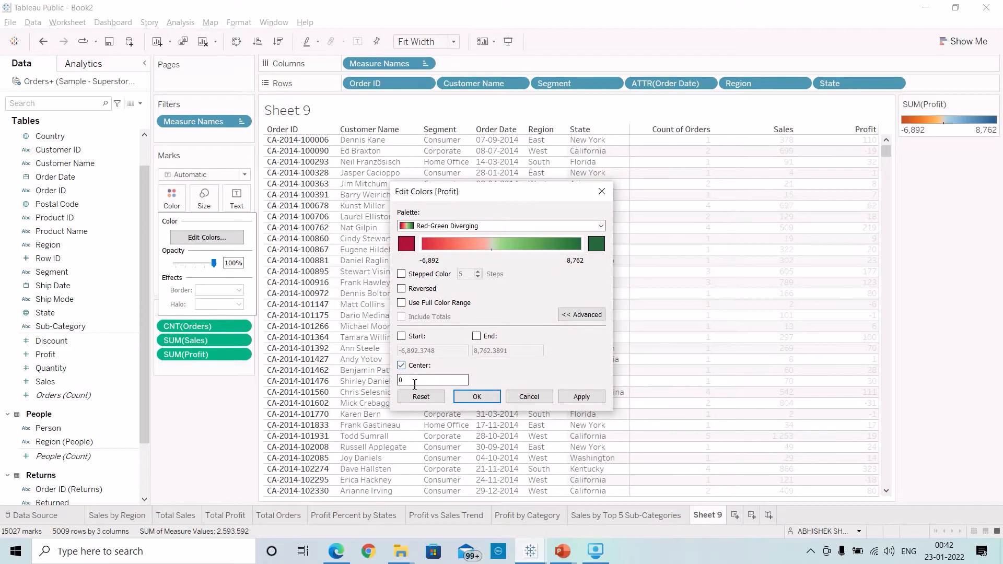
{"action": "left_click", "coordinate": [414, 276]}
{"action": "left_click", "coordinate": [478, 277]}
{"action": "left_click", "coordinate": [478, 277]}
{"action": "left_click", "coordinate": [478, 277]}
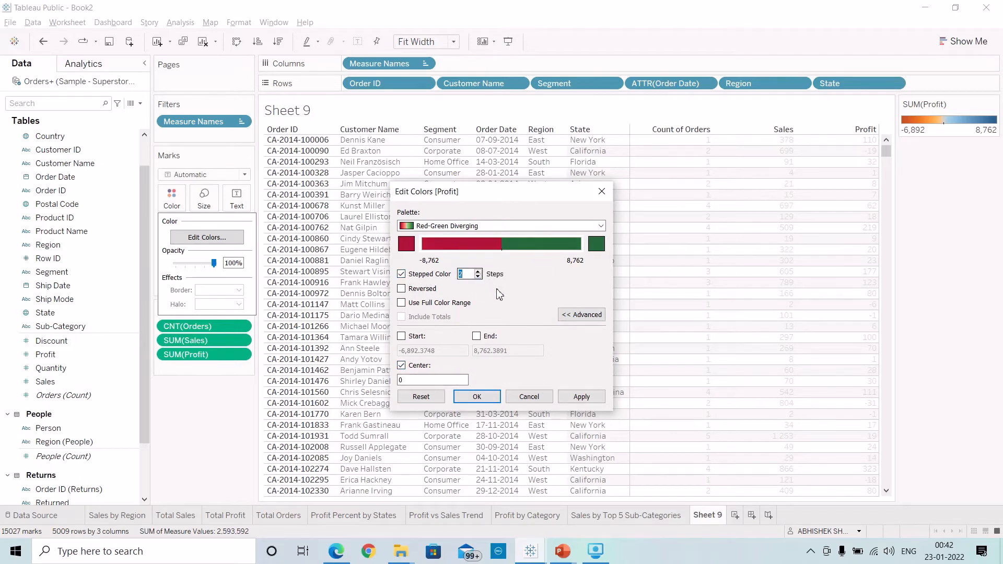
{"action": "left_click", "coordinate": [581, 396]}
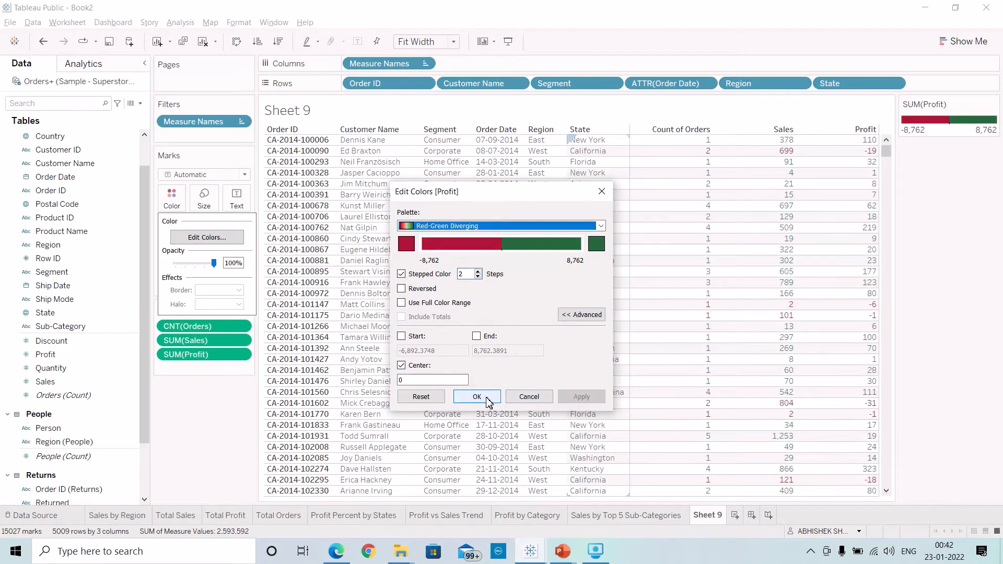
{"action": "left_click", "coordinate": [477, 397]}
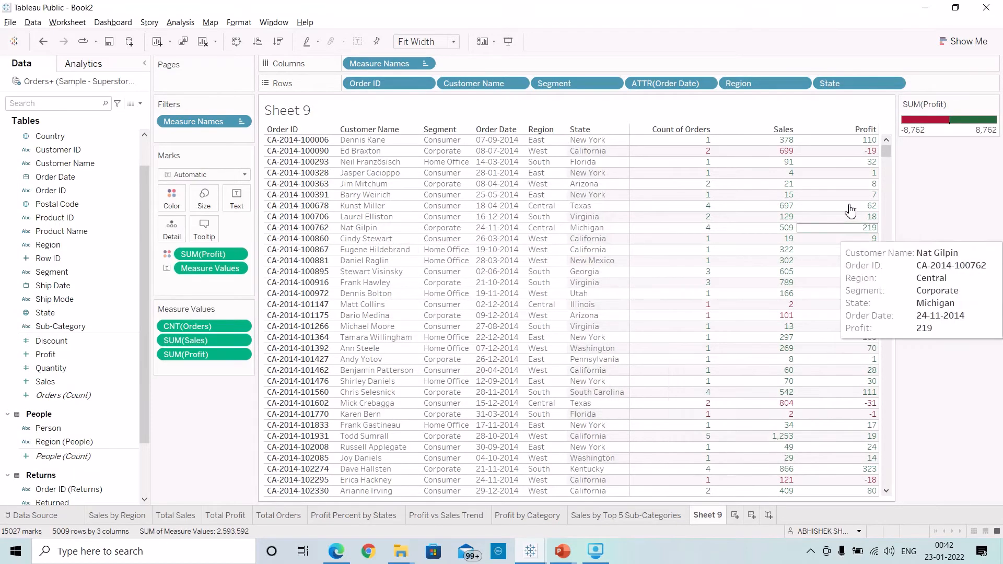
Format the Profit measure's pane numbers as Currency (Custom) with 1 decimal place.
{"action": "mouse_move", "coordinate": [873, 157]}
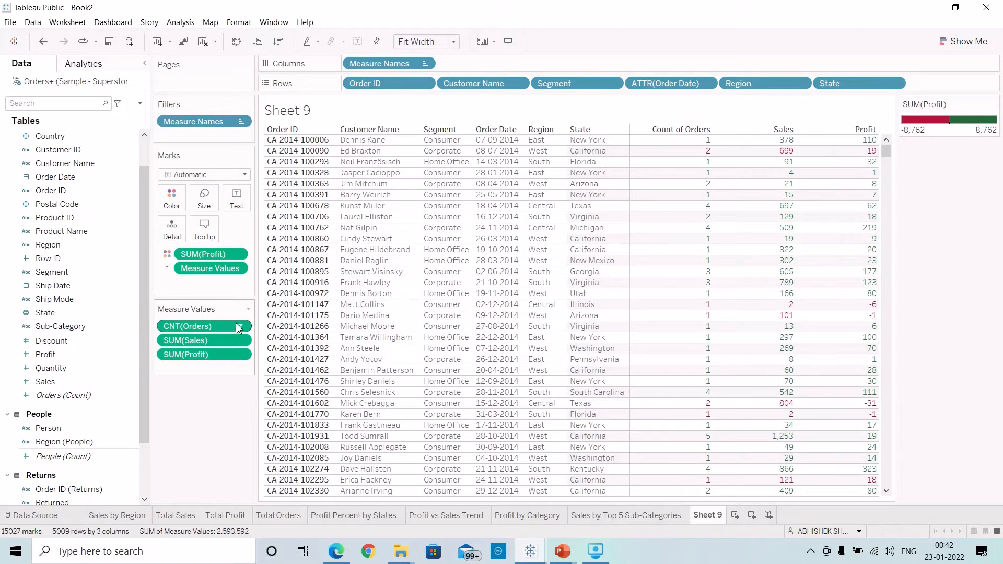
{"action": "left_click", "coordinate": [241, 355]}
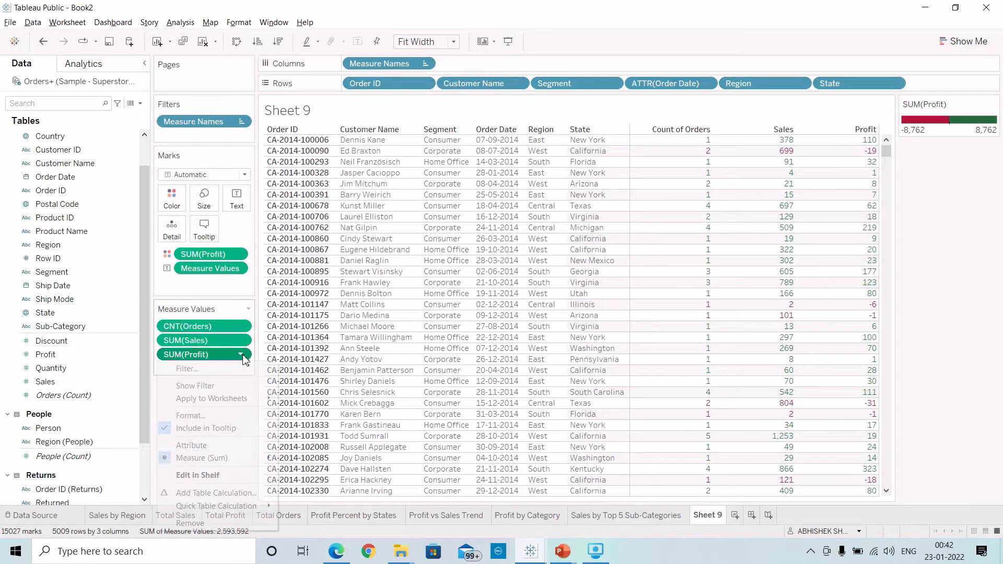
{"action": "left_click", "coordinate": [219, 415]}
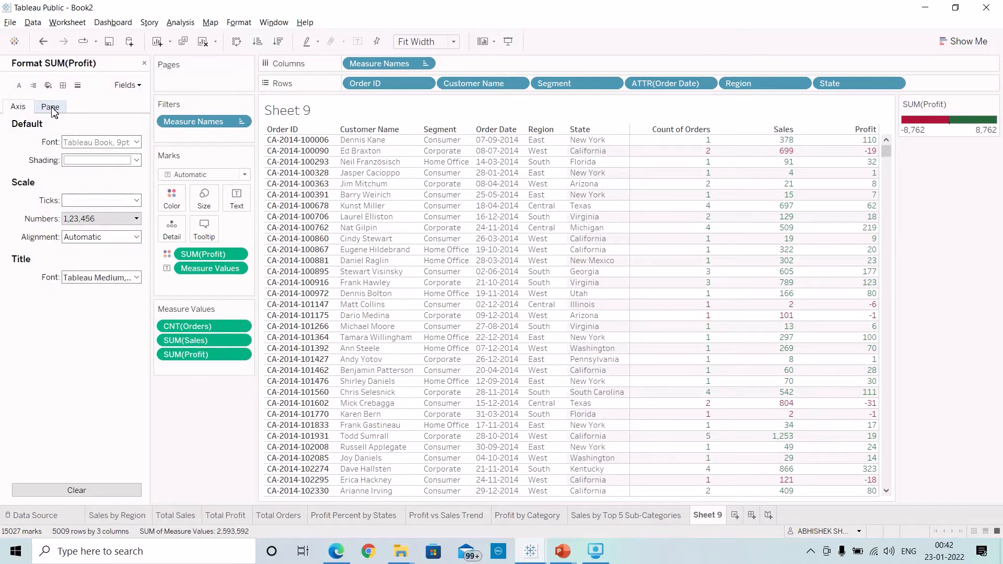
{"action": "left_click", "coordinate": [51, 108]}
{"action": "left_click", "coordinate": [105, 178]}
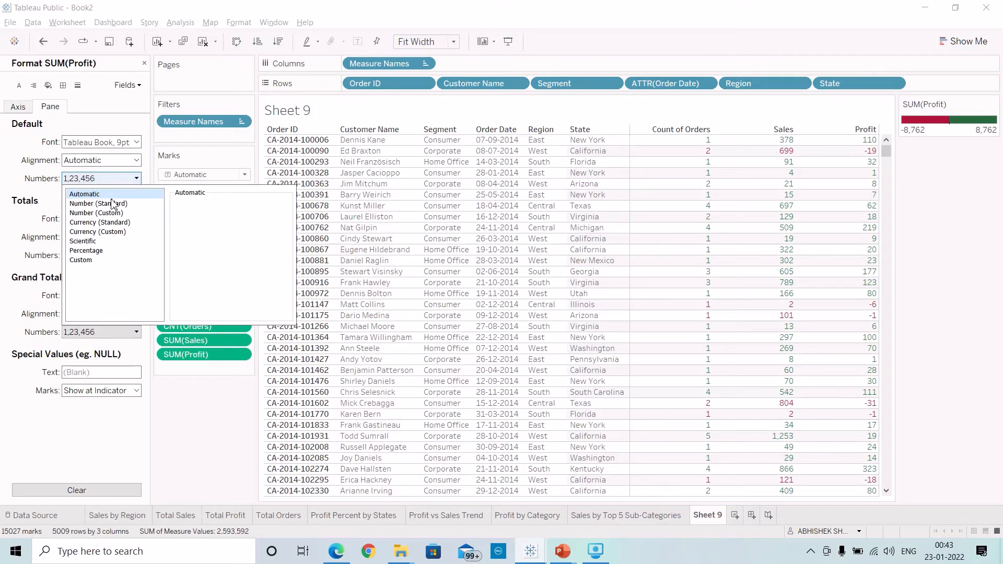
{"action": "left_click", "coordinate": [114, 232]}
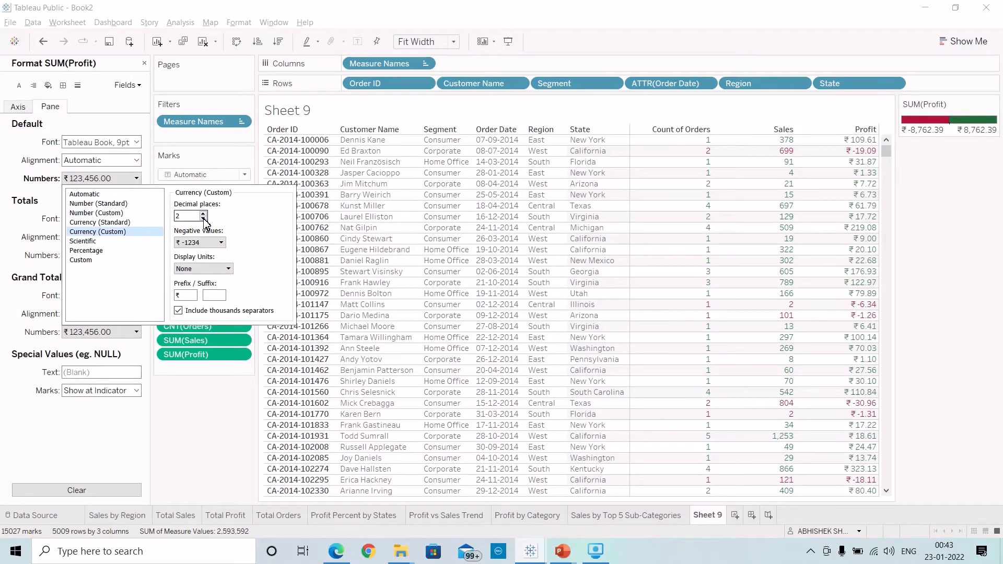
{"action": "left_click", "coordinate": [203, 219]}
{"action": "left_click", "coordinate": [203, 219]}
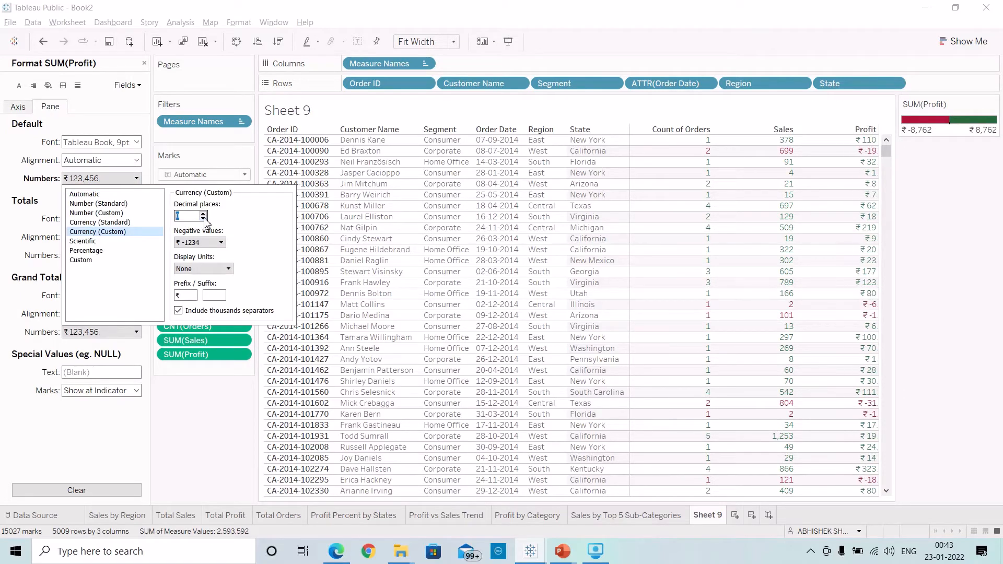
{"action": "left_click", "coordinate": [205, 215]}
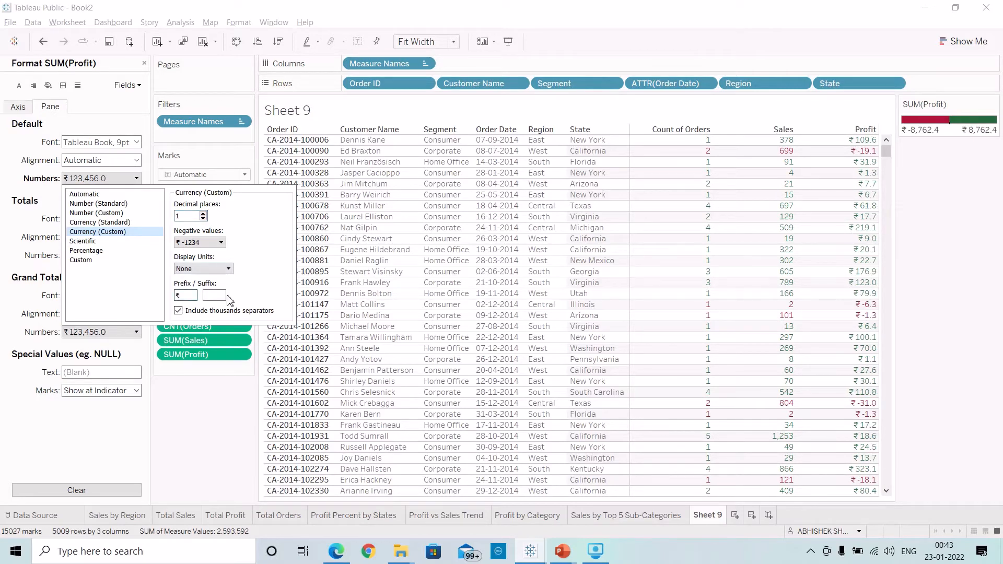
Replace the Profit currency prefix with $ and display negative values in parentheses.
{"action": "key", "text": "BackSpace"}
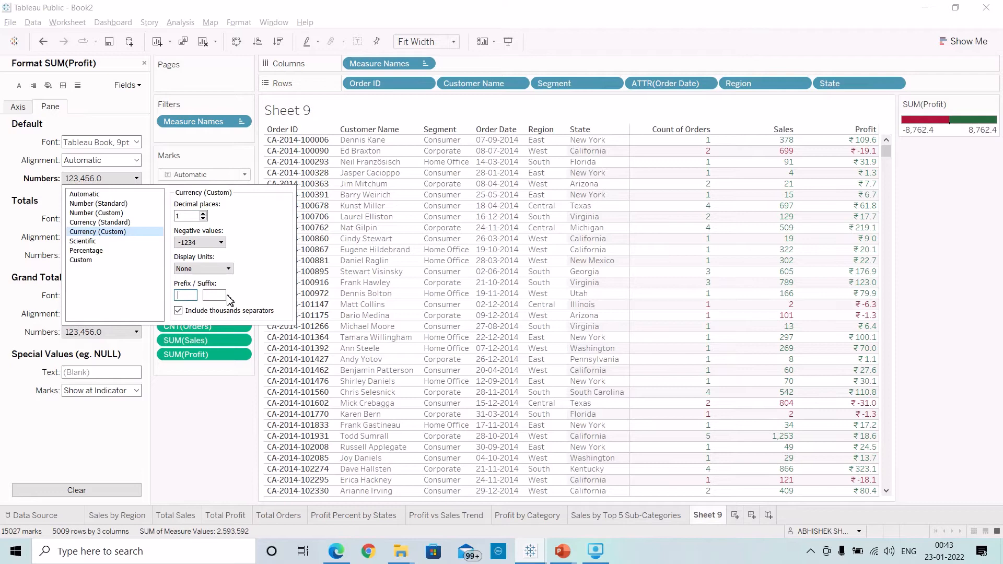
{"action": "left_click", "coordinate": [207, 270]}
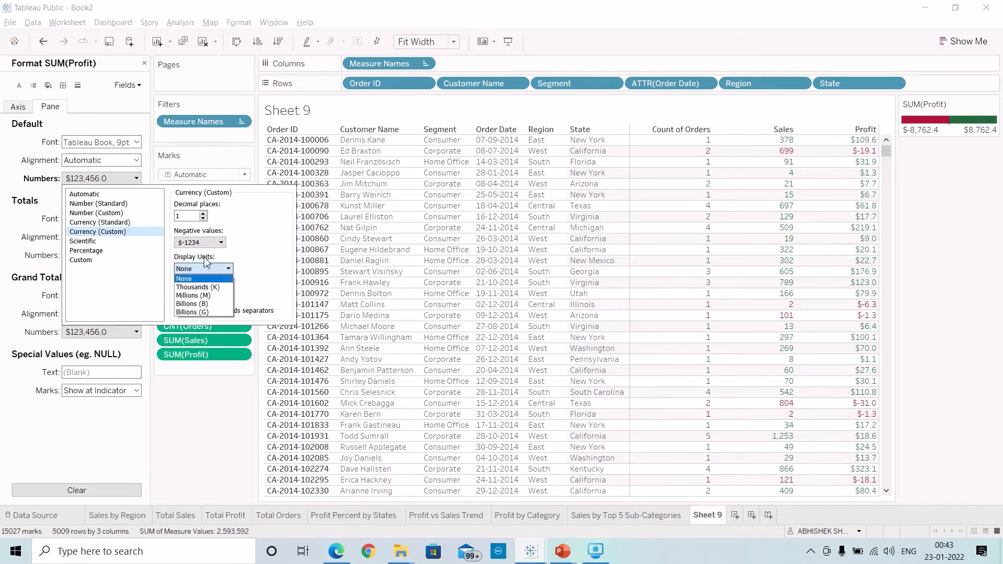
{"action": "left_click", "coordinate": [204, 243]}
{"action": "left_click", "coordinate": [201, 260]}
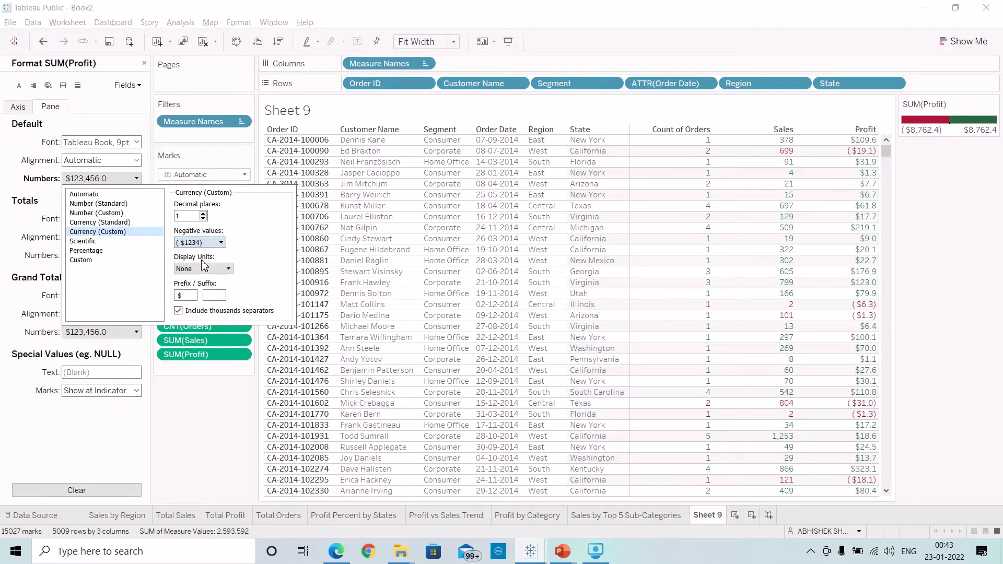
{"action": "left_click", "coordinate": [202, 382]}
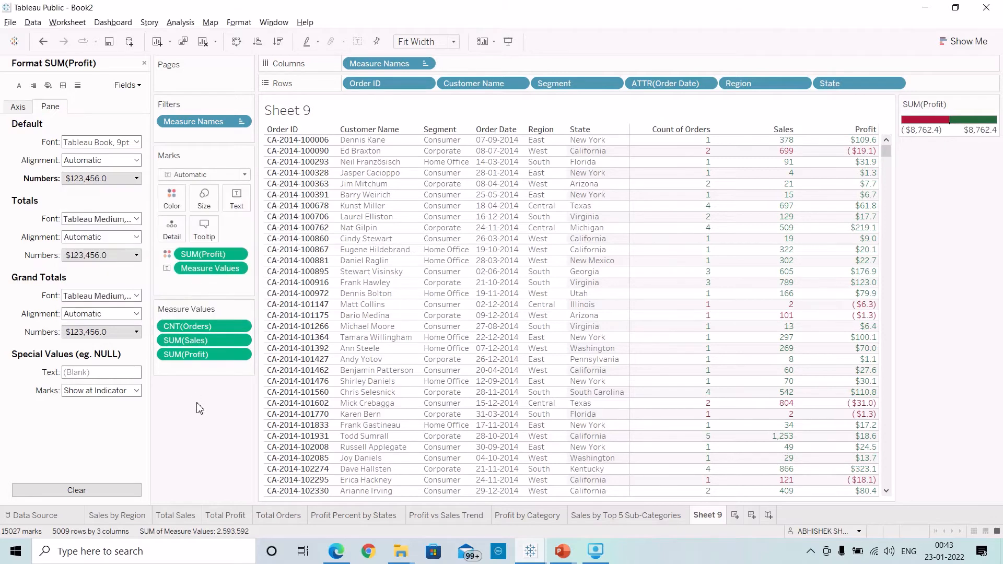
{"action": "left_click", "coordinate": [145, 64]}
Hide the Profit color legend card and change the Count of Orders column header's alias to Orders.
{"action": "left_click", "coordinate": [992, 104]}
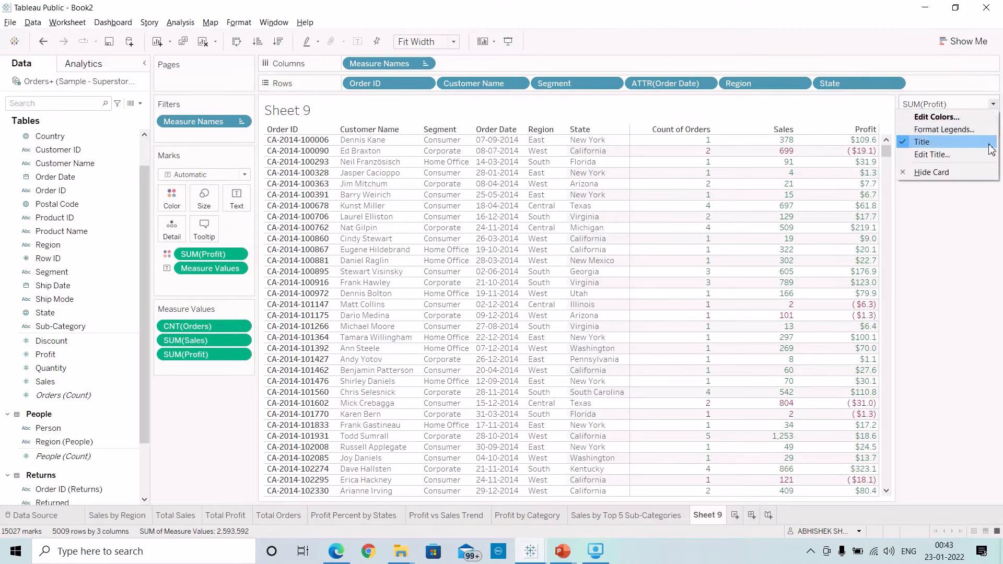
{"action": "left_click", "coordinate": [966, 172]}
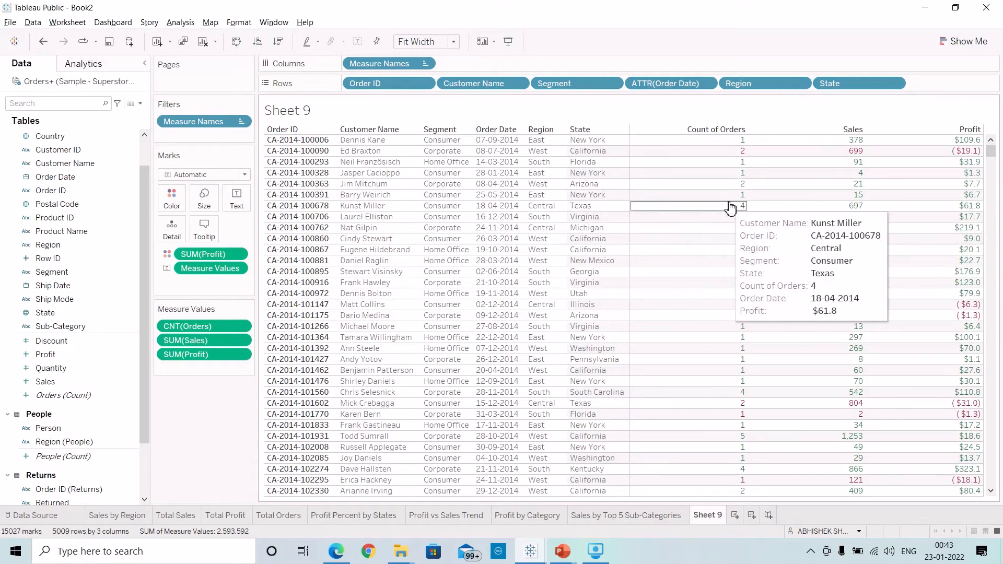
{"action": "right_click", "coordinate": [695, 131]}
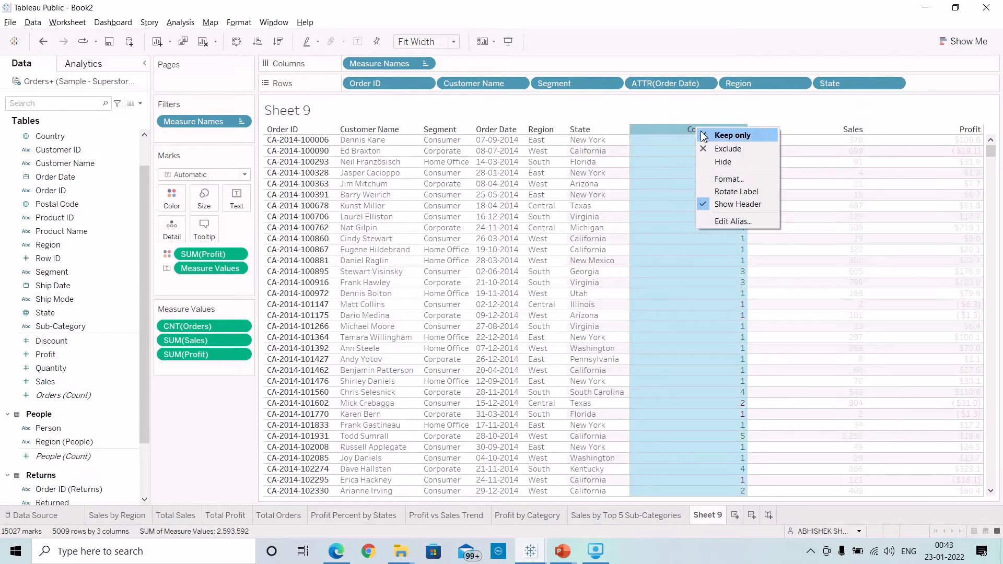
{"action": "left_click", "coordinate": [731, 221]}
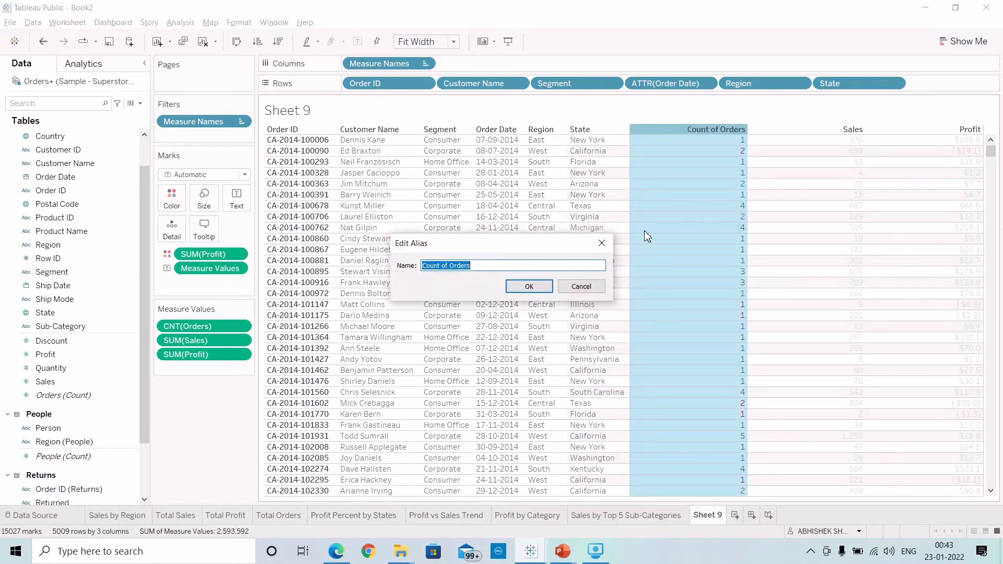
{"action": "type", "text": "Orders"}
{"action": "left_click", "coordinate": [528, 286]}
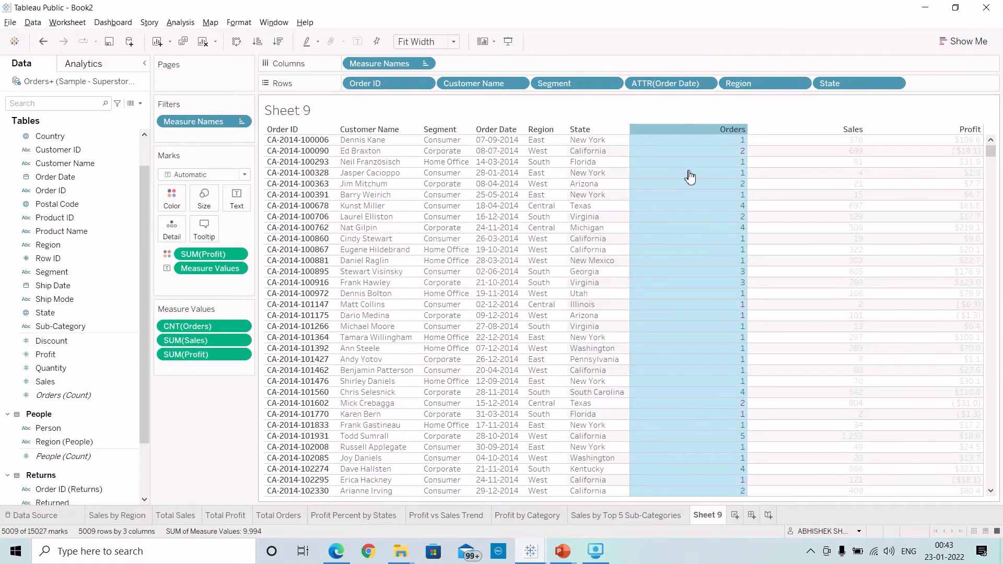
{"action": "left_click", "coordinate": [664, 138]}
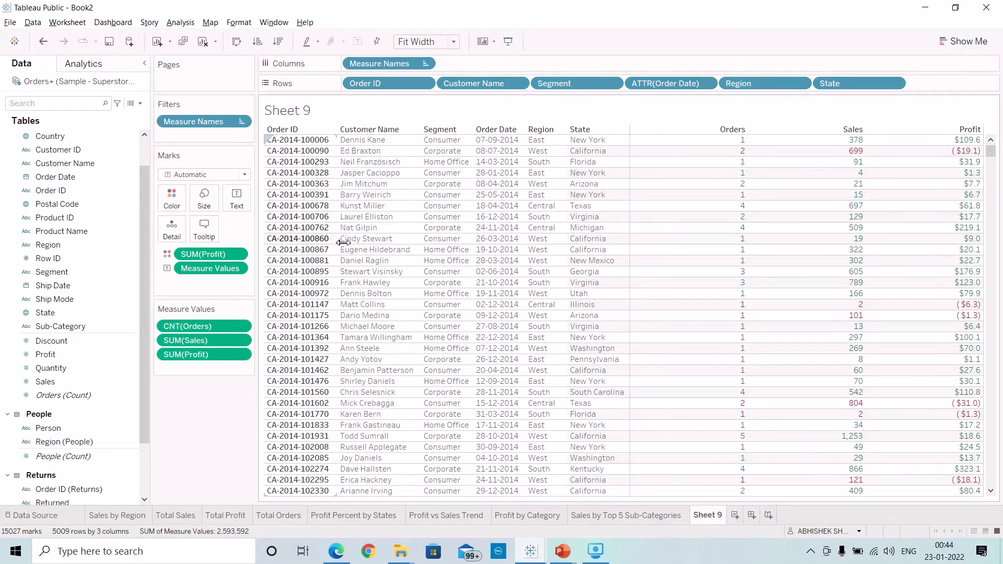
Create a calculated field named Alert and begin its formula with IF [Profit].
{"action": "left_click", "coordinate": [140, 103]}
{"action": "left_click", "coordinate": [76, 115]}
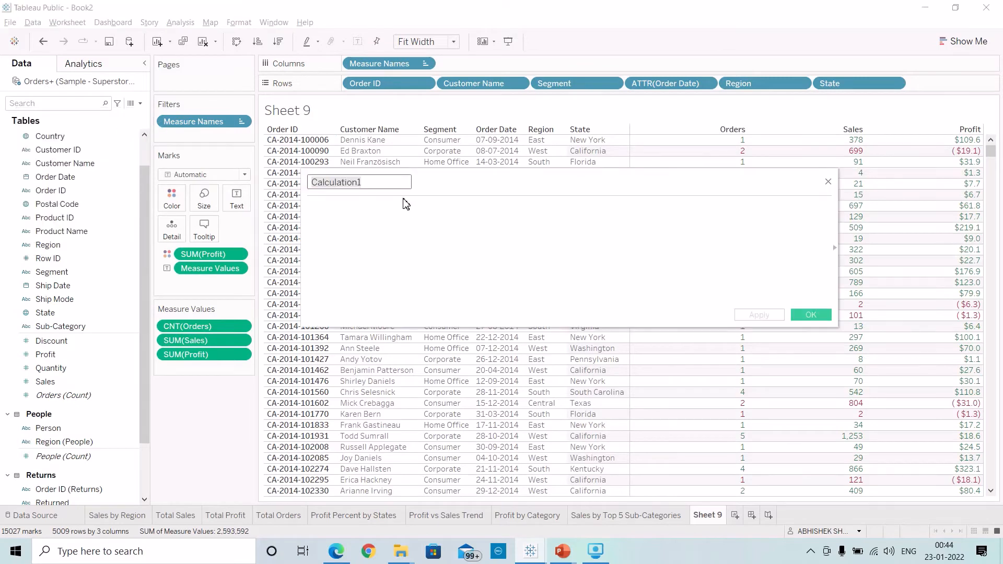
{"action": "type", "text": "Alert"}
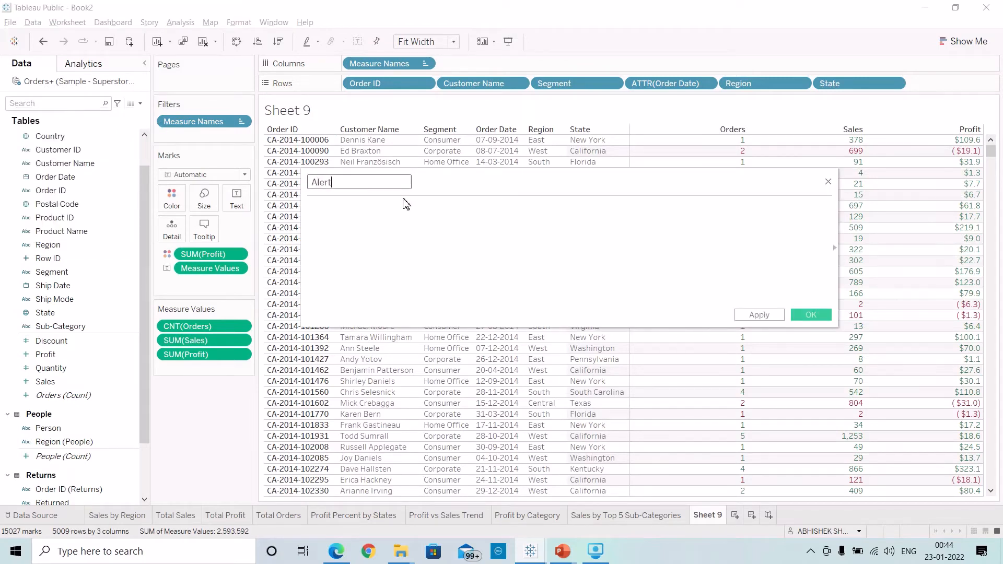
{"action": "left_click", "coordinate": [406, 203]}
{"action": "type", "text": "IF "}
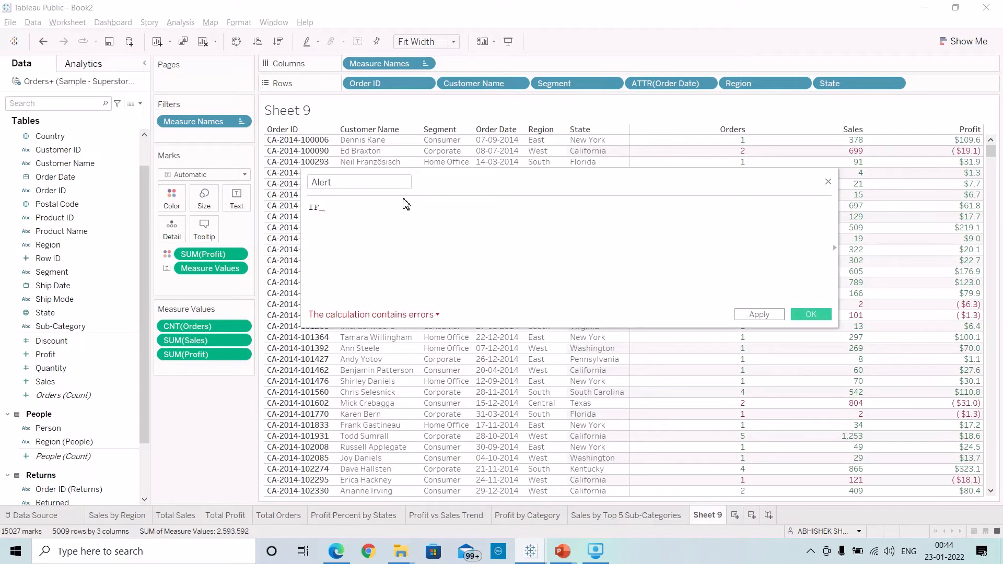
{"action": "type", "text": "pro"}
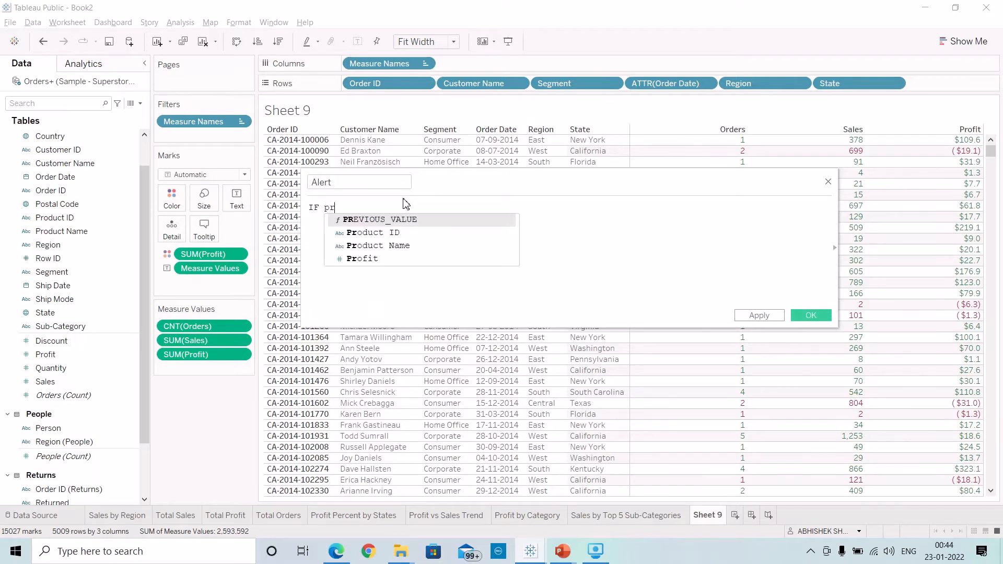
{"action": "key", "text": "Down"}
{"action": "key", "text": "Down"}
{"action": "key", "text": "Return"}
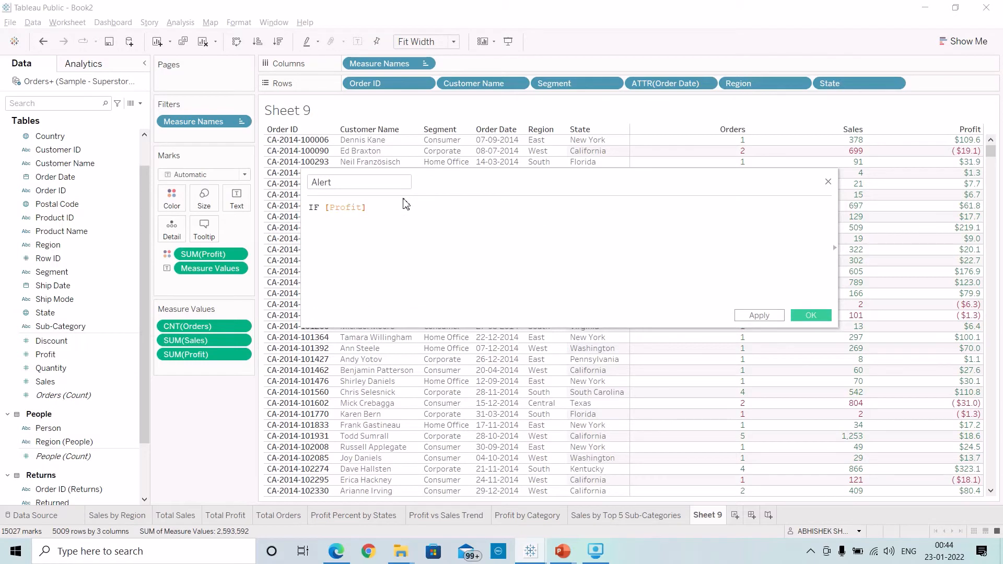
Complete the Alert formula as IF [Profit] < 0 THEN "" ELSE "" END, with both result strings empty.
{"action": "type", "text": "< 0 THEN"}
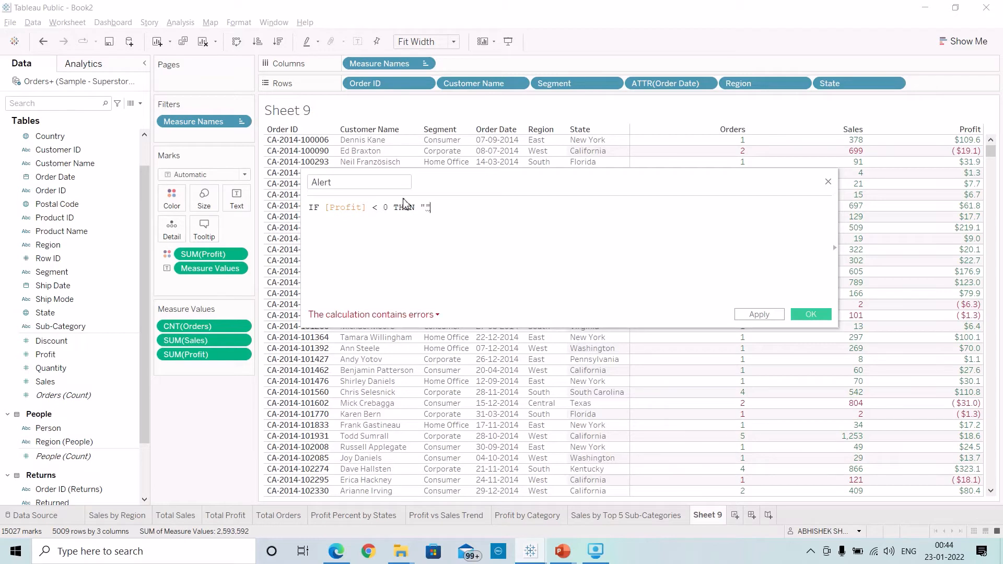
{"action": "key", "text": "Left"}
{"action": "key", "text": "Right"}
{"action": "type", "text": "END"}
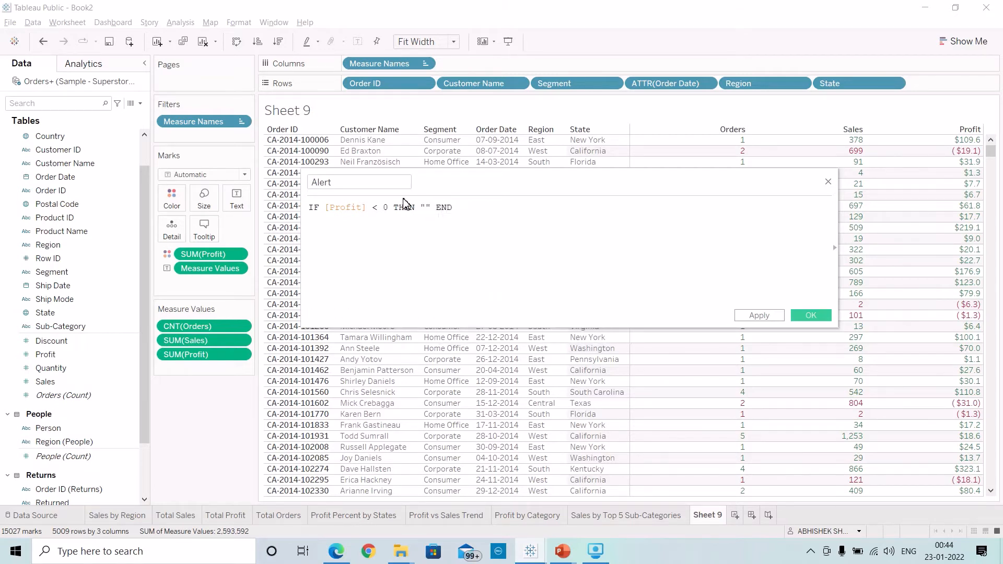
{"action": "left_click", "coordinate": [438, 209]}
{"action": "type", "text": "ELSE \"\""}
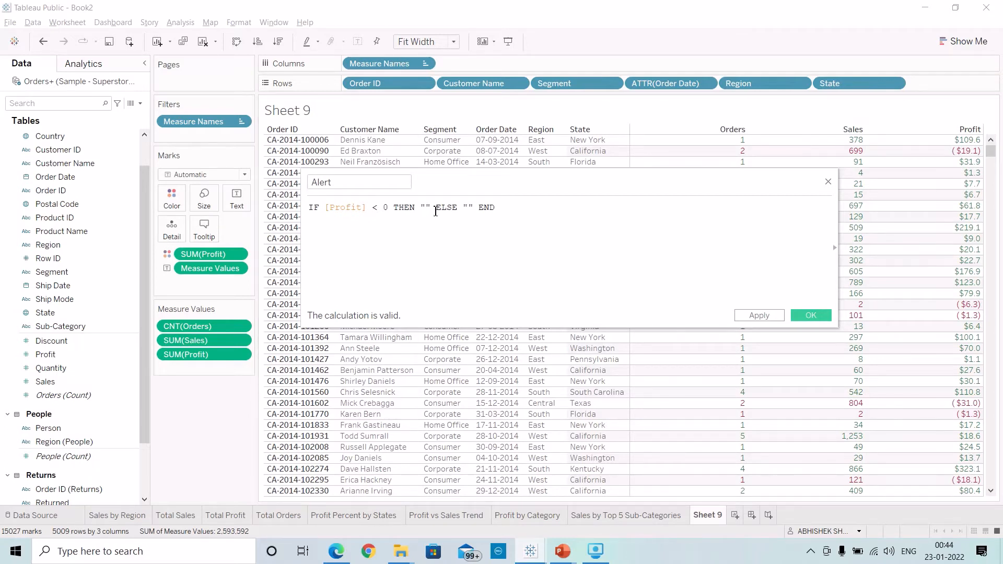
Switch to the browser and copy the Black Circle symbol from Wikipedia's Geometric Shapes (Unicode) article.
{"action": "left_click", "coordinate": [335, 552]}
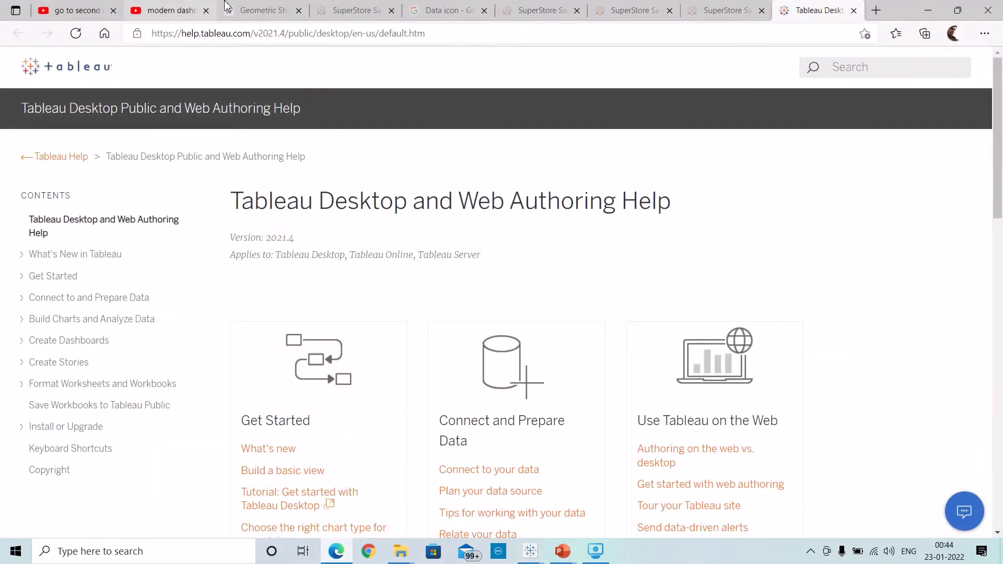
{"action": "left_click", "coordinate": [409, 7]}
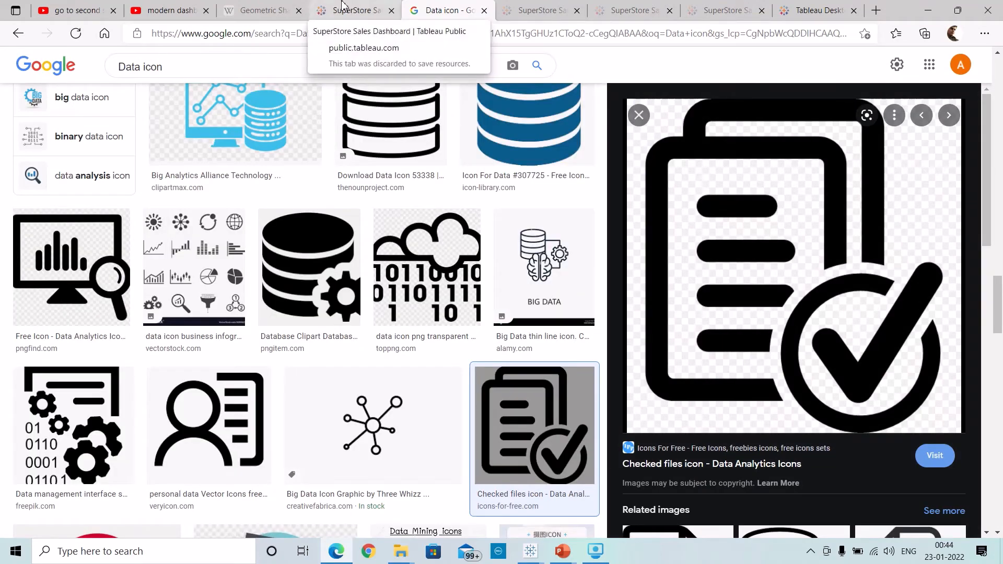
{"action": "left_click", "coordinate": [258, 10]}
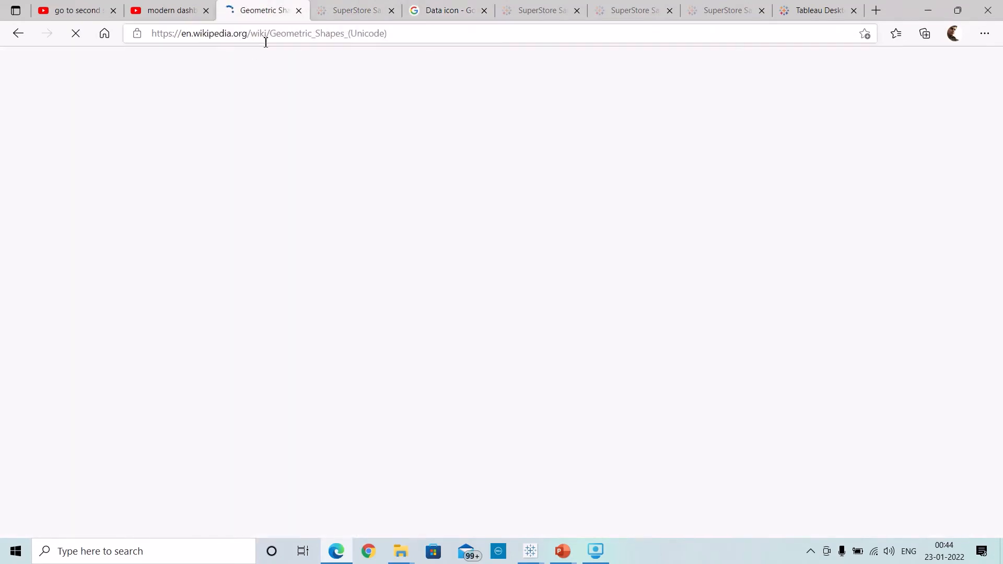
{"action": "scroll", "coordinate": [296, 134], "scroll_direction": "up", "scroll_amount": 20}
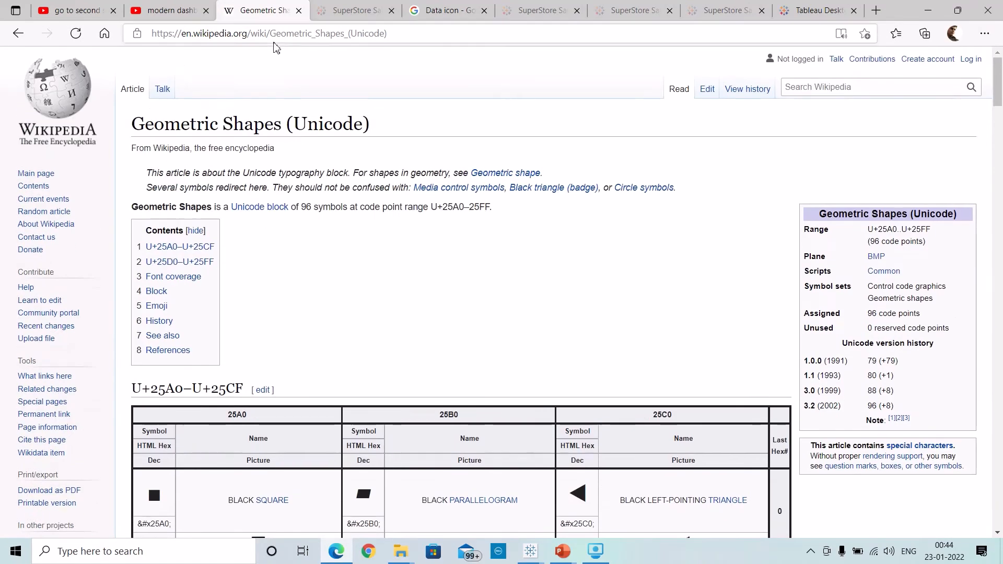
{"action": "scroll", "coordinate": [310, 205], "scroll_direction": "down", "scroll_amount": 1}
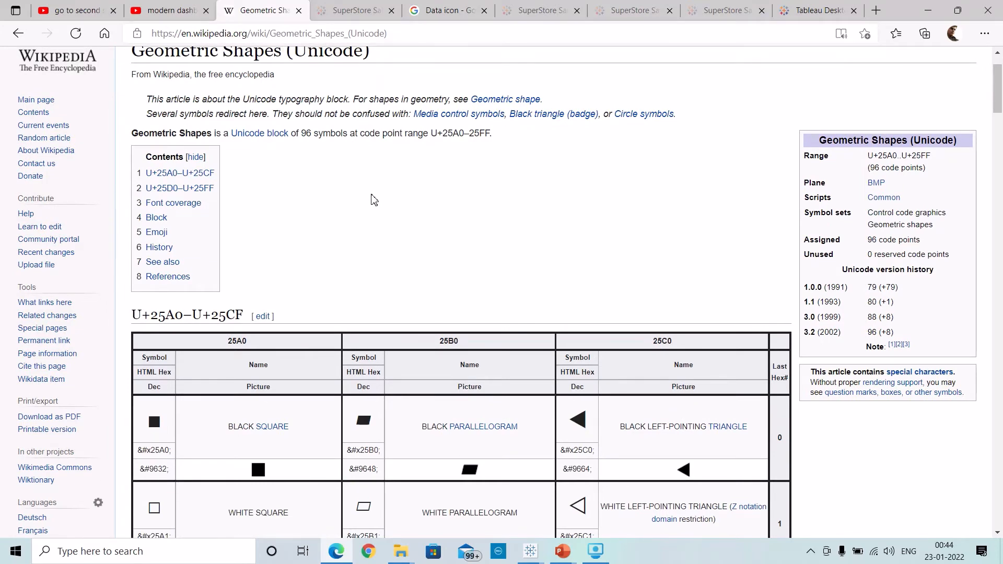
{"action": "scroll", "coordinate": [374, 200], "scroll_direction": "down", "scroll_amount": 2}
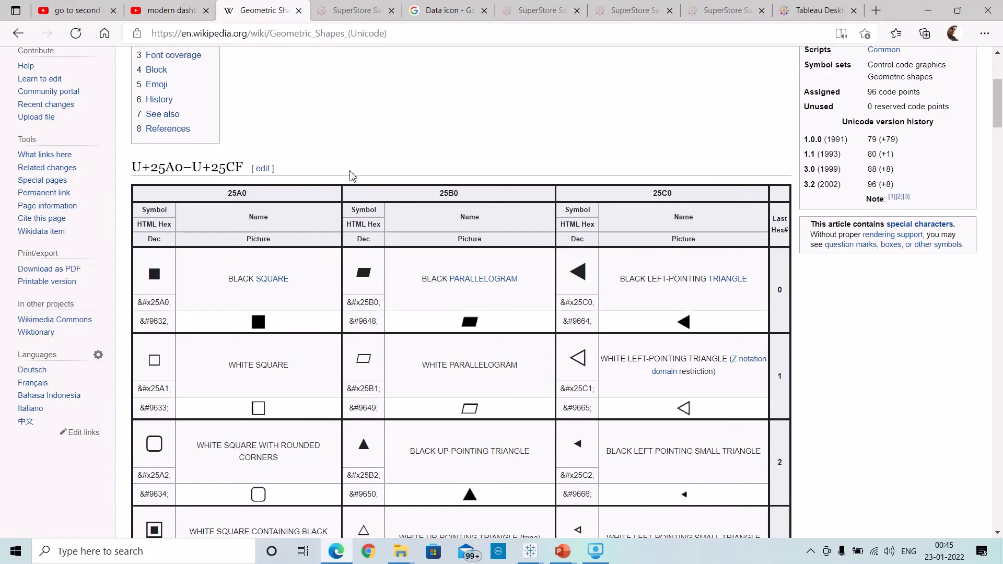
{"action": "scroll", "coordinate": [353, 186], "scroll_direction": "down", "scroll_amount": 8}
{"action": "scroll", "coordinate": [358, 198], "scroll_direction": "down", "scroll_amount": 10}
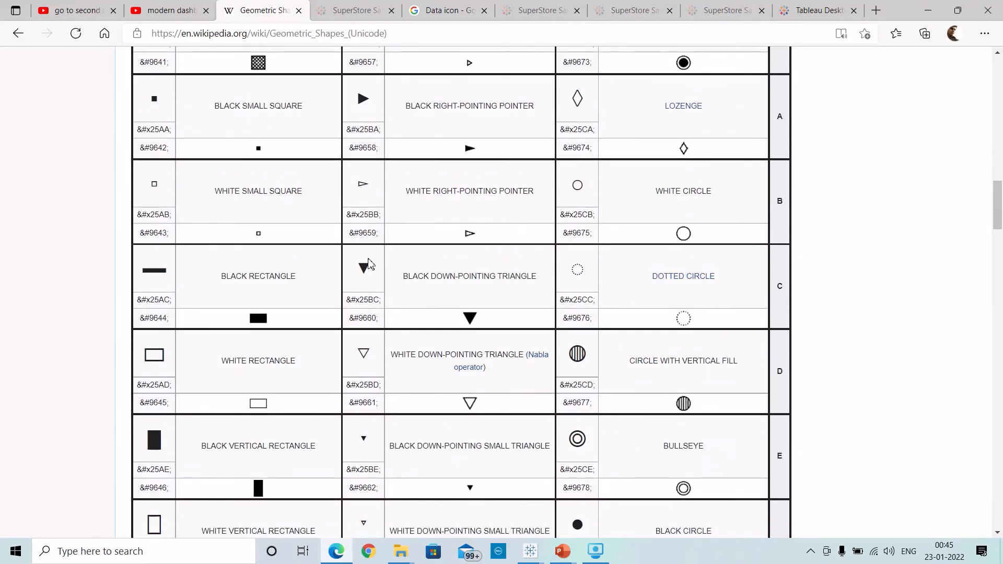
{"action": "scroll", "coordinate": [368, 269], "scroll_direction": "down", "scroll_amount": 3}
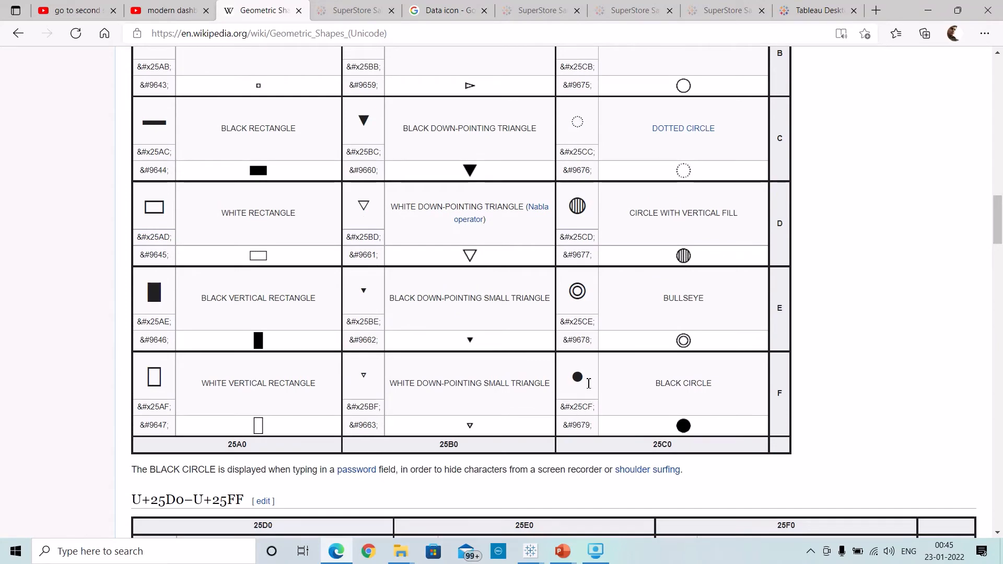
{"action": "left_click_drag", "start_coordinate": [589, 383], "coordinate": [572, 377]}
{"action": "key", "text": "ctrl+c"}
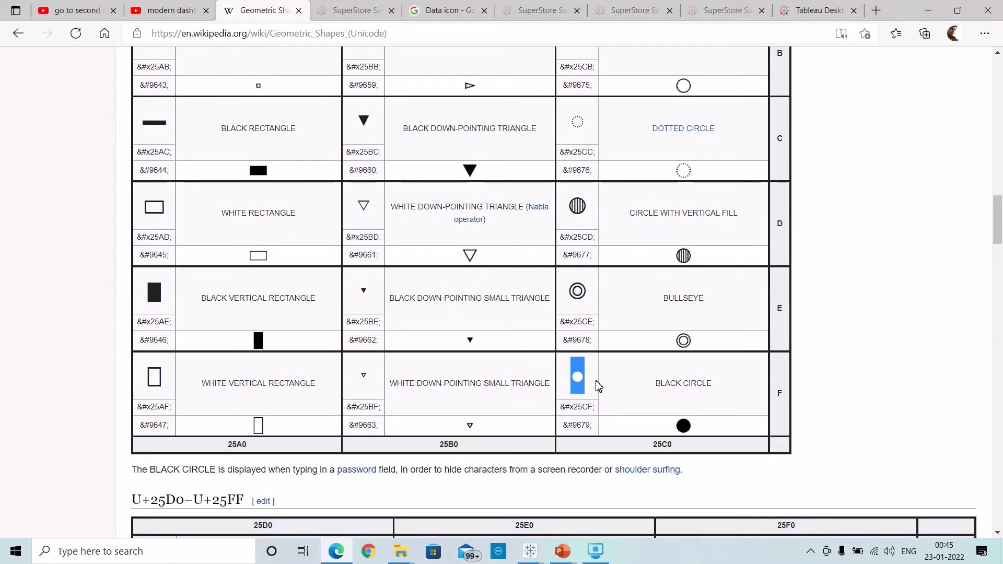
Return to the Book2 workbook in Tableau, paste the ● symbol as Alert's THEN result, and save the calculated field.
{"action": "left_click", "coordinate": [537, 555]}
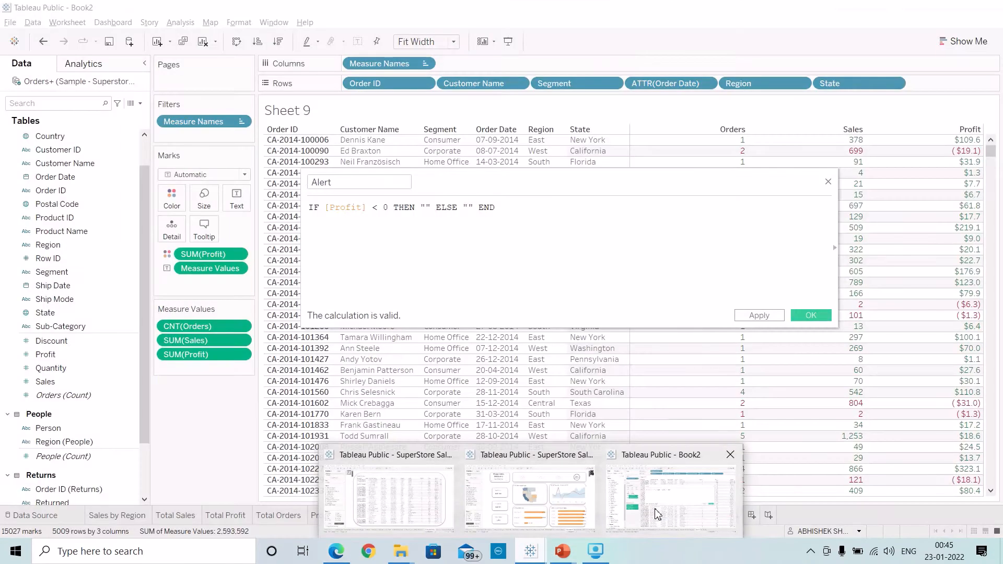
{"action": "left_click", "coordinate": [659, 513]}
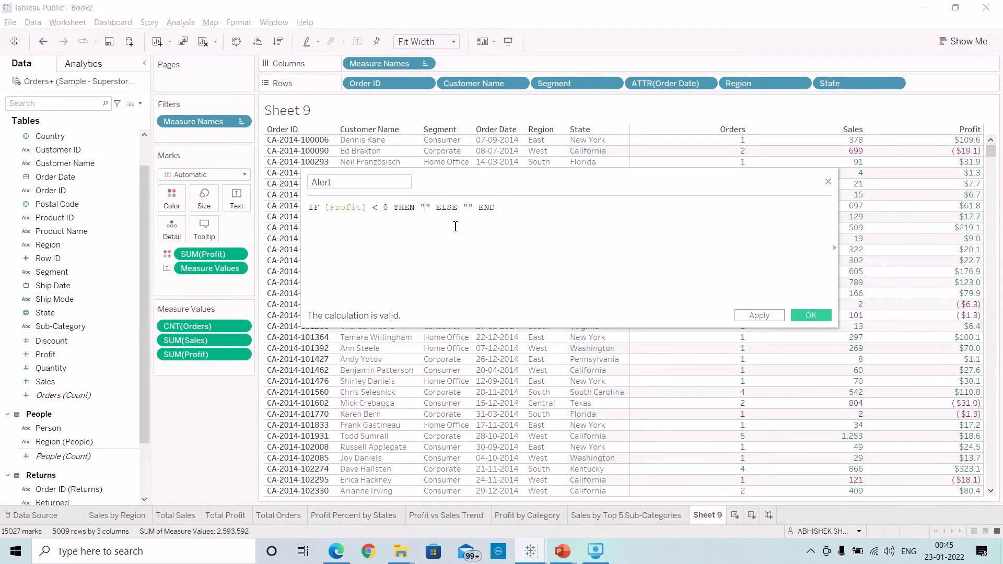
{"action": "key", "text": "ctrl+v"}
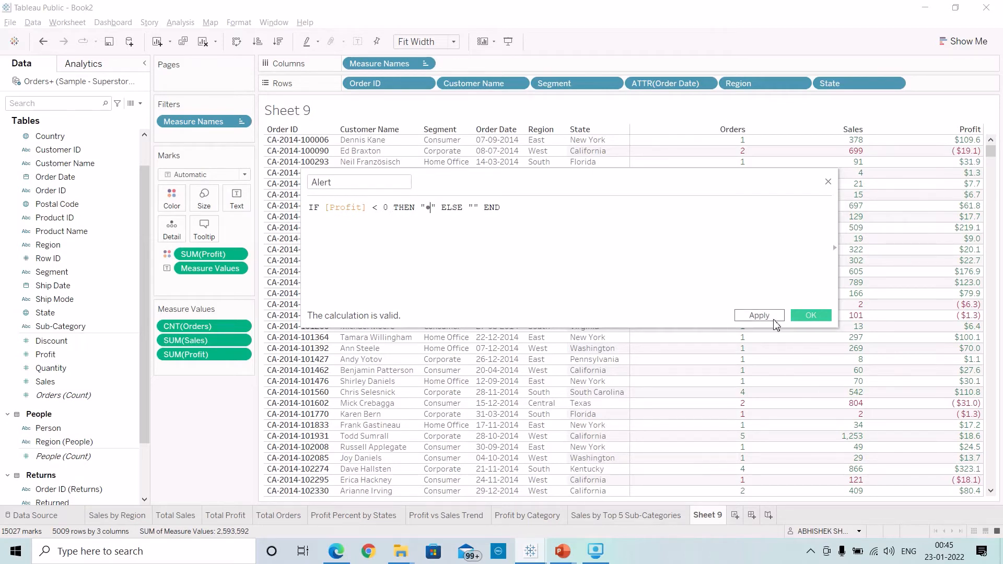
{"action": "left_click", "coordinate": [810, 315]}
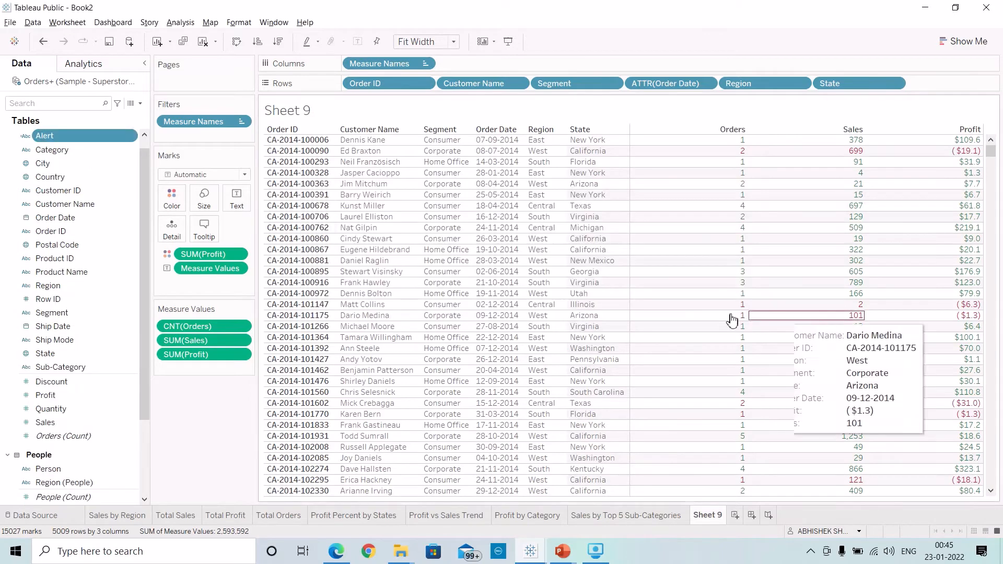
Add Alert to Rows between Order ID and Customer Name and narrow the Alert column slightly.
{"action": "left_click_drag", "start_coordinate": [76, 143], "coordinate": [466, 88]}
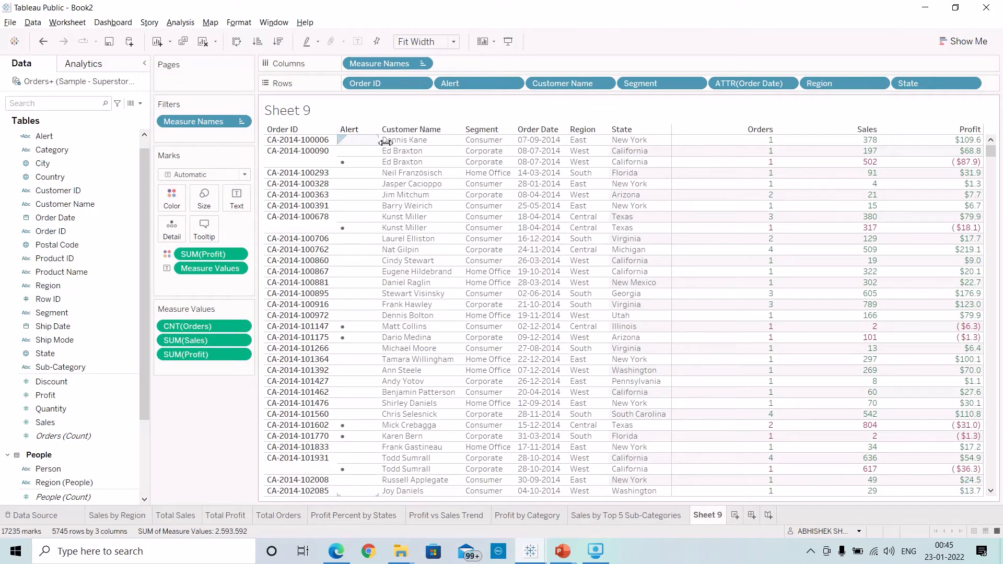
{"action": "left_click_drag", "start_coordinate": [389, 142], "coordinate": [373, 142]}
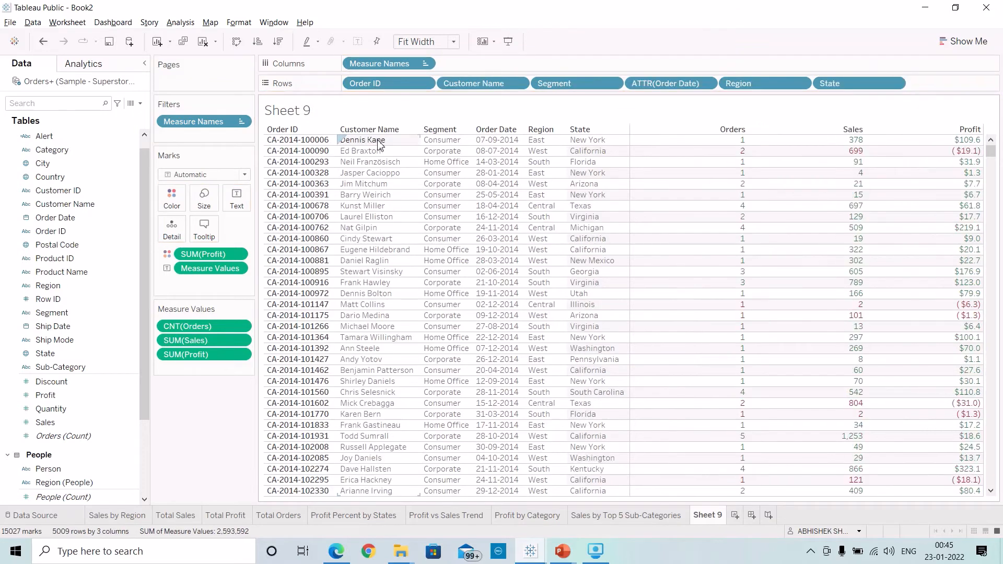
{"action": "key", "text": "ctrl+z"}
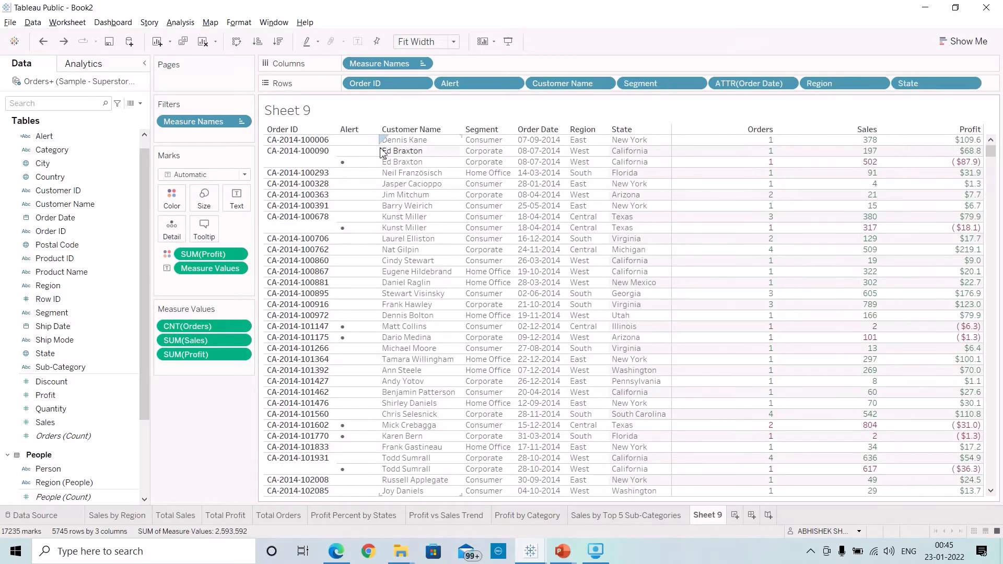
{"action": "left_click_drag", "start_coordinate": [384, 153], "coordinate": [371, 152]}
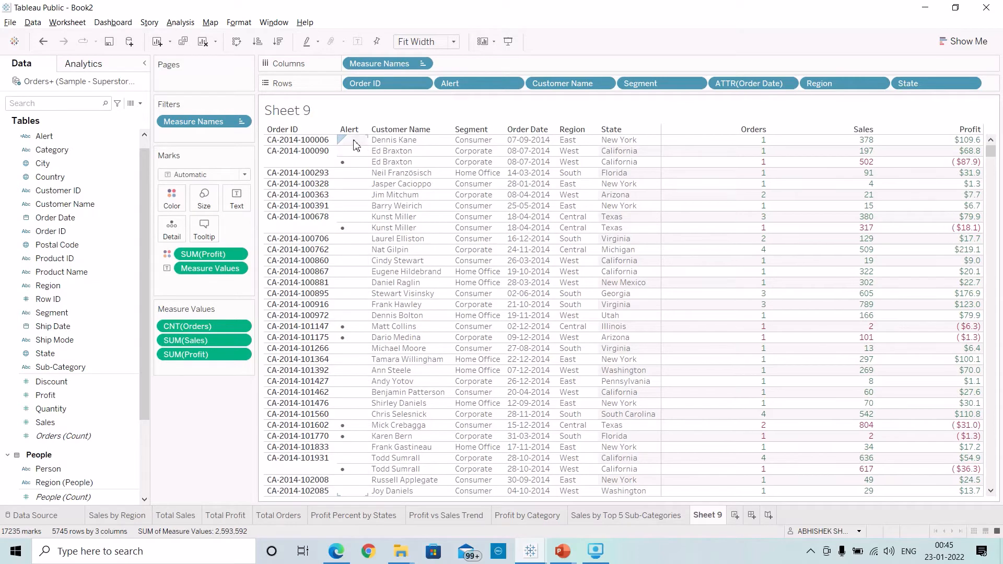
{"action": "right_click", "coordinate": [353, 144]}
{"action": "left_click", "coordinate": [375, 190]}
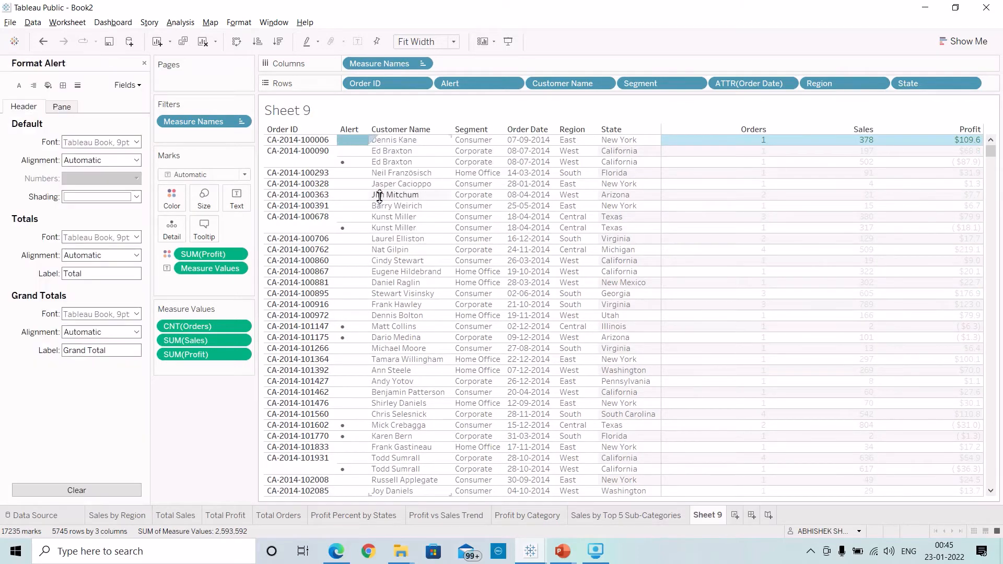
{"action": "left_click", "coordinate": [33, 85]}
{"action": "left_click", "coordinate": [105, 159]}
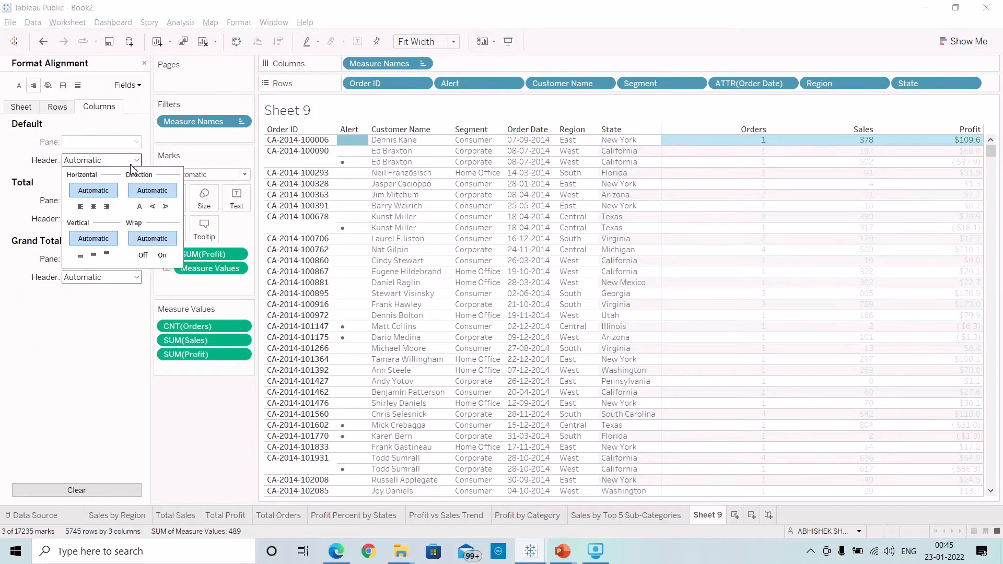
{"action": "left_click", "coordinate": [104, 162]}
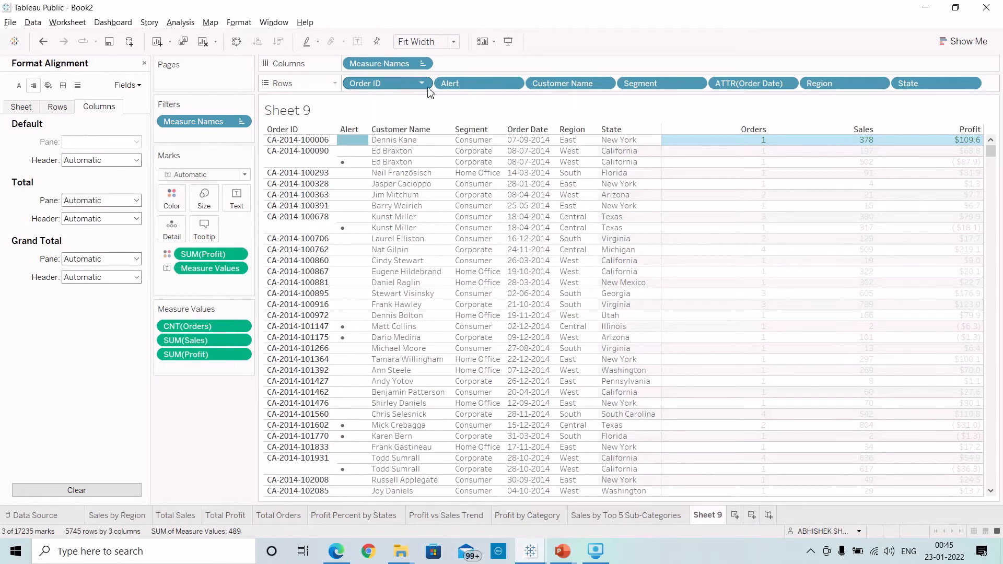
Try centering the Alert field's pane alignment and reset it to Automatic.
{"action": "left_click", "coordinate": [514, 86]}
{"action": "left_click", "coordinate": [472, 171]}
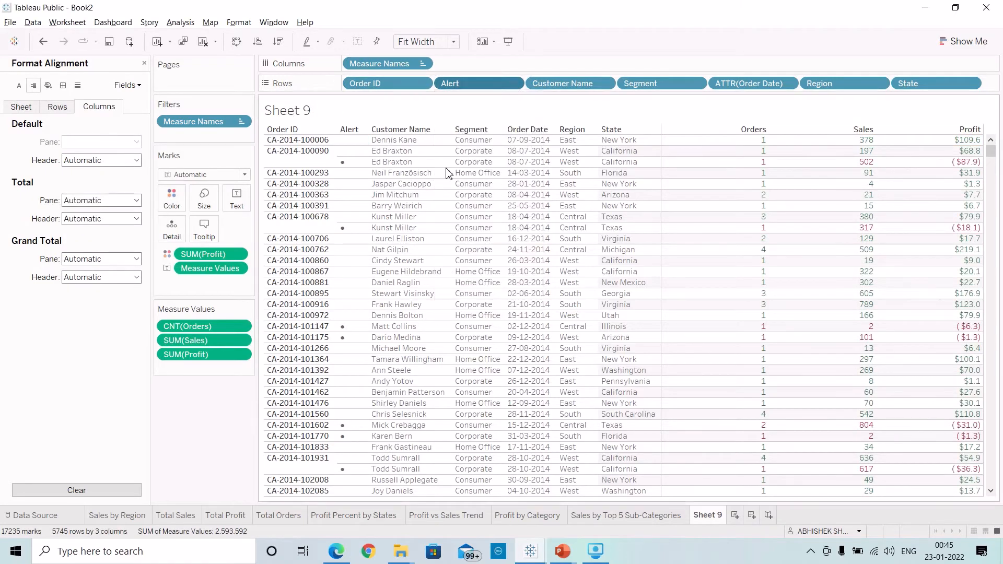
{"action": "left_click", "coordinate": [62, 108]}
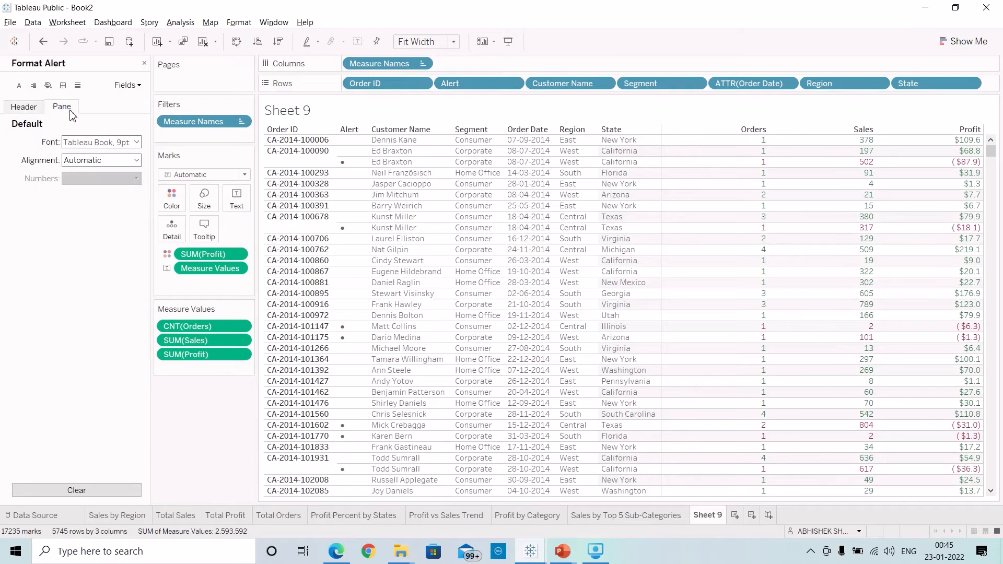
{"action": "left_click", "coordinate": [133, 161]}
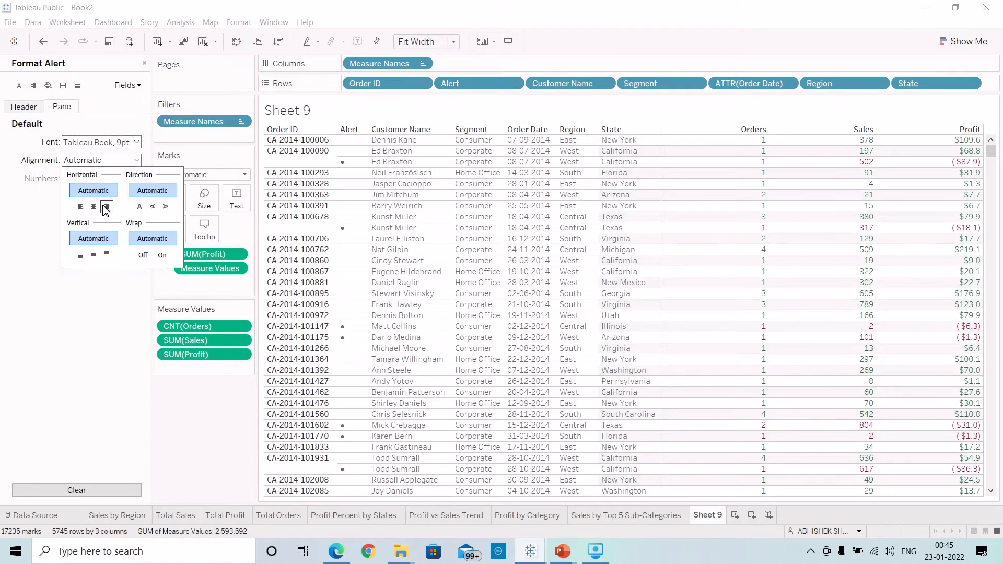
{"action": "left_click", "coordinate": [106, 206]}
{"action": "left_click", "coordinate": [94, 206]}
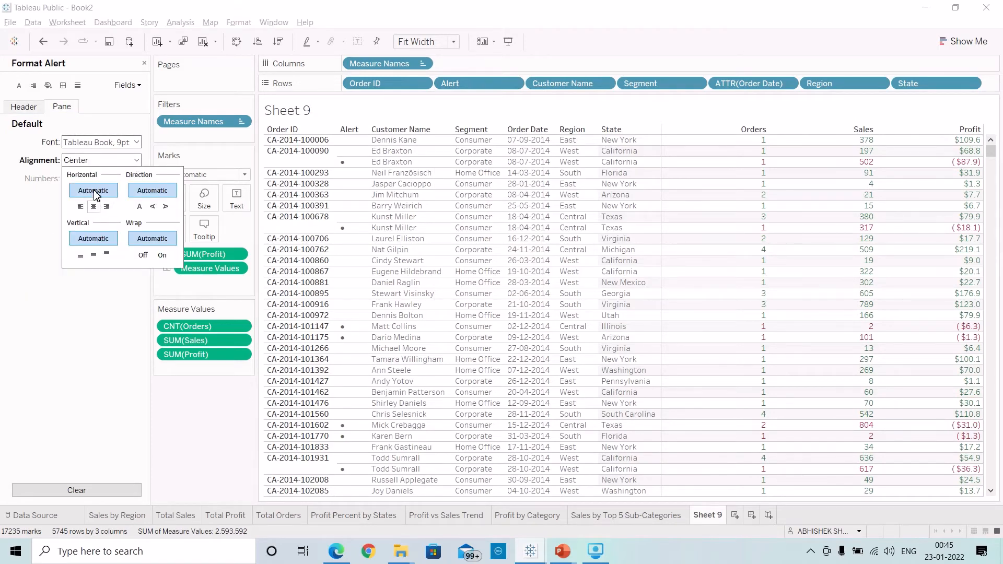
{"action": "left_click", "coordinate": [93, 190]}
{"action": "left_click", "coordinate": [77, 132]}
Set the Alert field's header horizontal alignment to Center and close the formatting options.
{"action": "left_click", "coordinate": [24, 106]}
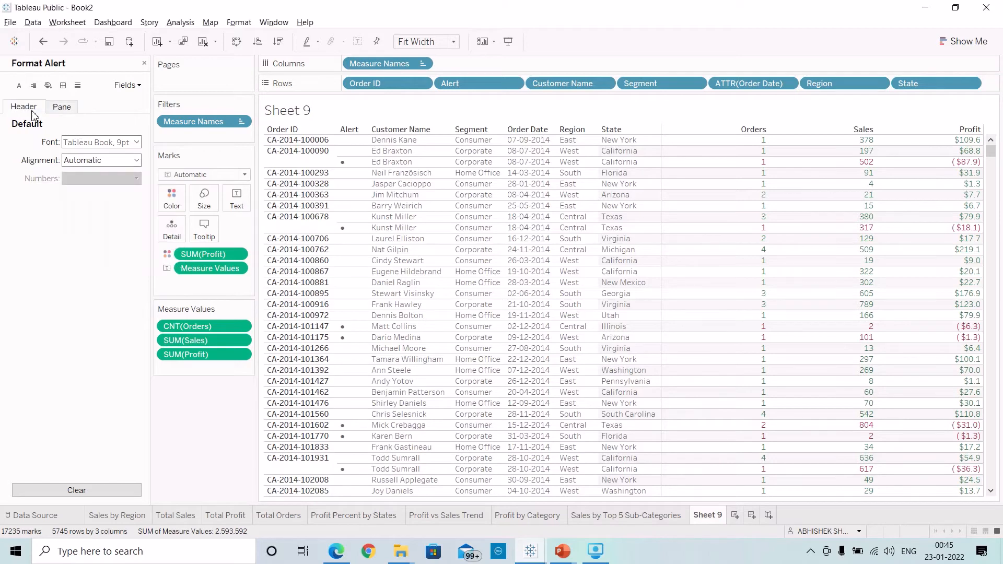
{"action": "left_click", "coordinate": [135, 160]}
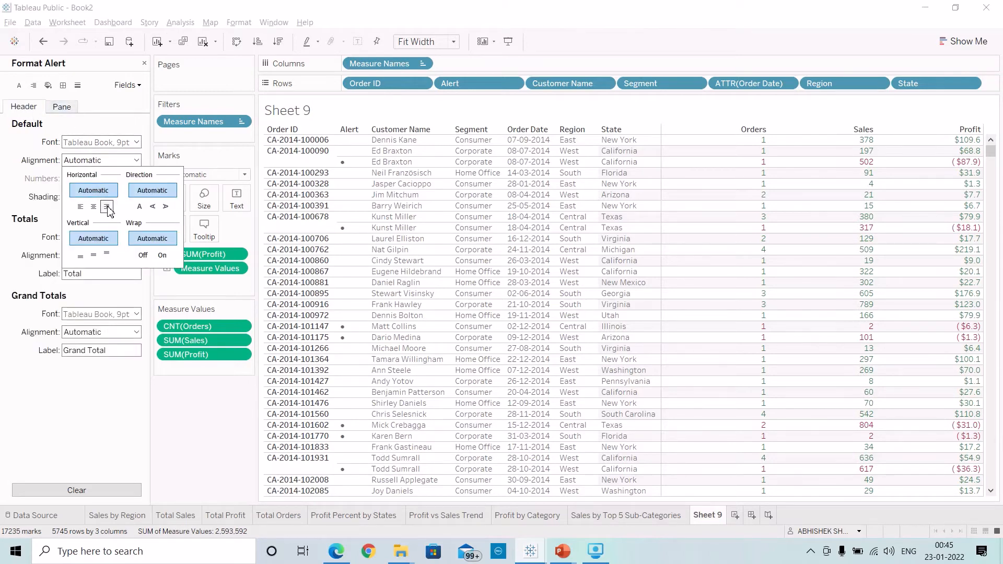
{"action": "left_click", "coordinate": [107, 207]}
{"action": "left_click", "coordinate": [96, 208]}
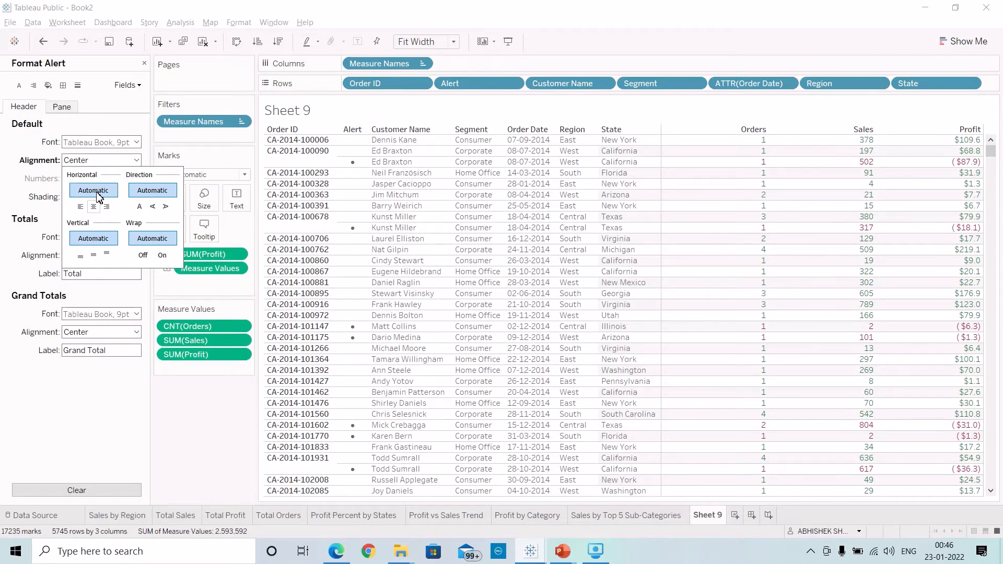
{"action": "left_click", "coordinate": [94, 190]}
{"action": "left_click", "coordinate": [94, 206]}
{"action": "left_click", "coordinate": [145, 63]}
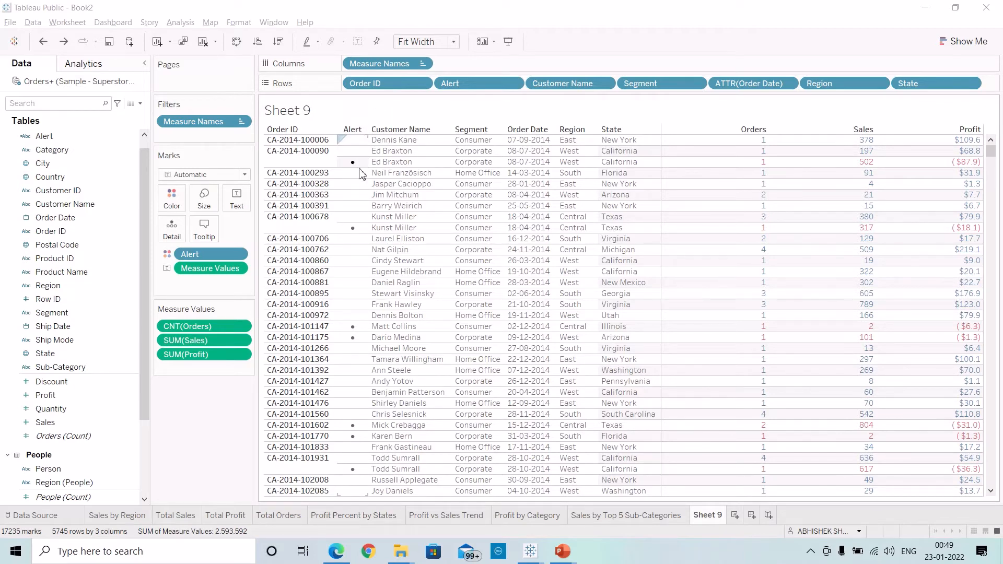
Set the Alert field's header font color to red and close the formatting options.
{"action": "right_click", "coordinate": [356, 164]}
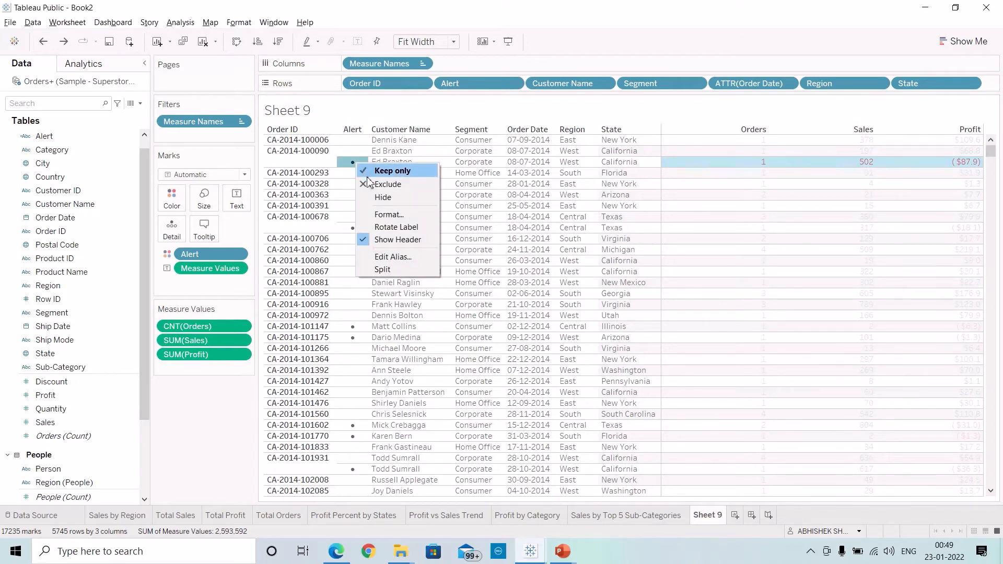
{"action": "left_click", "coordinate": [386, 214]}
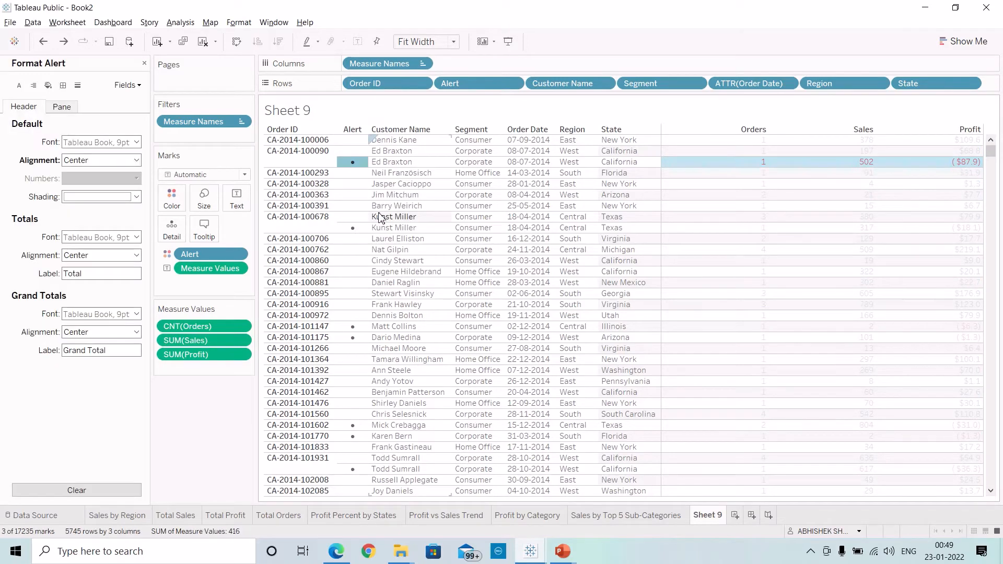
{"action": "left_click", "coordinate": [513, 84]}
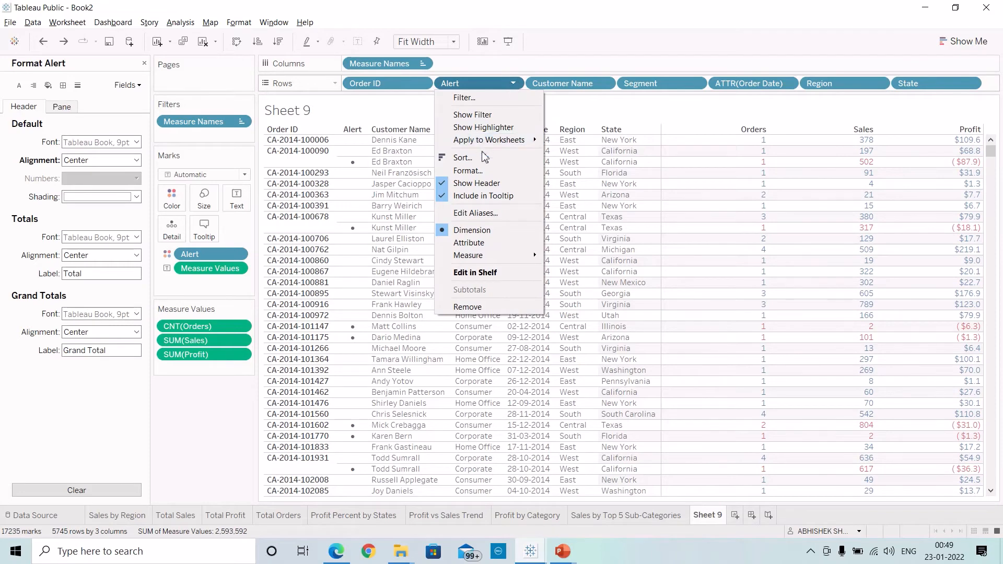
{"action": "left_click", "coordinate": [477, 170]}
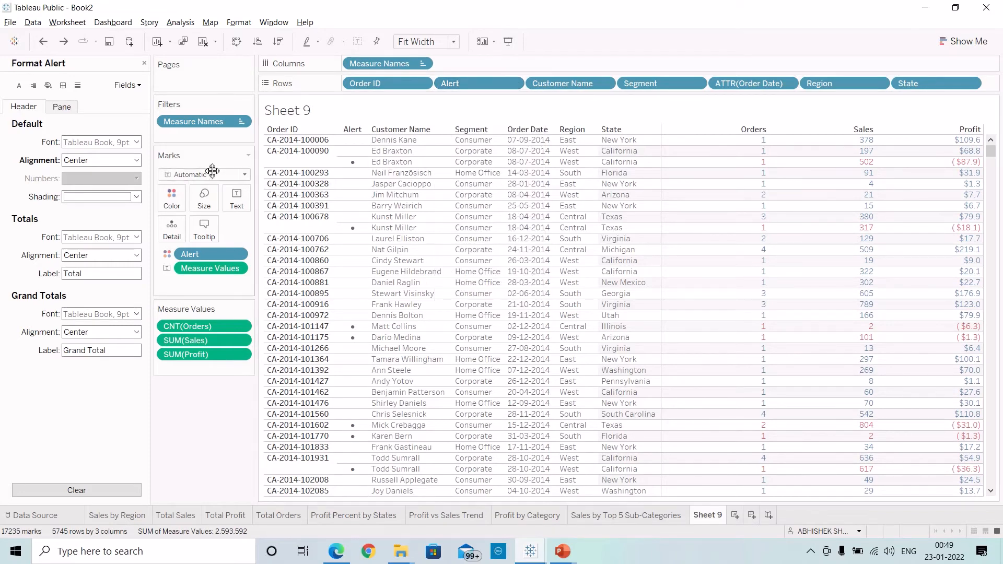
{"action": "left_click", "coordinate": [109, 145]}
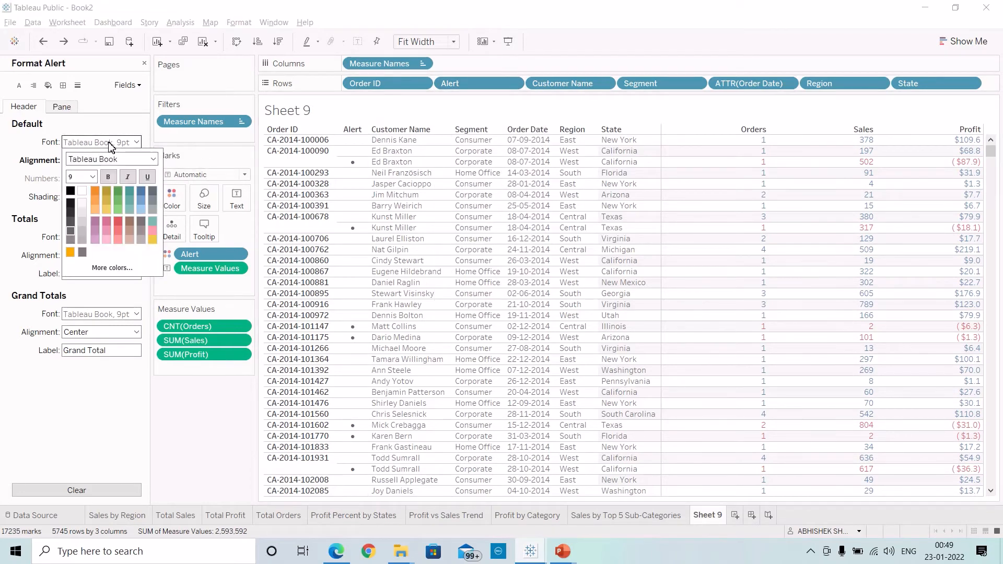
{"action": "left_click", "coordinate": [98, 191]}
{"action": "left_click", "coordinate": [118, 221]}
{"action": "left_click", "coordinate": [120, 353]}
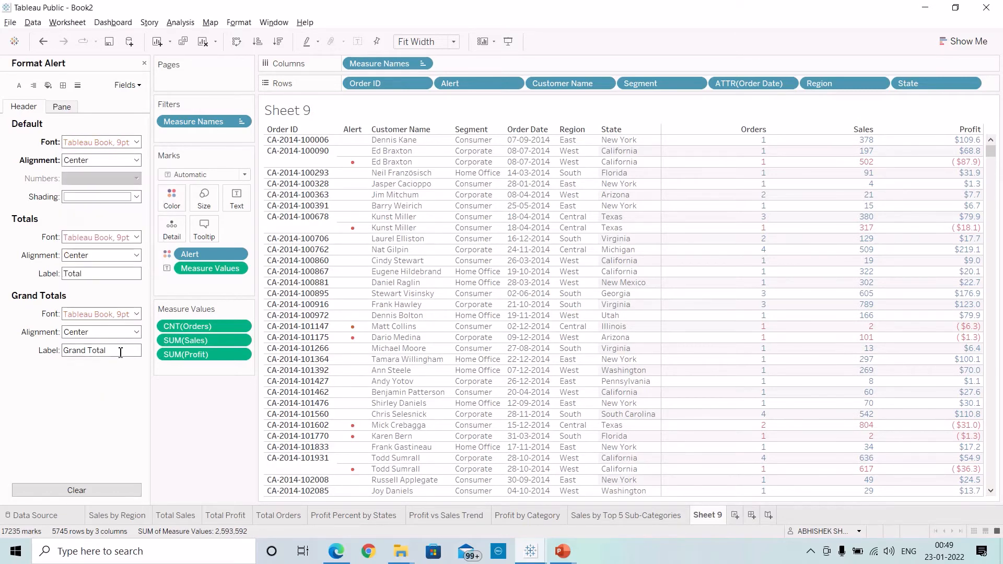
{"action": "left_click", "coordinate": [144, 63]}
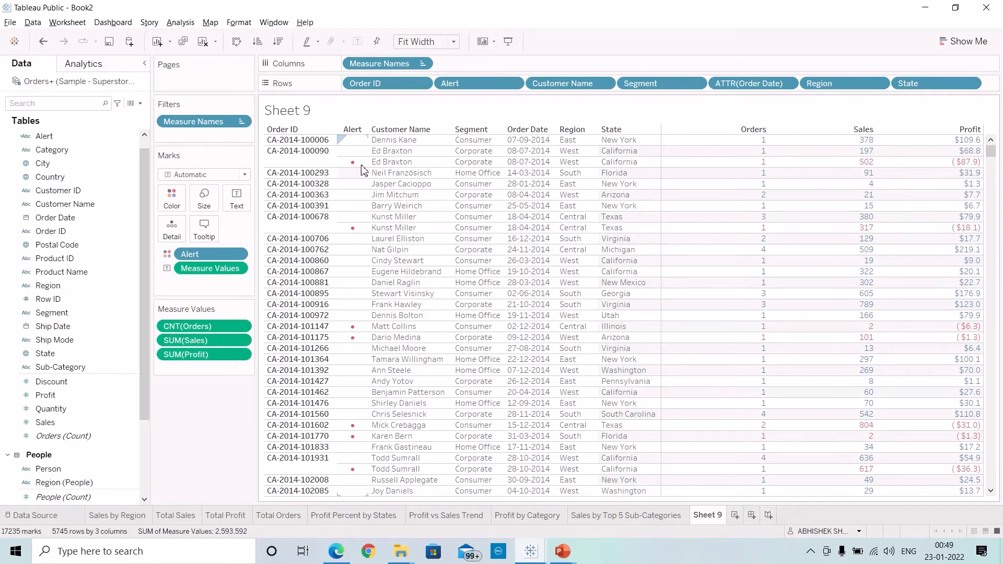
{"action": "mouse_move", "coordinate": [939, 162]}
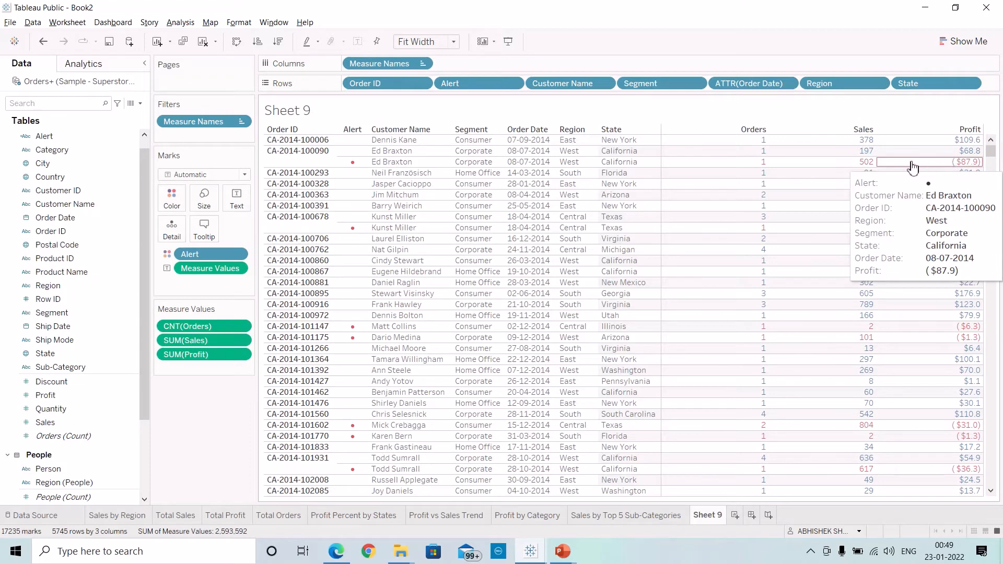
{"action": "mouse_move", "coordinate": [821, 167]}
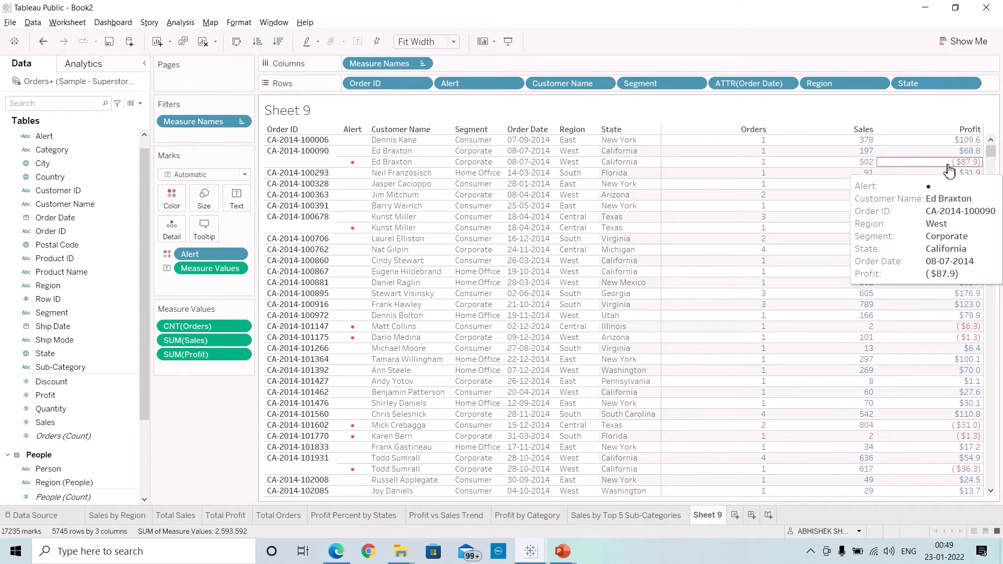
{"action": "mouse_move", "coordinate": [824, 265]}
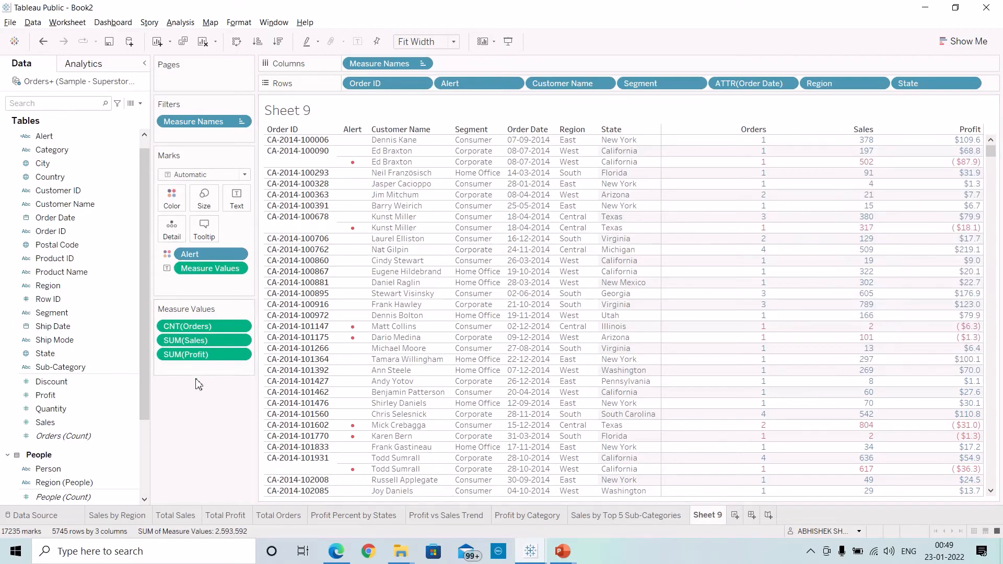
{"action": "left_click", "coordinate": [172, 197]}
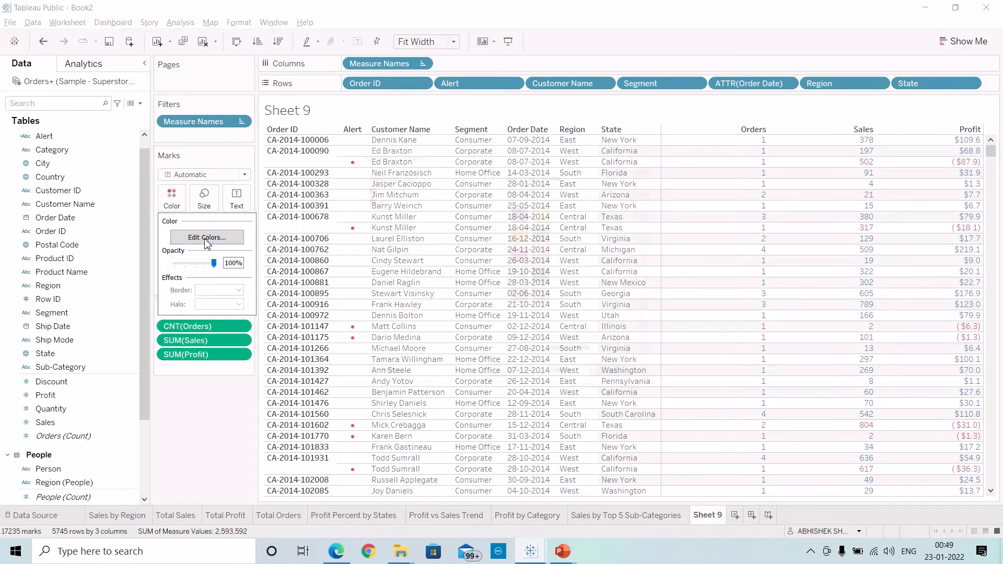
{"action": "left_click", "coordinate": [207, 238]}
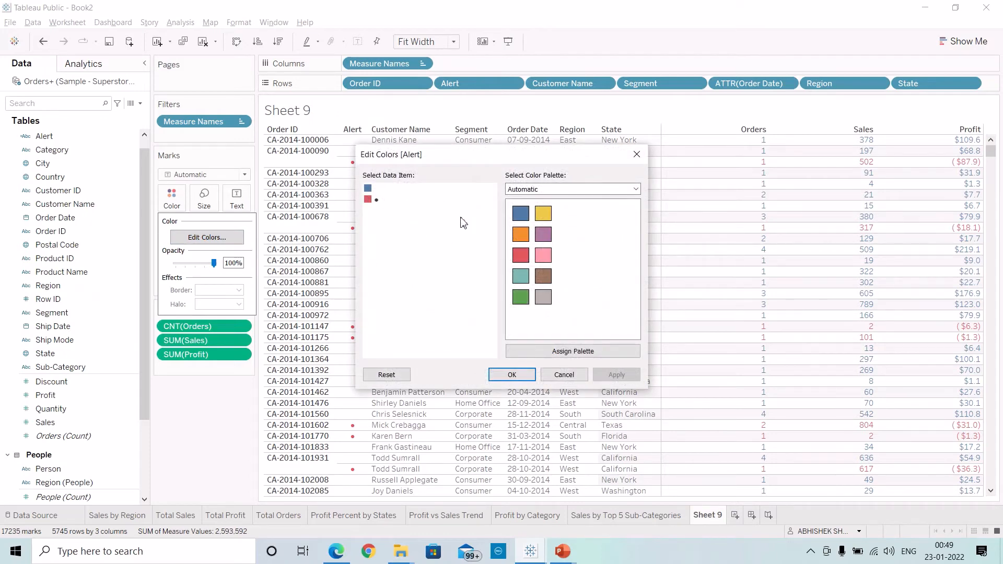
{"action": "left_click", "coordinate": [636, 154]}
Remove the Alert field from the Color mark.
{"action": "left_click_drag", "start_coordinate": [202, 254], "coordinate": [211, 450]}
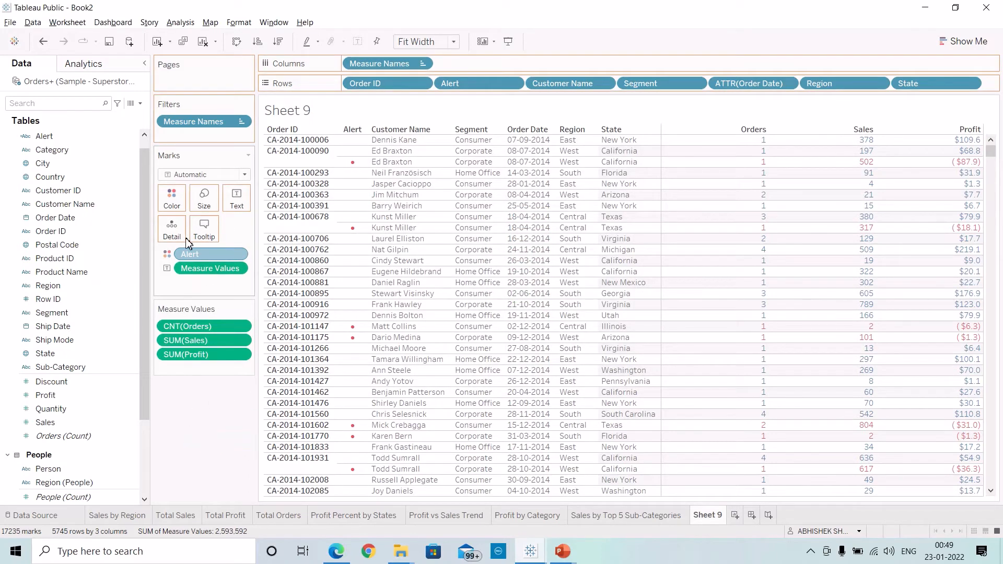
{"action": "left_click", "coordinate": [173, 203]}
{"action": "left_click", "coordinate": [218, 415]}
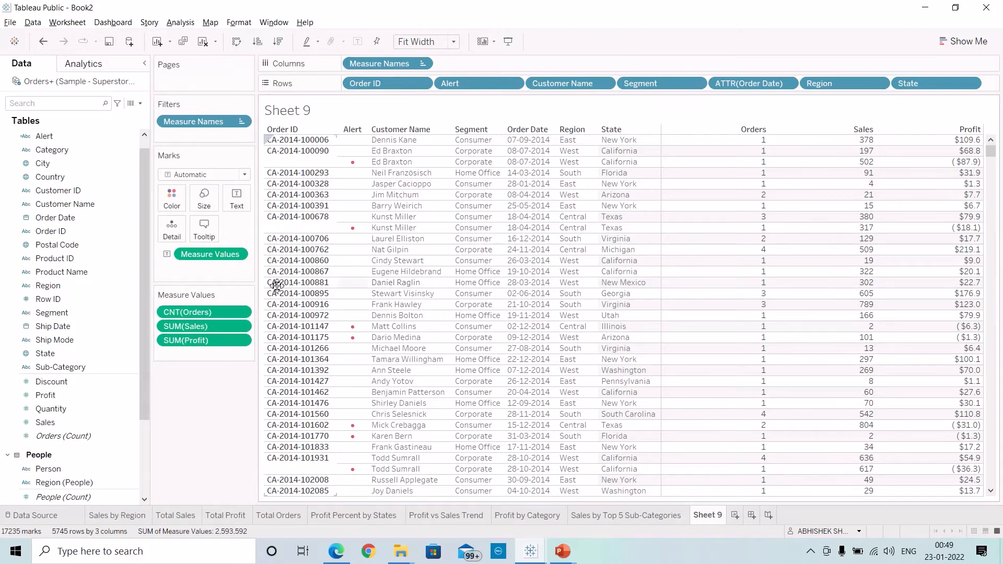
Color the table's measure values by SUM(Profit) and hide the SUM(Profit) color legend.
{"action": "mouse_move", "coordinate": [971, 205]}
{"action": "mouse_move", "coordinate": [949, 245]}
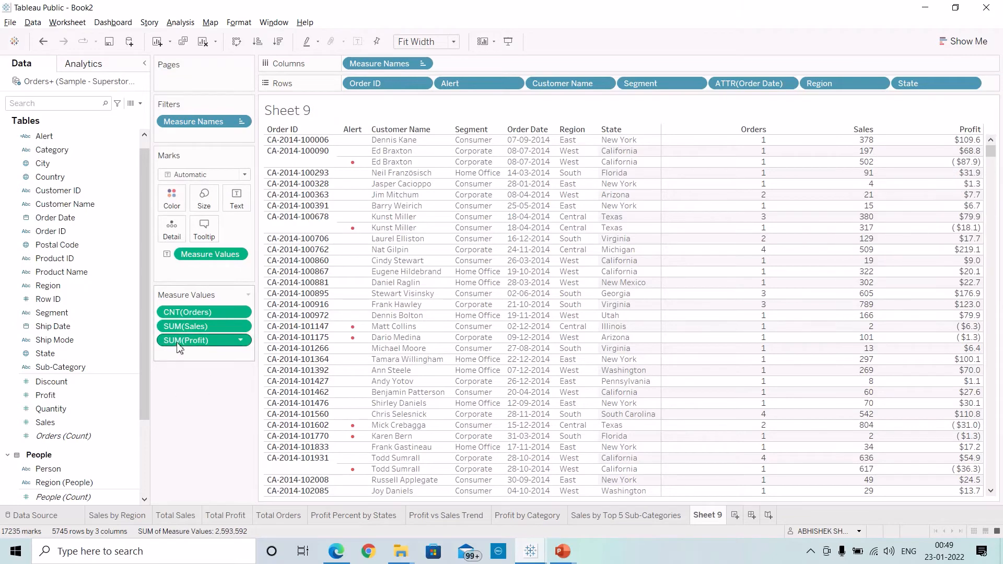
{"action": "left_click_drag", "start_coordinate": [197, 345], "coordinate": [182, 205]}
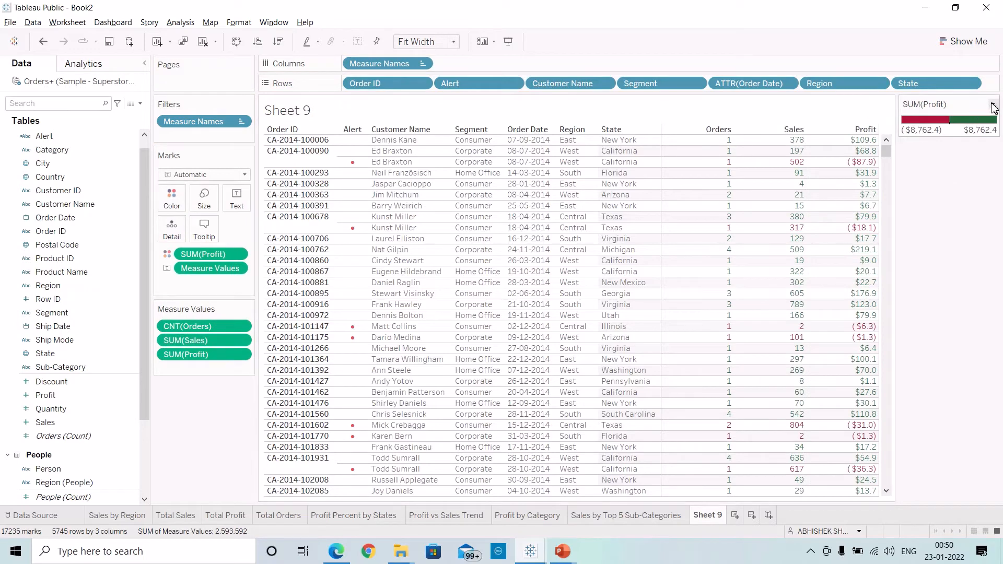
{"action": "left_click", "coordinate": [992, 104]}
{"action": "left_click", "coordinate": [972, 171]}
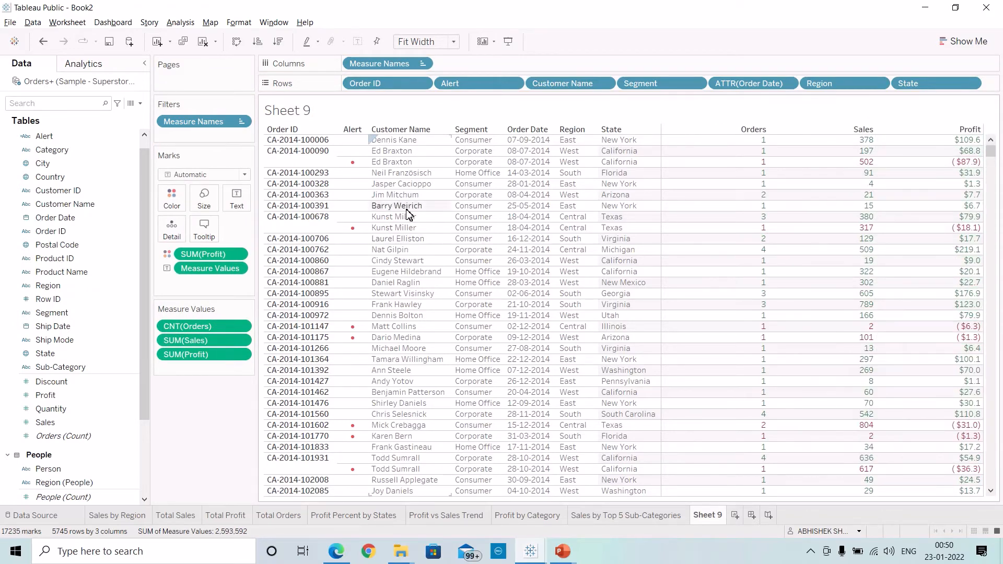
Rename the Sheet 9 worksheet as Order Details.
{"action": "double_click", "coordinate": [712, 518]}
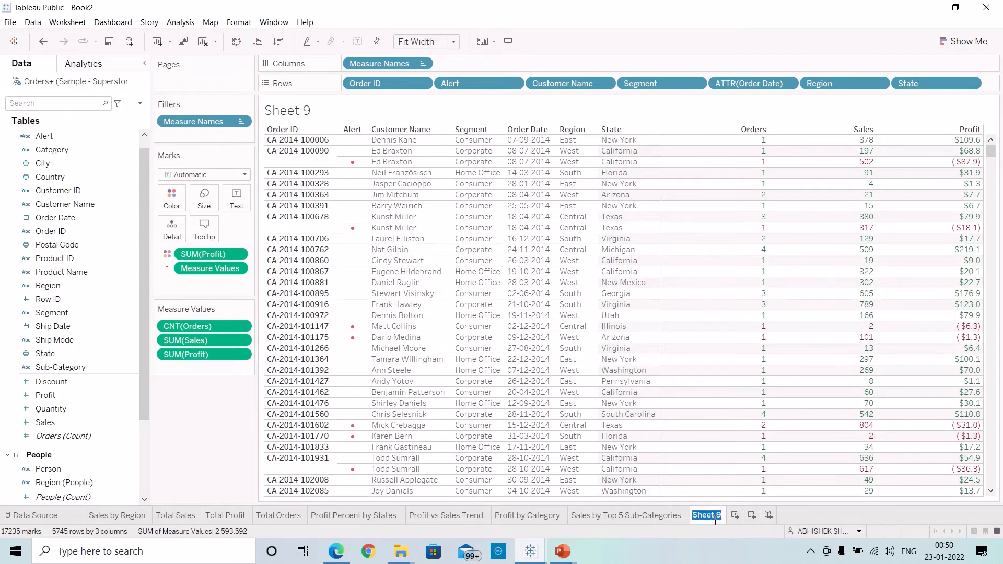
{"action": "type", "text": "Order Details"}
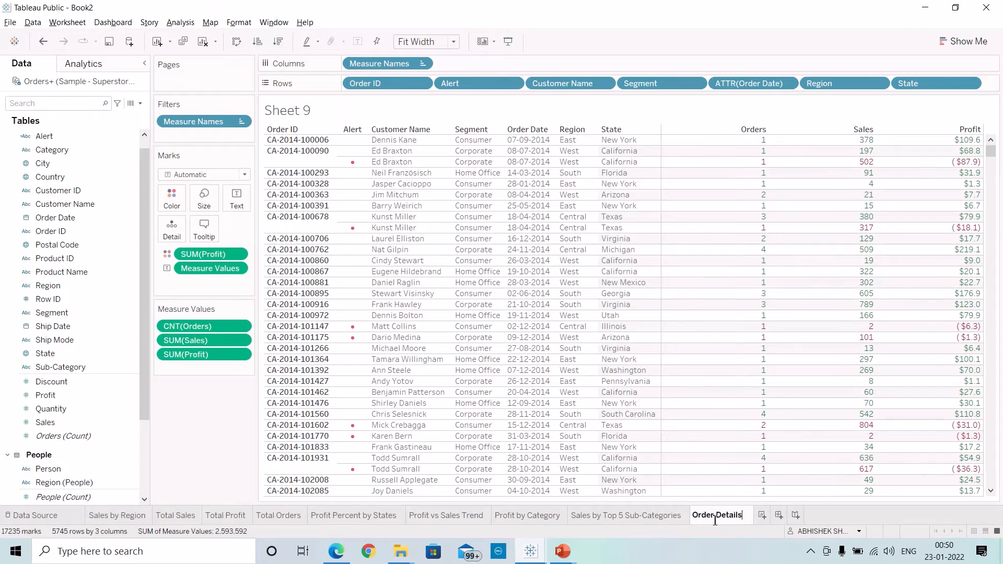
Name the worksheet Order Details and format its title at size 10, bold, with a new text colour.
{"action": "key", "text": "Return"}
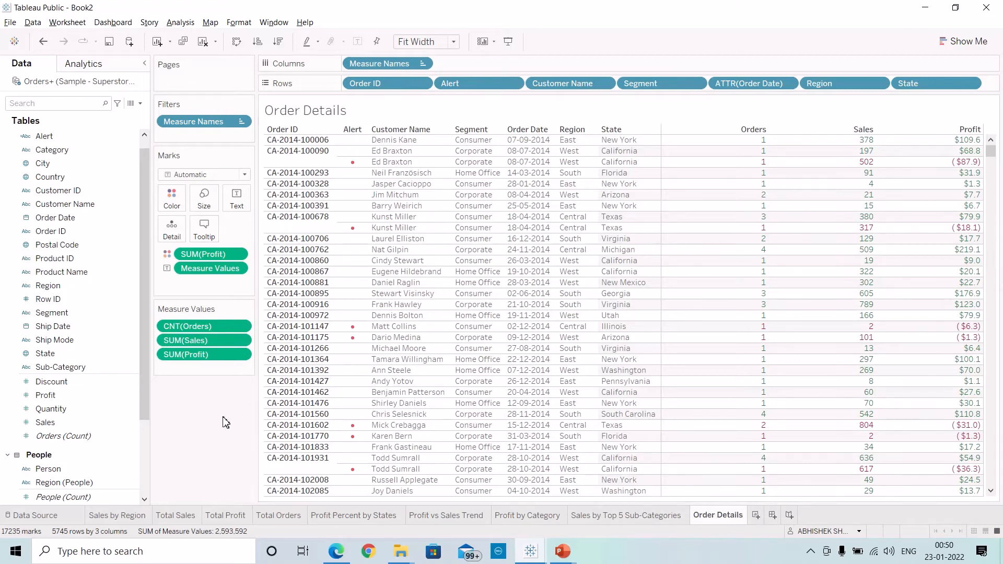
{"action": "right_click", "coordinate": [328, 116]}
{"action": "left_click", "coordinate": [364, 123]}
{"action": "triple_click", "coordinate": [454, 228]}
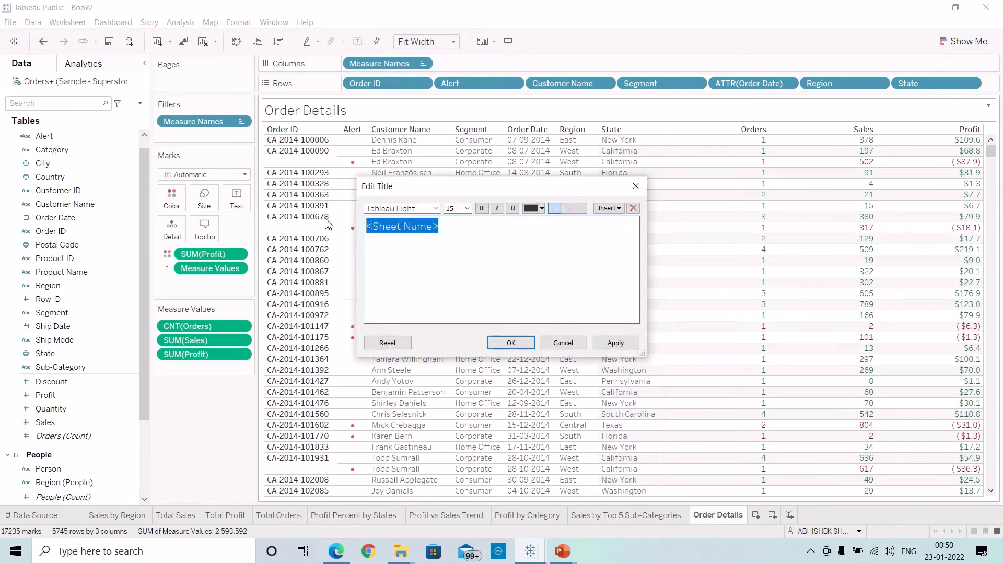
{"action": "left_click", "coordinate": [467, 209]}
{"action": "left_click", "coordinate": [460, 235]}
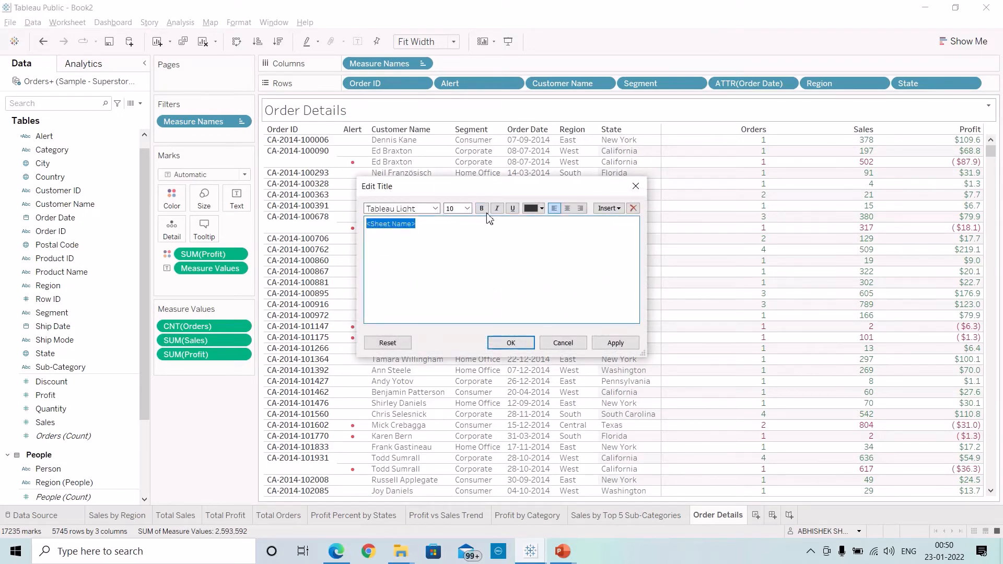
{"action": "left_click", "coordinate": [482, 209]}
{"action": "left_click", "coordinate": [541, 208]}
{"action": "left_click", "coordinate": [532, 242]}
{"action": "left_click", "coordinate": [511, 343]}
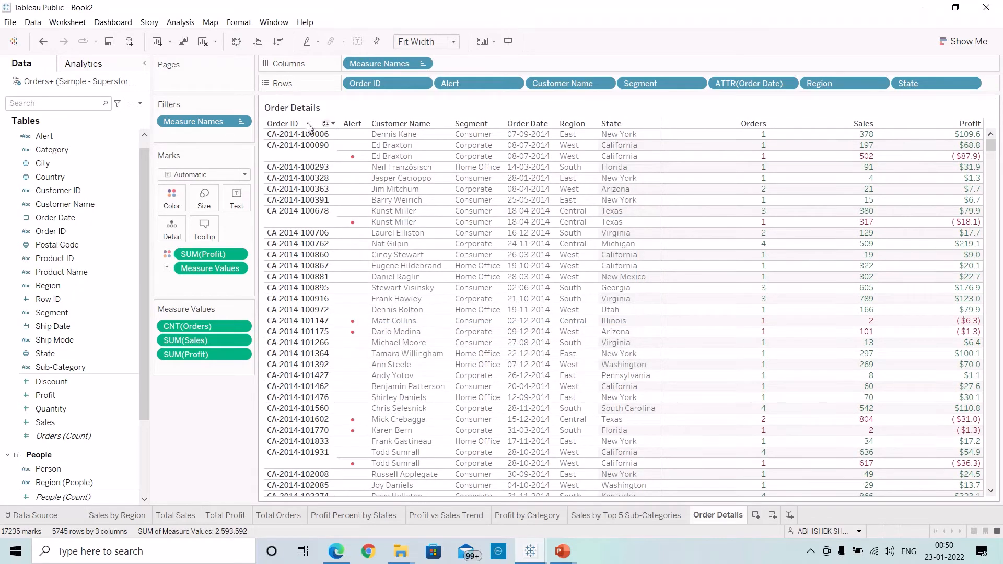
Turn off tooltips, command buttons and selection by category in the Order Details sheet's tooltip settings.
{"action": "left_click", "coordinate": [205, 230]}
{"action": "left_click", "coordinate": [369, 318]}
{"action": "left_click", "coordinate": [368, 332]}
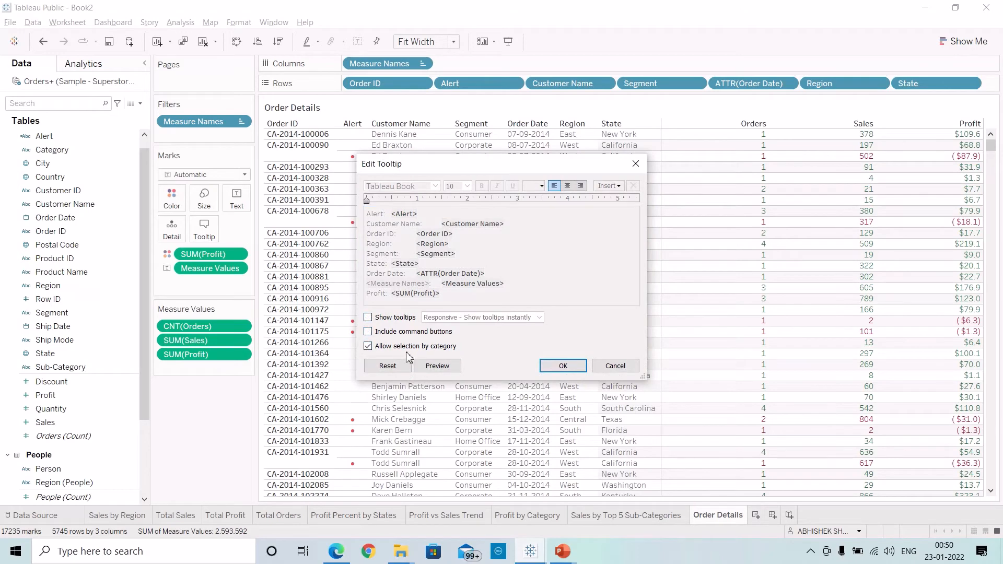
{"action": "left_click", "coordinate": [370, 346]}
{"action": "left_click", "coordinate": [568, 368]}
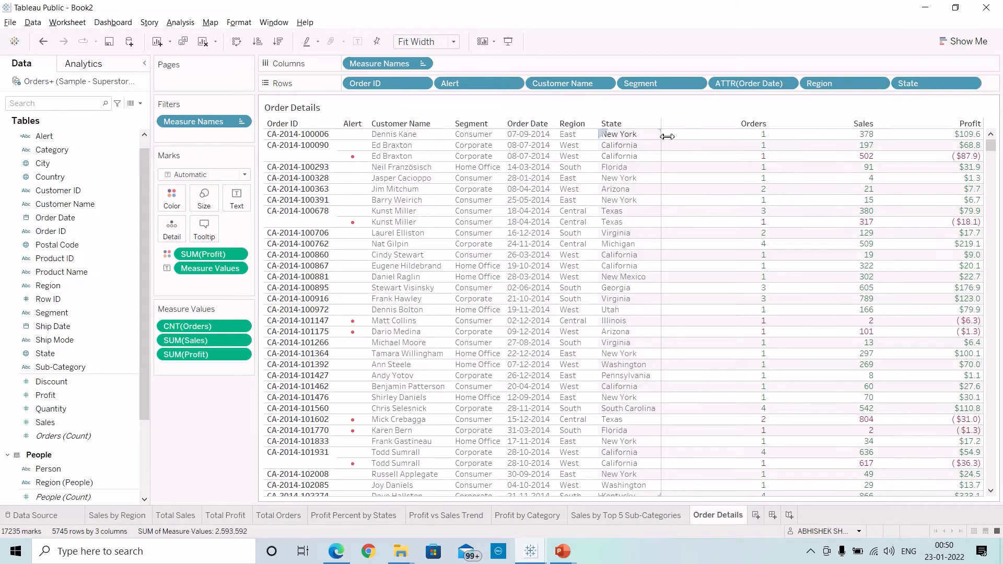
Widen the State, Region, Order Date and Segment columns of the Order Details table.
{"action": "left_click_drag", "start_coordinate": [661, 136], "coordinate": [678, 137]}
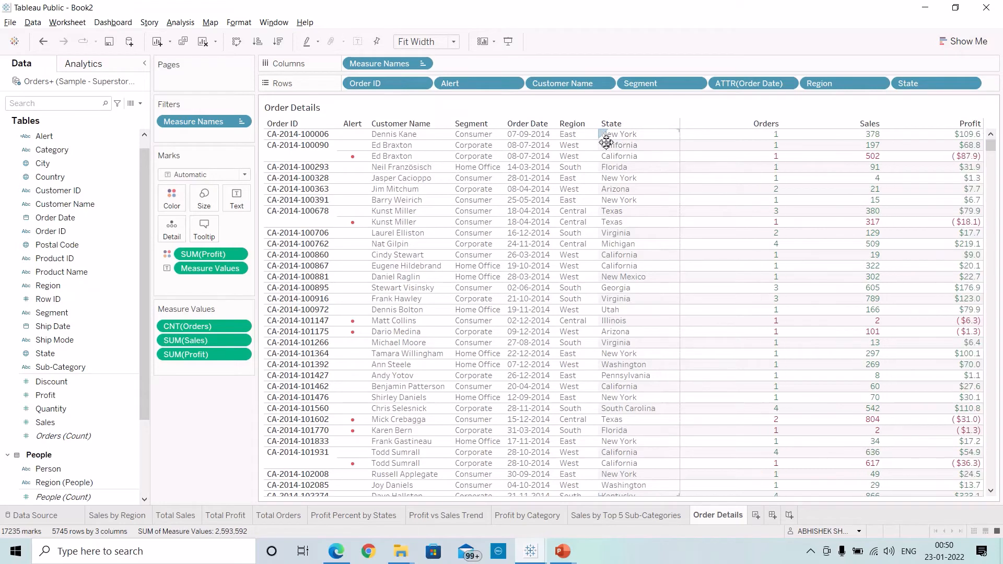
{"action": "left_click_drag", "start_coordinate": [606, 142], "coordinate": [633, 136]}
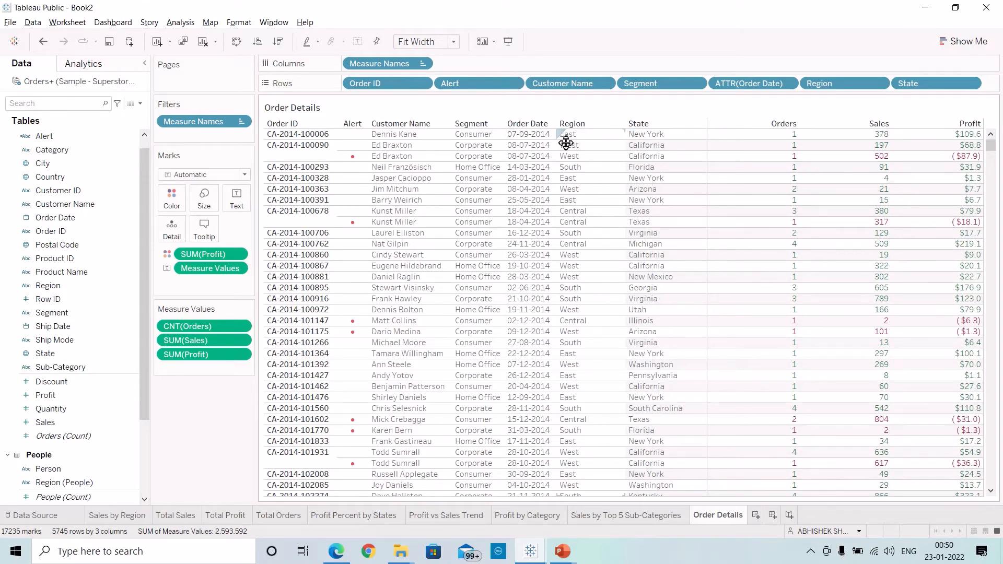
{"action": "left_click_drag", "start_coordinate": [563, 142], "coordinate": [574, 137]}
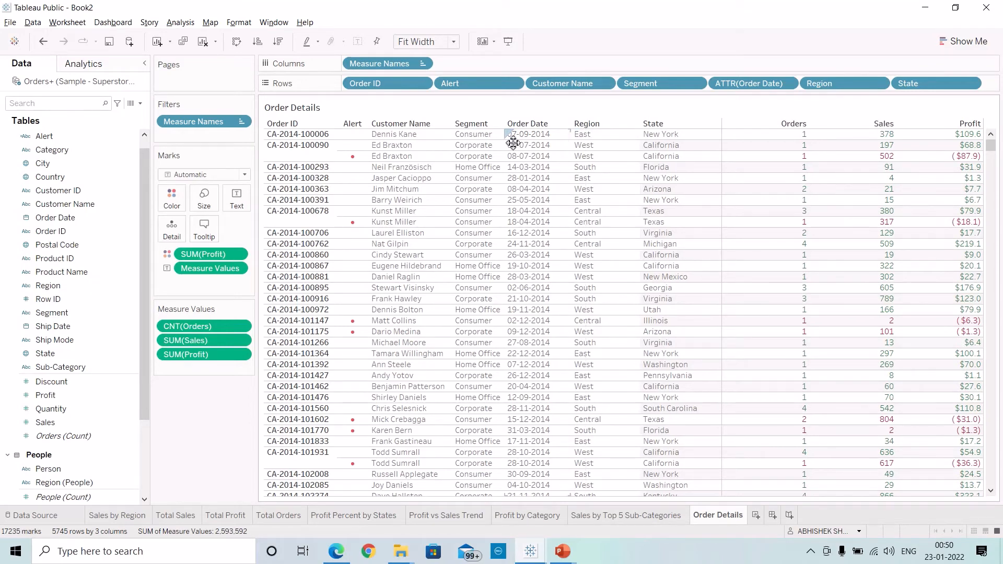
{"action": "left_click_drag", "start_coordinate": [507, 137], "coordinate": [539, 139]}
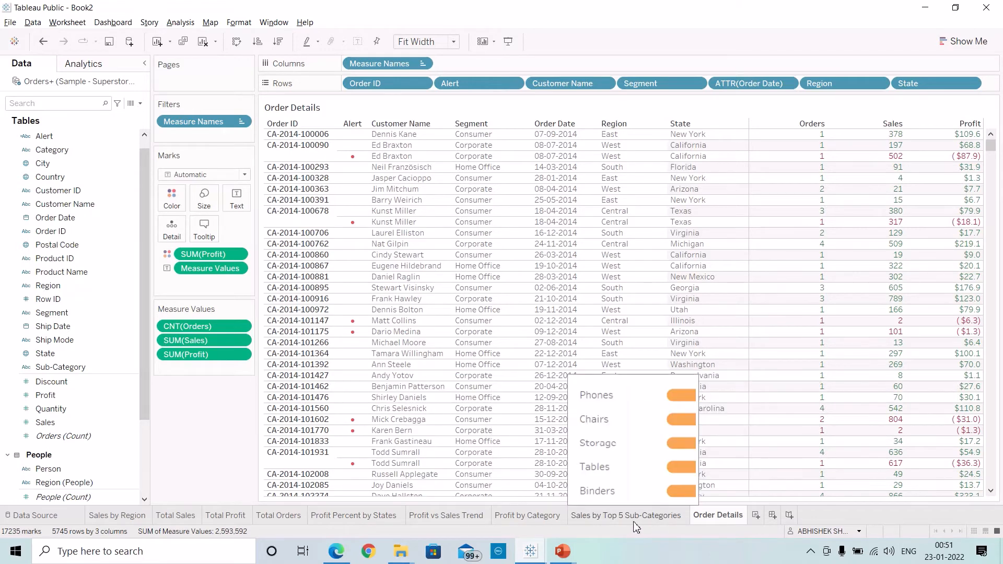
Create a new dashboard and set its size to Automatic.
{"action": "left_click", "coordinate": [773, 516]}
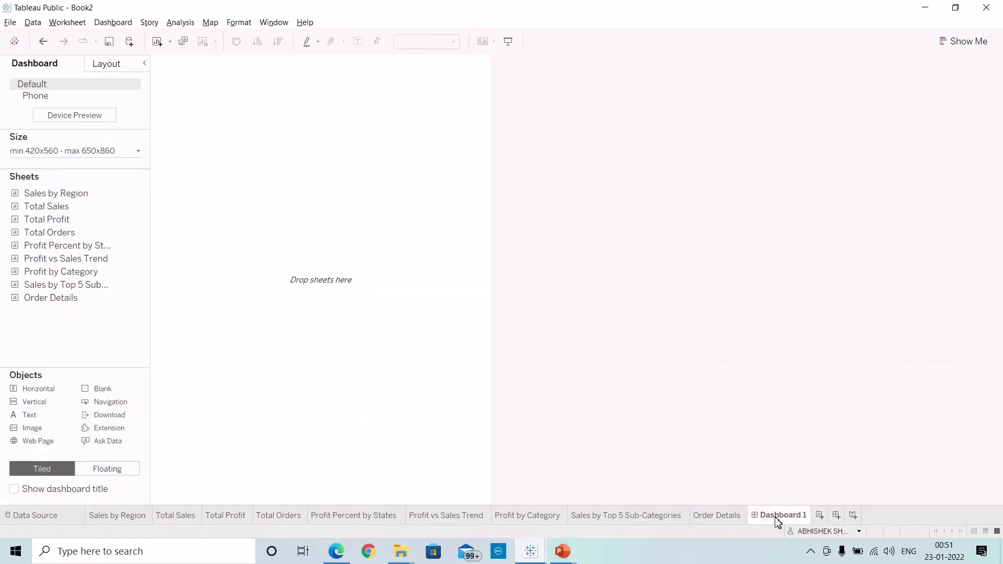
{"action": "left_click", "coordinate": [74, 153]}
{"action": "left_click", "coordinate": [70, 174]}
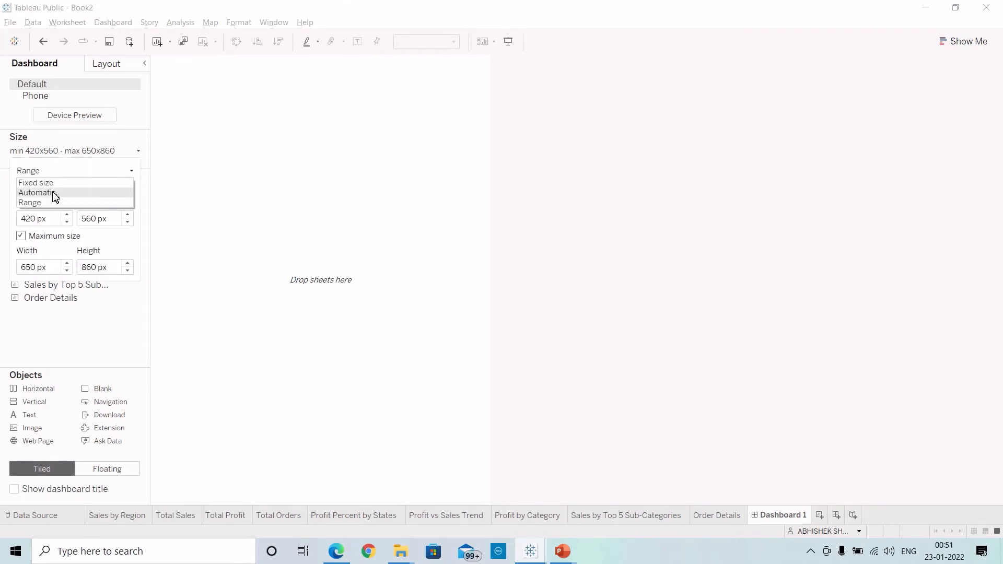
{"action": "left_click", "coordinate": [54, 192]}
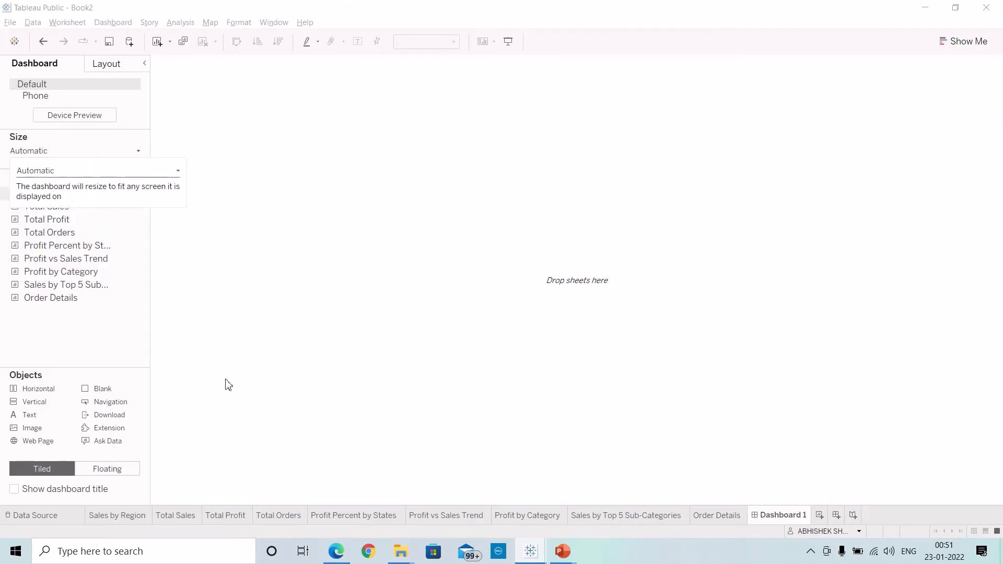
{"action": "left_click", "coordinate": [323, 257]}
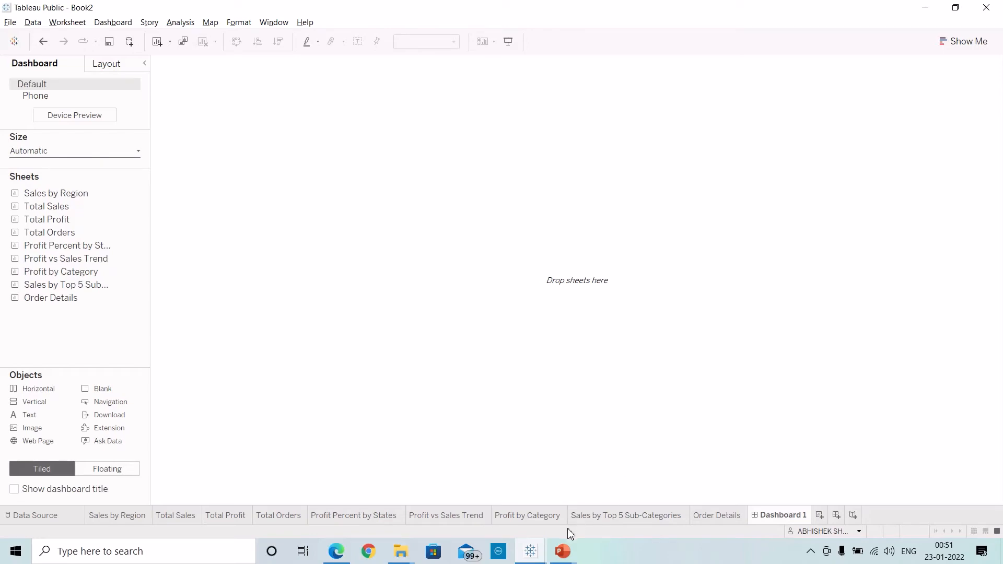
Review the Sales Dashboard in the SuperStore Sales Dashboard workbook and switch to the PowerPoint slide with the rounded card layout.
{"action": "mouse_move", "coordinate": [530, 551]}
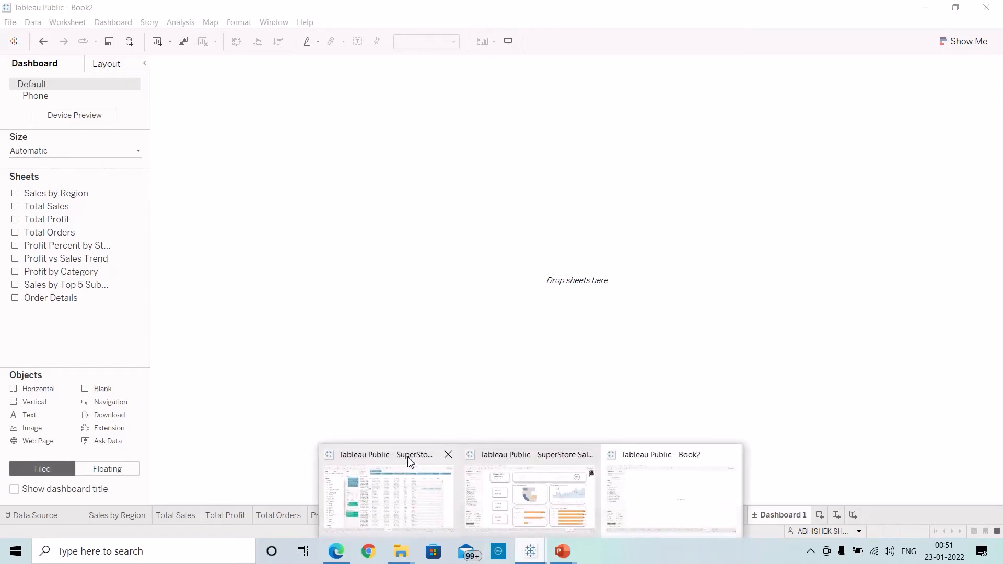
{"action": "mouse_move", "coordinate": [450, 458]}
{"action": "left_click", "coordinate": [372, 458]}
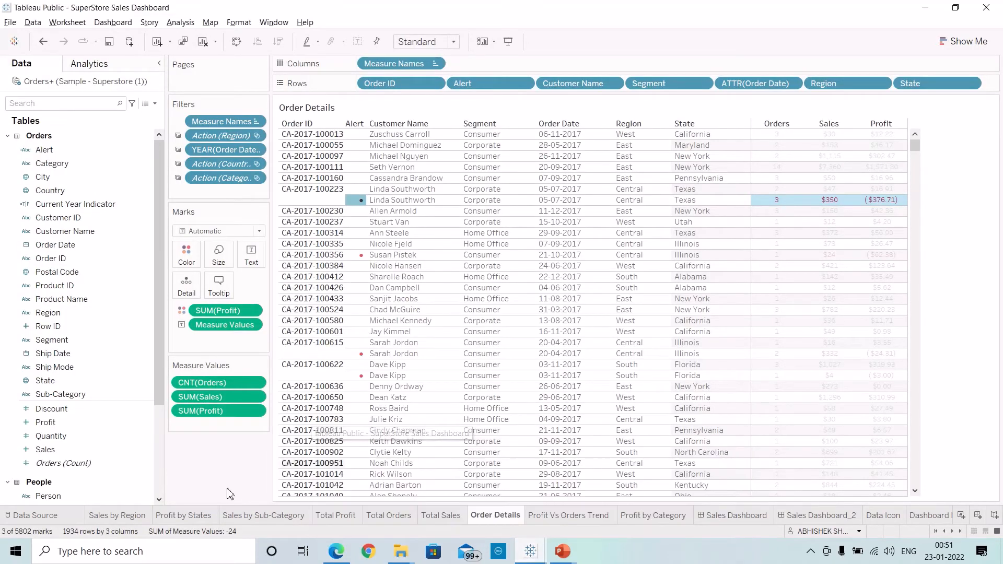
{"action": "left_click", "coordinate": [802, 517]}
{"action": "left_click", "coordinate": [711, 519]}
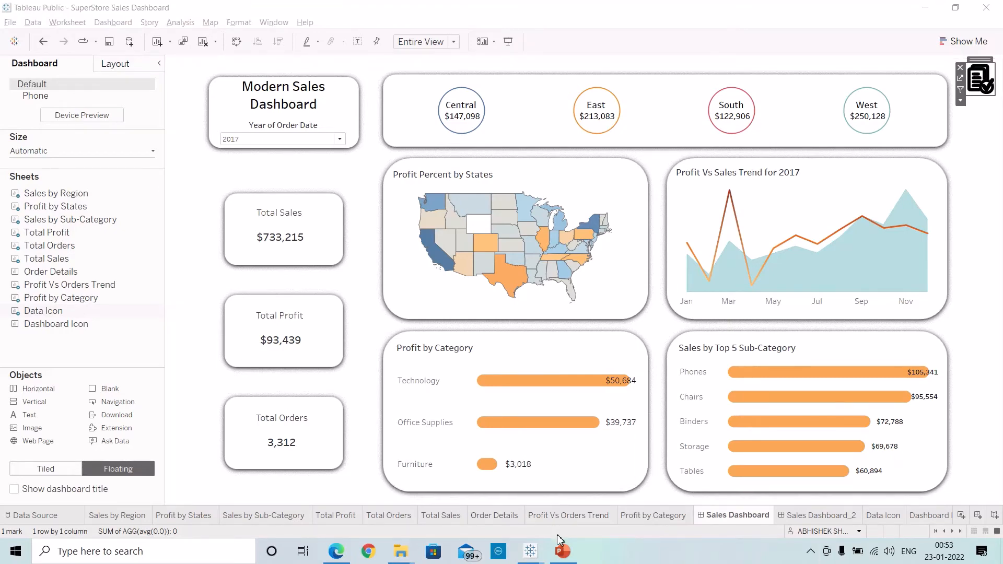
{"action": "left_click", "coordinate": [562, 550]}
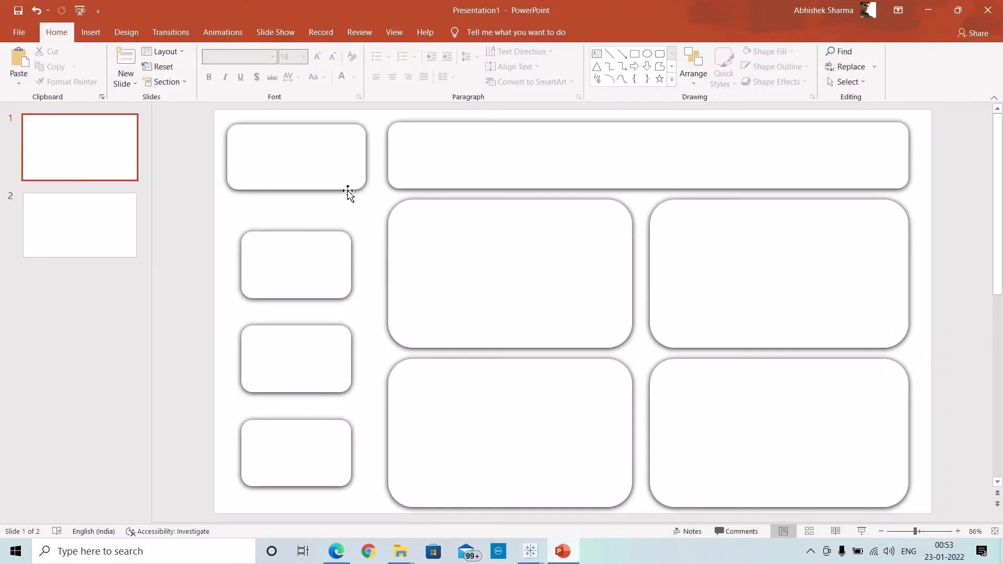
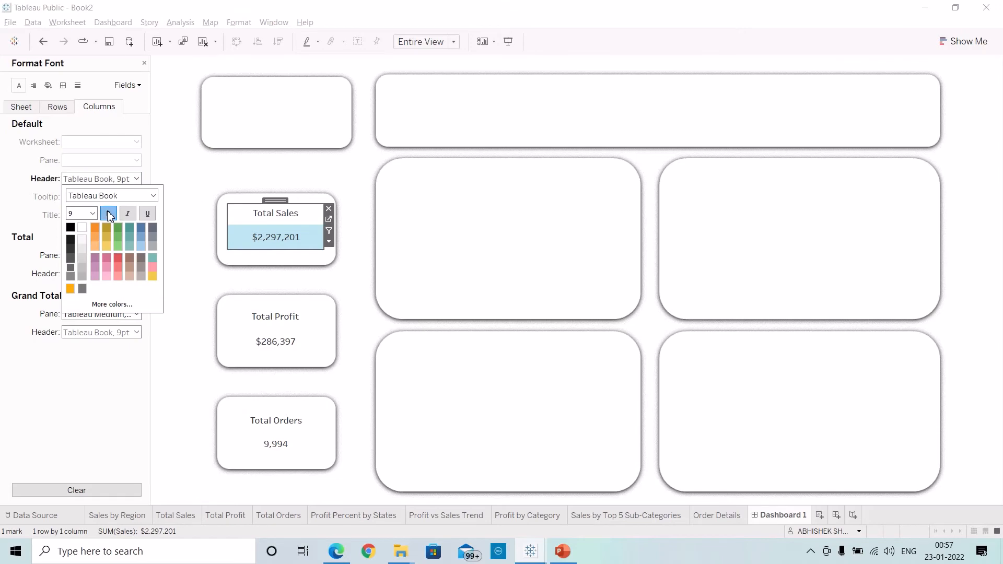
Make the Total Sales column header font bold and set its row header font to size 10, bold.
{"action": "left_click", "coordinate": [108, 213]}
{"action": "left_click", "coordinate": [58, 107]}
{"action": "left_click", "coordinate": [131, 181]}
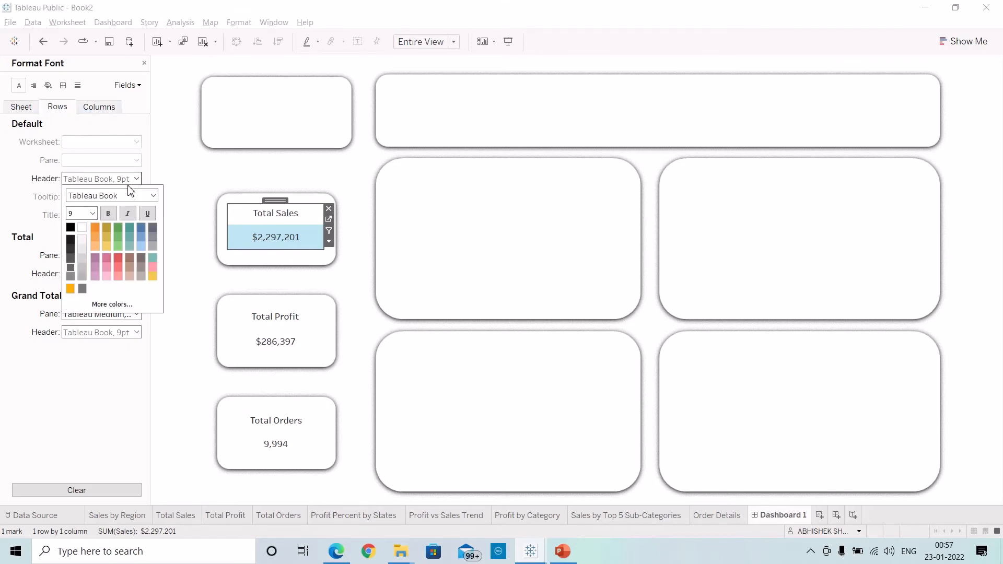
{"action": "left_click", "coordinate": [86, 213]}
{"action": "left_click", "coordinate": [84, 246]}
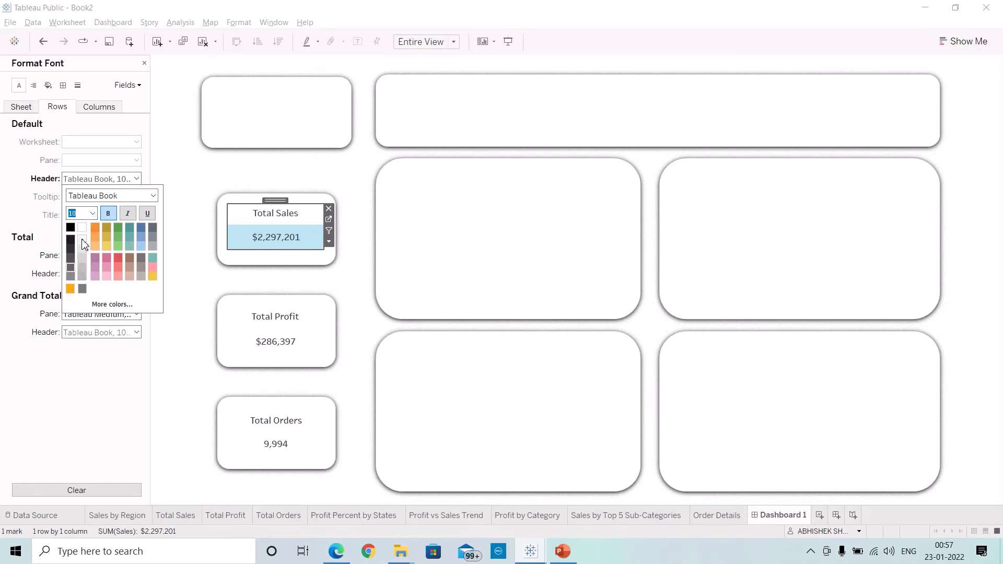
Set the Total Sales worksheet font to size 10, bold and black, and close the font formatting.
{"action": "left_click", "coordinate": [30, 108]}
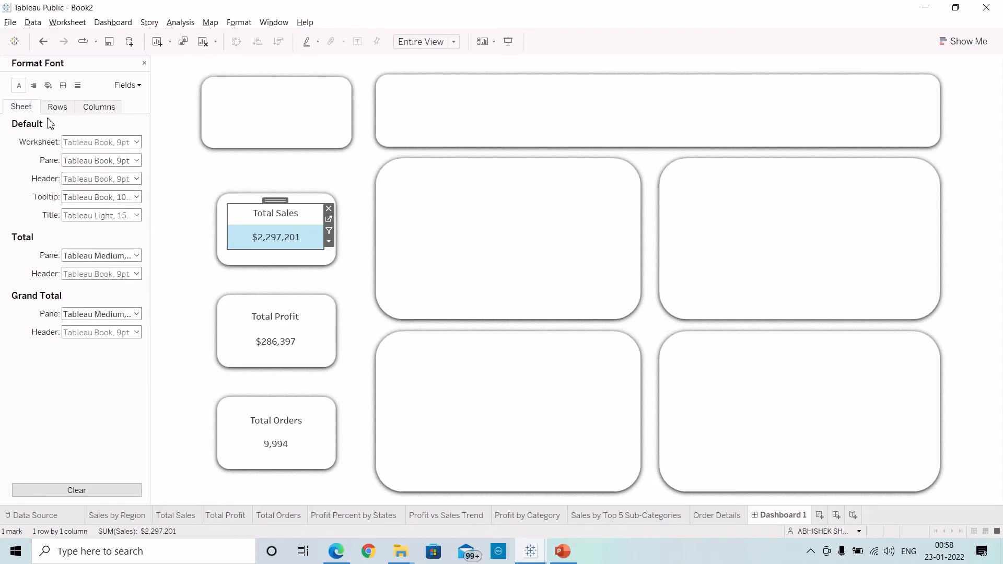
{"action": "left_click", "coordinate": [134, 143]}
{"action": "left_click", "coordinate": [93, 177]}
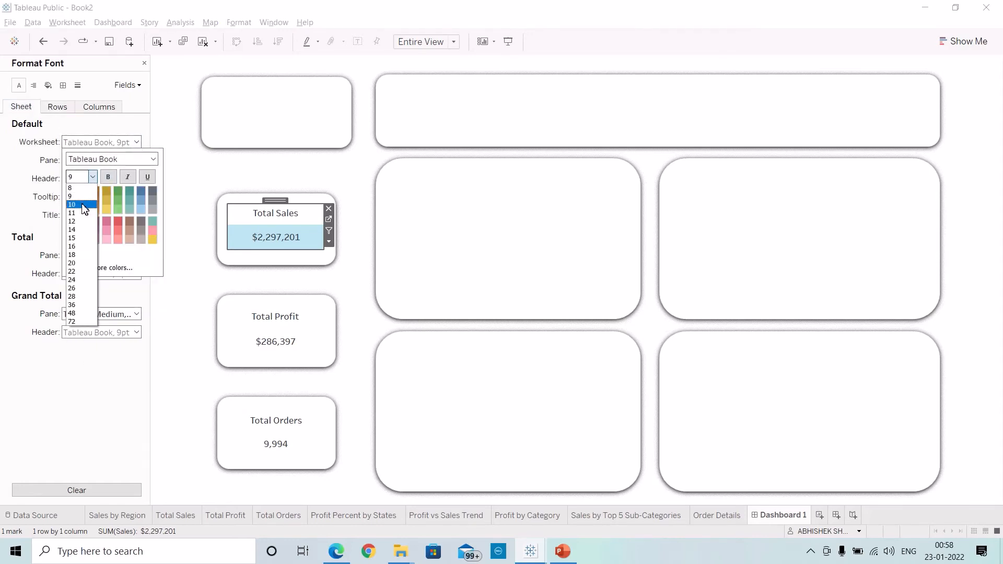
{"action": "left_click", "coordinate": [85, 208]}
{"action": "left_click", "coordinate": [107, 180]}
{"action": "left_click", "coordinate": [70, 191]}
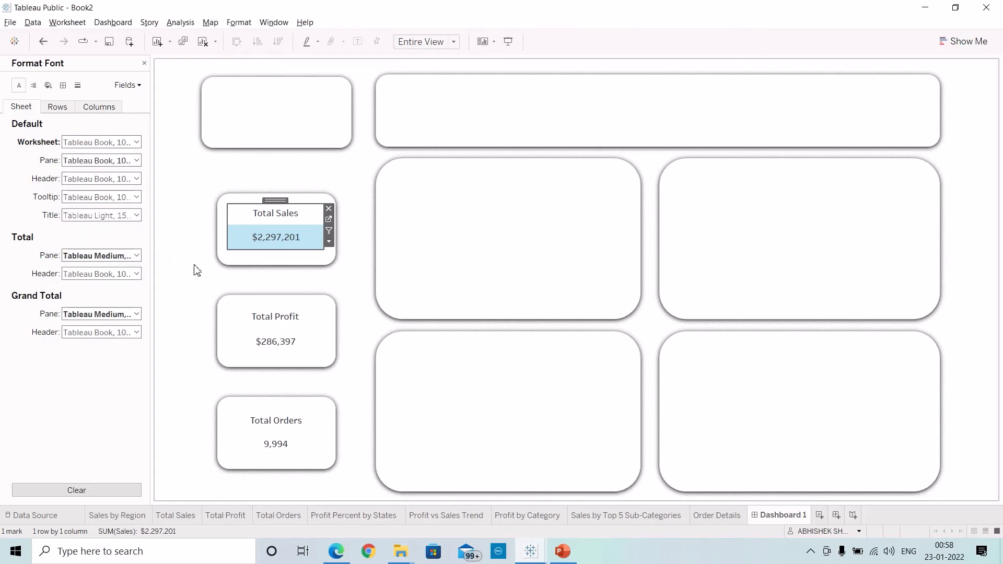
{"action": "left_click", "coordinate": [213, 280]}
{"action": "left_click", "coordinate": [270, 241]}
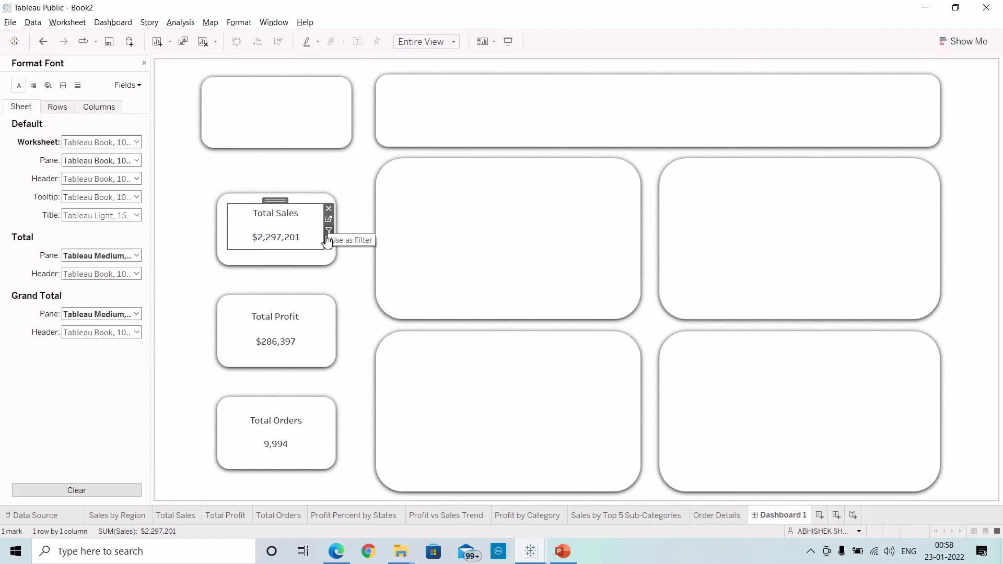
{"action": "left_click", "coordinate": [280, 293]}
{"action": "left_click", "coordinate": [143, 65]}
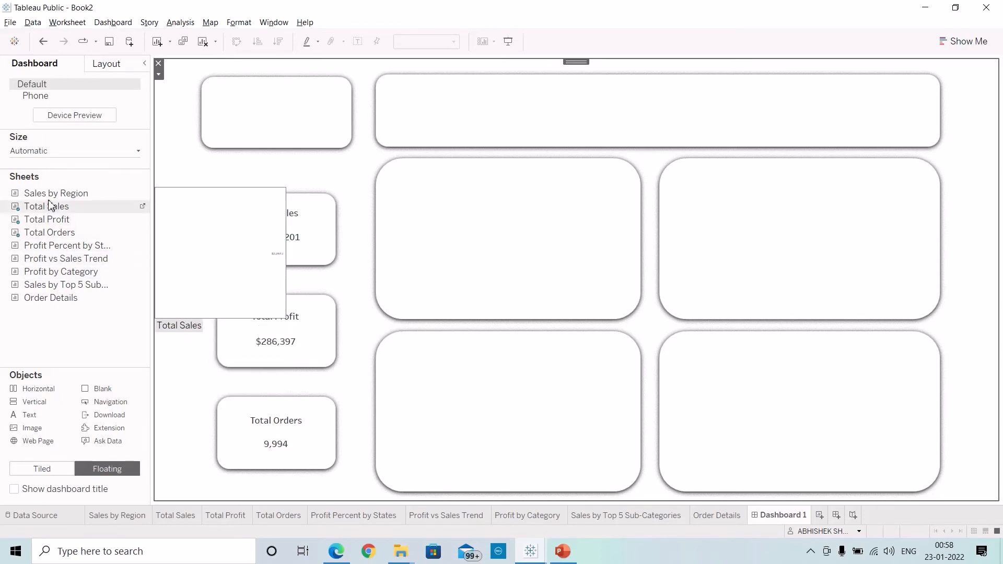
Place the Sales by Region sheet as a floating object over the dashboard's wide upper card and hide its title.
{"action": "left_click_drag", "start_coordinate": [48, 194], "coordinate": [424, 85]}
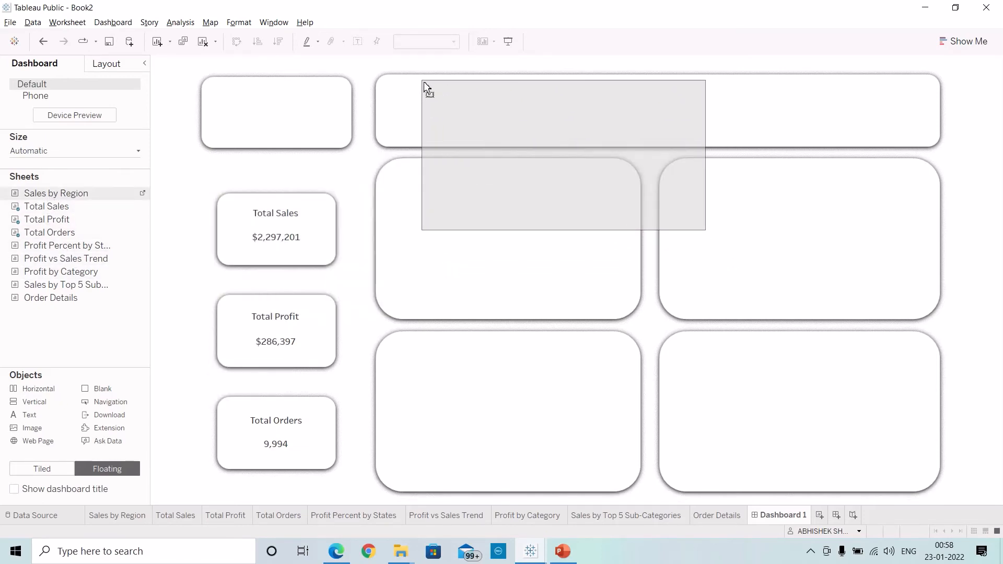
{"action": "left_click_drag", "start_coordinate": [470, 140], "coordinate": [470, 140]}
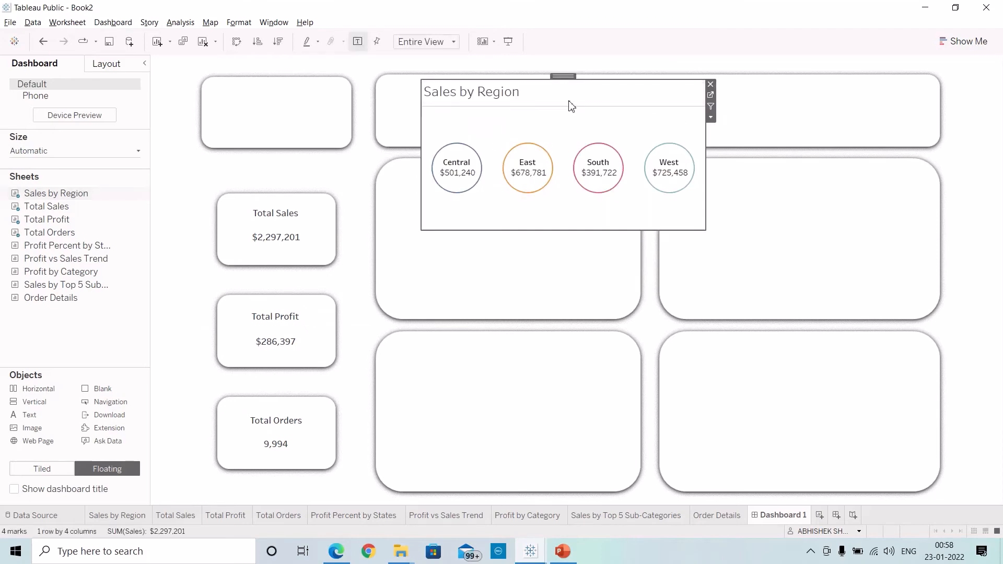
{"action": "right_click", "coordinate": [484, 99]}
{"action": "left_click", "coordinate": [508, 127]}
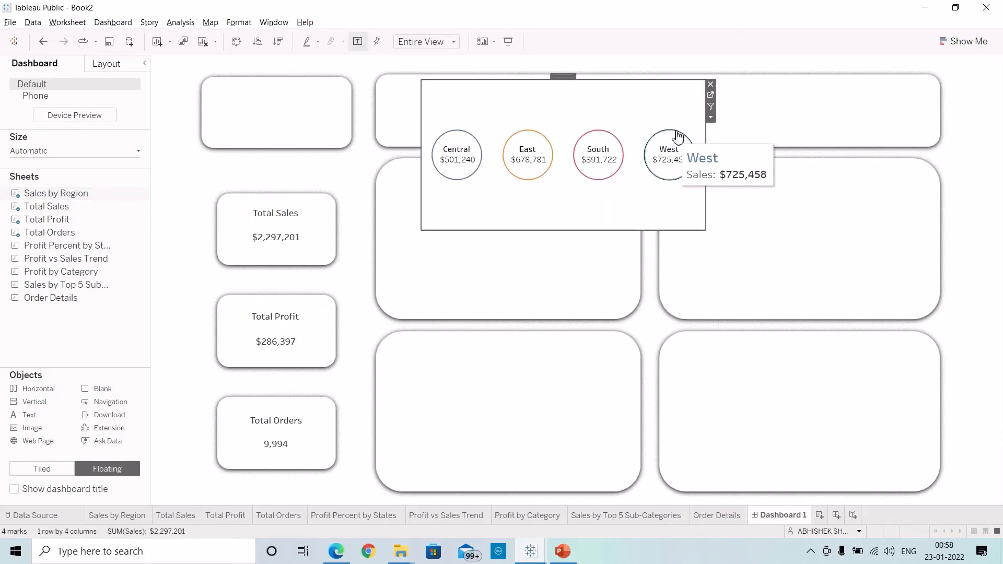
Resize the Sales by Region object to fill the wide upper card so all four region circles fit inside.
{"action": "left_click_drag", "start_coordinate": [705, 137], "coordinate": [927, 127]}
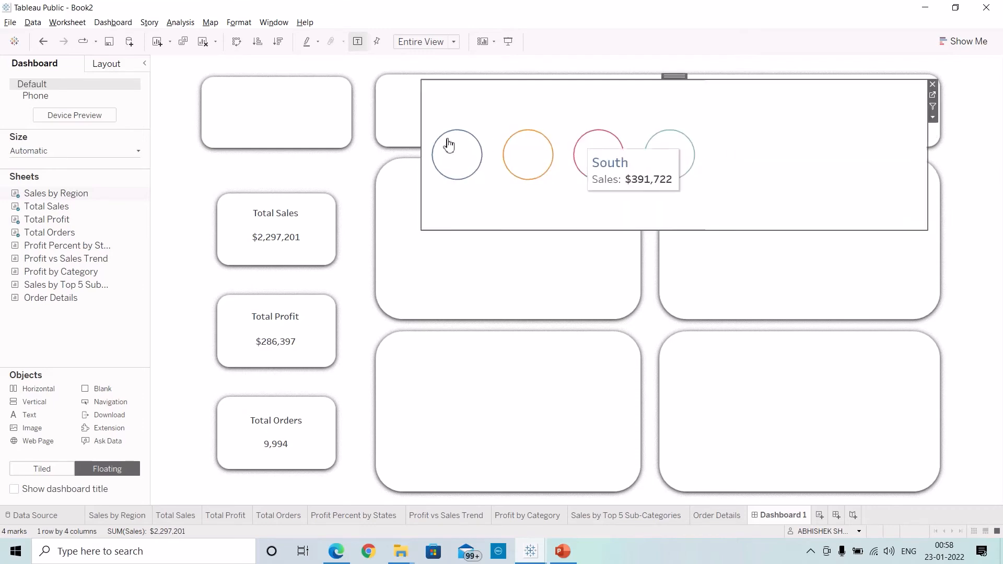
{"action": "left_click_drag", "start_coordinate": [428, 120], "coordinate": [382, 121]}
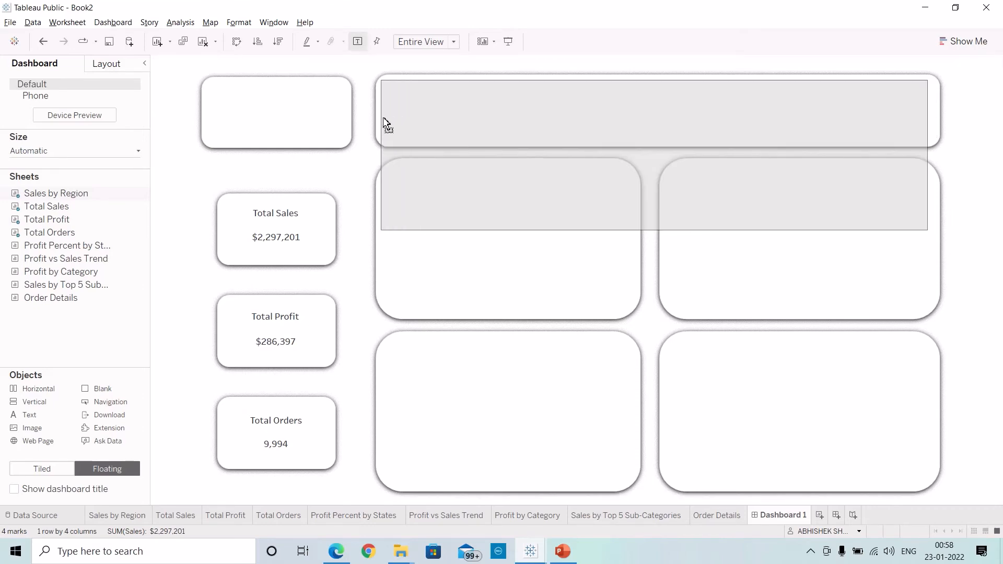
{"action": "left_click_drag", "start_coordinate": [658, 236], "coordinate": [645, 146]}
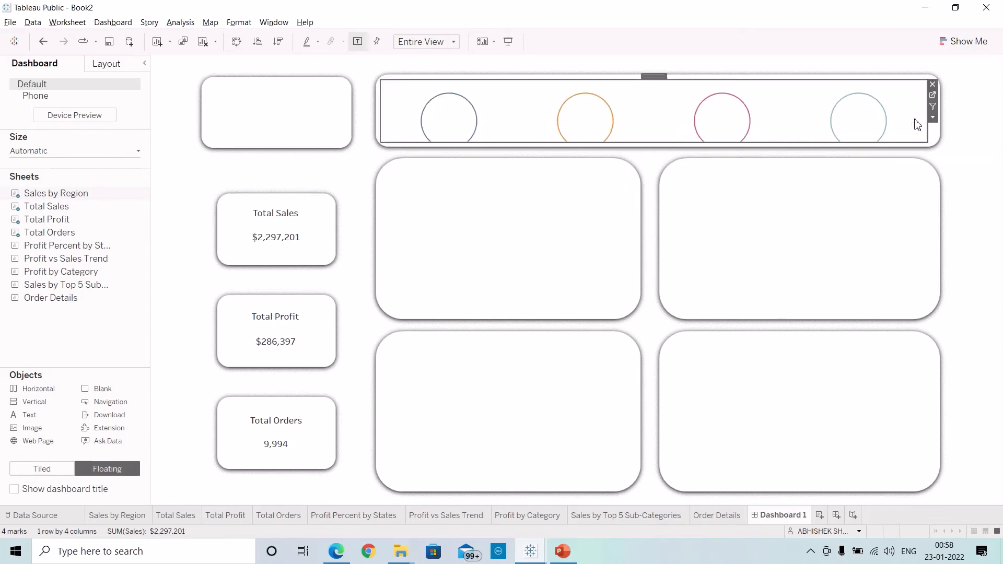
{"action": "left_click_drag", "start_coordinate": [930, 115], "coordinate": [930, 116]}
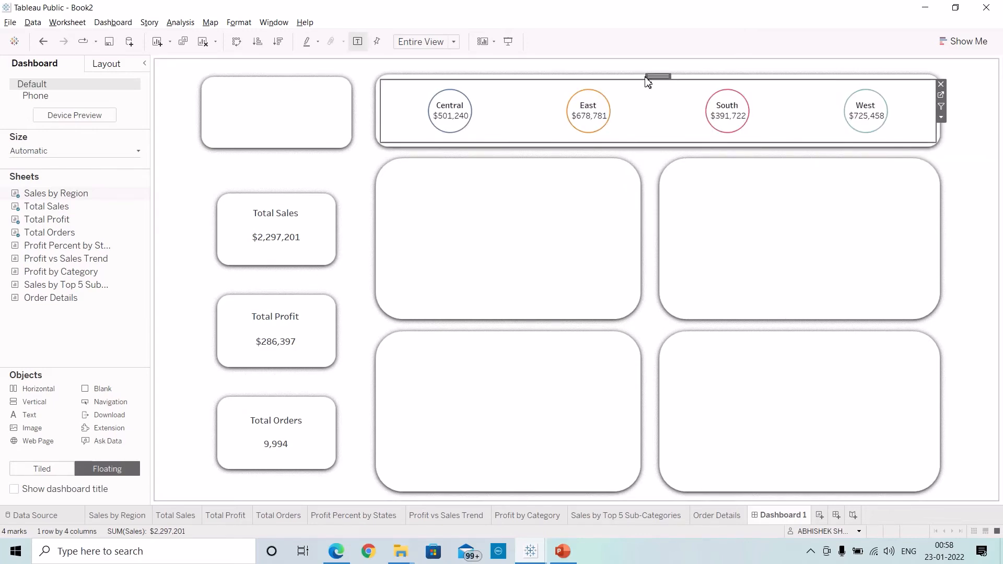
{"action": "left_click_drag", "start_coordinate": [646, 85], "coordinate": [646, 81]}
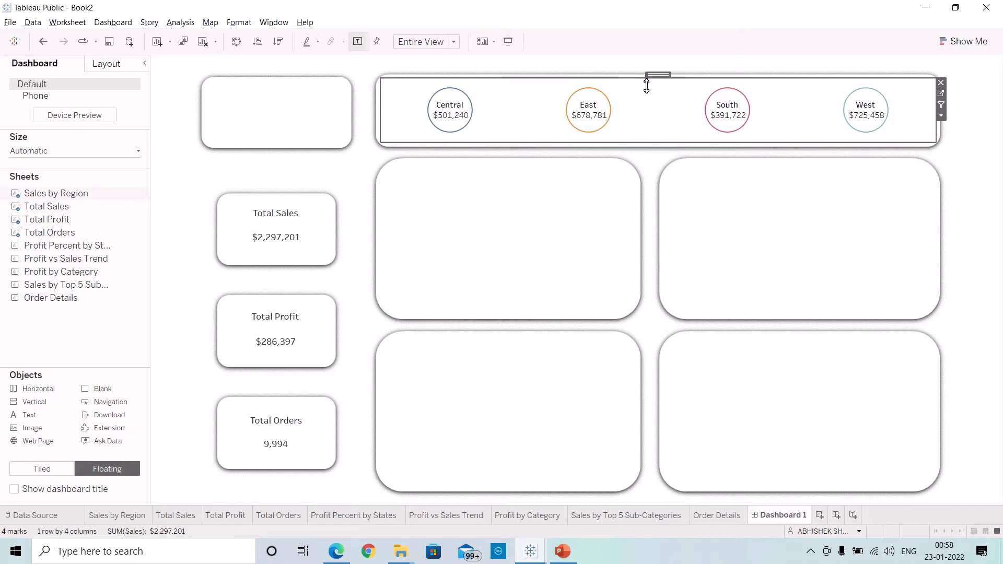
{"action": "left_click", "coordinate": [966, 120]}
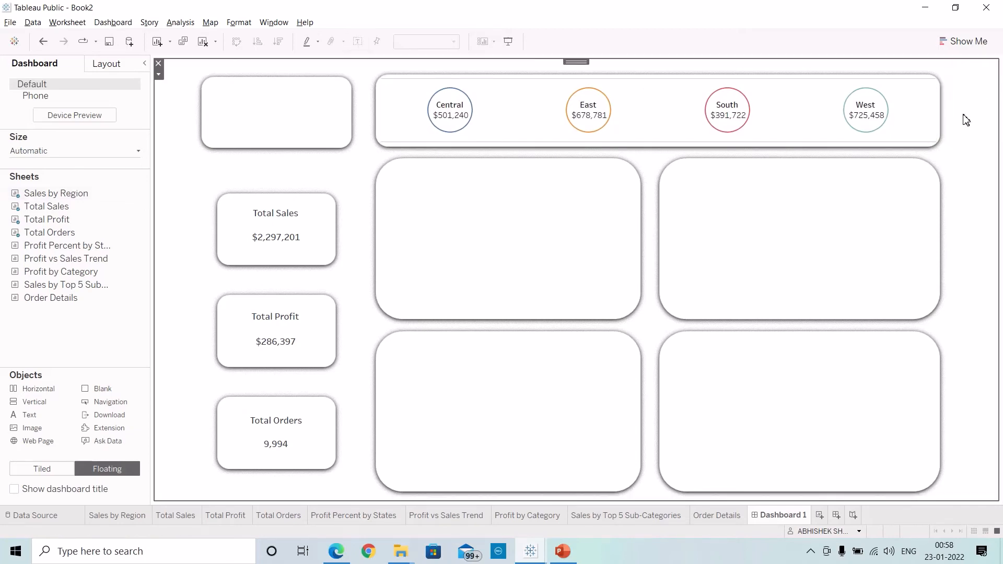
Set the Sales by Region sheet's row divider pane border to None and close the border formatting.
{"action": "left_click", "coordinate": [492, 116]}
{"action": "right_click", "coordinate": [497, 97]}
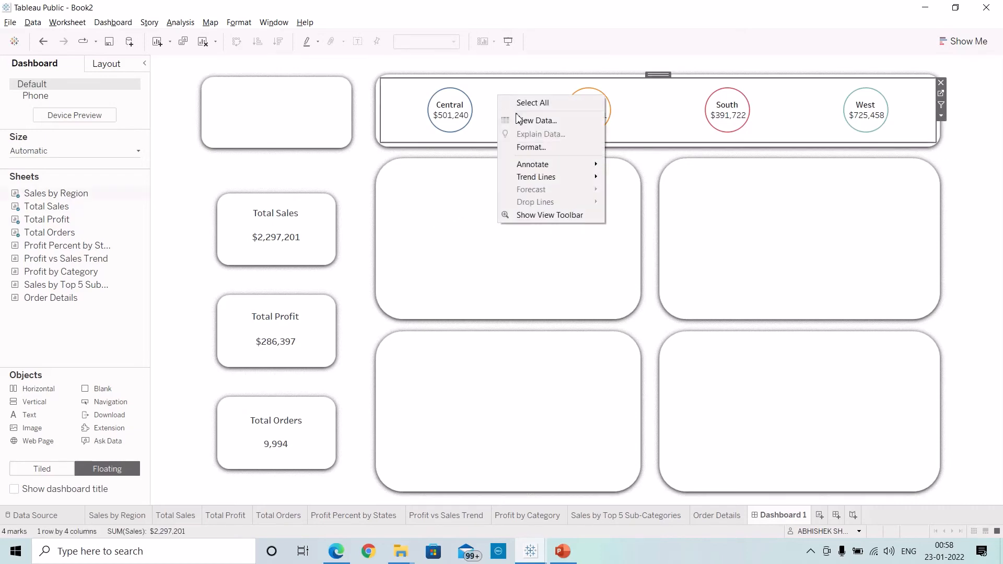
{"action": "left_click", "coordinate": [528, 147]}
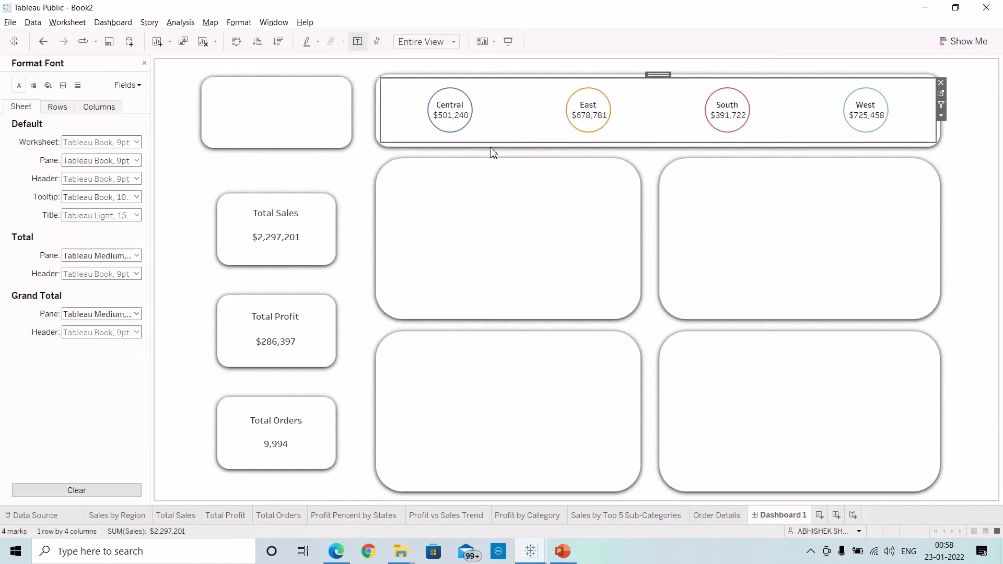
{"action": "left_click", "coordinate": [62, 85]}
{"action": "left_click", "coordinate": [92, 336]}
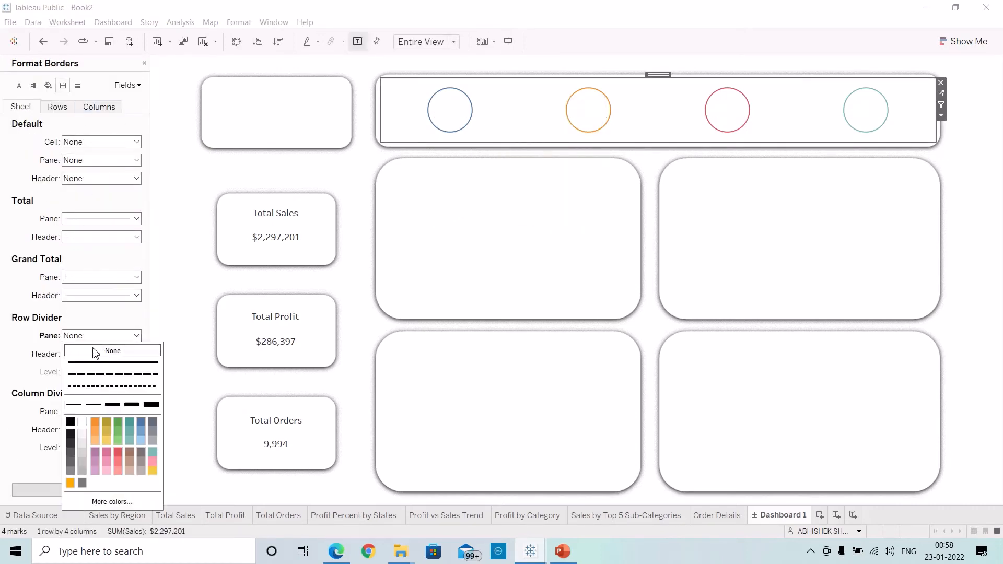
{"action": "left_click", "coordinate": [96, 351]}
{"action": "left_click", "coordinate": [86, 354]}
{"action": "left_click", "coordinate": [83, 369]}
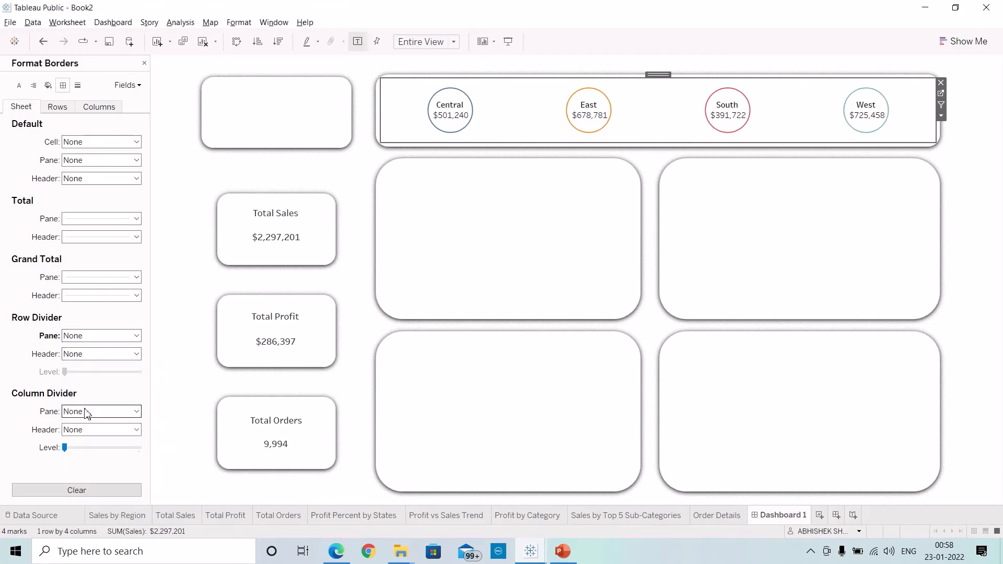
{"action": "left_click", "coordinate": [87, 414]}
{"action": "left_click", "coordinate": [11, 402]}
{"action": "left_click", "coordinate": [385, 160]}
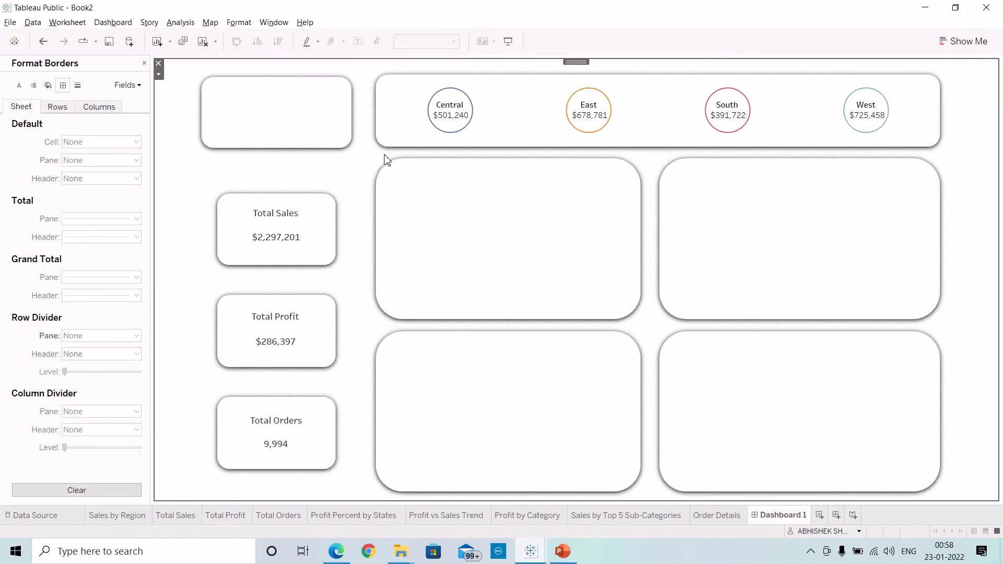
{"action": "left_click", "coordinate": [146, 63]}
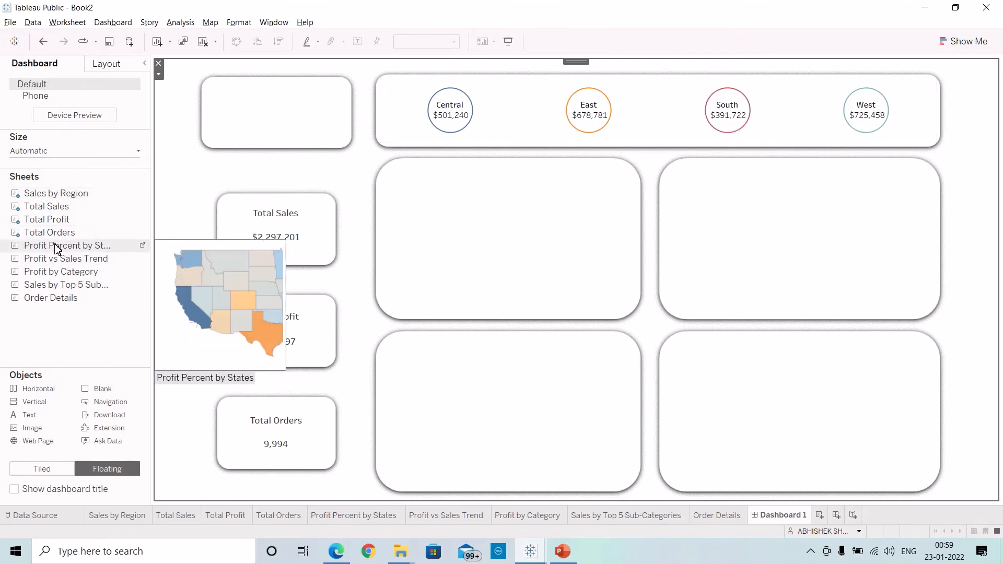
Place the Profit Percent by States sheet as a floating object over the first large card below Sales by Region and shrink it to the card's width.
{"action": "left_click_drag", "start_coordinate": [58, 248], "coordinate": [442, 192]}
{"action": "left_click_drag", "start_coordinate": [530, 171], "coordinate": [527, 166]}
{"action": "left_click_drag", "start_coordinate": [670, 326], "coordinate": [637, 312]}
{"action": "left_click", "coordinate": [638, 206]}
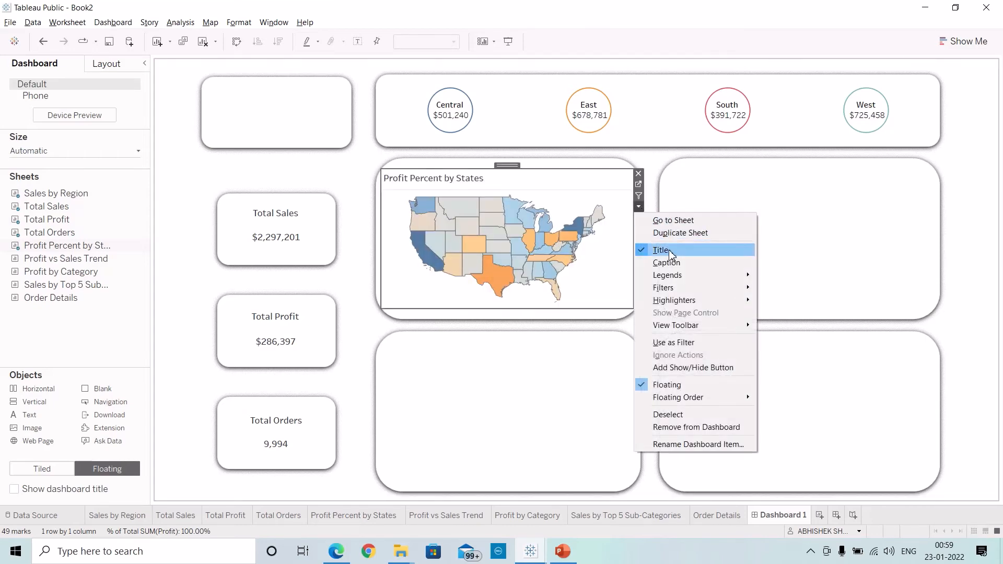
{"action": "left_click", "coordinate": [510, 173]}
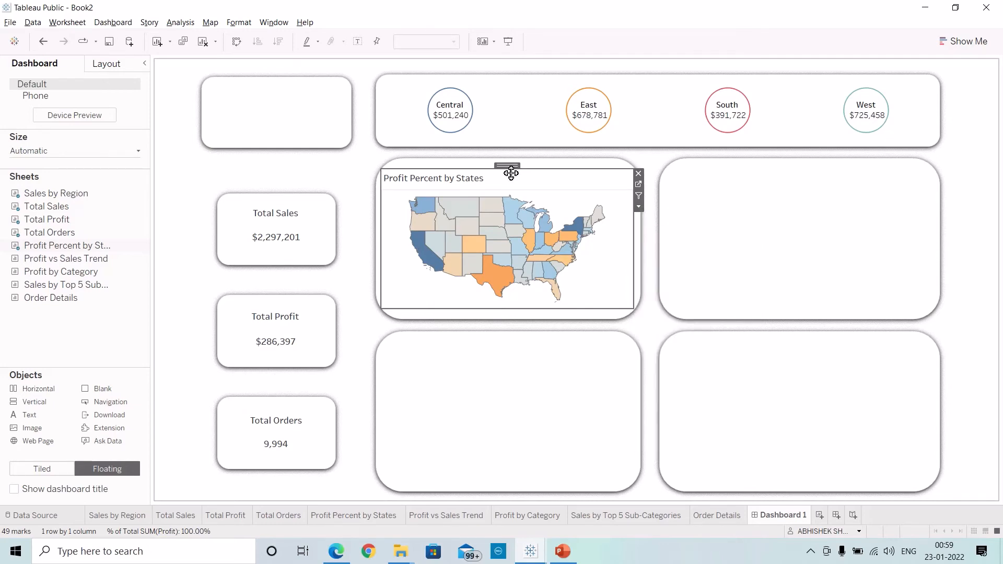
Set the Profit Percent by States title's font size to 9.
{"action": "right_click", "coordinate": [465, 182]}
{"action": "left_click", "coordinate": [485, 186]}
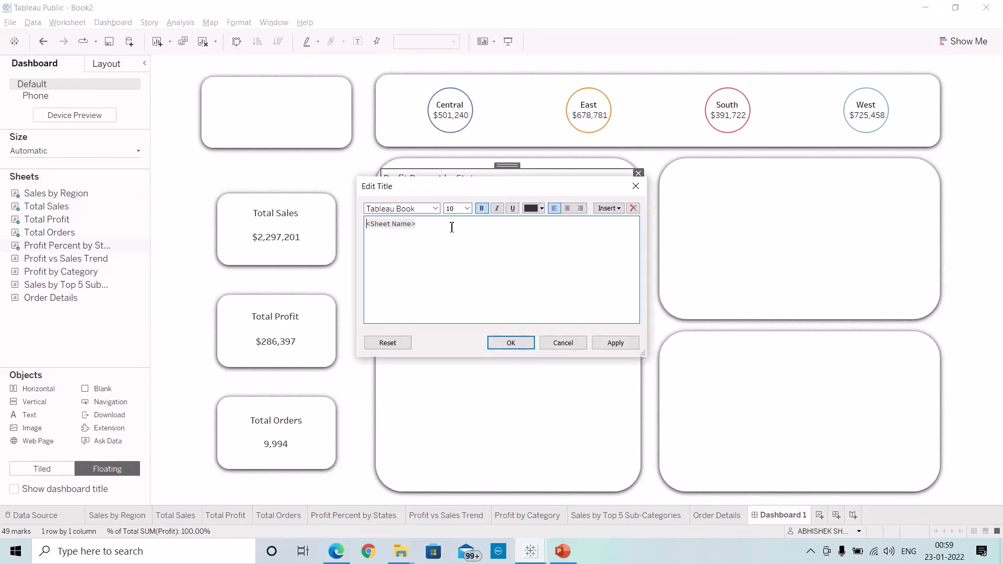
{"action": "left_click_drag", "start_coordinate": [451, 227], "coordinate": [355, 228]}
{"action": "left_click", "coordinate": [466, 209]}
{"action": "left_click", "coordinate": [459, 231]}
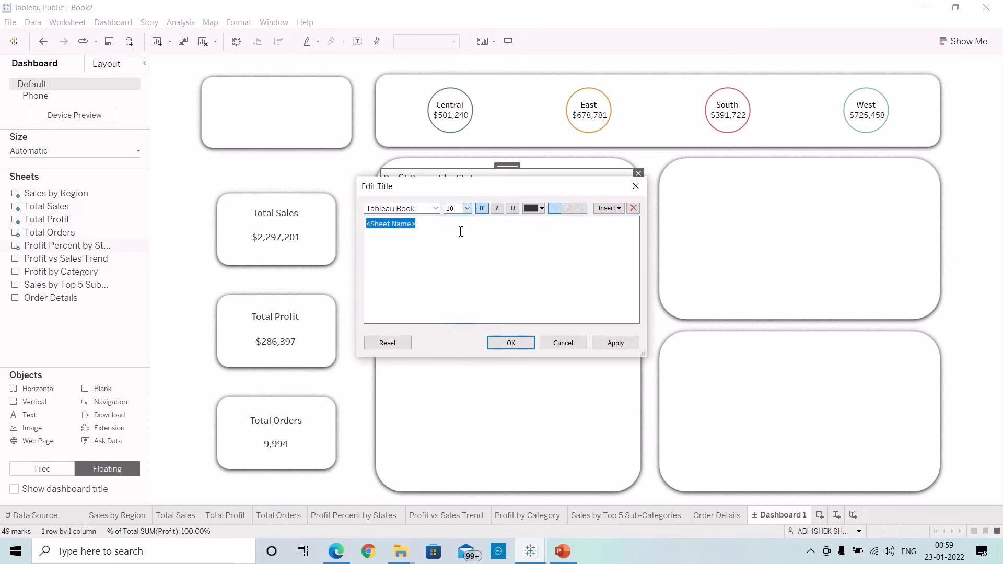
{"action": "left_click", "coordinate": [604, 343]}
{"action": "left_click", "coordinate": [527, 343]}
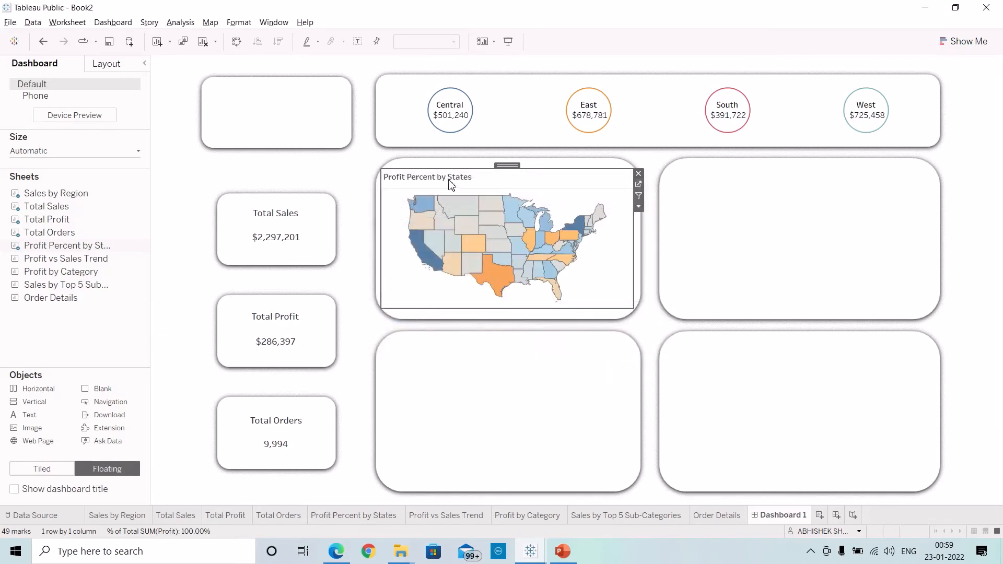
Reposition and resize the Profit Percent by States map so it fits inside its rounded card.
{"action": "left_click_drag", "start_coordinate": [519, 173], "coordinate": [517, 170]}
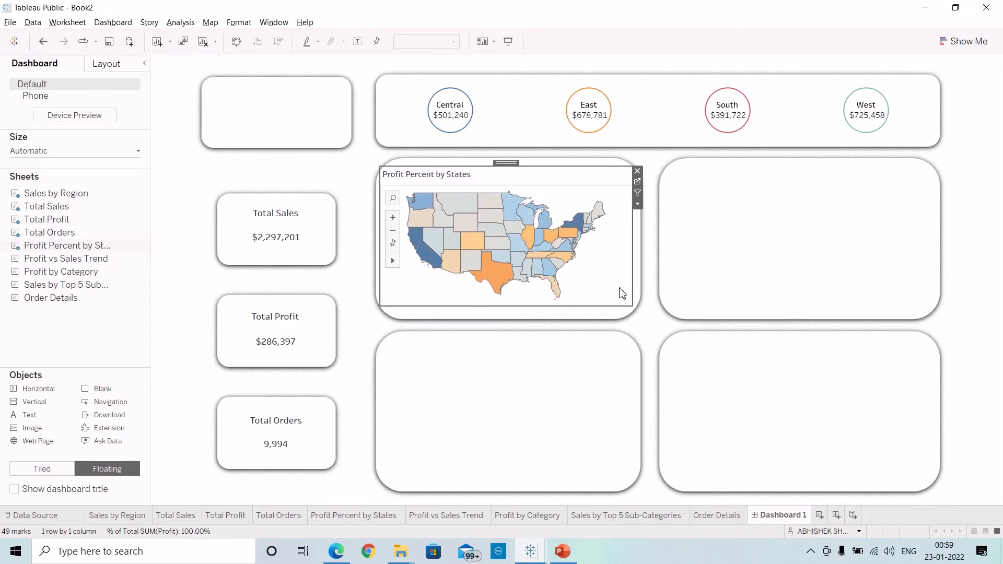
{"action": "left_click_drag", "start_coordinate": [628, 308], "coordinate": [636, 316]}
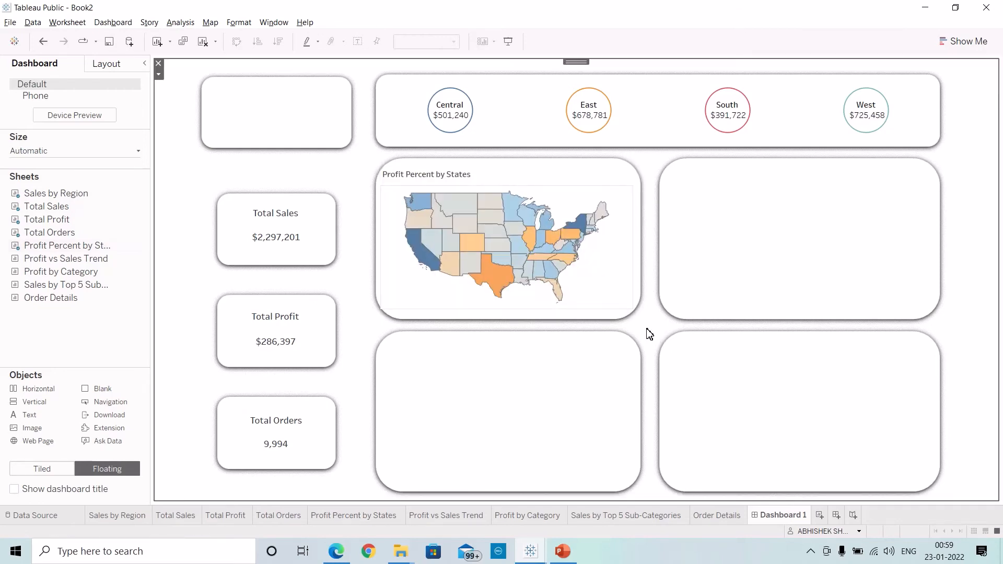
{"action": "left_click", "coordinate": [626, 301]}
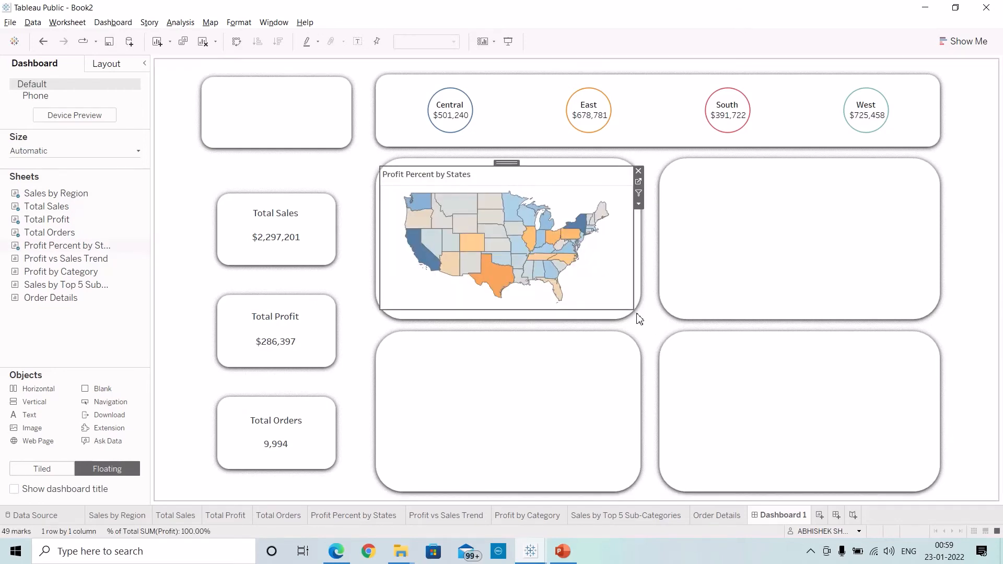
{"action": "left_click_drag", "start_coordinate": [638, 313], "coordinate": [638, 313]}
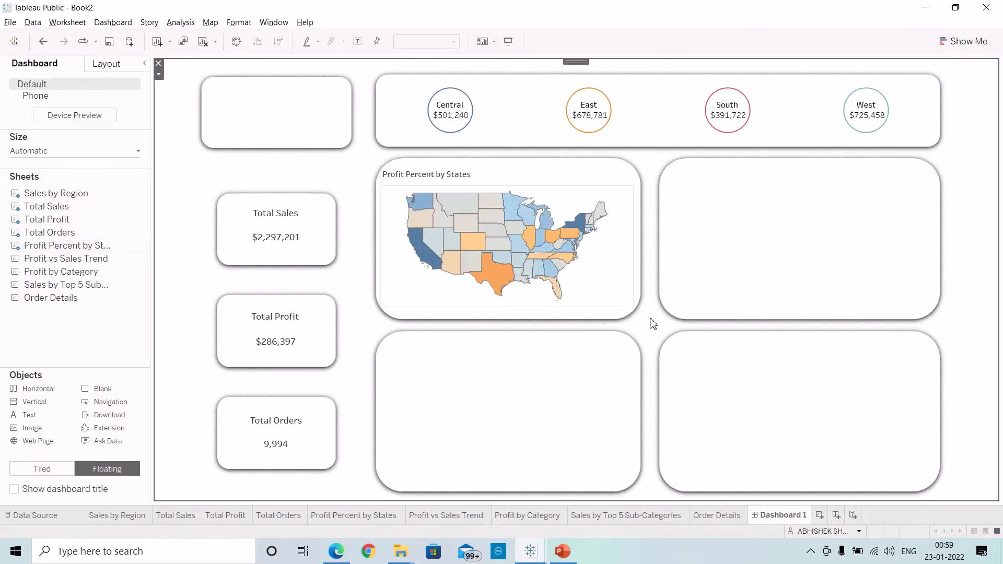
Set the row divider and column divider pane borders of Profit Percent by States to None and close the formatting.
{"action": "right_click", "coordinate": [594, 272]}
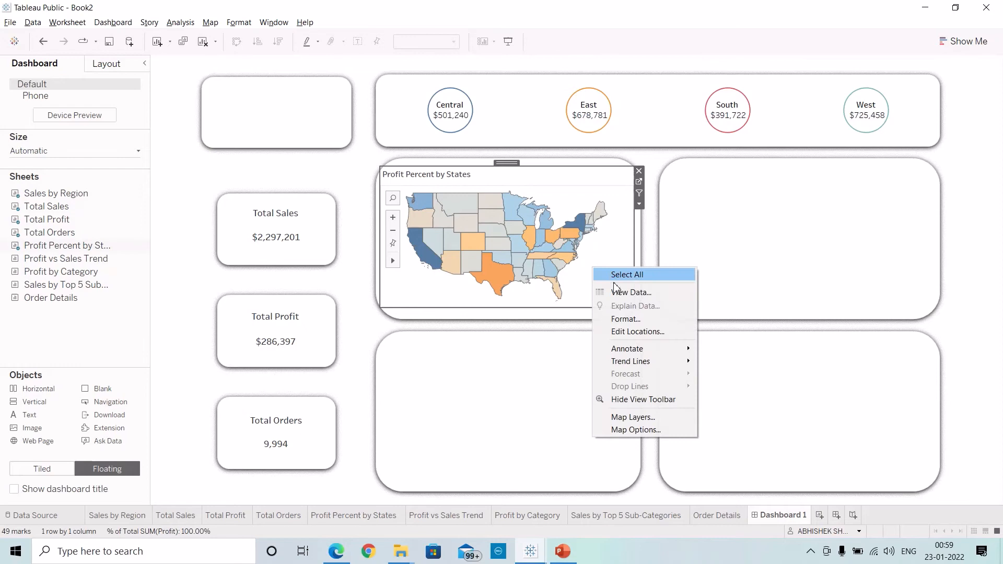
{"action": "left_click", "coordinate": [624, 318]}
{"action": "left_click", "coordinate": [64, 86]}
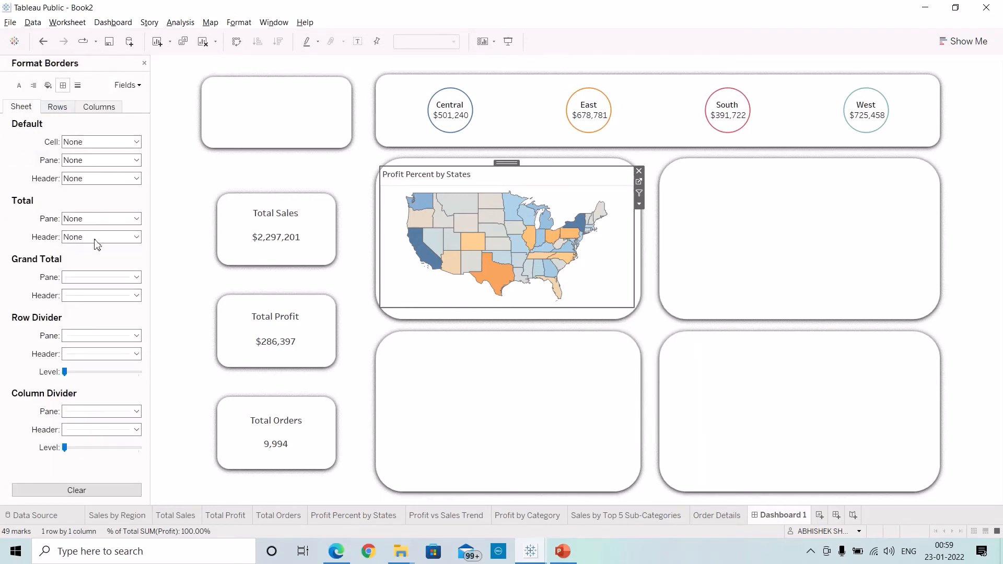
{"action": "left_click", "coordinate": [89, 337]}
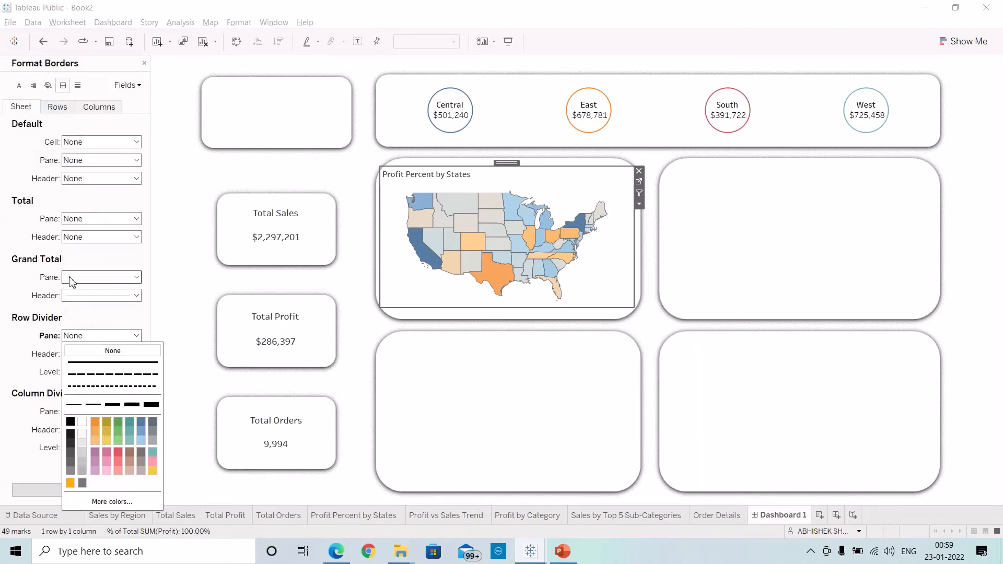
{"action": "left_click", "coordinate": [74, 317]}
{"action": "left_click", "coordinate": [82, 413]}
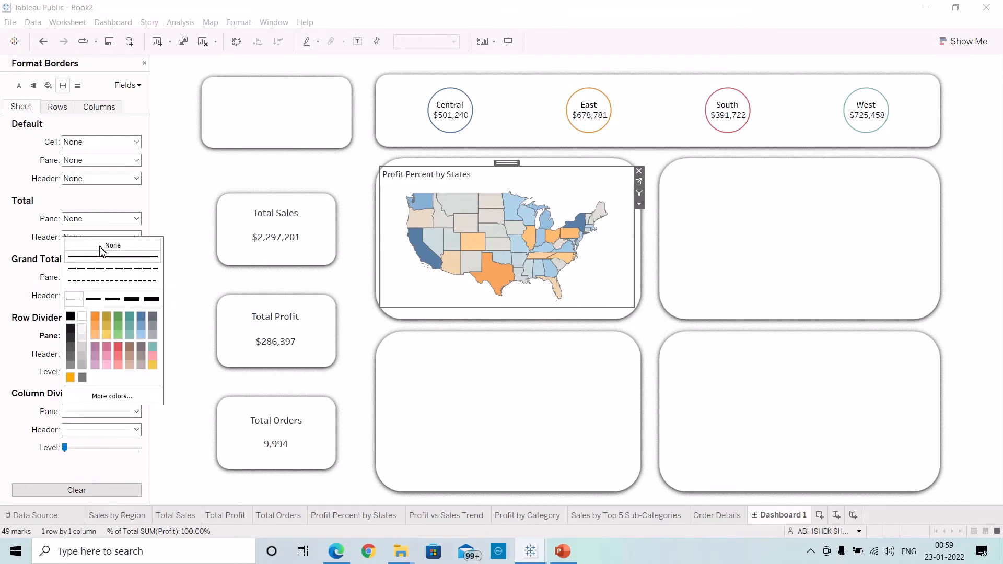
{"action": "left_click", "coordinate": [389, 291]}
{"action": "left_click", "coordinate": [376, 328]}
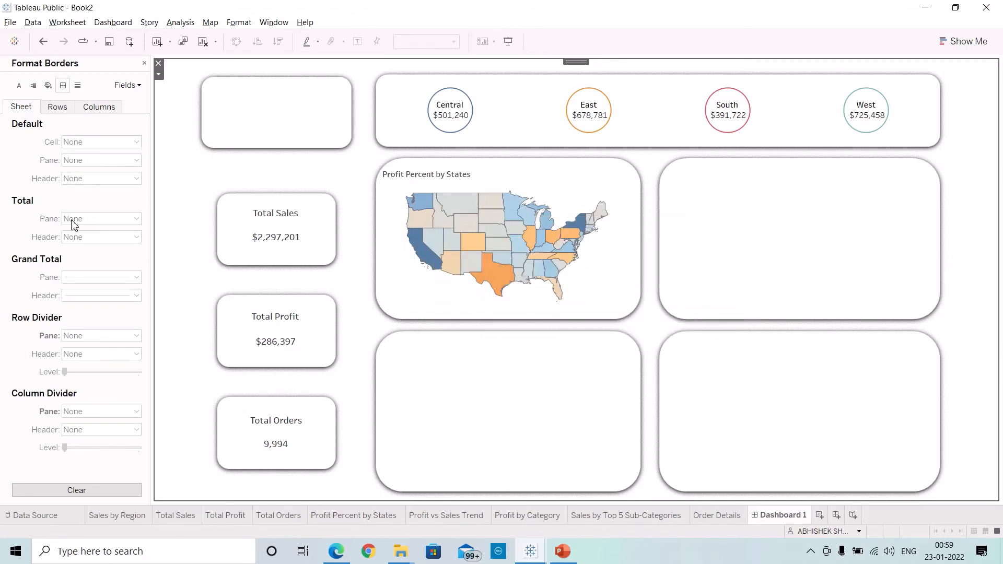
{"action": "left_click", "coordinate": [144, 65]}
Place the Profit vs Sales Trend sheet as a floating object over the empty card beside the Profit Percent by States map.
{"action": "mouse_move", "coordinate": [62, 264]}
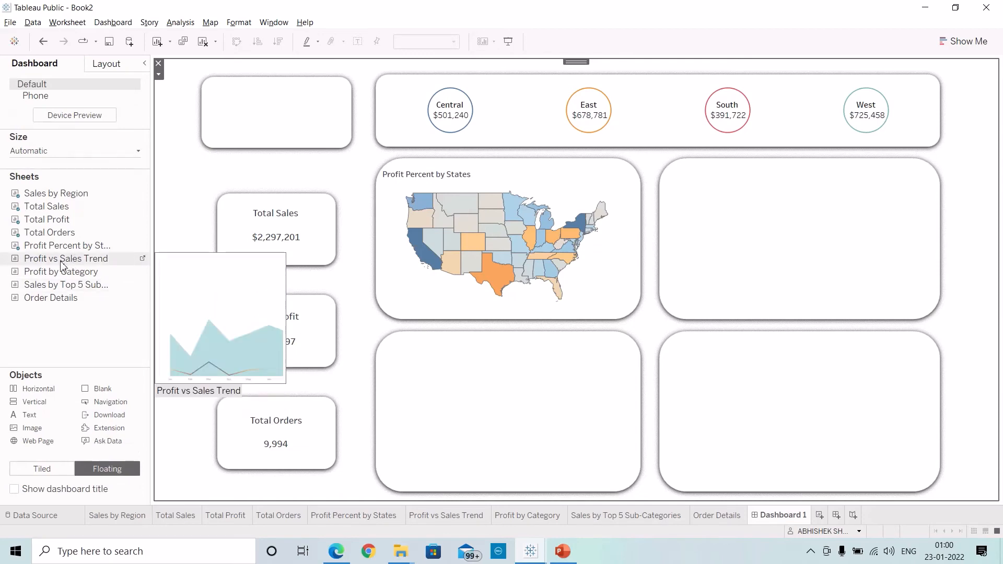
{"action": "left_click_drag", "start_coordinate": [42, 264], "coordinate": [671, 176]}
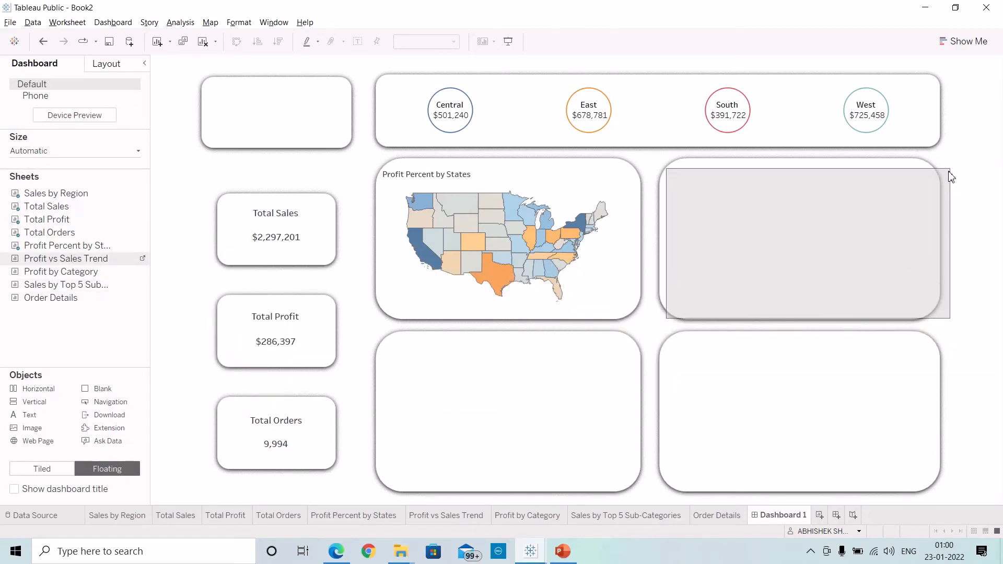
{"action": "left_click_drag", "start_coordinate": [950, 177], "coordinate": [947, 180]}
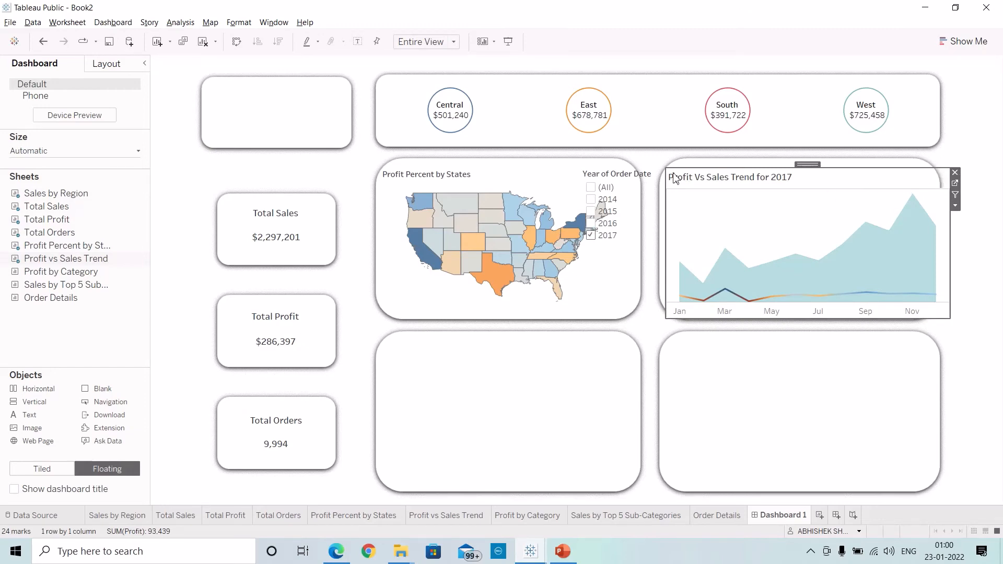
Move and resize the Profit vs Sales Trend object so the whole chart fits inside its rounded card.
{"action": "left_click_drag", "start_coordinate": [667, 169], "coordinate": [769, 187]}
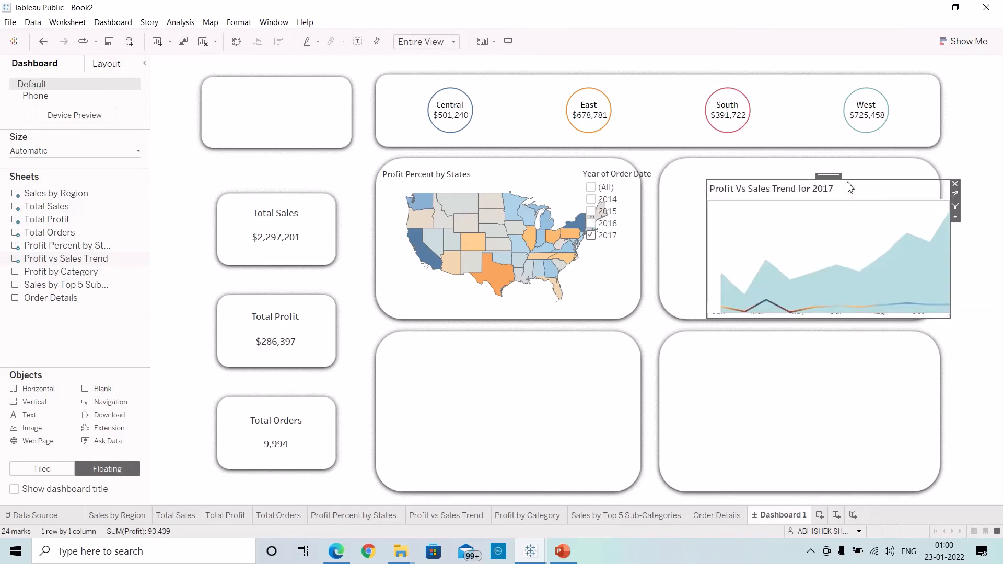
{"action": "left_click_drag", "start_coordinate": [837, 182], "coordinate": [802, 172]}
{"action": "left_click_drag", "start_coordinate": [913, 172], "coordinate": [934, 176]}
{"action": "left_click_drag", "start_coordinate": [938, 254], "coordinate": [937, 256]}
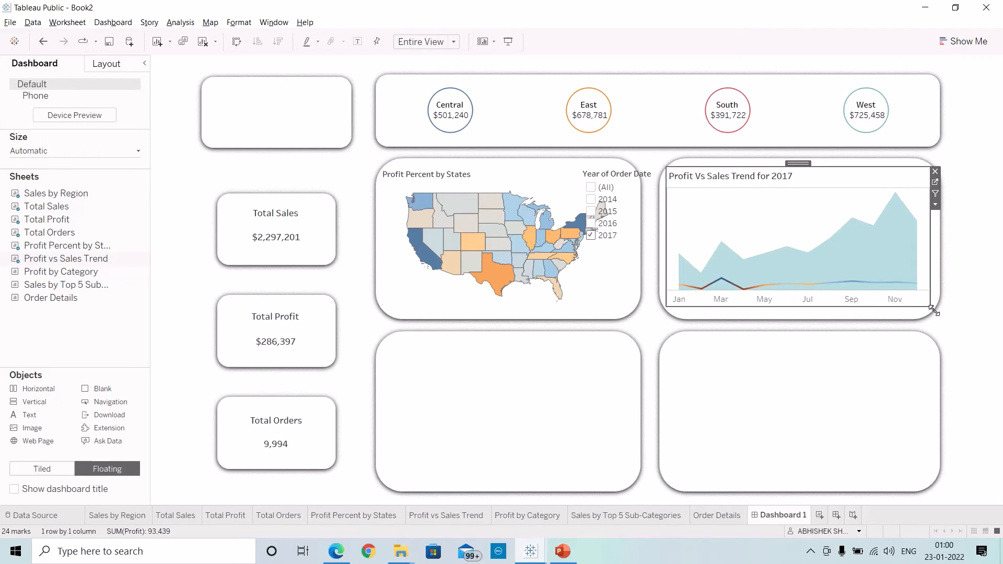
{"action": "left_click_drag", "start_coordinate": [935, 315], "coordinate": [935, 315]}
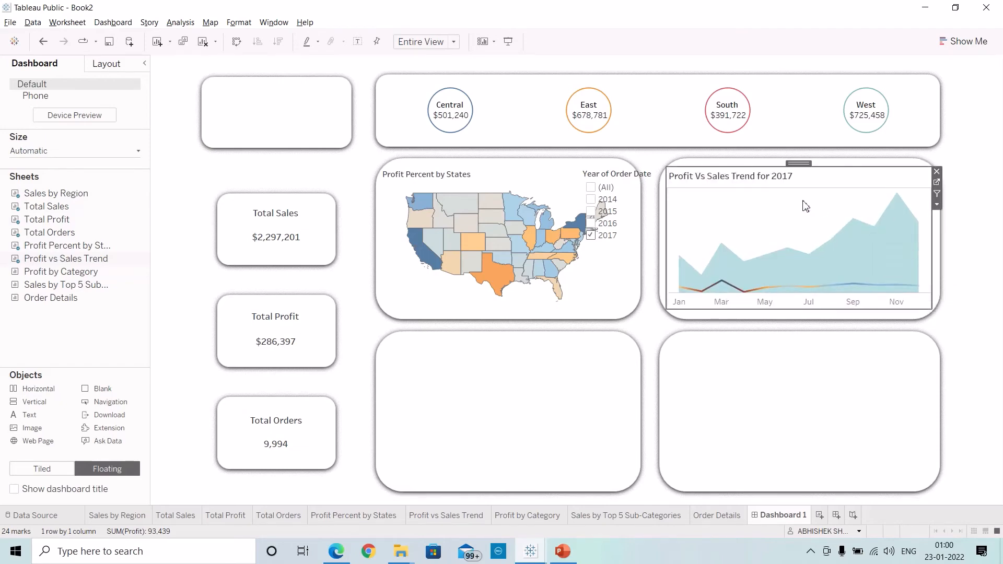
Set the row divider and column divider pane borders of Profit vs Sales Trend to None and close the formatting.
{"action": "right_click", "coordinate": [787, 204]}
{"action": "left_click", "coordinate": [815, 250]}
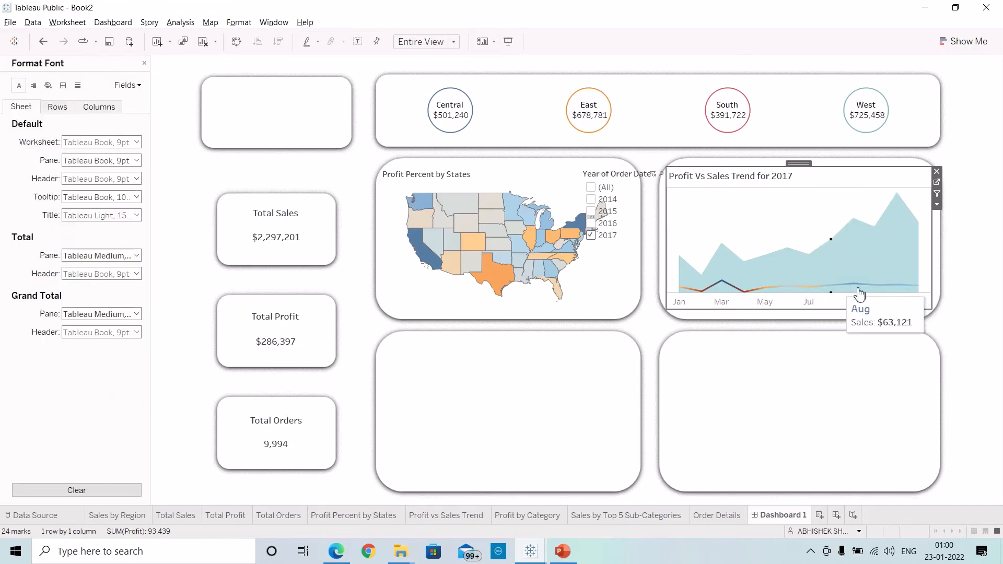
{"action": "left_click", "coordinate": [62, 85]}
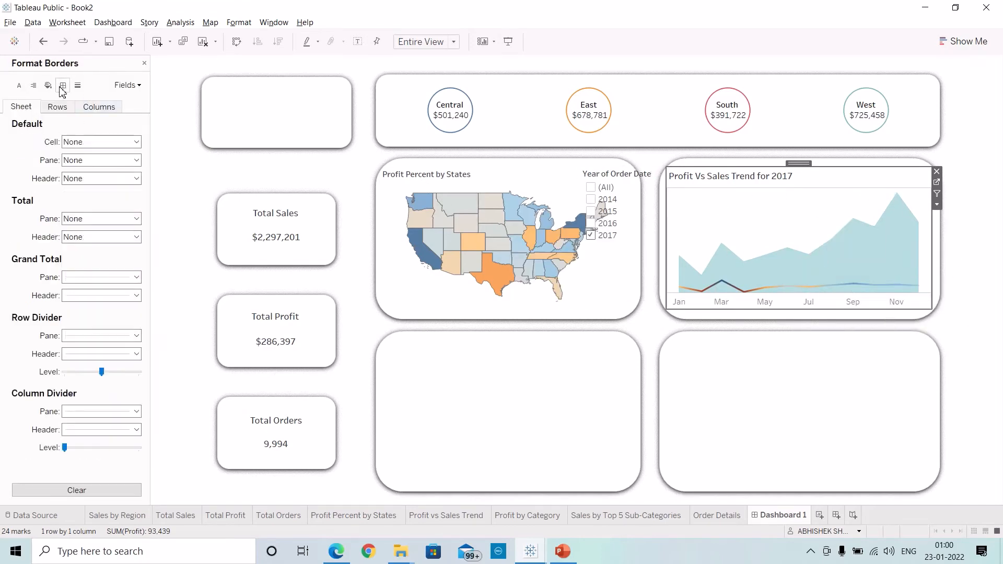
{"action": "left_click", "coordinate": [83, 336]}
{"action": "left_click", "coordinate": [93, 348]}
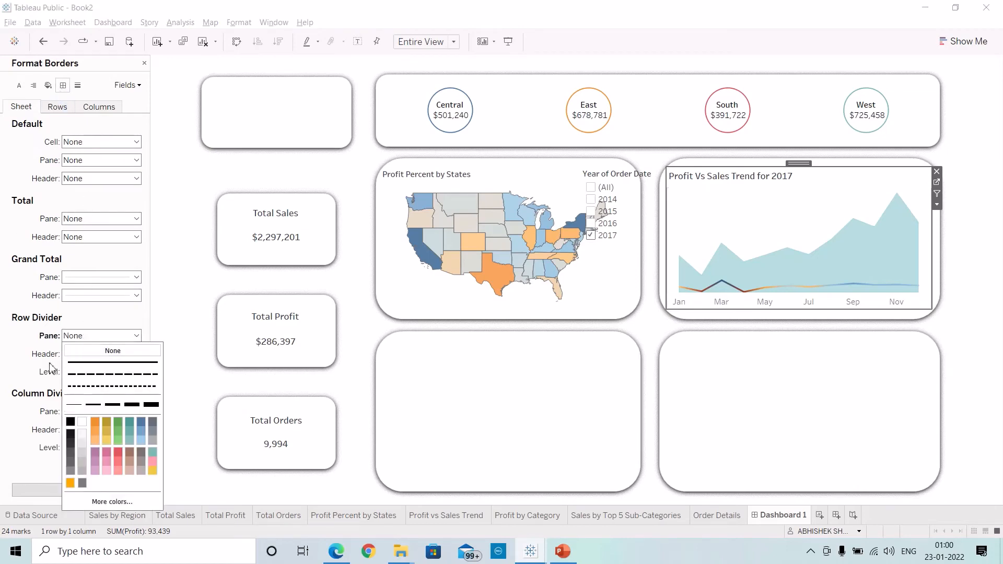
{"action": "left_click", "coordinate": [19, 364]}
{"action": "left_click", "coordinate": [70, 412]}
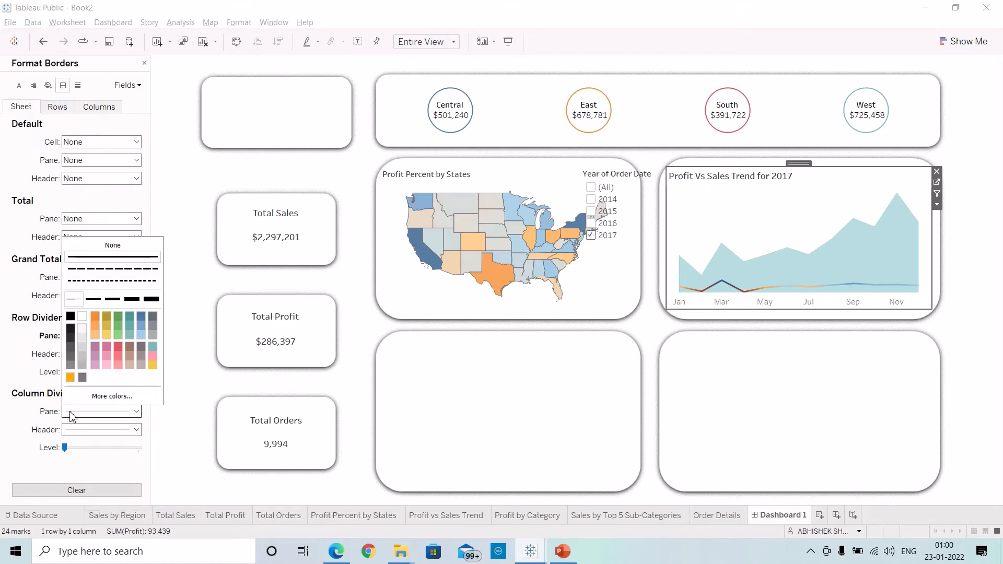
{"action": "left_click", "coordinate": [109, 246]}
{"action": "left_click", "coordinate": [24, 343]}
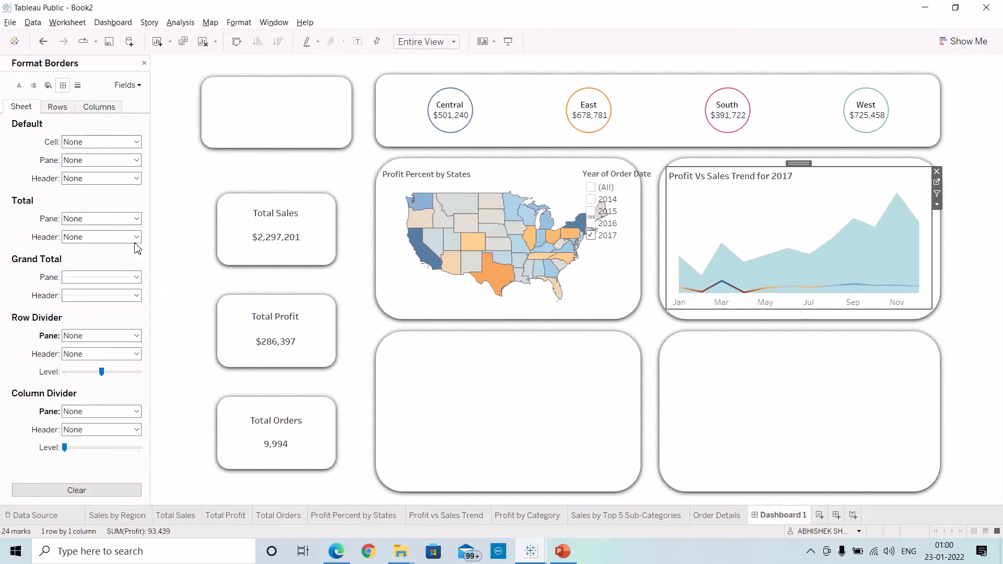
{"action": "left_click", "coordinate": [144, 63]}
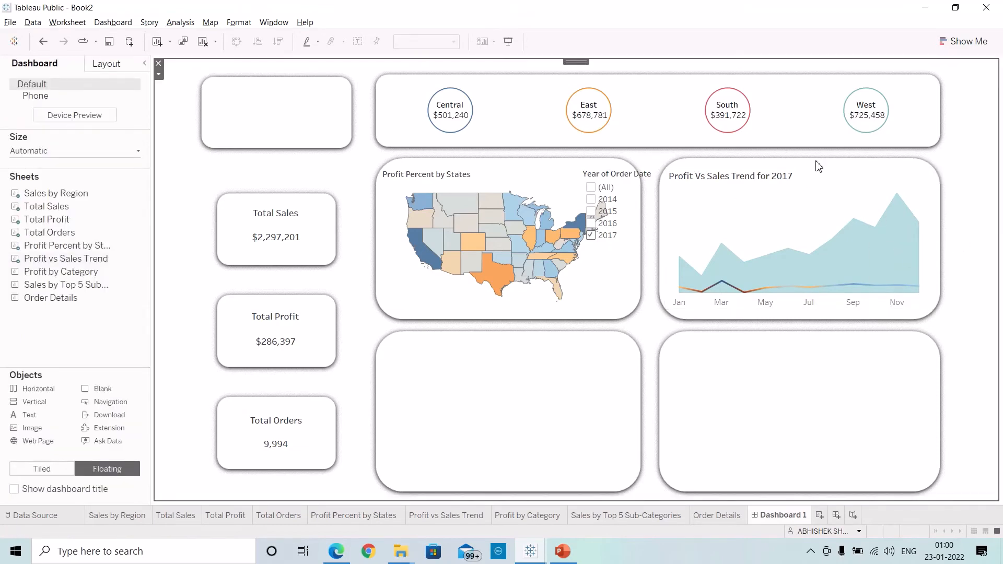
Set the font size of the whole Profit vs Sales Trend title, including the year field, to 9.
{"action": "right_click", "coordinate": [747, 178]}
{"action": "left_click", "coordinate": [771, 187]}
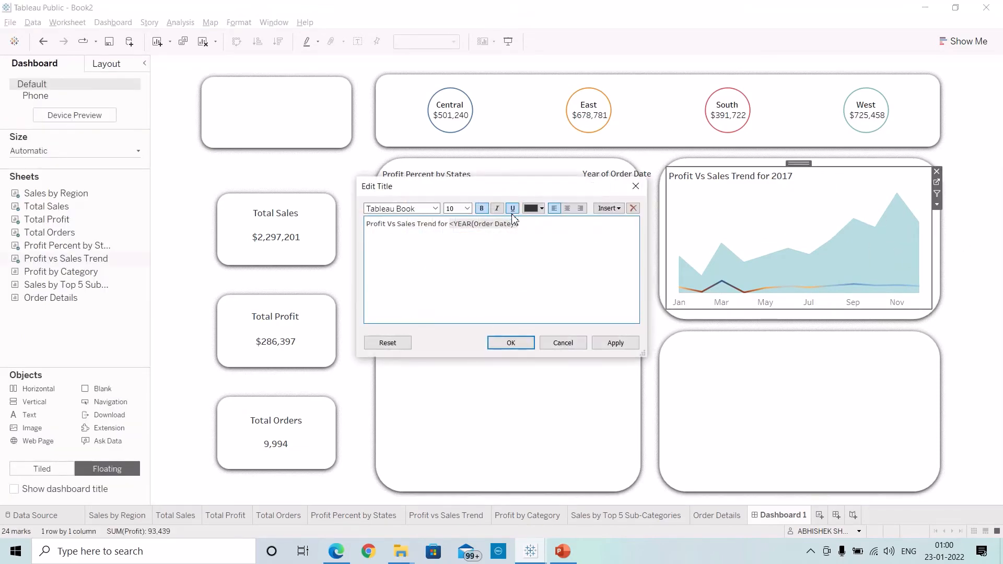
{"action": "left_click_drag", "start_coordinate": [518, 223], "coordinate": [365, 223]}
{"action": "left_click", "coordinate": [467, 208]}
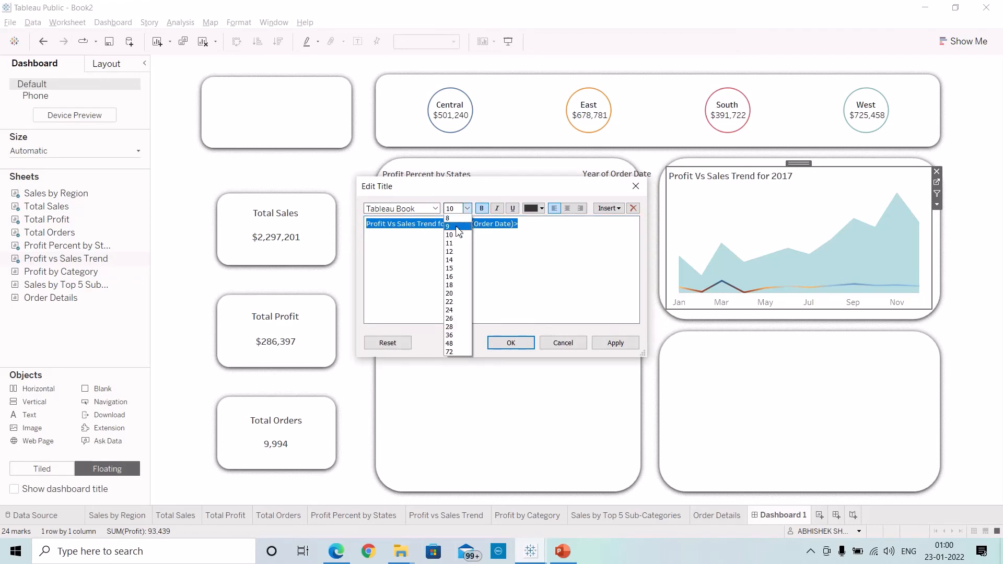
{"action": "left_click", "coordinate": [455, 229]}
{"action": "left_click", "coordinate": [615, 342]}
{"action": "left_click", "coordinate": [510, 342]}
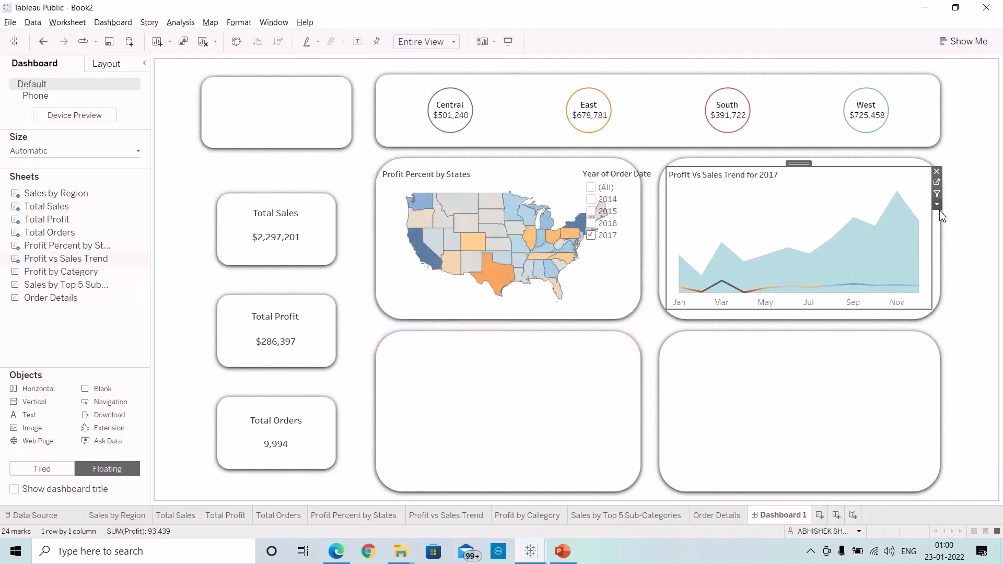
Change the Year of Order Date filter to a single-value dropdown and fit it inside the empty card above Total Sales.
{"action": "left_click", "coordinate": [963, 217]}
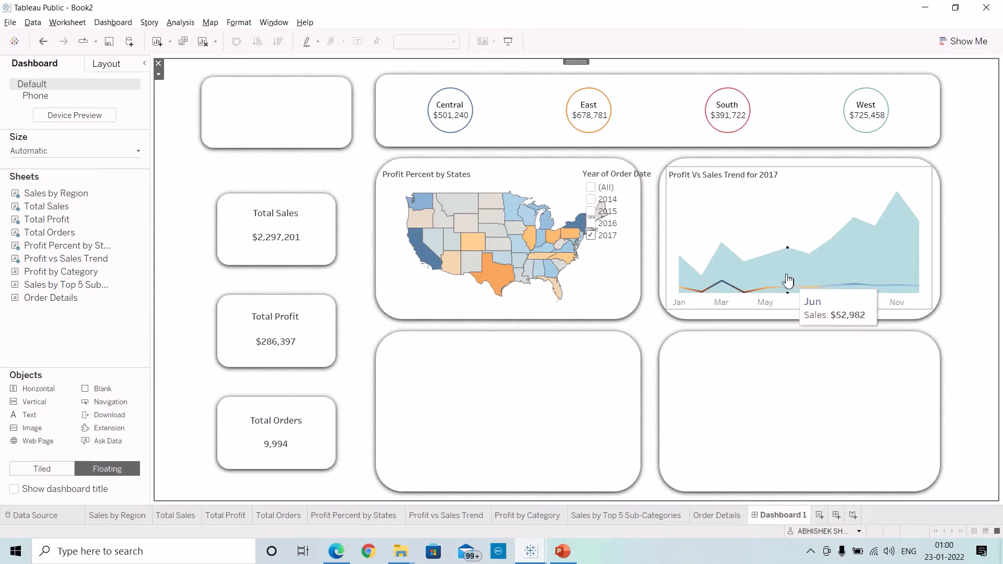
{"action": "left_click", "coordinate": [627, 174]}
{"action": "left_click_drag", "start_coordinate": [629, 169], "coordinate": [334, 129]}
{"action": "left_click", "coordinate": [332, 125]}
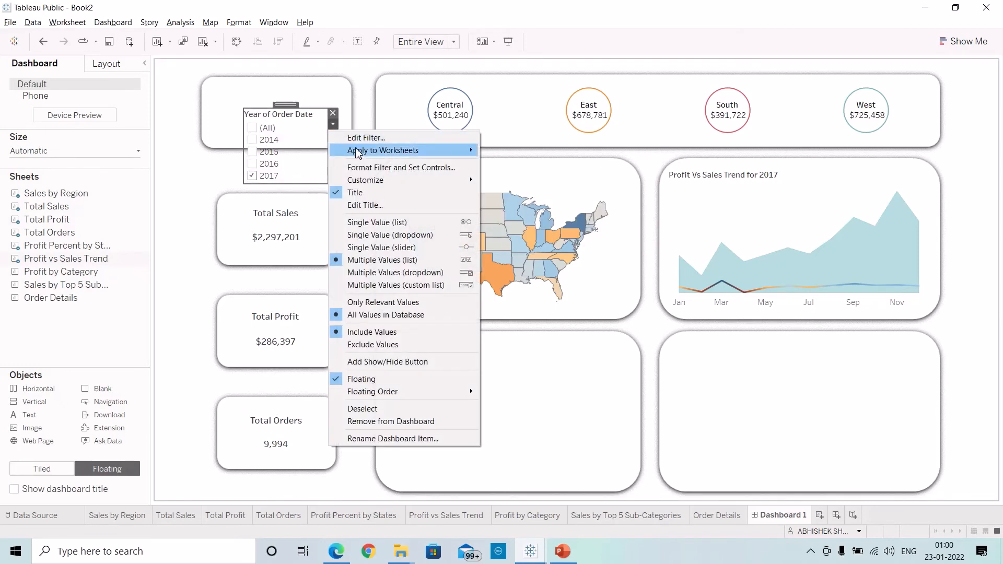
{"action": "left_click", "coordinate": [404, 240]}
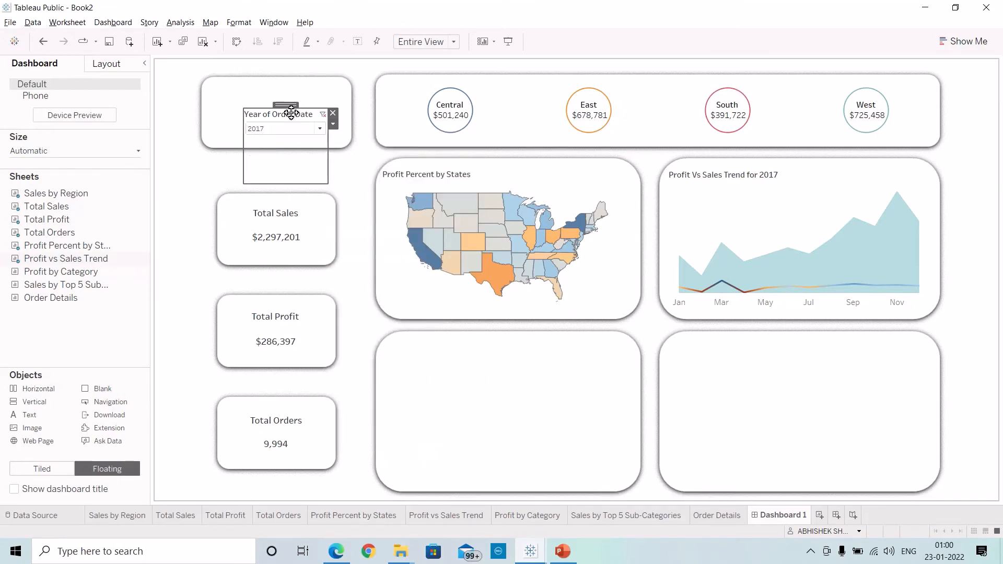
{"action": "left_click_drag", "start_coordinate": [287, 106], "coordinate": [259, 118]}
{"action": "left_click_drag", "start_coordinate": [259, 197], "coordinate": [291, 124]}
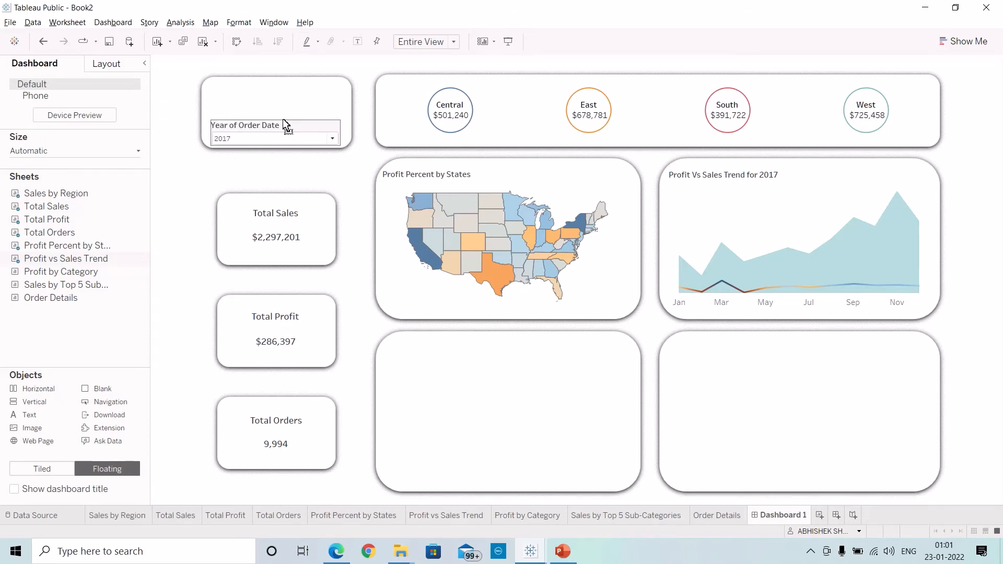
Center-align the title of the Year of Order Date filter.
{"action": "left_click", "coordinate": [283, 126]}
{"action": "right_click", "coordinate": [276, 127]}
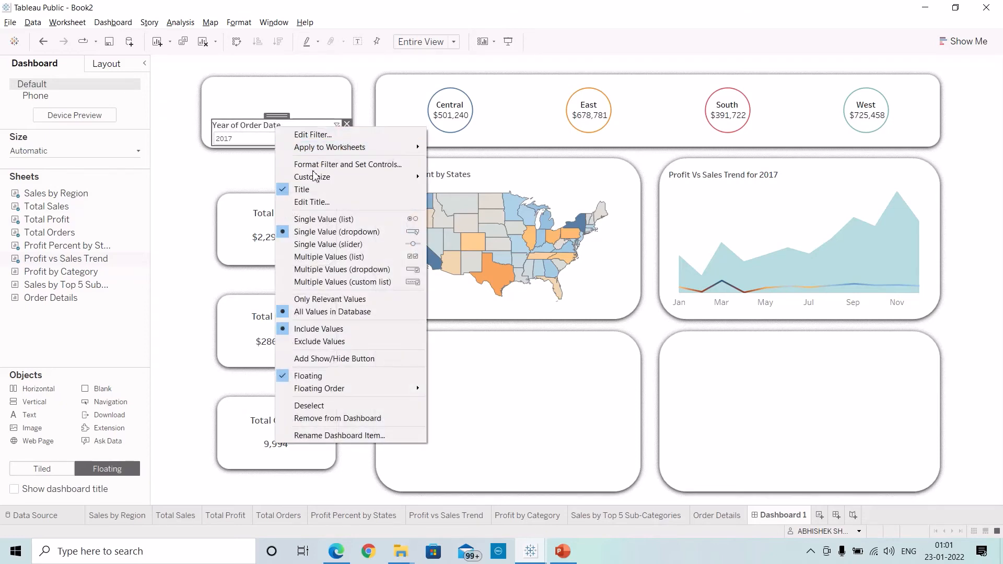
{"action": "left_click", "coordinate": [312, 201]}
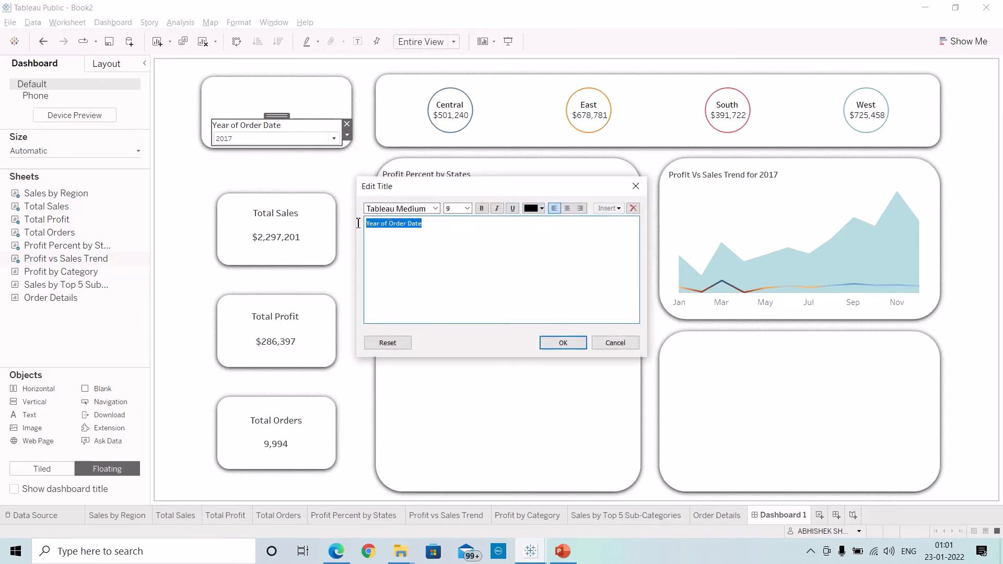
{"action": "left_click", "coordinate": [583, 340]}
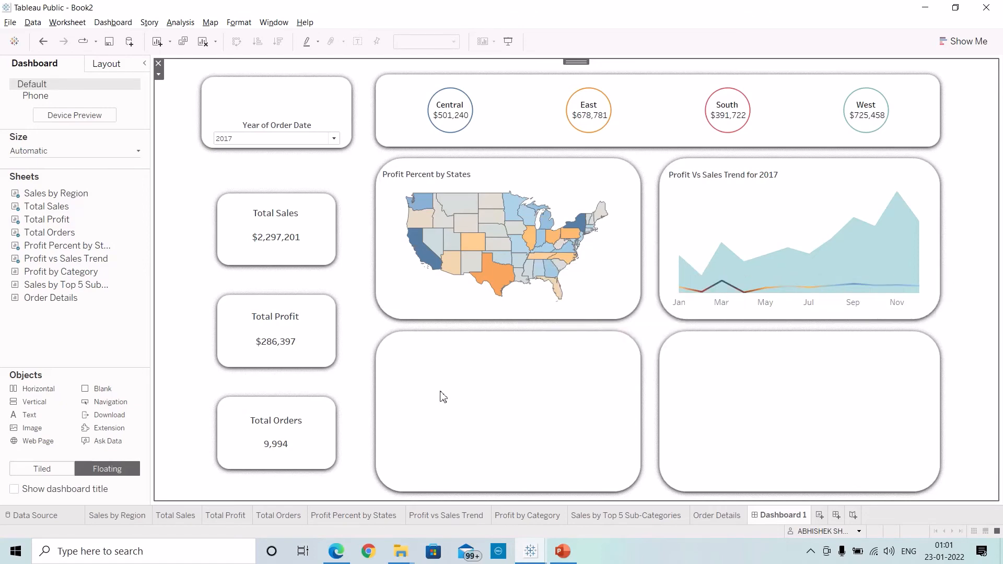
Place the Profit by Category sheet as a floating object in the card below the map and enlarge it to fill the card.
{"action": "mouse_move", "coordinate": [74, 289]}
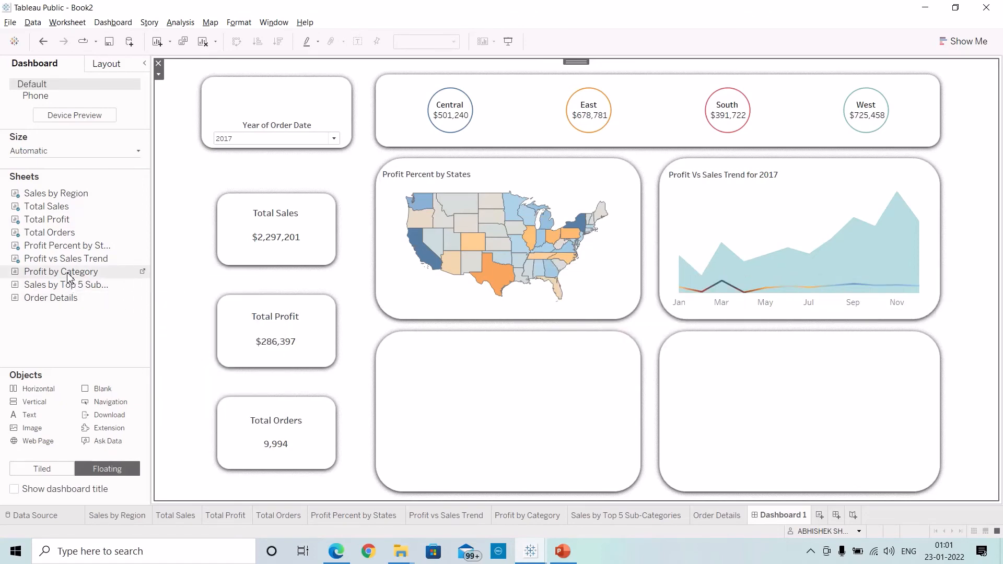
{"action": "left_click_drag", "start_coordinate": [70, 272], "coordinate": [495, 343]}
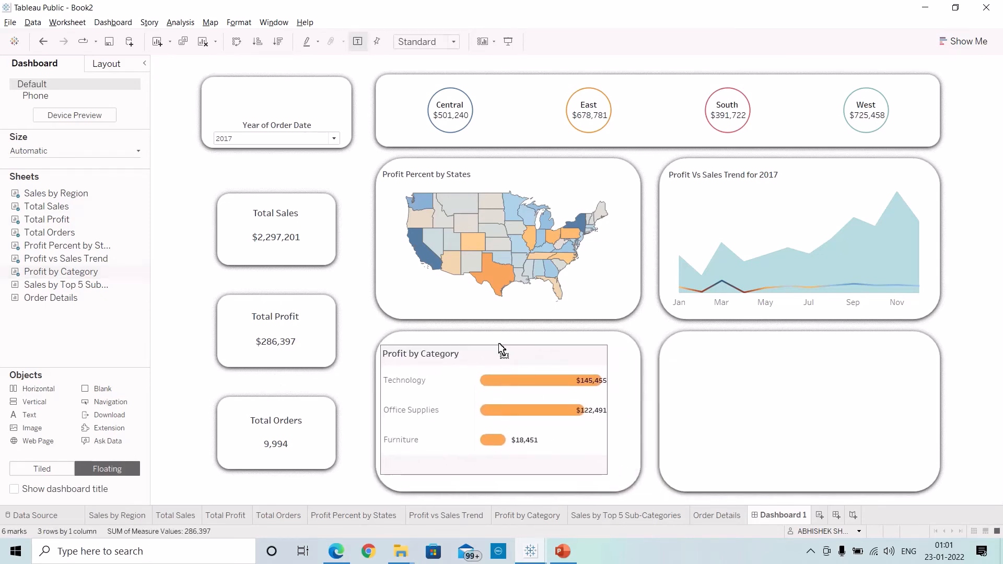
{"action": "left_click_drag", "start_coordinate": [612, 475], "coordinate": [635, 484]}
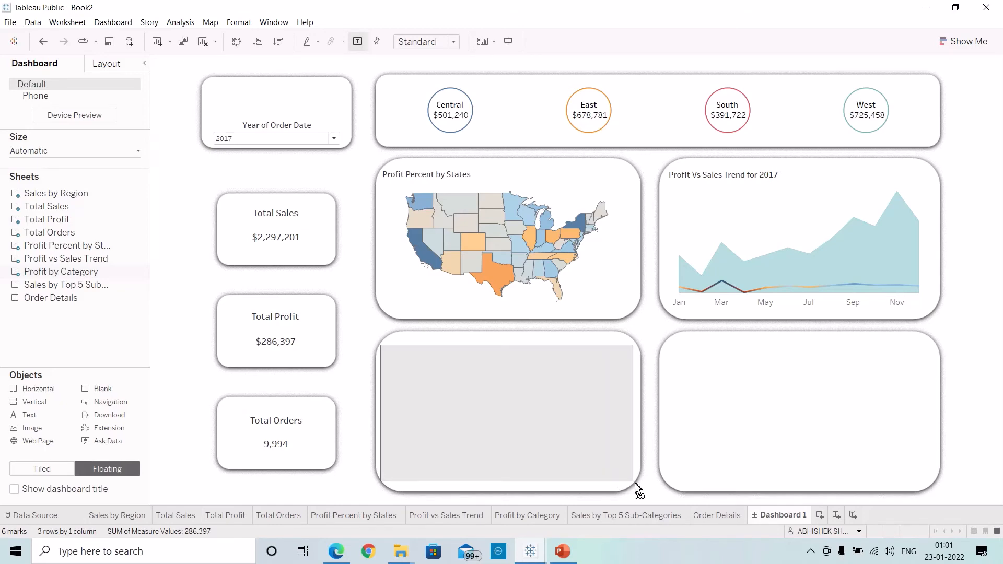
{"action": "left_click_drag", "start_coordinate": [661, 430], "coordinate": [661, 431]}
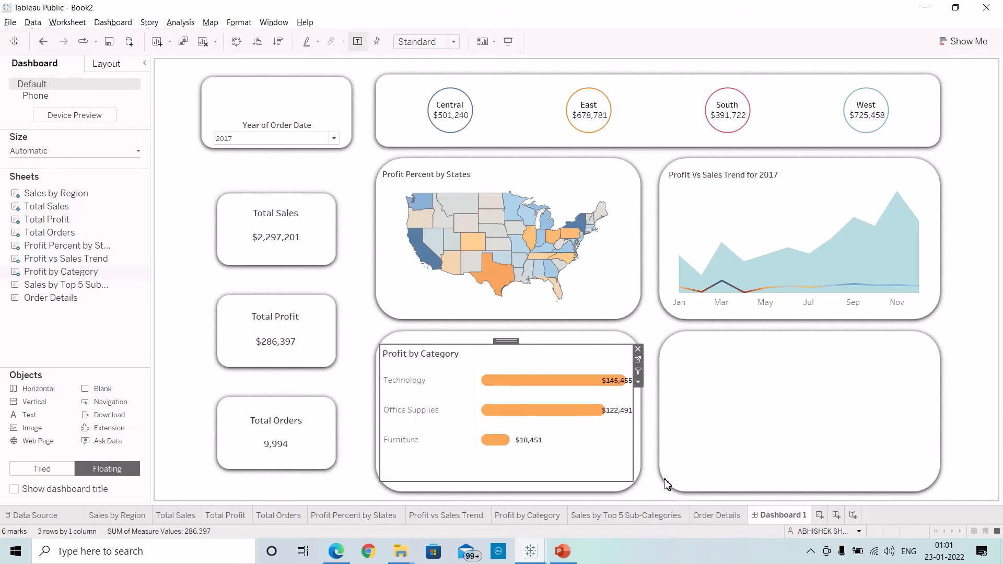
Set the font size of the Profit by Category title to 9.
{"action": "right_click", "coordinate": [456, 357]}
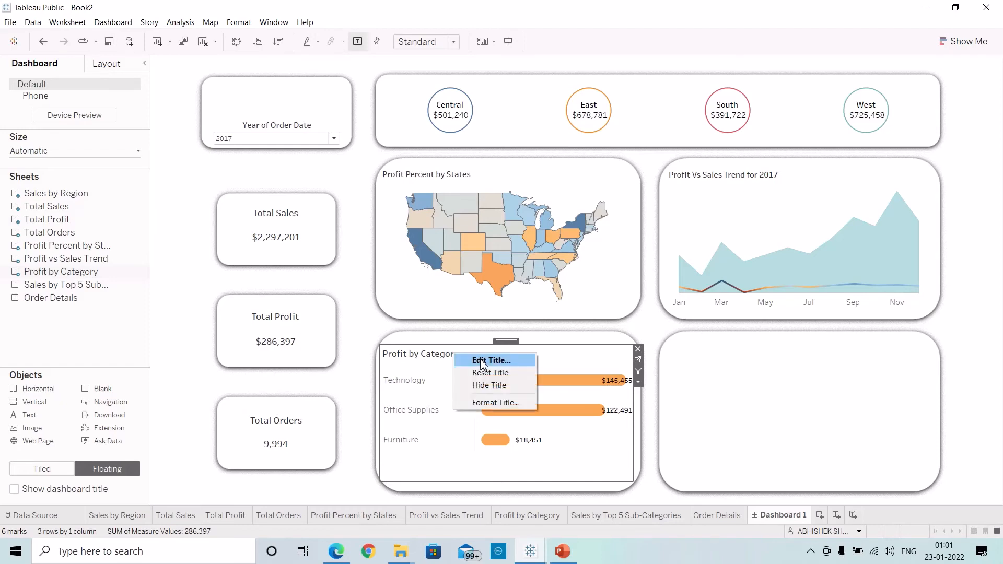
{"action": "left_click", "coordinate": [484, 362]}
{"action": "left_click_drag", "start_coordinate": [427, 228], "coordinate": [350, 229]}
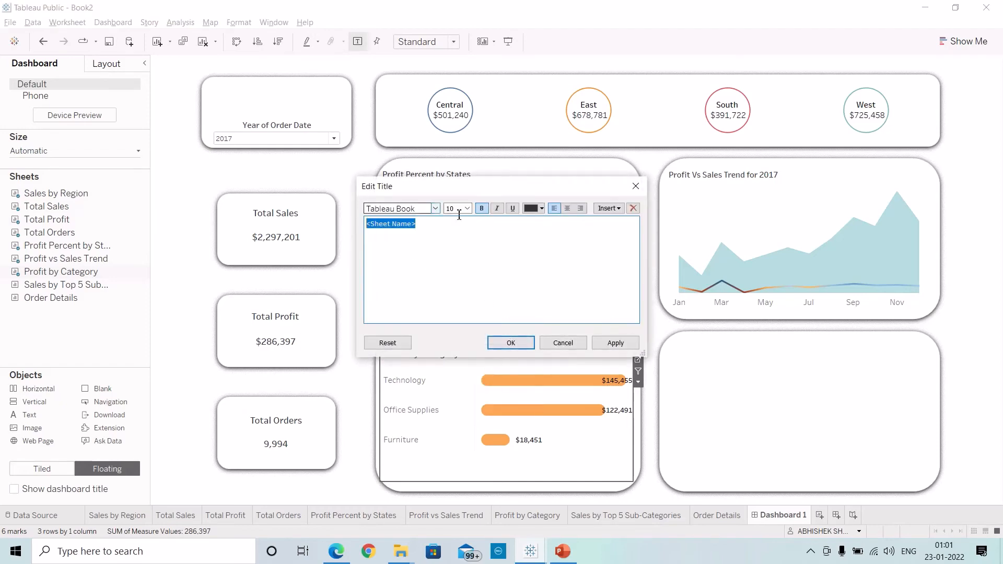
{"action": "left_click", "coordinate": [466, 208]}
{"action": "left_click", "coordinate": [467, 230]}
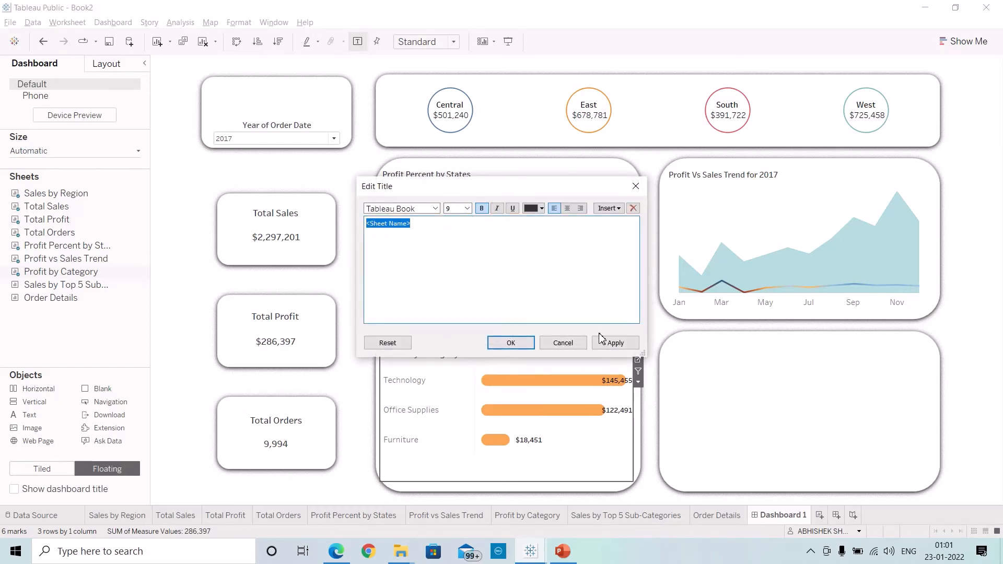
{"action": "left_click", "coordinate": [510, 343]}
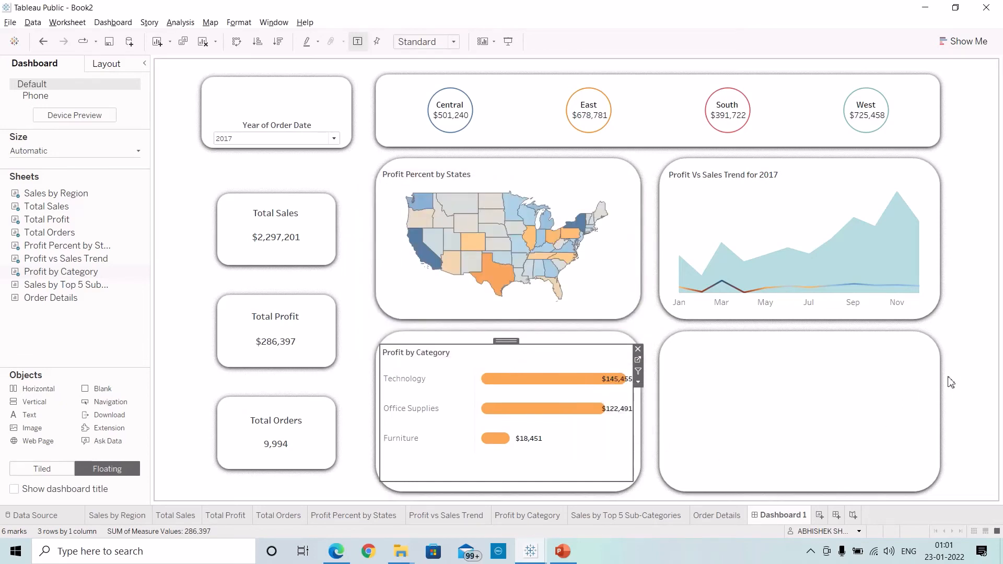
{"action": "left_click", "coordinate": [908, 383]}
Place the Sales by Top 5 Sub-Categories sheet as a floating object over the remaining empty card and set its title font size to 9.
{"action": "mouse_move", "coordinate": [56, 291]}
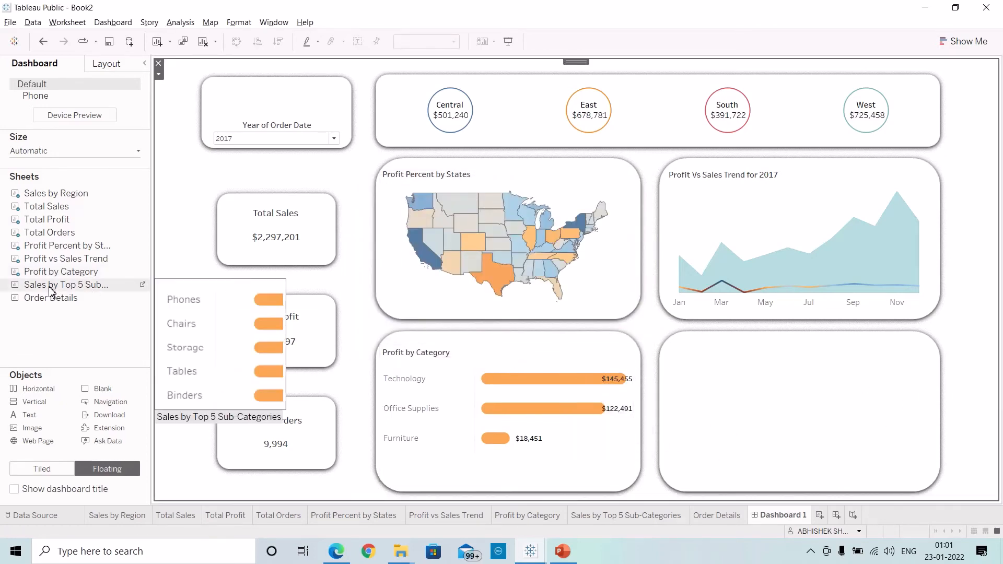
{"action": "left_click_drag", "start_coordinate": [50, 291], "coordinate": [950, 352]}
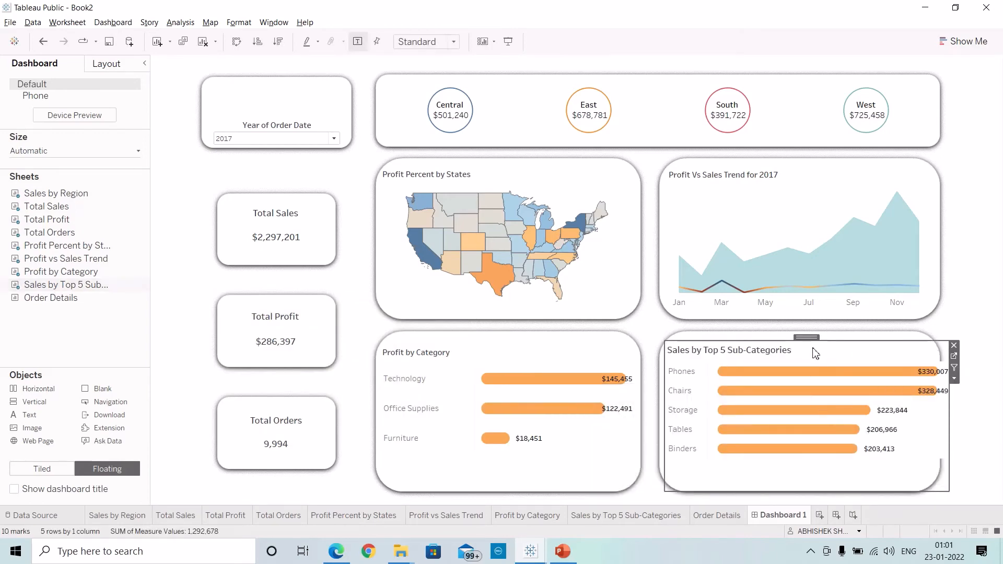
{"action": "right_click", "coordinate": [708, 350]}
{"action": "left_click", "coordinate": [731, 351]}
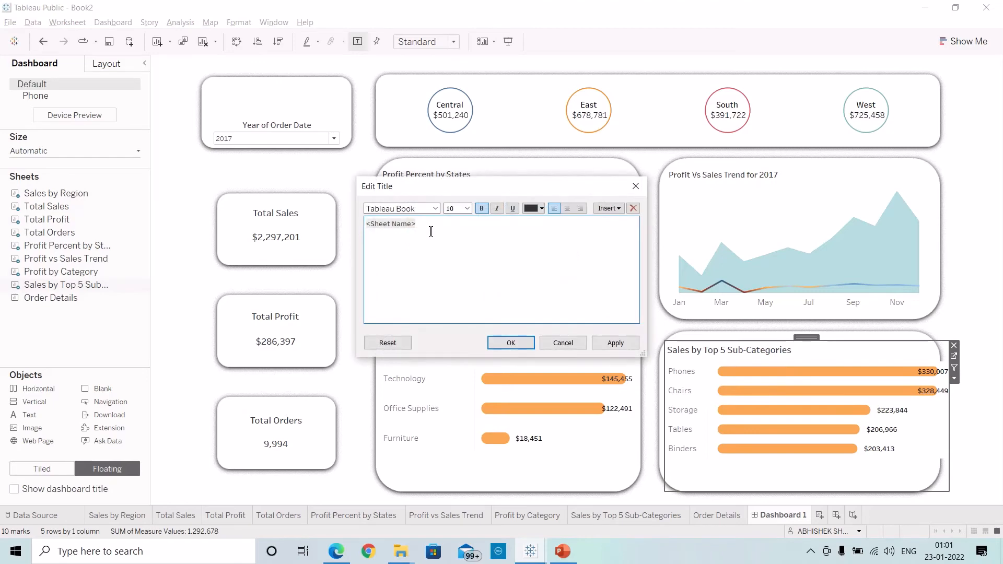
{"action": "key", "text": "ctrl+a"}
{"action": "left_click", "coordinate": [467, 209]}
{"action": "left_click", "coordinate": [468, 231]}
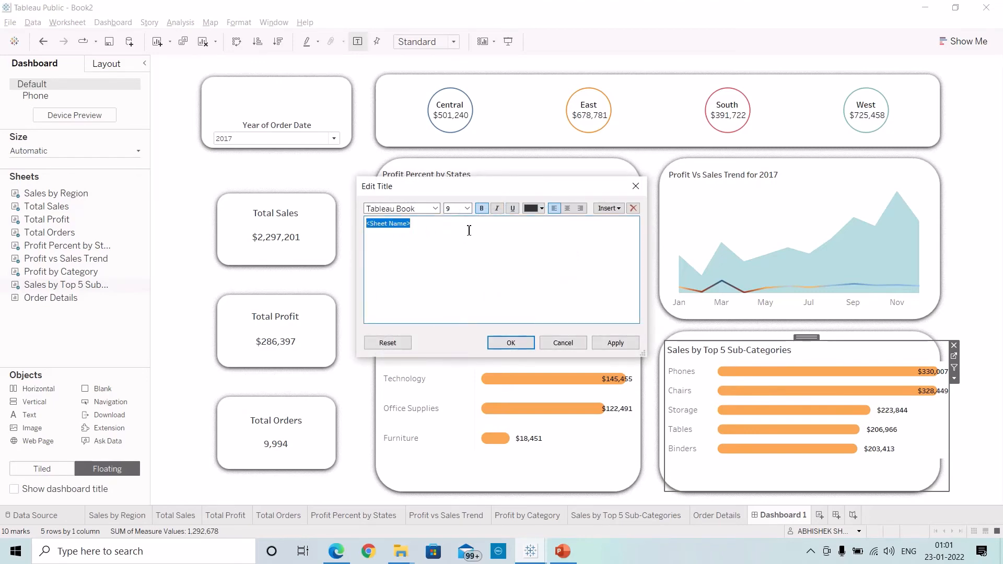
{"action": "left_click", "coordinate": [617, 343]}
{"action": "key", "text": "Return"}
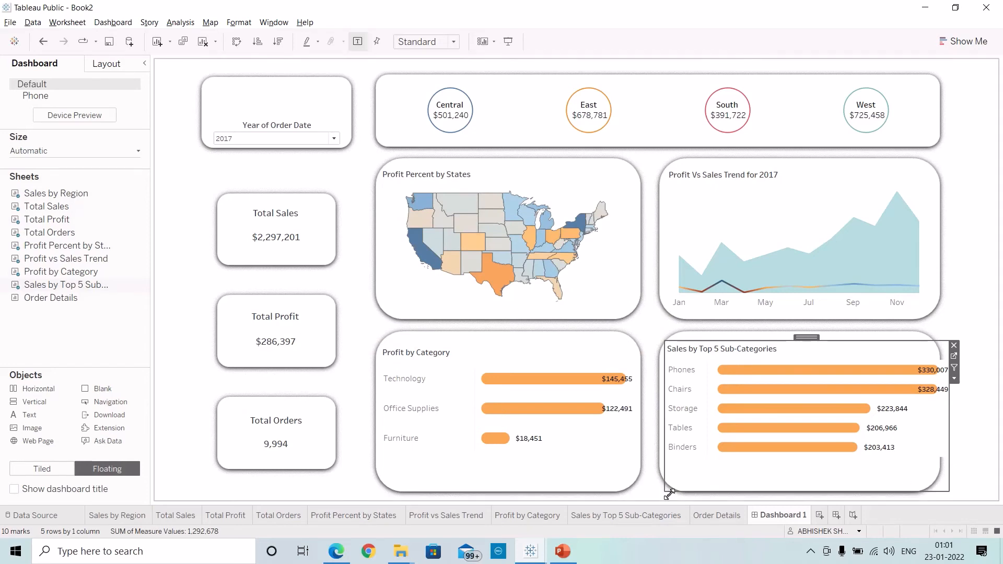
Resize the Sales by Top 5 Sub-Categories object so it fits within its rounded card.
{"action": "mouse_move", "coordinate": [669, 494]}
{"action": "left_mouse_down"}
{"action": "mouse_move", "coordinate": [674, 473]}
{"action": "mouse_move", "coordinate": [663, 476]}
{"action": "mouse_move", "coordinate": [670, 489]}
{"action": "left_mouse_up"}
{"action": "left_click_drag", "start_coordinate": [961, 483], "coordinate": [937, 488]}
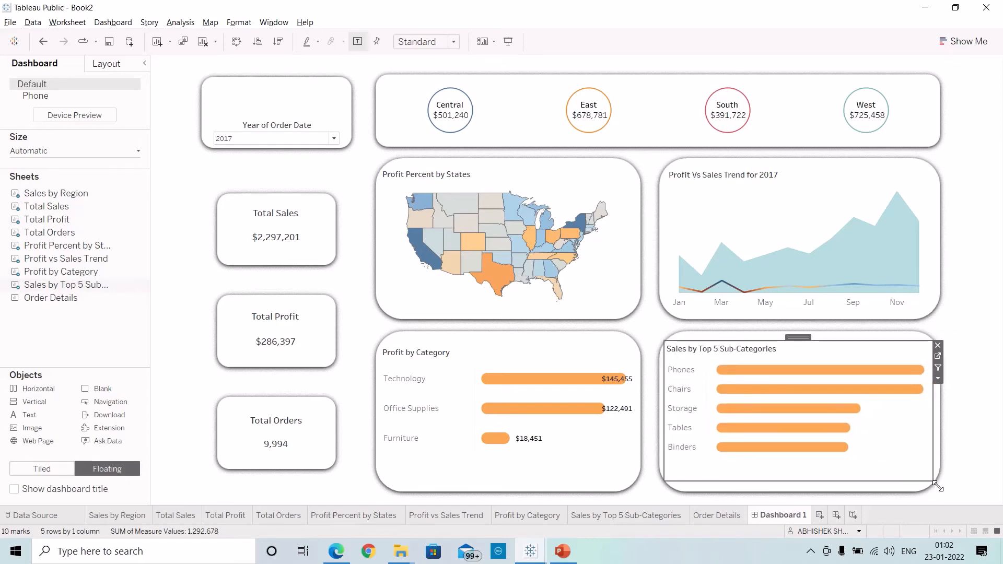
{"action": "left_click", "coordinate": [964, 329]}
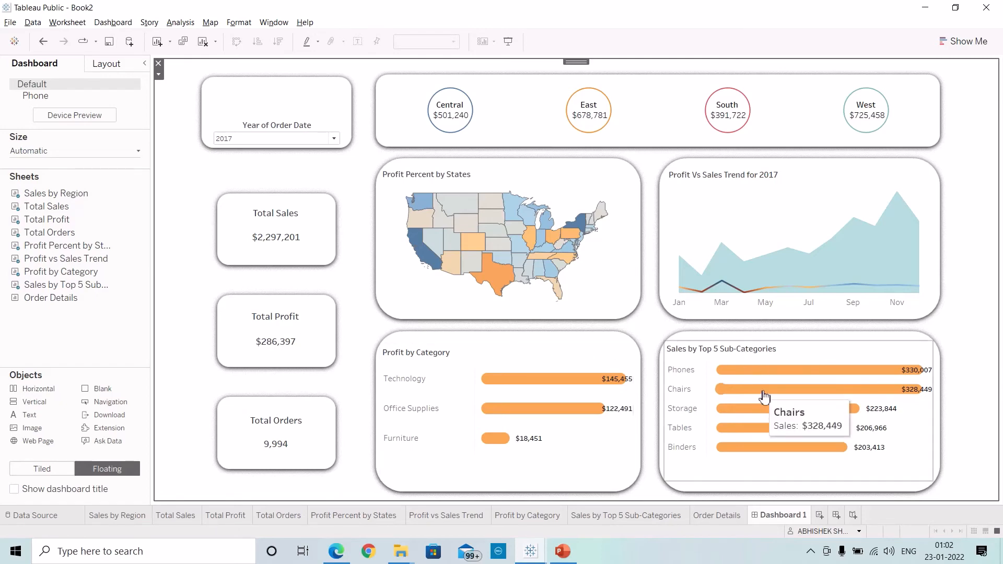
{"action": "mouse_move", "coordinate": [759, 453]}
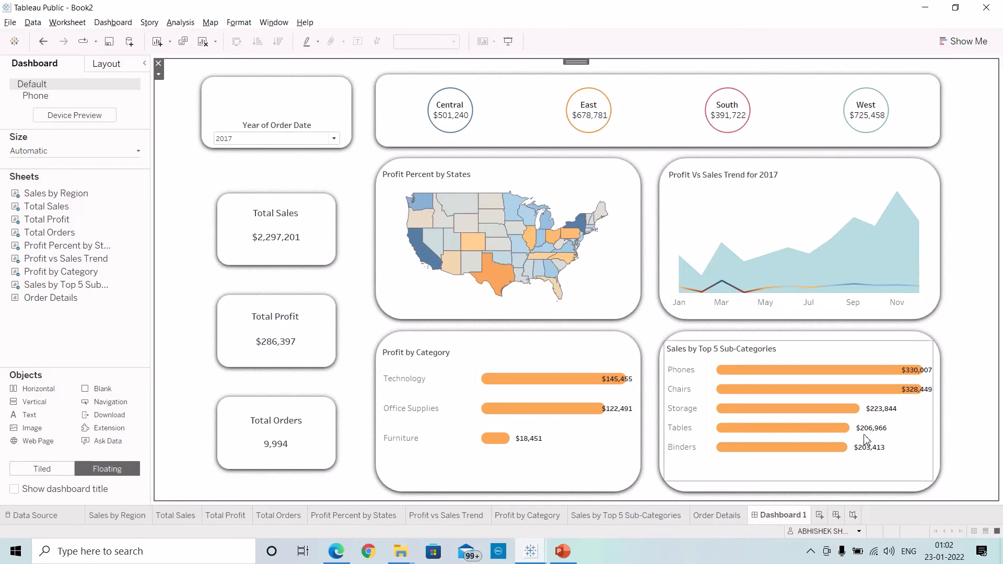
Rename the Dashboard 1 sheet to "Sales Dashboard_Landing Page".
{"action": "double_click", "coordinate": [774, 515]}
{"action": "type", "text": "Sales Dah"}
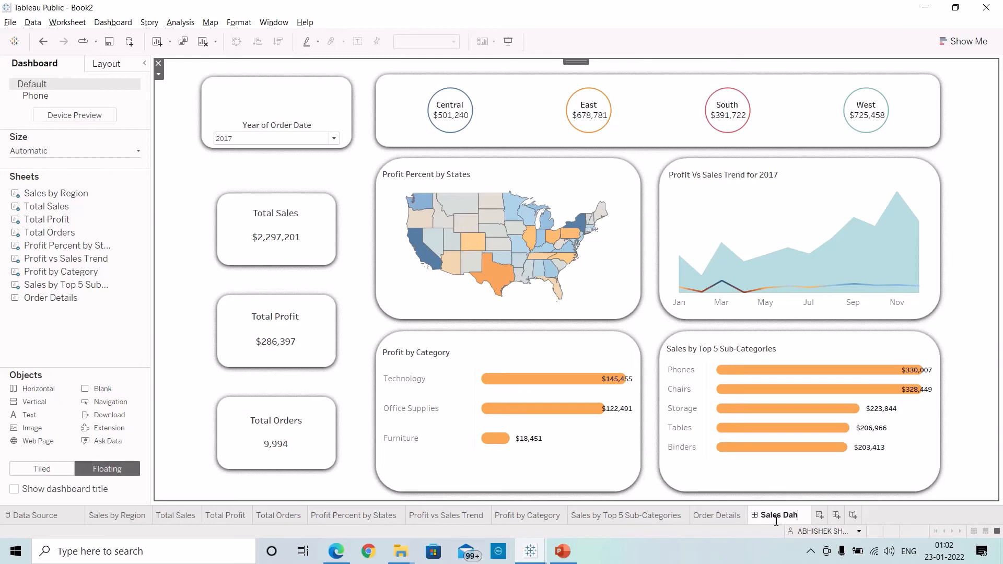
{"action": "type", "text": "board"}
{"action": "key", "text": "BackSpace"}
{"action": "key", "text": "BackSpace"}
{"action": "key", "text": "BackSpace"}
{"action": "key", "text": "BackSpace"}
{"action": "key", "text": "BackSpace"}
{"action": "type", "text": "shboard_"}
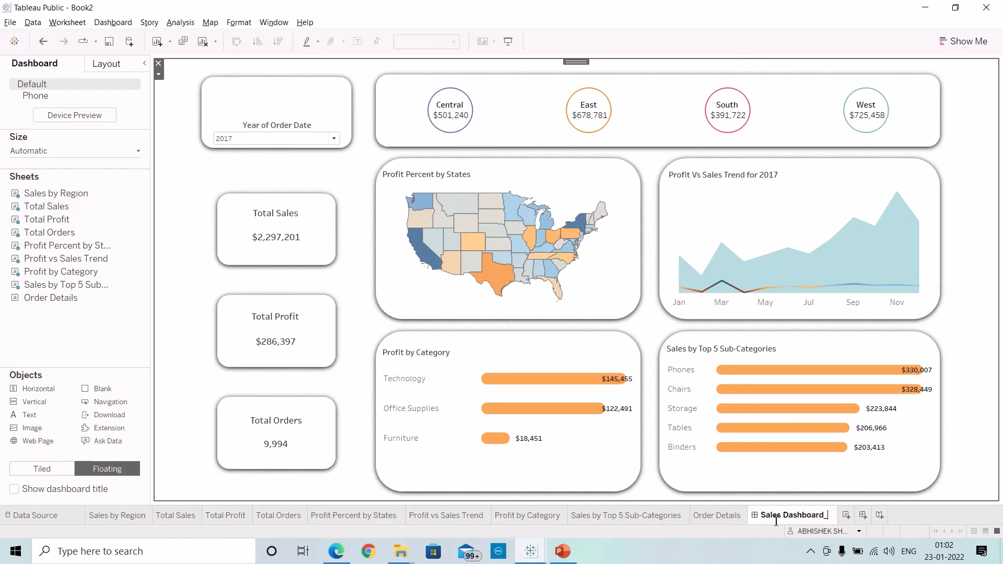
{"action": "type", "text": "Landing Page"}
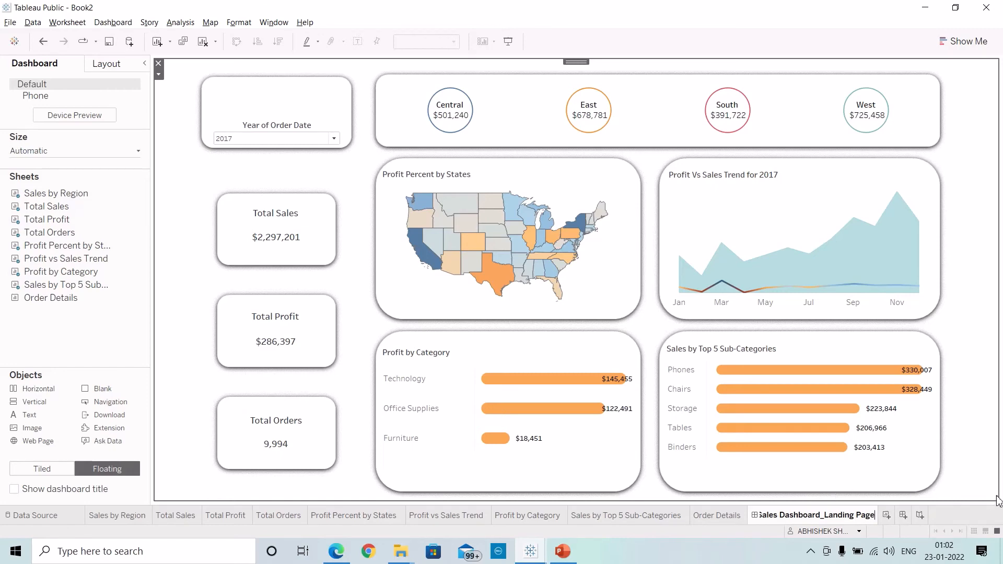
{"action": "key", "text": "Return"}
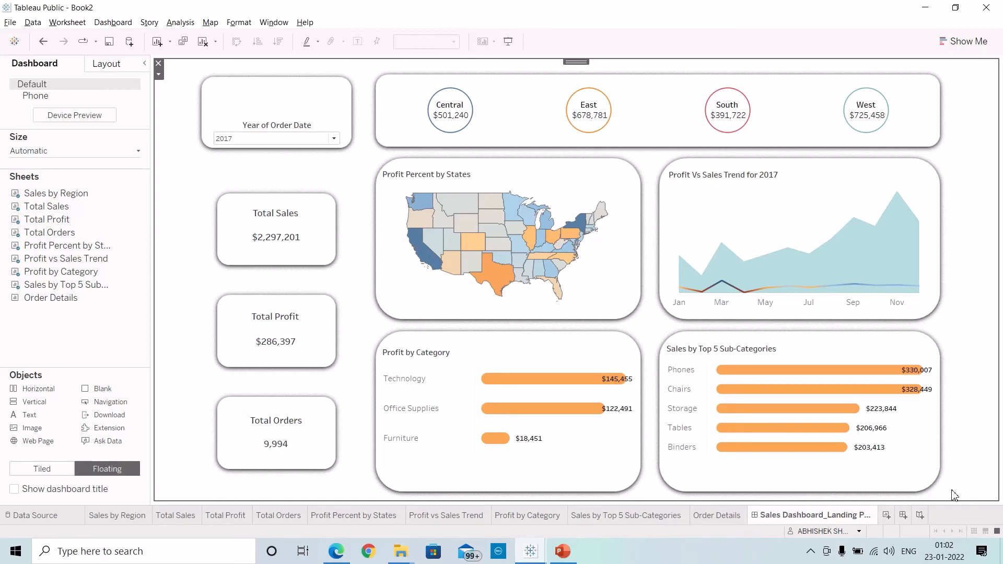
Create a second dashboard and set its size to Automatic.
{"action": "left_click", "coordinate": [903, 515]}
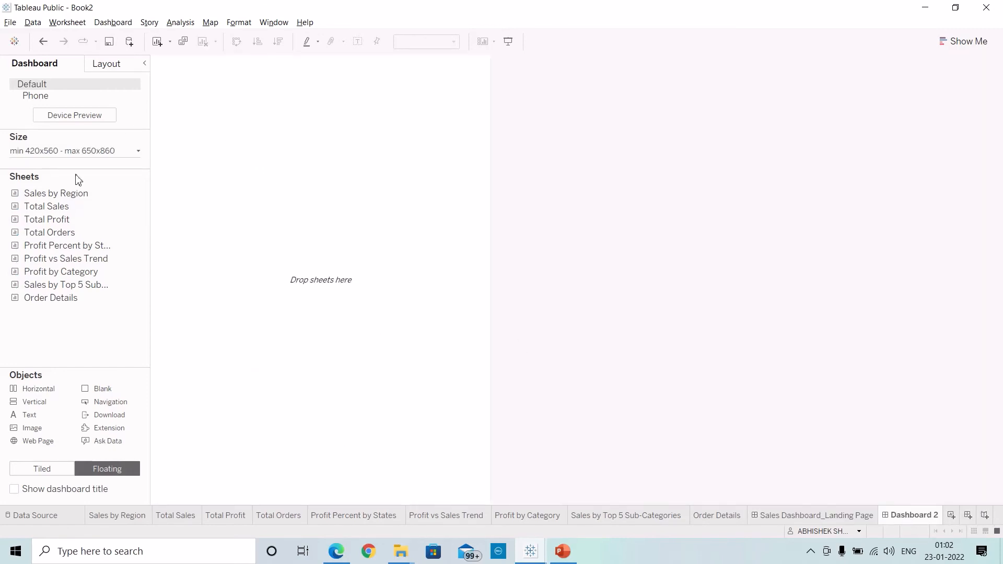
{"action": "left_click", "coordinate": [64, 151]}
{"action": "left_click", "coordinate": [70, 171]}
{"action": "left_click", "coordinate": [77, 193]}
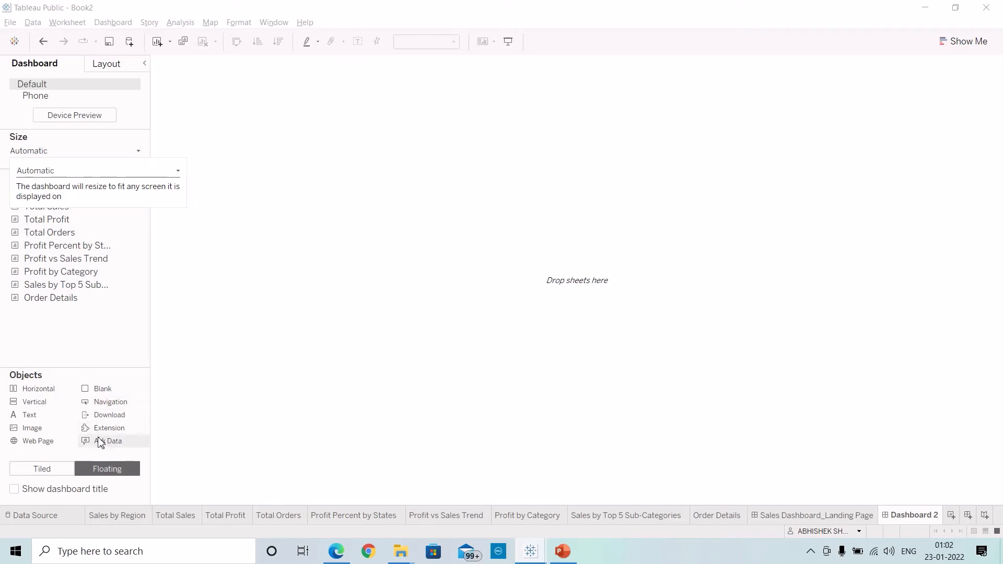
{"action": "left_click_drag", "start_coordinate": [32, 427], "coordinate": [308, 377]}
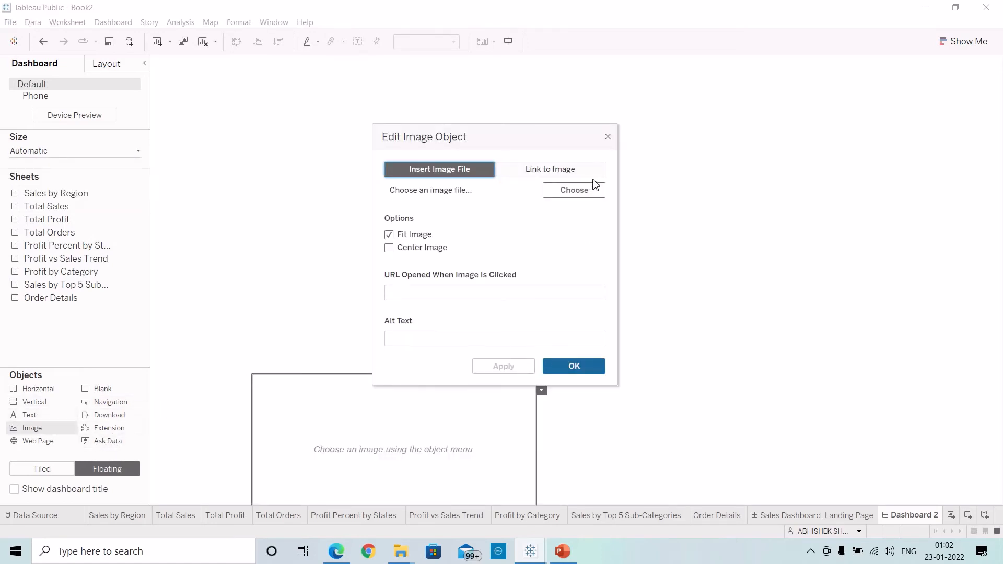
{"action": "left_click", "coordinate": [607, 138]}
{"action": "left_click", "coordinate": [542, 379]}
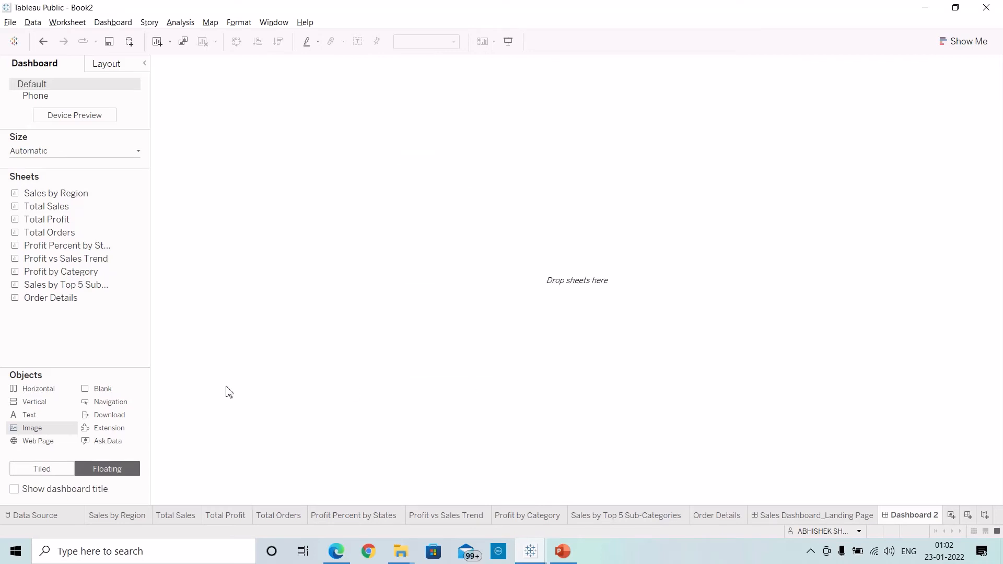
Insert the Tableay Page 2 PNG as a tiled background image on the new dashboard, with Fit Image and Center Image enabled.
{"action": "left_click", "coordinate": [49, 470]}
{"action": "left_click_drag", "start_coordinate": [33, 429], "coordinate": [295, 345]}
{"action": "left_click", "coordinate": [568, 191]}
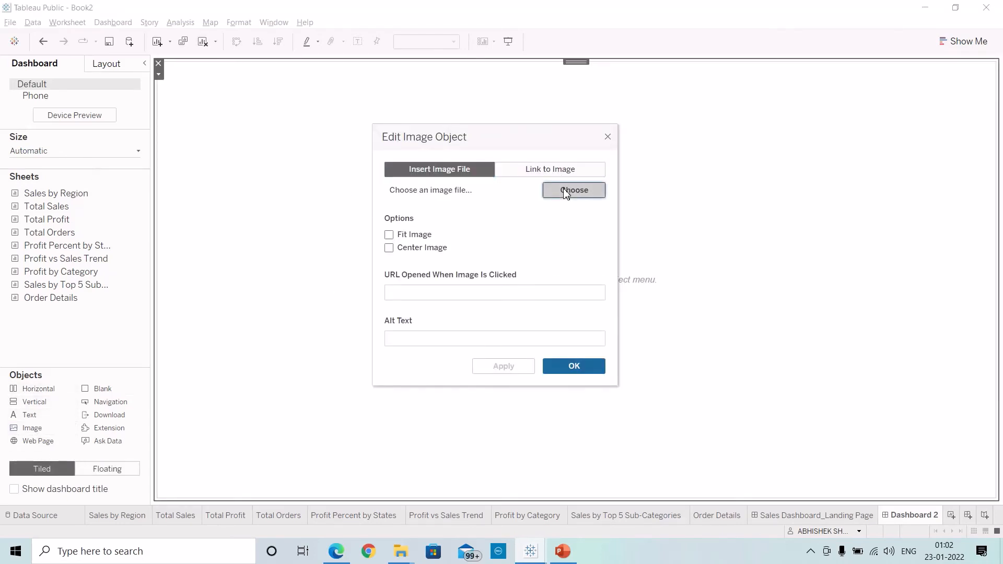
{"action": "scroll", "coordinate": [522, 298], "scroll_direction": "down", "scroll_amount": 1}
{"action": "left_click", "coordinate": [529, 362]}
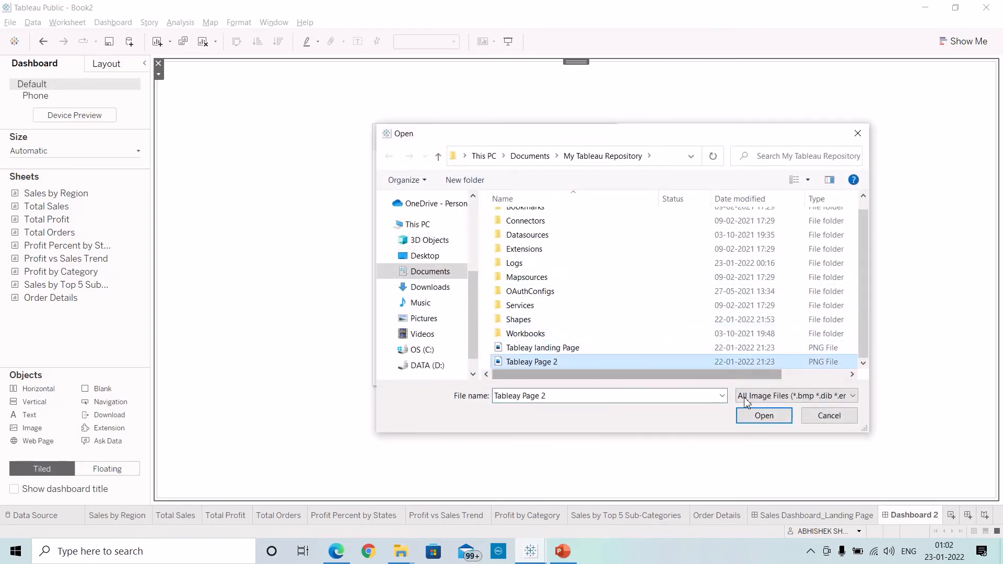
{"action": "left_click", "coordinate": [763, 416]}
{"action": "left_click", "coordinate": [389, 235]}
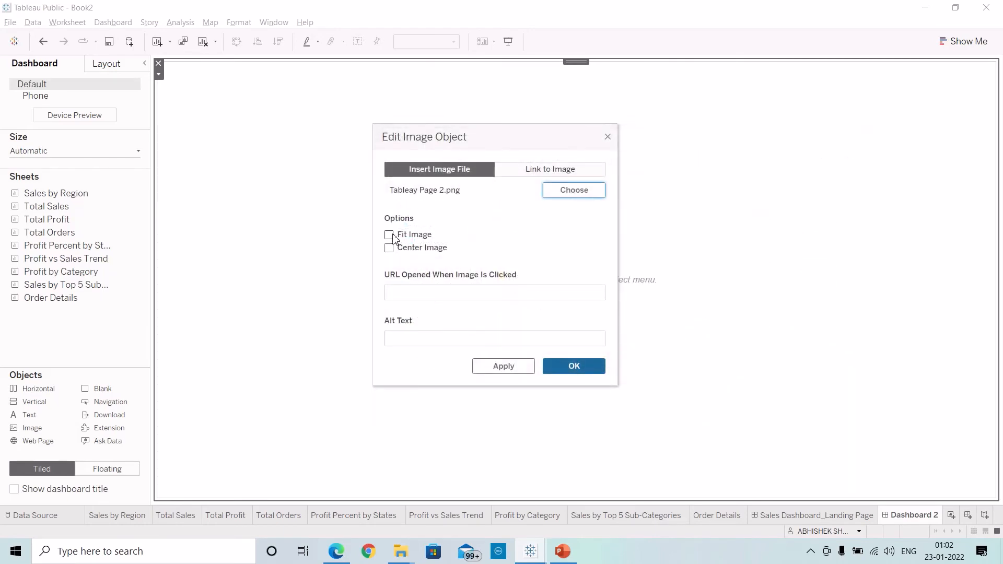
{"action": "left_click", "coordinate": [390, 249]}
{"action": "left_click", "coordinate": [521, 369]}
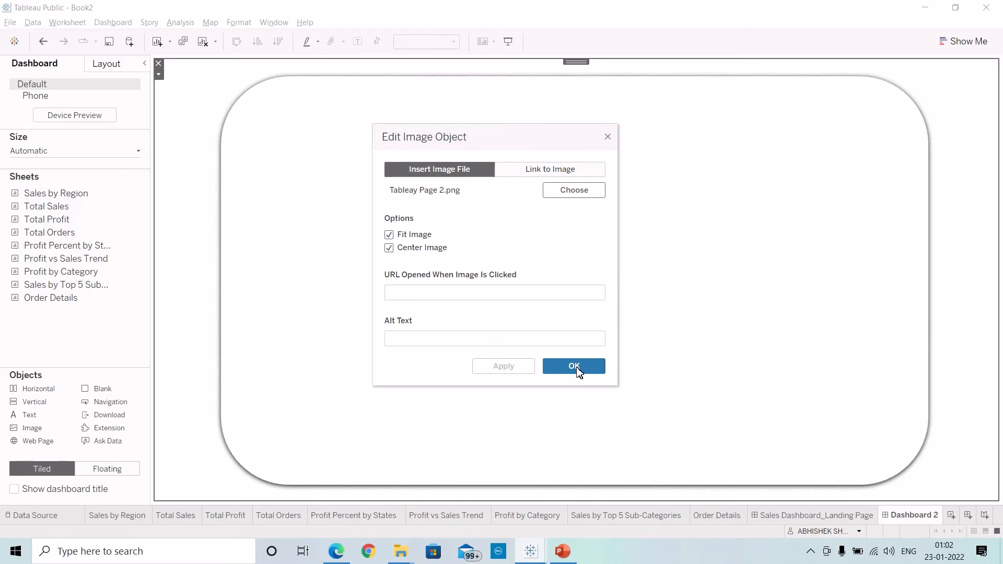
Confirm the background image and place the Order Details sheet as a floating object, resized to fill the rounded card.
{"action": "left_click", "coordinate": [574, 367]}
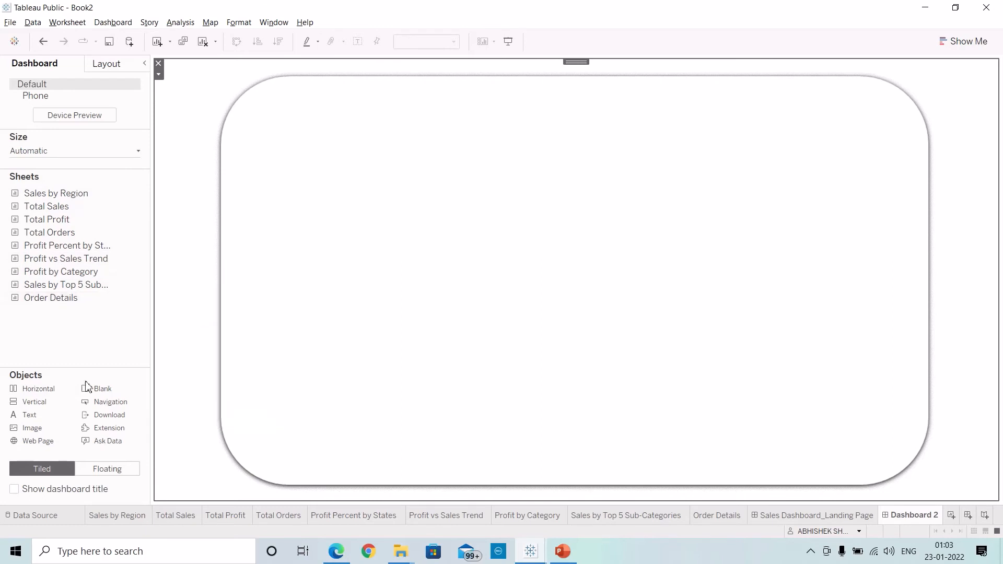
{"action": "left_click", "coordinate": [107, 470]}
{"action": "left_click_drag", "start_coordinate": [50, 299], "coordinate": [331, 176]}
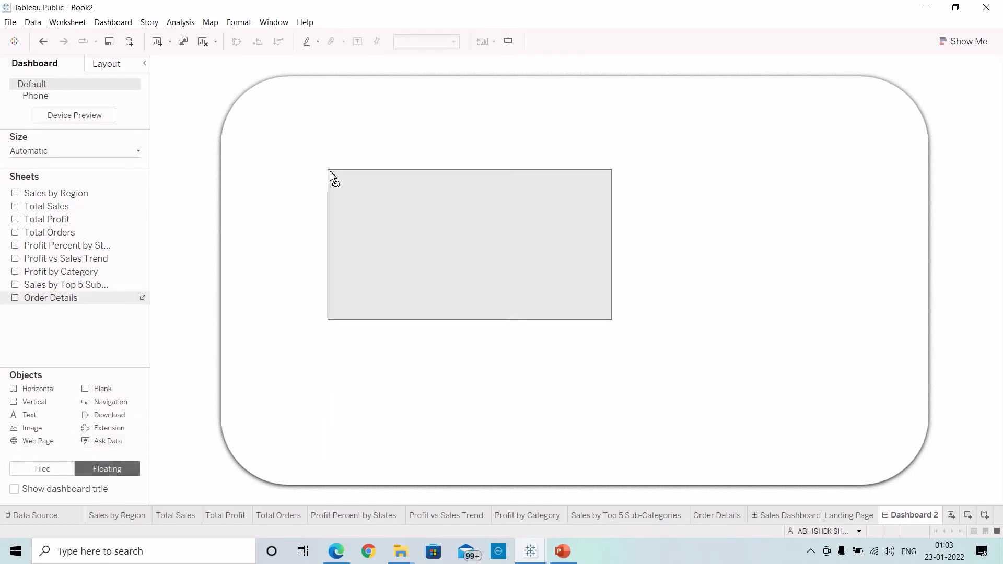
{"action": "left_click_drag", "start_coordinate": [483, 172], "coordinate": [379, 98]}
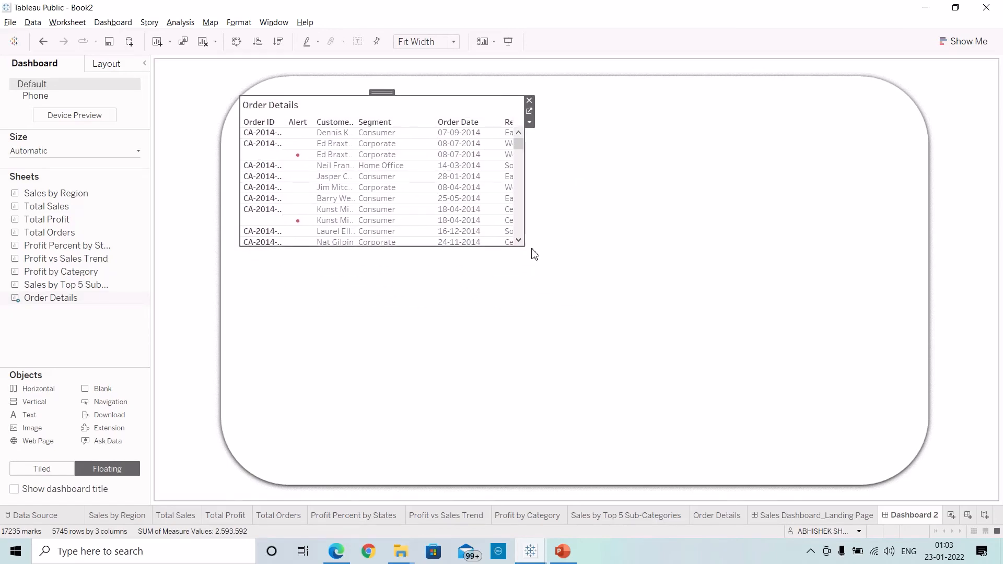
{"action": "left_click_drag", "start_coordinate": [523, 248], "coordinate": [916, 457]}
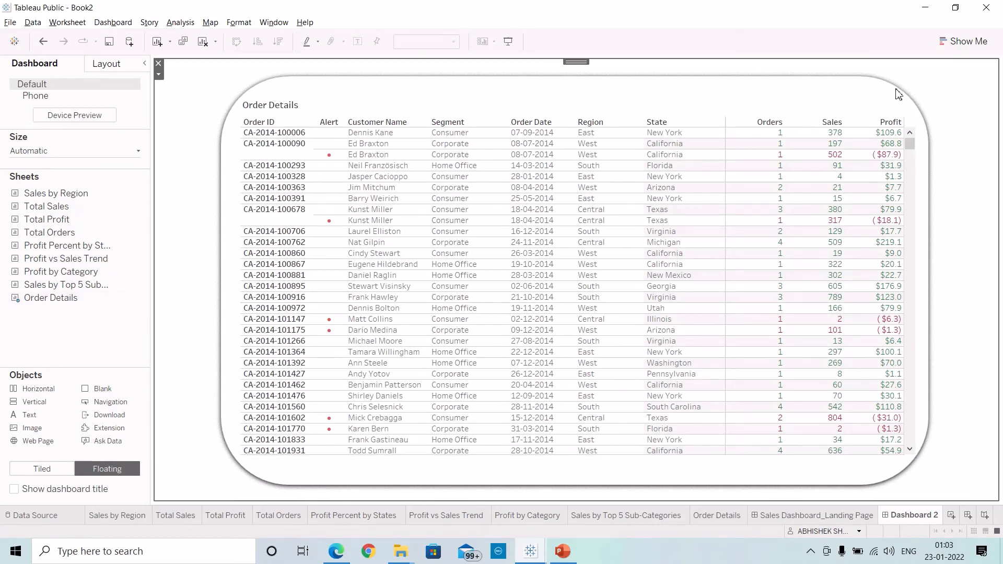
{"action": "left_click_drag", "start_coordinate": [916, 103], "coordinate": [917, 109]}
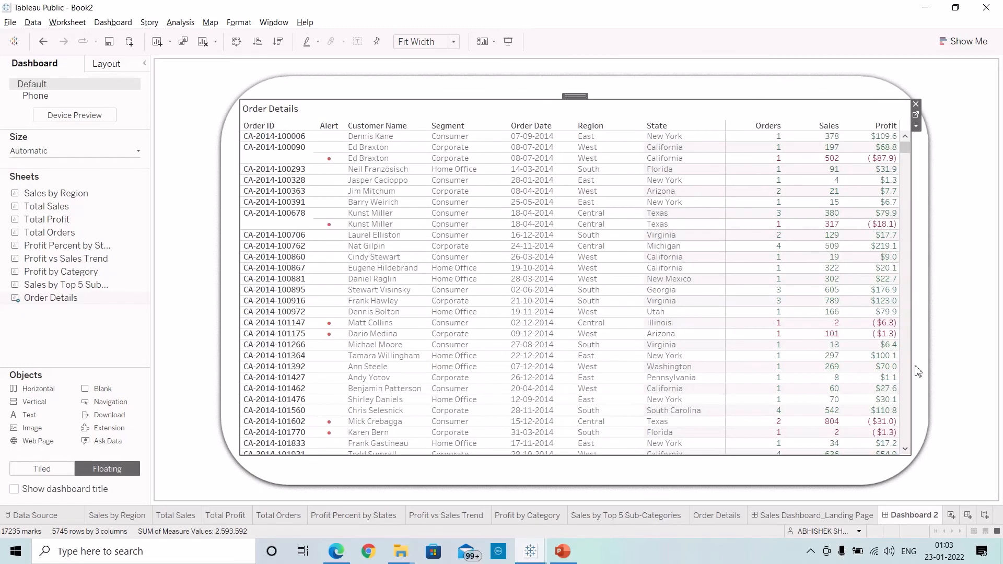
{"action": "left_click_drag", "start_coordinate": [916, 460], "coordinate": [918, 468]}
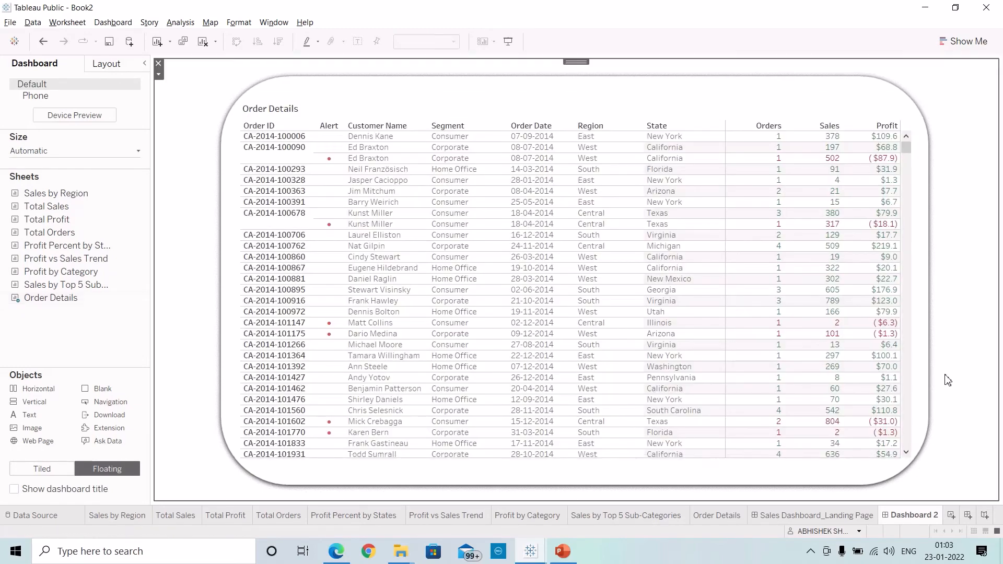
Give the Order Details object on Dashboard 2 a thin solid border.
{"action": "left_click", "coordinate": [663, 109]}
{"action": "left_click", "coordinate": [106, 63]}
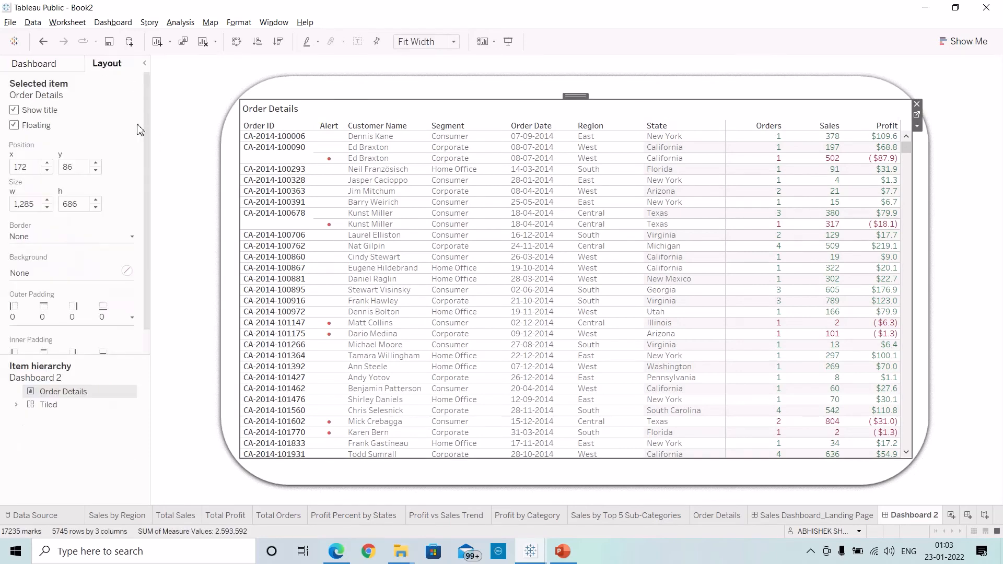
{"action": "left_click", "coordinate": [37, 241]}
{"action": "left_click", "coordinate": [24, 320]}
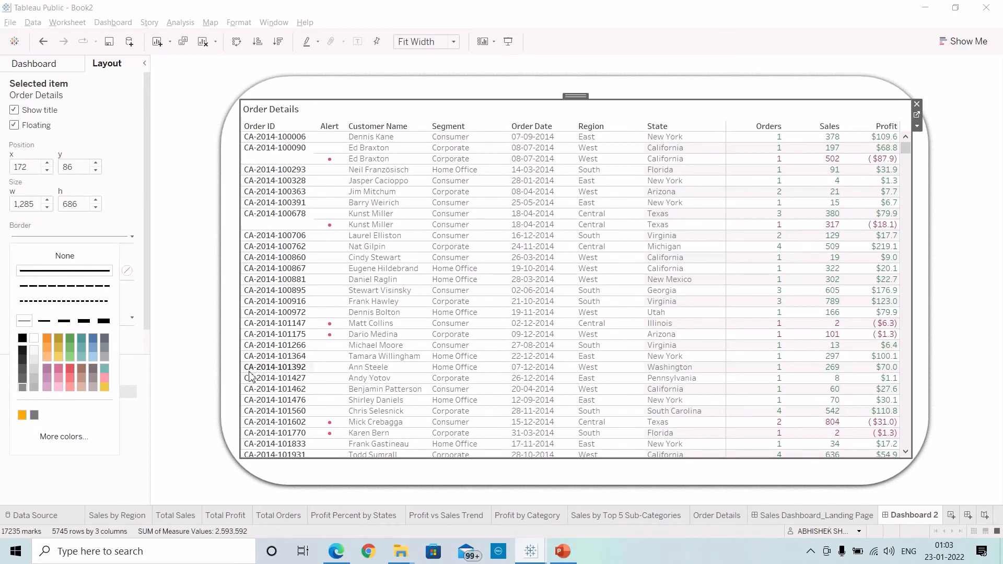
{"action": "left_click", "coordinate": [233, 376]}
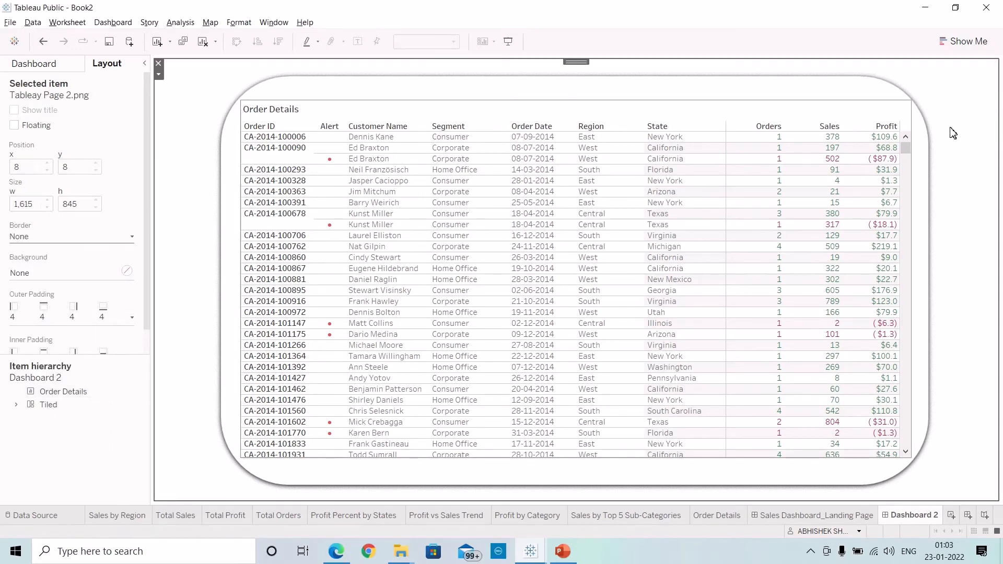
{"action": "scroll", "coordinate": [651, 244], "scroll_direction": "down", "scroll_amount": 4}
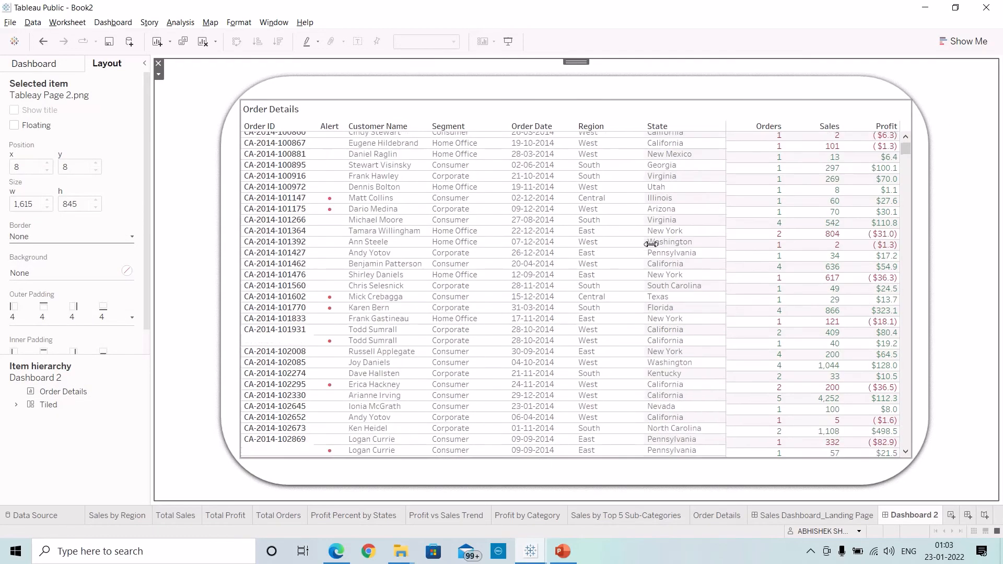
{"action": "scroll", "coordinate": [650, 244], "scroll_direction": "up", "scroll_amount": 4}
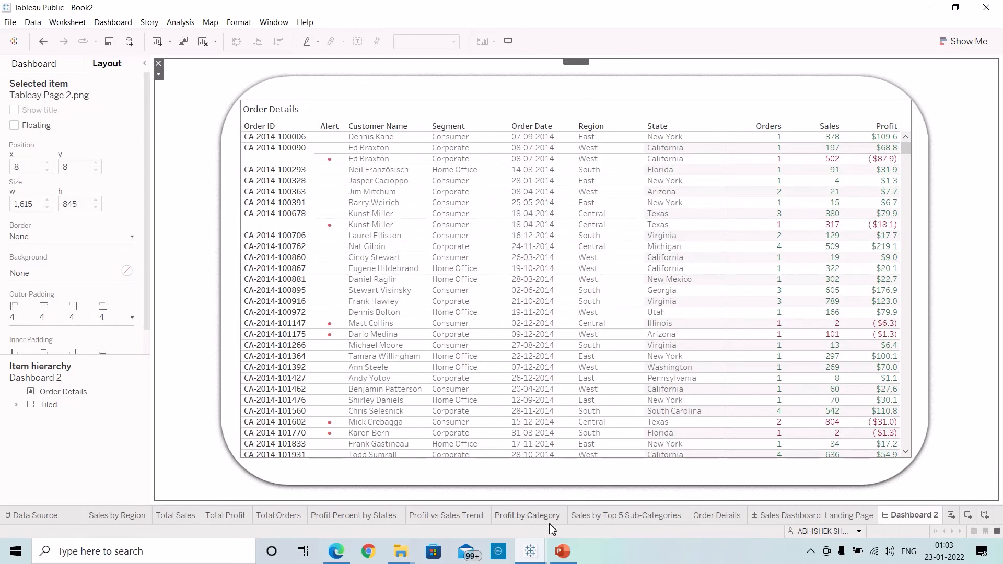
Return to the Sales Dashboard_Landing Page dashboard and add a new blank worksheet to the workbook.
{"action": "left_click", "coordinate": [851, 516]}
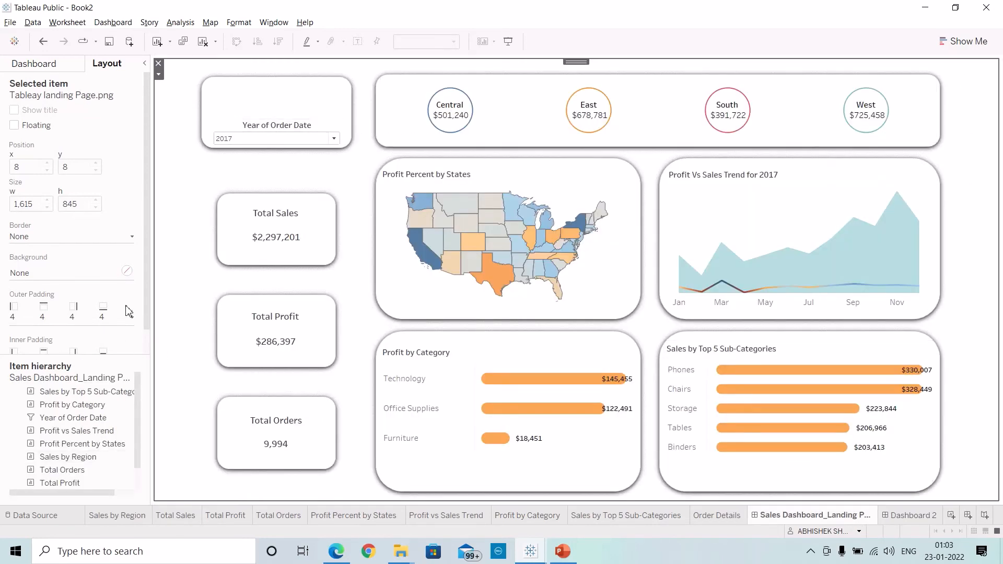
{"action": "left_click", "coordinate": [47, 65]}
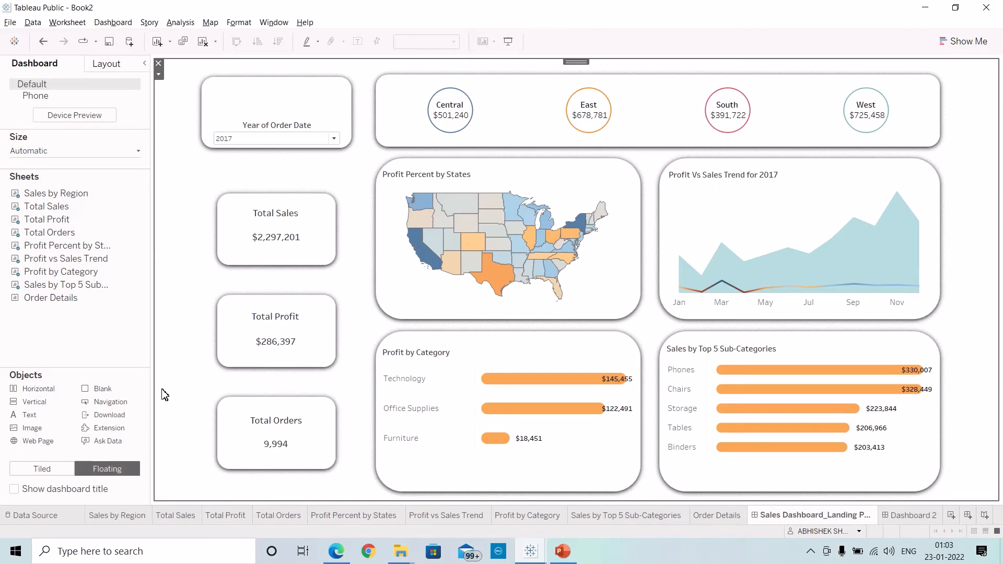
{"action": "mouse_move", "coordinate": [346, 558]}
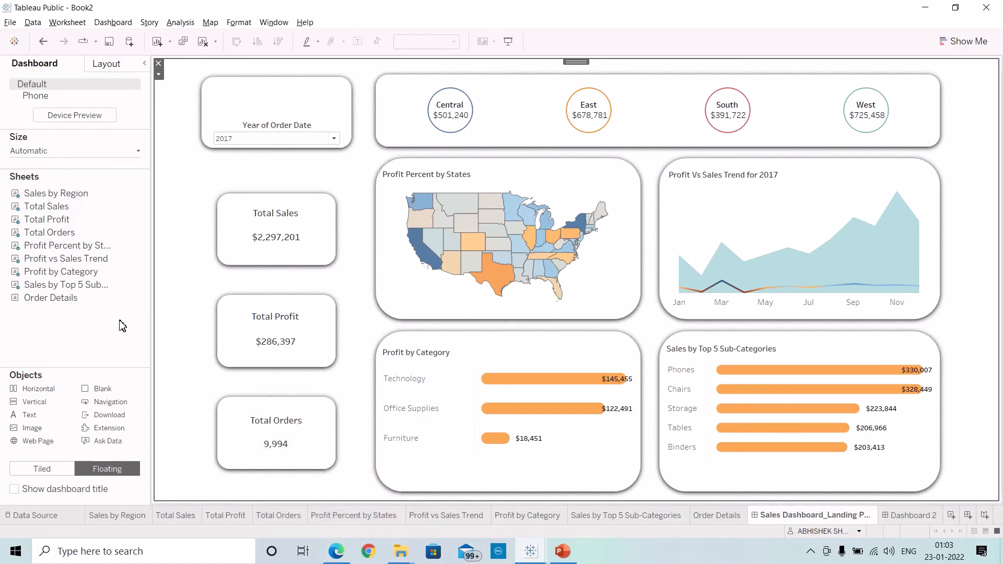
{"action": "left_click", "coordinate": [122, 341]}
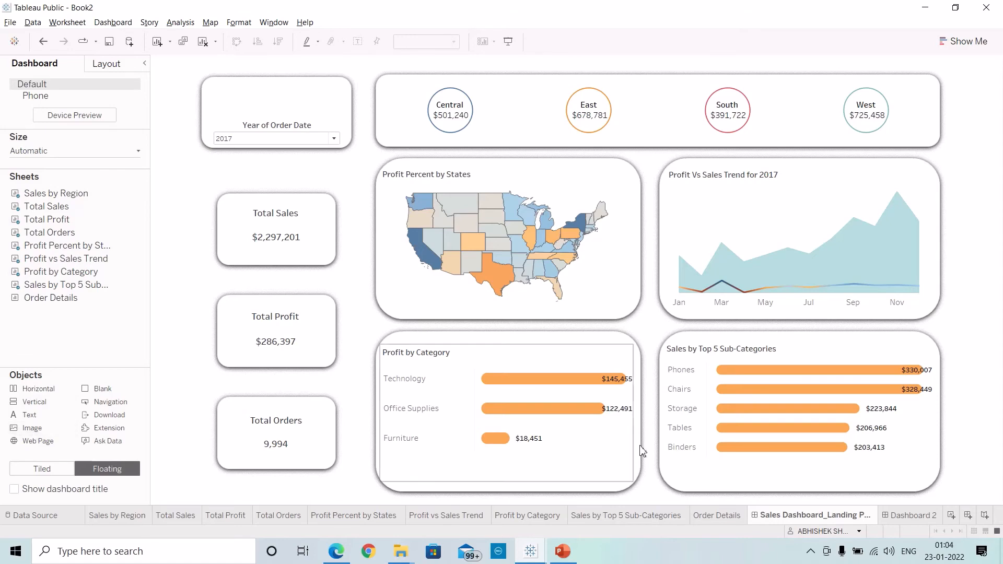
{"action": "left_click", "coordinate": [953, 517]}
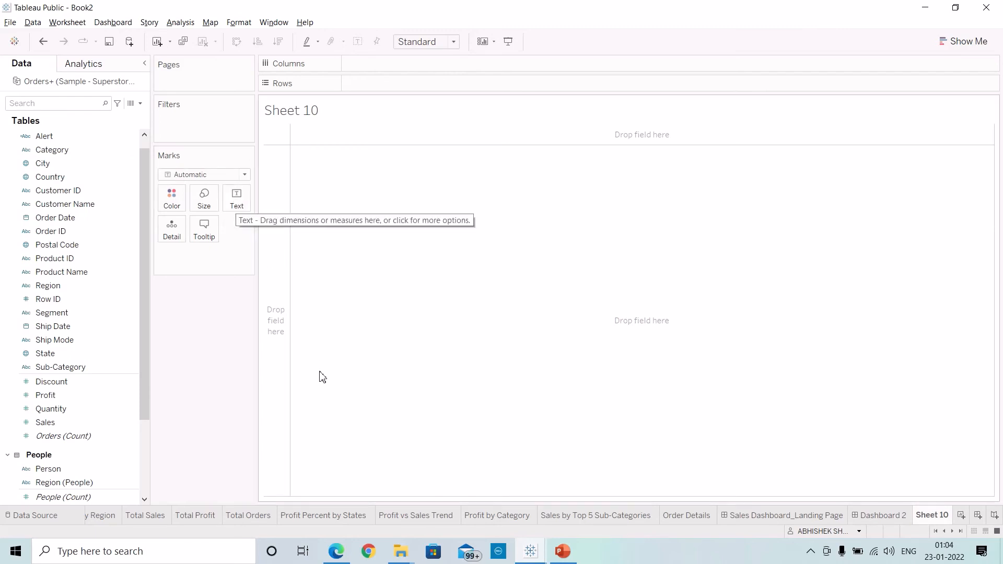
Switch to the browser to look at the checked files icon in the "Data icon" image search, and return to Tableau.
{"action": "left_click", "coordinate": [336, 551]}
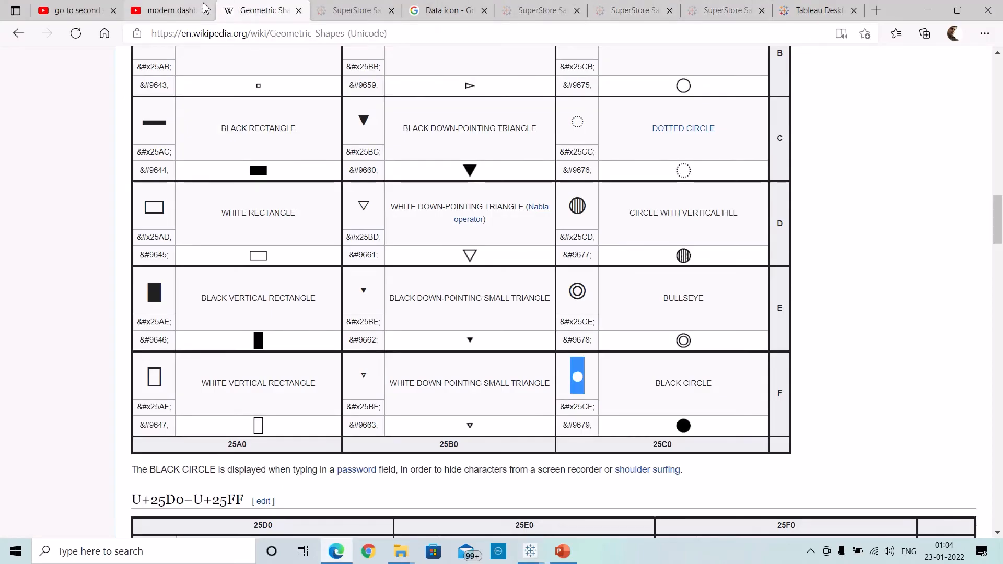
{"action": "left_click", "coordinate": [441, 6]}
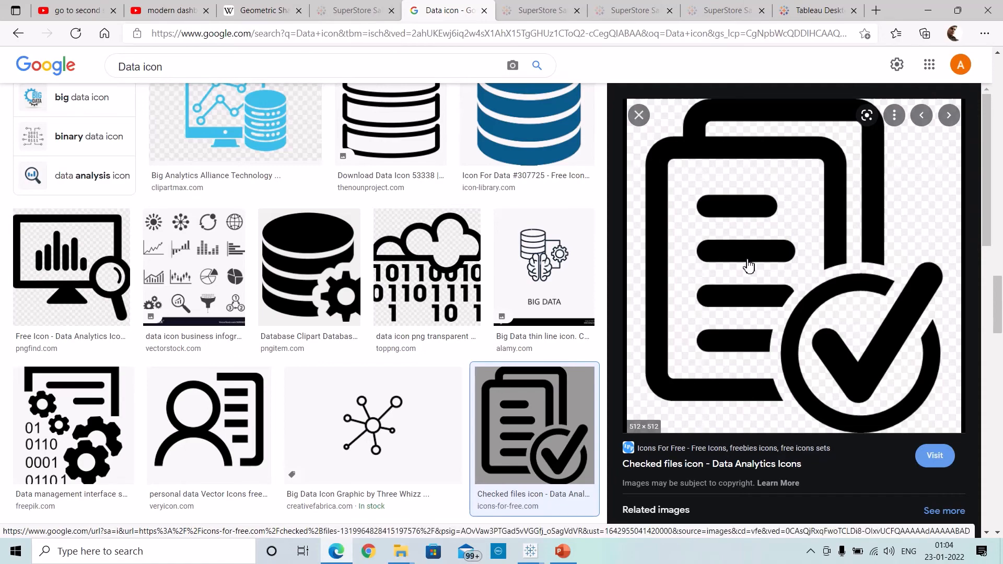
{"action": "key", "text": "alt+Tab"}
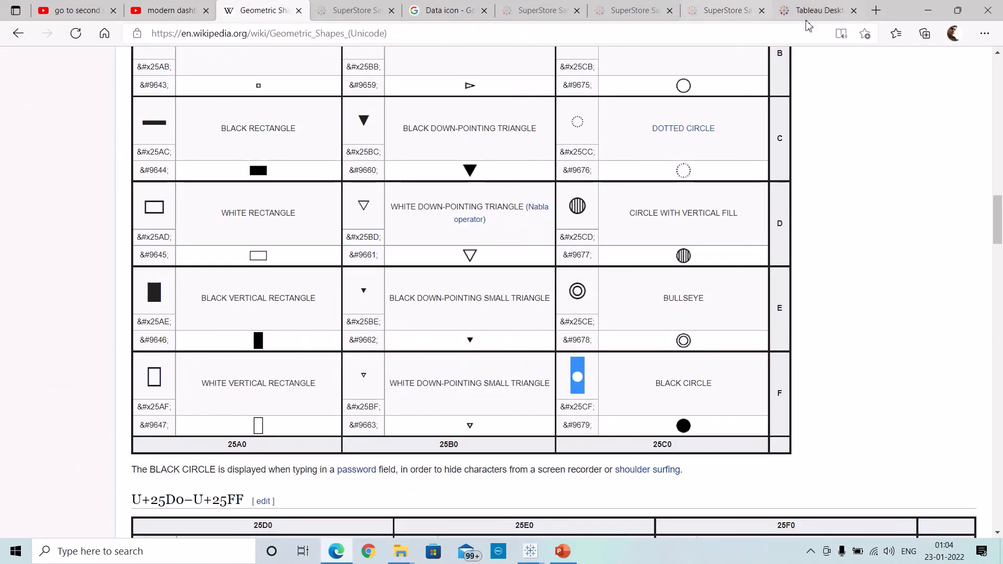
{"action": "left_click", "coordinate": [929, 11]}
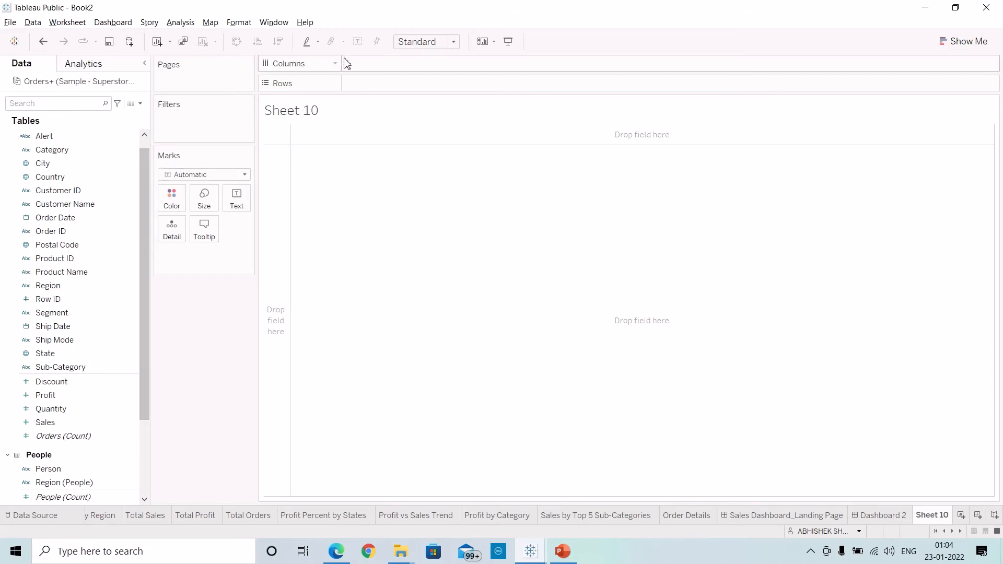
Add the ad-hoc calculation AVG(0.0) to Rows on Sheet 10.
{"action": "double_click", "coordinate": [392, 83]}
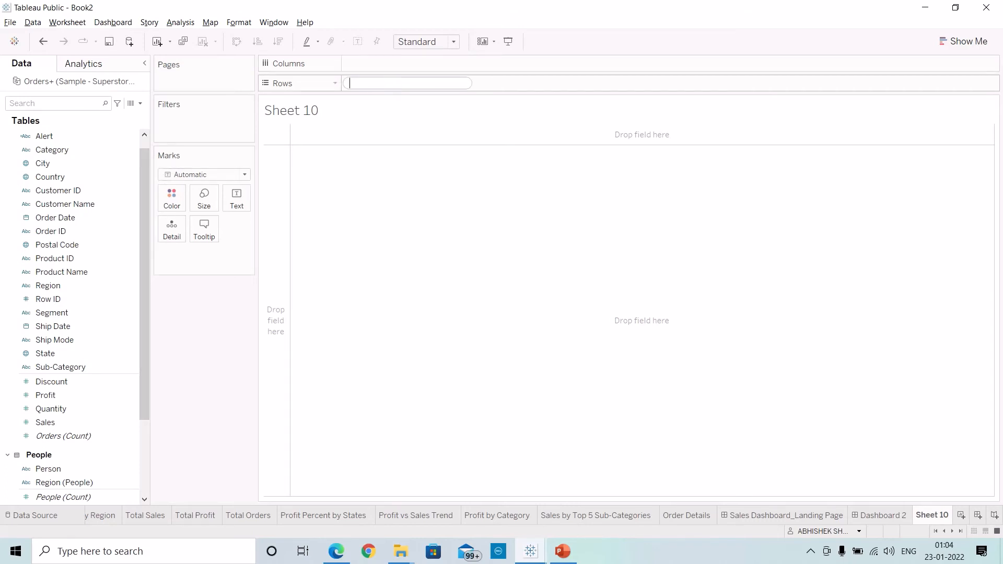
{"action": "type", "text": "Avg"}
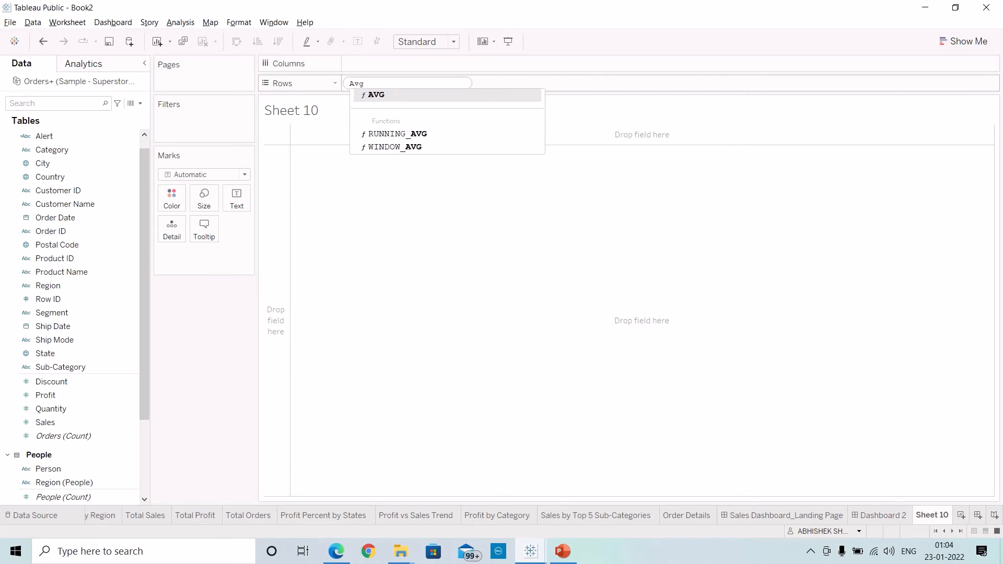
{"action": "key", "text": "Return"}
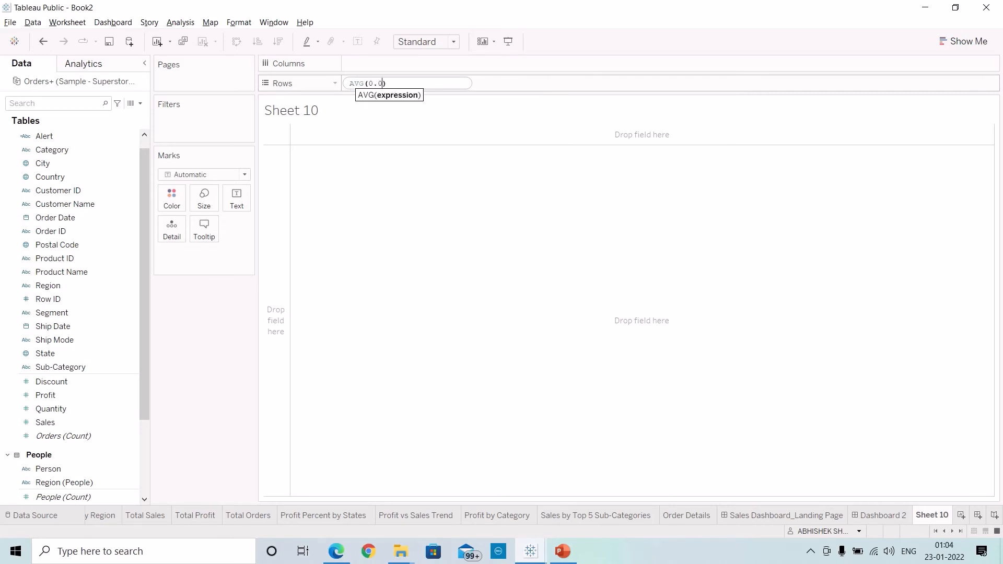
{"action": "type", "text": "0.0"}
{"action": "key", "text": "Return"}
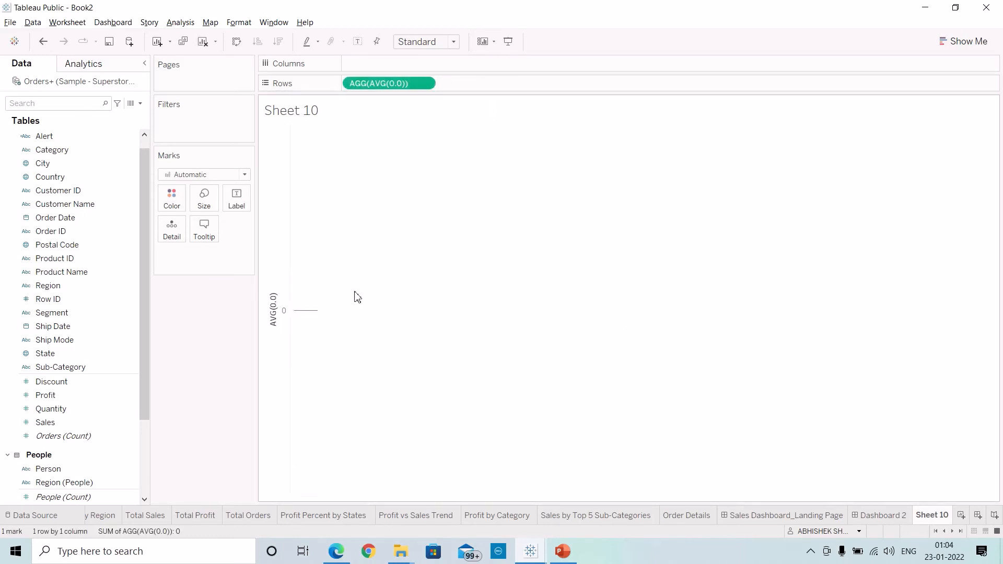
Change the mark type to Shape and assign the checked files icon from the reloaded Dashboard icons palette.
{"action": "left_click", "coordinate": [246, 175]}
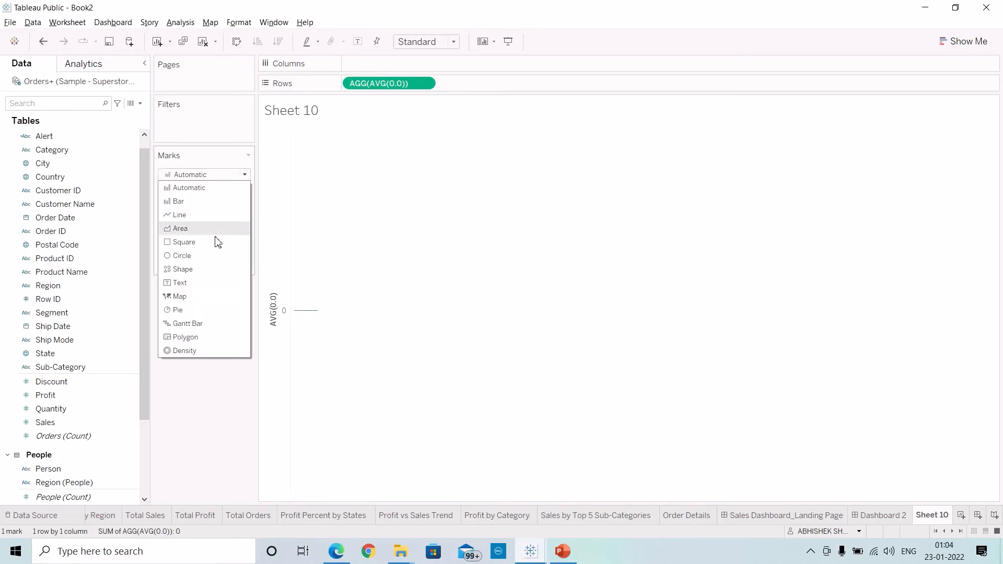
{"action": "left_click", "coordinate": [202, 271]}
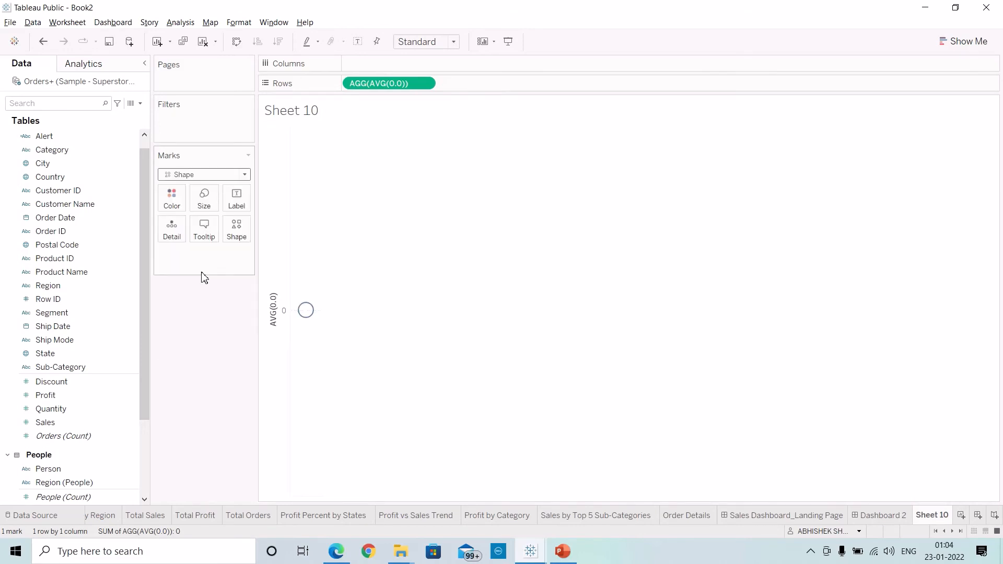
{"action": "left_click", "coordinate": [239, 238]}
{"action": "left_click", "coordinate": [256, 308]}
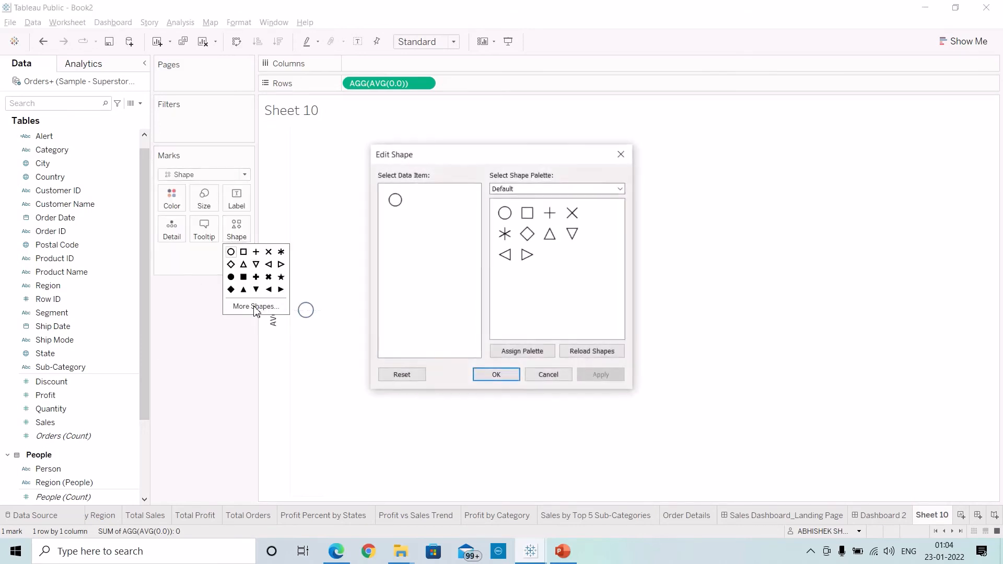
{"action": "left_click", "coordinate": [601, 353]}
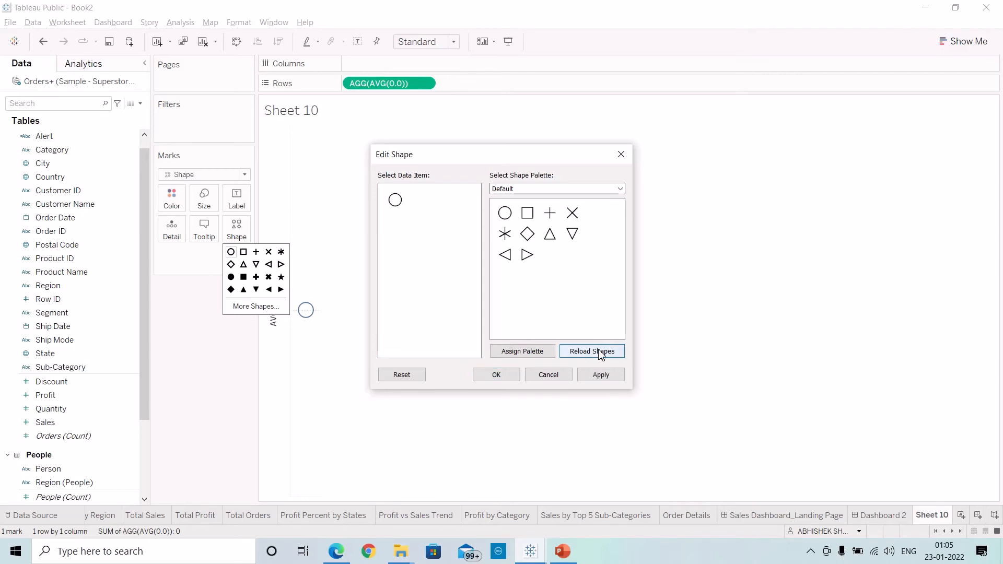
{"action": "left_click", "coordinate": [620, 188]}
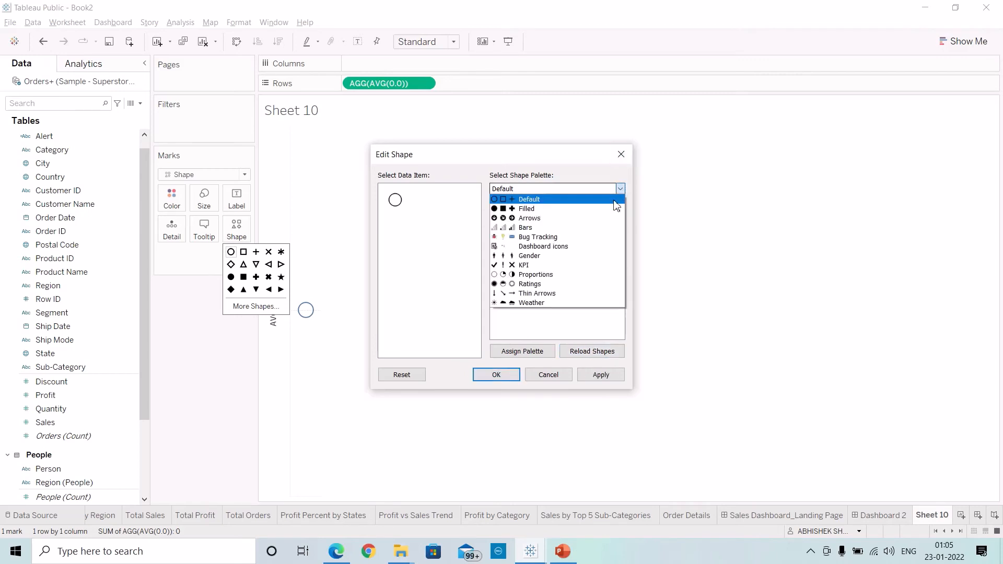
{"action": "left_click", "coordinate": [565, 246]}
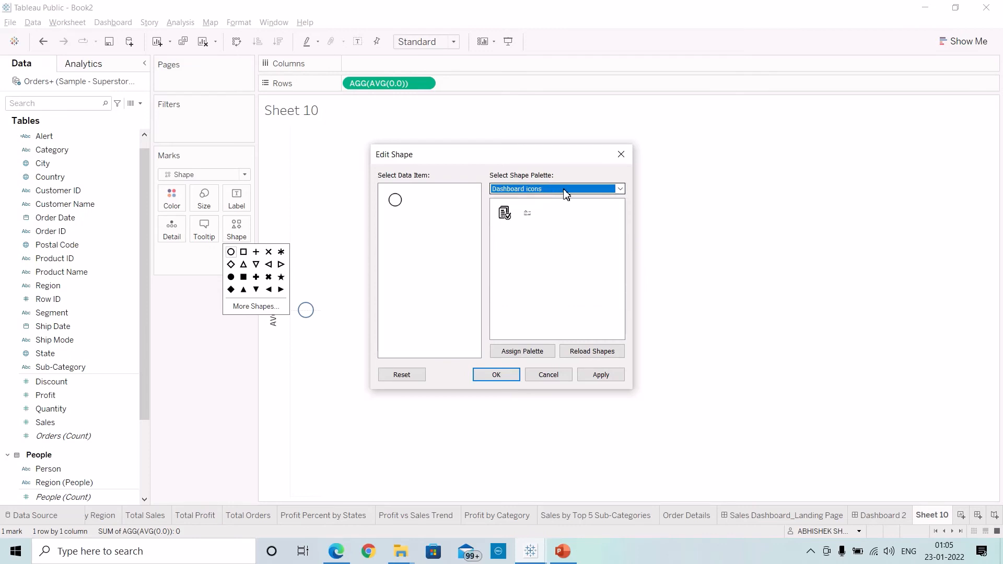
{"action": "left_click", "coordinate": [505, 214]}
{"action": "left_click", "coordinate": [587, 374]}
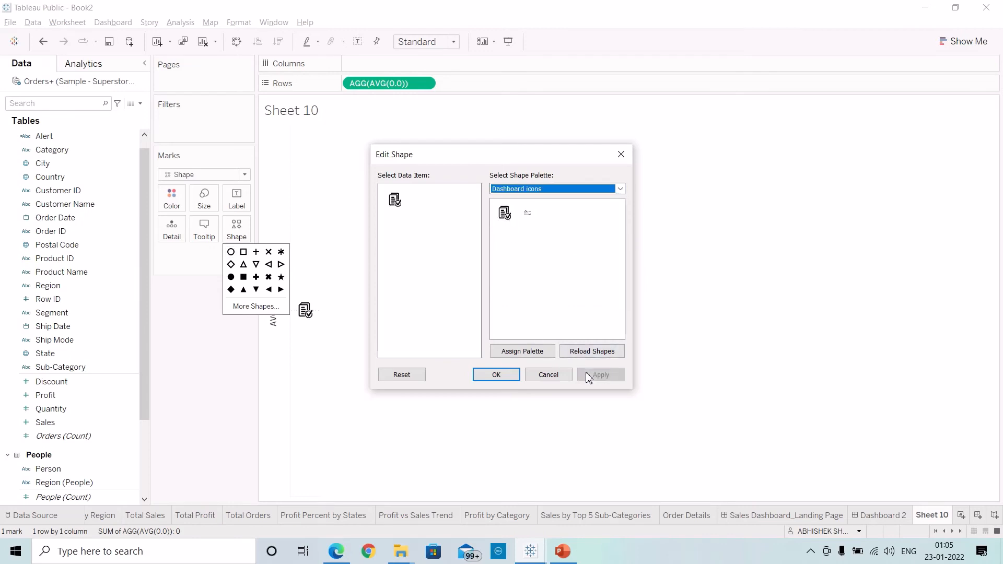
{"action": "left_click", "coordinate": [513, 379]}
{"action": "left_click", "coordinate": [211, 387]}
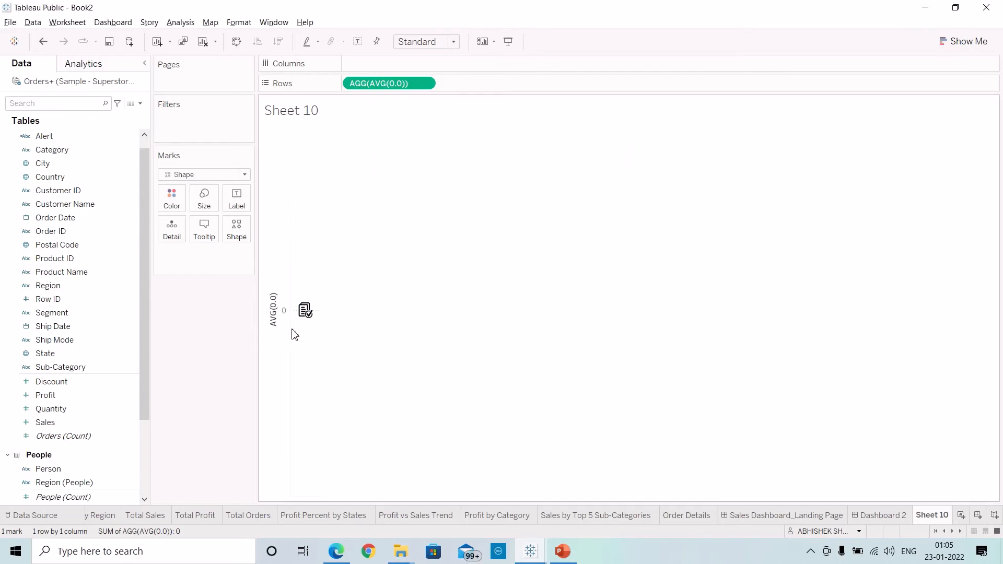
Slightly enlarge the checked files icon mark.
{"action": "mouse_move", "coordinate": [308, 314]}
{"action": "left_click", "coordinate": [205, 198]}
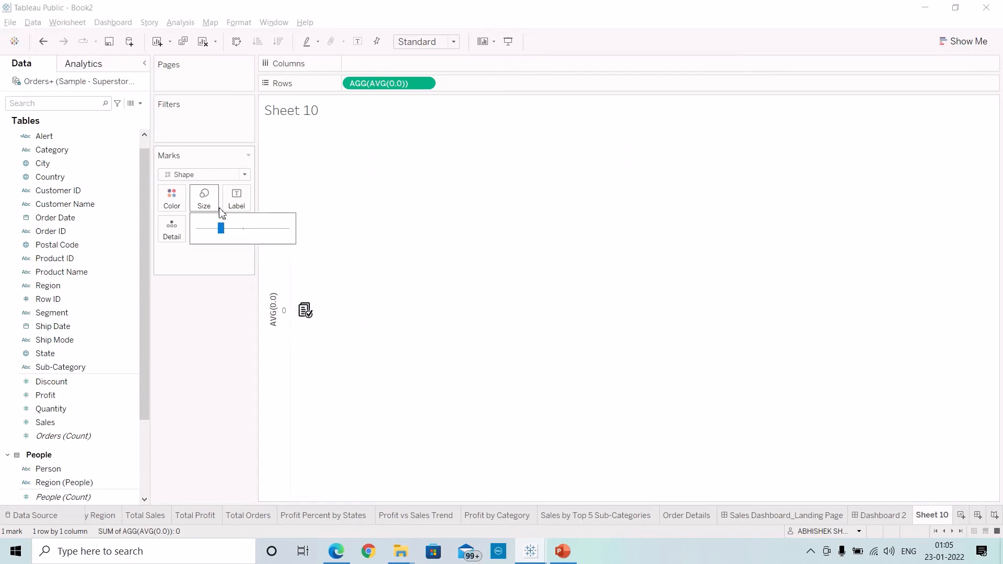
{"action": "left_click", "coordinate": [225, 228]}
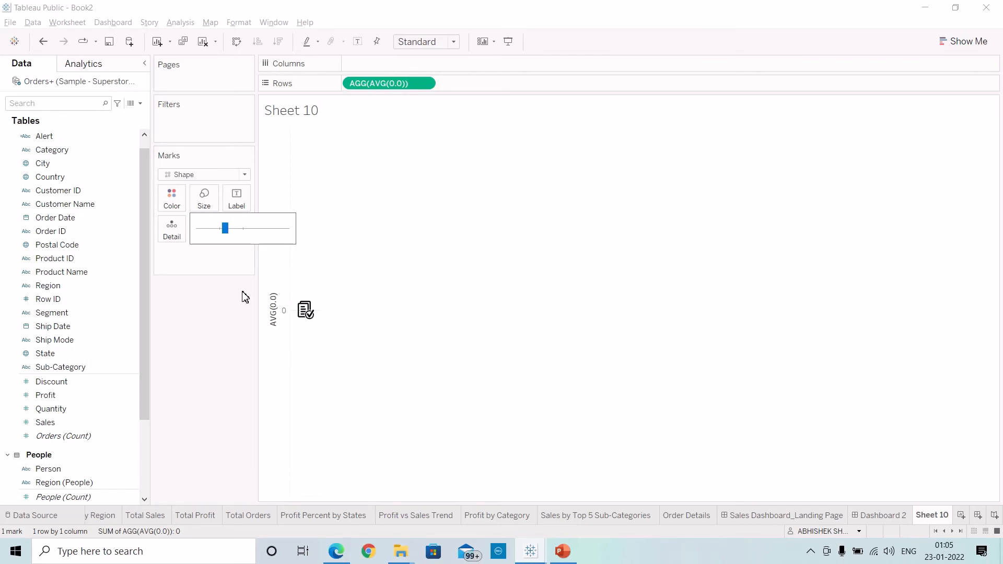
Hide the AVG(0.0) axis header and the sheet title on Sheet 10.
{"action": "right_click", "coordinate": [274, 287]}
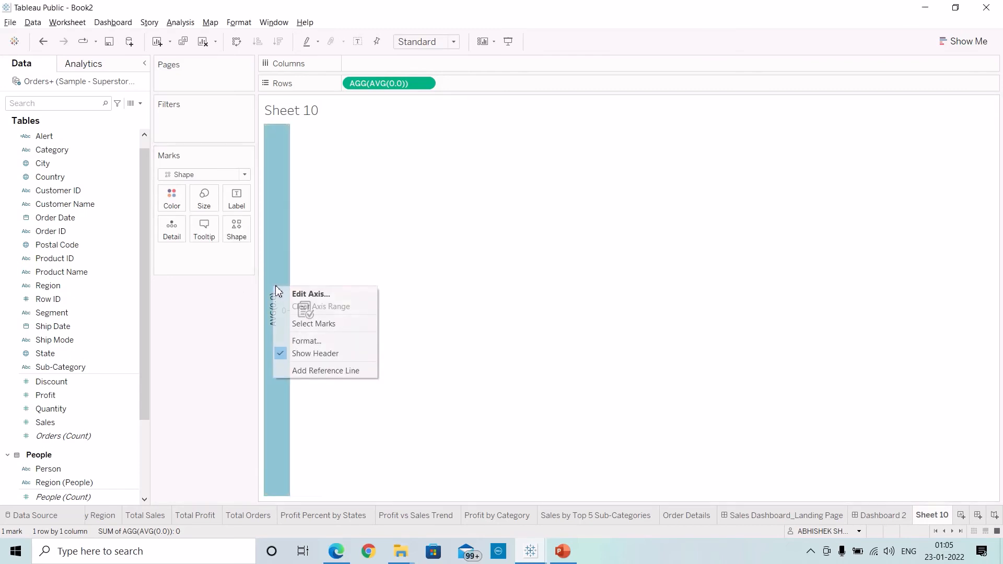
{"action": "left_click", "coordinate": [307, 353]}
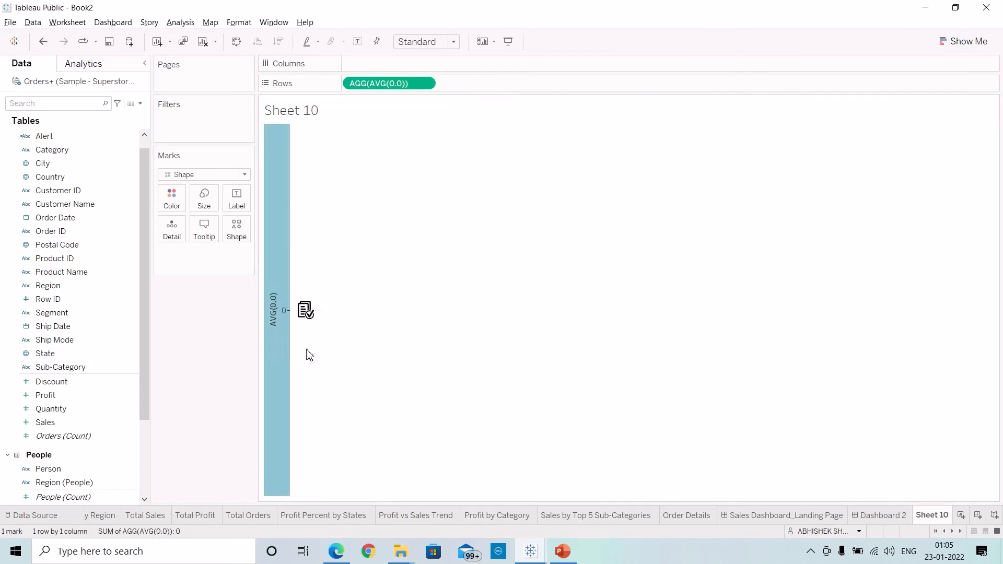
{"action": "right_click", "coordinate": [301, 119]}
{"action": "left_click", "coordinate": [329, 148]}
Replace the icon's tooltip with bold text "Go to Order Detail", disabling command buttons and selection by category.
{"action": "mouse_move", "coordinate": [291, 304]}
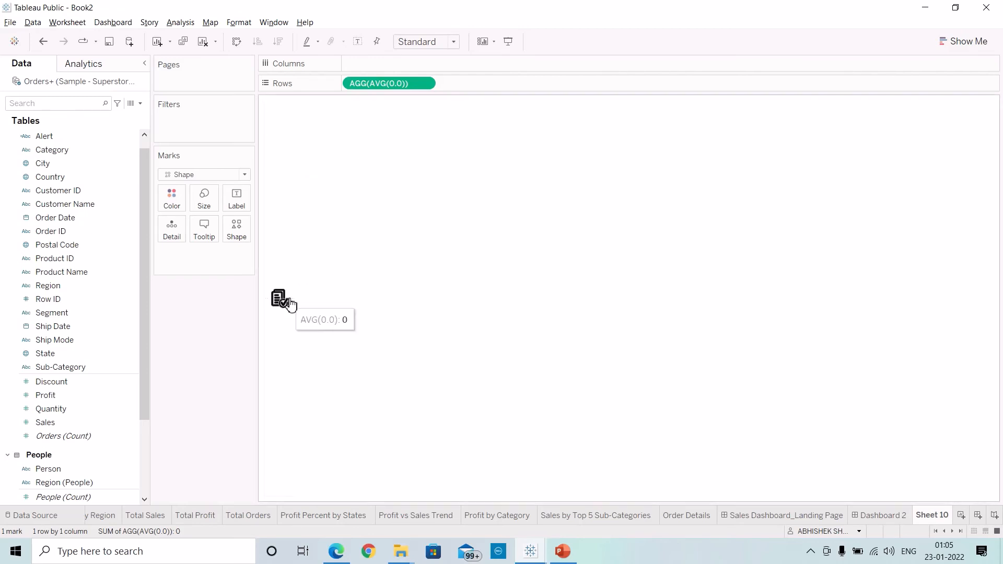
{"action": "left_click", "coordinate": [203, 229]}
{"action": "left_click", "coordinate": [455, 263]}
{"action": "key", "text": "ctrl+a"}
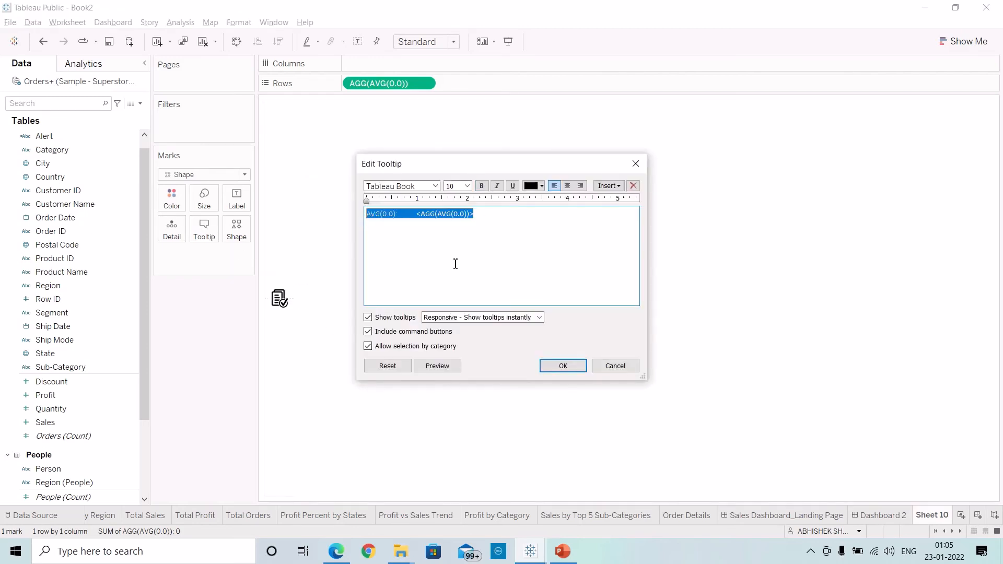
{"action": "key", "text": "ctrl+b"}
{"action": "type", "text": "Go to Order Detail"}
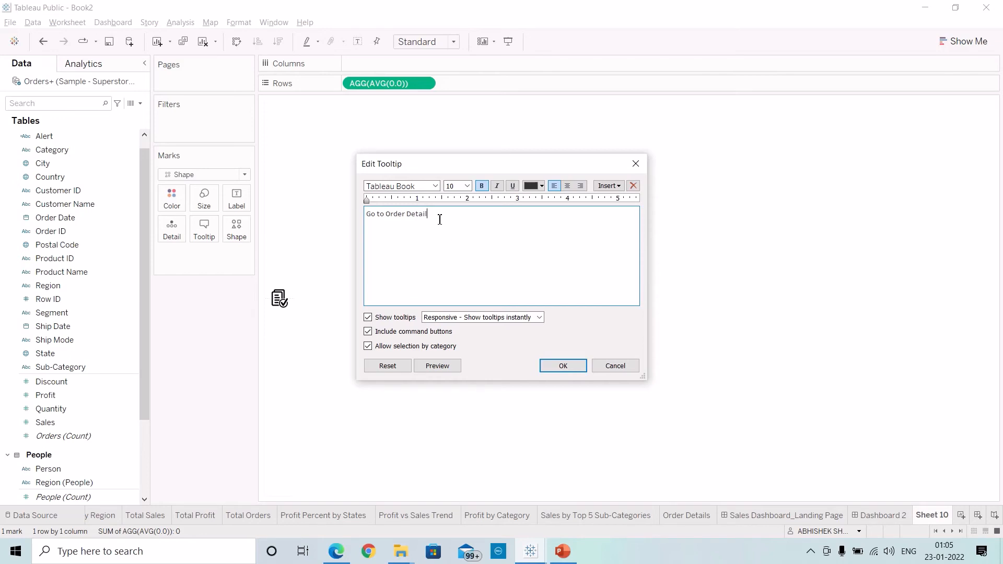
{"action": "key", "text": "ctrl+a"}
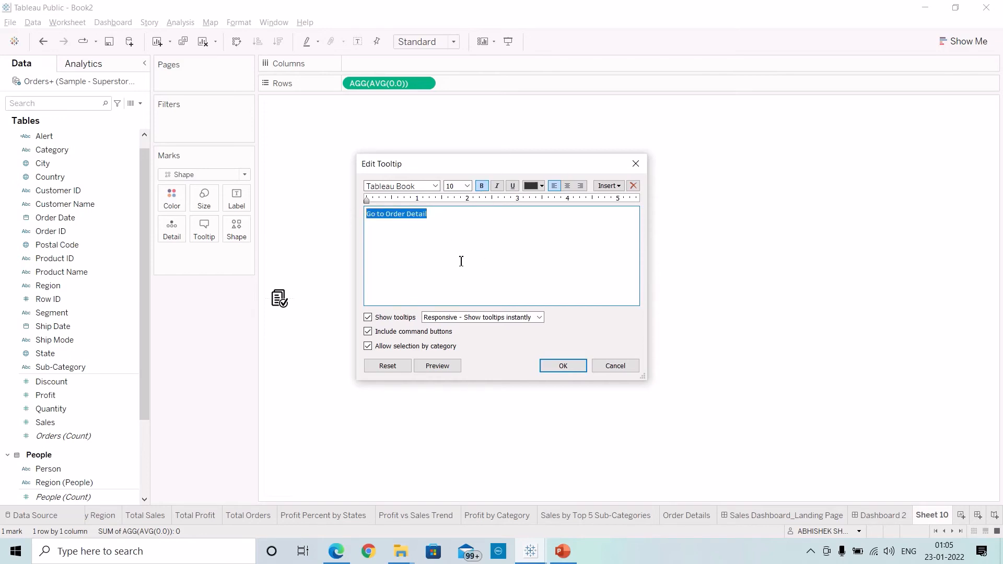
{"action": "left_click", "coordinate": [410, 302]}
{"action": "left_click", "coordinate": [368, 331]}
{"action": "left_click", "coordinate": [368, 345]}
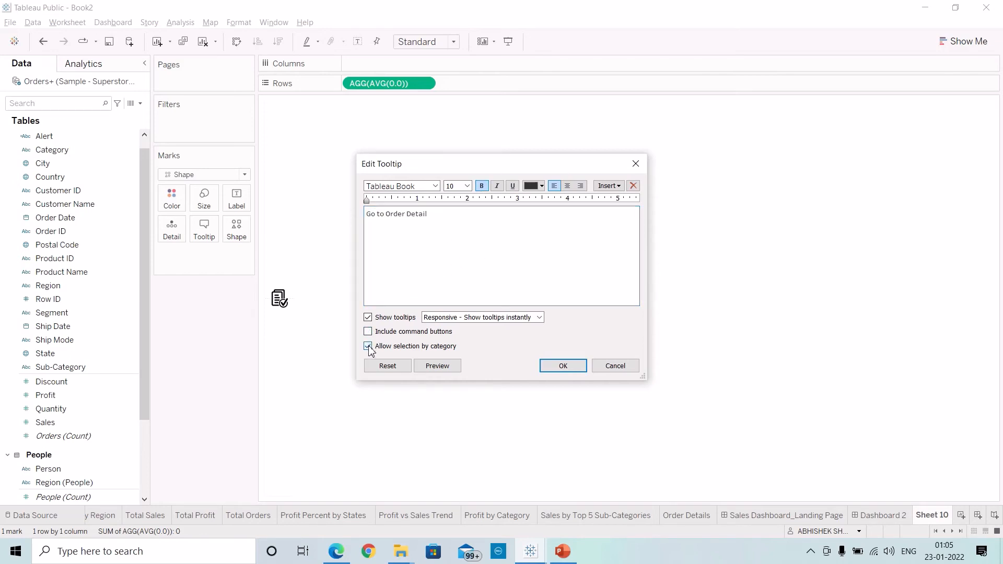
{"action": "left_click", "coordinate": [560, 367]}
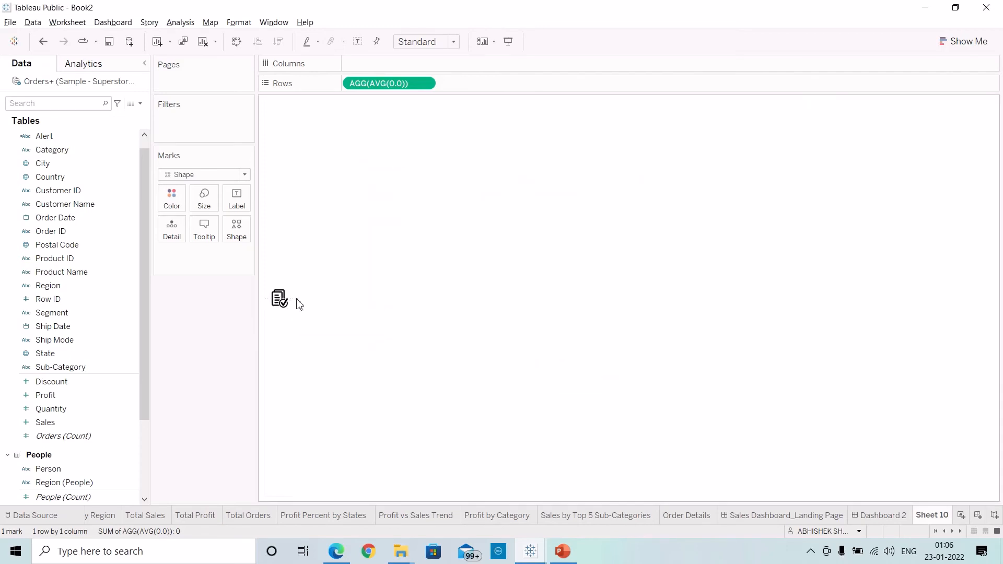
Fit the sheet to Entire View and set its grid lines to None at sheet and row level.
{"action": "left_click", "coordinate": [453, 42]}
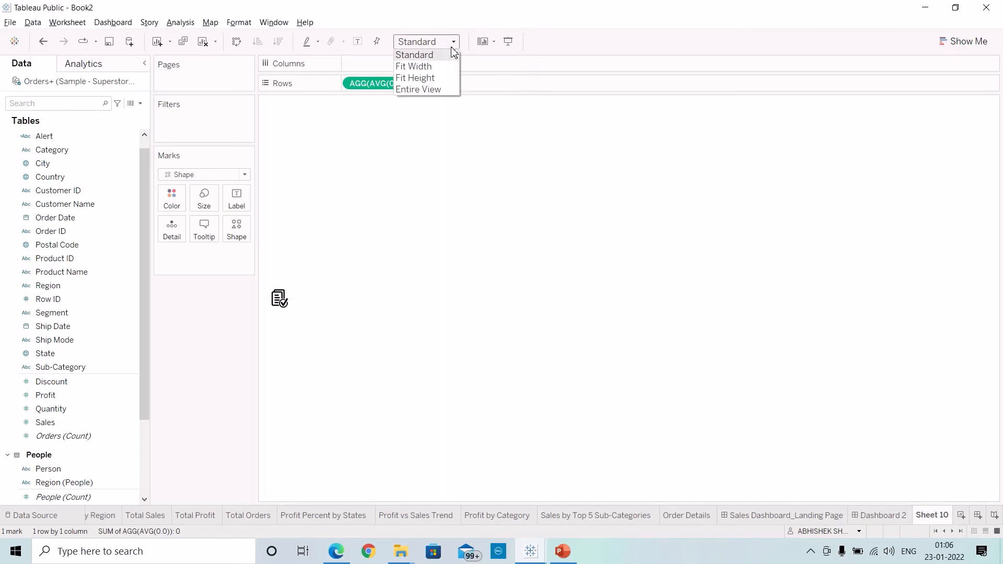
{"action": "left_click", "coordinate": [443, 89]}
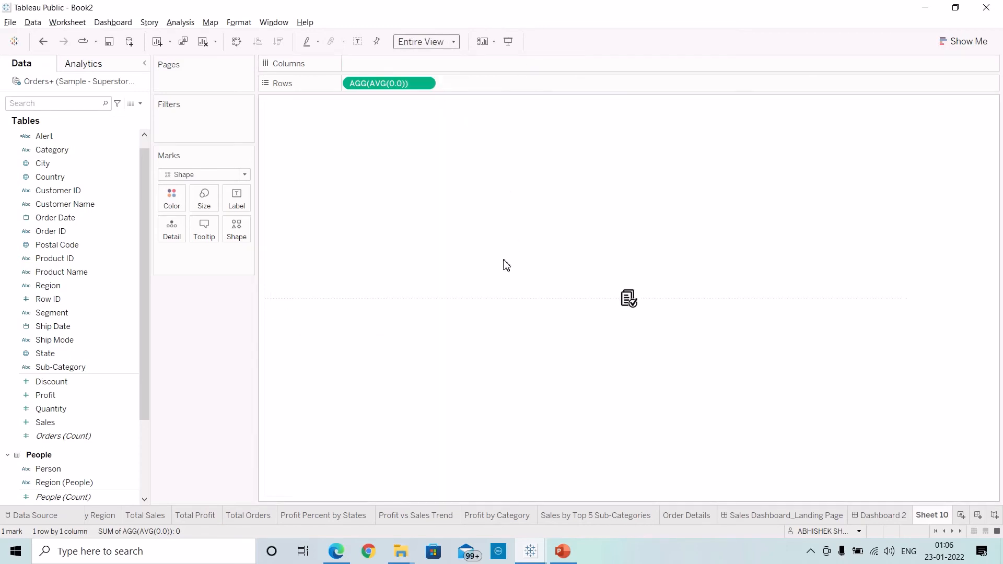
{"action": "right_click", "coordinate": [412, 302]}
{"action": "left_click", "coordinate": [456, 351]}
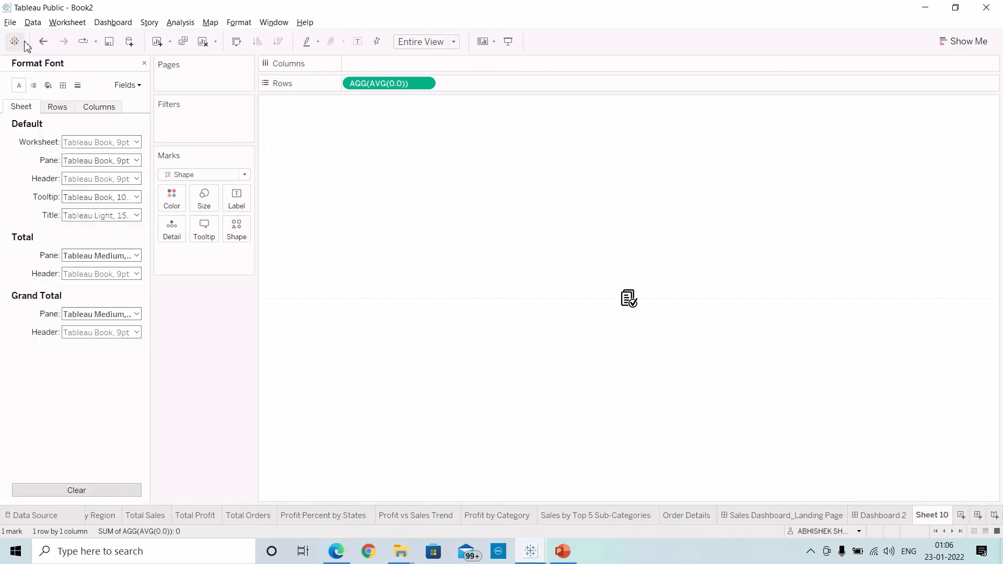
{"action": "left_click", "coordinate": [78, 85]}
{"action": "left_click", "coordinate": [93, 142]}
{"action": "left_click", "coordinate": [97, 157]}
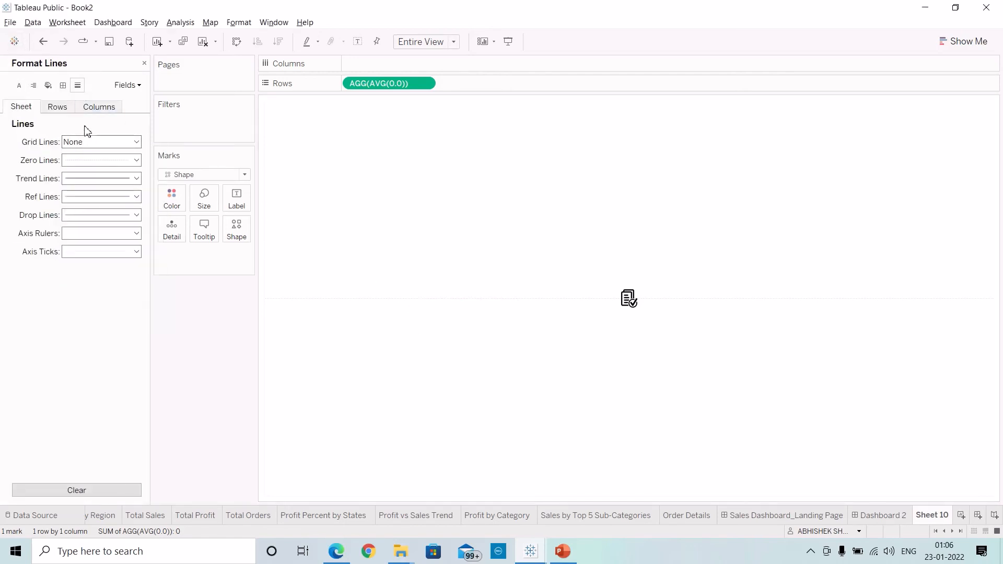
{"action": "left_click", "coordinate": [56, 106]}
{"action": "left_click", "coordinate": [93, 142]}
{"action": "left_click", "coordinate": [92, 158]}
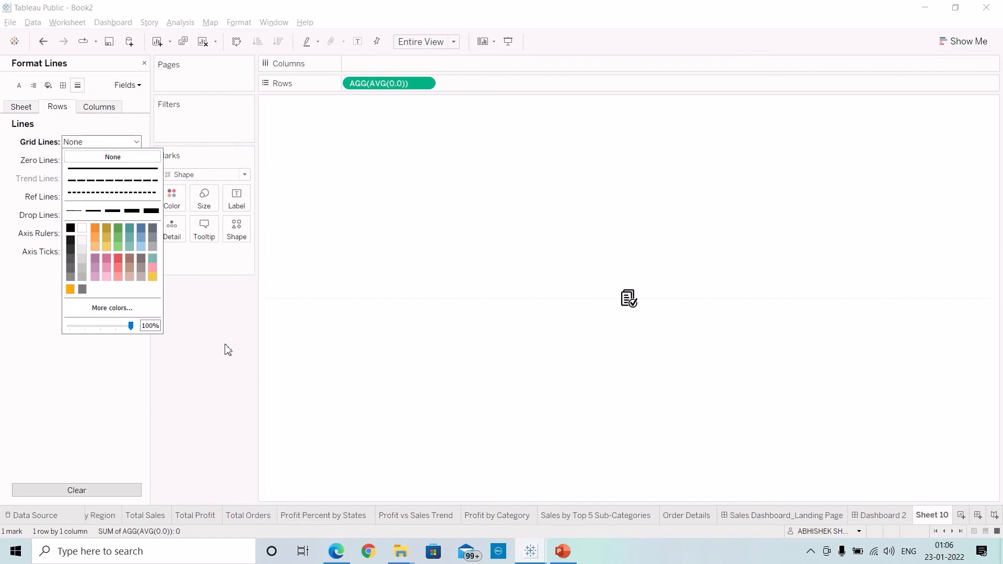
{"action": "left_click", "coordinate": [221, 347]}
{"action": "left_click", "coordinate": [31, 107]}
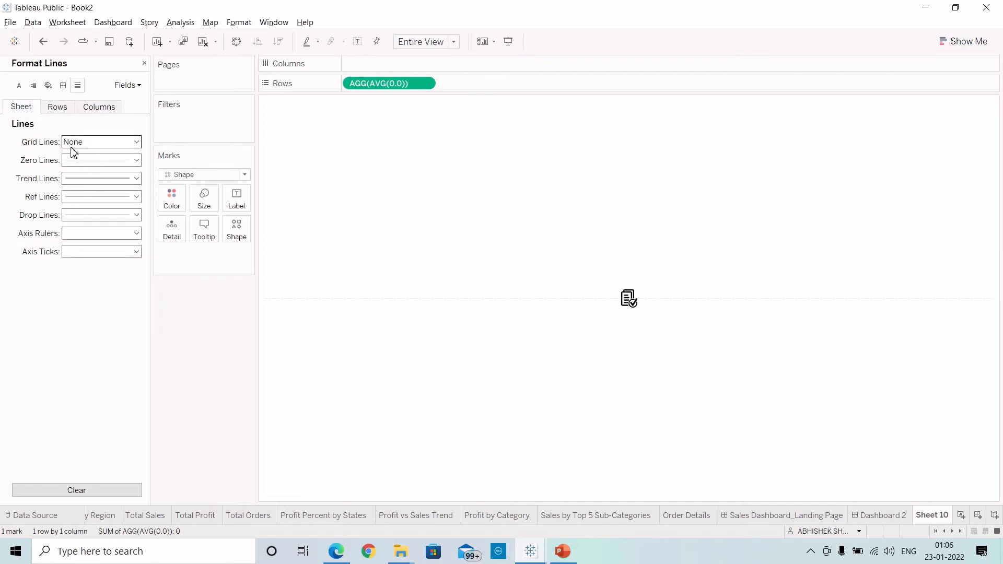
Set the sheet's zero, trend, reference and drop lines, axis rulers and axis ticks to None.
{"action": "left_click", "coordinate": [91, 160]}
{"action": "left_click", "coordinate": [89, 175]}
{"action": "left_click", "coordinate": [99, 178]}
{"action": "left_click", "coordinate": [101, 194]}
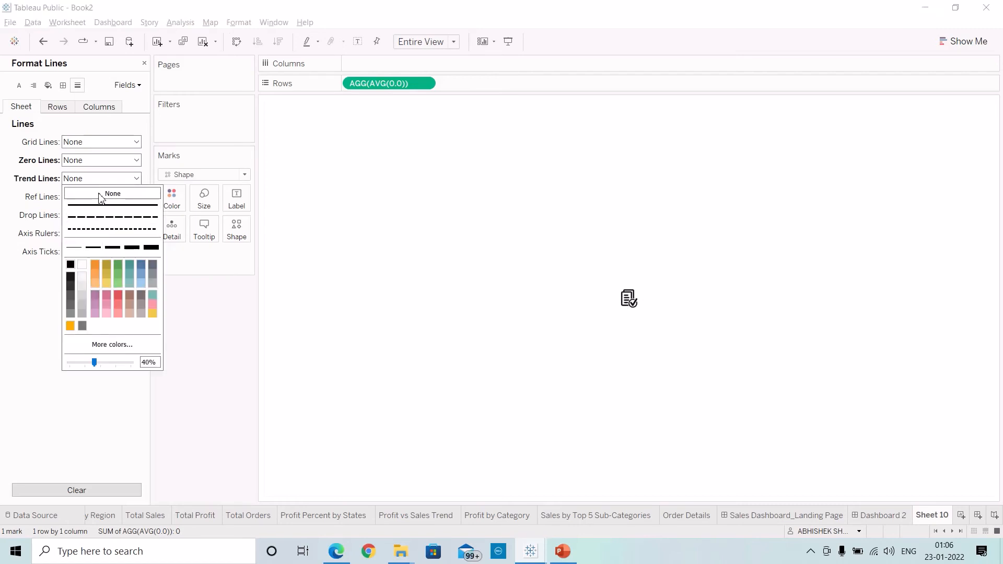
{"action": "left_click", "coordinate": [101, 197]}
{"action": "left_click", "coordinate": [98, 205]}
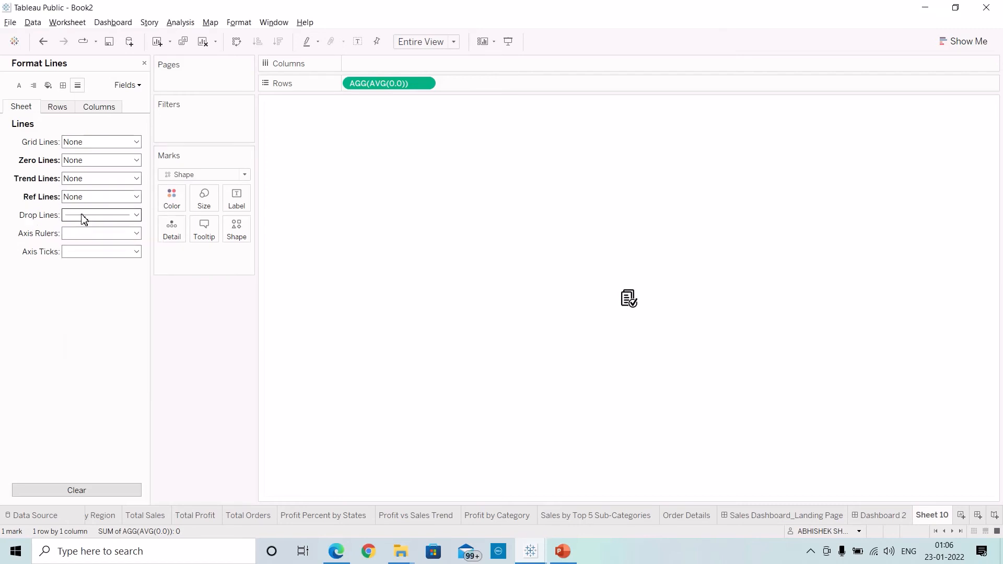
{"action": "left_click", "coordinate": [84, 218]}
{"action": "left_click", "coordinate": [73, 229]}
{"action": "left_click", "coordinate": [76, 234]}
{"action": "left_click", "coordinate": [78, 246]}
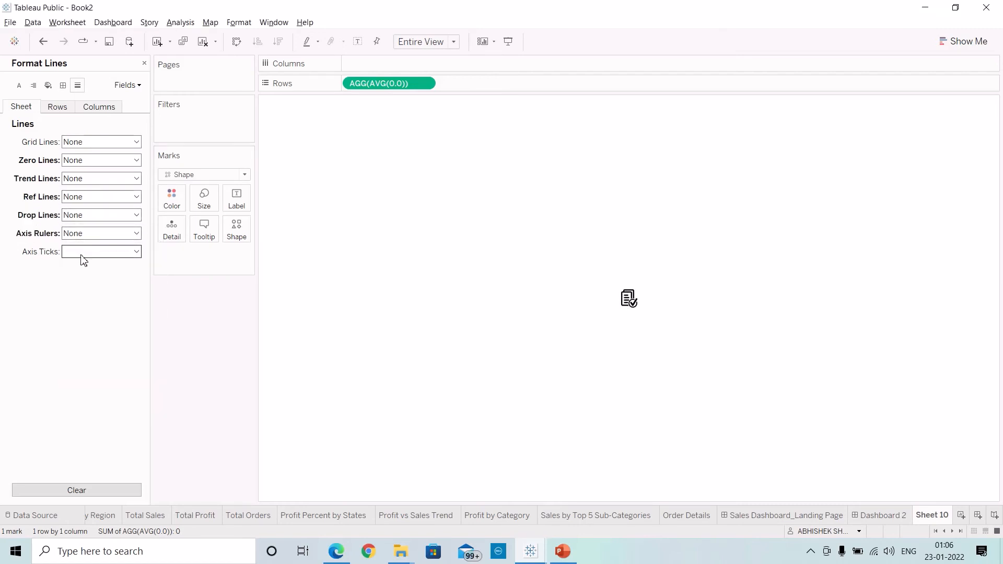
{"action": "left_click", "coordinate": [82, 253]}
{"action": "left_click", "coordinate": [86, 267]}
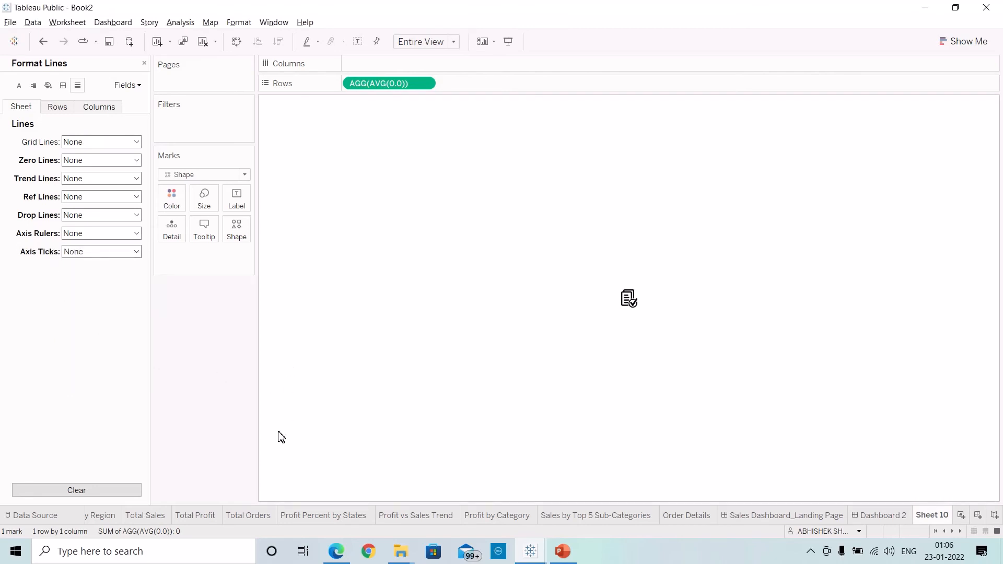
Rename Sheet 10 as "Go to Order Details Icon".
{"action": "double_click", "coordinate": [934, 522]}
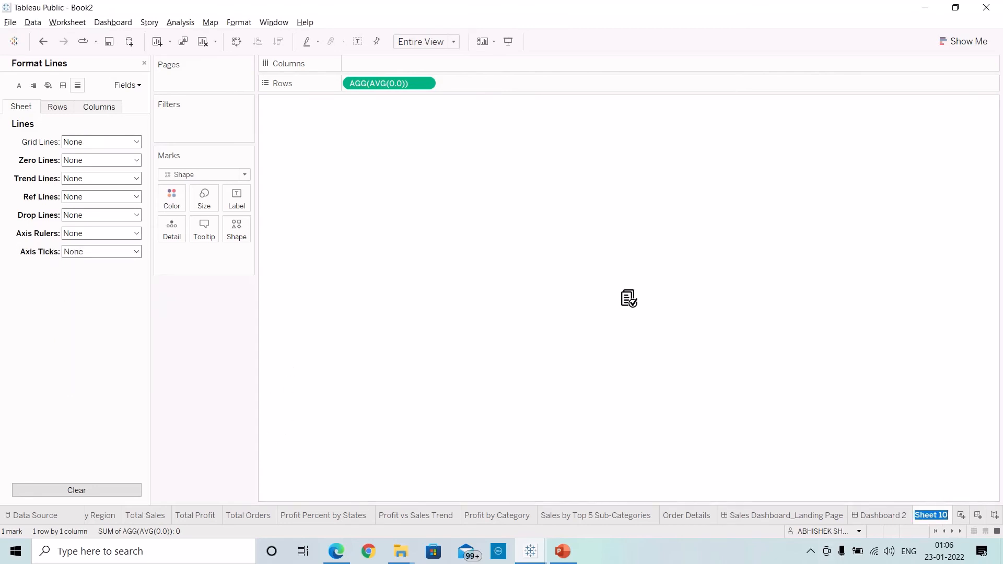
{"action": "type", "text": "Go to Orde"}
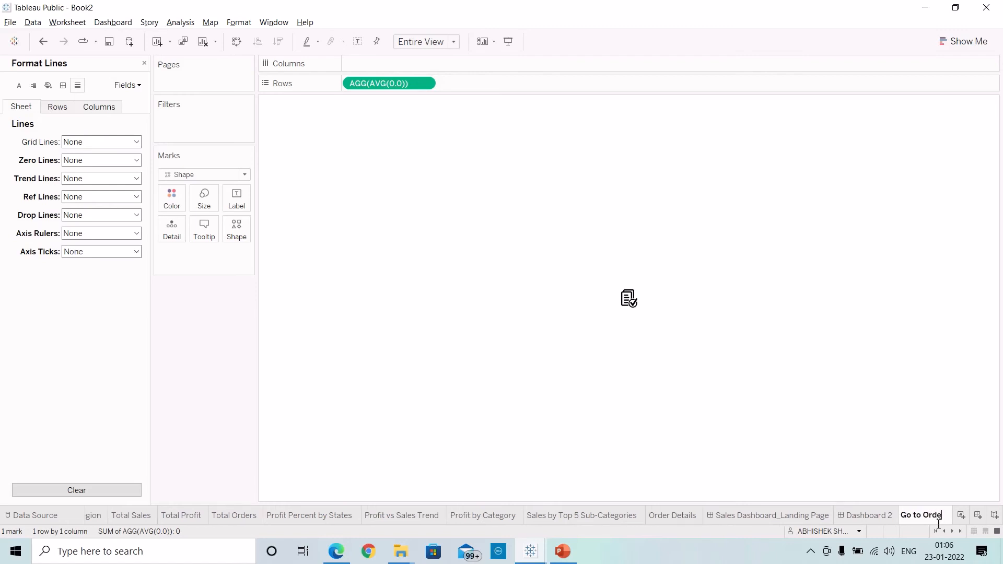
{"action": "type", "text": "r Details Icon"}
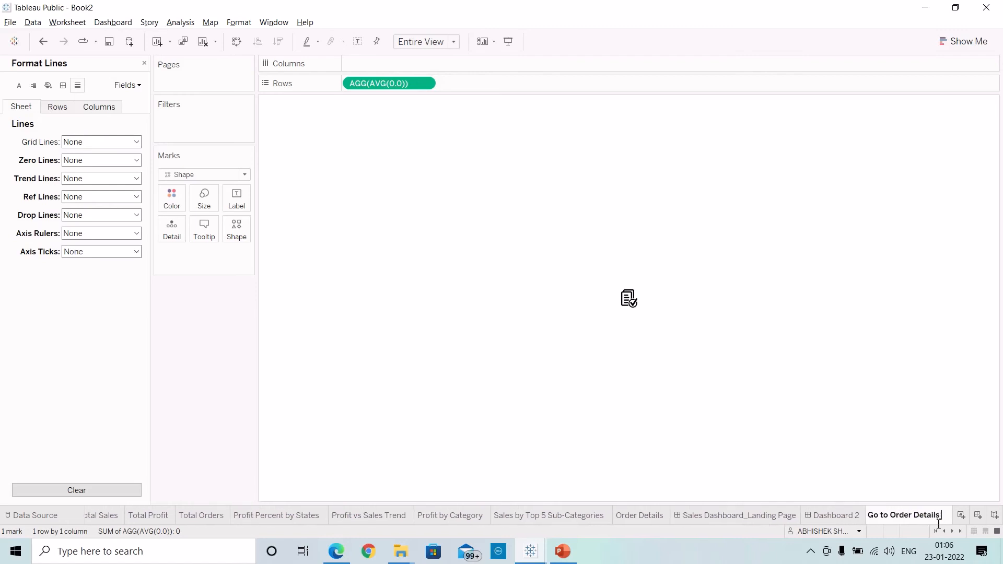
{"action": "left_click", "coordinate": [265, 349]}
Duplicate the Go to Order Details Icon sheet and rename the copy "Go to Dashboard Icon".
{"action": "right_click", "coordinate": [898, 517]}
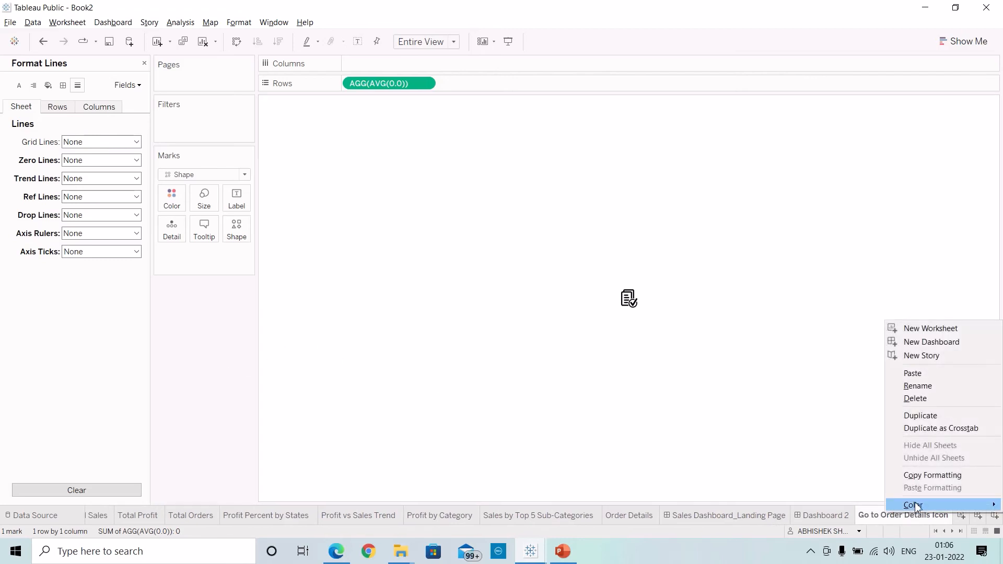
{"action": "left_click", "coordinate": [931, 416]}
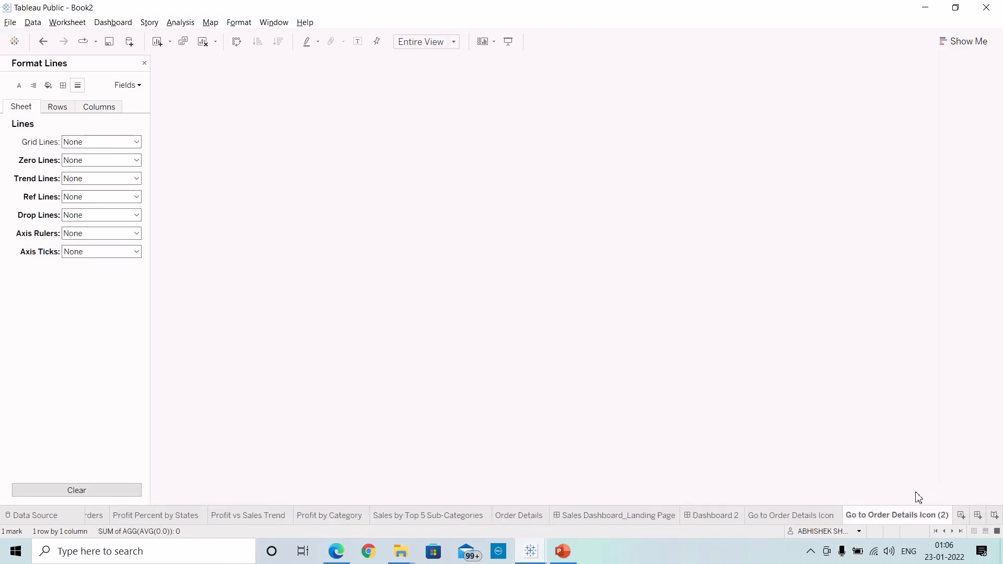
{"action": "double_click", "coordinate": [907, 519]}
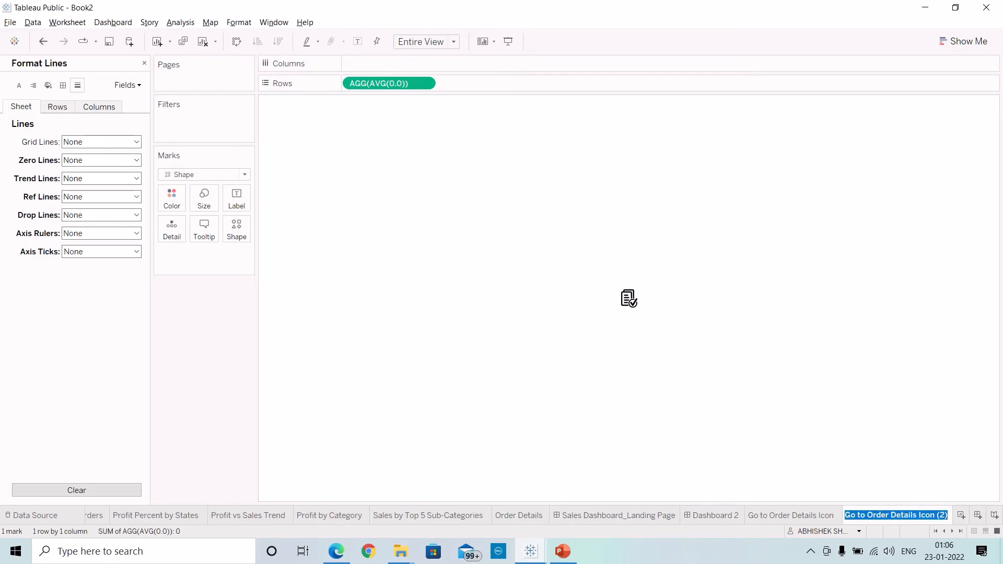
{"action": "type", "text": "Go to Dashb"}
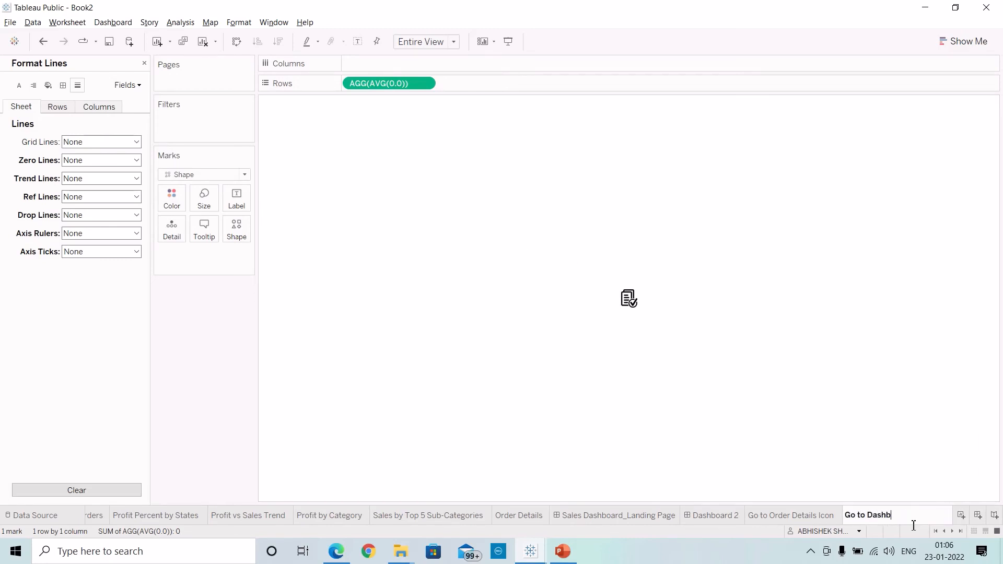
{"action": "type", "text": "oard"}
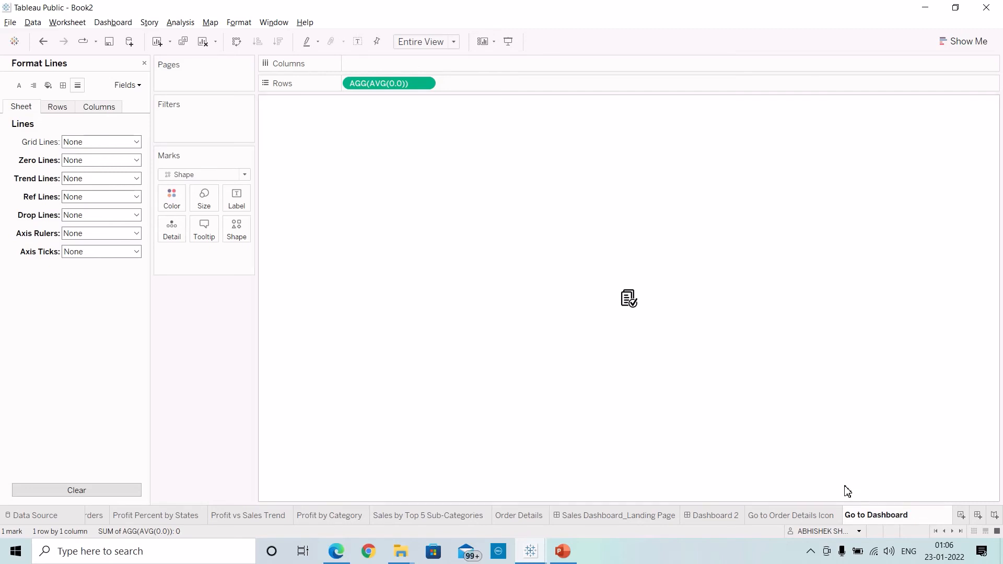
{"action": "type", "text": " Icon"}
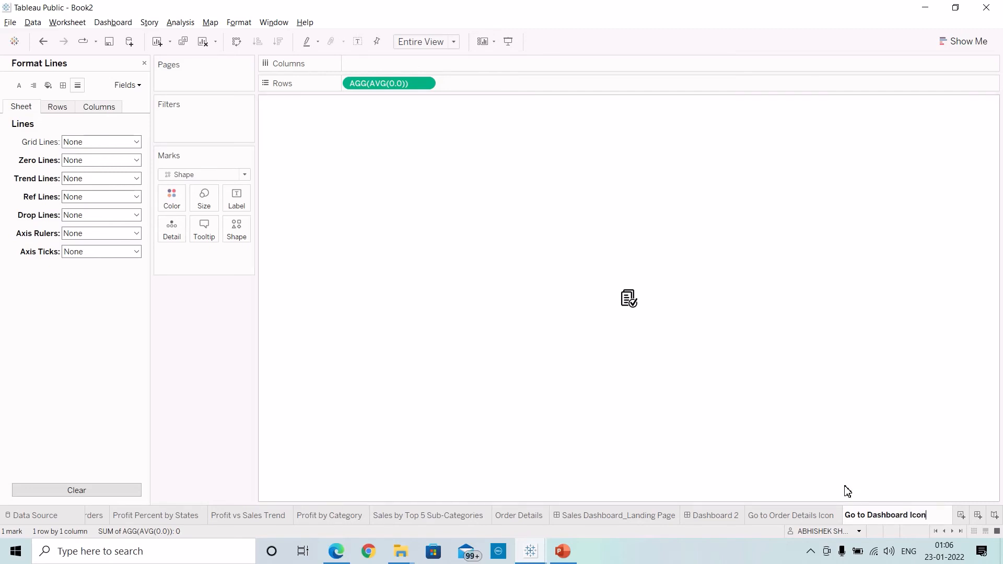
{"action": "left_click", "coordinate": [167, 401]}
{"action": "left_click", "coordinate": [143, 62]}
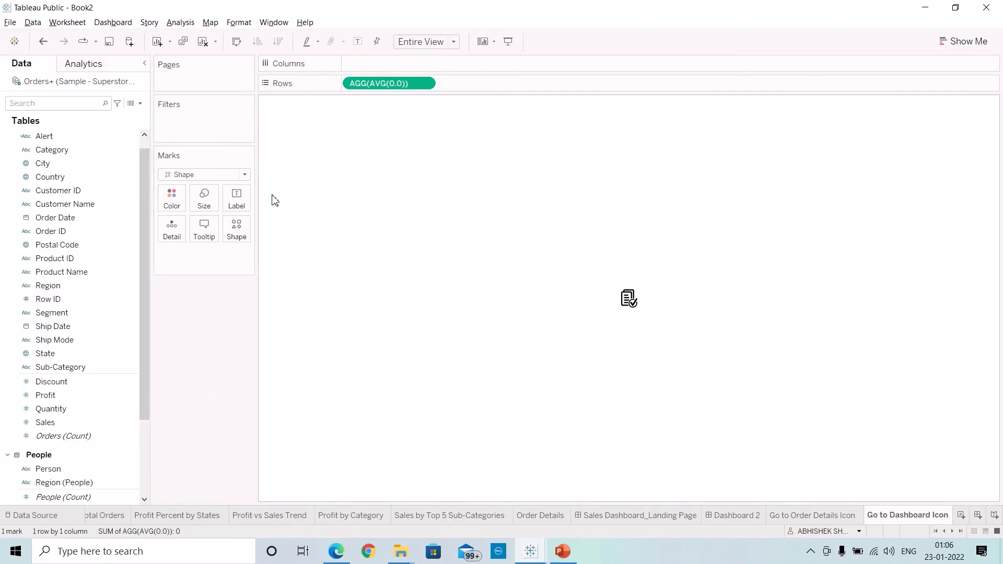
Assign the dashboard icon from the Dashboard icons palette to the copied sheet's mark and enlarge it.
{"action": "left_click", "coordinate": [237, 230]}
{"action": "left_click", "coordinate": [275, 308]}
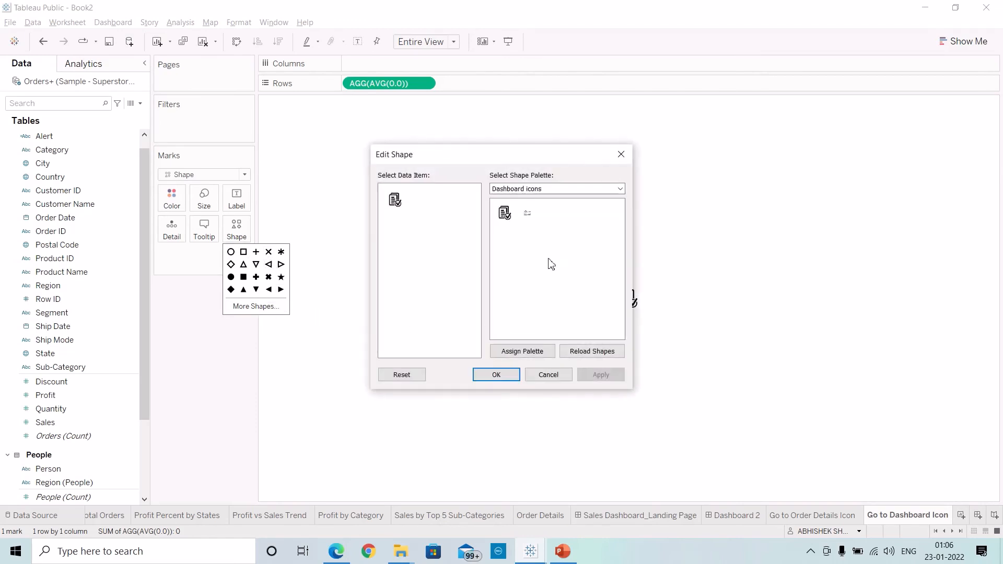
{"action": "left_click", "coordinate": [528, 215]}
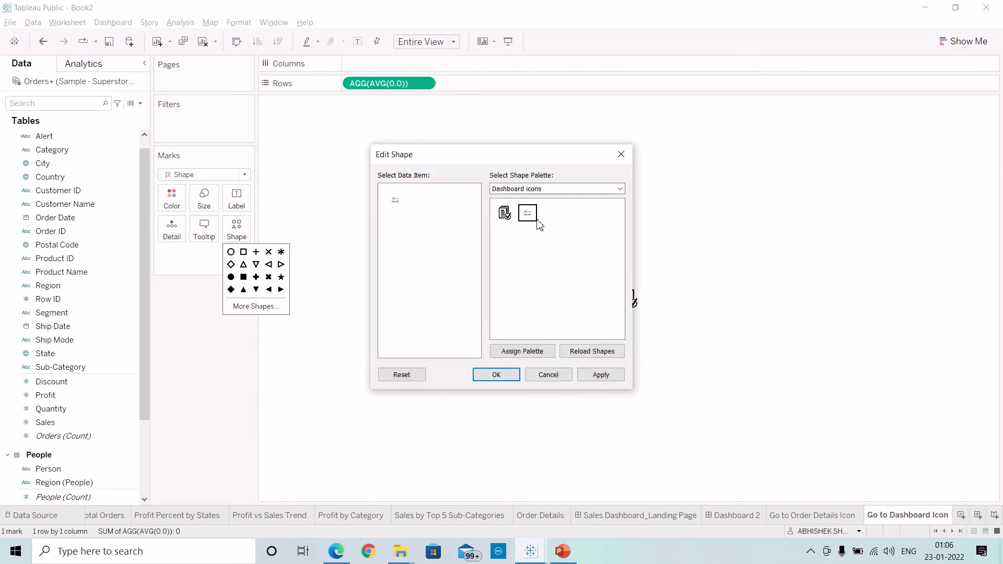
{"action": "left_click", "coordinate": [601, 375]}
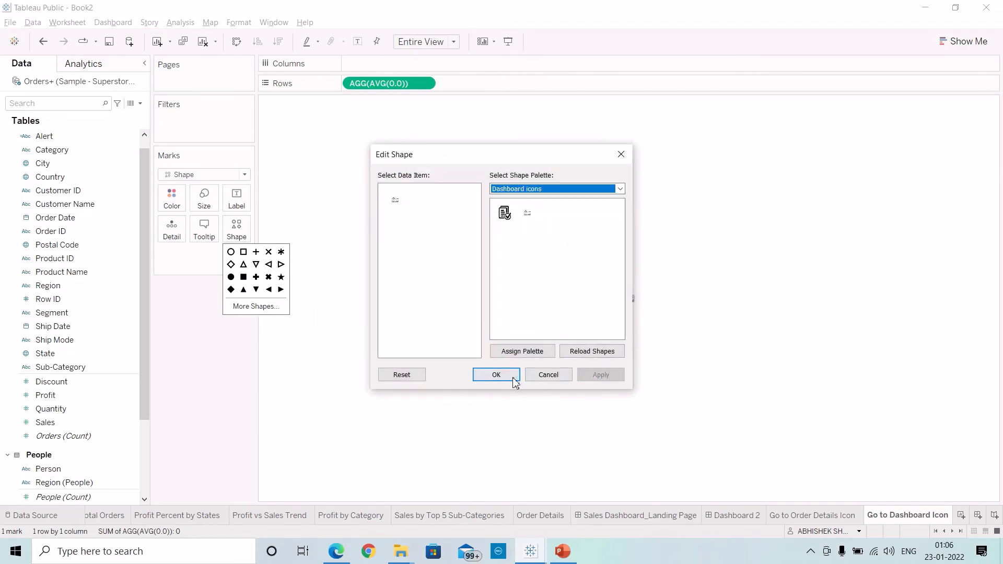
{"action": "left_click", "coordinate": [504, 376]}
{"action": "left_click", "coordinate": [203, 197]}
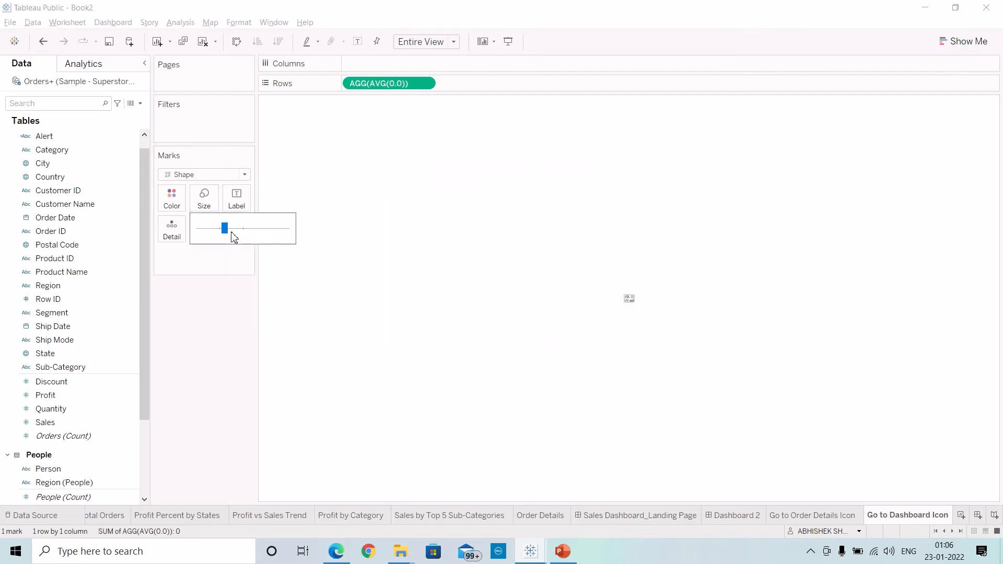
{"action": "left_click_drag", "start_coordinate": [230, 228], "coordinate": [241, 229]}
Change the tooltip text of the Go to Dashboard Icon sheet to "Go to Dashboard".
{"action": "left_click", "coordinate": [215, 236]}
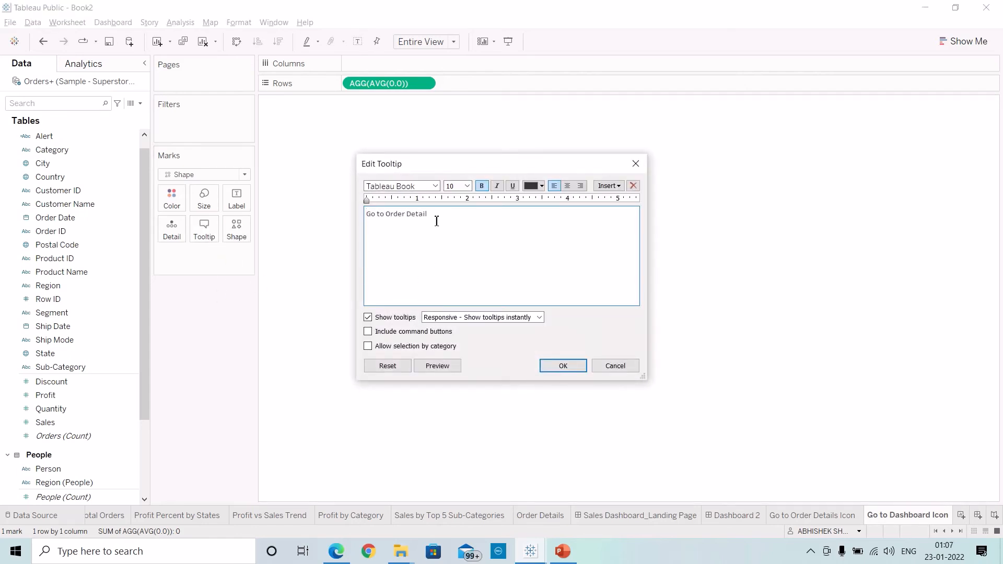
{"action": "left_click_drag", "start_coordinate": [436, 221], "coordinate": [400, 224]}
{"action": "type", "text": "Dashboard"}
{"action": "left_click", "coordinate": [563, 365]}
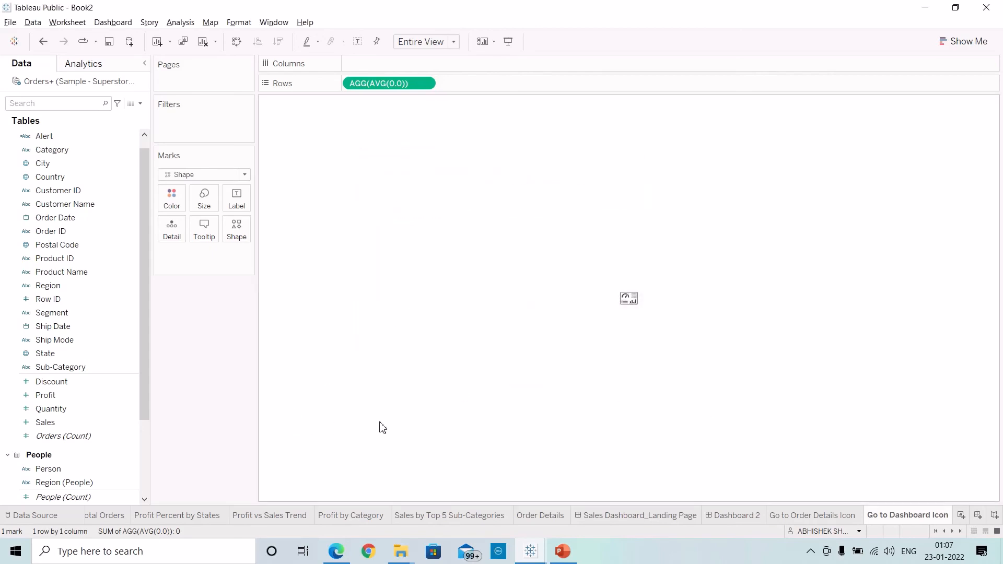
Float the Go to Order Details Icon sheet on Sales Dashboard_Landing Page, hide its title and shrink it into the dashboard's upper-right corner.
{"action": "left_click", "coordinate": [724, 519]}
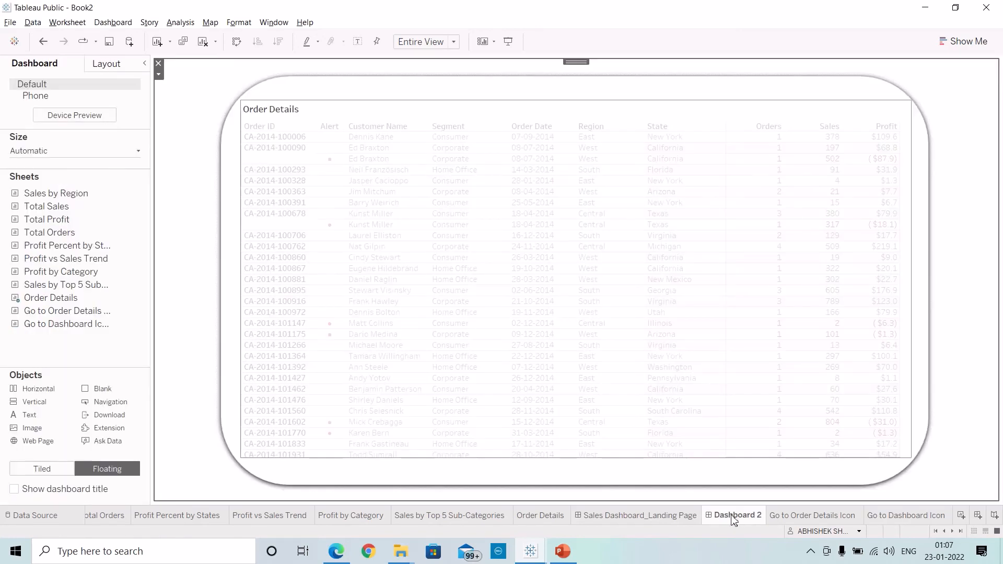
{"action": "left_click", "coordinate": [667, 518]}
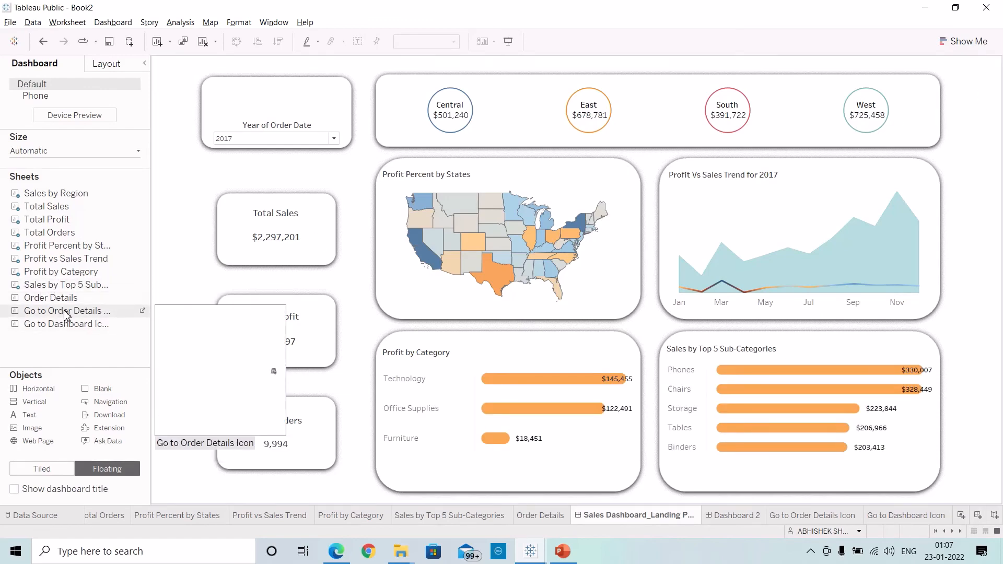
{"action": "left_click_drag", "start_coordinate": [58, 314], "coordinate": [846, 176]}
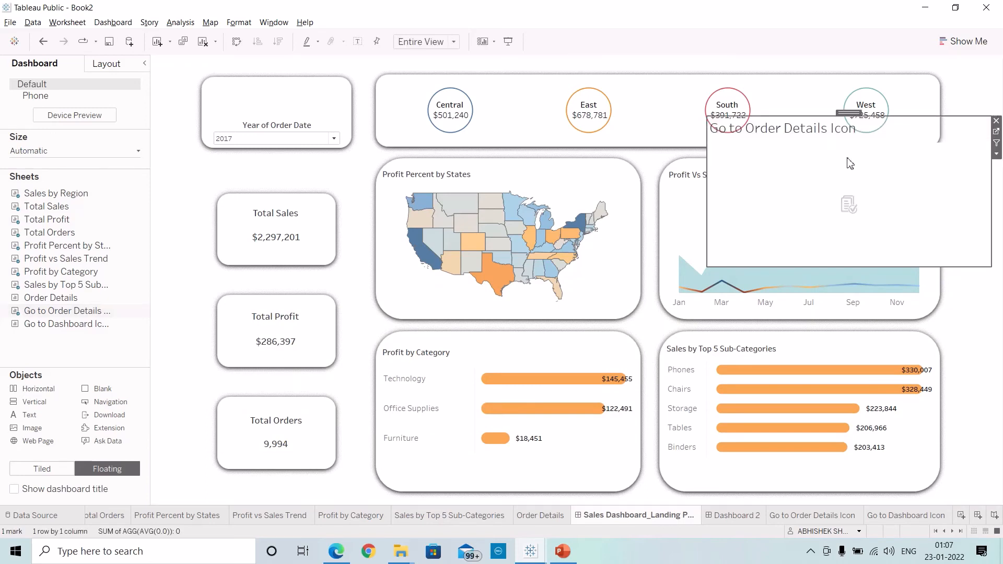
{"action": "right_click", "coordinate": [800, 134]}
{"action": "left_click", "coordinate": [822, 168]}
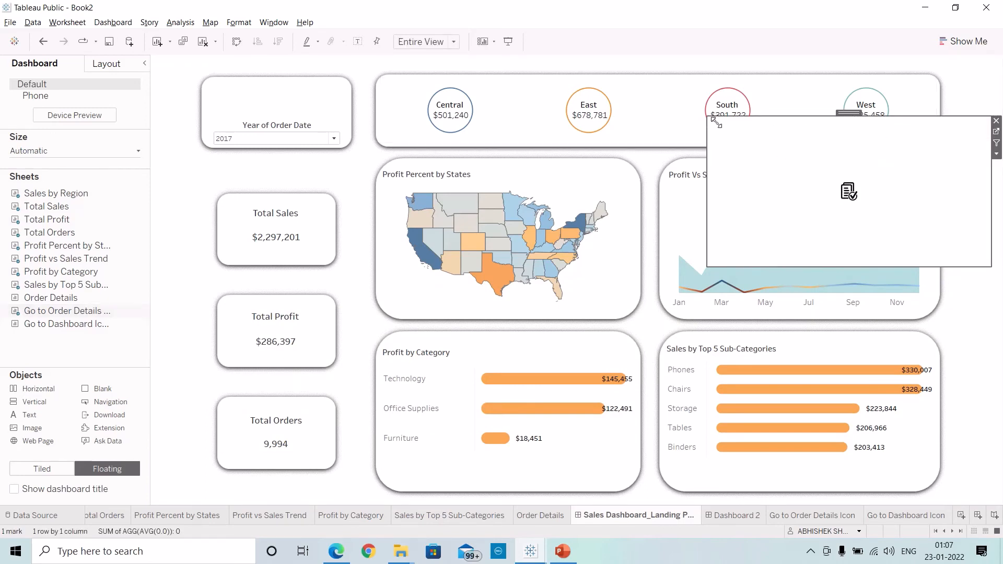
{"action": "left_click_drag", "start_coordinate": [708, 117], "coordinate": [976, 65]}
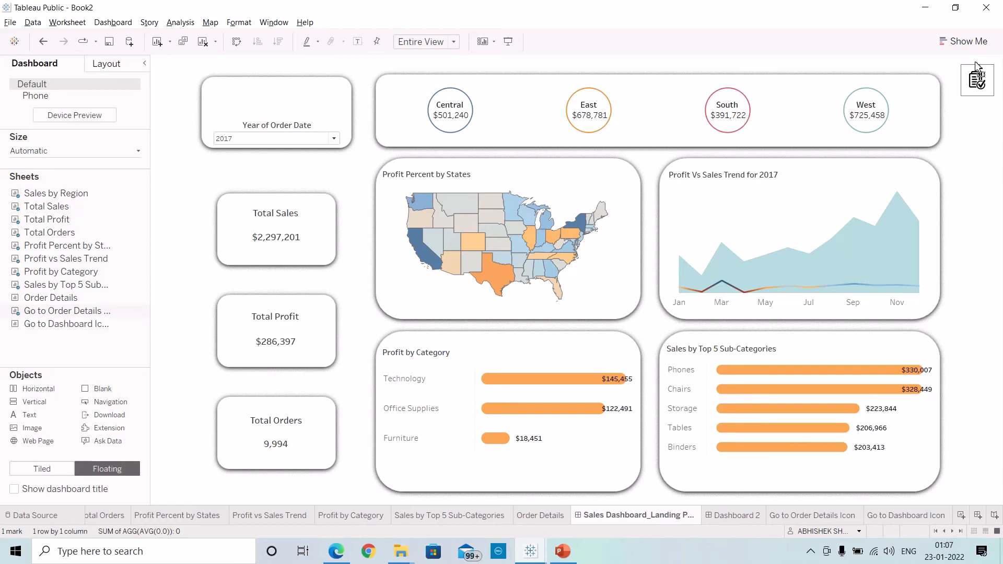
{"action": "left_click", "coordinate": [975, 144]}
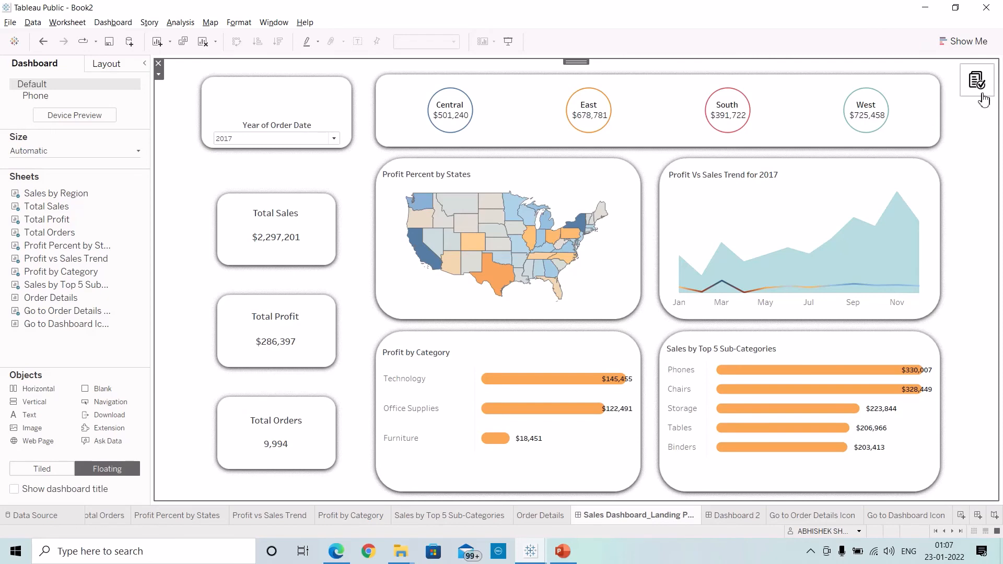
Add a Go to Sheet dashboard action on the landing page with only Go to Order Details Icon kept as its source sheet.
{"action": "left_click", "coordinate": [110, 24]}
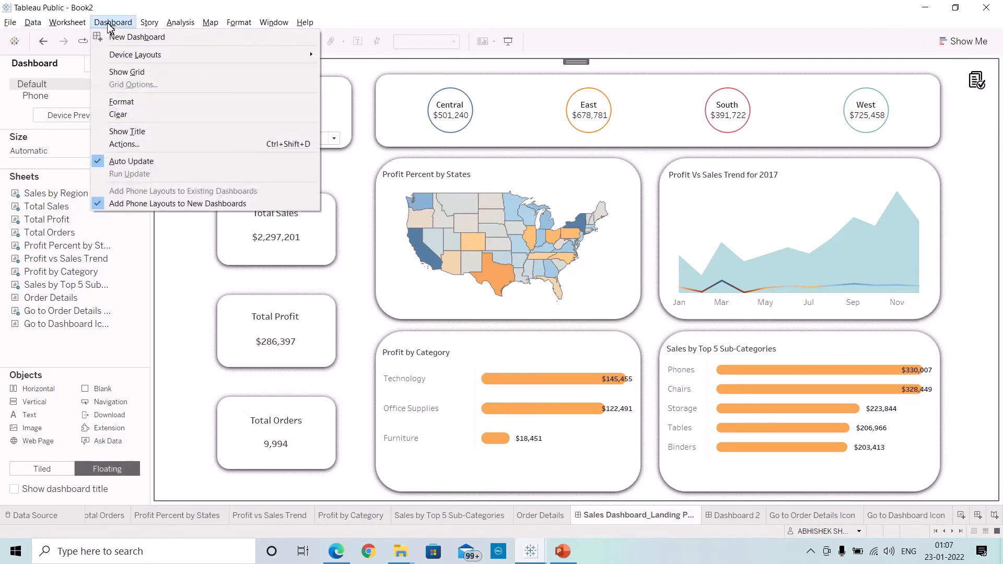
{"action": "left_click", "coordinate": [126, 144]}
{"action": "left_click", "coordinate": [336, 337]}
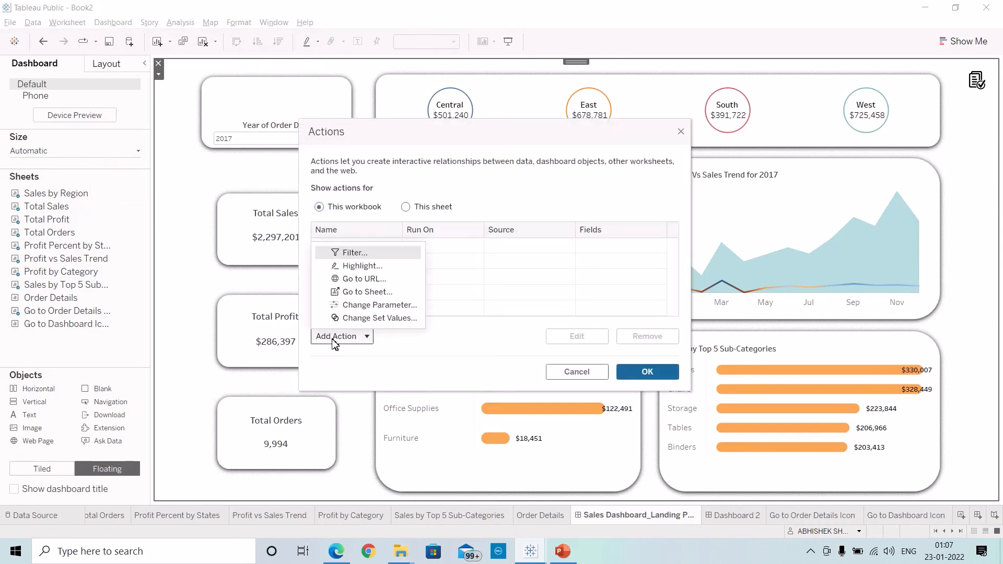
{"action": "left_click", "coordinate": [360, 292]}
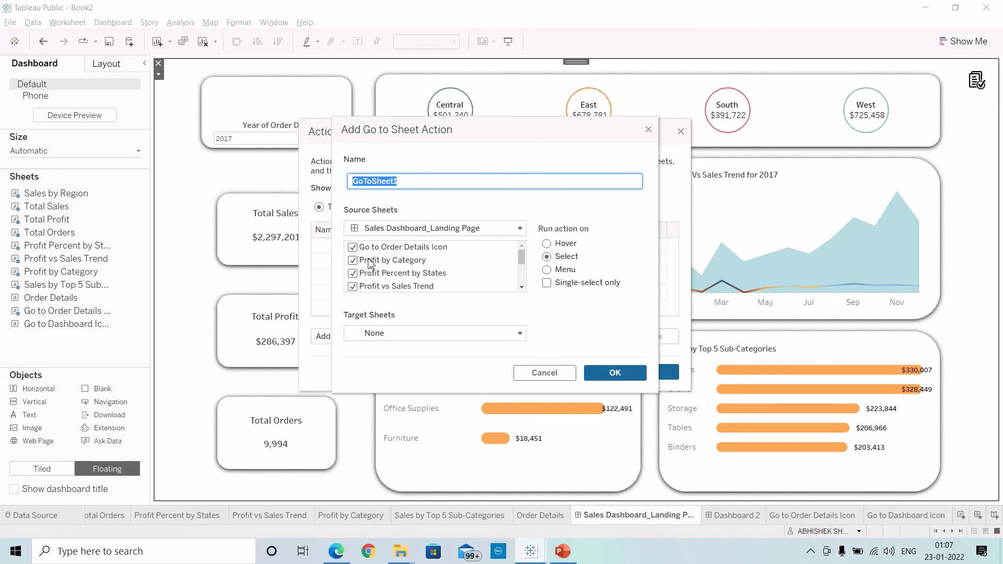
{"action": "left_click", "coordinate": [352, 260]}
{"action": "left_click", "coordinate": [353, 273]}
{"action": "left_click", "coordinate": [359, 285]}
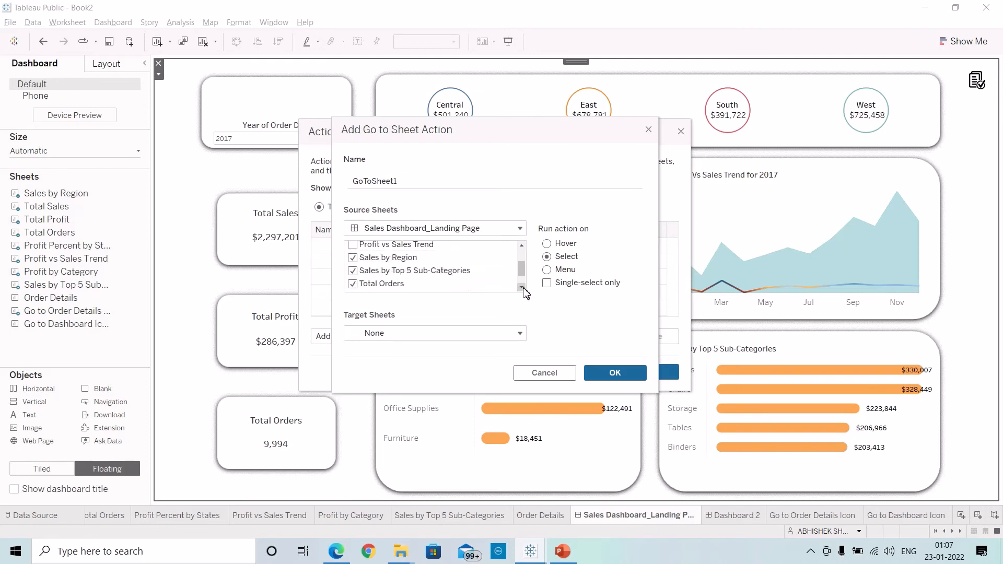
{"action": "left_click", "coordinate": [352, 270]}
{"action": "left_click", "coordinate": [353, 257]}
{"action": "left_click", "coordinate": [353, 283]}
{"action": "left_click", "coordinate": [522, 287]}
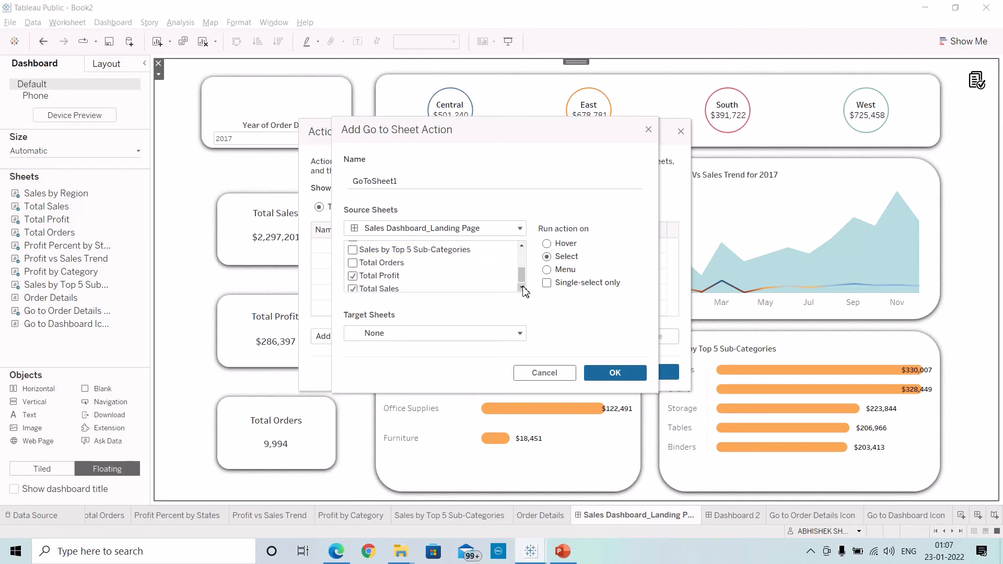
{"action": "left_click", "coordinate": [522, 286]}
{"action": "left_click", "coordinate": [352, 273]}
{"action": "left_click", "coordinate": [353, 285]}
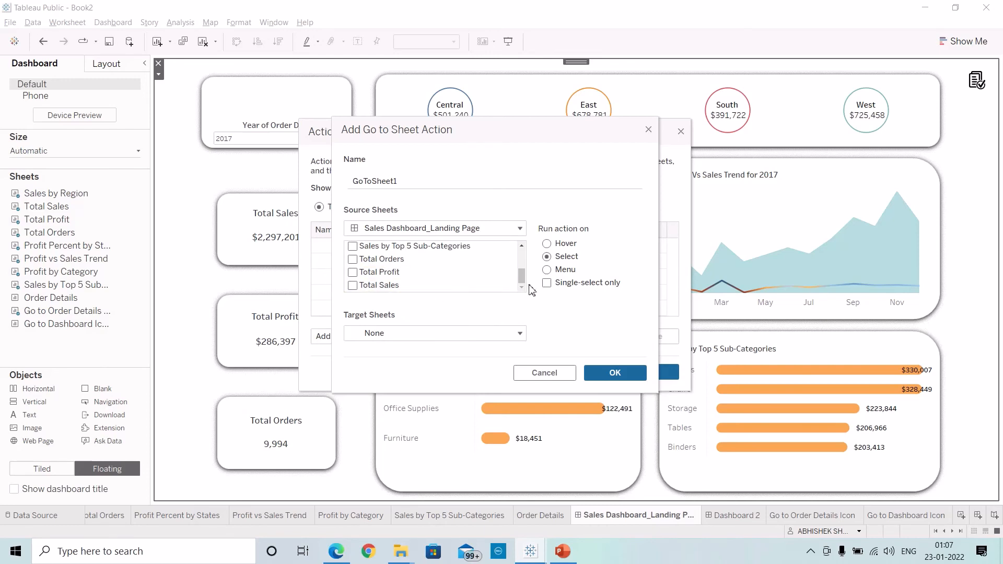
{"action": "mouse_move", "coordinate": [520, 277]}
{"action": "left_mouse_down"}
{"action": "mouse_move", "coordinate": [522, 255]}
{"action": "mouse_move", "coordinate": [521, 278]}
{"action": "left_mouse_up"}
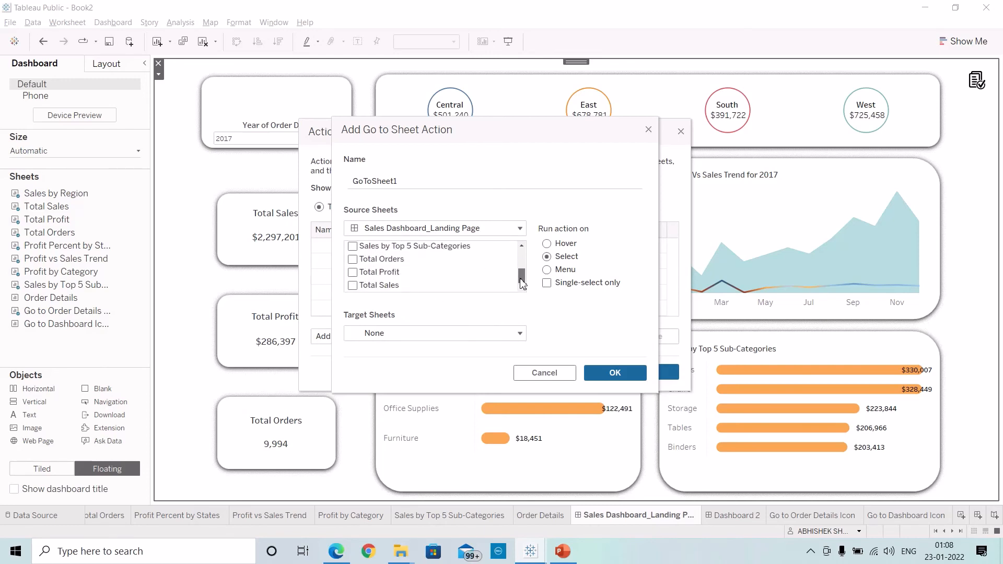
Set the action's target to Dashboard 2, save it, and test the order details icon on the landing page.
{"action": "left_click", "coordinate": [462, 338]}
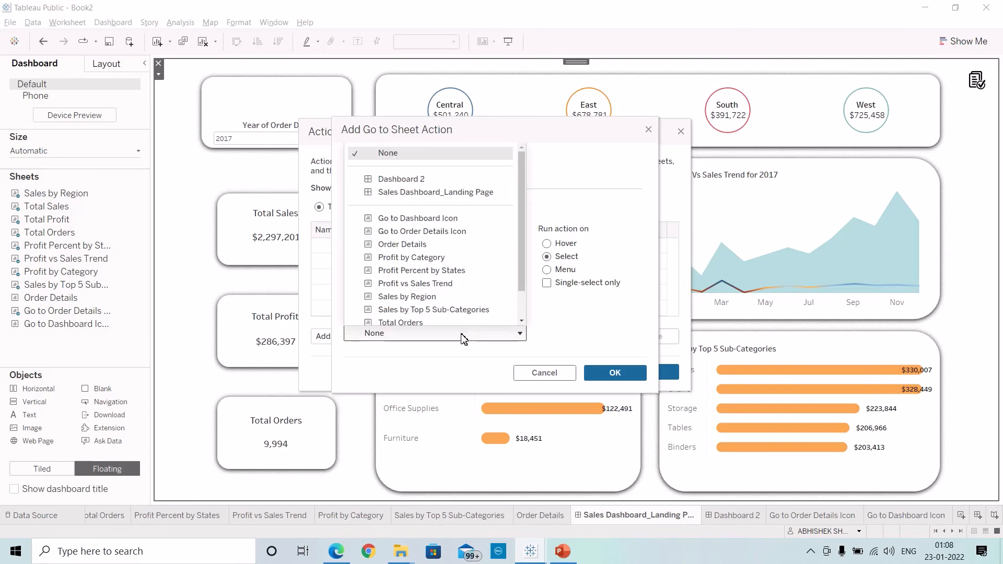
{"action": "left_click", "coordinate": [424, 181]}
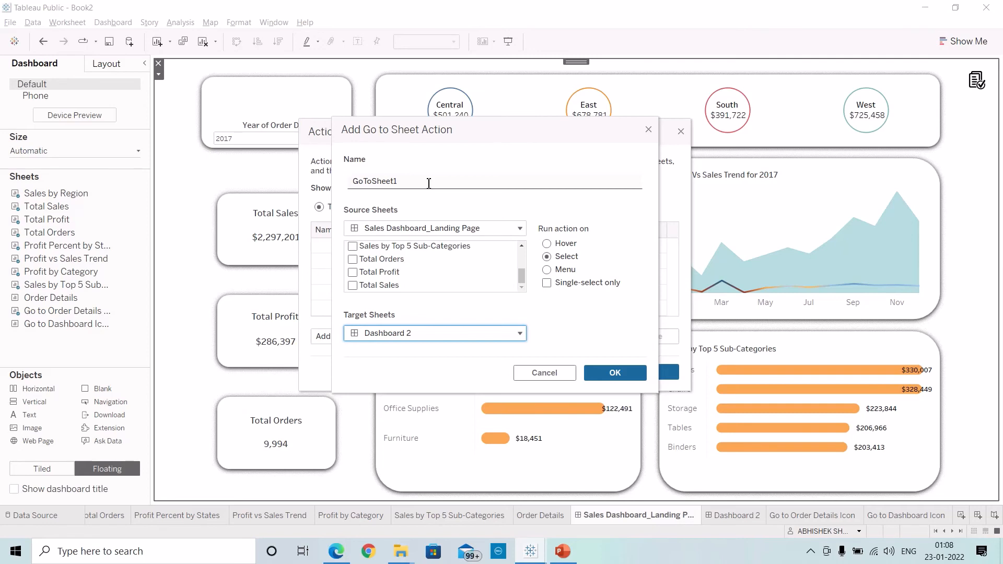
{"action": "left_click", "coordinate": [615, 373]}
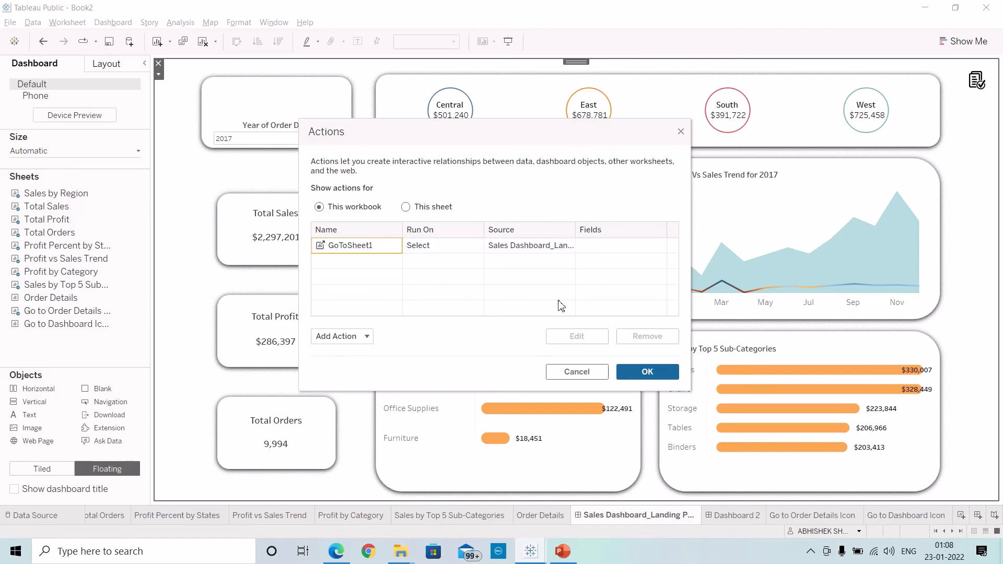
{"action": "left_click", "coordinate": [647, 372]}
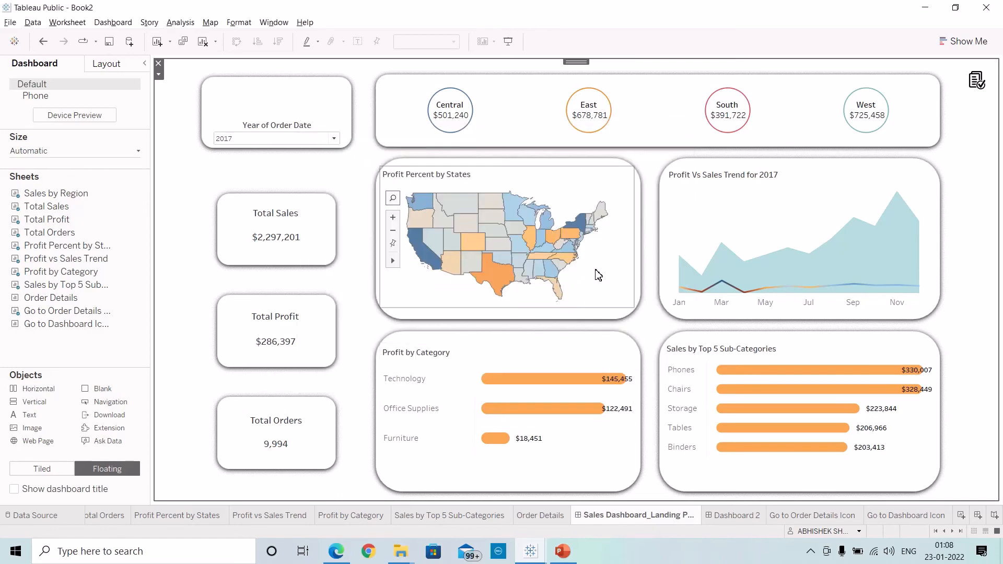
{"action": "left_click", "coordinate": [982, 88]}
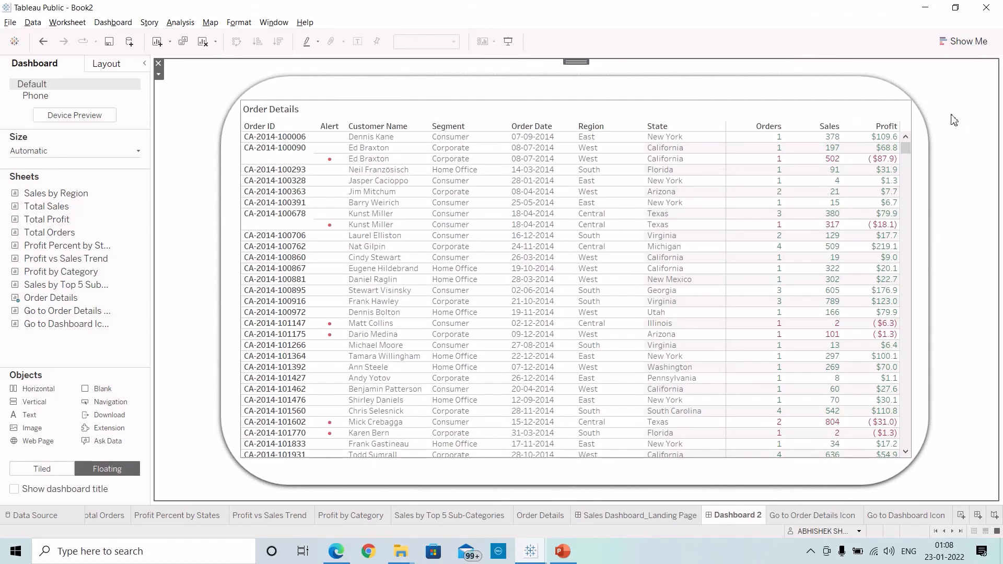
Rename Dashboard 2 as "Sales Dashboard_Order Details".
{"action": "double_click", "coordinate": [738, 515]}
{"action": "type", "text": "Oroard"}
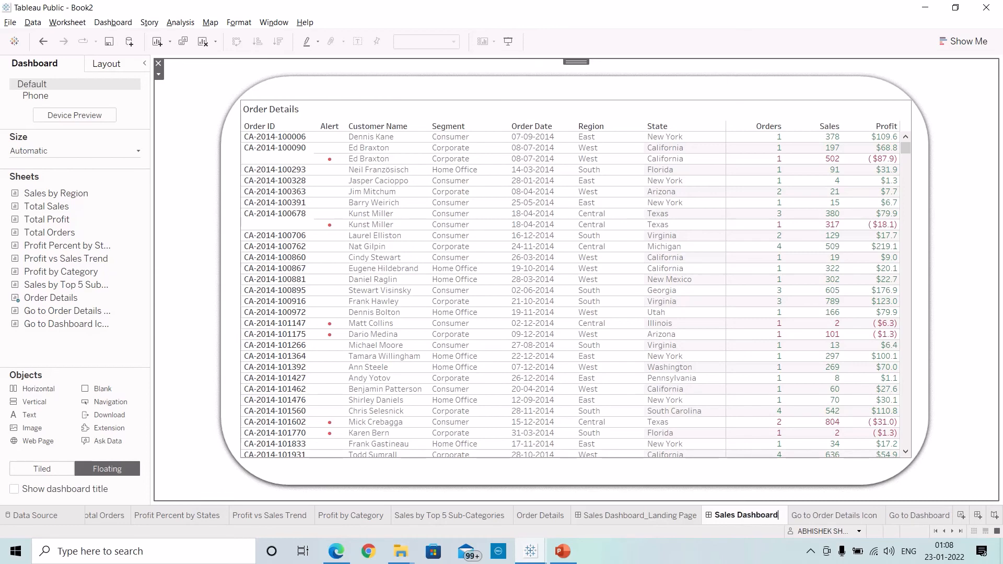
{"action": "type", "text": "_Order "}
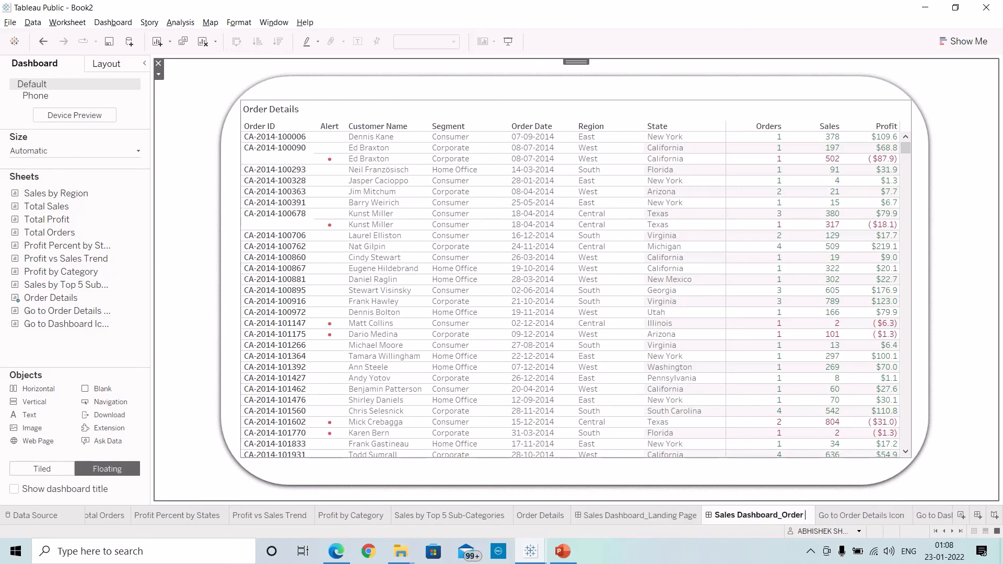
{"action": "type", "text": "Details"}
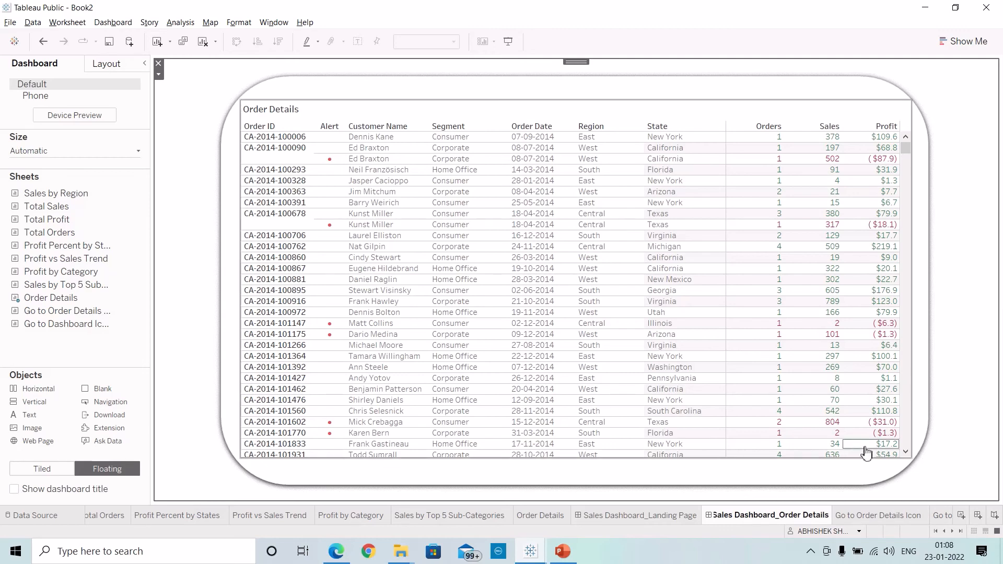
{"action": "left_click", "coordinate": [969, 456]}
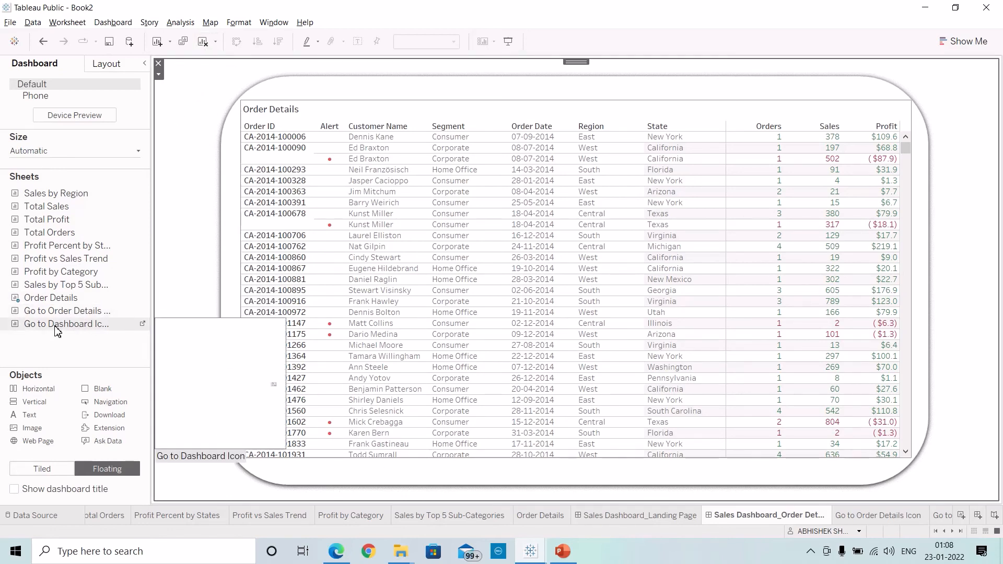
Float the Go to Dashboard Icon sheet on the Order Details dashboard, hide its title and shrink it into the dashboard's upper-left corner.
{"action": "left_click_drag", "start_coordinate": [58, 330], "coordinate": [226, 116]}
{"action": "right_click", "coordinate": [229, 92]}
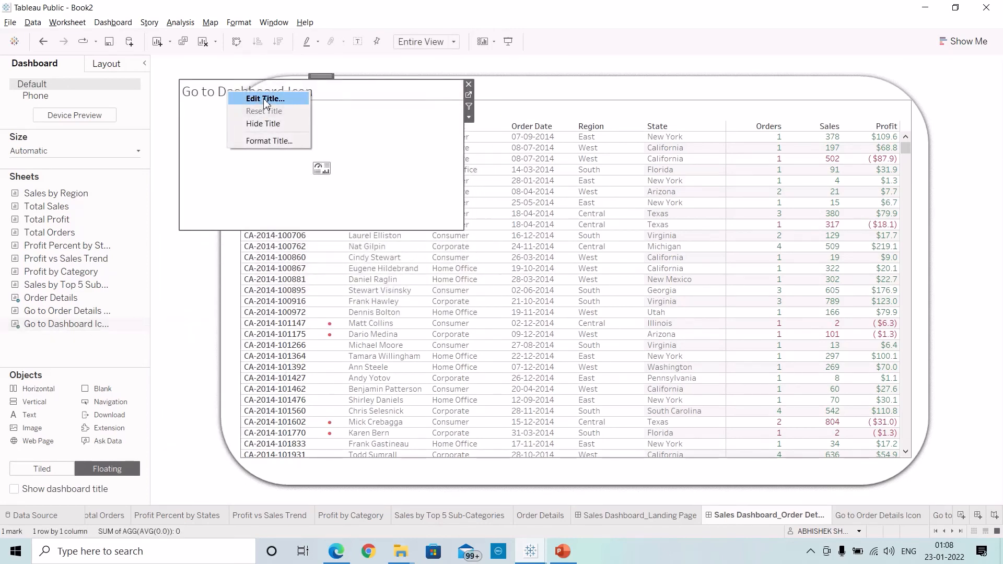
{"action": "left_click", "coordinate": [260, 125]}
{"action": "left_click_drag", "start_coordinate": [185, 89], "coordinate": [184, 63]}
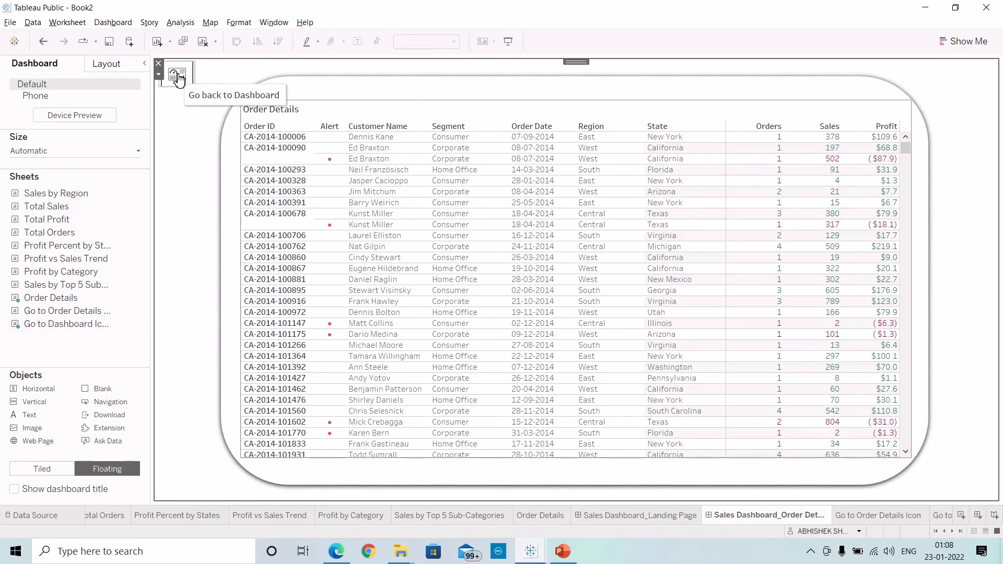
Add a Go to Sheet action on the Order Details dashboard and name it "Go to Dashboard".
{"action": "left_click", "coordinate": [109, 24]}
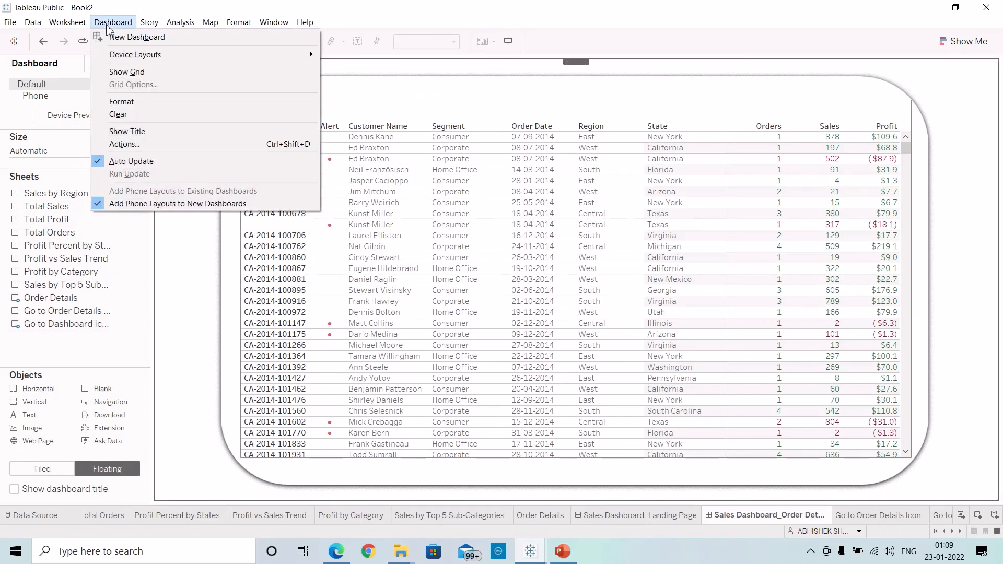
{"action": "left_click", "coordinate": [124, 144]}
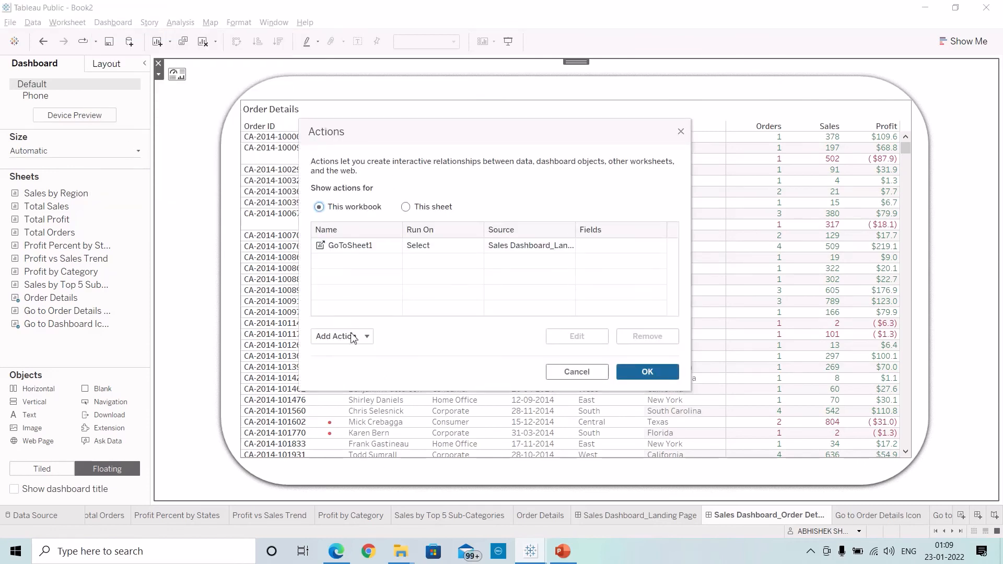
{"action": "left_click", "coordinate": [353, 338]}
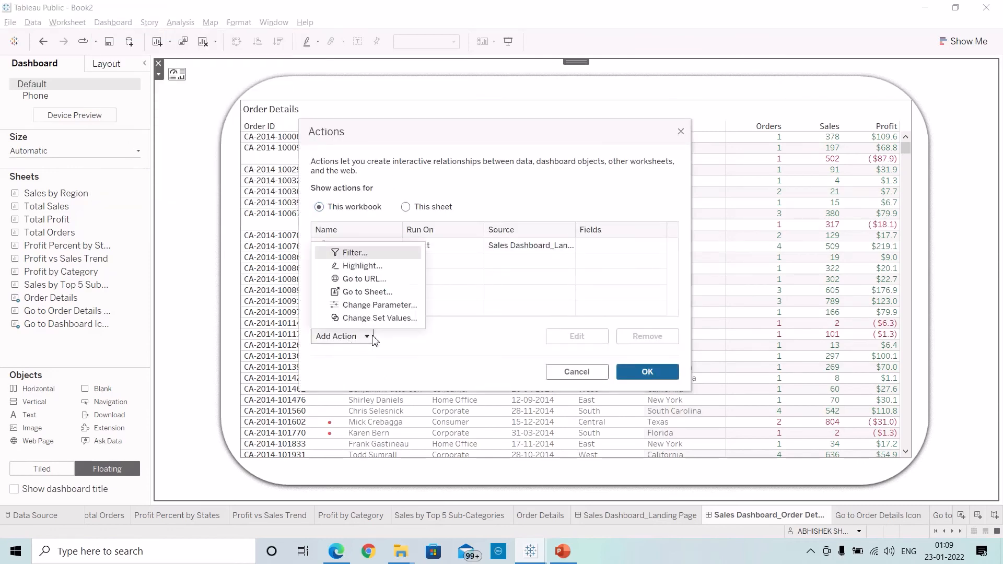
{"action": "left_click", "coordinate": [369, 293]}
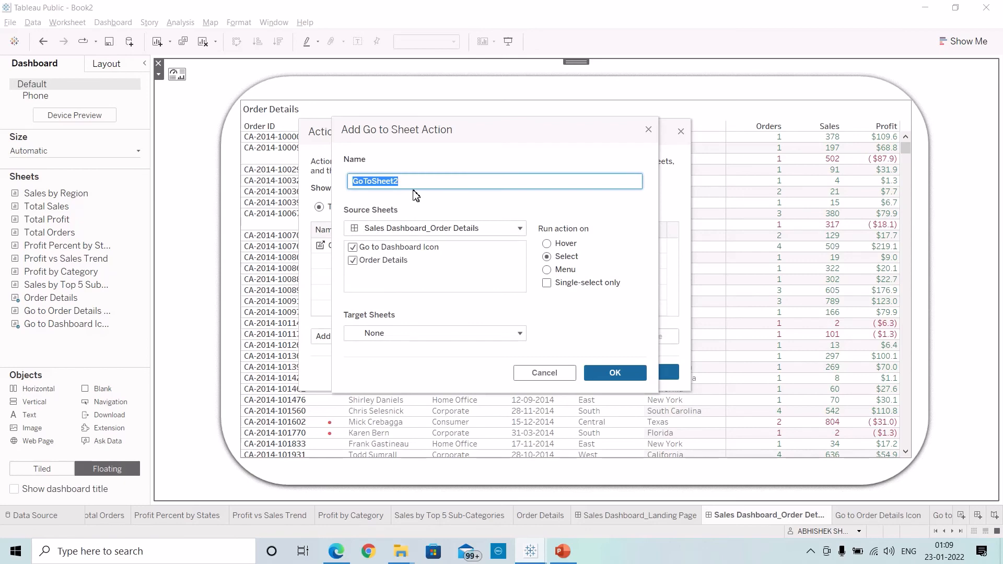
{"action": "key", "text": "BackSpace"}
{"action": "type", "text": "Go to Dashboard"}
Limit the action's source to Go to Dashboard Icon, set its target to Sales Dashboard_Landing Page, and save the dashboard actions.
{"action": "left_click", "coordinate": [375, 252]}
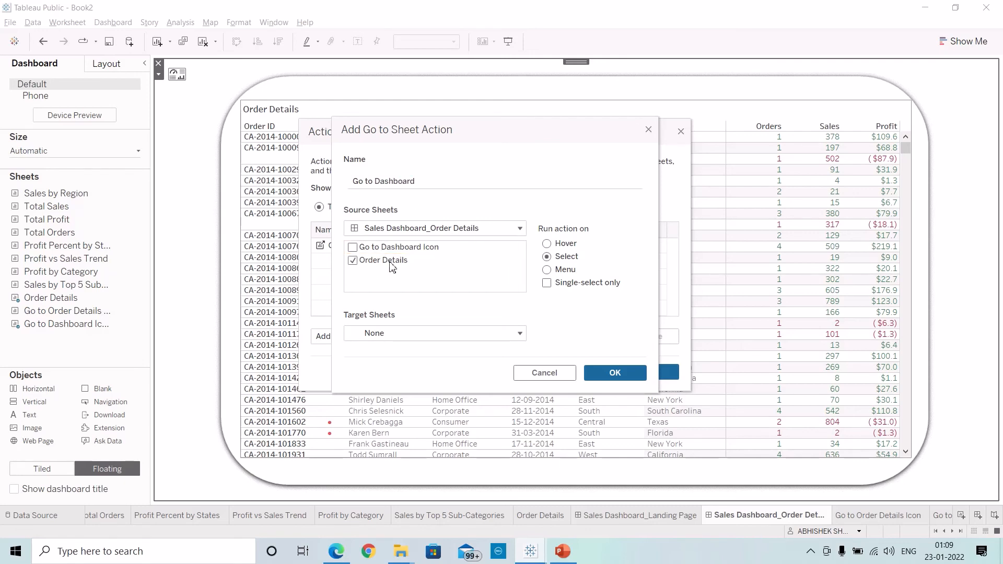
{"action": "left_click", "coordinate": [400, 334]}
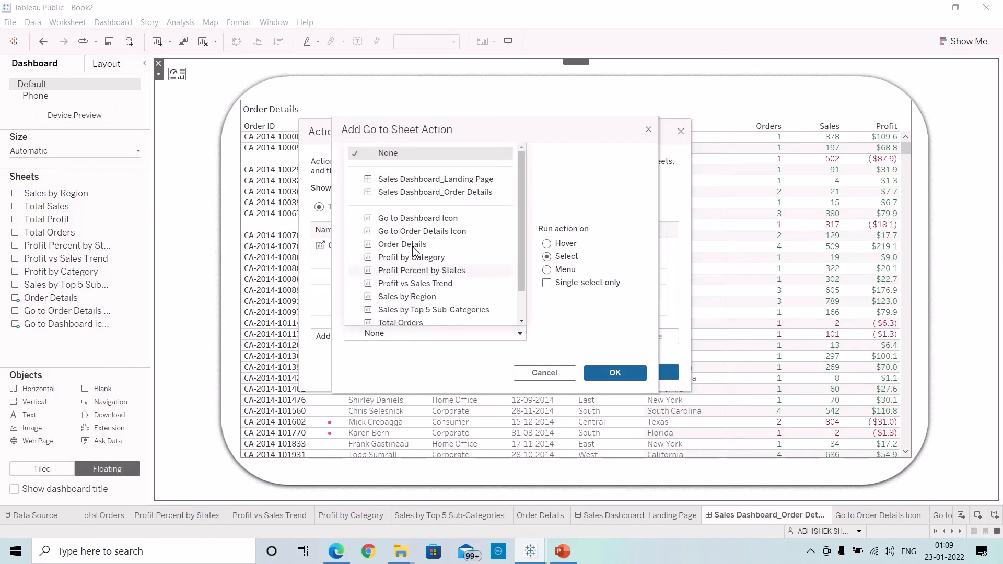
{"action": "left_click", "coordinate": [426, 180]}
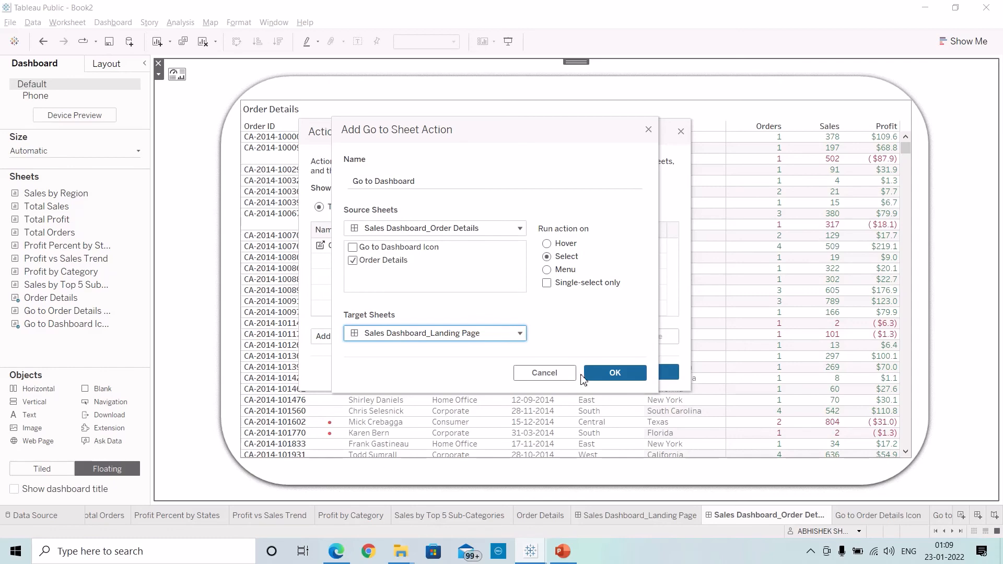
{"action": "left_click", "coordinate": [352, 247]}
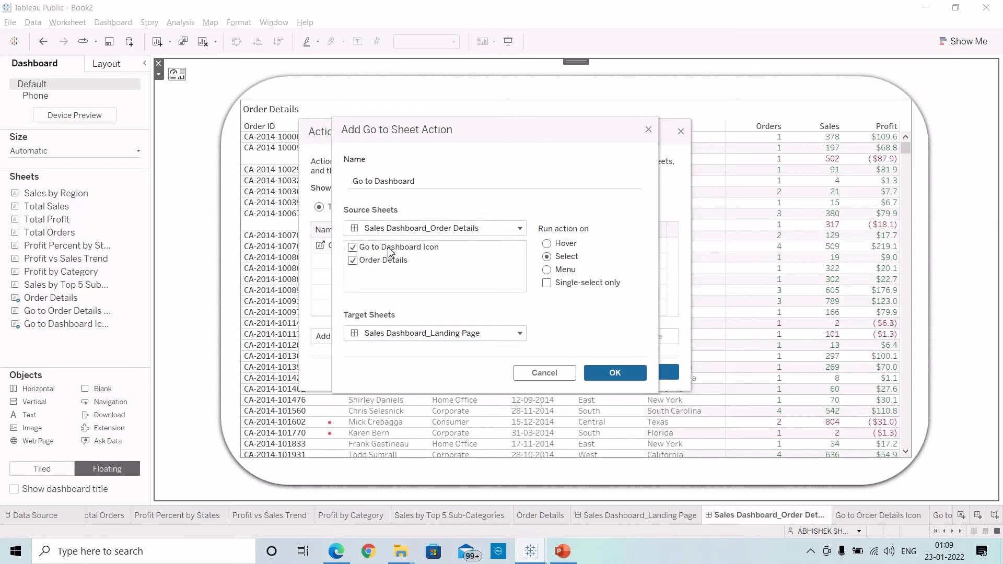
{"action": "left_click", "coordinate": [353, 260]}
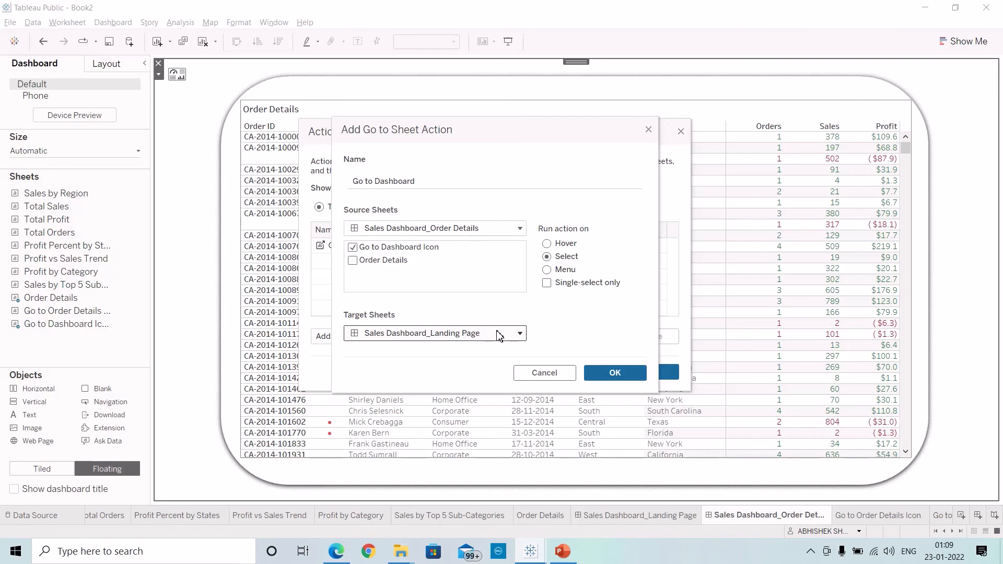
{"action": "left_click", "coordinate": [622, 374]}
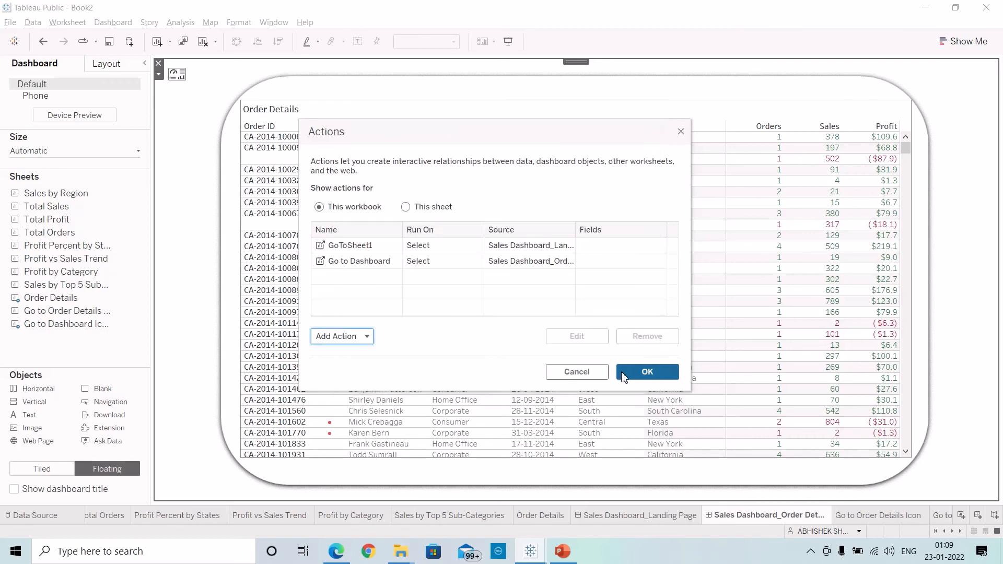
{"action": "left_click", "coordinate": [644, 374]}
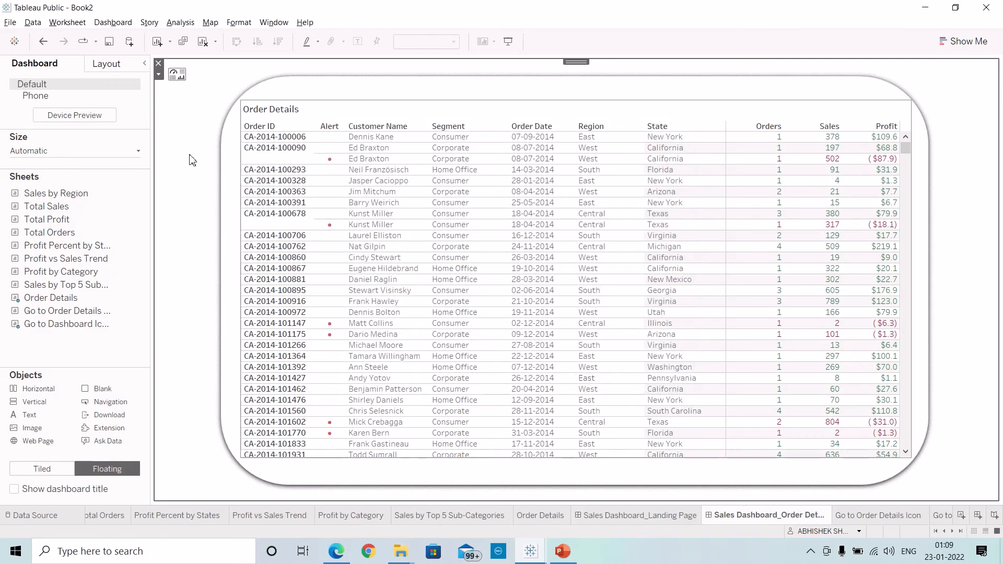
Go to the landing page through the dashboard icon and apply its Year of Order Date filter to all worksheets on that dashboard.
{"action": "left_click", "coordinate": [178, 76]}
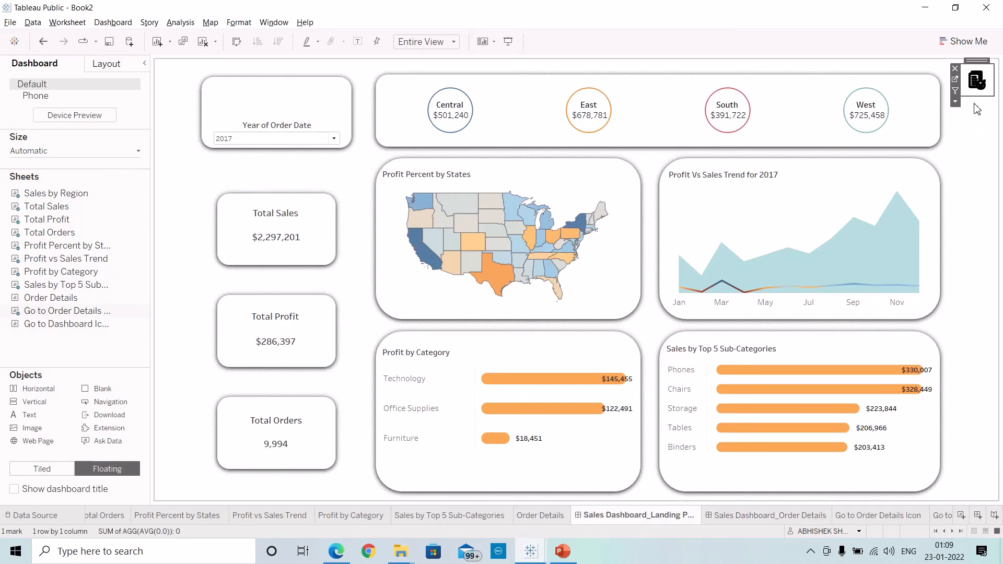
{"action": "left_click", "coordinate": [983, 171]}
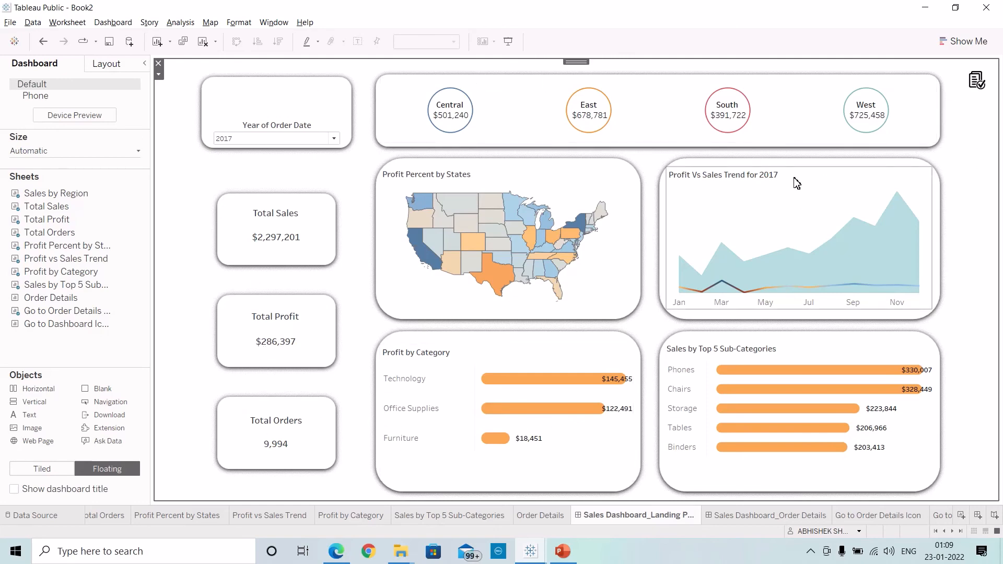
{"action": "left_click", "coordinate": [287, 130]}
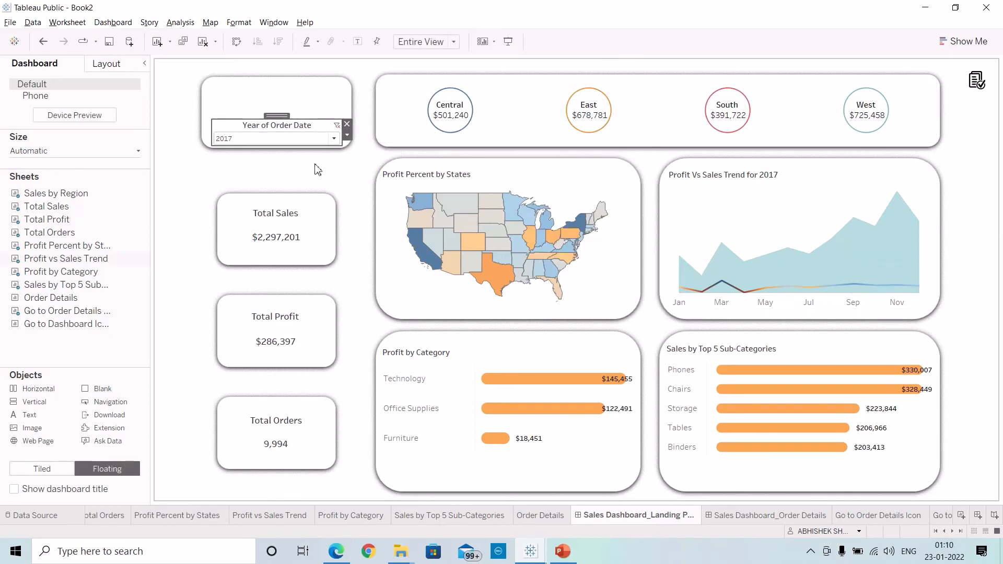
{"action": "left_click", "coordinate": [347, 135]}
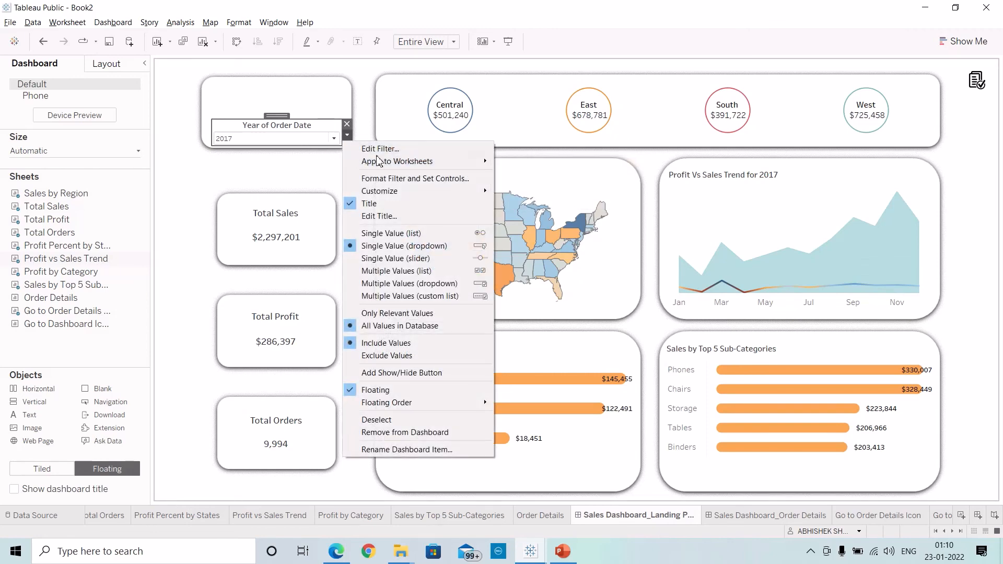
{"action": "mouse_move", "coordinate": [392, 161]}
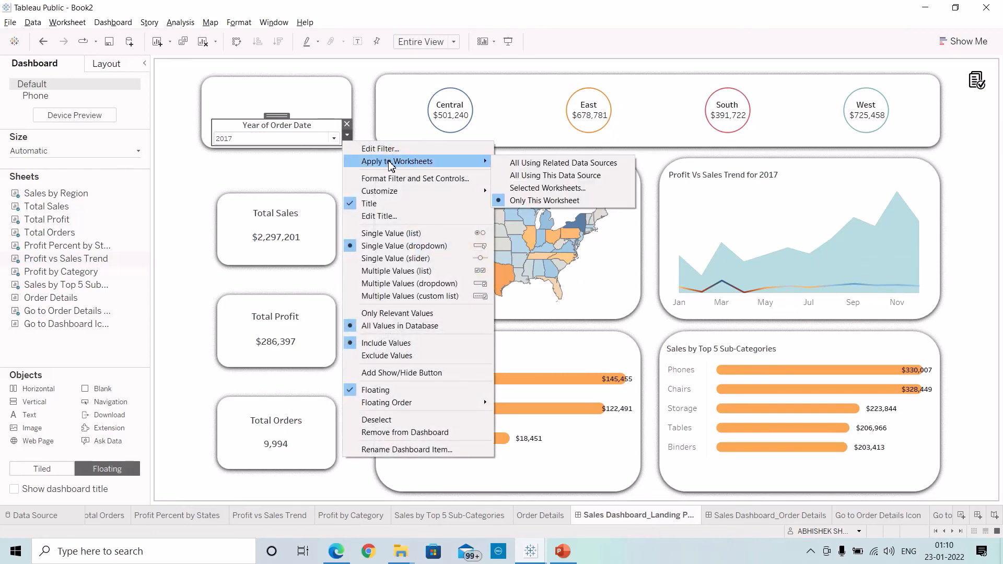
{"action": "left_click", "coordinate": [530, 187]}
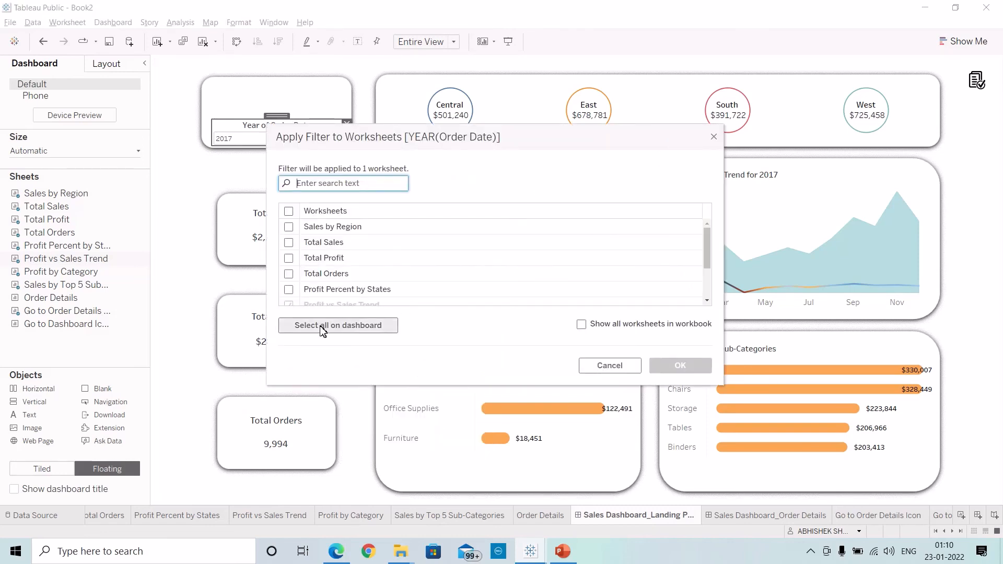
{"action": "left_click", "coordinate": [338, 325]}
{"action": "scroll", "coordinate": [359, 267], "scroll_direction": "down", "scroll_amount": 2}
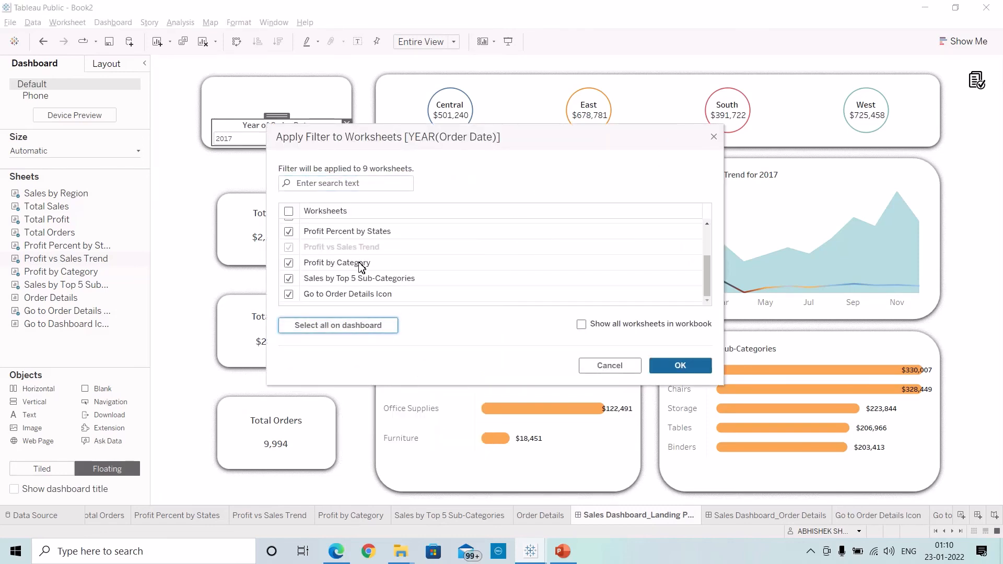
{"action": "scroll", "coordinate": [359, 267], "scroll_direction": "up", "scroll_amount": 1}
{"action": "scroll", "coordinate": [355, 269], "scroll_direction": "up", "scroll_amount": 1}
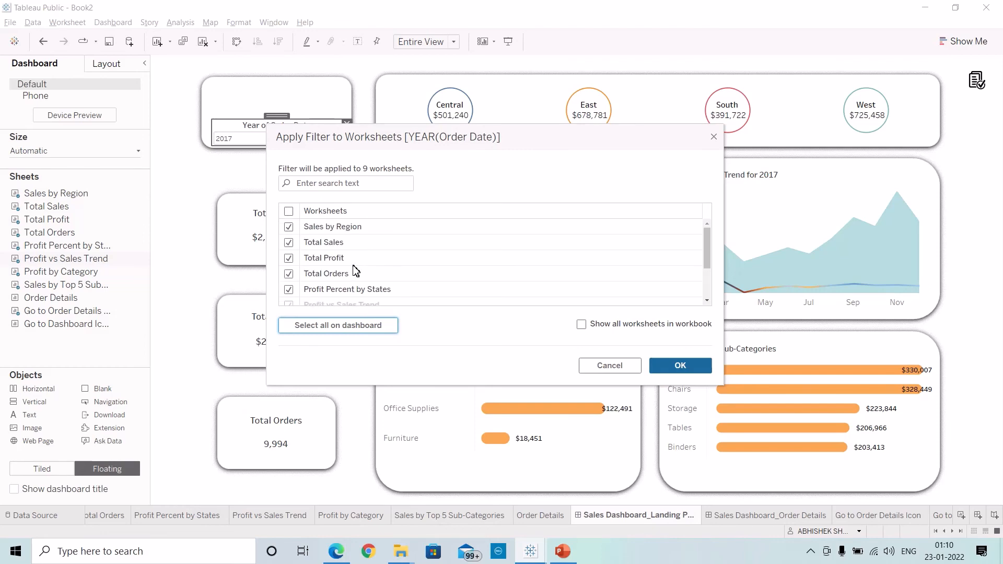
{"action": "scroll", "coordinate": [361, 272], "scroll_direction": "down", "scroll_amount": 2}
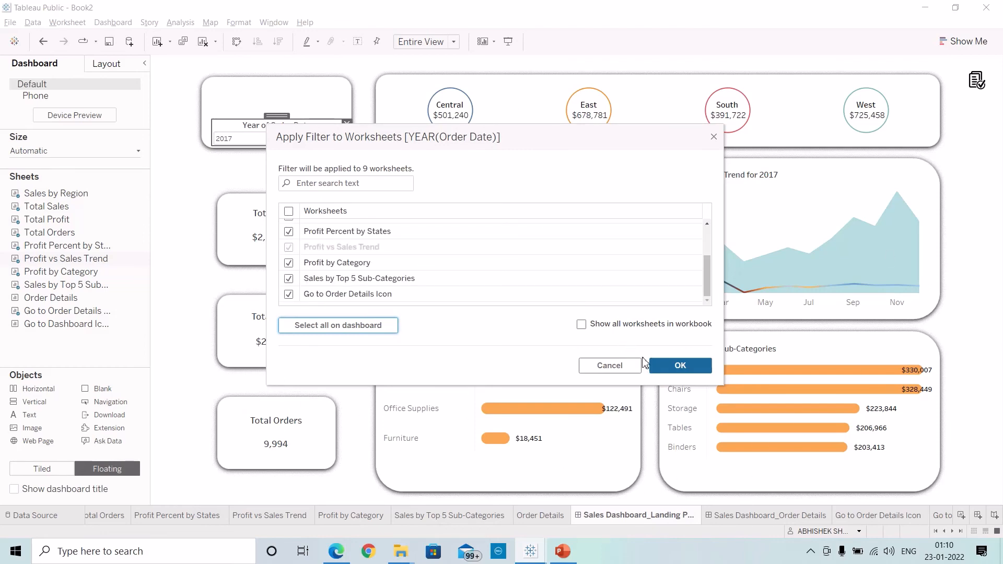
{"action": "left_click", "coordinate": [666, 371]}
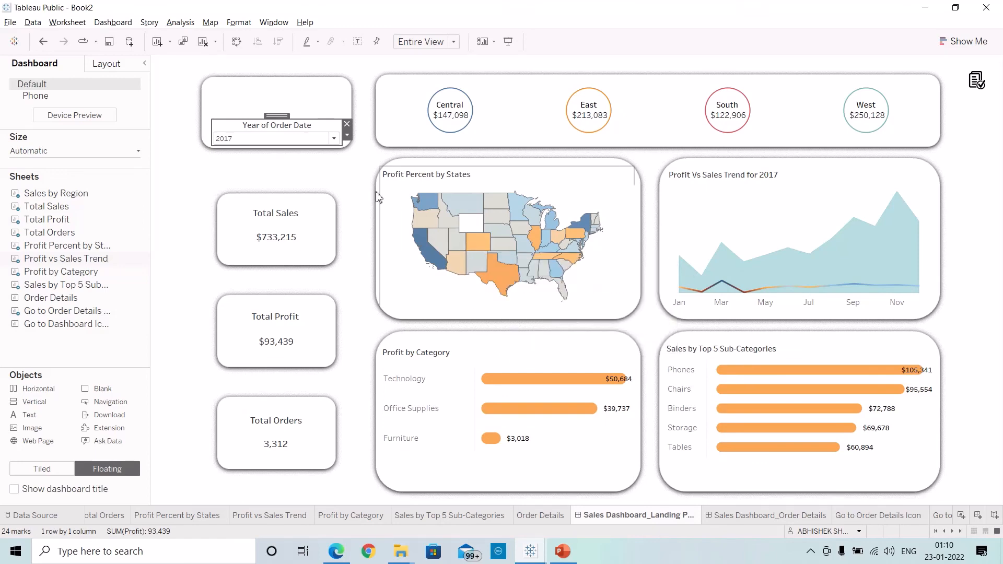
Set the Sales by Region and Profit Percent by States sheets to act as filters on the landing page dashboard.
{"action": "left_click", "coordinate": [391, 91]}
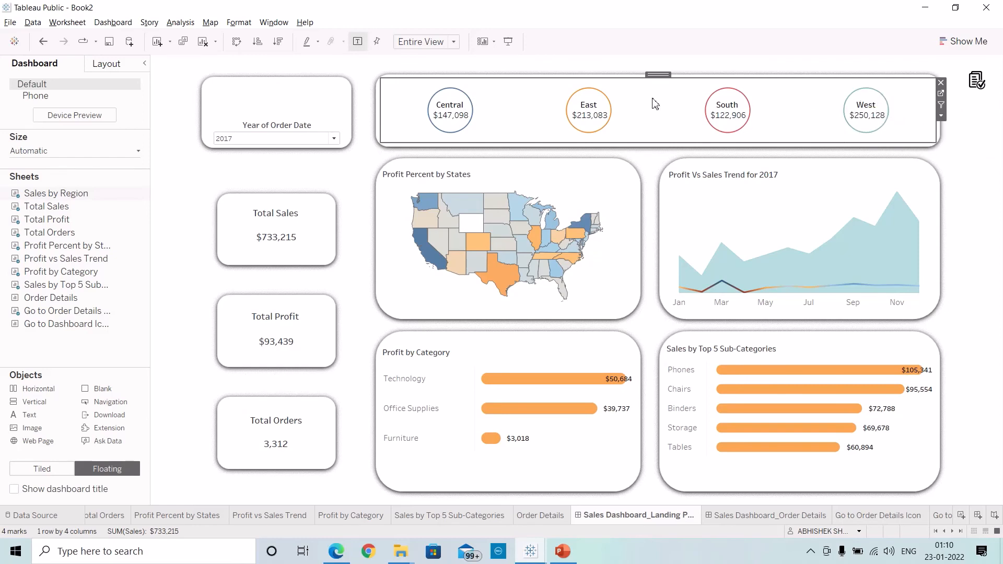
{"action": "left_click", "coordinate": [941, 106]}
{"action": "mouse_move", "coordinate": [526, 207]}
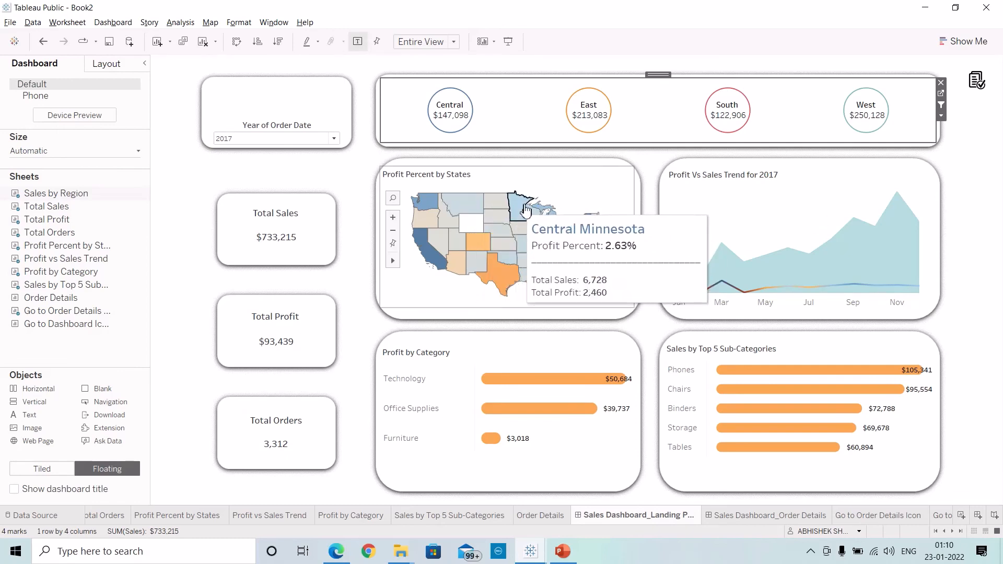
{"action": "left_click", "coordinate": [576, 180]}
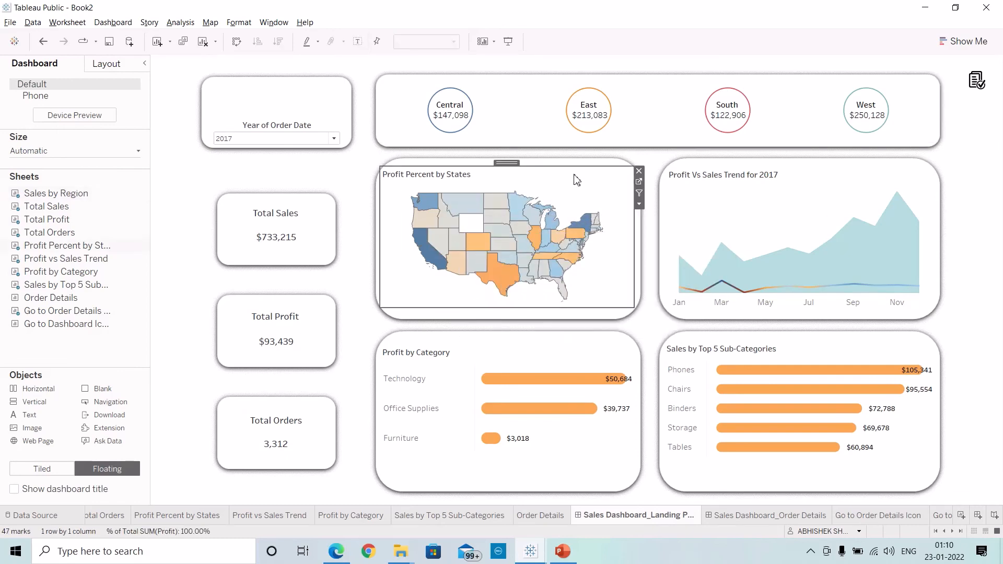
{"action": "left_click", "coordinate": [639, 194]}
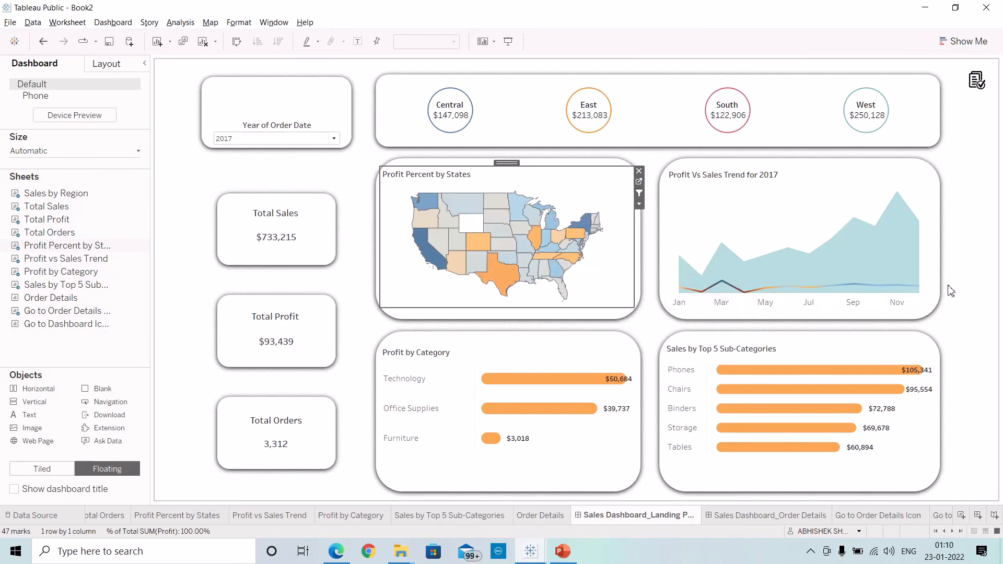
{"action": "left_click", "coordinate": [969, 232]}
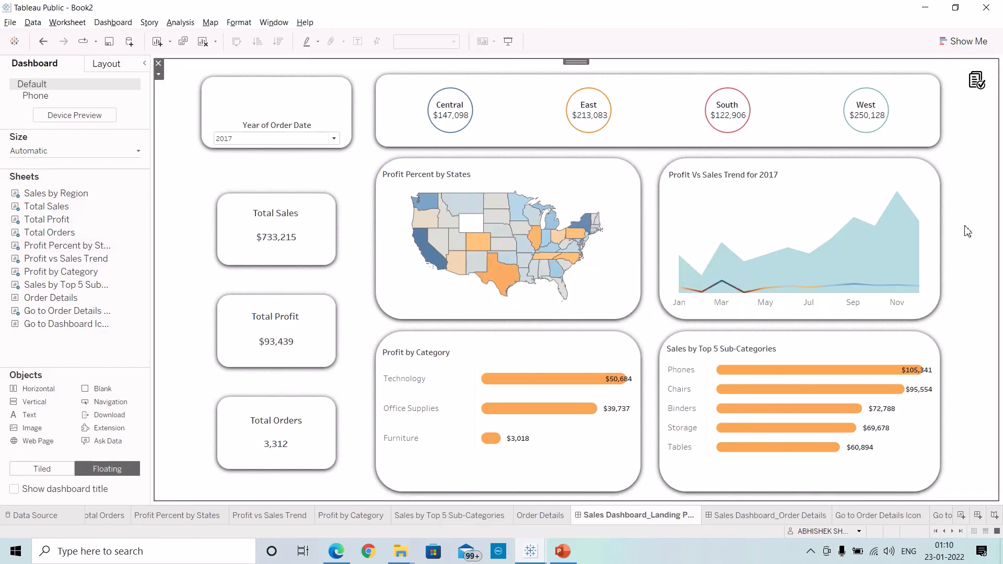
Test the region filter by selecting the Central, East and South circles in turn.
{"action": "left_click", "coordinate": [458, 117]}
{"action": "left_click", "coordinate": [458, 117]}
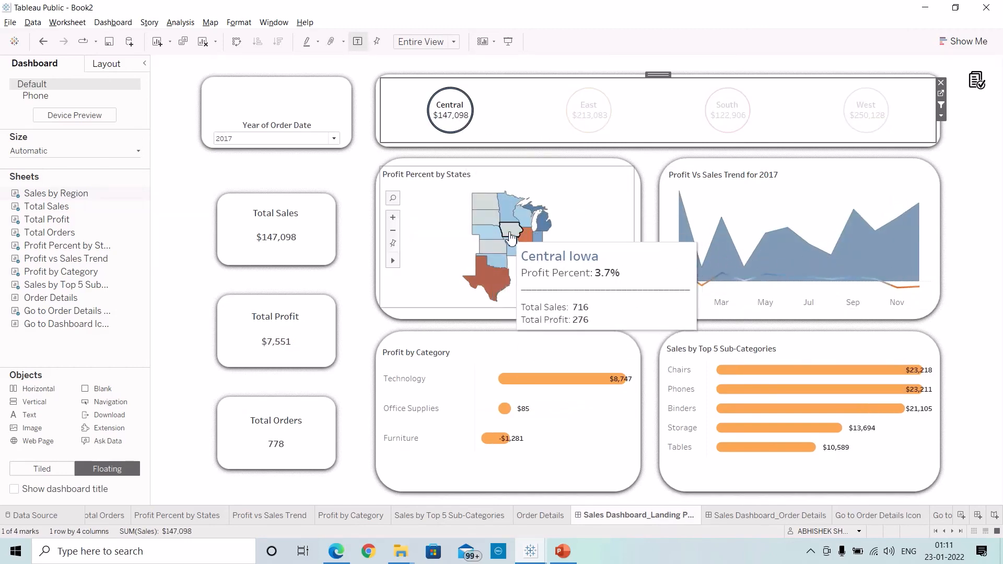
{"action": "mouse_move", "coordinate": [509, 213]}
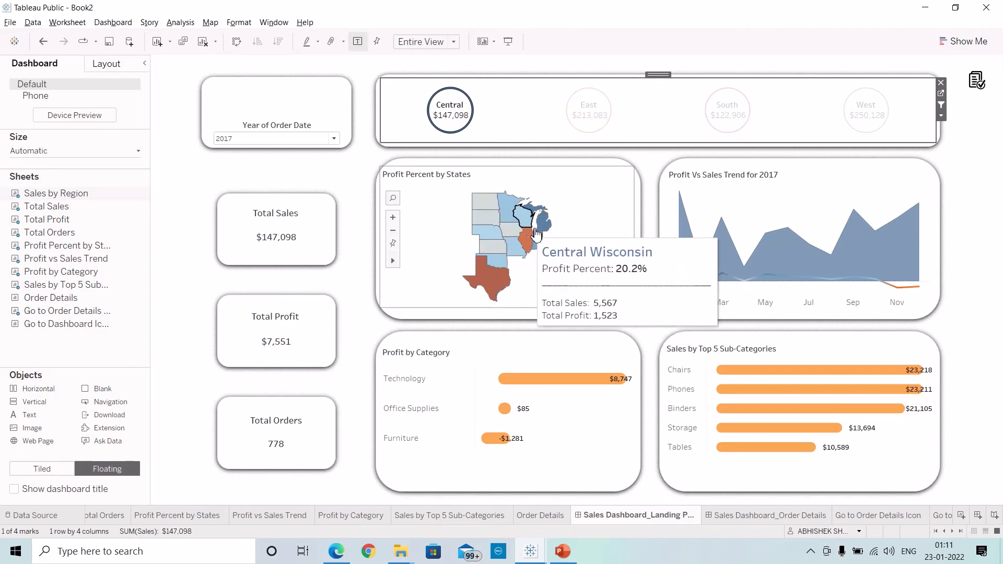
{"action": "left_click", "coordinate": [595, 120]}
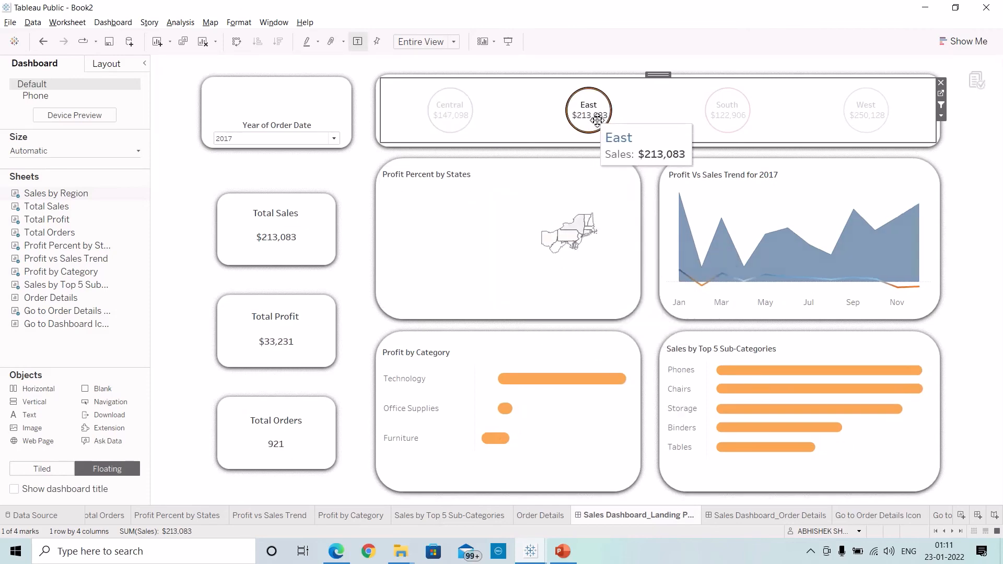
{"action": "left_click", "coordinate": [731, 113]}
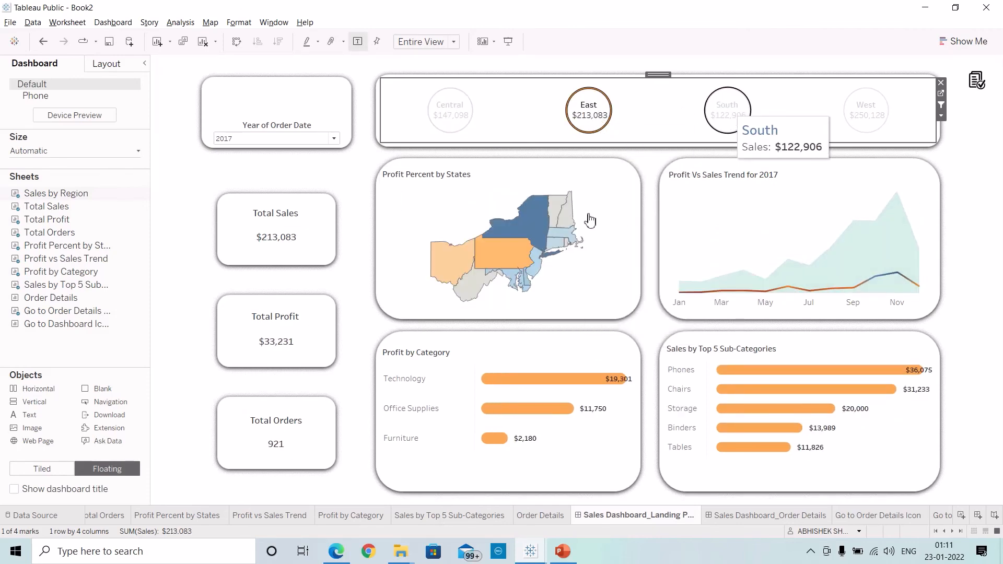
Test the state filter by selecting North Carolina on the map, and clear both the state and South region selections.
{"action": "mouse_move", "coordinate": [555, 213]}
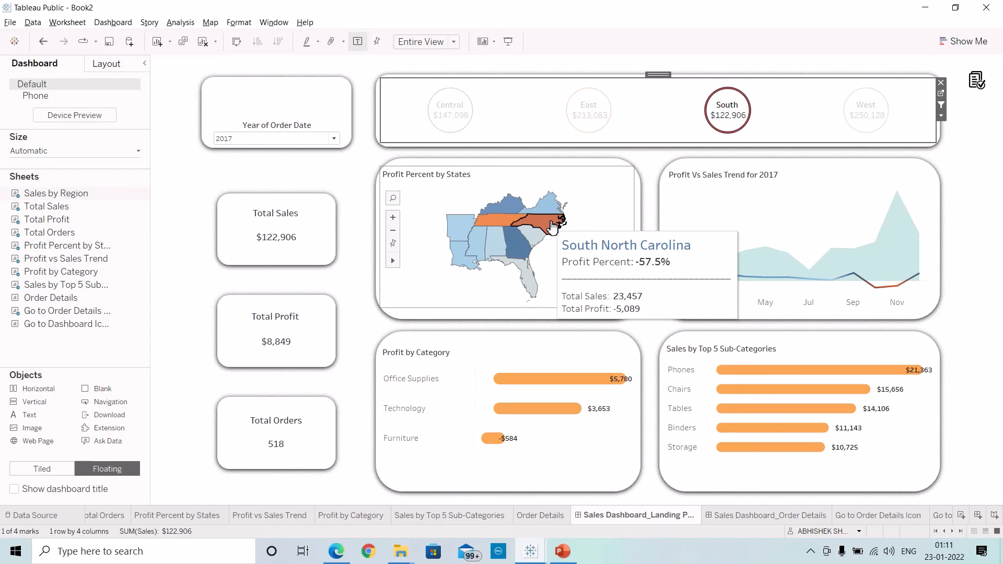
{"action": "left_click", "coordinate": [552, 225]}
{"action": "left_click", "coordinate": [552, 225]}
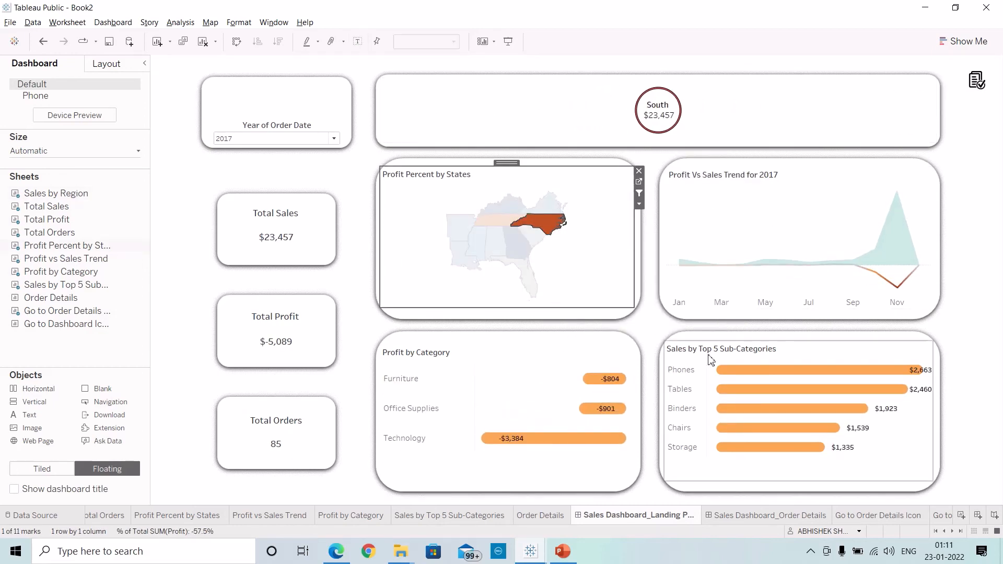
{"action": "mouse_move", "coordinate": [563, 224]}
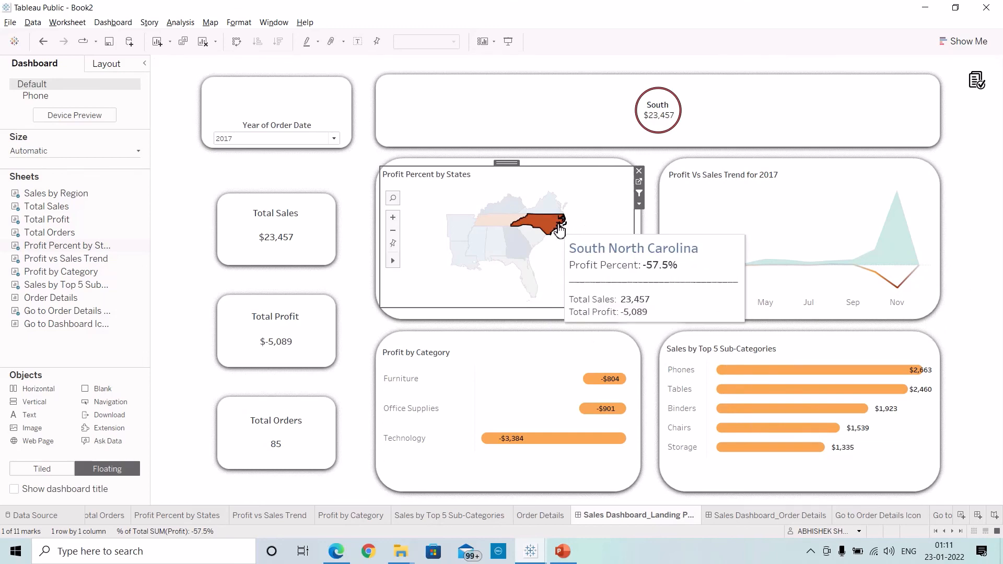
{"action": "left_click", "coordinate": [556, 229]}
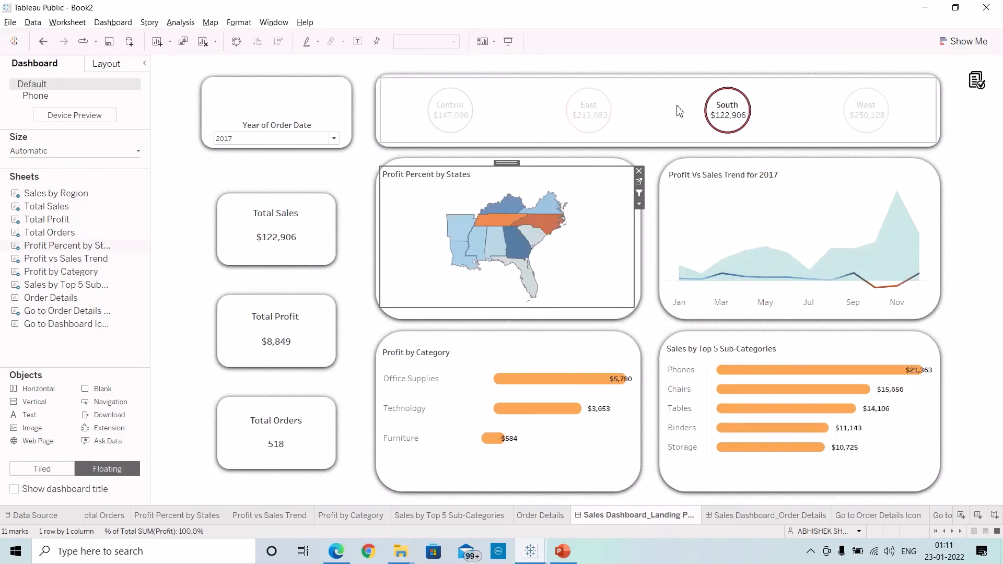
{"action": "mouse_move", "coordinate": [723, 107]}
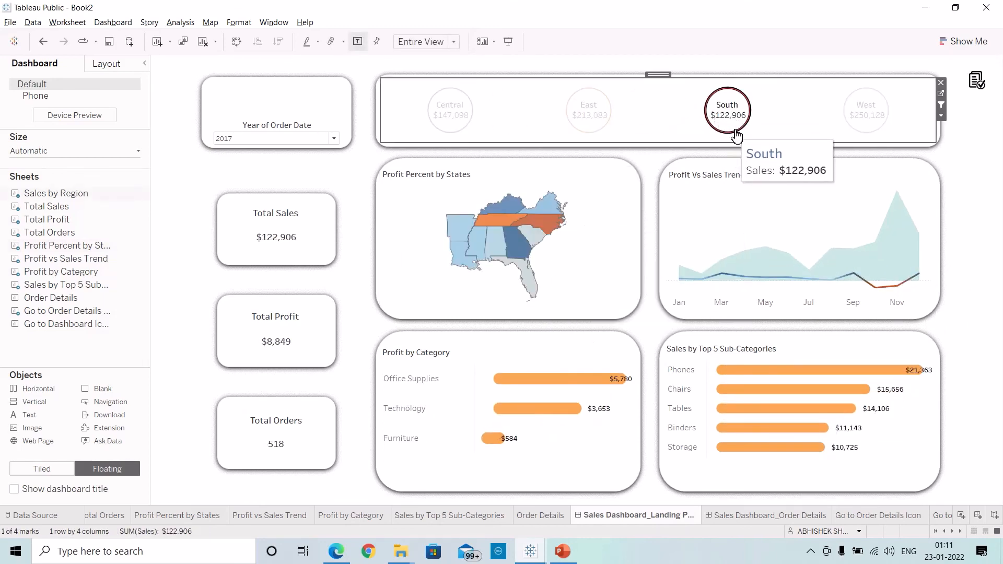
{"action": "left_click", "coordinate": [751, 137]}
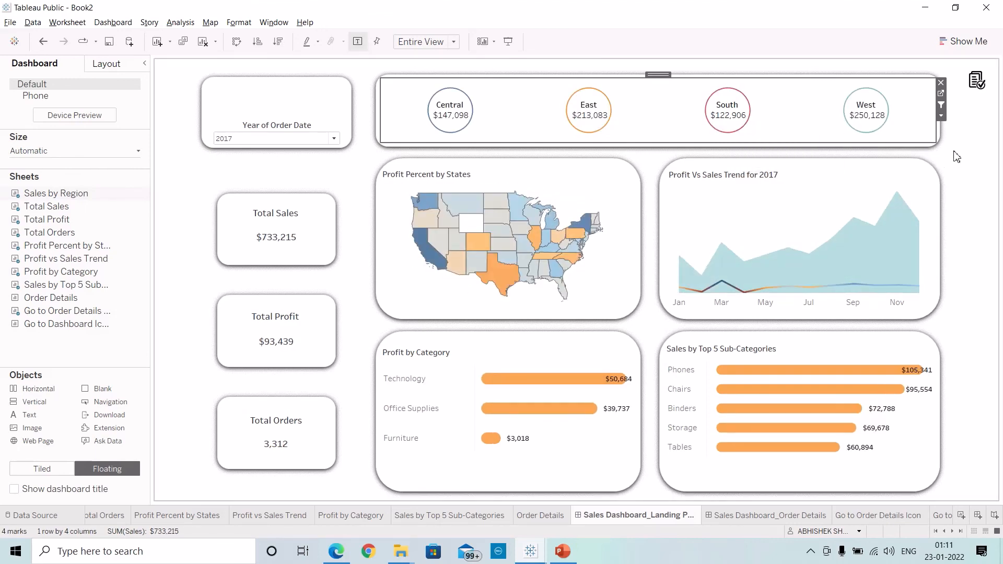
Test the Go to Order Details icon and return to the Sales Dashboard_Landing Page dashboard.
{"action": "left_click", "coordinate": [979, 89]}
{"action": "left_click", "coordinate": [978, 86]}
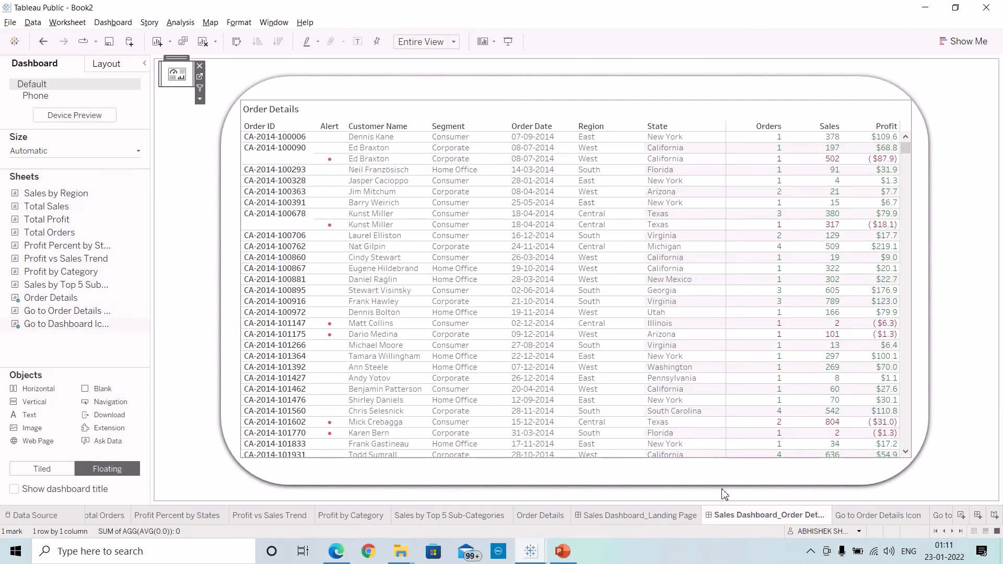
{"action": "left_click", "coordinate": [667, 515]}
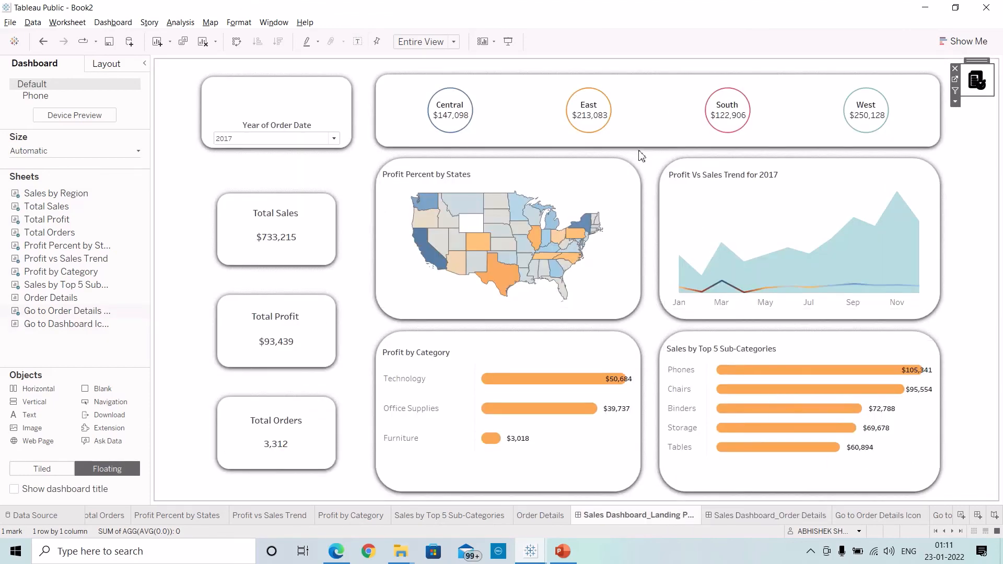
Open the Profit Percent by States worksheet and apply its Action (Region) filter to the Order Details worksheet as well.
{"action": "left_click", "coordinate": [577, 173]}
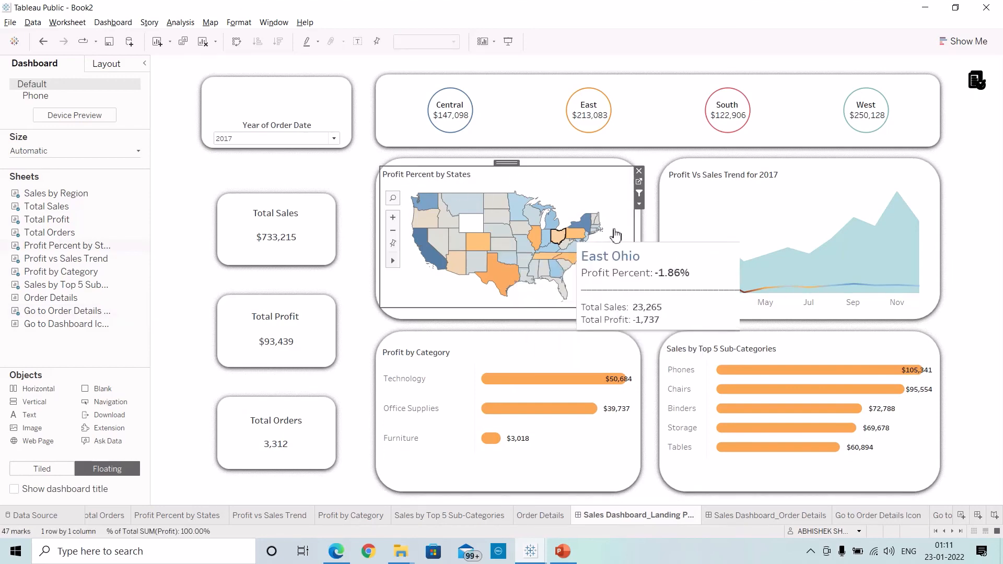
{"action": "left_click", "coordinate": [639, 183]}
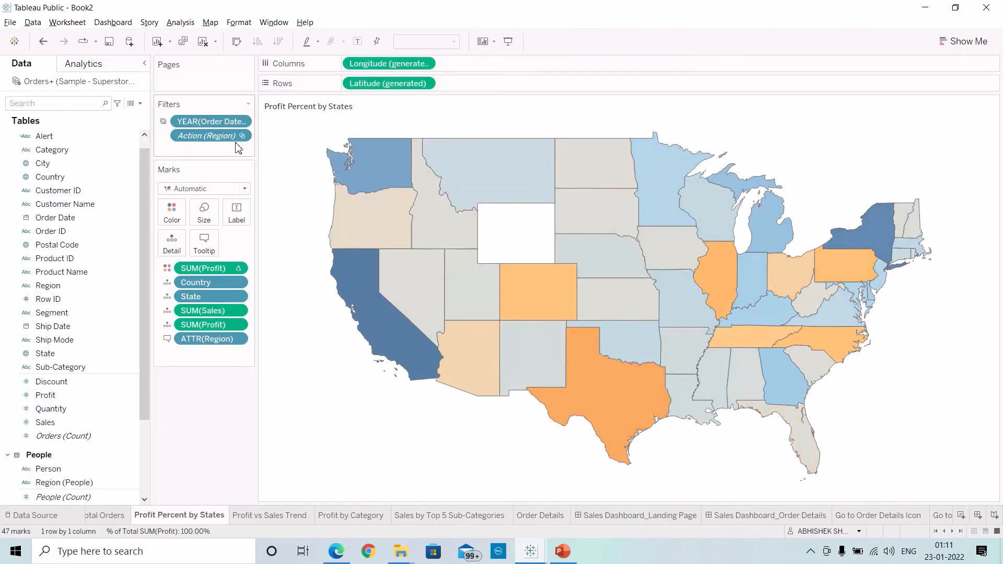
{"action": "left_click", "coordinate": [242, 136]}
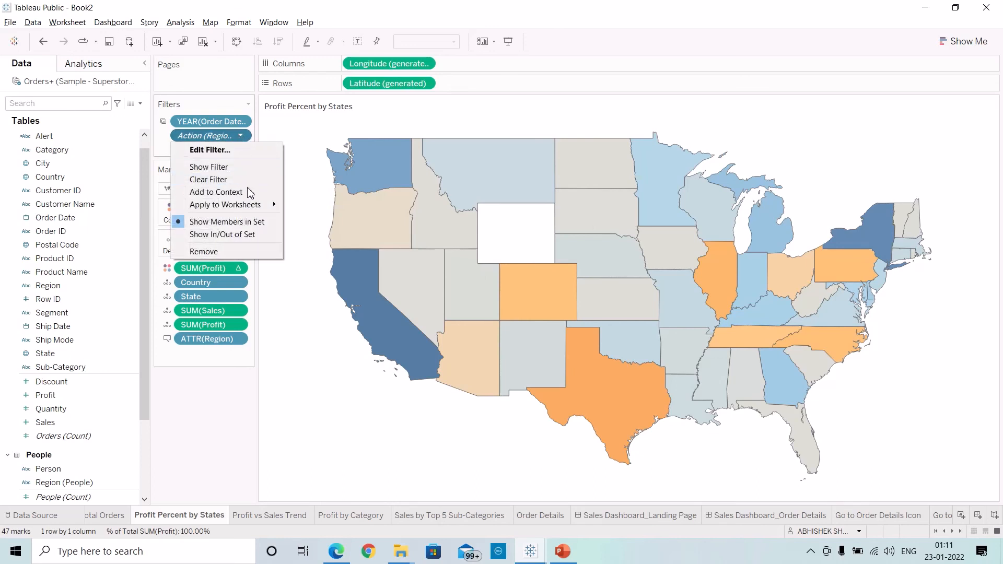
{"action": "mouse_move", "coordinate": [248, 206]}
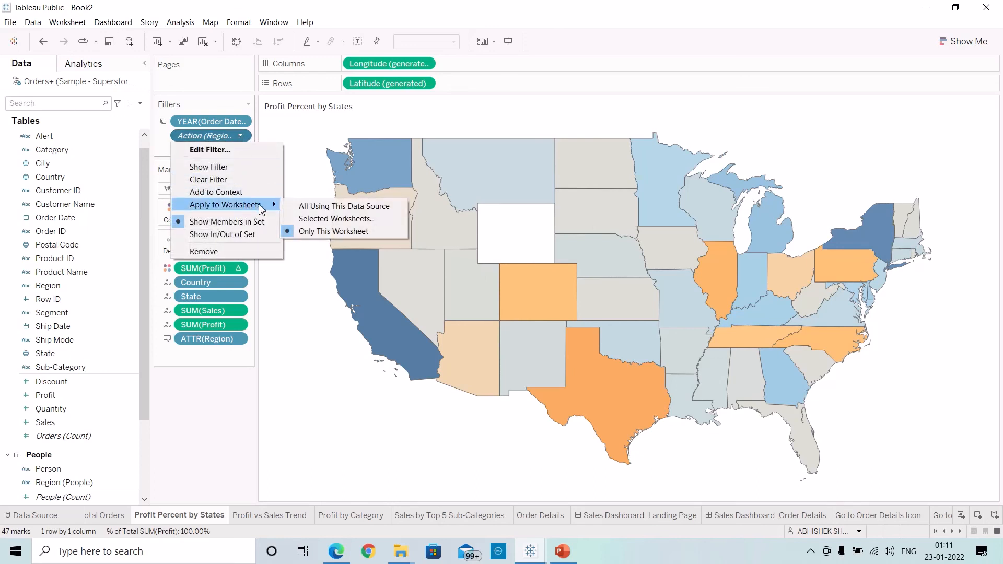
{"action": "left_click", "coordinate": [324, 222]}
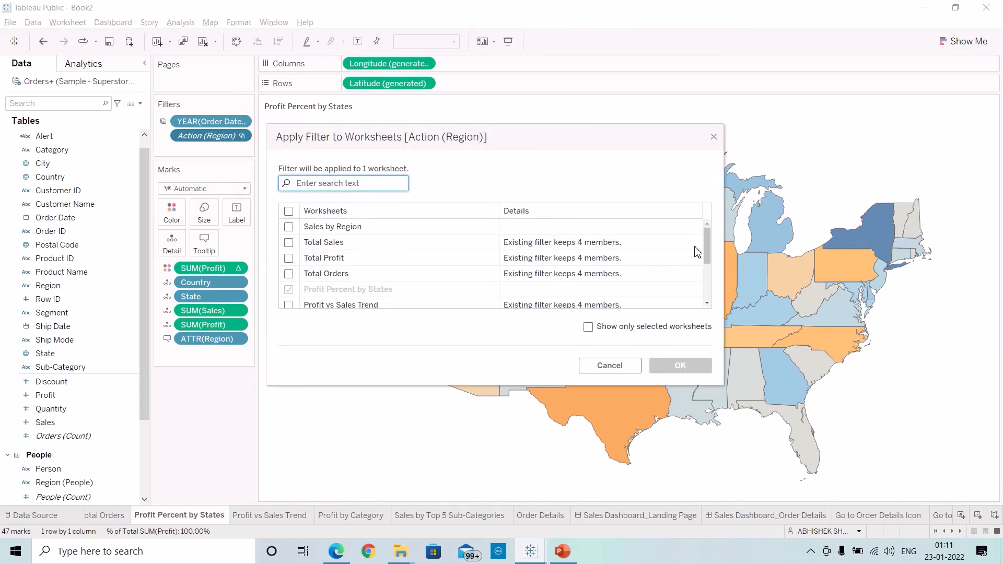
{"action": "left_click_drag", "start_coordinate": [706, 243], "coordinate": [706, 275]}
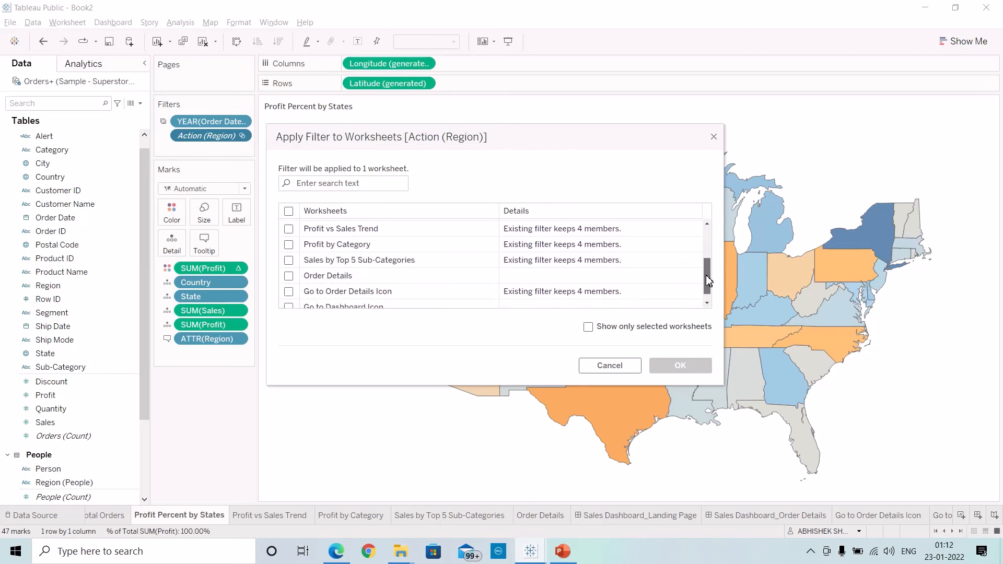
{"action": "left_click", "coordinate": [289, 275]}
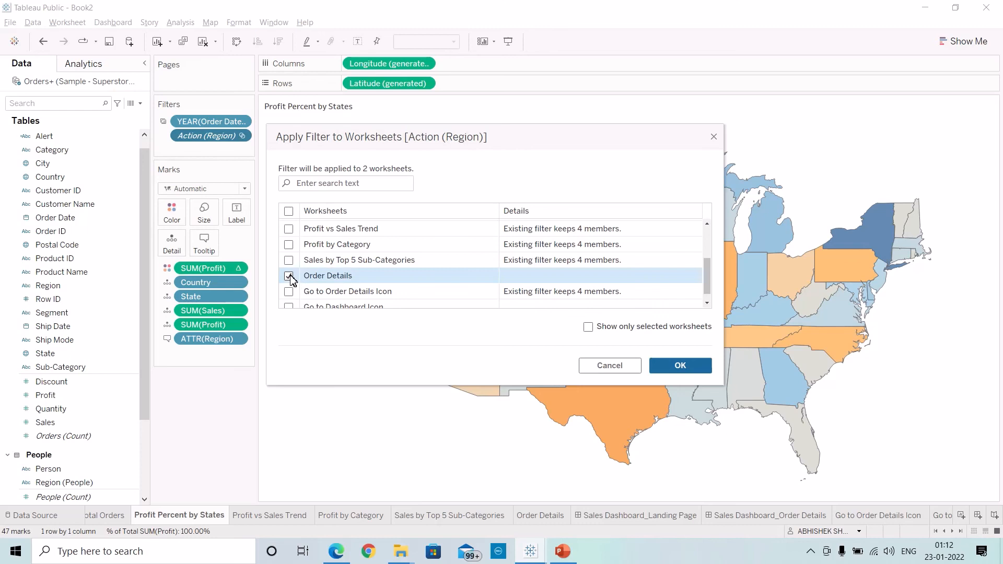
{"action": "left_click", "coordinate": [677, 366]}
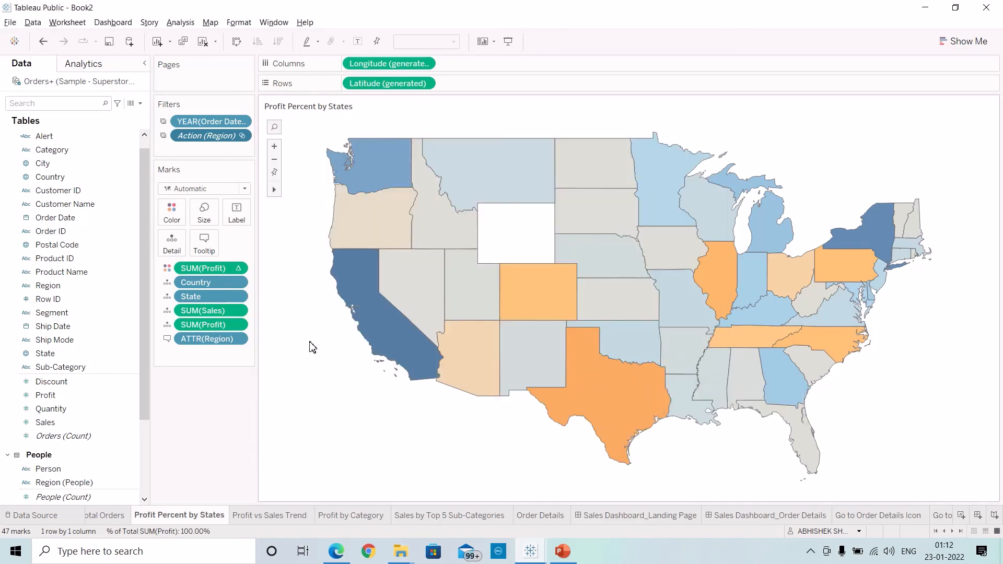
Open the Sales by Region worksheet from the landing page dashboard and apply its Action (Country,State) filter to Order Details as well.
{"action": "right_click", "coordinate": [176, 516]}
{"action": "mouse_move", "coordinate": [203, 509]}
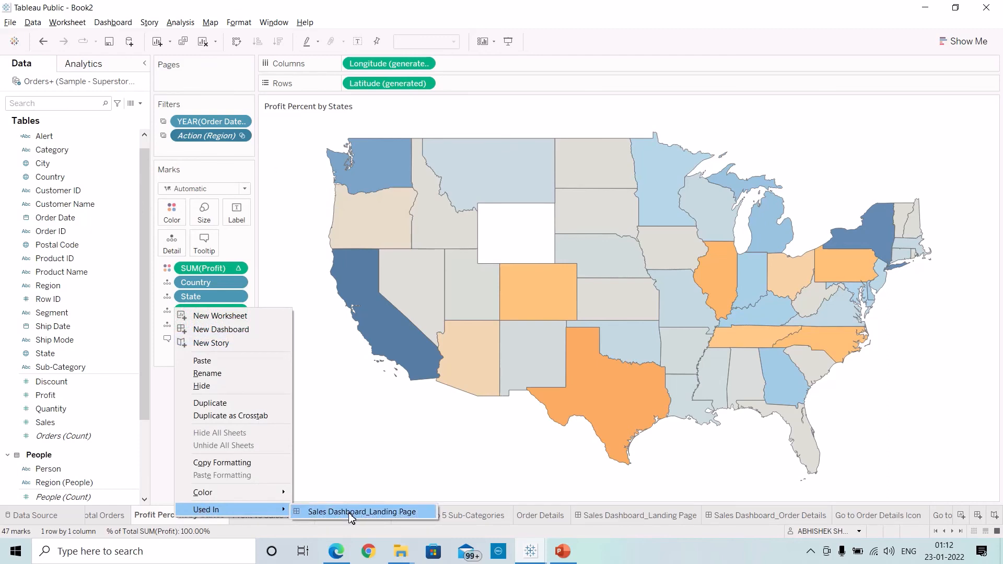
{"action": "left_click", "coordinate": [362, 512]}
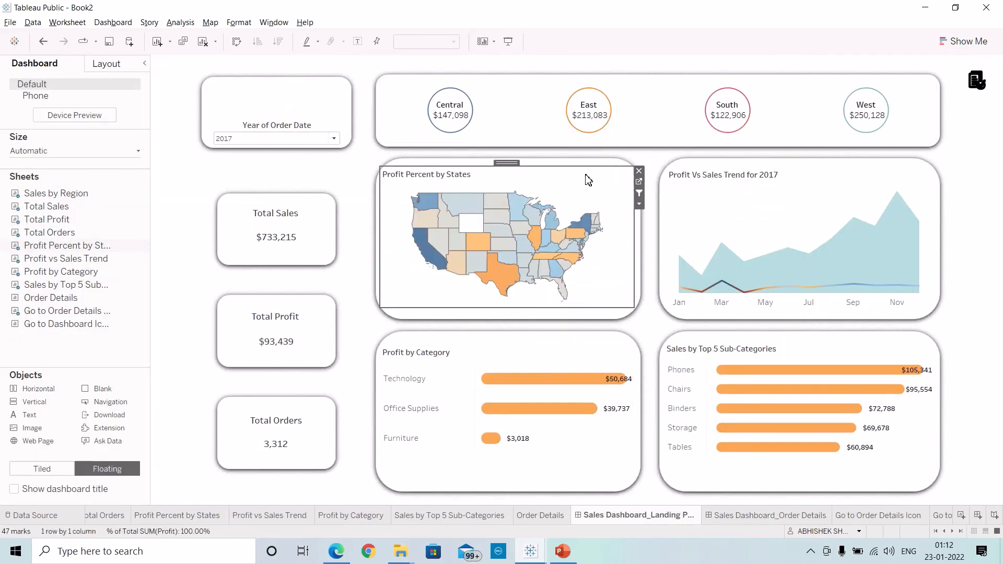
{"action": "left_click", "coordinate": [662, 91]}
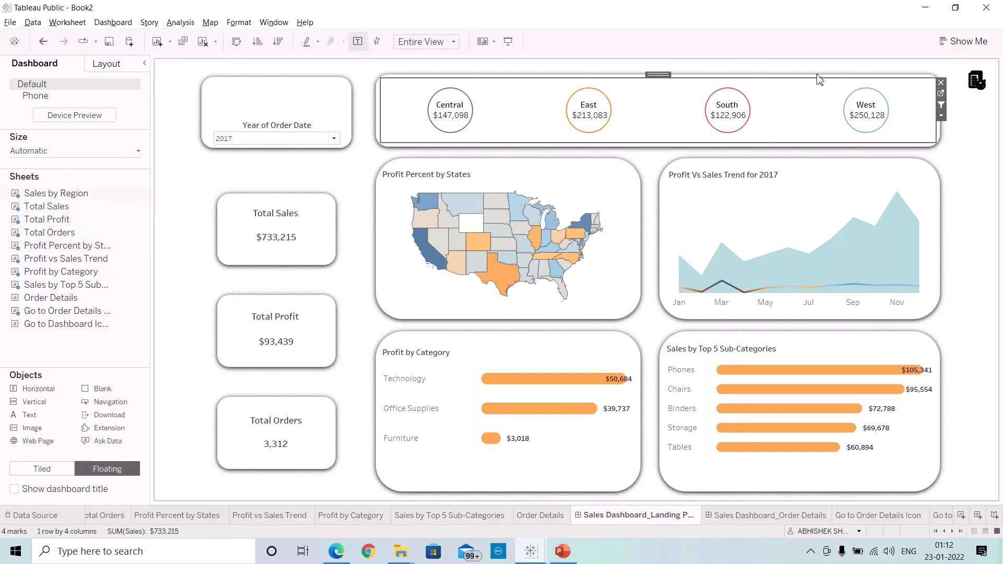
{"action": "left_click", "coordinate": [941, 94]}
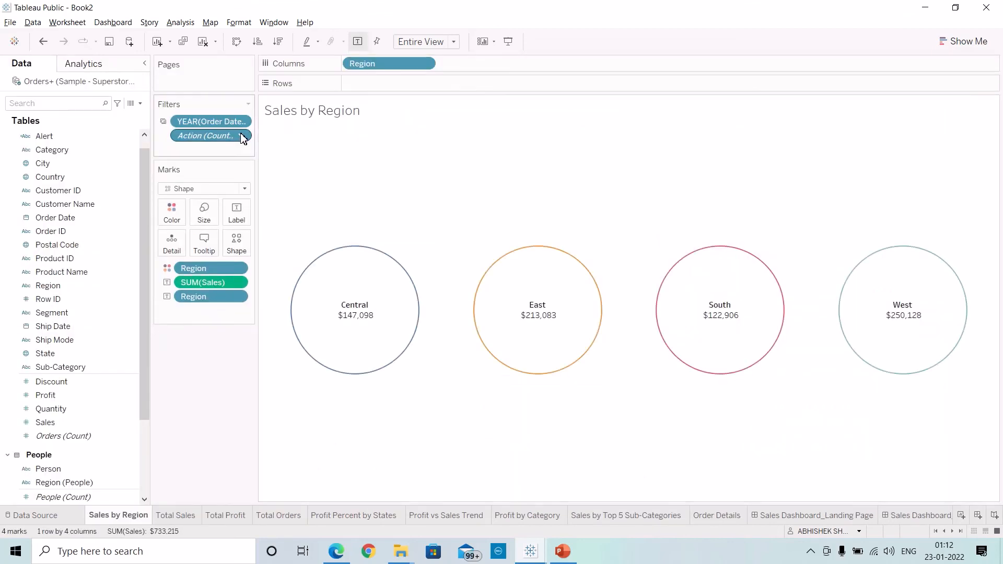
{"action": "left_click", "coordinate": [243, 137]}
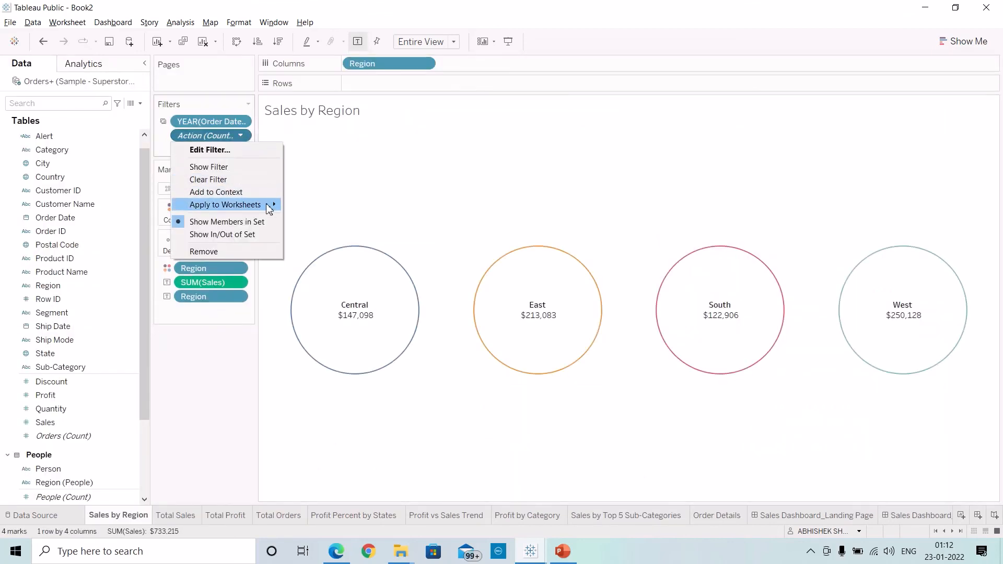
{"action": "mouse_move", "coordinate": [270, 204]}
{"action": "left_click", "coordinate": [322, 218]}
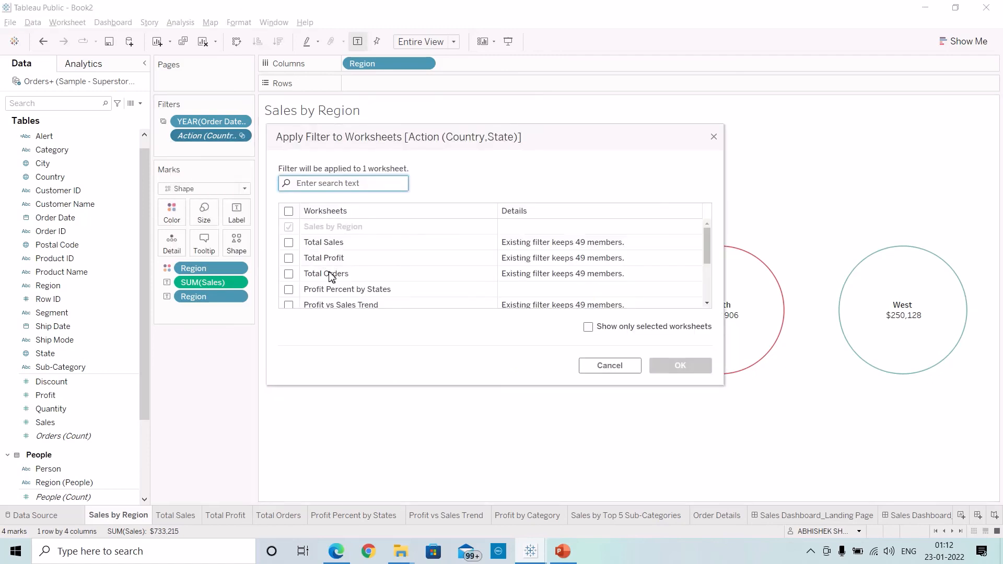
{"action": "scroll", "coordinate": [330, 275], "scroll_direction": "down", "scroll_amount": 4}
{"action": "left_click", "coordinate": [289, 265]}
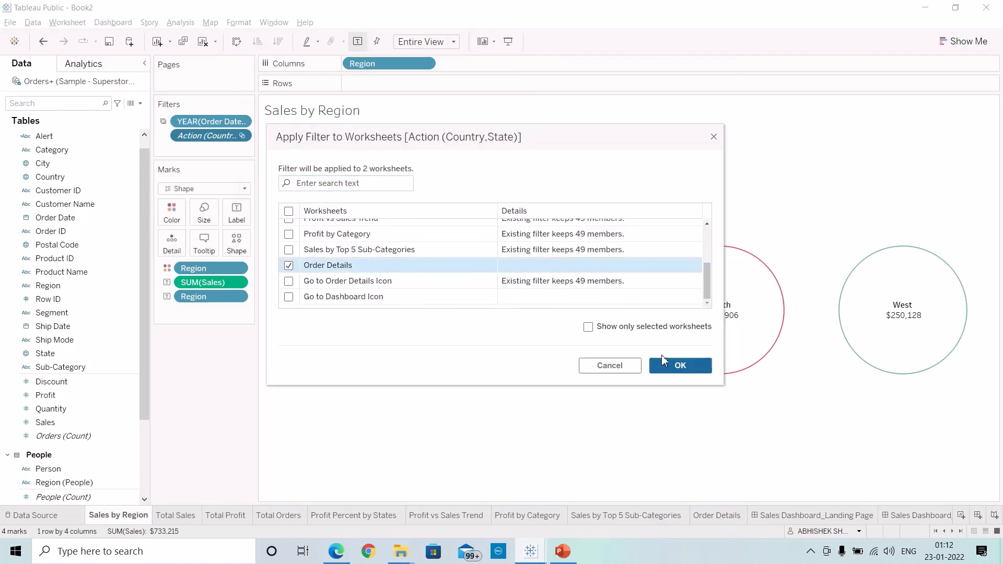
{"action": "left_click", "coordinate": [678, 367]}
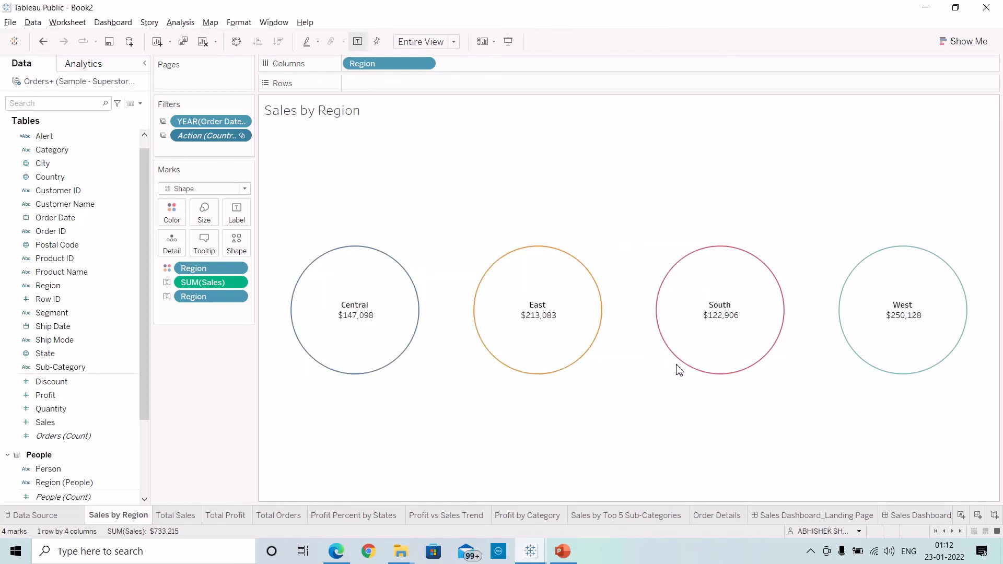
Apply the Sales by Region worksheet's YEAR(Order Date) filter to the Order Details worksheet as well.
{"action": "left_click", "coordinate": [242, 122]}
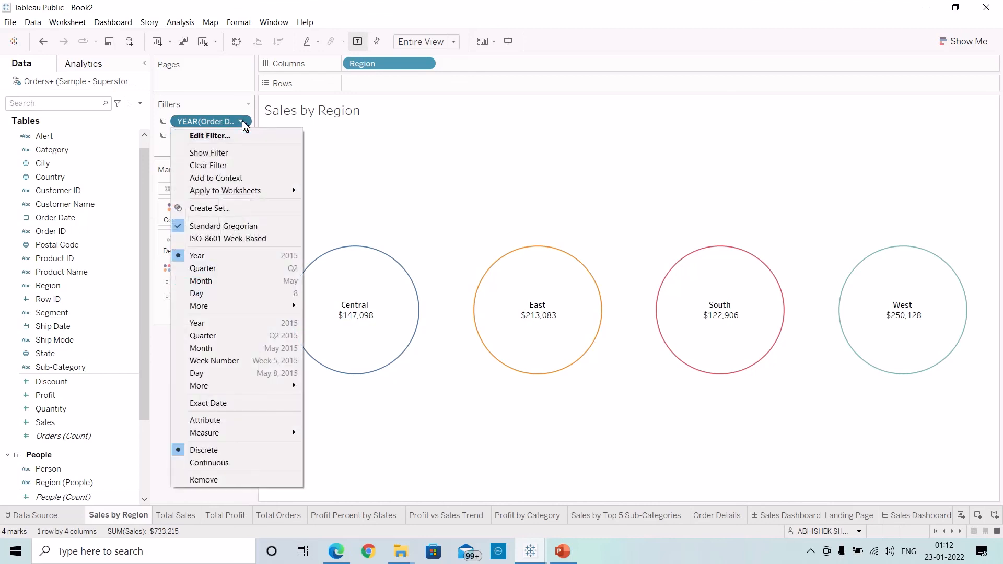
{"action": "mouse_move", "coordinate": [264, 196]}
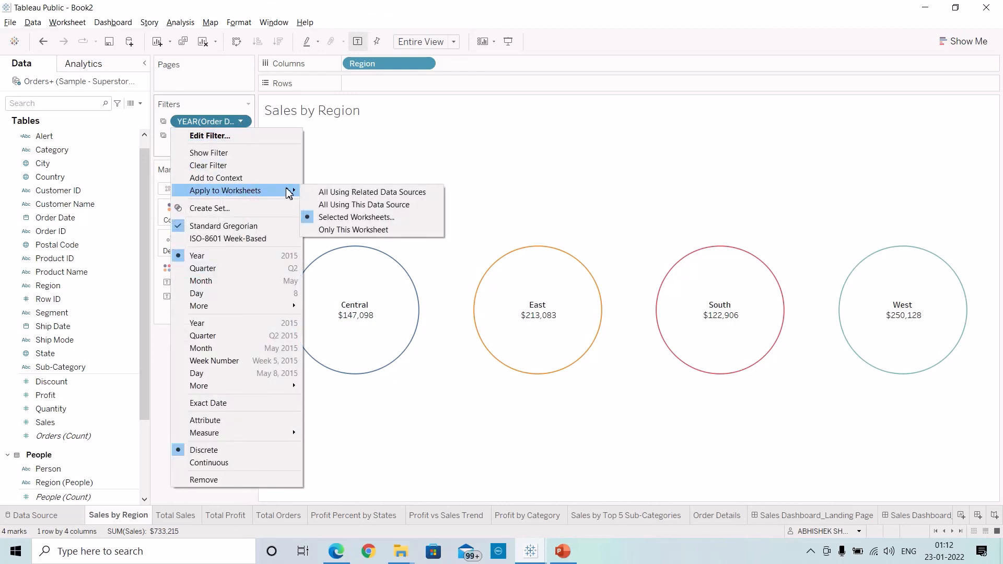
{"action": "left_click", "coordinate": [334, 220]}
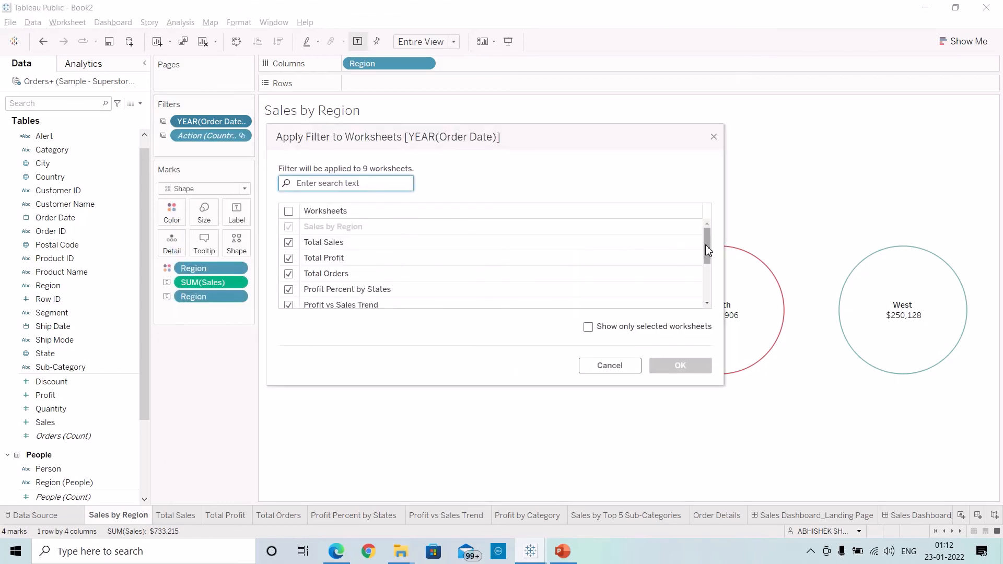
{"action": "left_click_drag", "start_coordinate": [706, 245], "coordinate": [706, 280]}
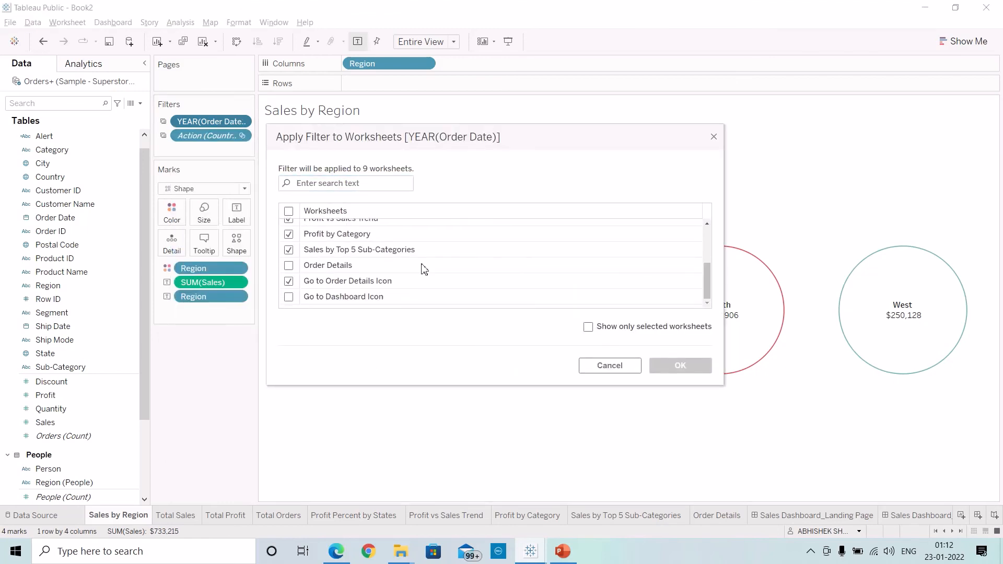
{"action": "left_click", "coordinate": [289, 268]}
{"action": "left_click", "coordinate": [683, 371]}
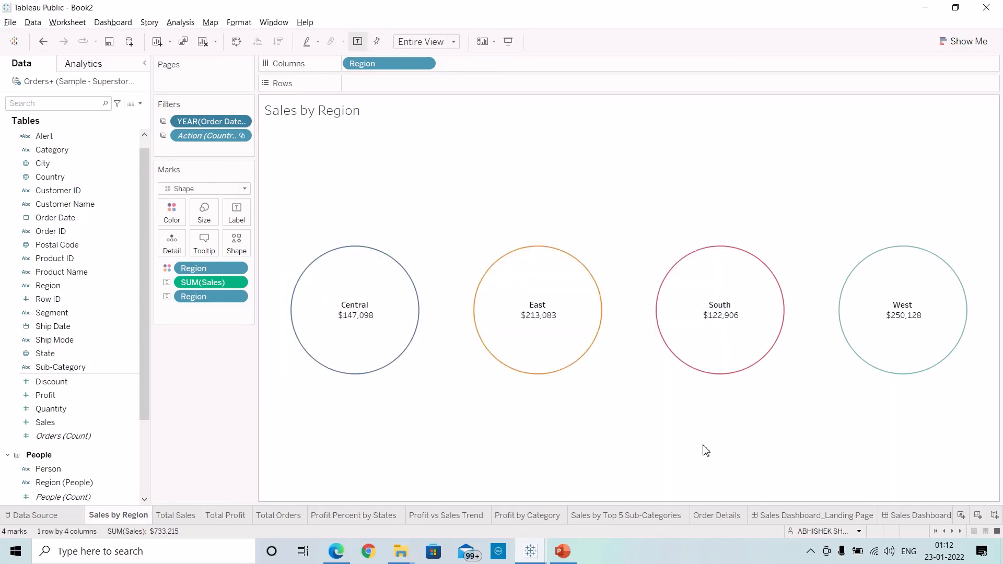
Test the filters on the landing page by selecting the West region and Montana, and follow the icon to the Order Details dashboard.
{"action": "left_click", "coordinate": [793, 516]}
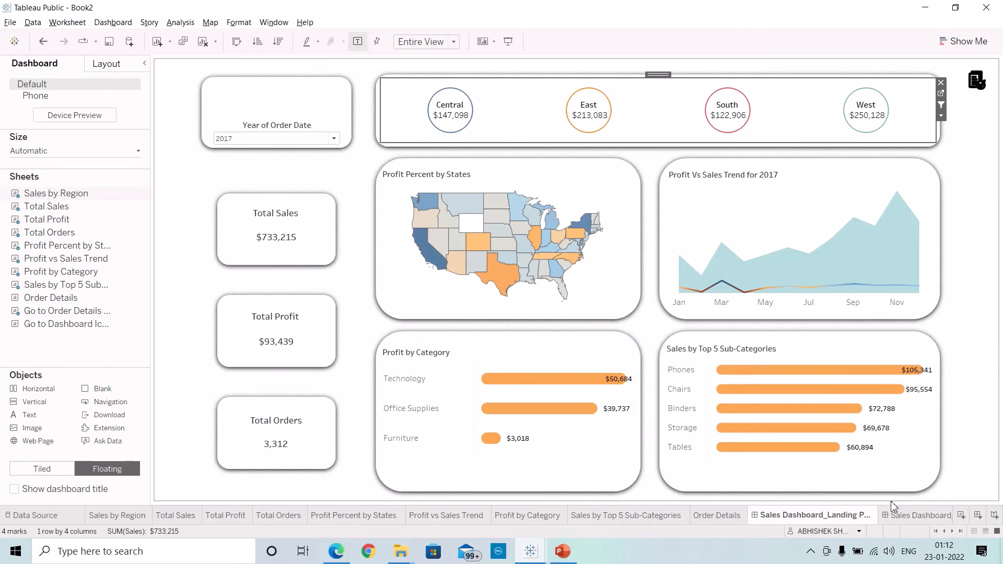
{"action": "mouse_move", "coordinate": [907, 520]}
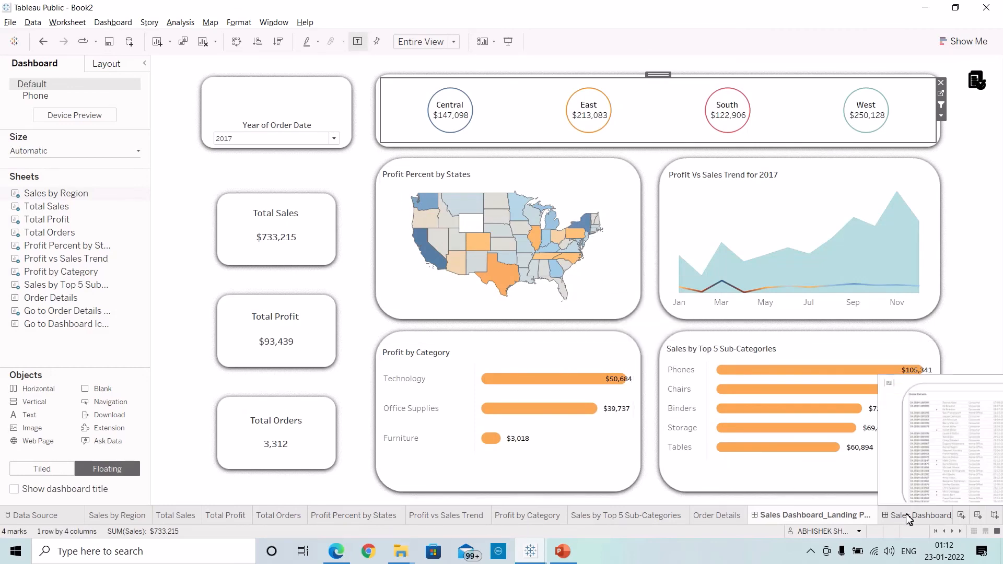
{"action": "mouse_move", "coordinate": [727, 112]}
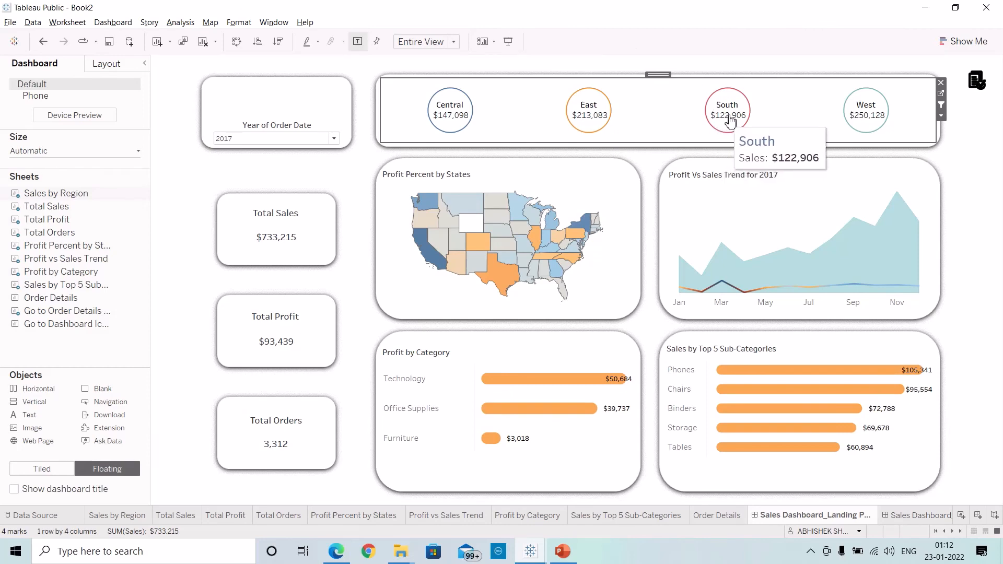
{"action": "left_click", "coordinate": [863, 116]}
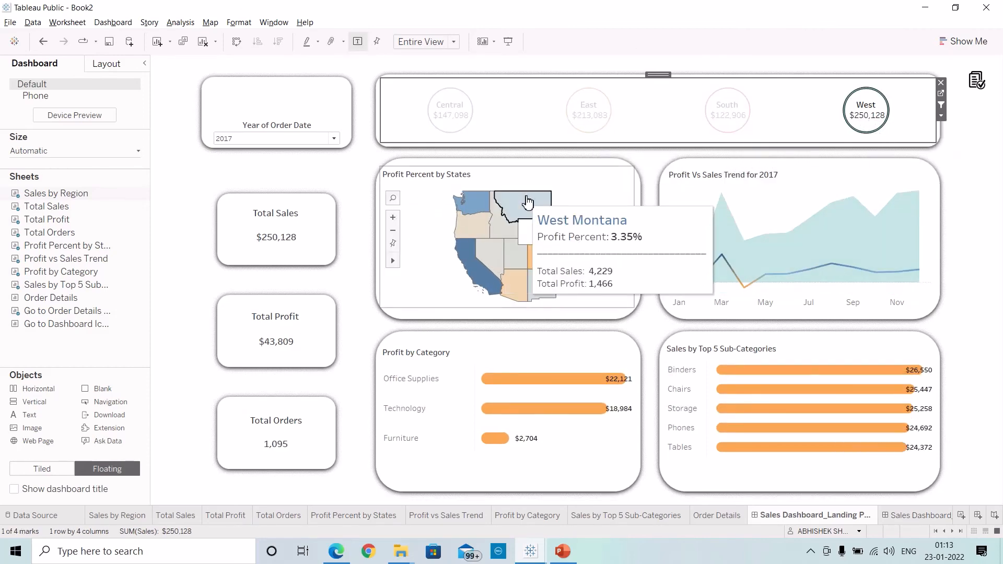
{"action": "left_click", "coordinate": [544, 209]}
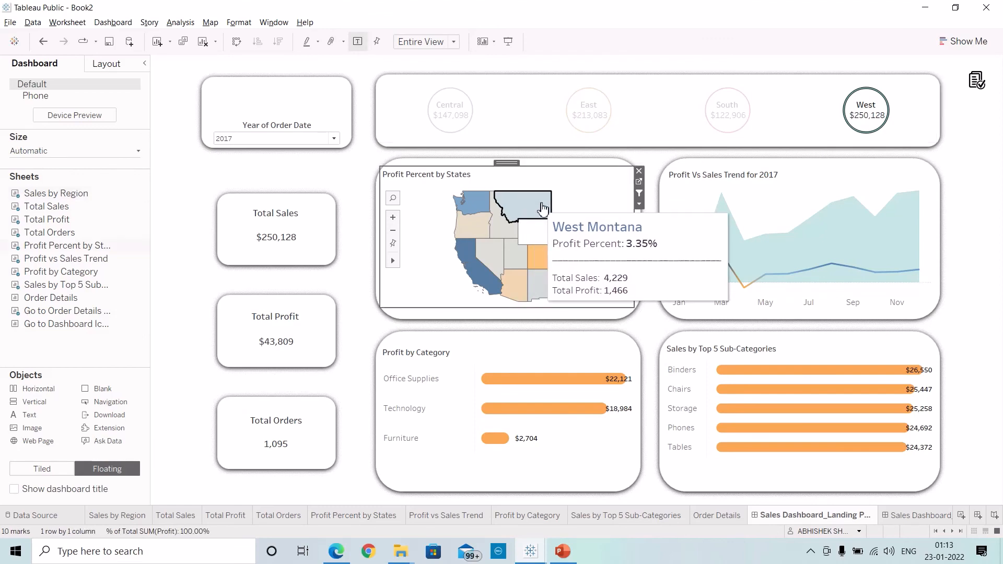
{"action": "left_click", "coordinate": [543, 209]}
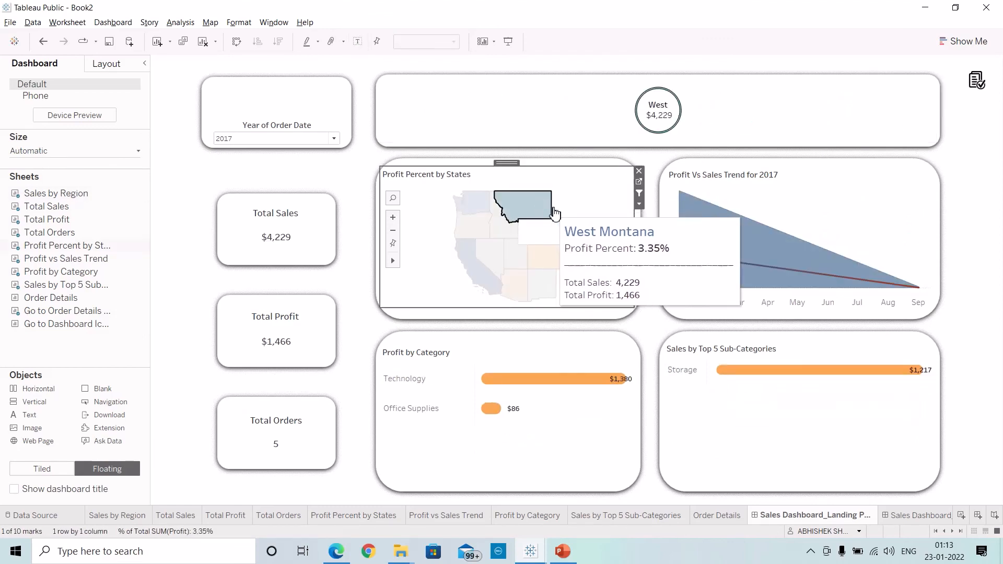
{"action": "left_click", "coordinate": [978, 102], "text": "alt"}
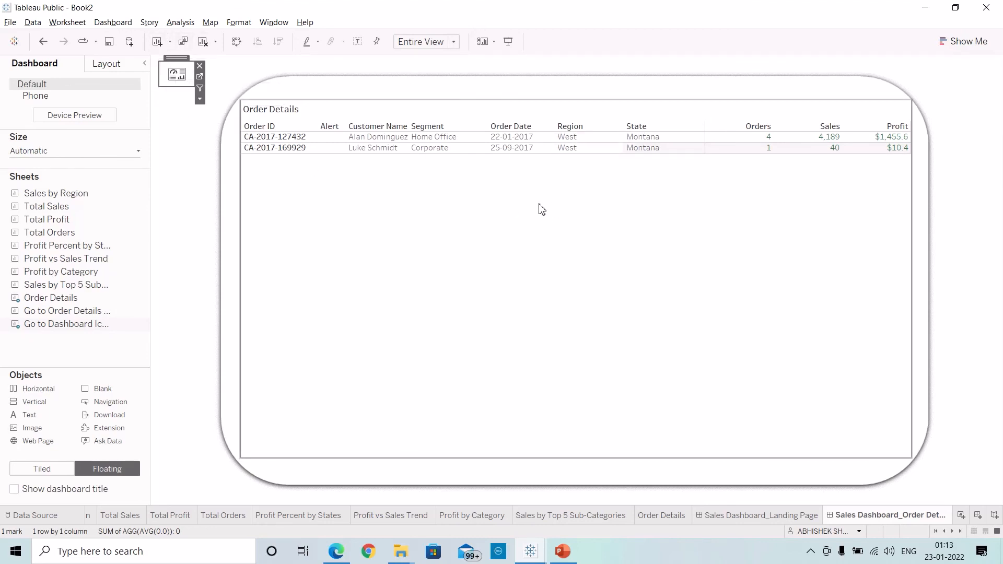
Return to the landing page through the dashboard icon and clear the Montana and West selections.
{"action": "left_click", "coordinate": [177, 75], "text": "alt"}
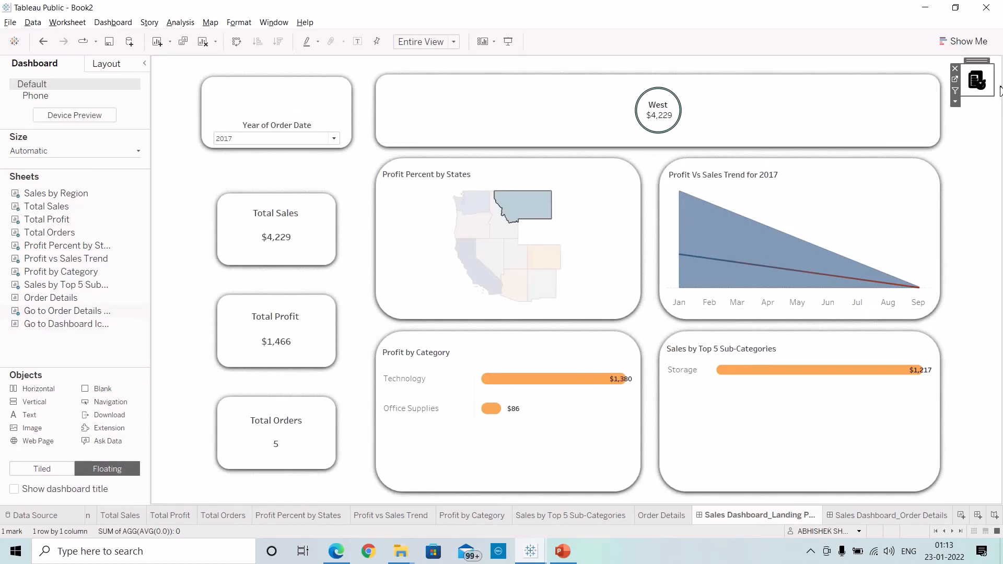
{"action": "left_click", "coordinate": [543, 203]}
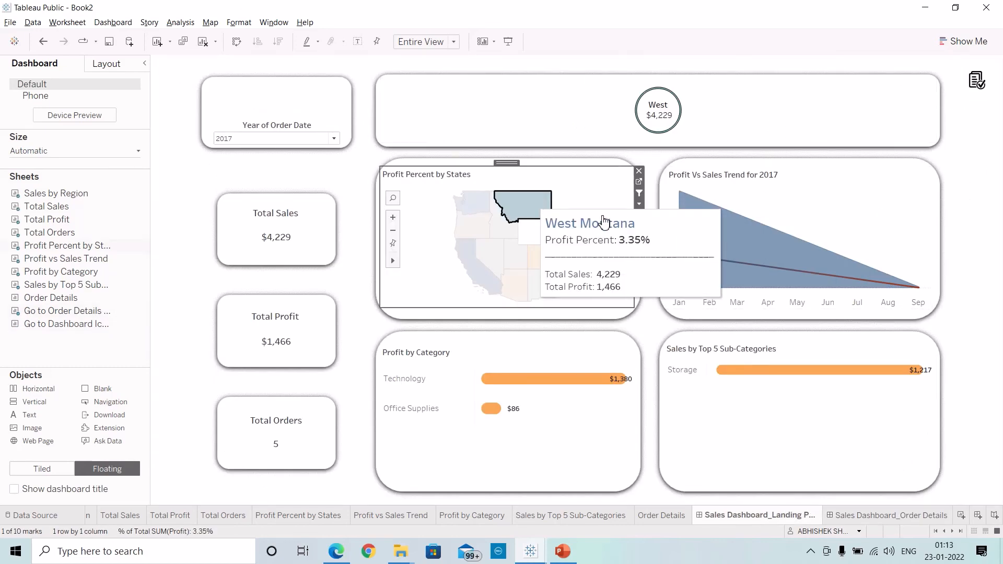
{"action": "left_click", "coordinate": [867, 114]}
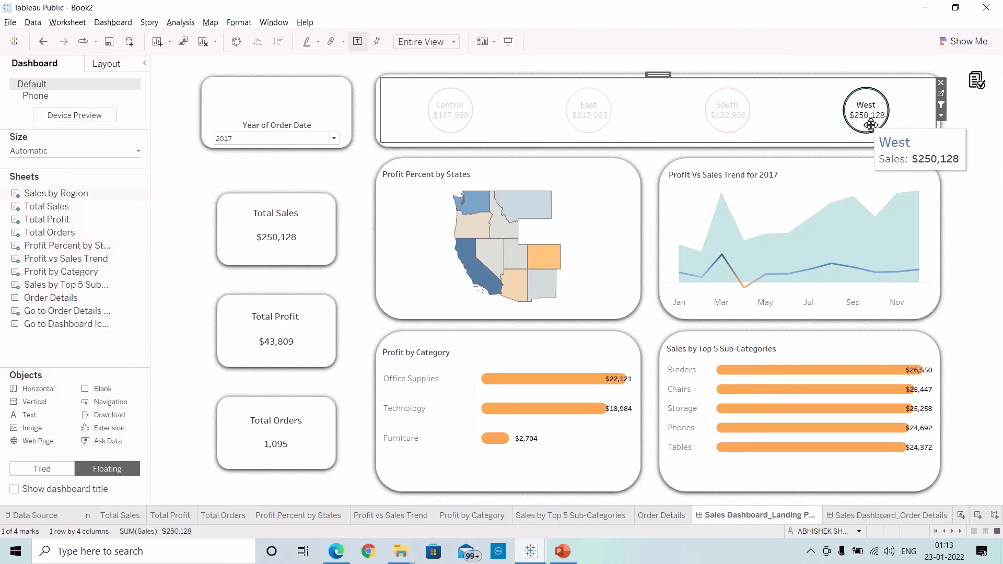
{"action": "left_click", "coordinate": [985, 164]}
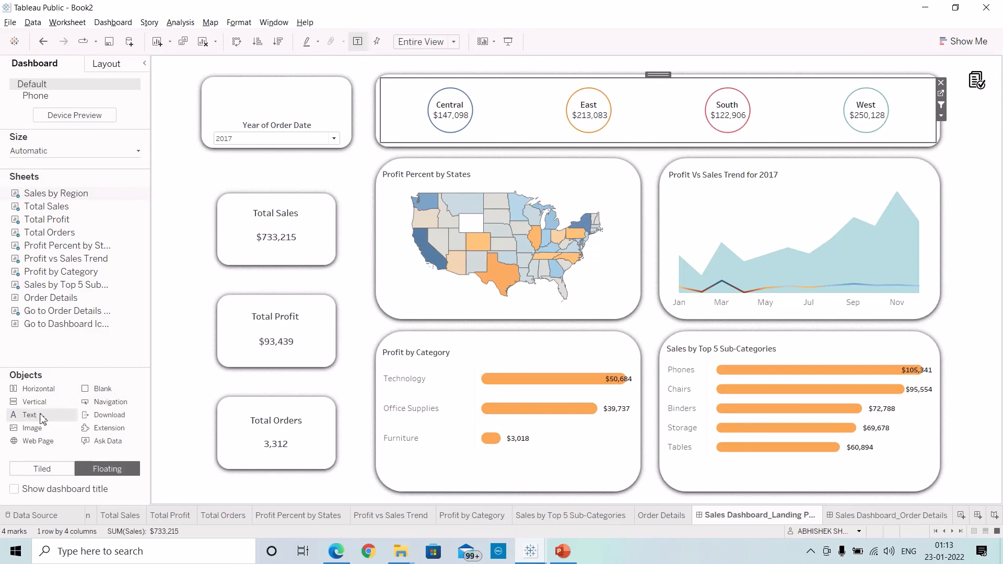
Add a floating text object reading "Modern Sales Dashboard" in size 15, dark grey and centred.
{"action": "left_click_drag", "start_coordinate": [36, 420], "coordinate": [238, 199]}
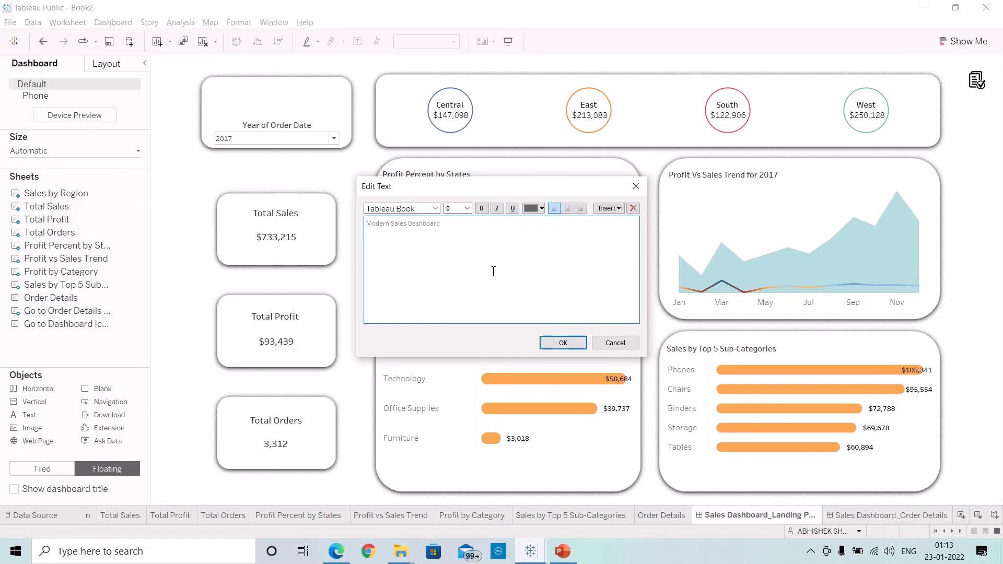
{"action": "left_click_drag", "start_coordinate": [460, 234], "coordinate": [352, 230]}
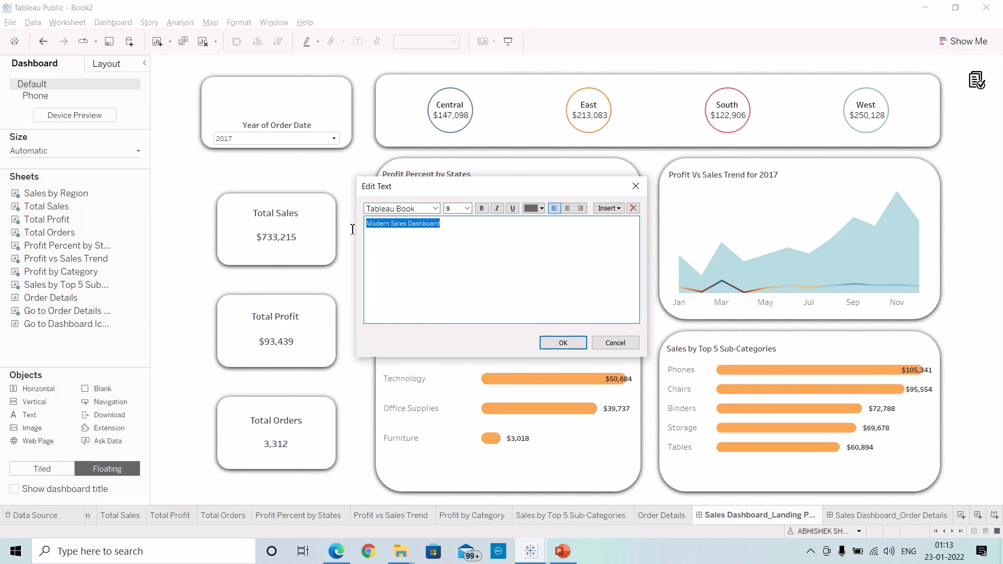
{"action": "left_click", "coordinate": [466, 208]}
{"action": "left_click", "coordinate": [459, 267]}
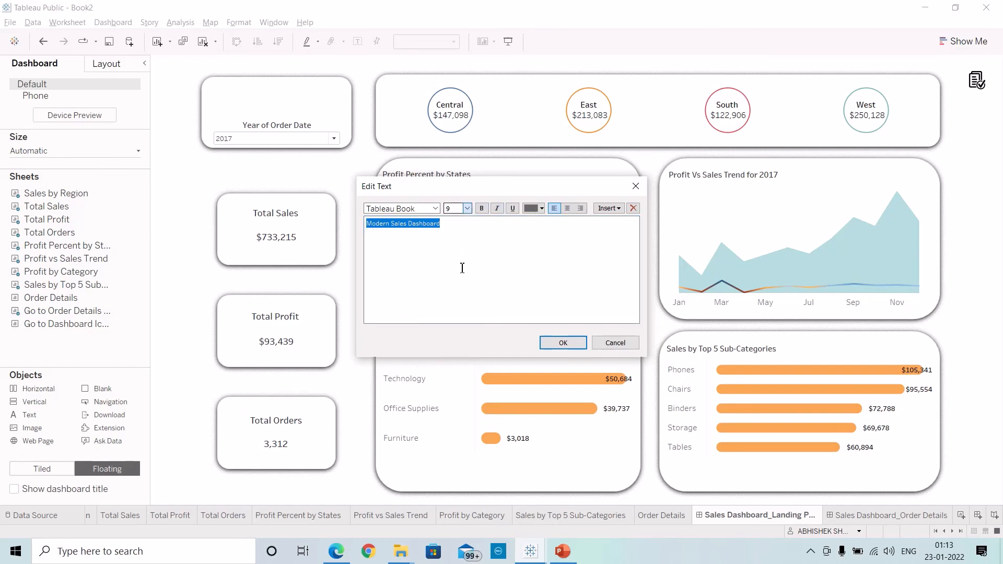
{"action": "left_click", "coordinate": [538, 208]}
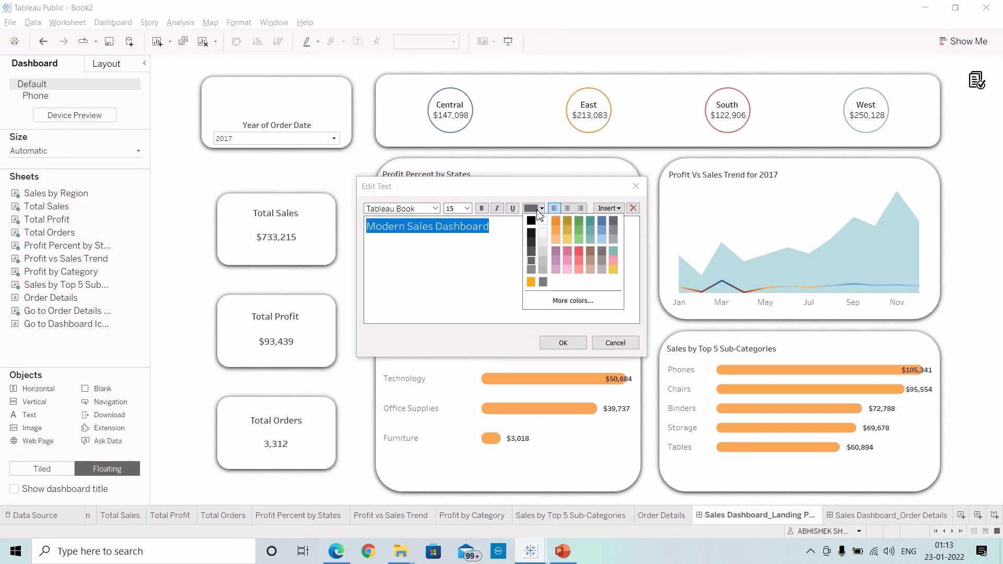
{"action": "left_click", "coordinate": [531, 240]}
{"action": "left_click", "coordinate": [567, 208]}
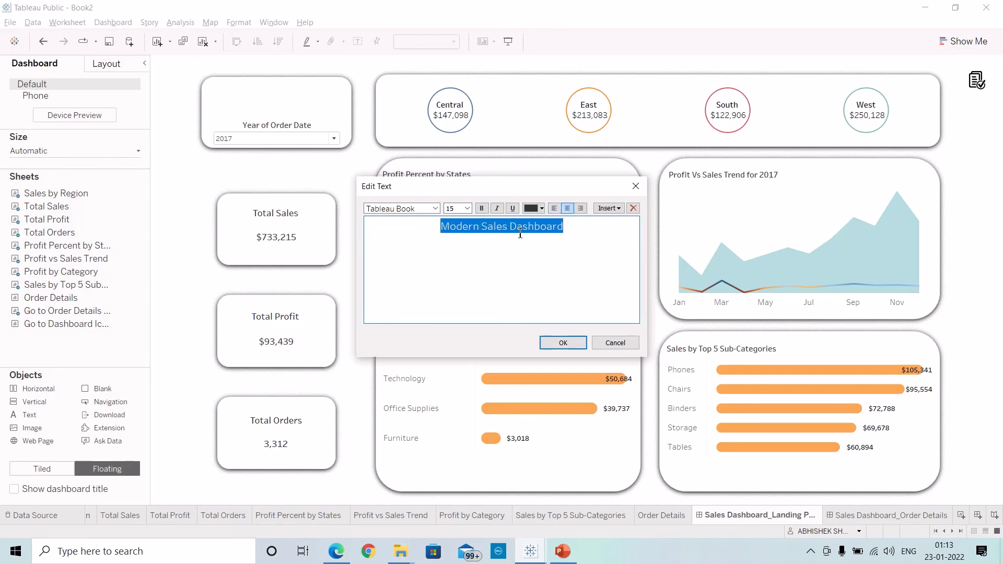
Break the title onto two lines before "Dashboard" and make both lines bold and larger.
{"action": "left_click", "coordinate": [512, 230]}
{"action": "key", "text": "Return"}
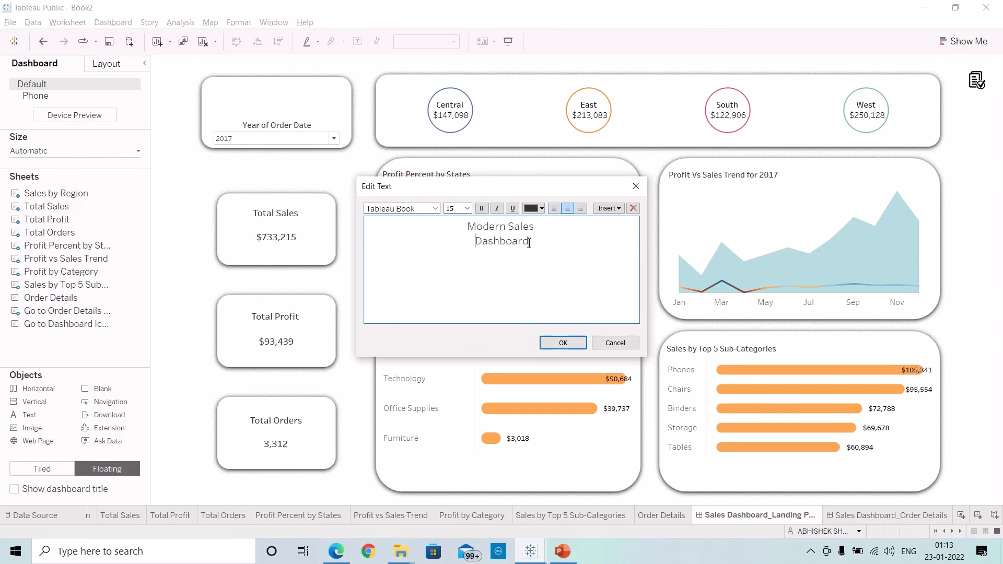
{"action": "left_click_drag", "start_coordinate": [529, 242], "coordinate": [459, 222]}
{"action": "left_click", "coordinate": [481, 209]}
{"action": "left_click", "coordinate": [466, 208]}
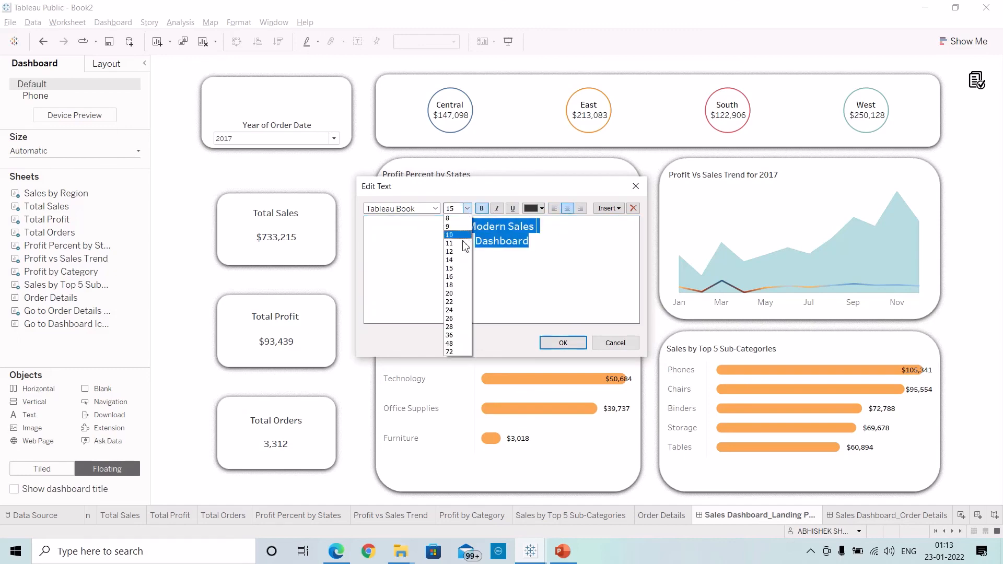
{"action": "left_click", "coordinate": [463, 242]}
{"action": "left_click", "coordinate": [562, 343]}
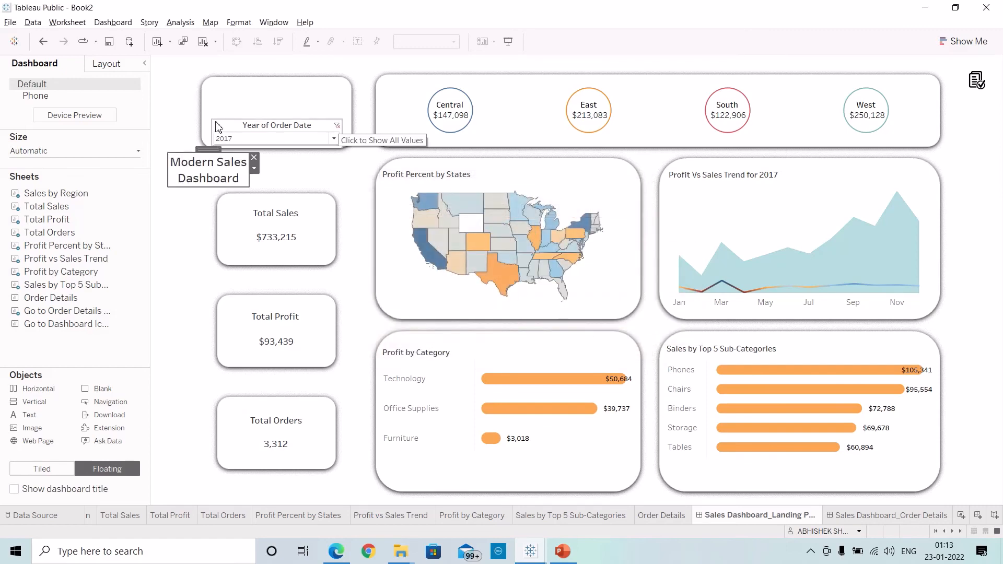
Place the title inside the year card above the Year of Order Date filter and show the dashboard in presentation mode.
{"action": "left_click_drag", "start_coordinate": [209, 149], "coordinate": [282, 86]}
{"action": "left_click", "coordinate": [335, 173]}
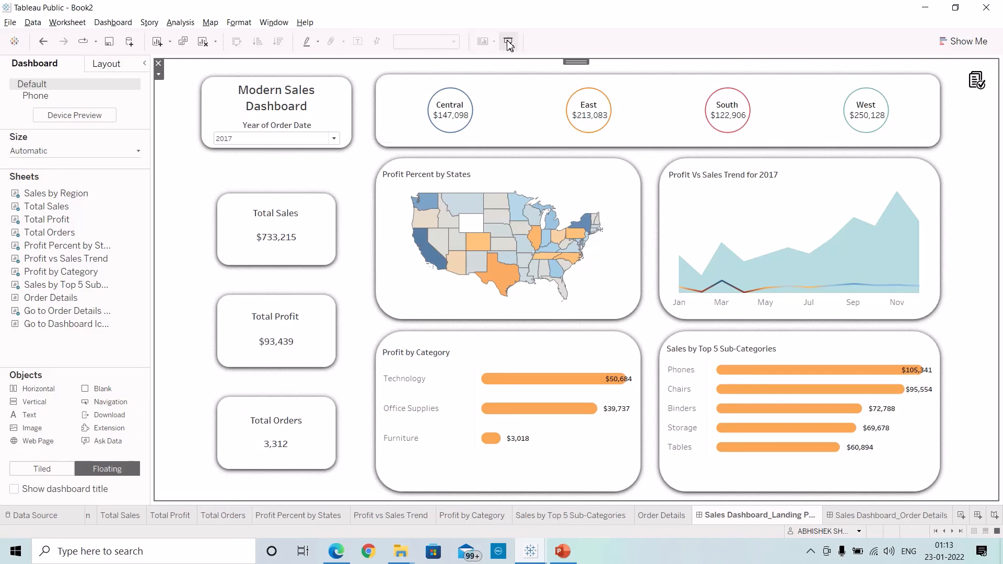
{"action": "key", "text": "F7"}
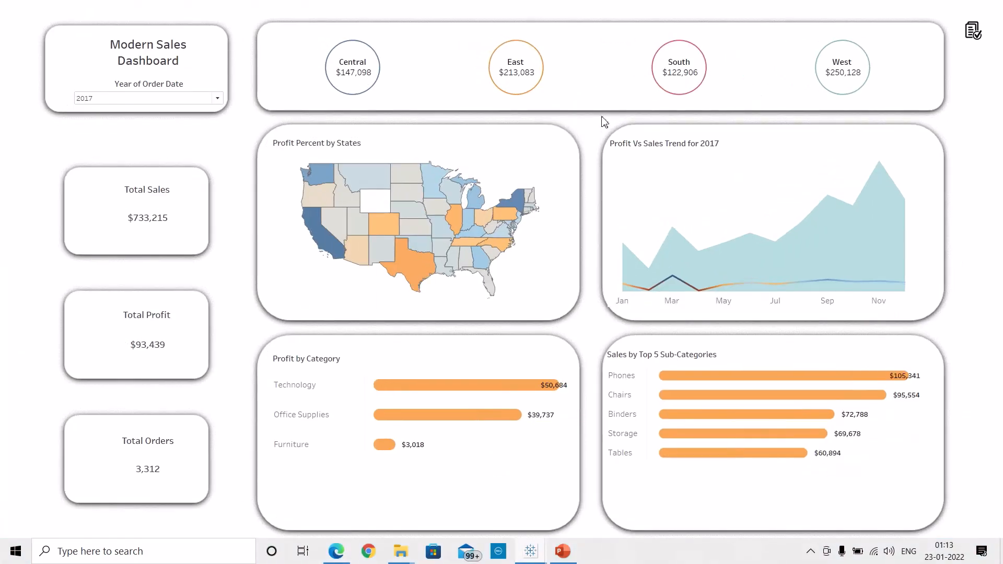
{"action": "mouse_move", "coordinate": [716, 105]}
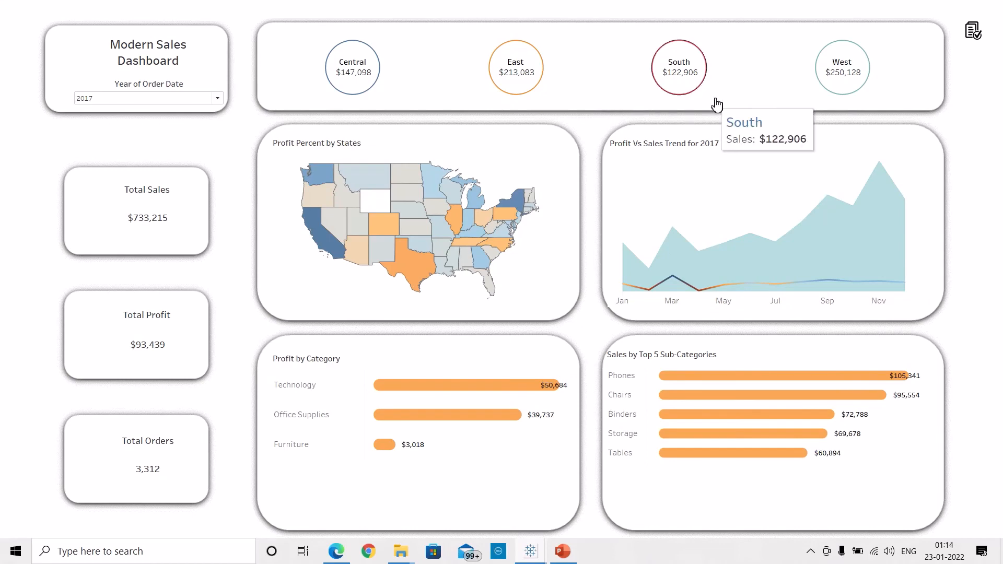
Filter the dashboard to the year 2015 and select the East region to examine its charts.
{"action": "left_click", "coordinate": [217, 98]}
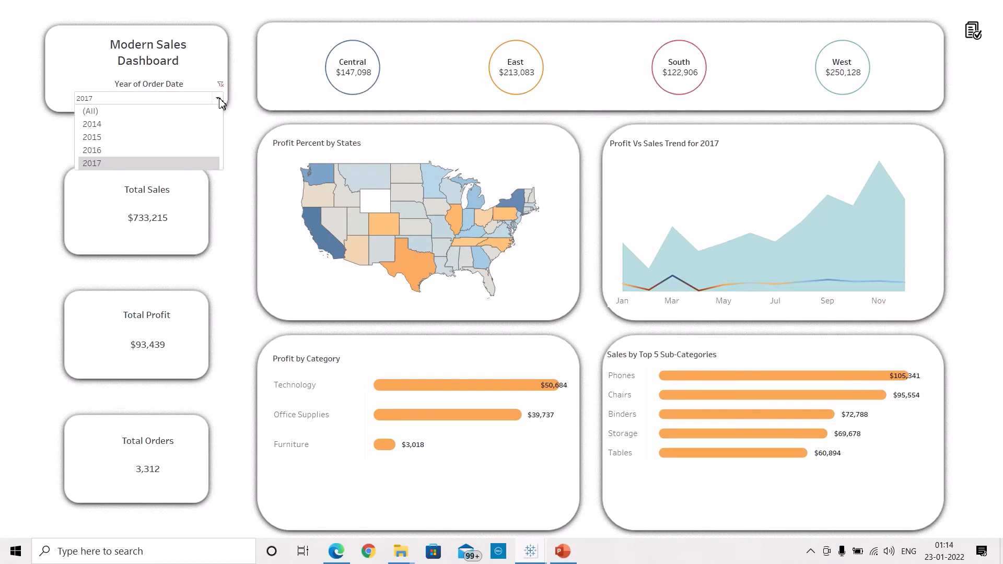
{"action": "left_click", "coordinate": [126, 139]}
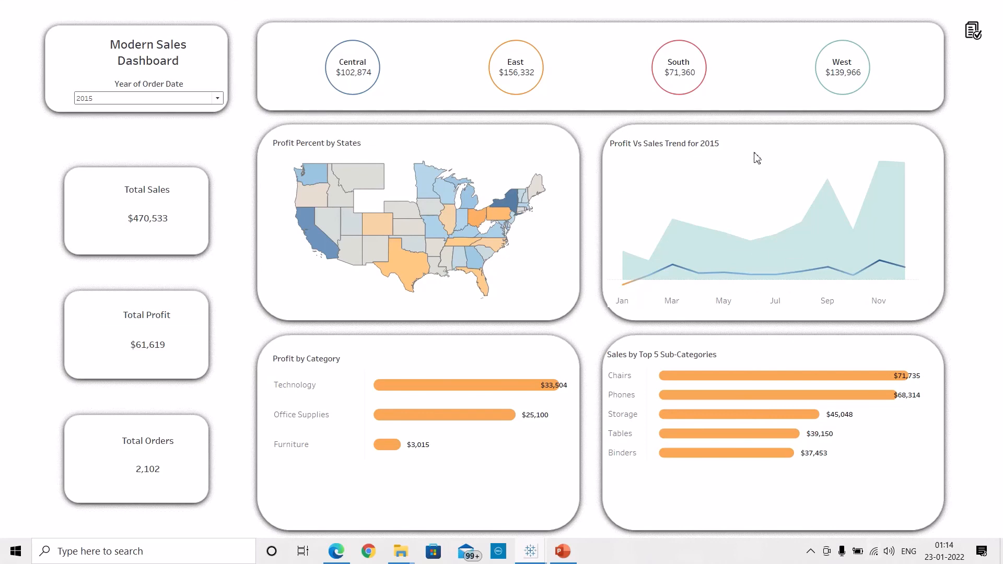
{"action": "left_click", "coordinate": [526, 77]}
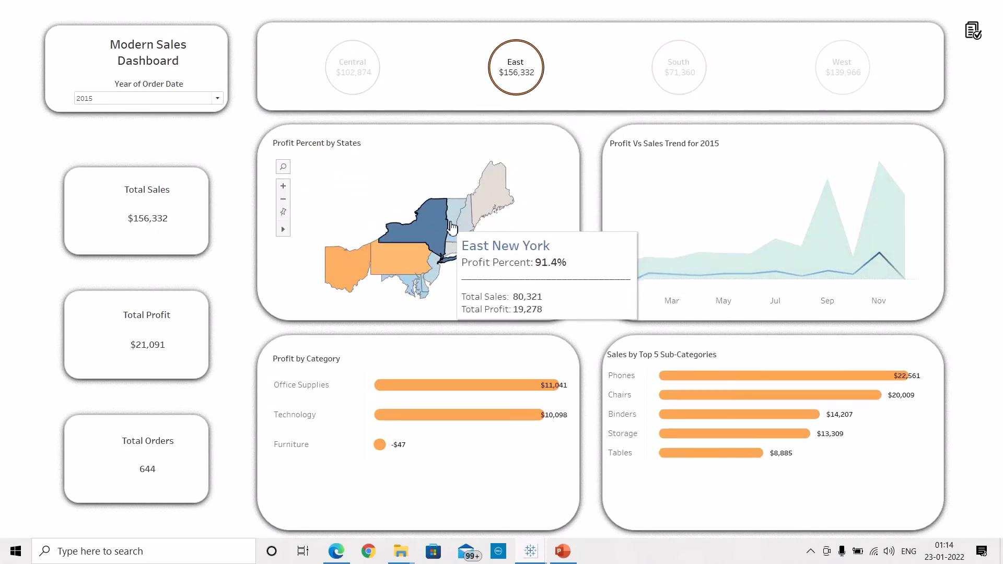
{"action": "mouse_move", "coordinate": [384, 266]}
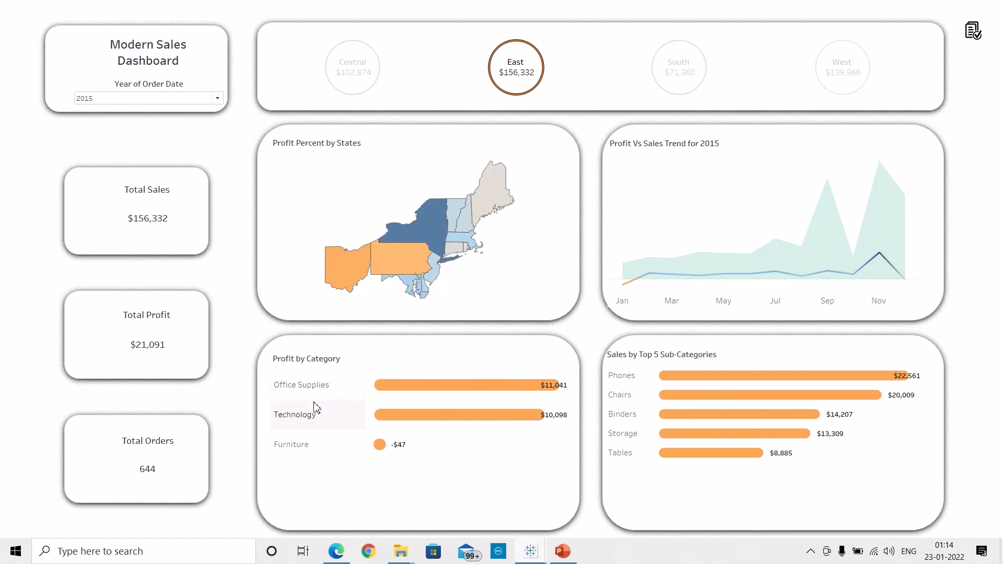
{"action": "mouse_move", "coordinate": [775, 374]}
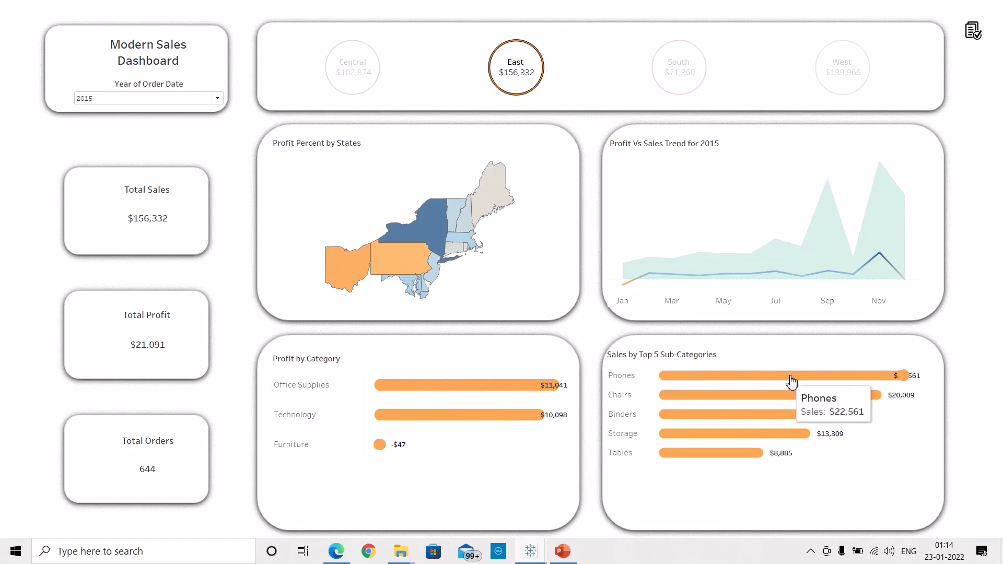
Select Maine on the Profit Percent by States map and view its records on the order details page.
{"action": "mouse_move", "coordinate": [496, 203]}
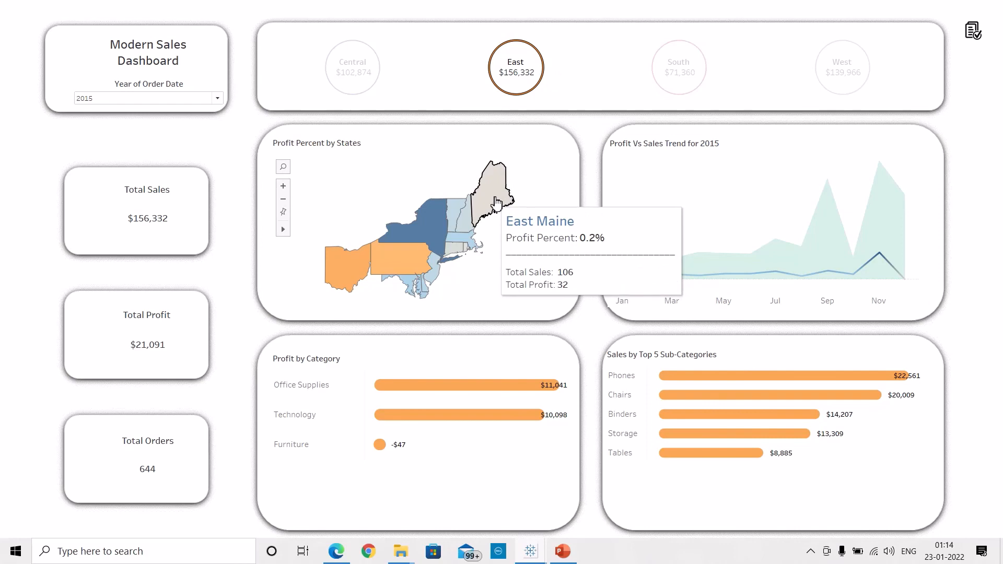
{"action": "left_click", "coordinate": [498, 204]}
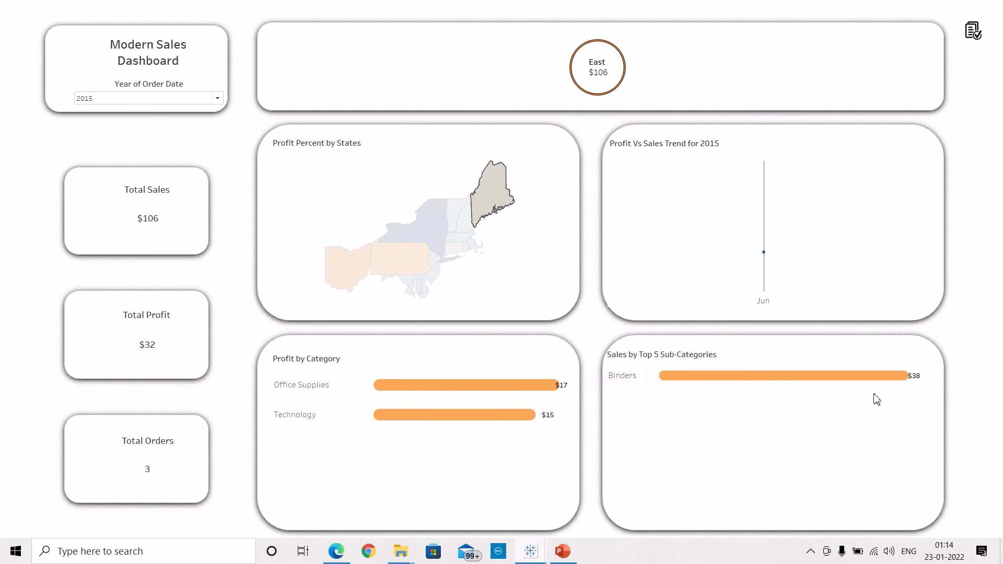
{"action": "left_click", "coordinate": [973, 30]}
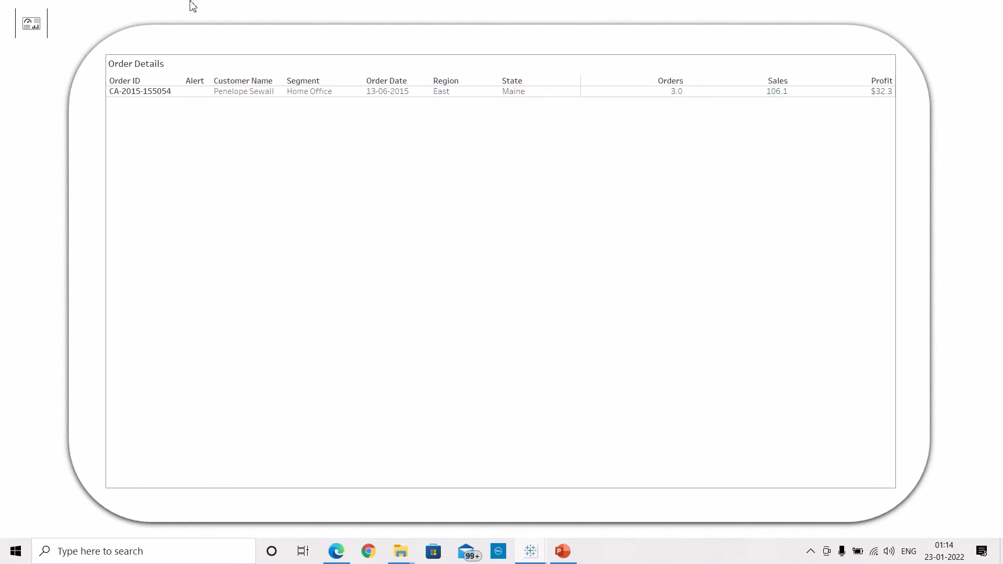
Return to the landing page and clear the Maine selection on the map.
{"action": "left_click", "coordinate": [39, 29]}
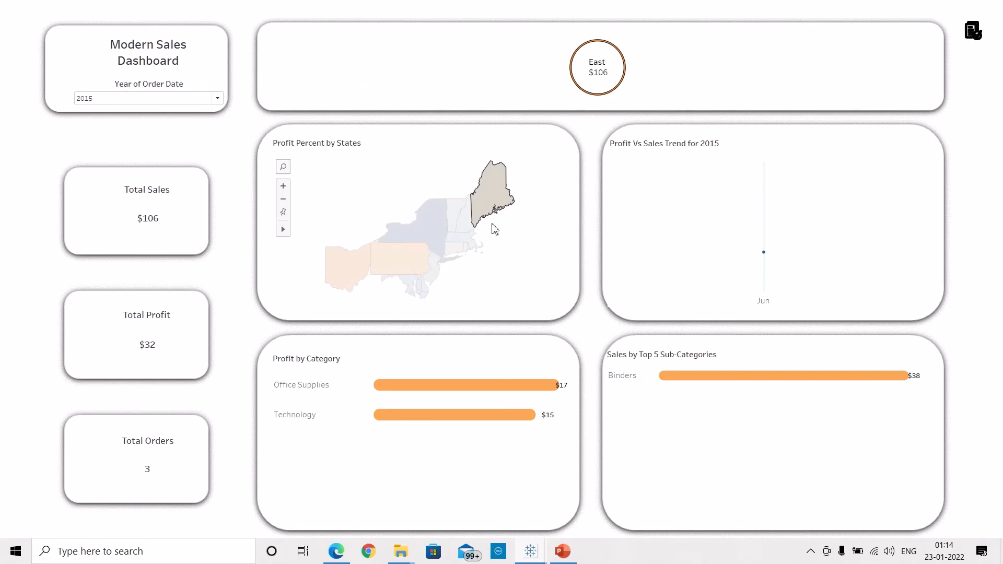
{"action": "left_click", "coordinate": [519, 182]}
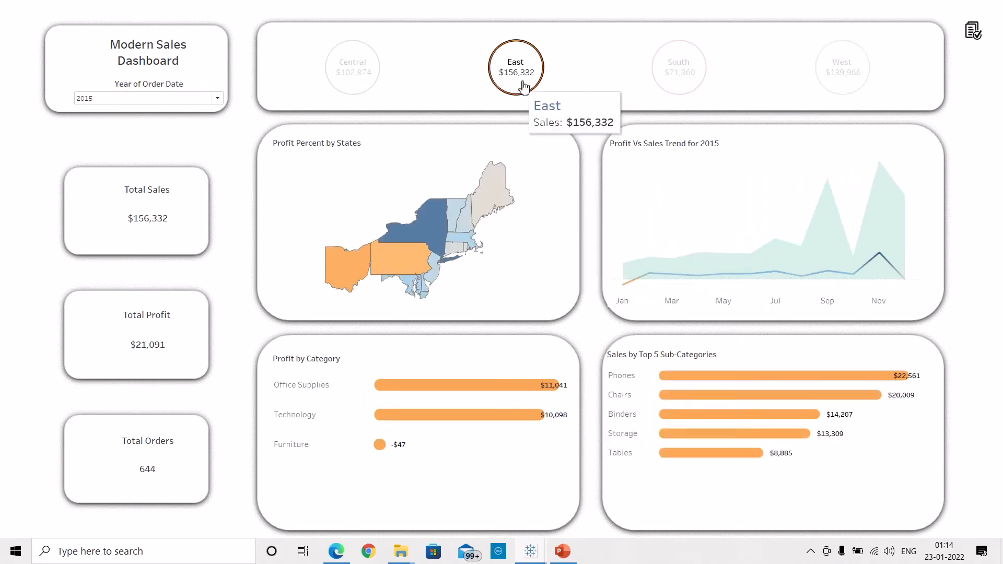
Select the South region, examine the profit details of its states on the map, and clear the region selection.
{"action": "left_click", "coordinate": [723, 84]}
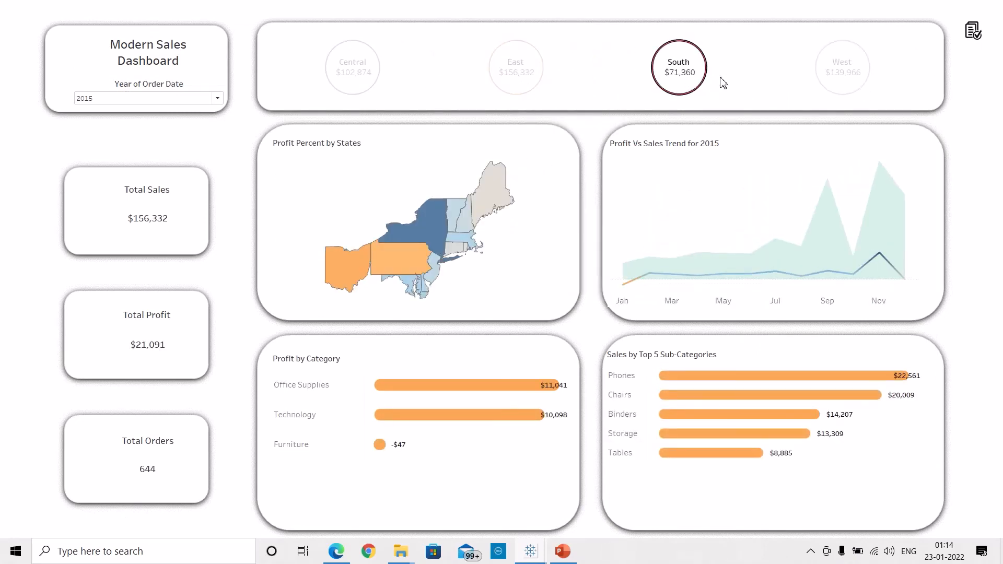
{"action": "mouse_move", "coordinate": [463, 203]}
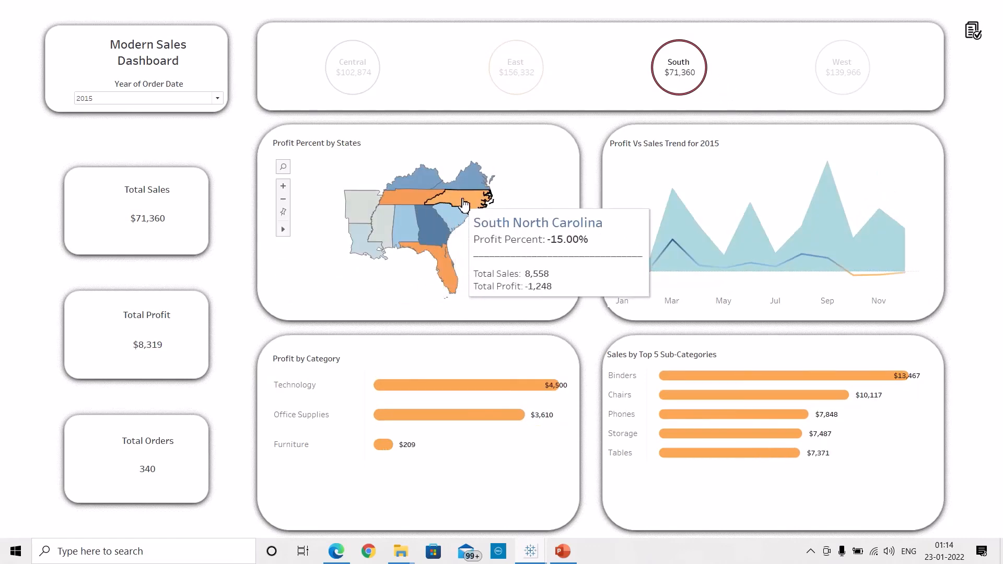
{"action": "mouse_move", "coordinate": [433, 186]}
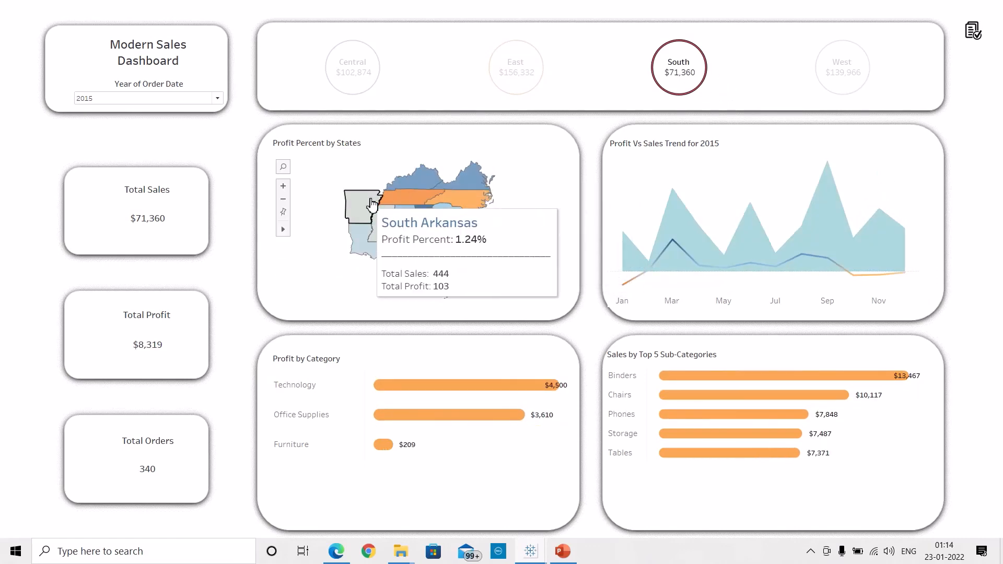
{"action": "mouse_move", "coordinate": [369, 246]}
{"action": "mouse_move", "coordinate": [415, 245]}
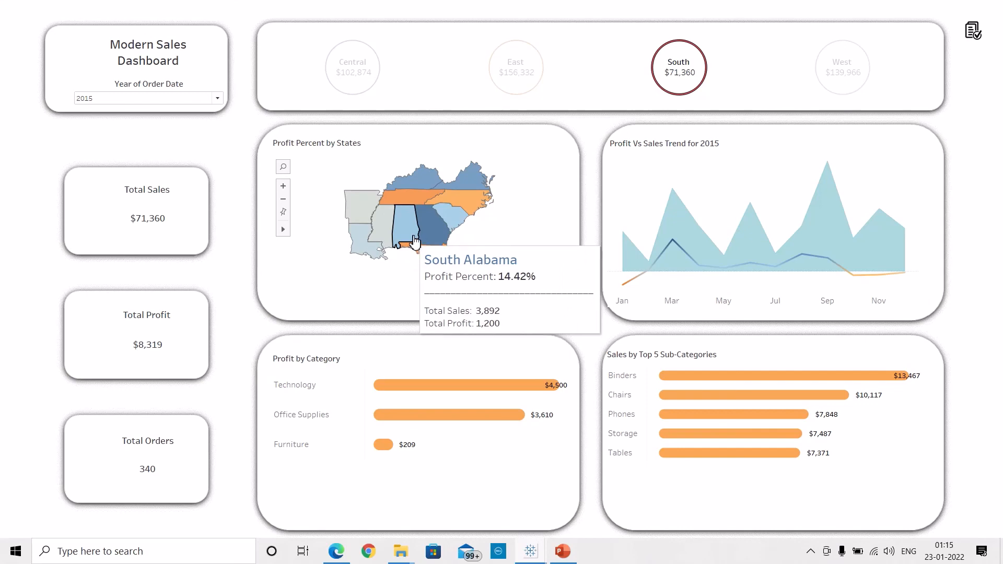
{"action": "mouse_move", "coordinate": [696, 66]}
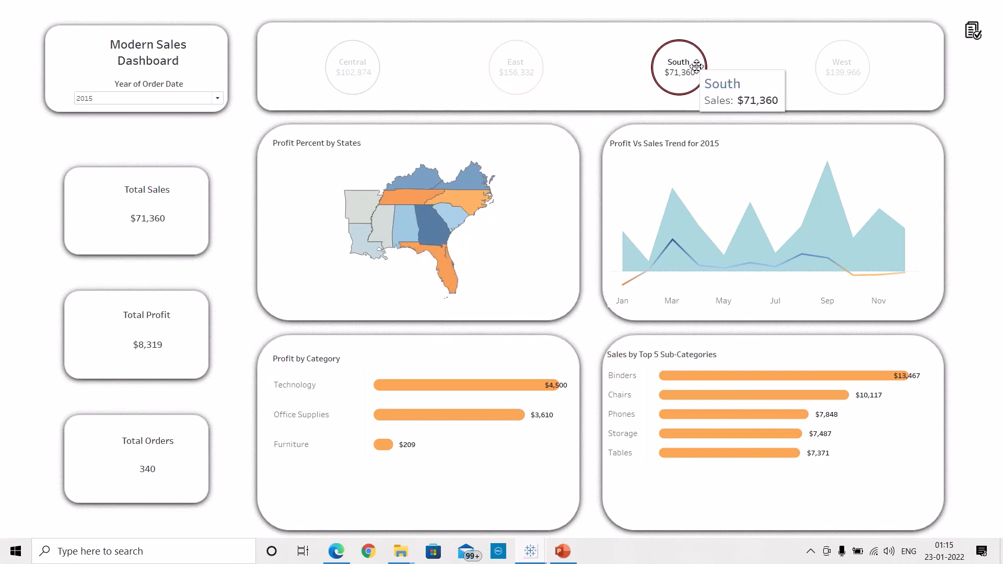
{"action": "left_click", "coordinate": [946, 122]}
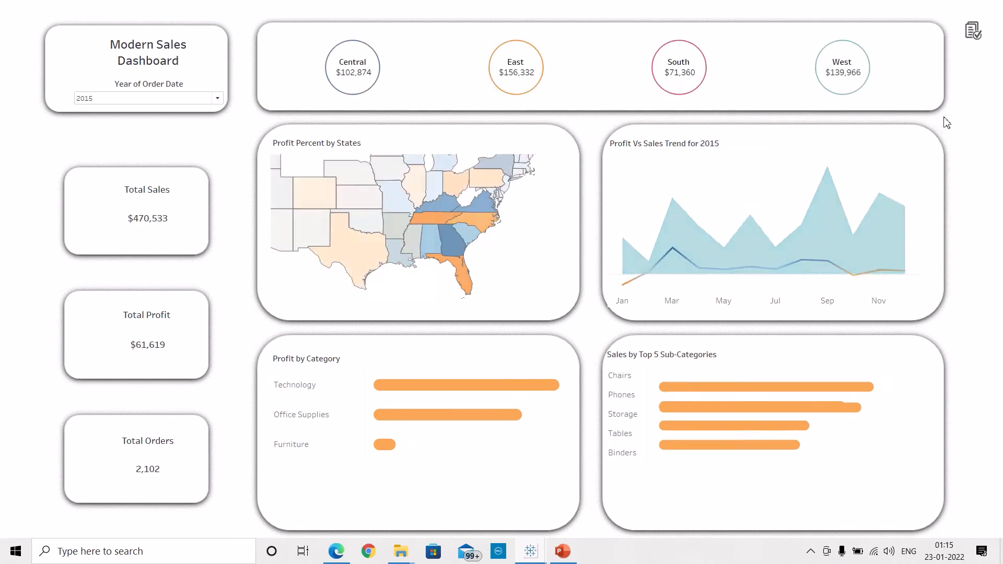